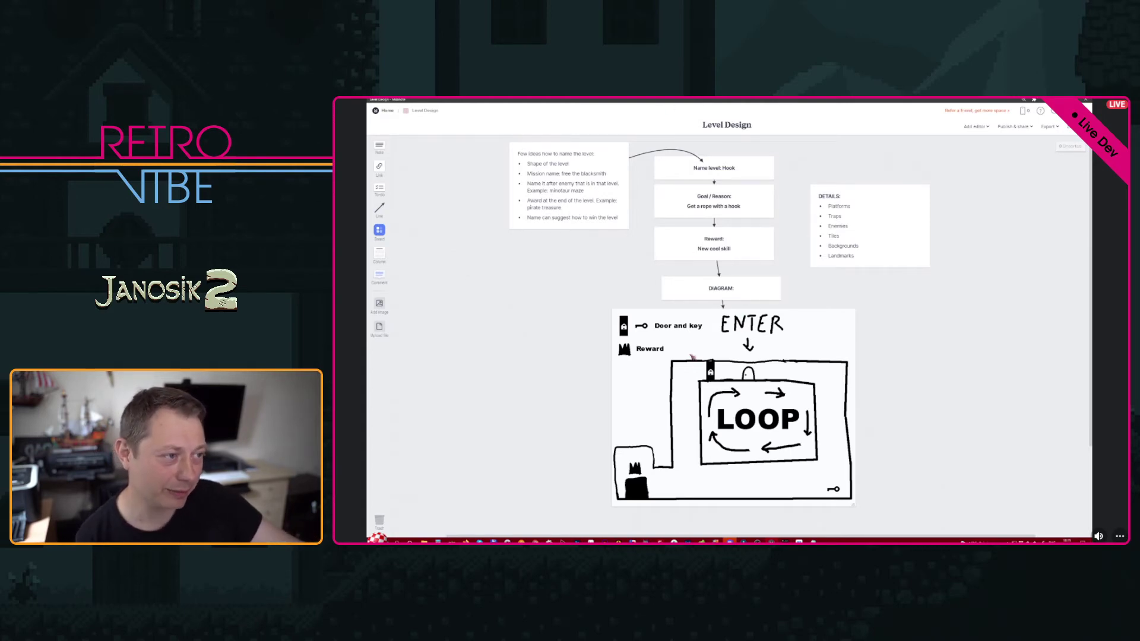
- Move the LOOP diagram image slightly left and down on the Level Design board
mouse_move(692, 356)
left_mouse_down()
mouse_move(528, 353)
mouse_move(704, 353)
mouse_move(616, 349)
left_mouse_up()
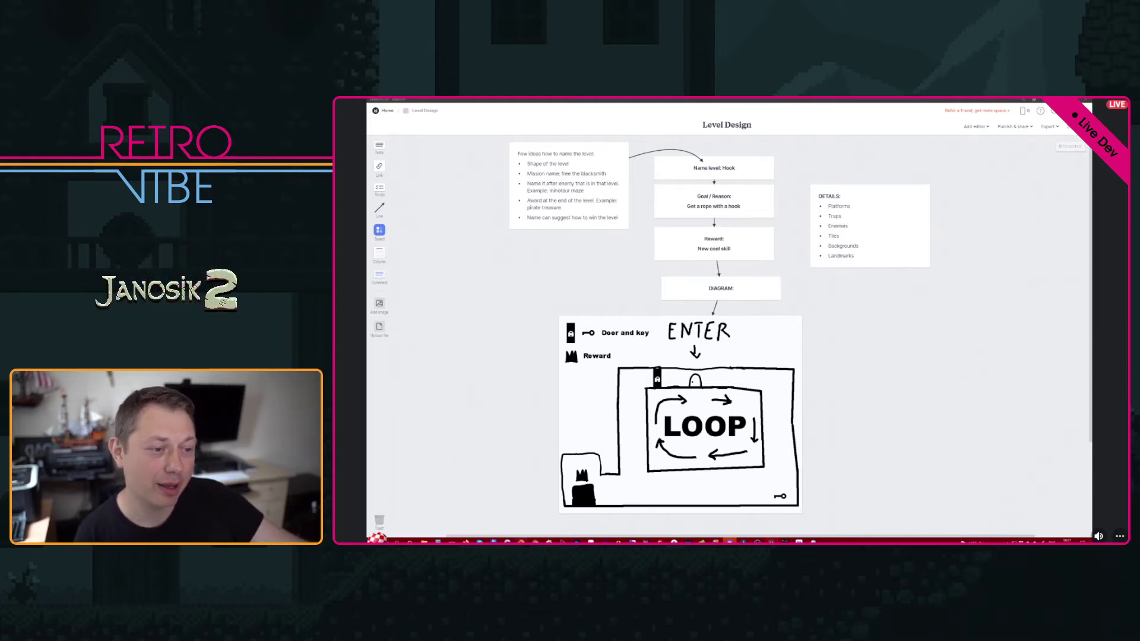
- Switch to Construct 3 and examine the Hook layout's empty area, background and the objects parked outside its edge
left_click(522, 541)
middle_click_drag(662, 204, 570, 162)
middle_click_drag(636, 289, 664, 308)
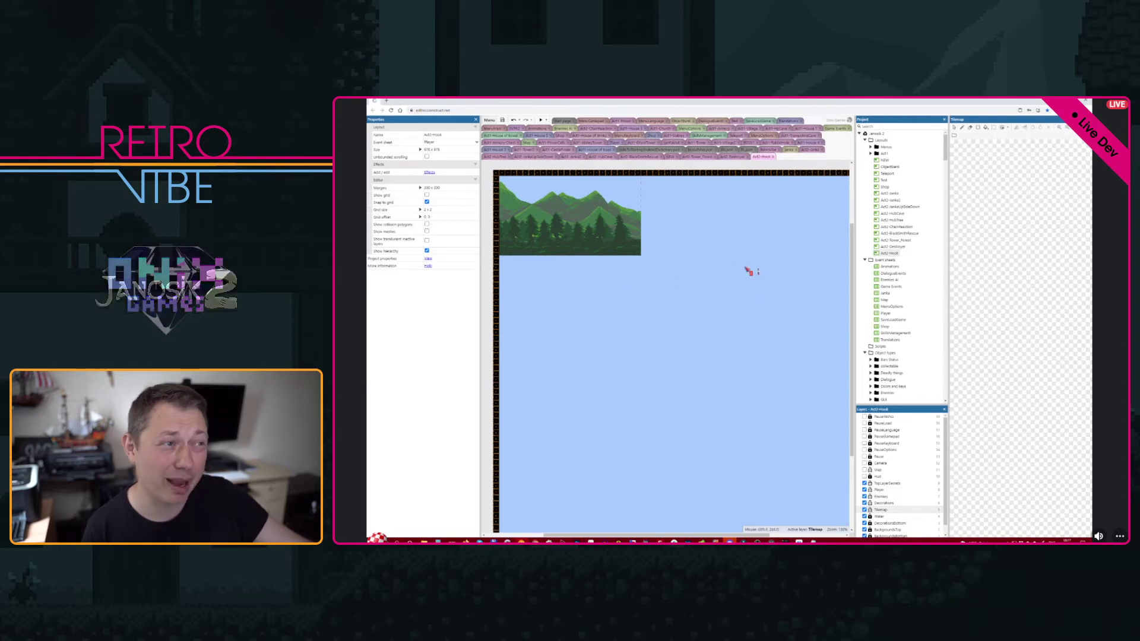
left_click(608, 283)
middle_click_drag(608, 283, 653, 294)
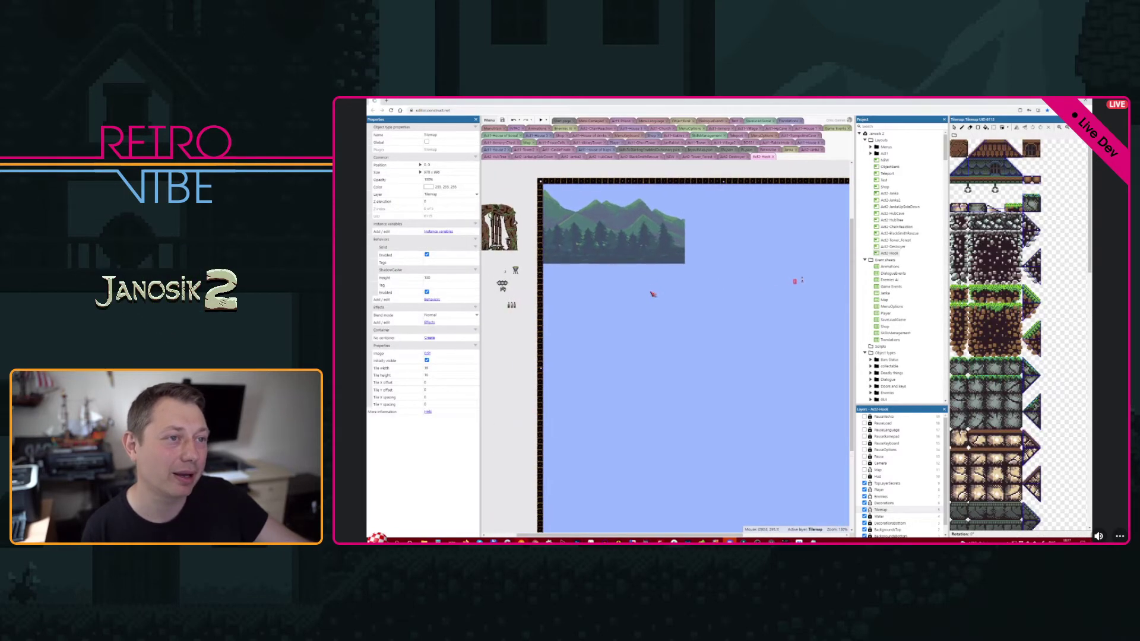
middle_click_drag(530, 281, 557, 290)
left_click(542, 277)
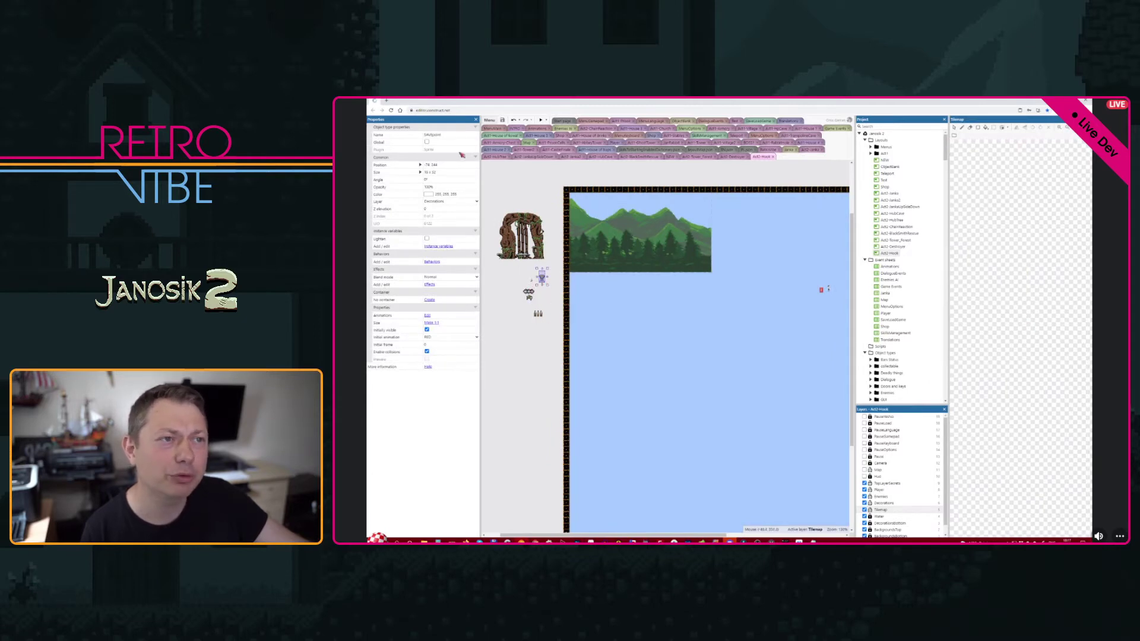
middle_click_drag(621, 315, 593, 330)
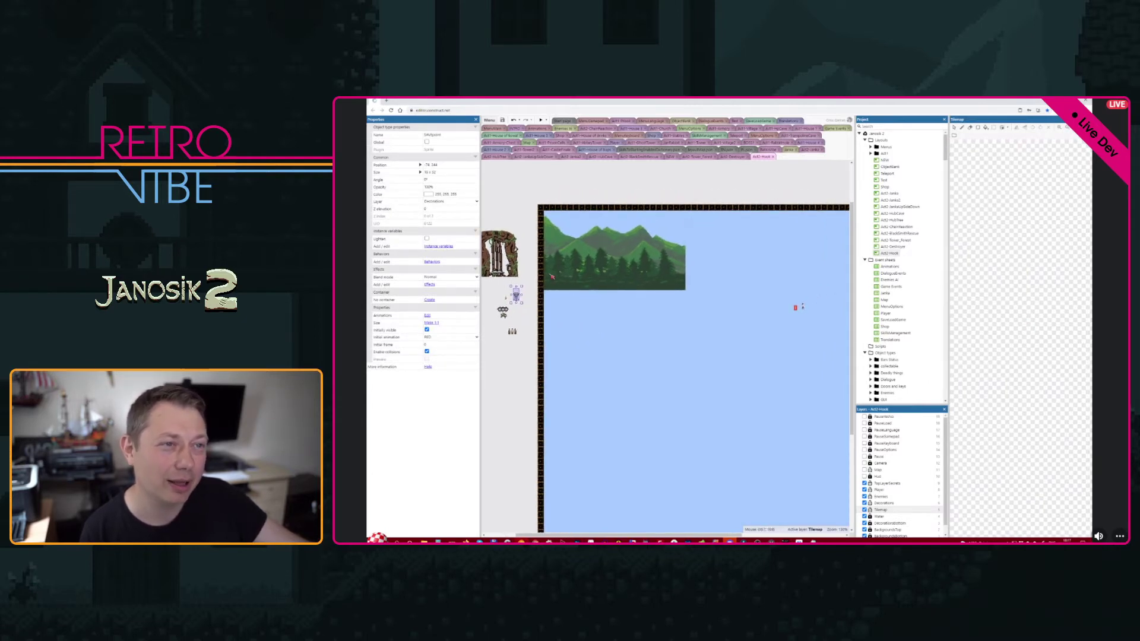
left_click(515, 262)
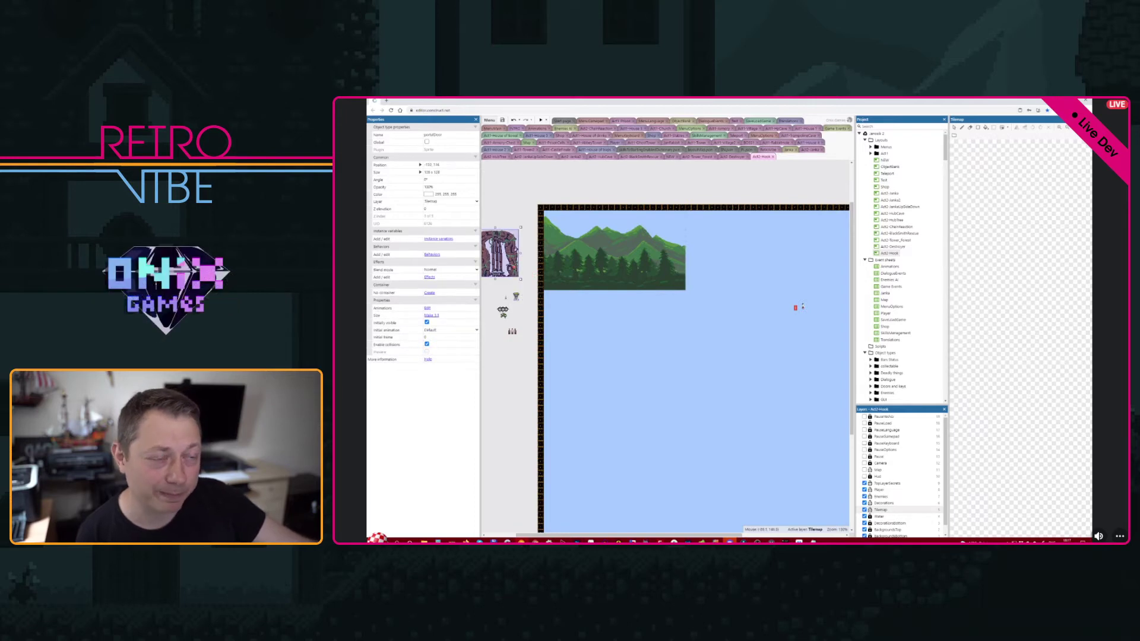
middle_click_drag(511, 287, 557, 300)
left_click(517, 341)
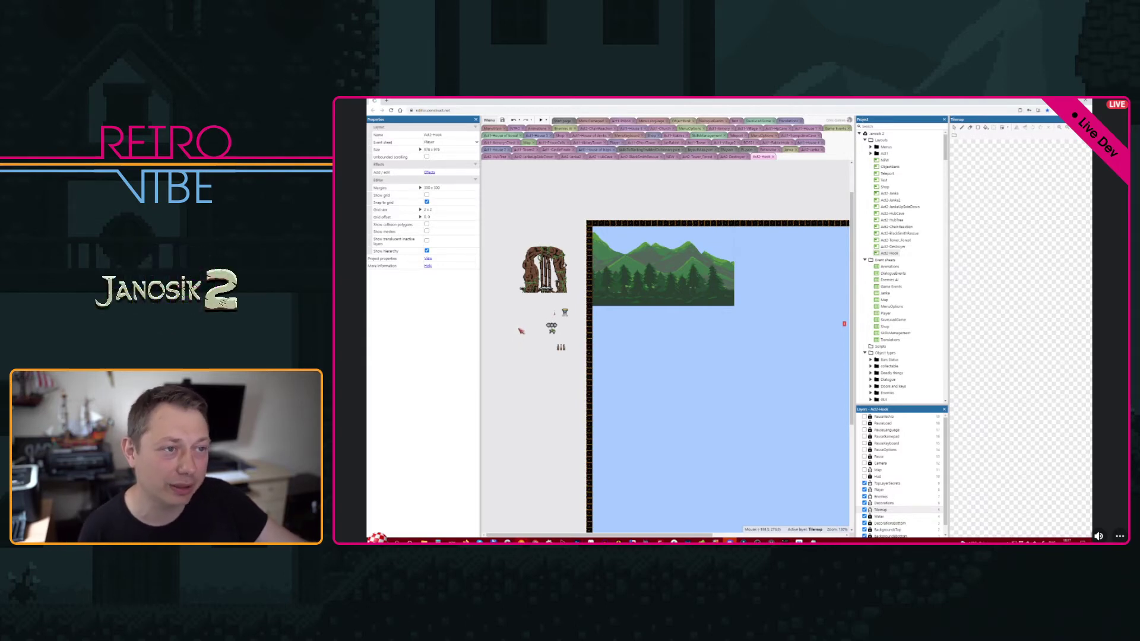
middle_click_drag(718, 383, 714, 380)
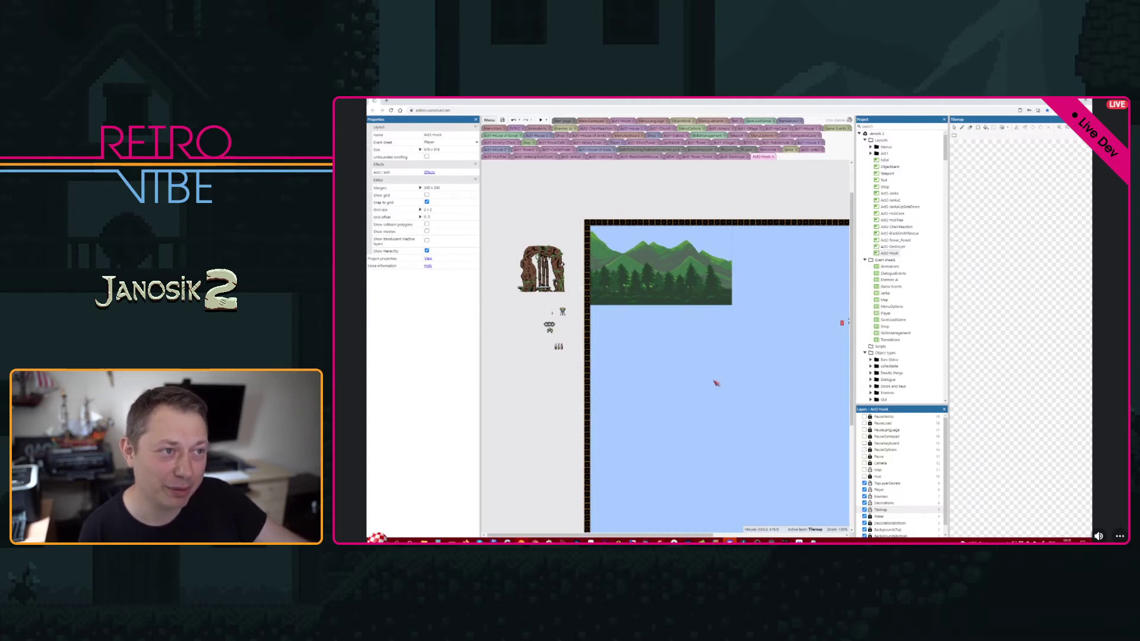
middle_click_drag(716, 383, 607, 354)
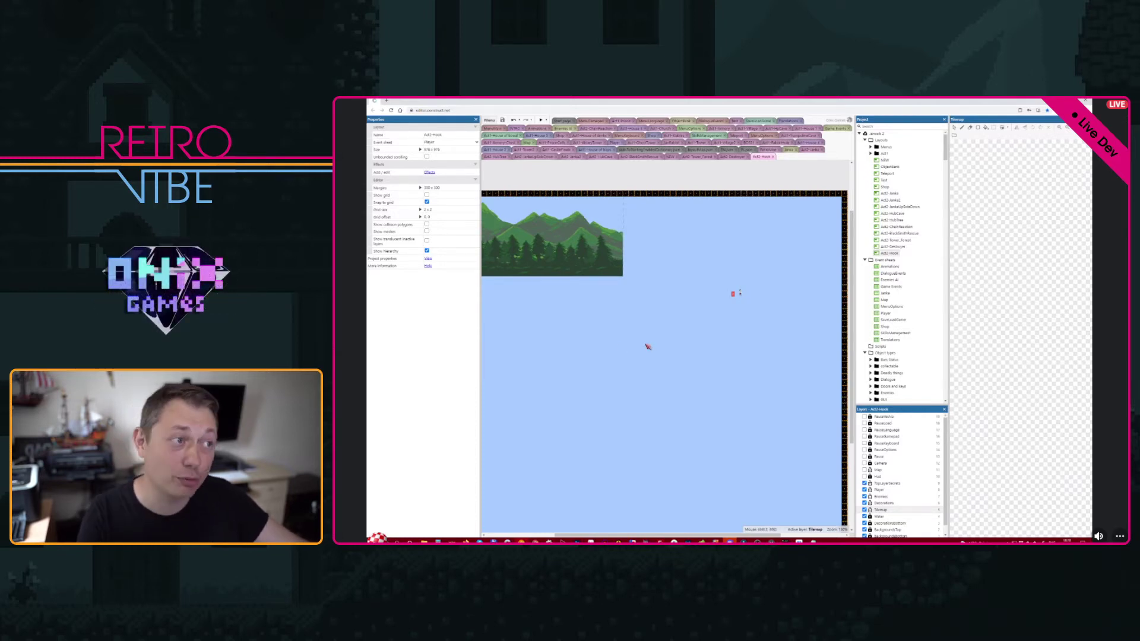
mouse_move(649, 346)
middle_mouse_down()
mouse_move(680, 332)
mouse_move(655, 346)
mouse_move(616, 339)
mouse_move(633, 332)
middle_mouse_up()
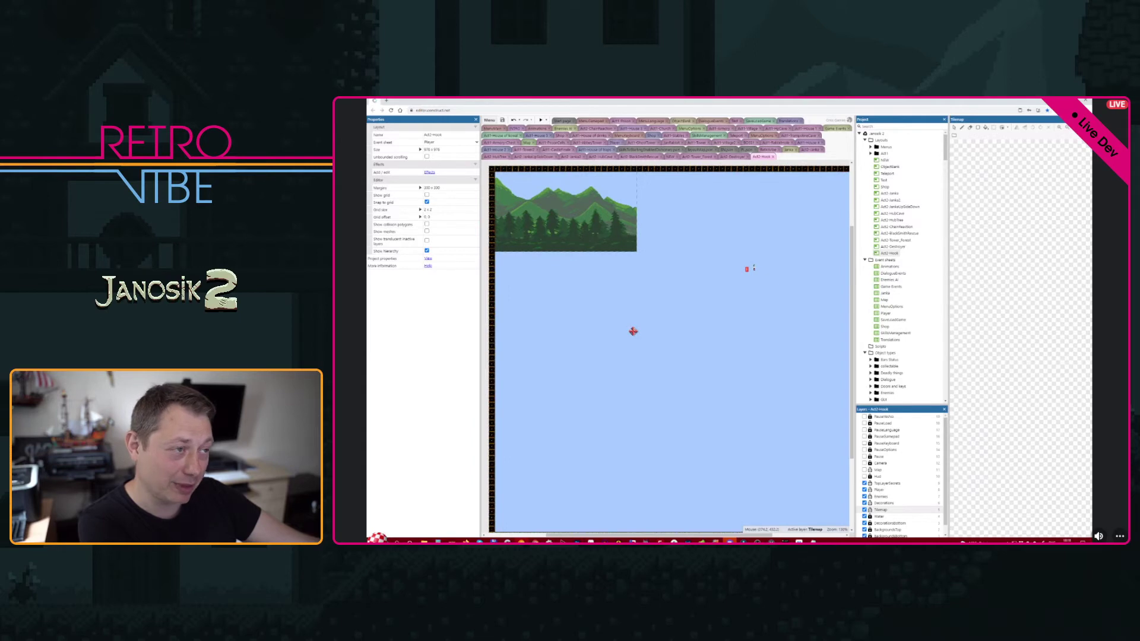
- Select the Tilemap object, check its tile height property and look through the terrain tiles in its tileset
left_click(646, 295)
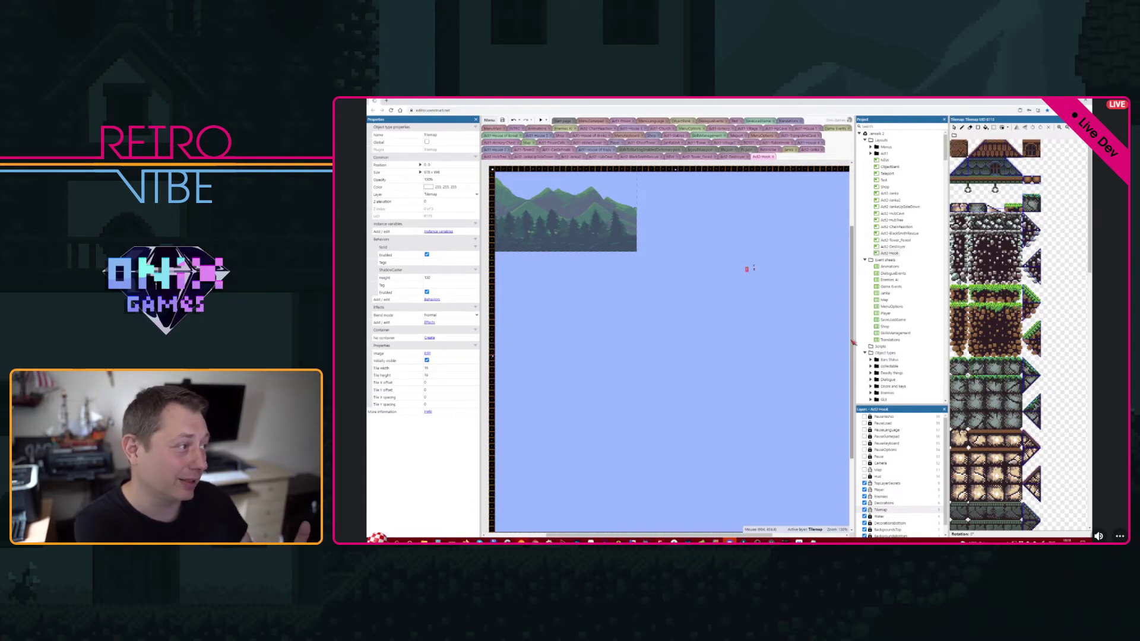
left_click(993, 330)
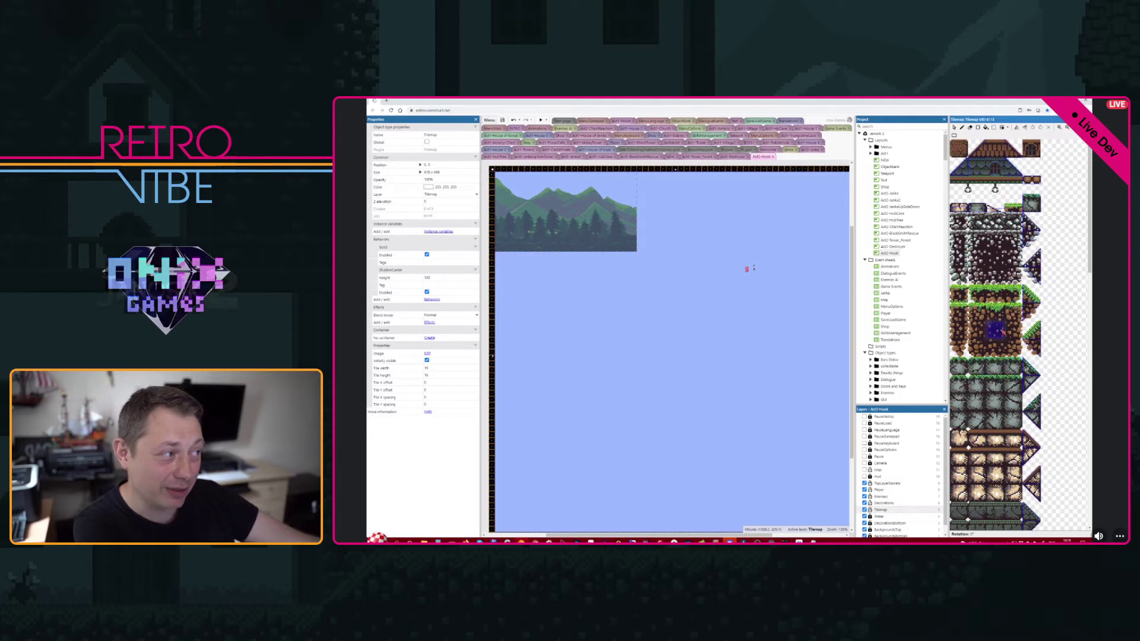
left_click(440, 376)
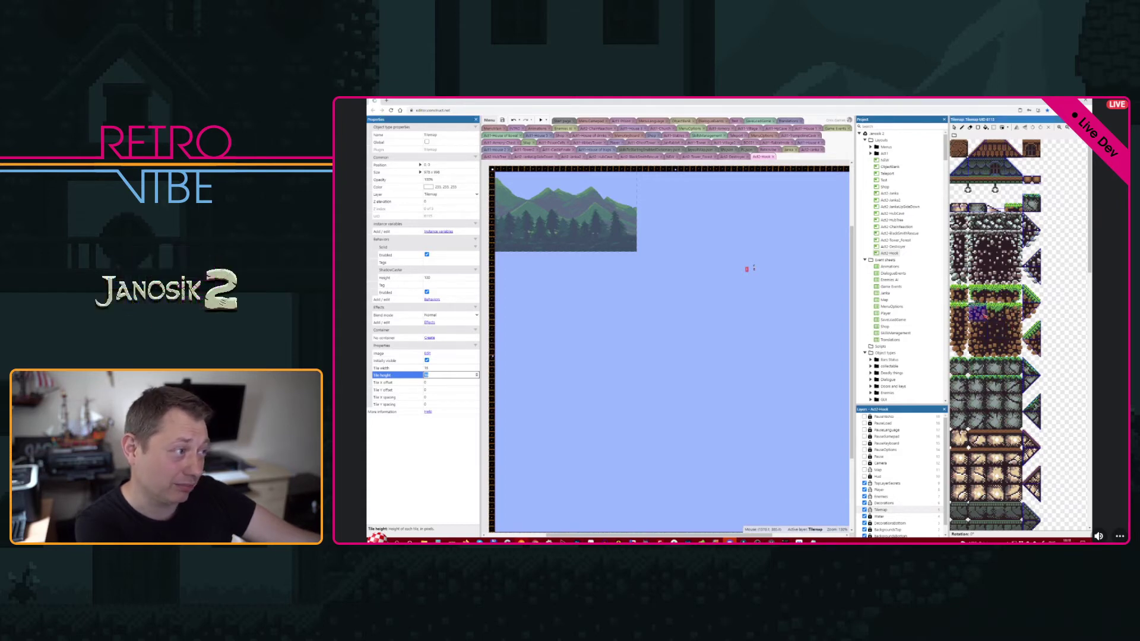
scroll(996, 335, "down", 2)
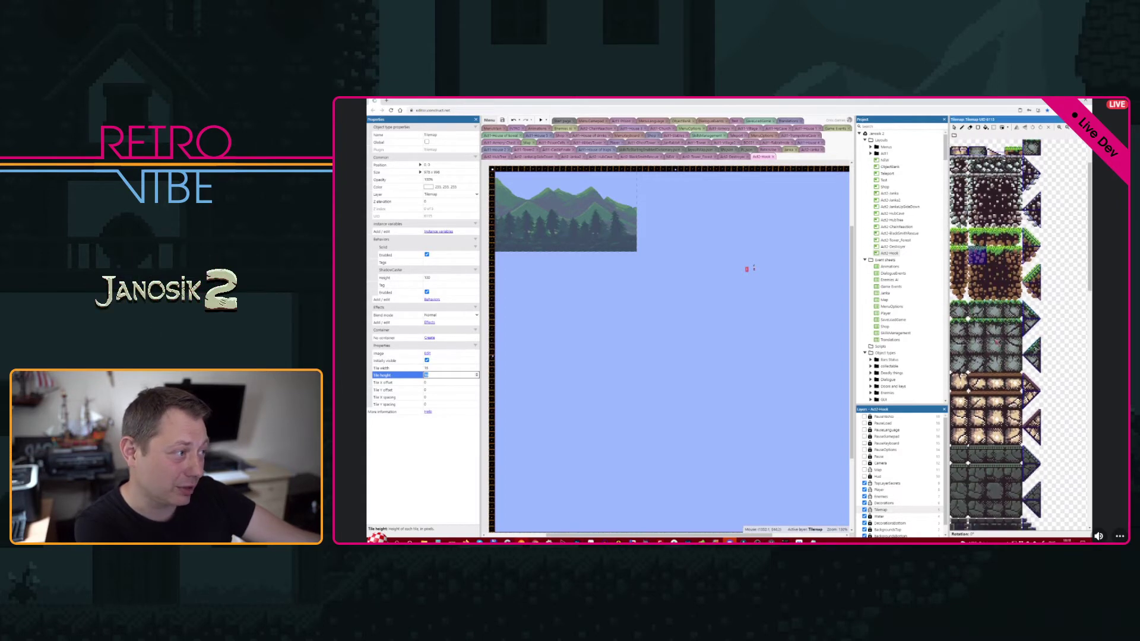
scroll(1000, 427, "down", 8)
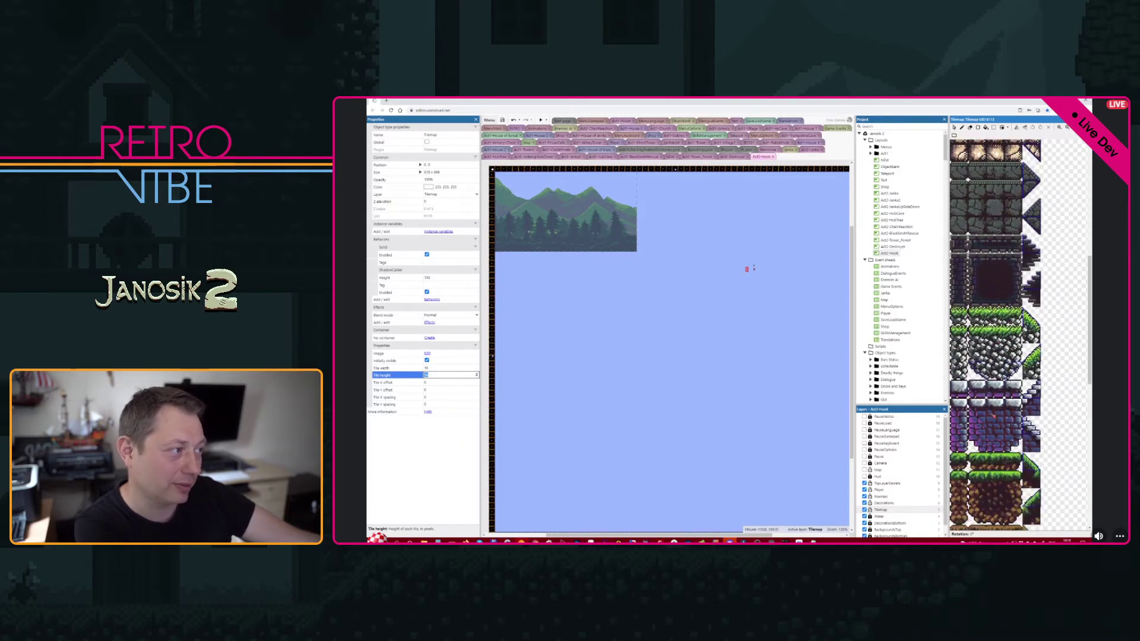
scroll(993, 416, "down", 10)
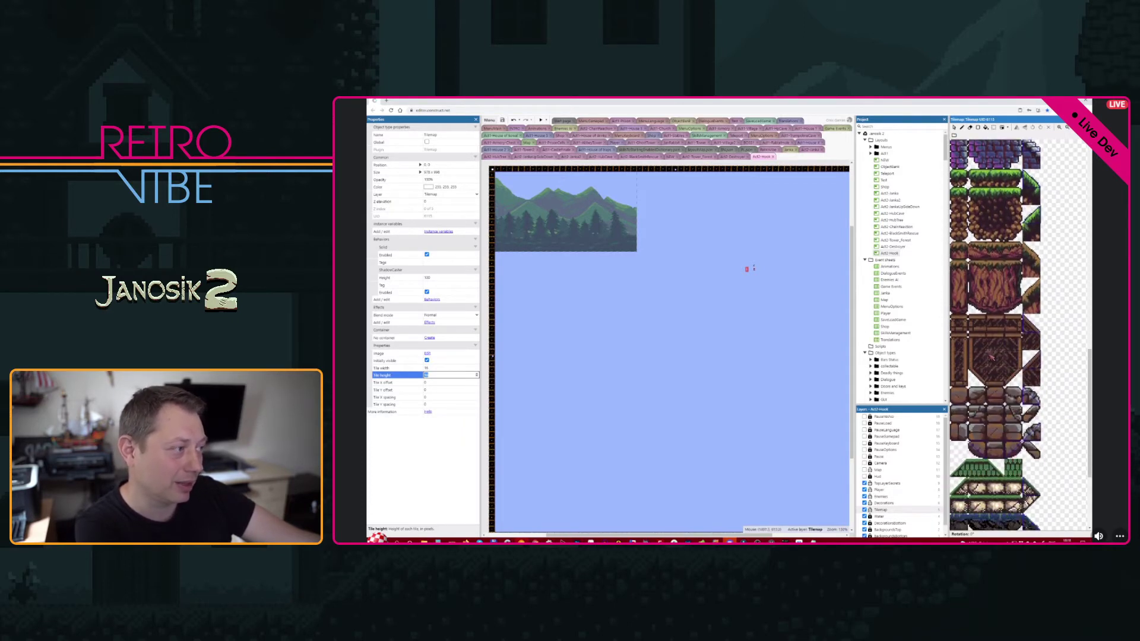
scroll(967, 280, "down", 5)
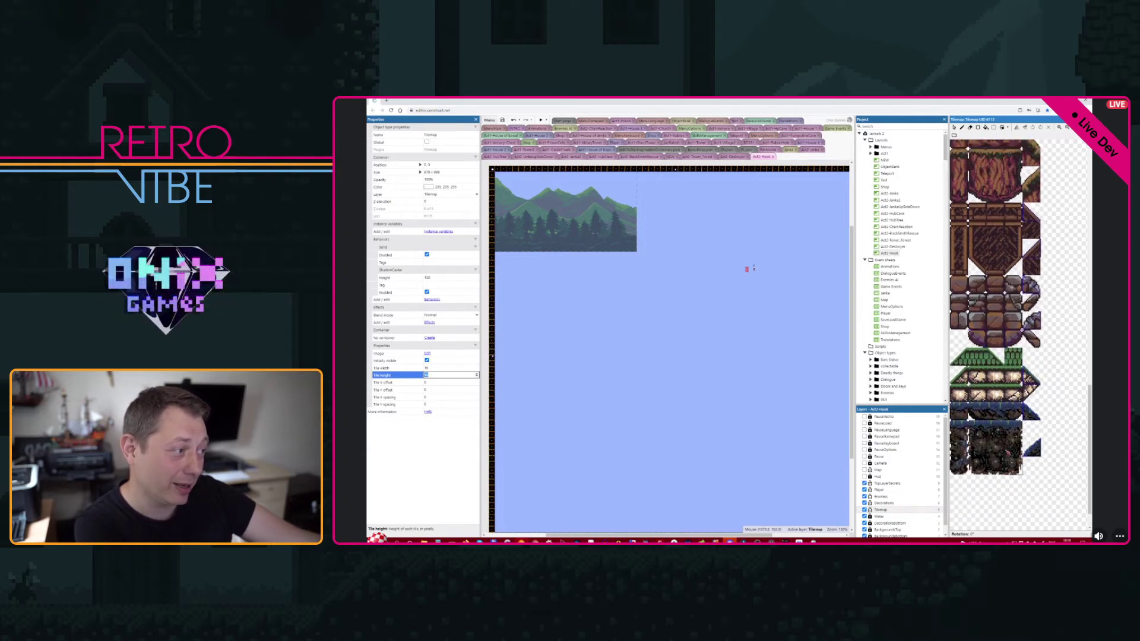
scroll(1011, 474, "down", 10)
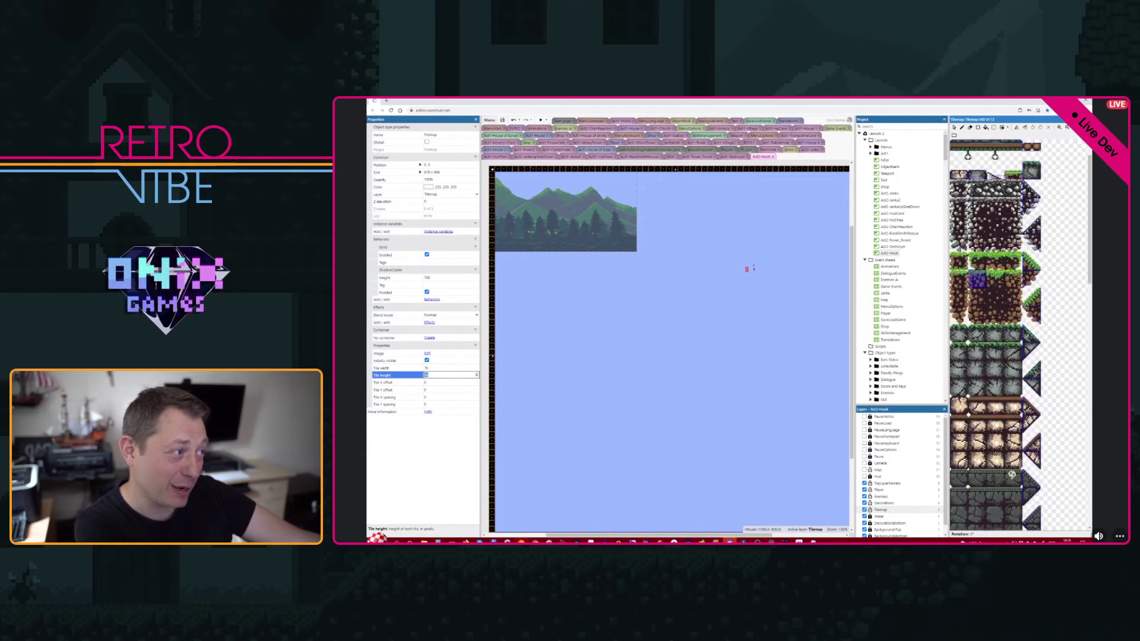
scroll(1011, 473, "down", 8)
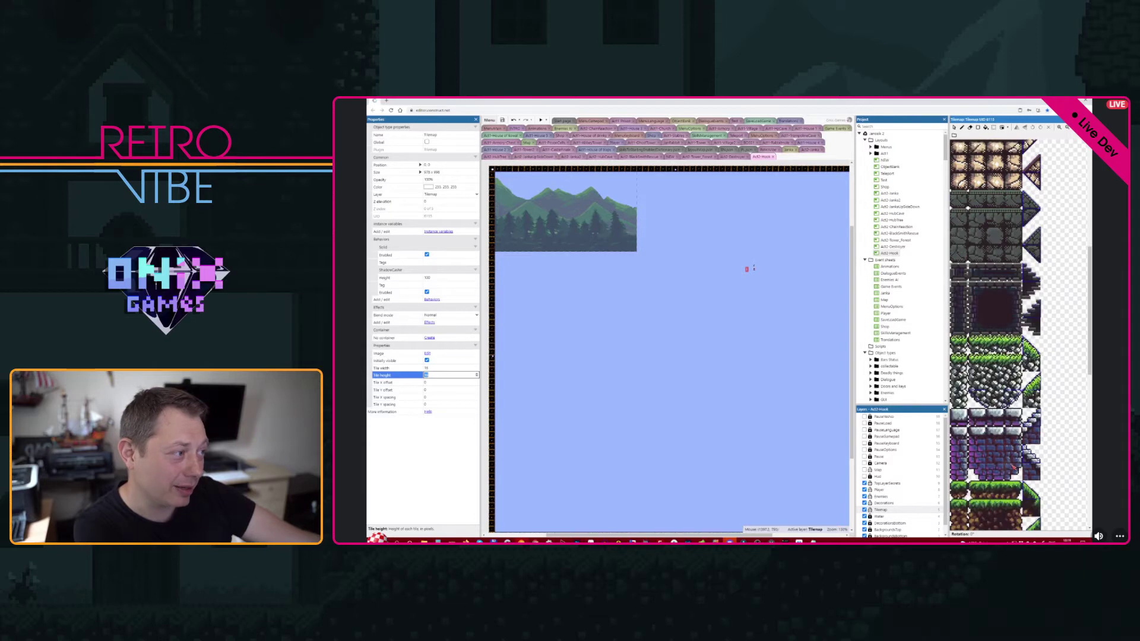
scroll(1012, 466, "down", 6)
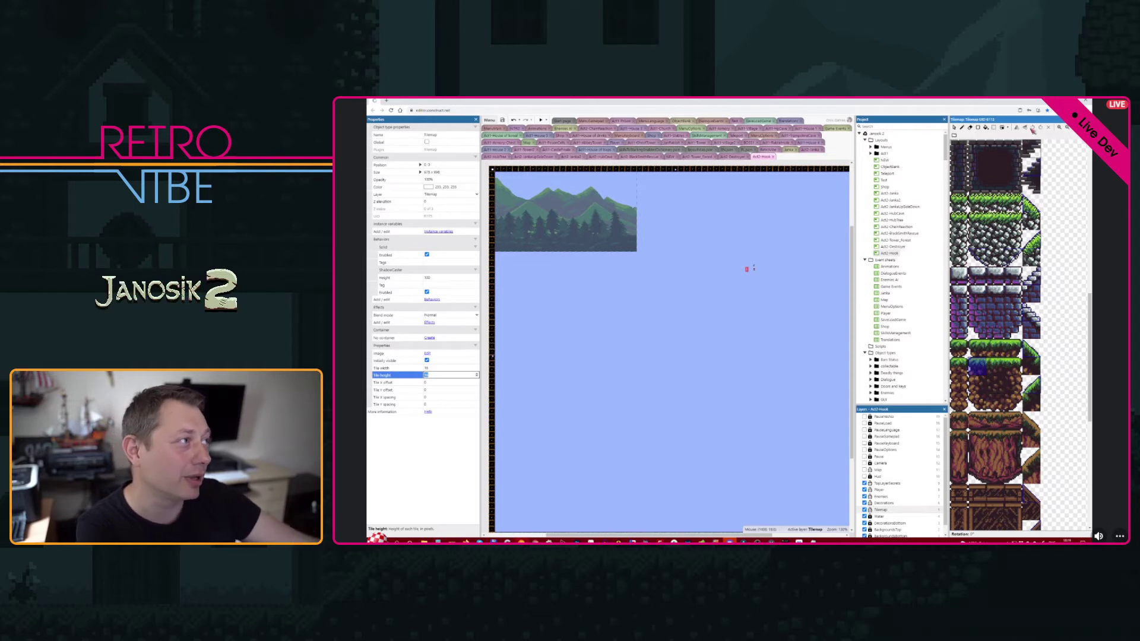
- Choose the grass-topped dirt auto-tile brush and paint a branching platform and a closed ring of terrain beside it
left_click(1001, 127)
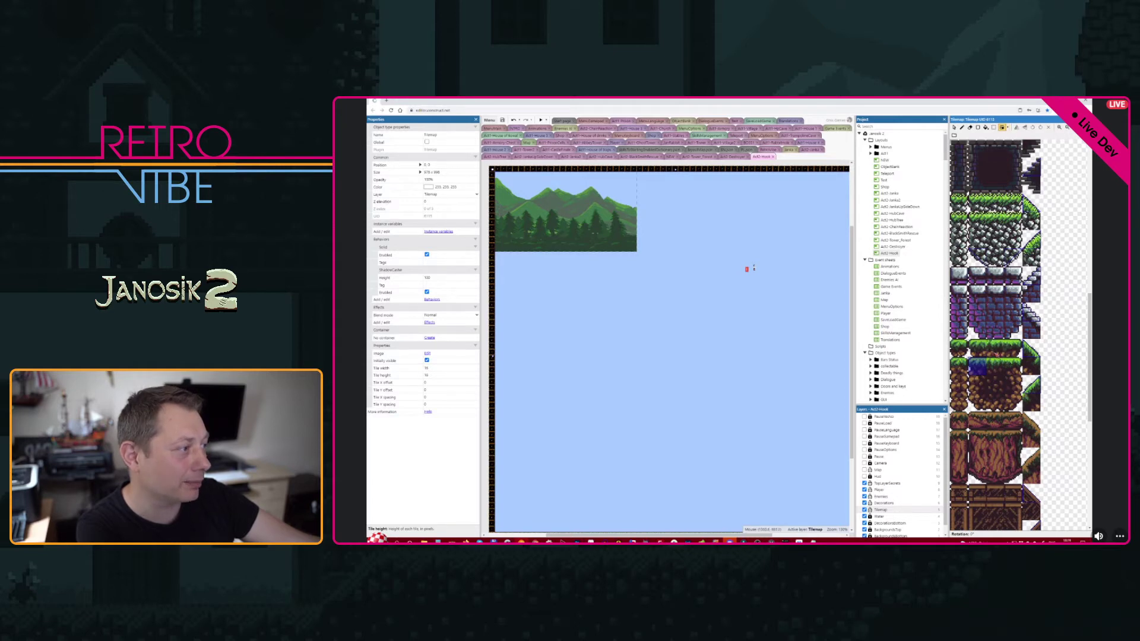
left_click(1008, 128)
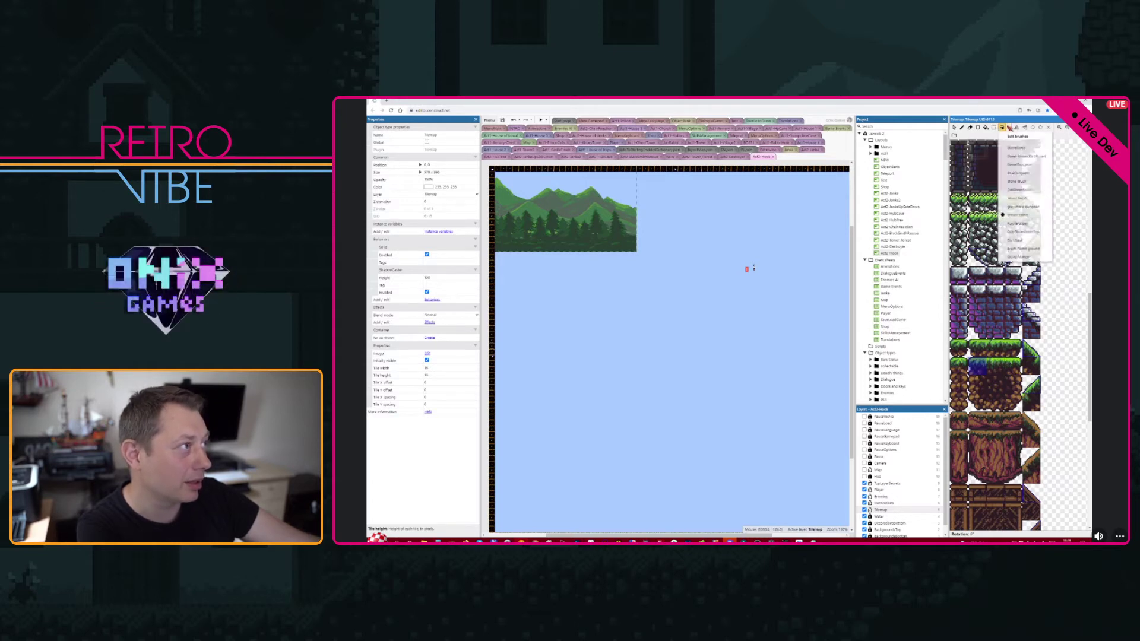
left_click(1047, 251)
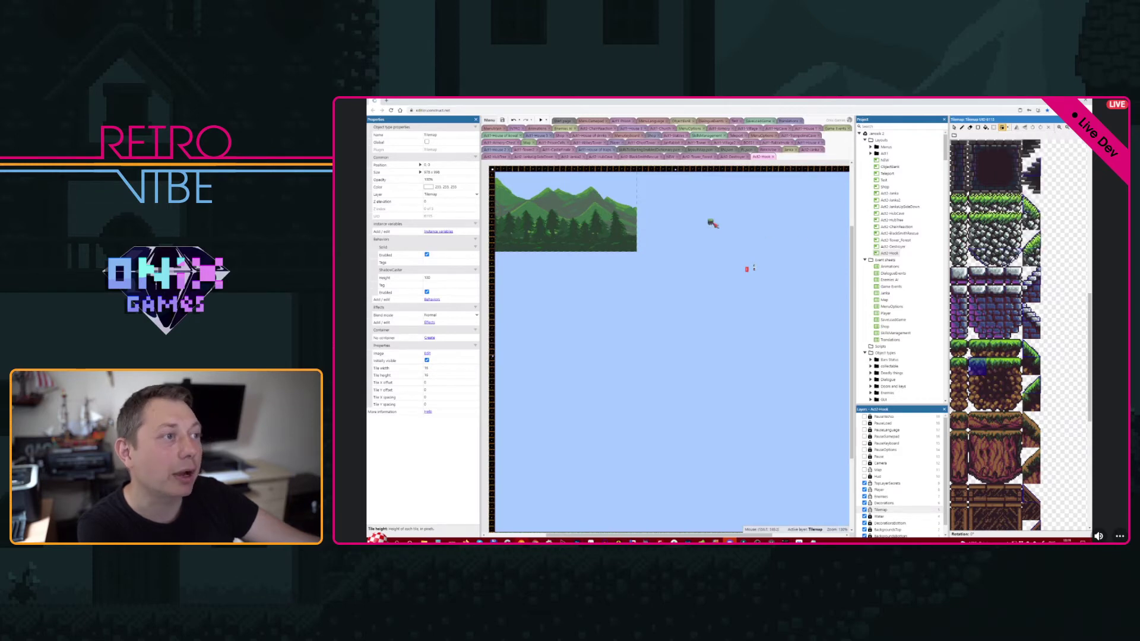
mouse_move(694, 245)
left_mouse_down()
mouse_move(699, 272)
mouse_move(674, 267)
mouse_move(670, 253)
mouse_move(692, 268)
mouse_move(658, 246)
mouse_move(668, 261)
mouse_move(644, 299)
mouse_move(674, 301)
mouse_move(637, 287)
mouse_move(659, 306)
mouse_move(617, 308)
mouse_move(604, 332)
mouse_move(611, 273)
mouse_move(590, 241)
mouse_move(600, 285)
mouse_move(605, 264)
mouse_move(571, 304)
left_mouse_up()
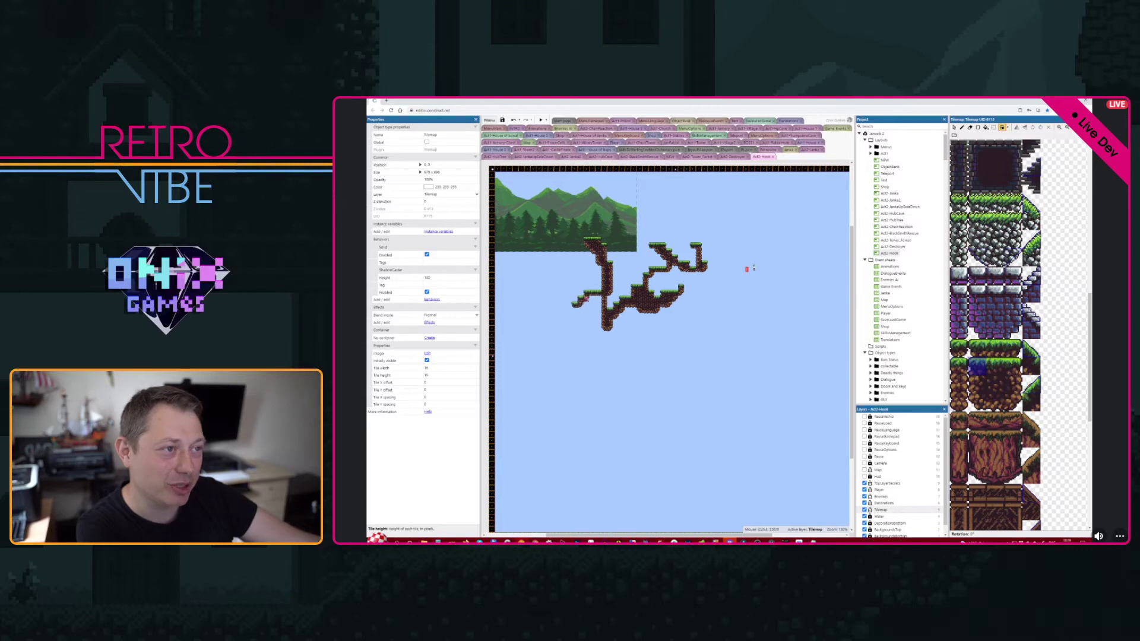
mouse_move(749, 297)
left_mouse_down()
mouse_move(718, 350)
mouse_move(775, 306)
mouse_move(730, 318)
mouse_move(713, 351)
mouse_move(760, 294)
mouse_move(768, 349)
mouse_move(770, 311)
left_mouse_up()
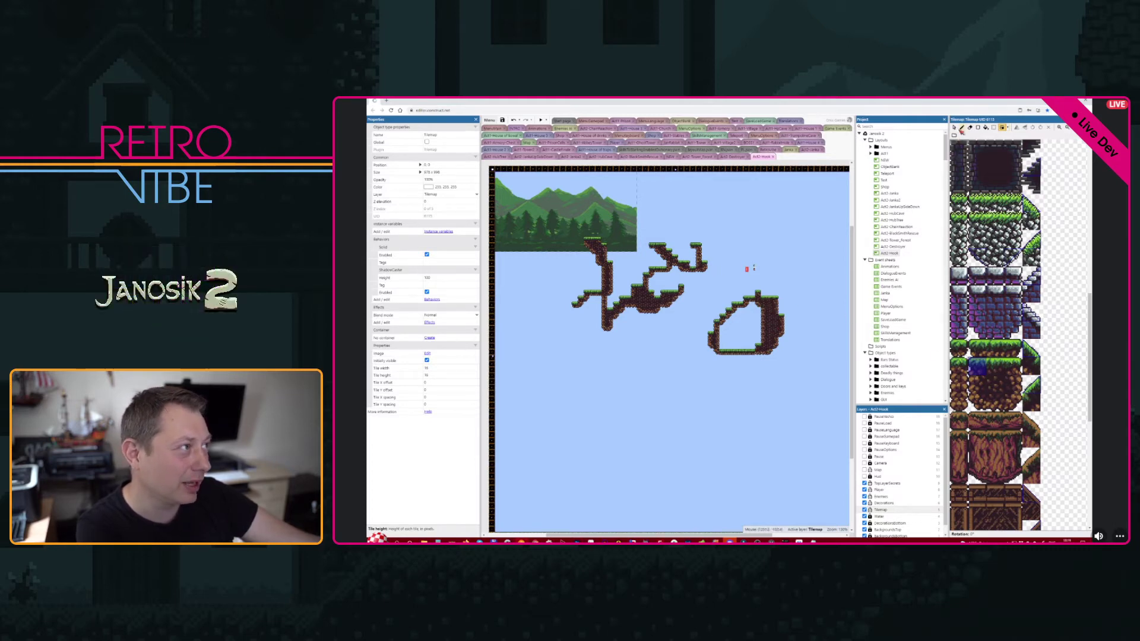
- Place individual tiles with the pencil tool below the painted terrain: a grass-topped tile with a dirt tile beneath it
left_click(962, 127)
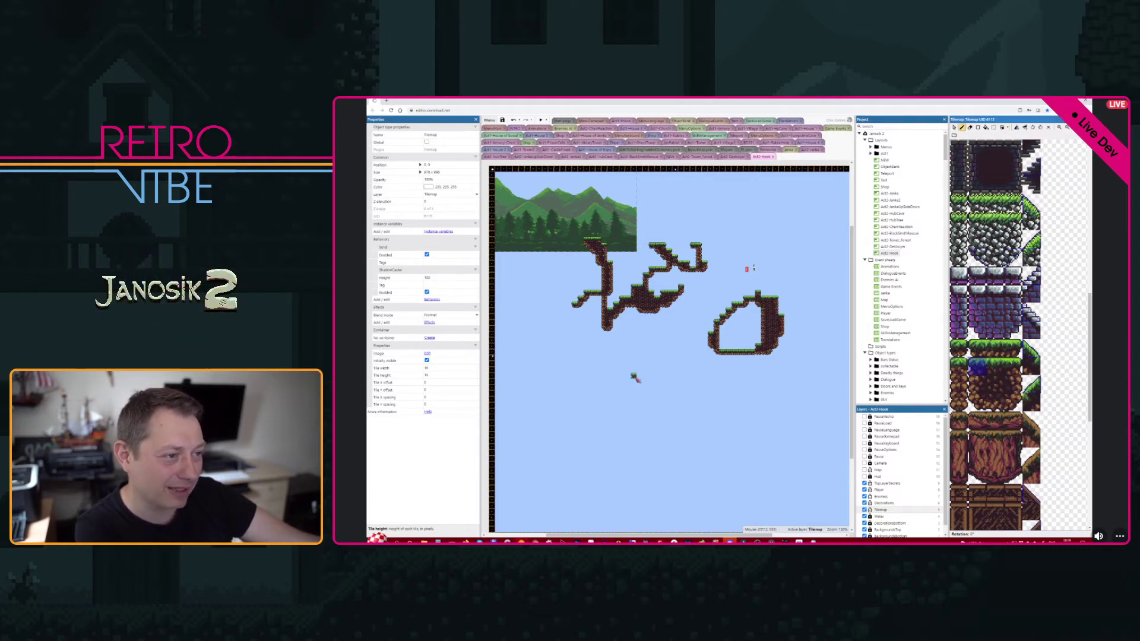
left_click_drag(633, 375, 646, 376)
left_click(979, 386)
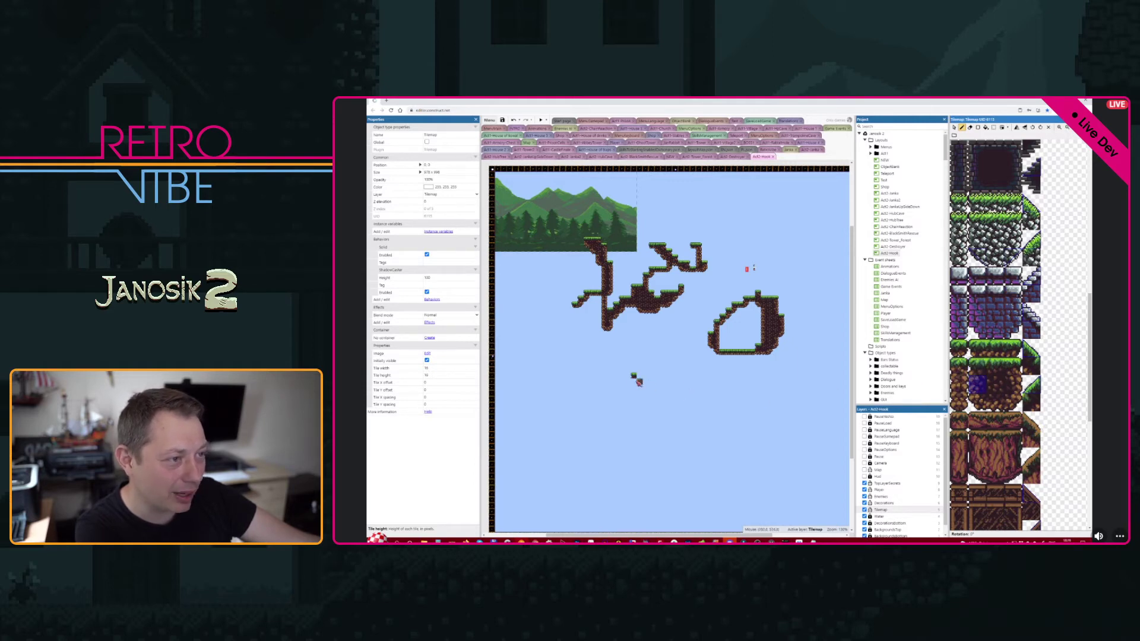
left_click(634, 382)
left_click(977, 403)
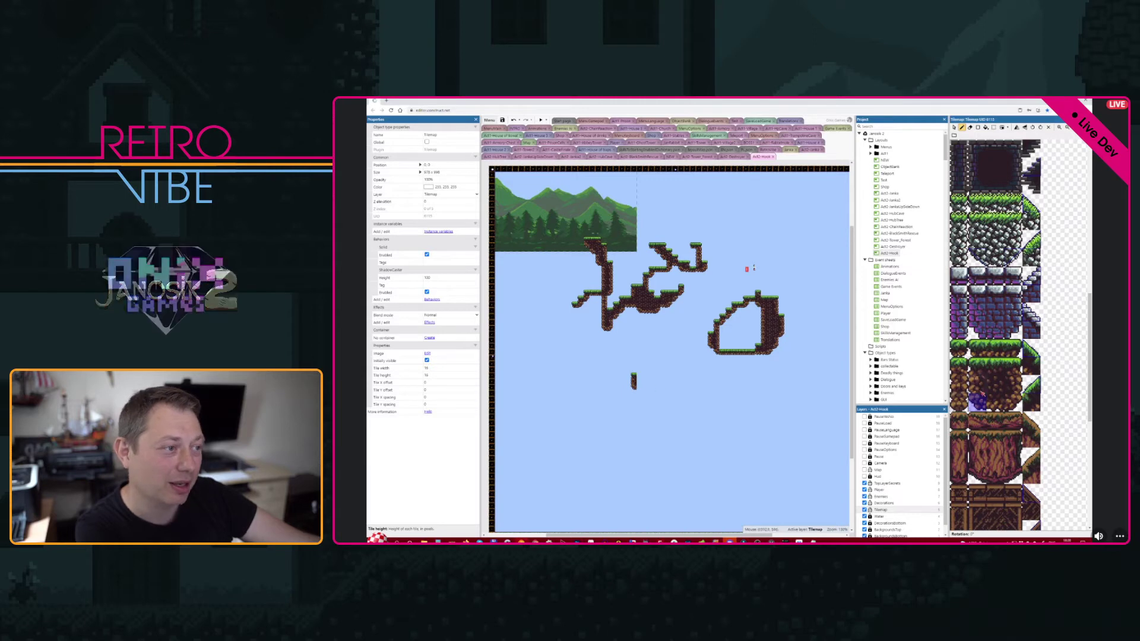
- With the auto-tile brush, paint an irregular dirt platform around the hand-placed tiles and erase the left part of the branching platform
left_click(1001, 127)
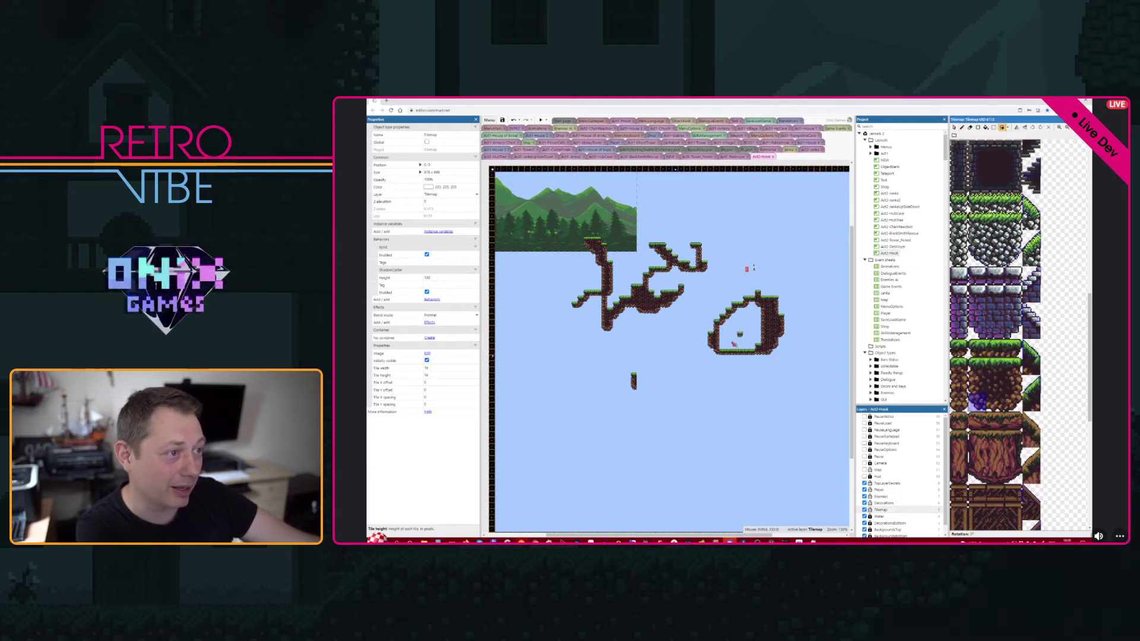
mouse_move(657, 355)
left_mouse_down()
mouse_move(689, 404)
mouse_move(690, 371)
mouse_move(719, 392)
mouse_move(656, 356)
mouse_move(649, 388)
mouse_move(704, 405)
mouse_move(648, 387)
mouse_move(668, 405)
mouse_move(621, 375)
mouse_move(612, 347)
mouse_move(622, 349)
left_mouse_up()
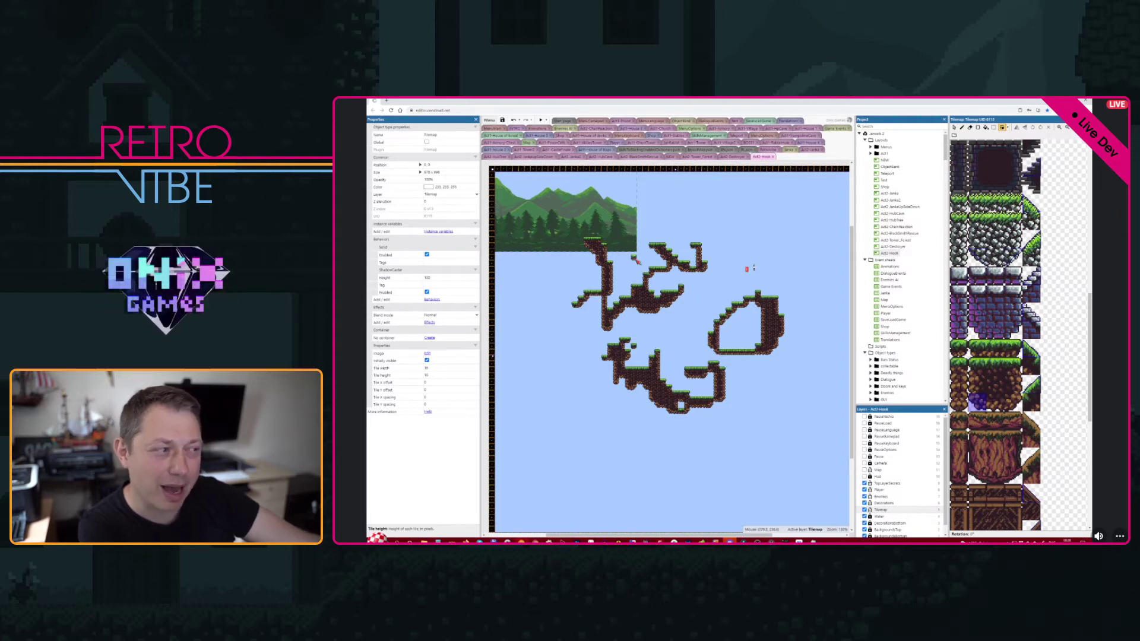
mouse_move(636, 288)
left_mouse_down()
mouse_move(605, 327)
mouse_move(628, 292)
left_mouse_up()
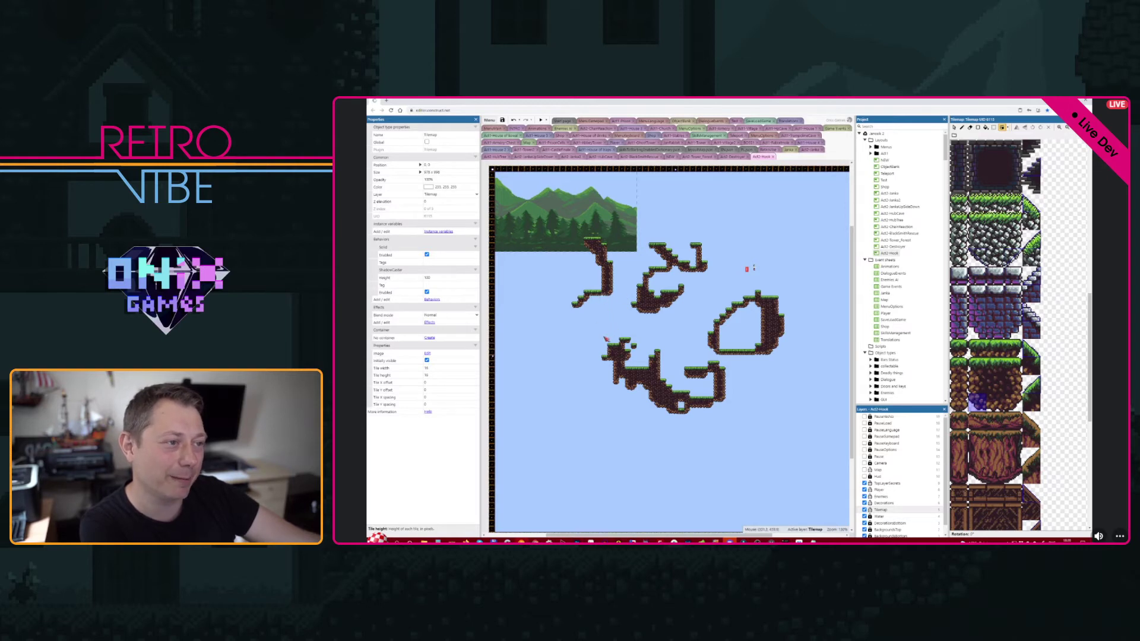
mouse_move(605, 339)
left_mouse_down()
mouse_move(586, 292)
mouse_move(587, 304)
mouse_move(601, 261)
mouse_move(589, 240)
mouse_move(610, 267)
mouse_move(601, 241)
mouse_move(687, 255)
mouse_move(674, 264)
left_mouse_up()
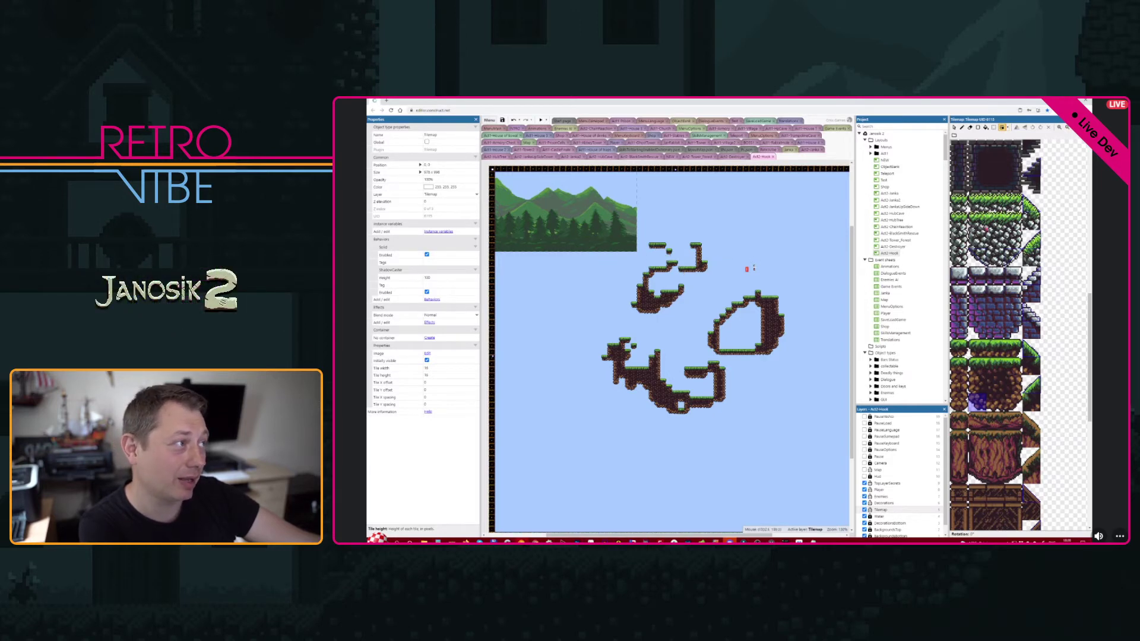
- Erase all the practice terrain from the tilemap with a rectangular erase, leaving the area inside the border empty
left_click_drag(970, 213, 1003, 246)
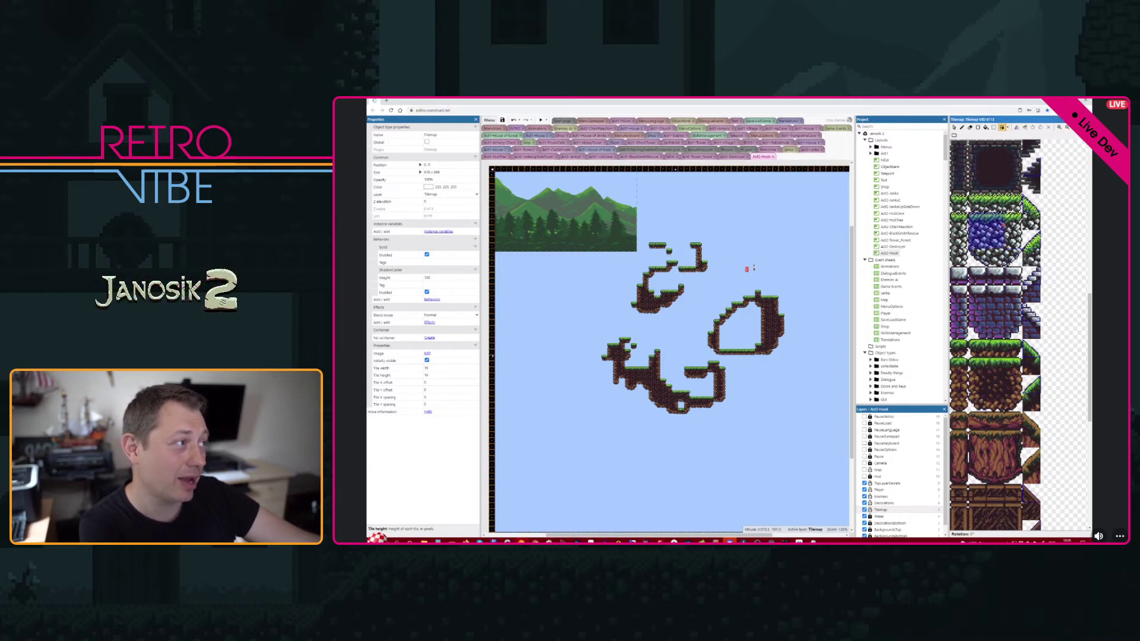
left_click(971, 128)
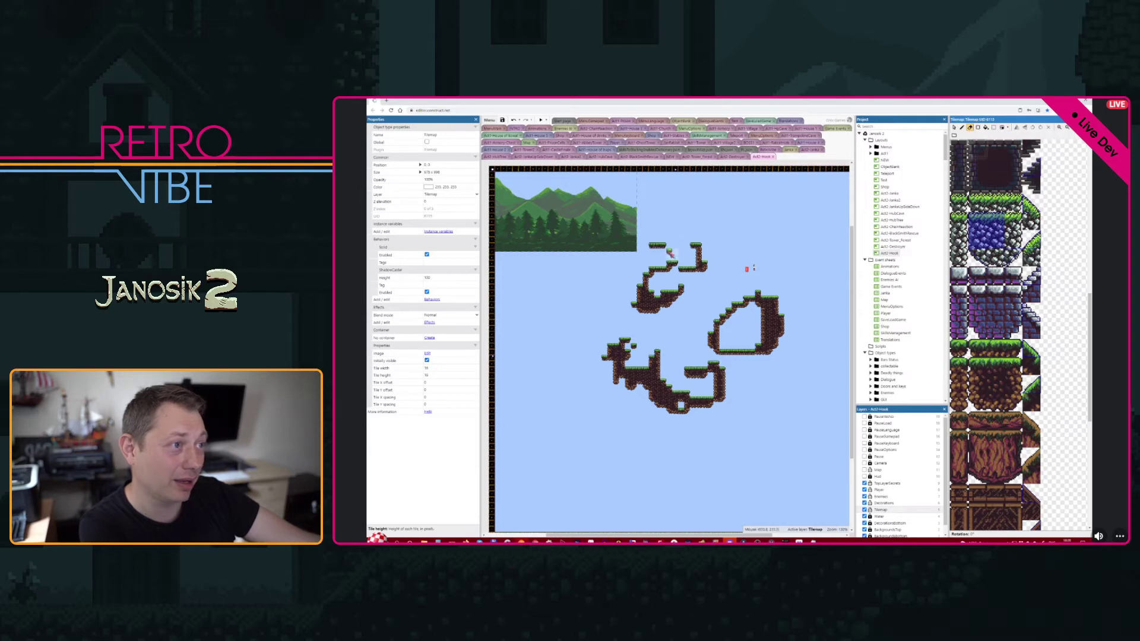
left_click(962, 127)
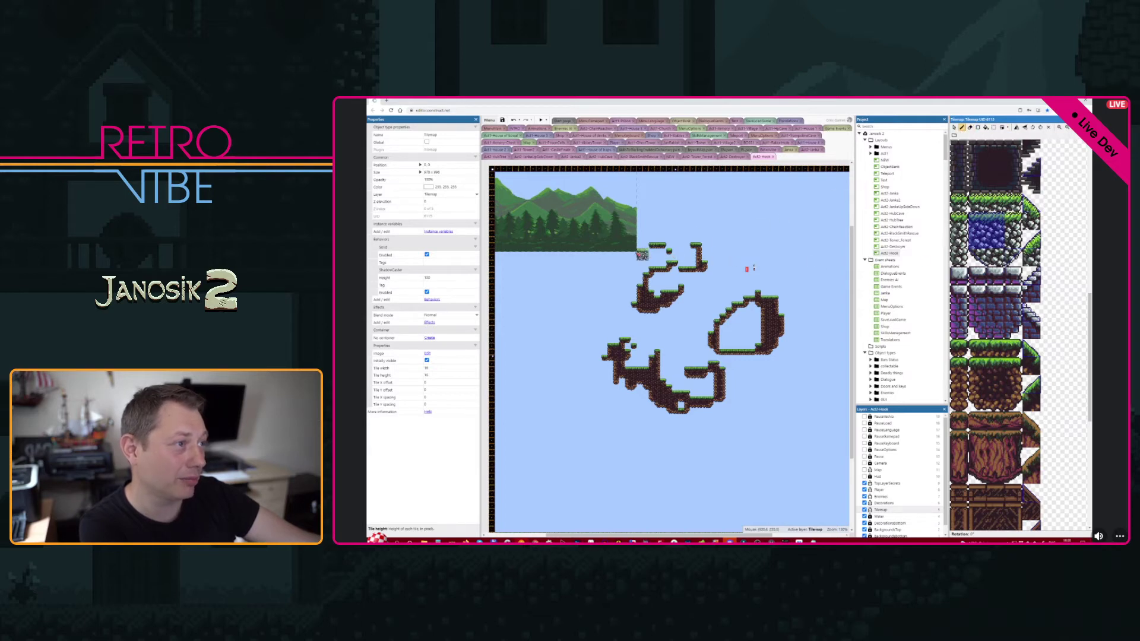
left_click(995, 385)
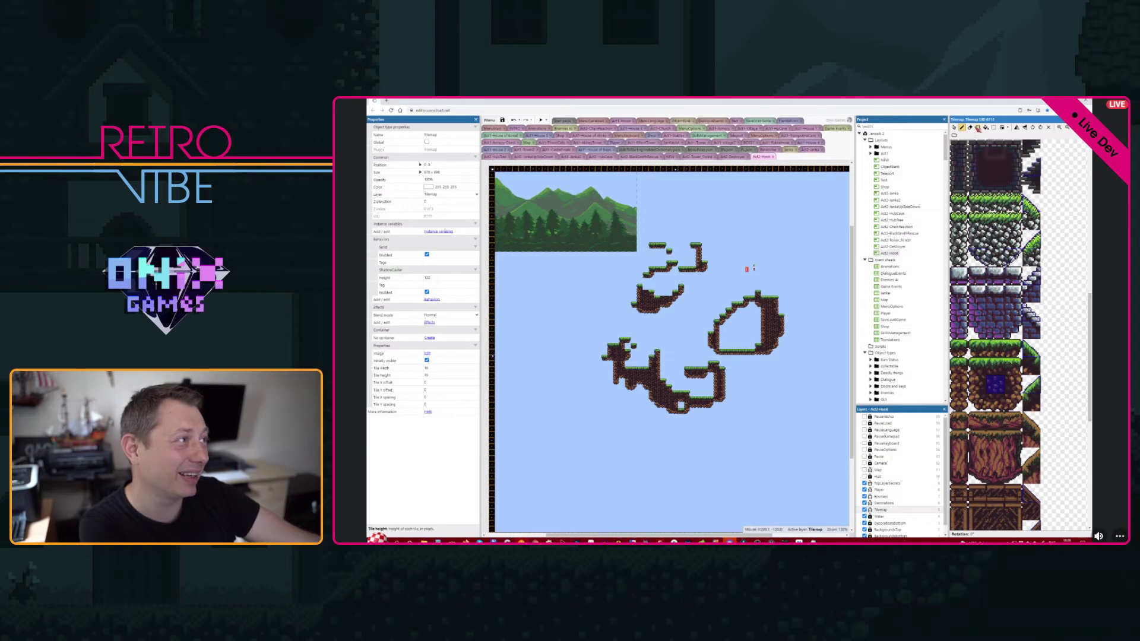
left_click(978, 127)
left_click_drag(566, 219, 831, 435)
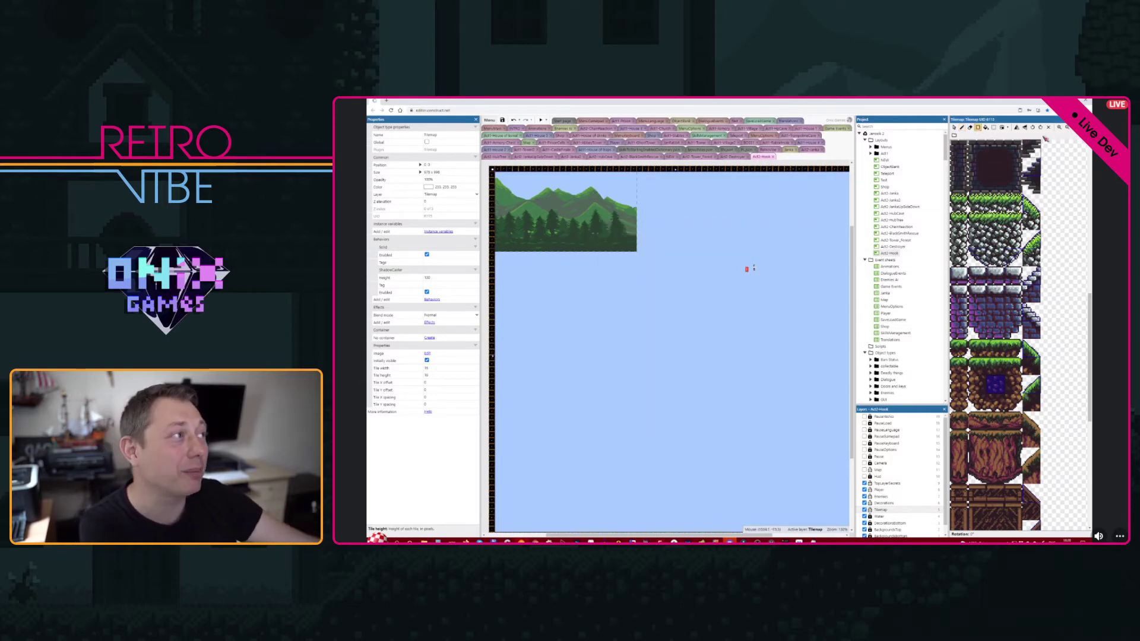
- With the auto-tile brush, paint a grass-topped ground strip across the level's upper left, dipping into a valley and rising to a hill
left_click(1002, 128)
scroll(902, 202, "down", 1)
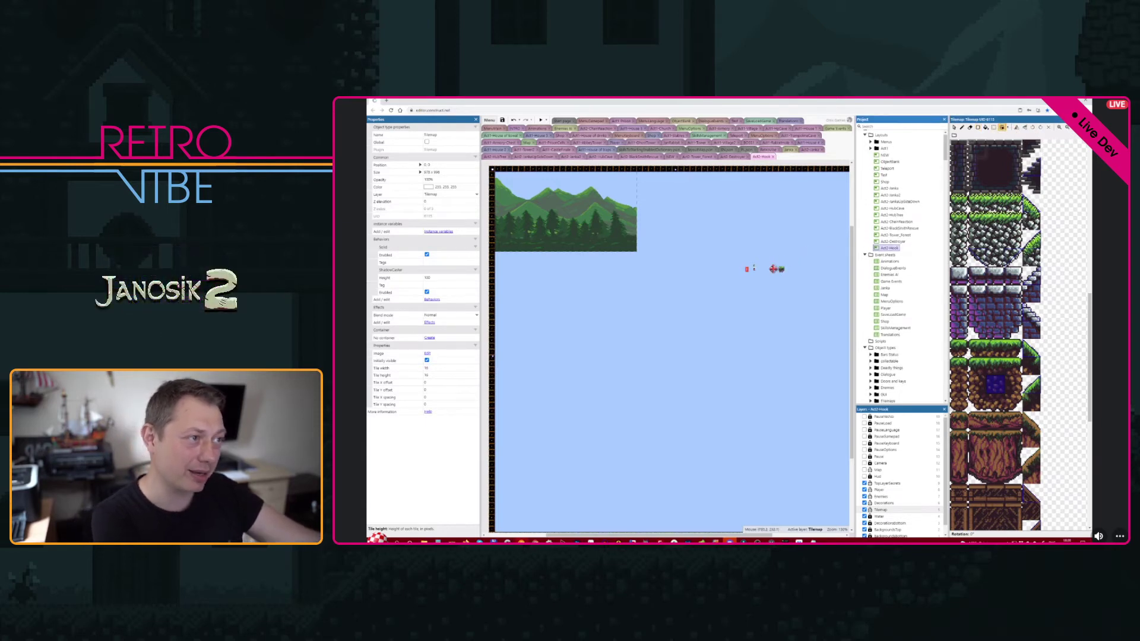
mouse_move(772, 269)
middle_mouse_down()
mouse_move(653, 305)
mouse_move(787, 284)
middle_mouse_up()
middle_click_drag(669, 295, 699, 286)
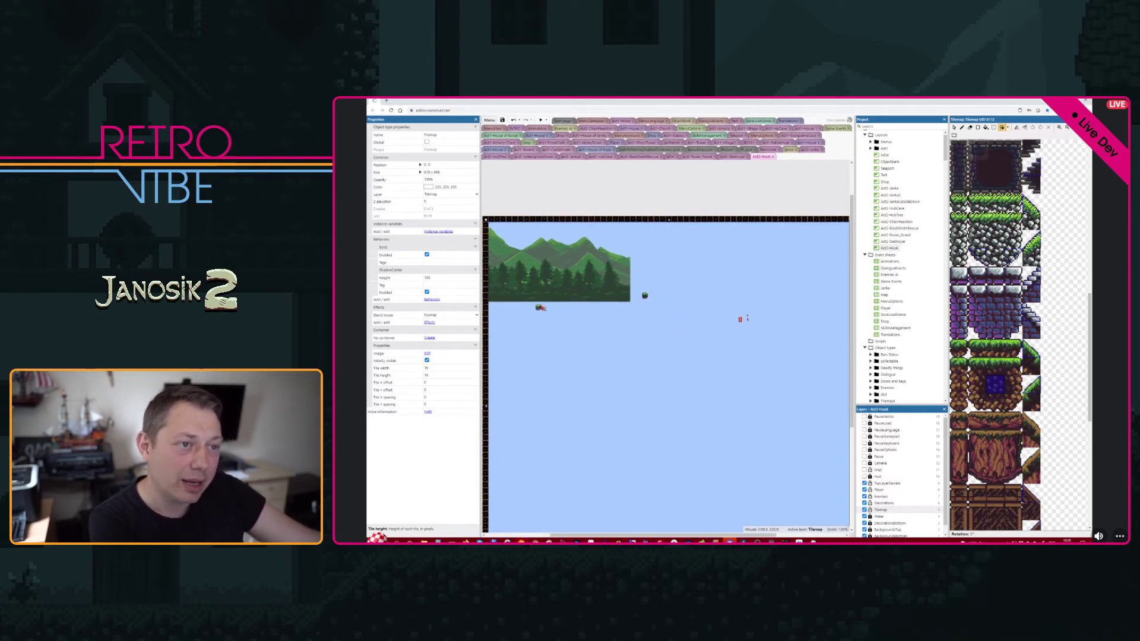
mouse_move(491, 290)
left_mouse_down()
mouse_move(563, 308)
mouse_move(638, 286)
mouse_move(568, 315)
mouse_move(626, 286)
mouse_move(674, 311)
mouse_move(536, 316)
mouse_move(499, 298)
mouse_move(558, 316)
mouse_move(525, 310)
left_mouse_up()
- Paint an arched grass-topped hill across a gap from the first one, thicken it and connect it to the level's right border
middle_click_drag(721, 314, 611, 326)
mouse_move(611, 326)
left_mouse_down()
mouse_move(643, 305)
mouse_move(624, 326)
mouse_move(676, 304)
mouse_move(733, 327)
mouse_move(651, 291)
mouse_move(625, 316)
left_mouse_up()
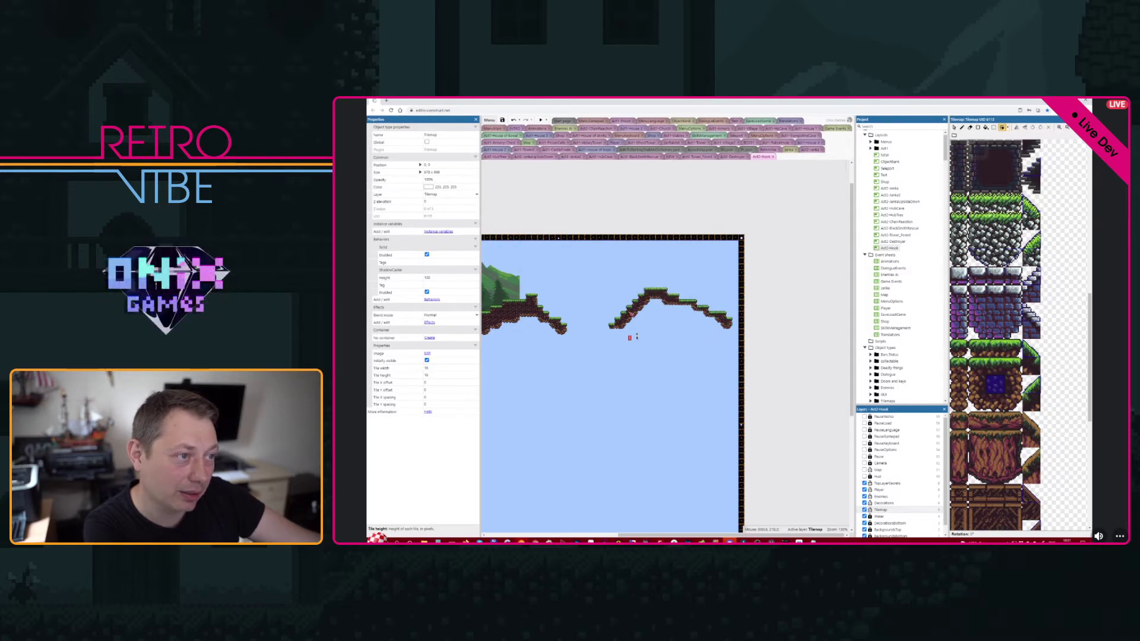
mouse_move(702, 316)
left_mouse_down()
mouse_move(736, 331)
mouse_move(659, 299)
mouse_move(627, 330)
left_mouse_up()
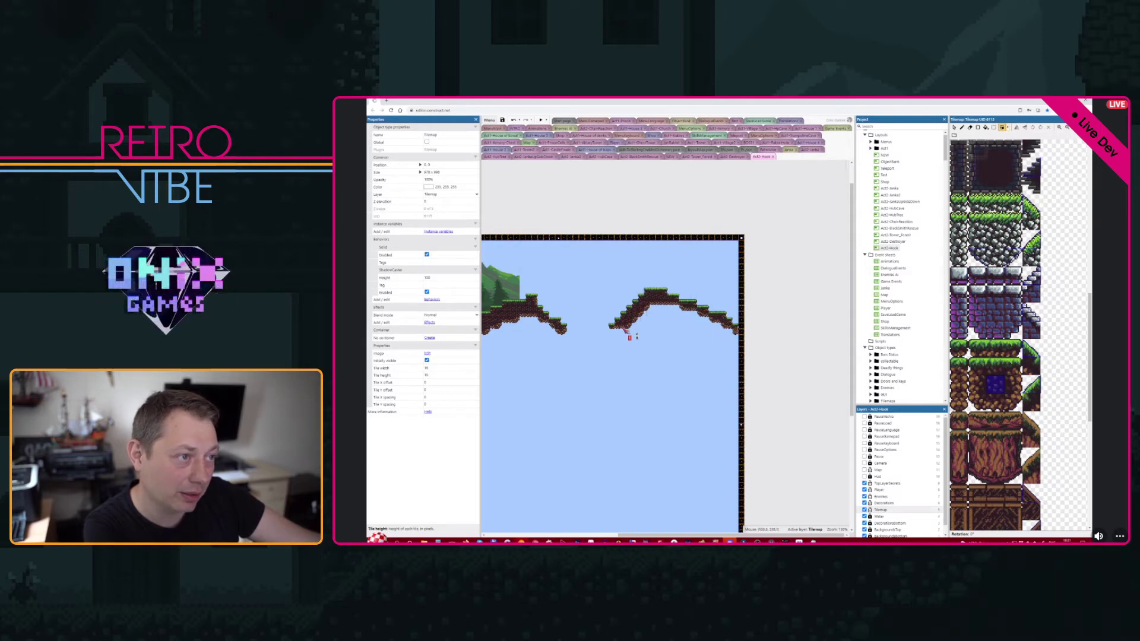
- Move the player objects onto the valley's left slope and stand the small decoration object in the middle of the valley floor
middle_click_drag(651, 307, 773, 327)
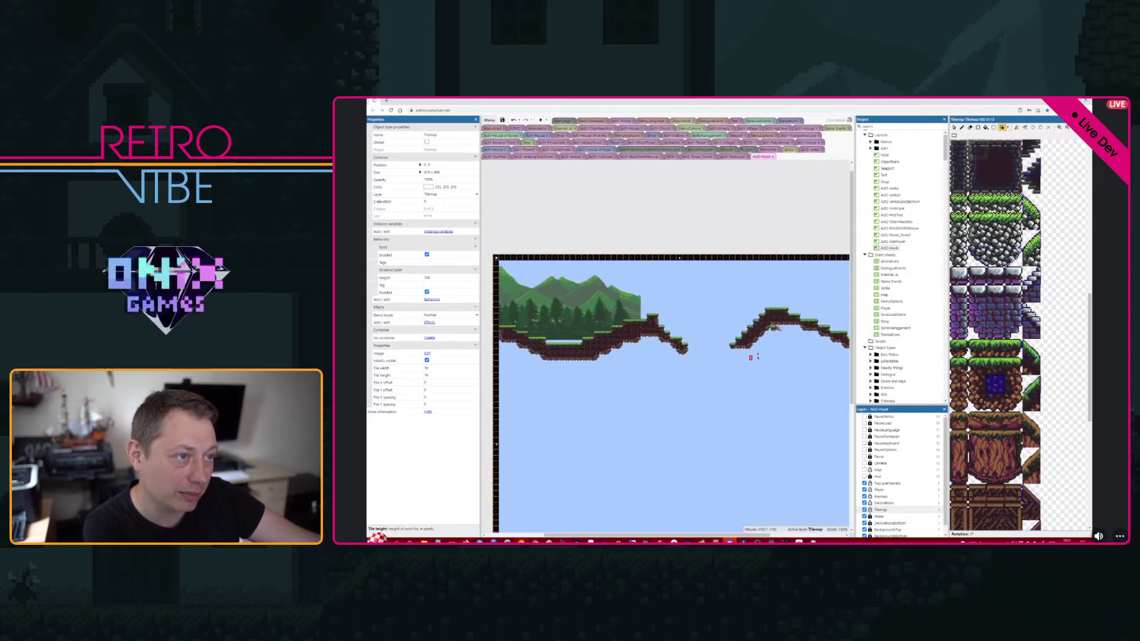
left_click(955, 127)
scroll(753, 362, "up", 3, "ctrl")
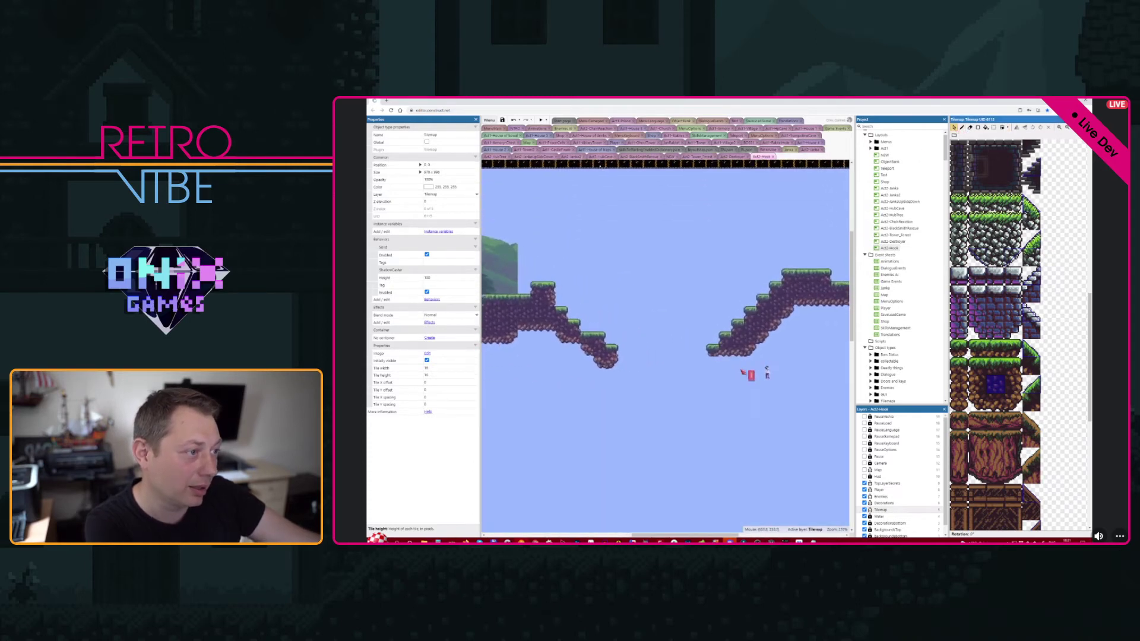
left_click_drag(756, 376, 511, 288)
left_click_drag(768, 374, 509, 285)
middle_click_drag(509, 286, 676, 311)
scroll(569, 308, "down", 1)
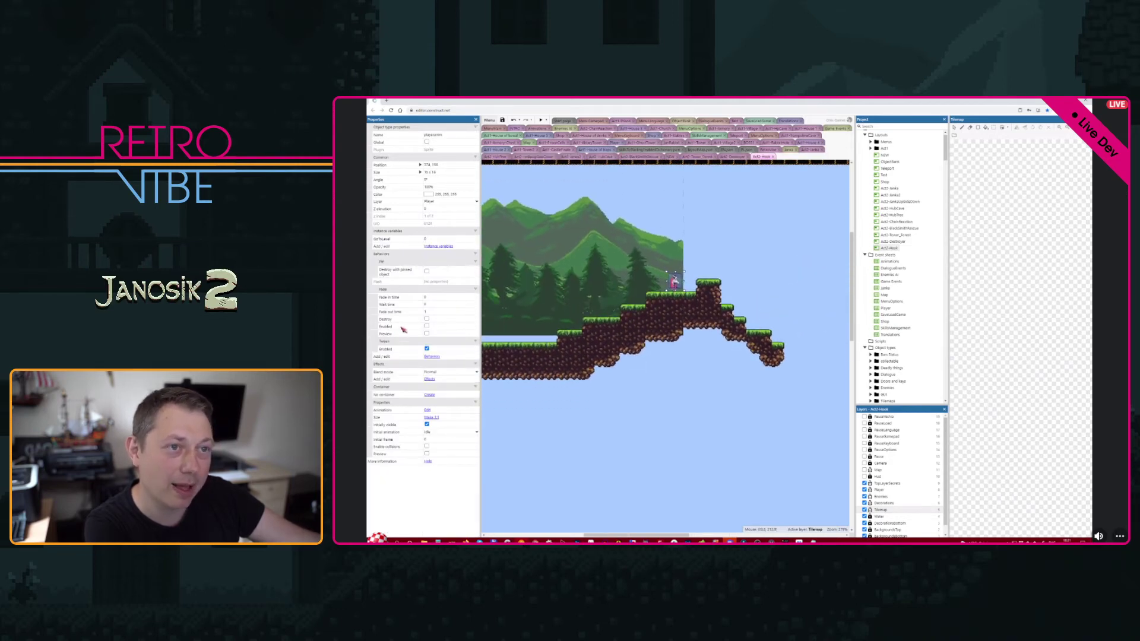
middle_click_drag(514, 288, 753, 286)
left_click_drag(560, 348, 668, 336)
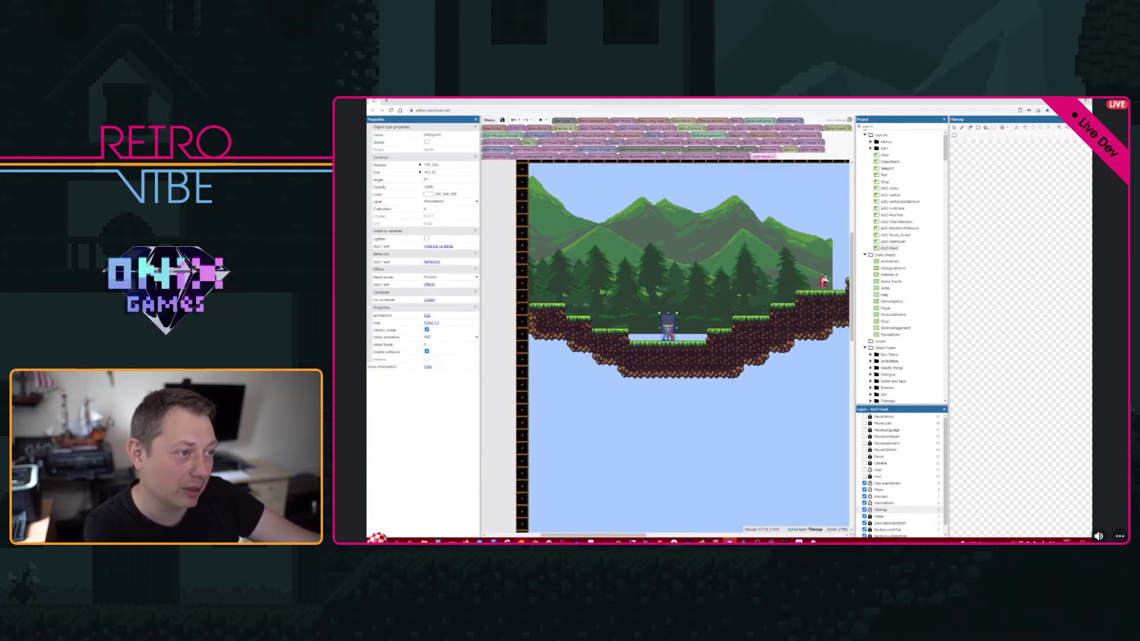
middle_click_drag(707, 339, 661, 354)
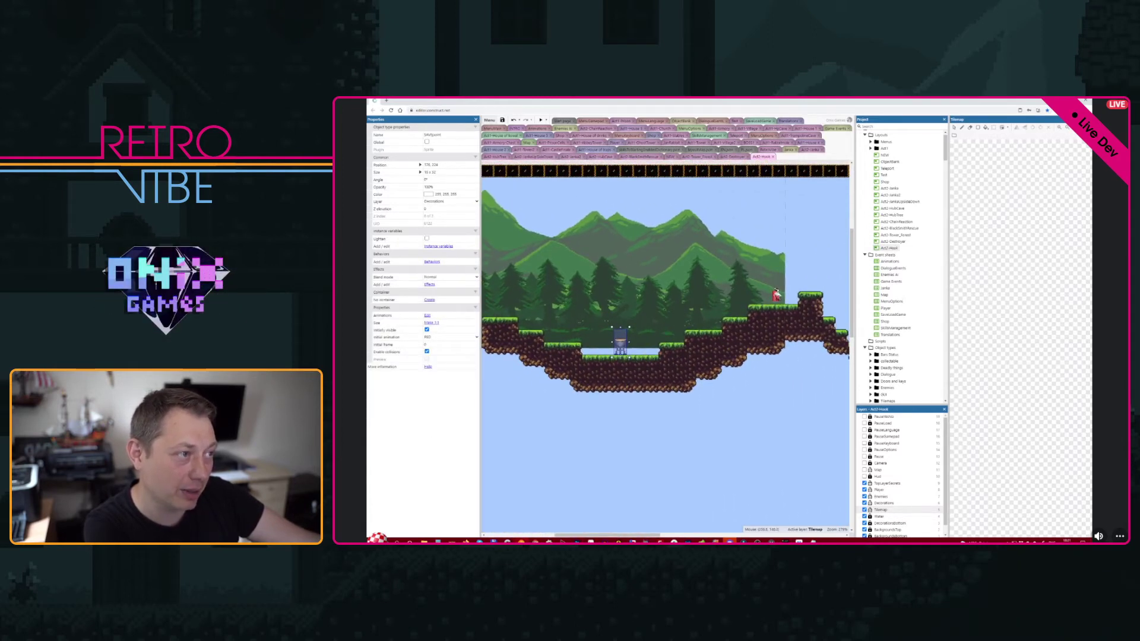
left_click_drag(776, 294, 551, 324)
mouse_move(776, 295)
left_mouse_down()
mouse_move(553, 326)
mouse_move(573, 330)
left_mouse_up()
- Select the Tilemap and auto-tile brush, extend both hill ends downward, and paint a large terrain loop beneath them with a small central ledge
scroll(668, 334, "down", 3, "ctrl")
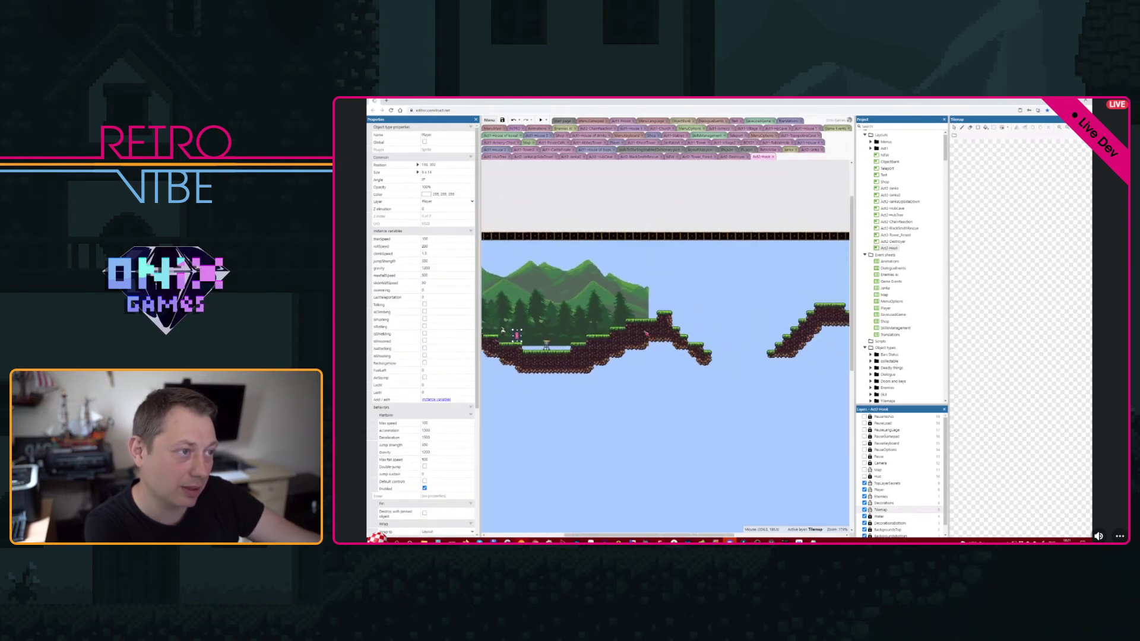
middle_click_drag(630, 364, 649, 325)
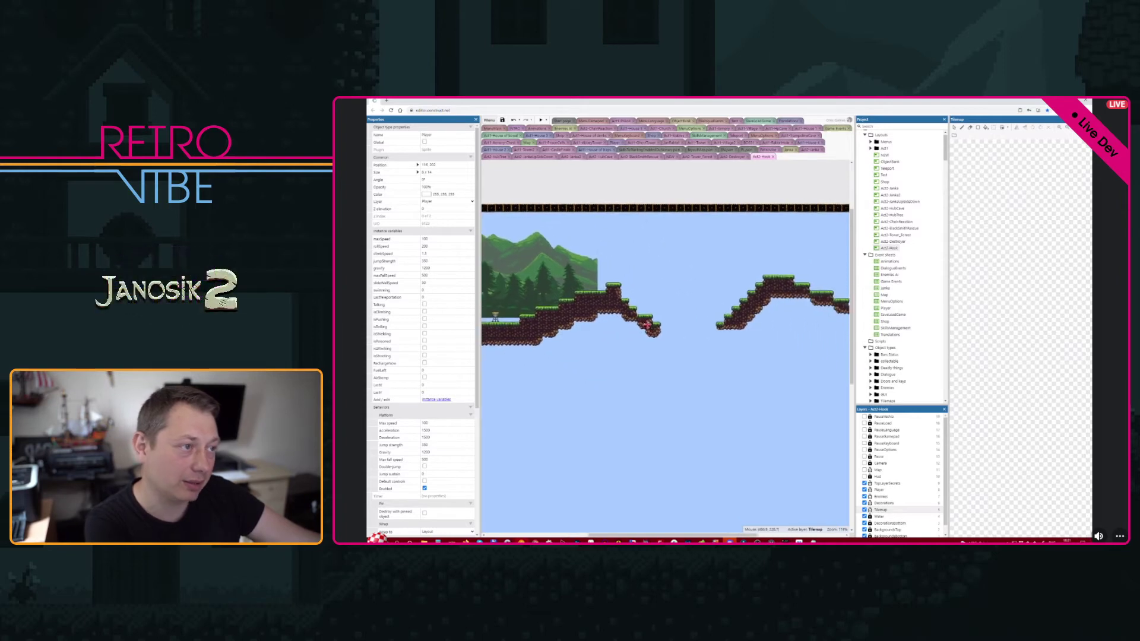
left_click(648, 335)
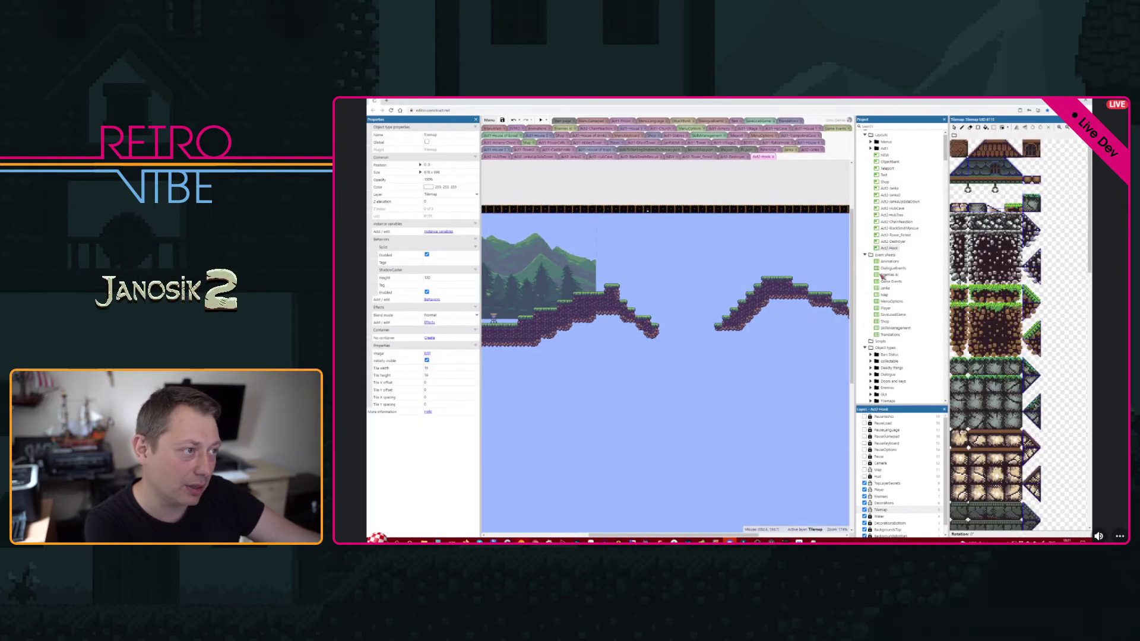
left_click(1002, 127)
scroll(665, 397, "down", 1, "ctrl")
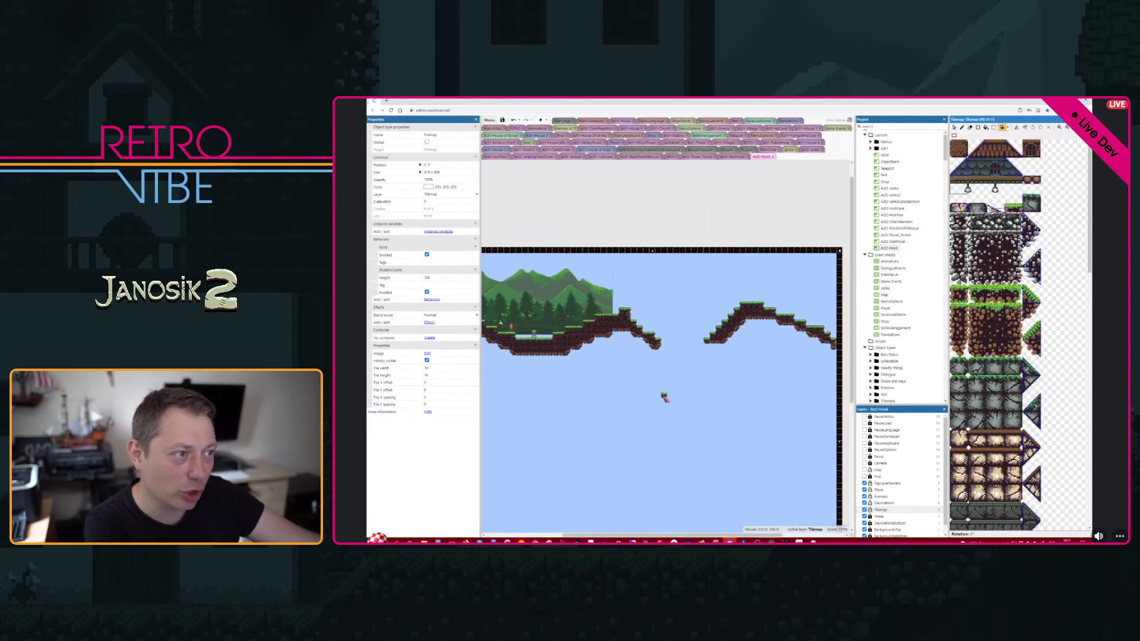
scroll(664, 396, "down", 2, "ctrl")
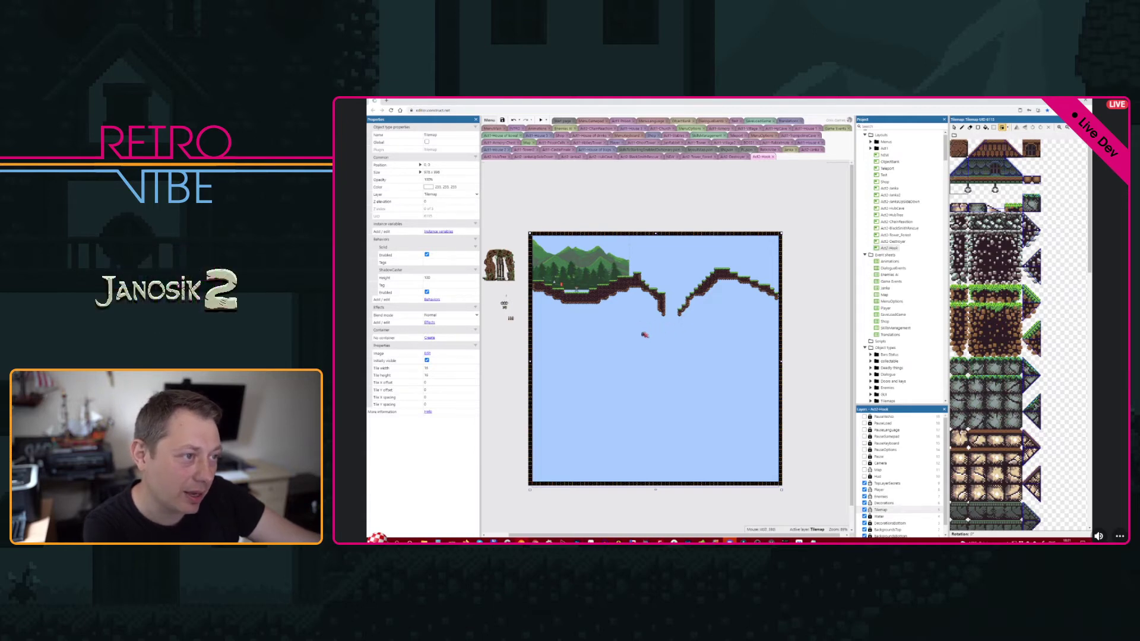
left_click_drag(642, 368, 675, 367)
mouse_move(683, 318)
left_mouse_down()
mouse_move(732, 321)
mouse_move(766, 374)
mouse_move(770, 413)
mouse_move(712, 465)
mouse_move(621, 469)
mouse_move(545, 430)
mouse_move(555, 374)
mouse_move(602, 321)
mouse_move(652, 317)
mouse_move(593, 325)
mouse_move(547, 394)
mouse_move(558, 359)
mouse_move(592, 336)
left_mouse_up()
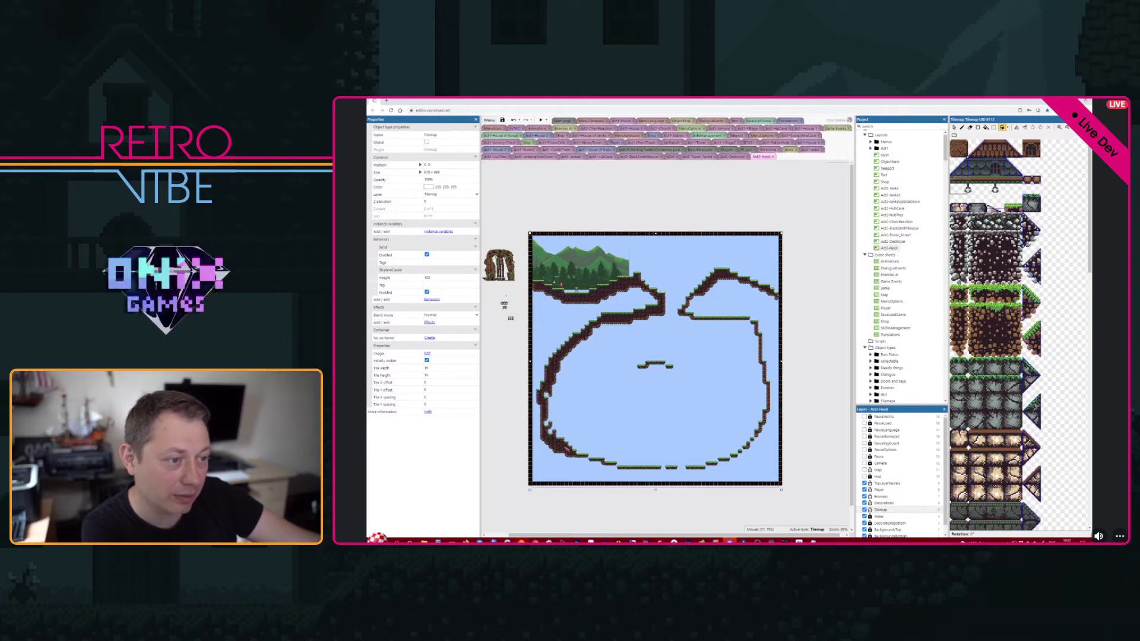
- Thicken the loop's floor, right wall and upper-right ceiling with additional dirt tiles
mouse_move(657, 472)
left_mouse_down()
mouse_move(694, 472)
mouse_move(609, 471)
left_mouse_up()
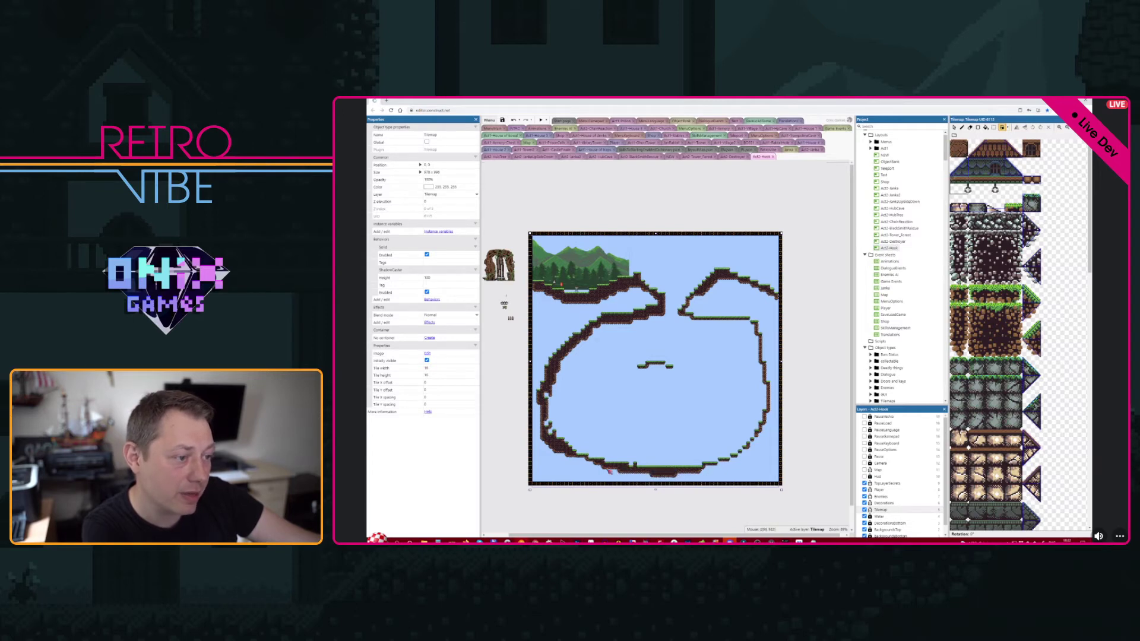
mouse_move(759, 433)
left_mouse_down()
mouse_move(764, 411)
mouse_move(728, 457)
mouse_move(754, 437)
mouse_move(765, 402)
left_mouse_up()
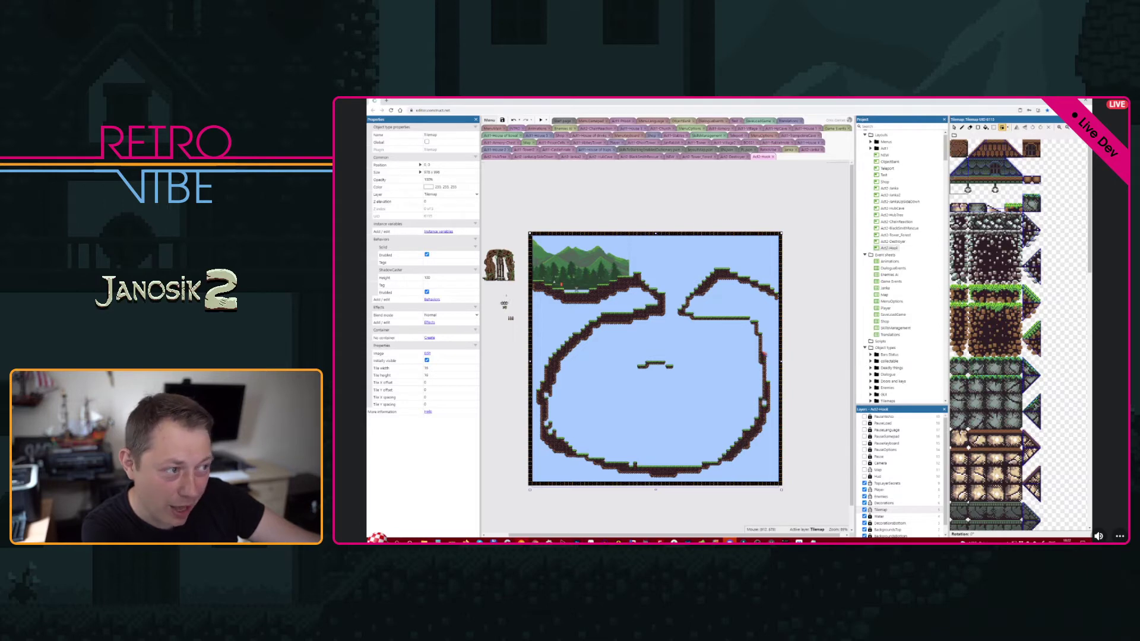
mouse_move(764, 354)
left_mouse_down()
mouse_move(739, 315)
mouse_move(701, 309)
mouse_move(730, 315)
left_mouse_up()
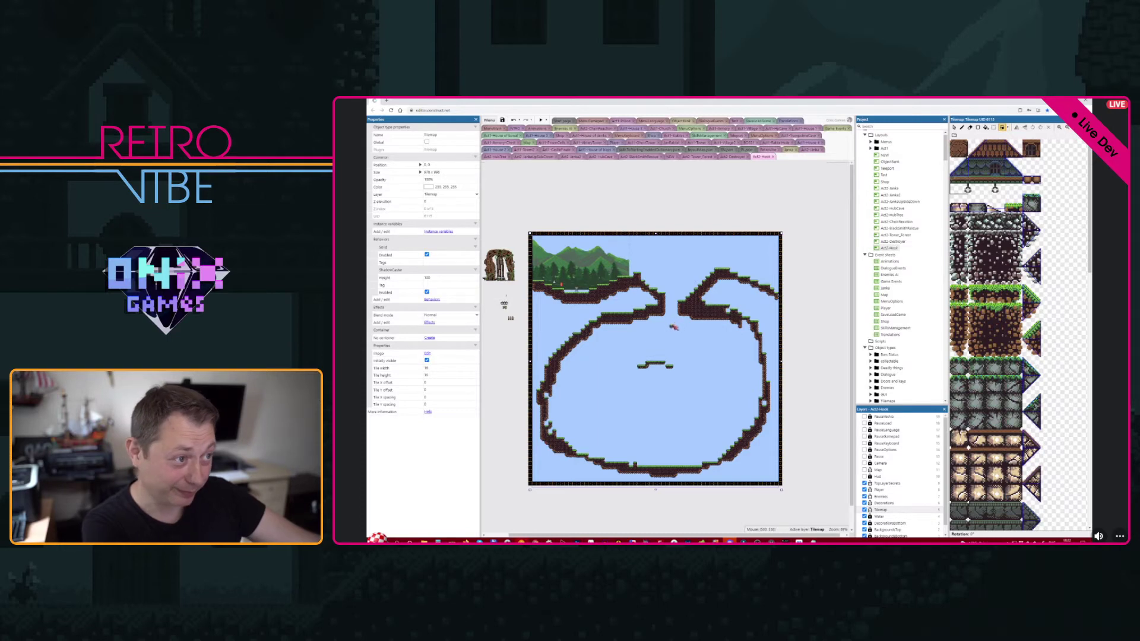
- Inside the loop, paint a platform below the gap that curves down toward the right wall, and erase the small central ledge
scroll(674, 328, "up", 3, "ctrl")
scroll(672, 331, "up", 2, "ctrl")
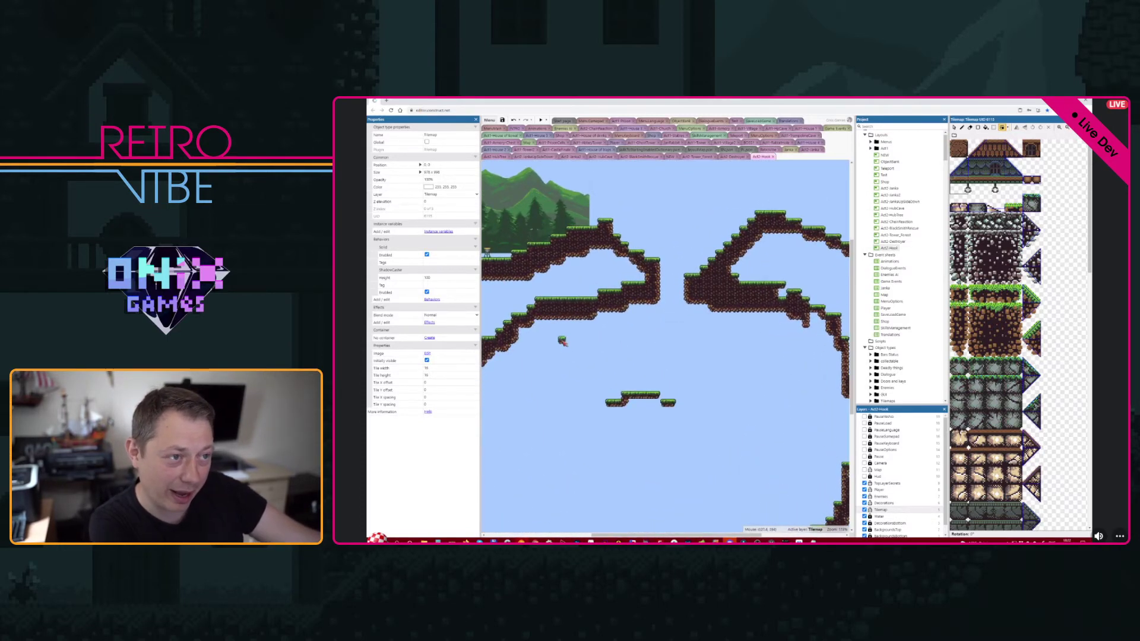
left_click_drag(554, 348, 611, 333)
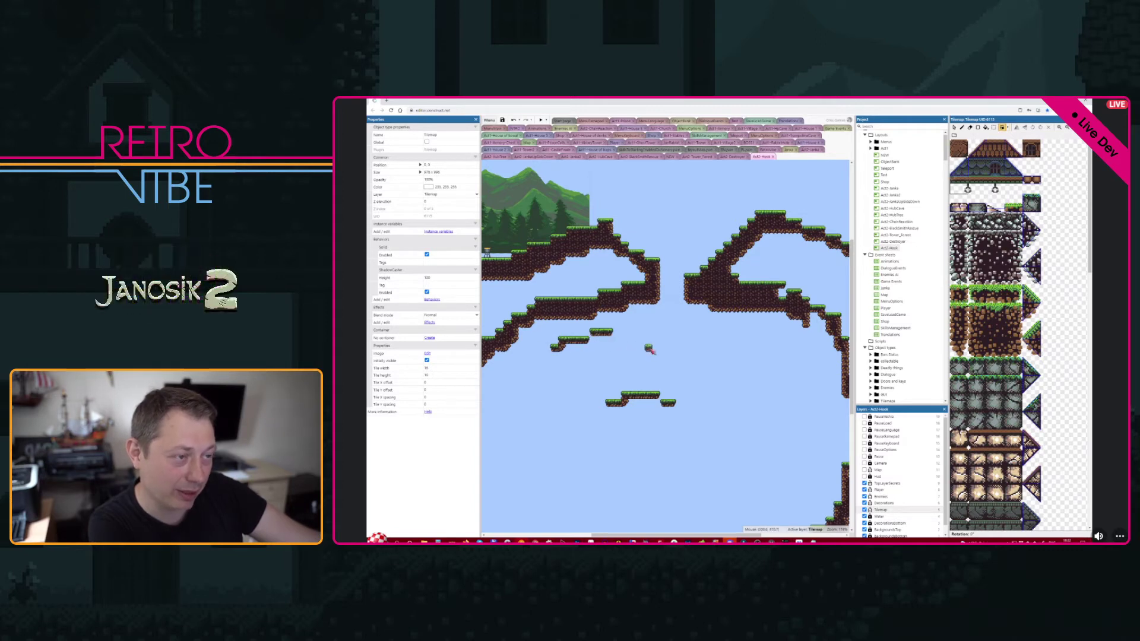
key("ctrl+z")
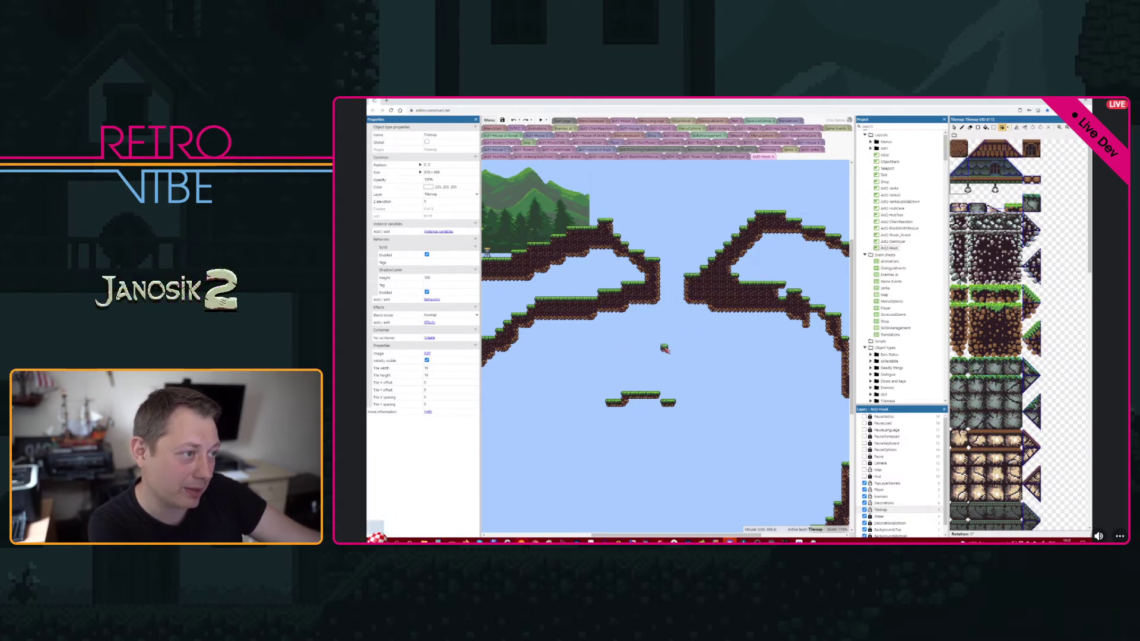
mouse_move(656, 343)
left_mouse_down()
mouse_move(750, 349)
mouse_move(709, 344)
mouse_move(792, 389)
mouse_move(750, 356)
mouse_move(793, 396)
left_mouse_up()
mouse_move(648, 403)
right_mouse_down()
mouse_move(671, 407)
mouse_move(611, 408)
mouse_move(660, 396)
right_mouse_up()
- From the lower end of the curved platform, paint a stepped branch running back left toward the middle of the loop
middle_click_drag(686, 395, 549, 354)
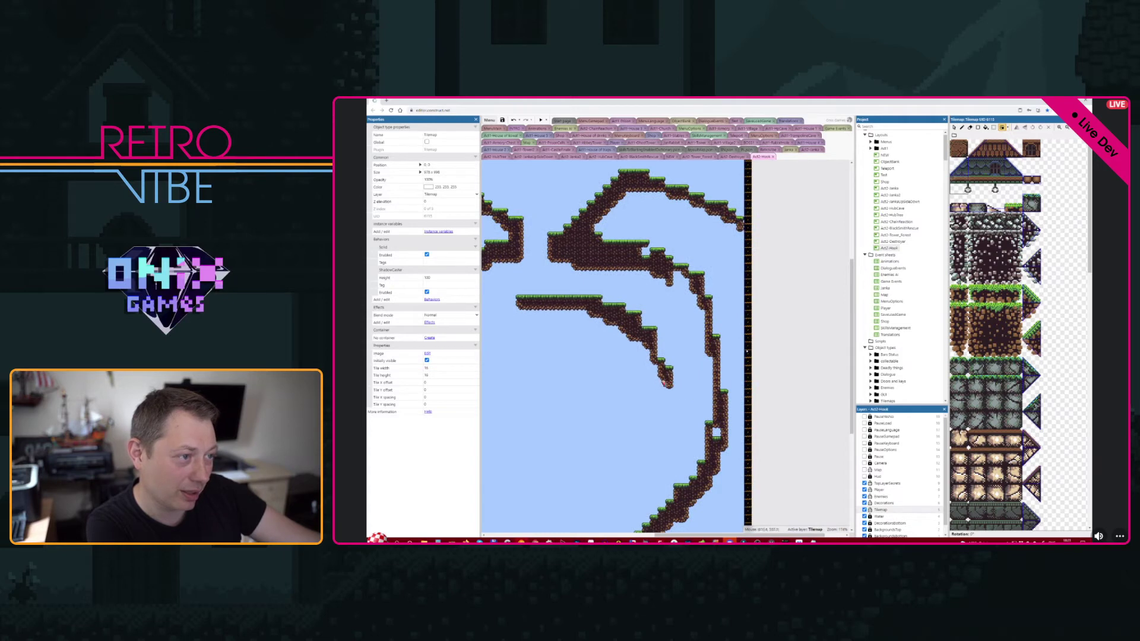
left_click(662, 382)
mouse_move(658, 380)
left_mouse_down()
mouse_move(573, 404)
mouse_move(579, 418)
left_mouse_up()
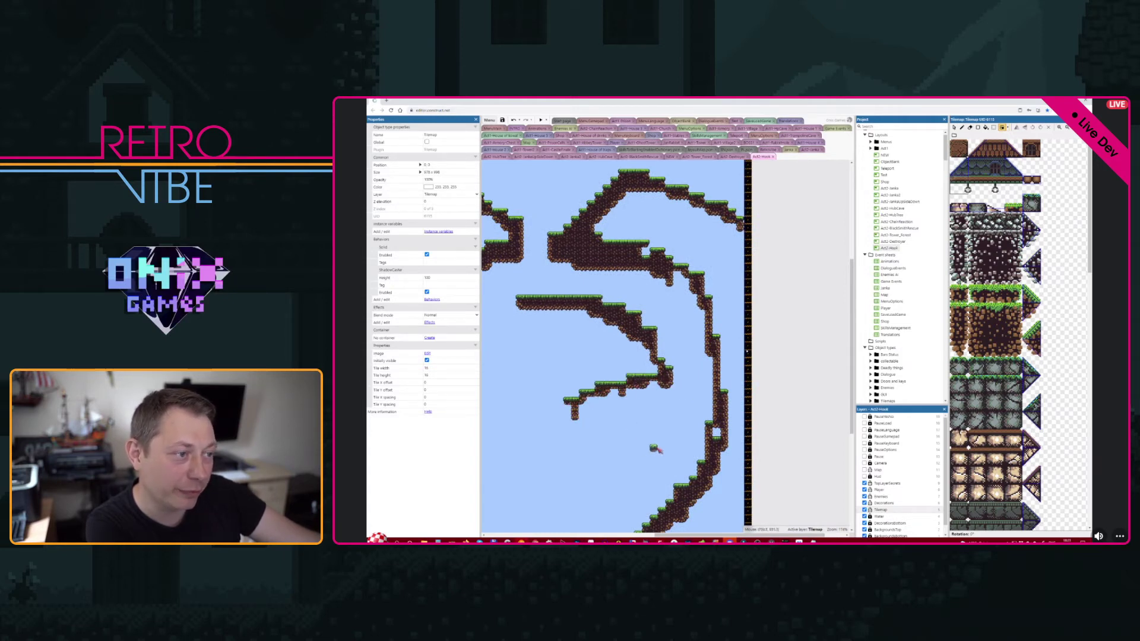
- Paint a ledge reaching inward from the loop's right wall and two slanted walls rising from the loop's floor
mouse_move(682, 454)
left_mouse_down()
mouse_move(587, 455)
mouse_move(708, 435)
mouse_move(689, 447)
mouse_move(699, 434)
left_mouse_up()
middle_click_drag(595, 497, 665, 378)
mouse_move(630, 370)
left_mouse_down()
mouse_move(656, 430)
mouse_move(647, 437)
mouse_move(585, 437)
mouse_move(529, 385)
left_mouse_up()
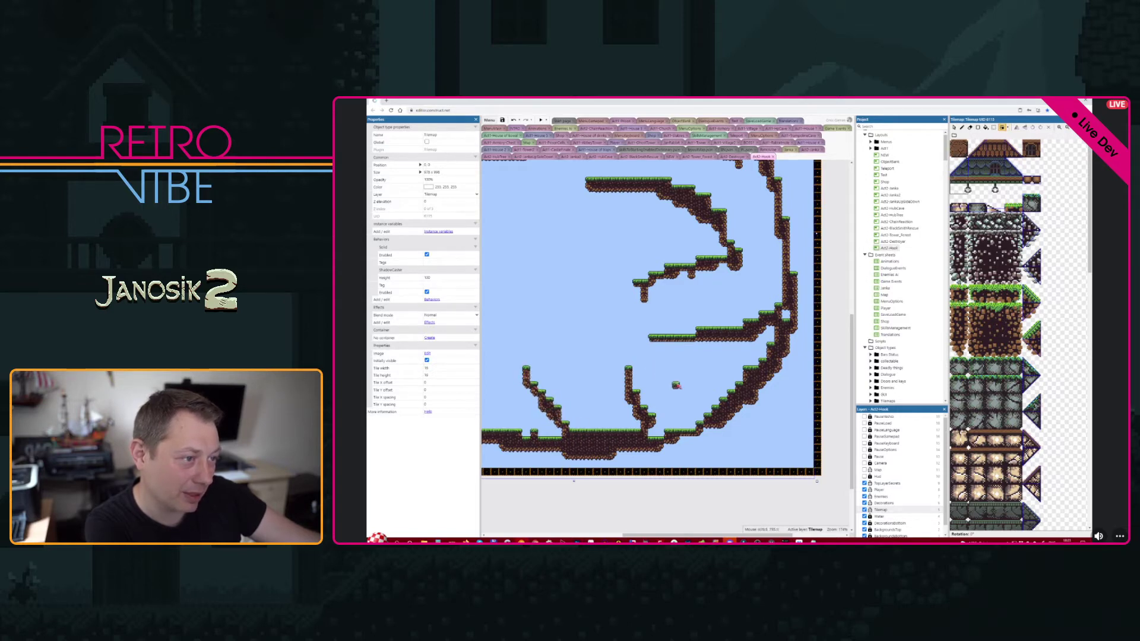
- Extend the curved platform to the left and join it to the loop's ceiling with a short vertical pillar
middle_click_drag(576, 392, 686, 438)
middle_click_drag(726, 347, 652, 335)
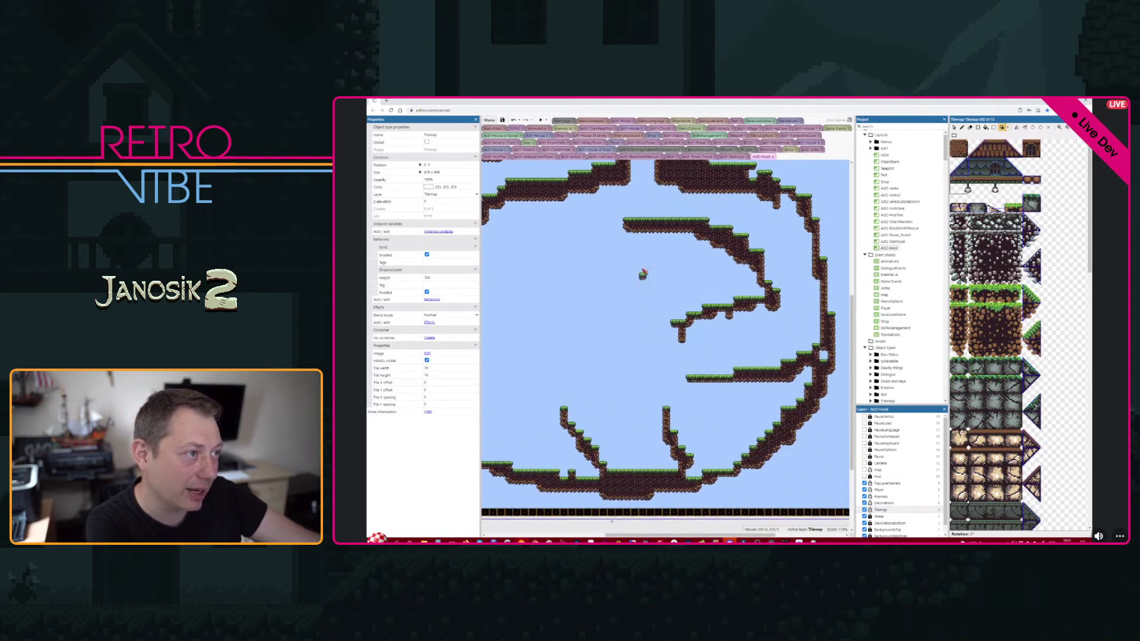
mouse_move(623, 232)
left_mouse_down()
mouse_move(537, 232)
mouse_move(610, 224)
mouse_move(564, 225)
left_mouse_up()
left_click(532, 238)
middle_click_drag(609, 285, 658, 374)
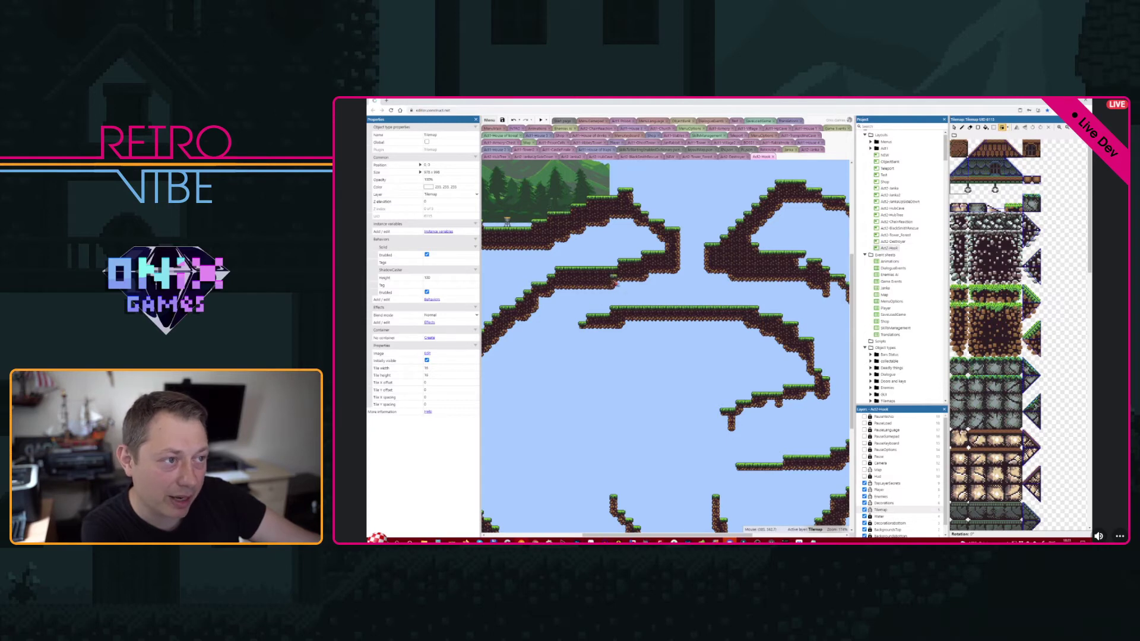
left_click_drag(617, 284, 615, 305)
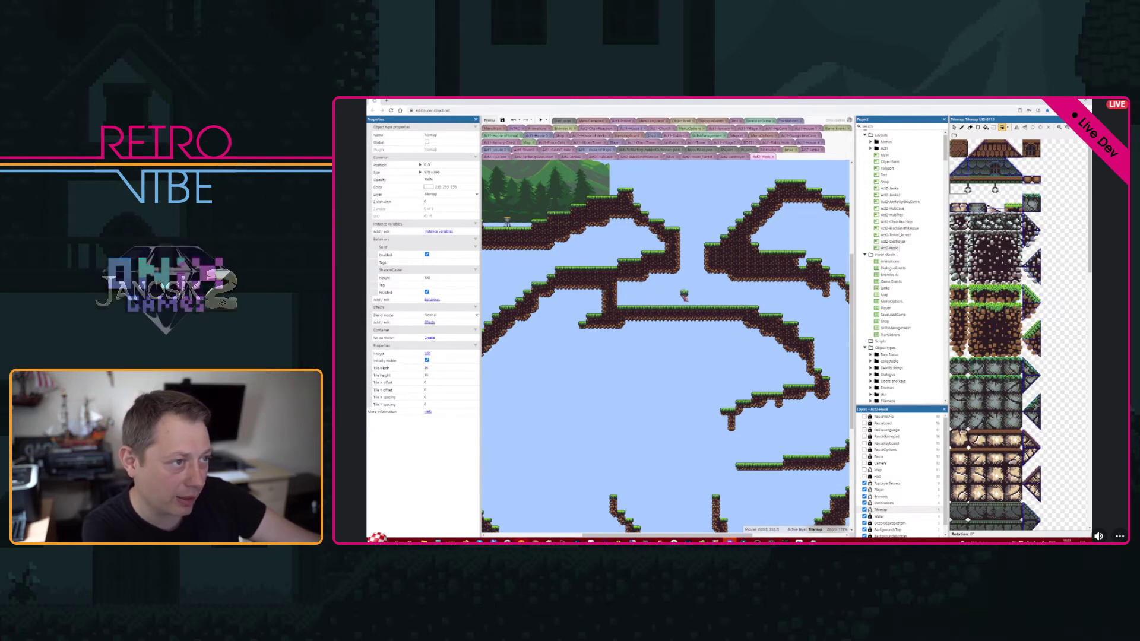
middle_click_drag(795, 413, 675, 337)
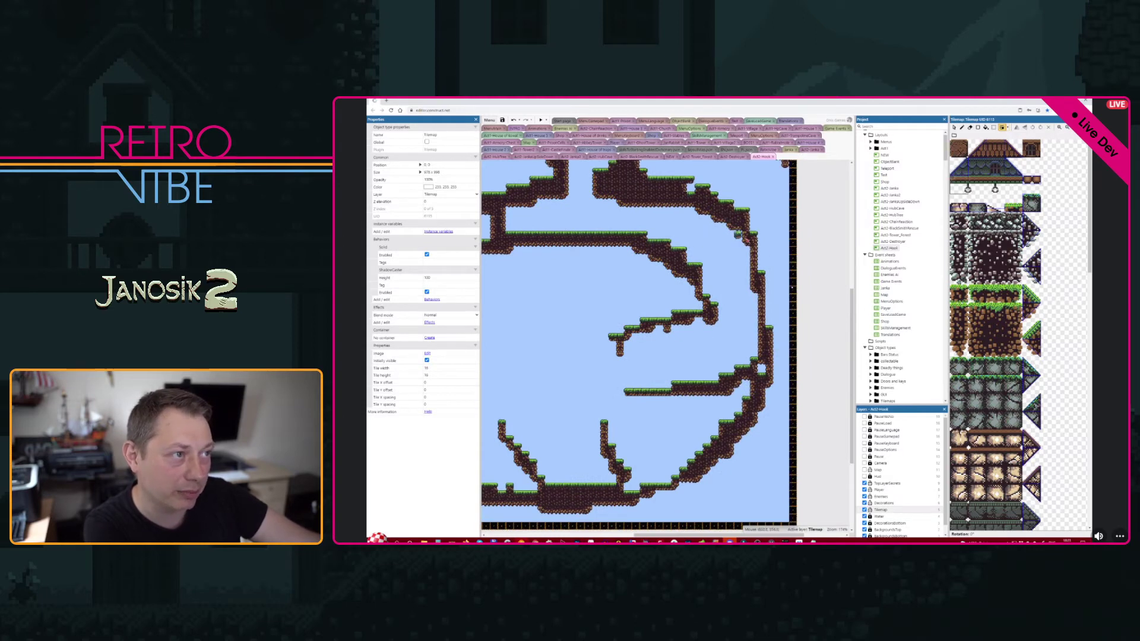
scroll(715, 357, "up", 2, "ctrl")
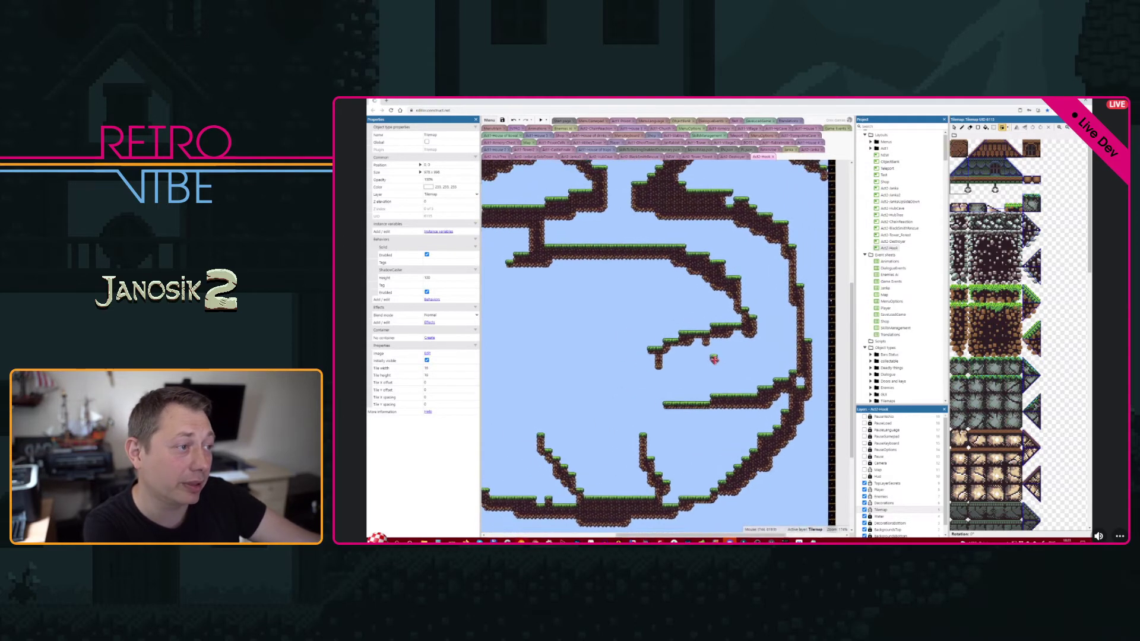
scroll(720, 372, "down", 2, "ctrl")
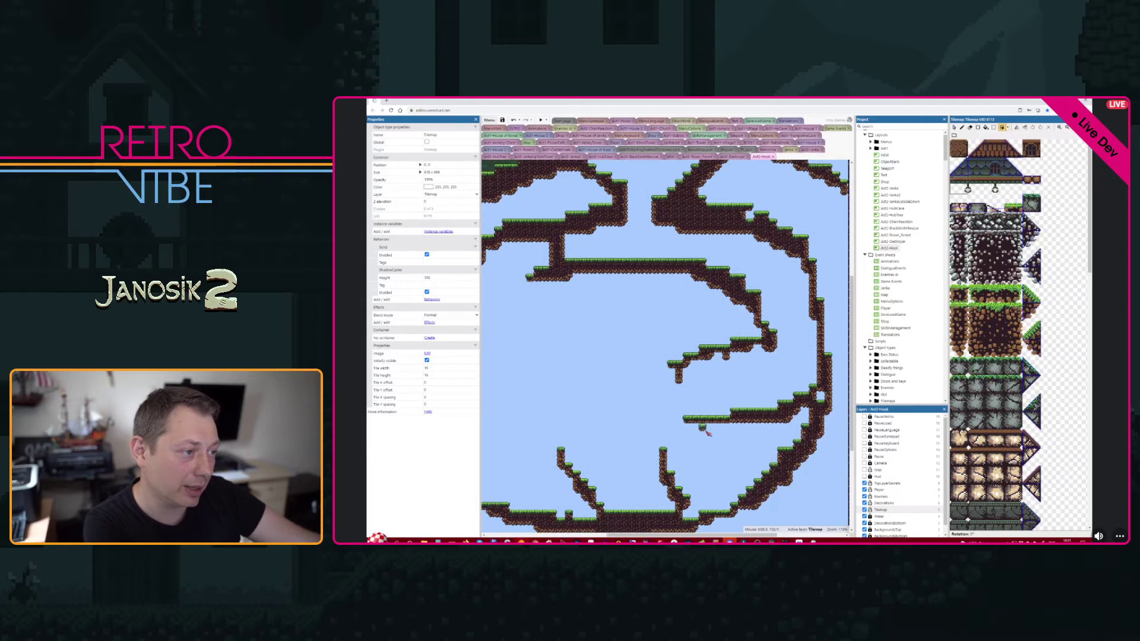
- Paint a rounded pocket connecting the curved platform's lower end to the stepped branch, and fill the left slanted floor wall into a solid peak
scroll(707, 429, "down", 3, "ctrl")
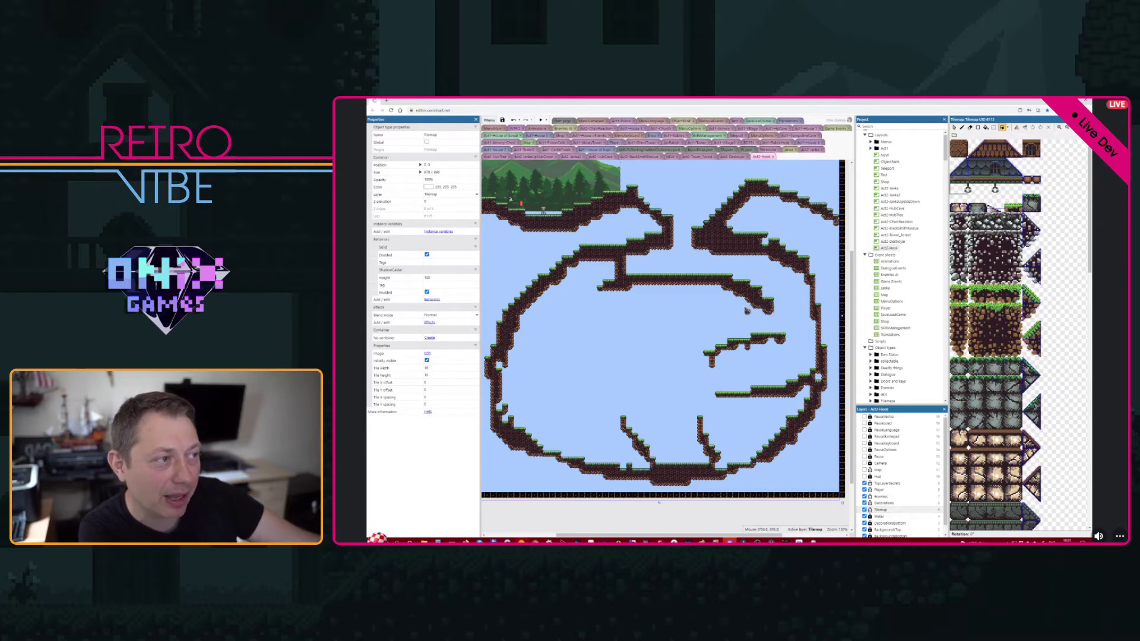
mouse_move(745, 300)
left_mouse_down()
mouse_move(703, 303)
mouse_move(688, 318)
mouse_move(720, 343)
mouse_move(703, 340)
left_mouse_up()
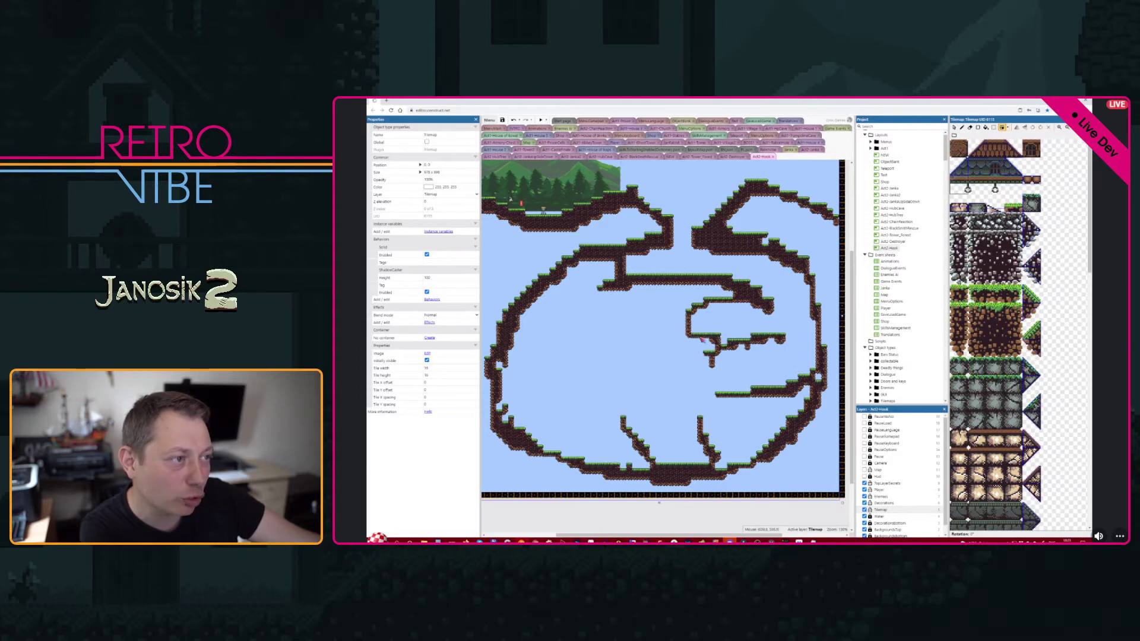
mouse_move(706, 332)
right_mouse_down()
mouse_move(719, 340)
mouse_move(701, 339)
mouse_move(684, 315)
right_mouse_up()
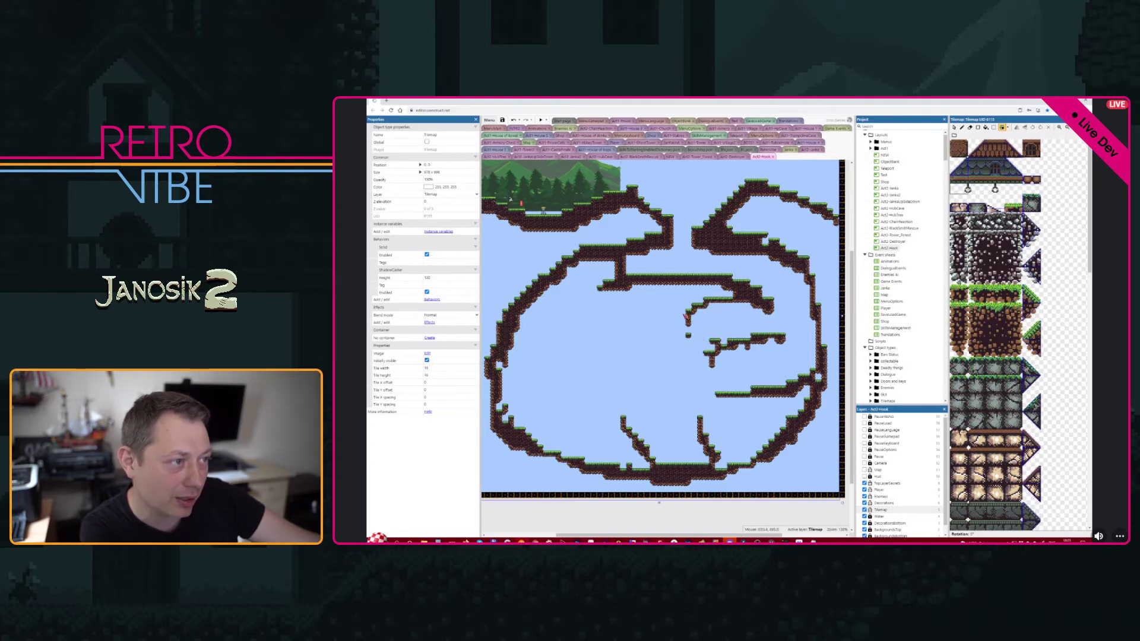
left_click_drag(688, 331, 713, 349)
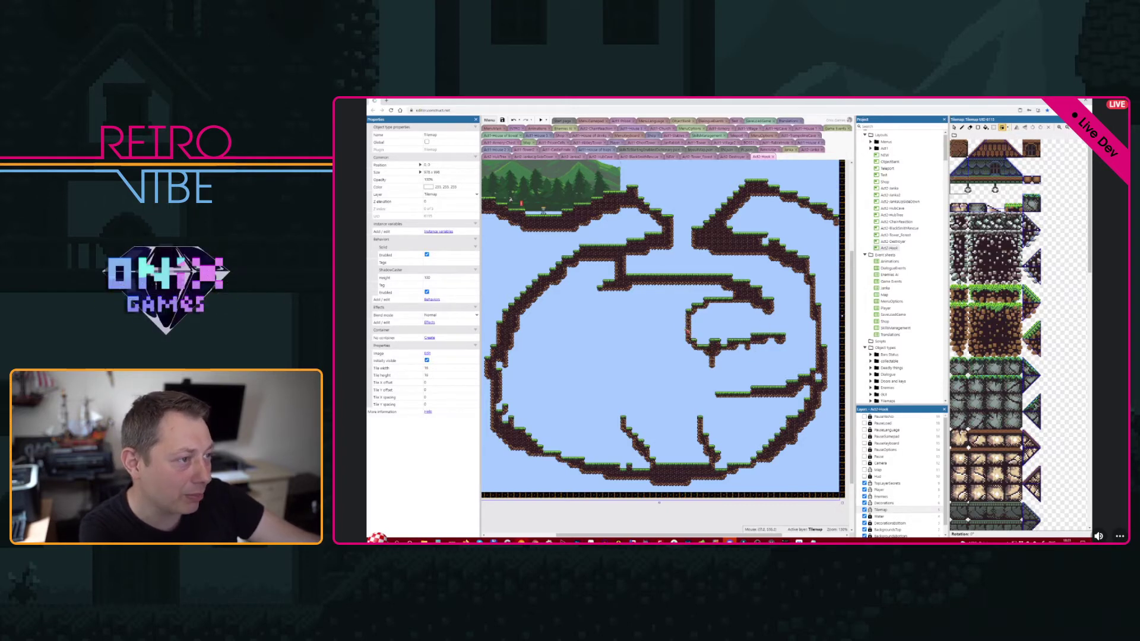
mouse_move(683, 310)
left_mouse_down()
mouse_move(640, 311)
mouse_move(653, 346)
mouse_move(689, 344)
left_mouse_up()
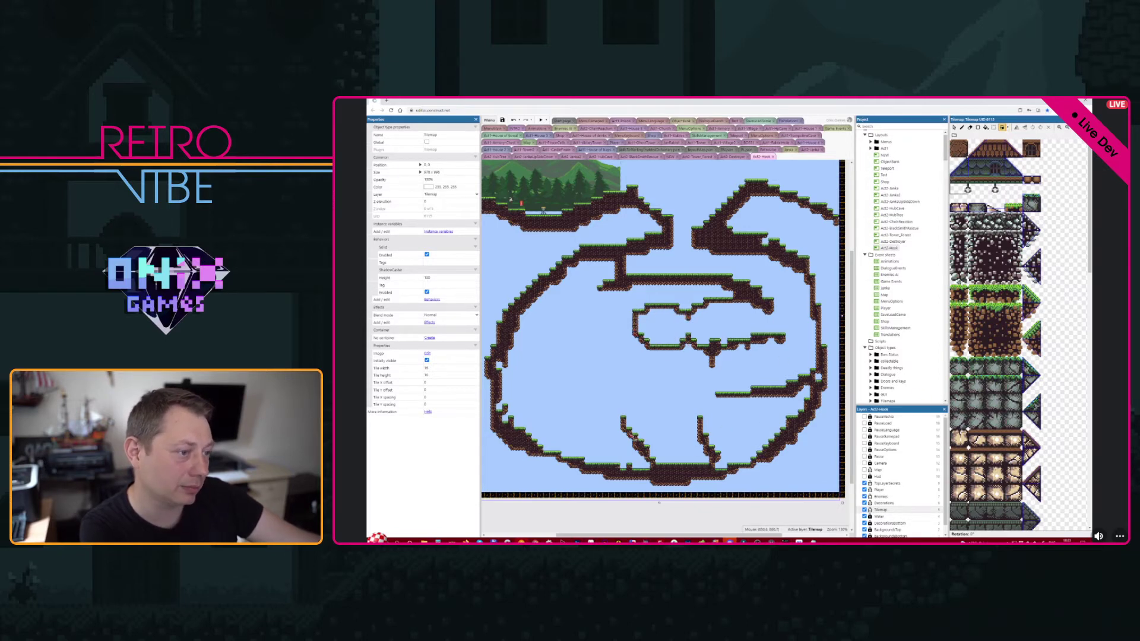
mouse_move(624, 423)
left_mouse_down()
mouse_move(618, 458)
mouse_move(627, 442)
mouse_move(650, 465)
left_mouse_up()
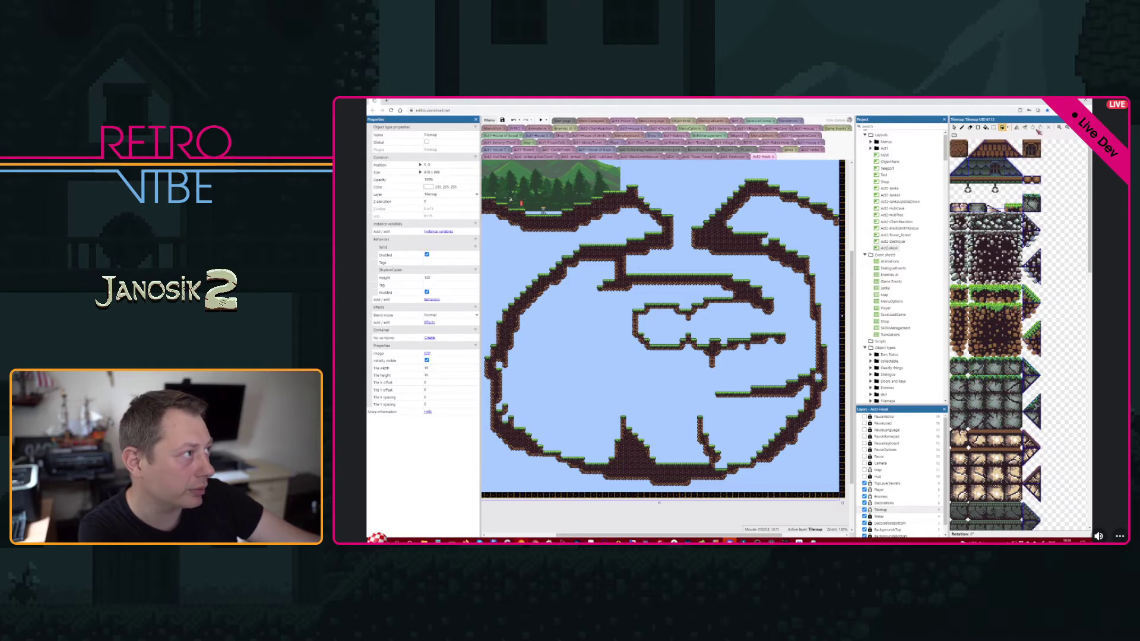
- Switch the tilemap to the brown stone auto-tile brush and undo the last tilemap change
left_click(1008, 127)
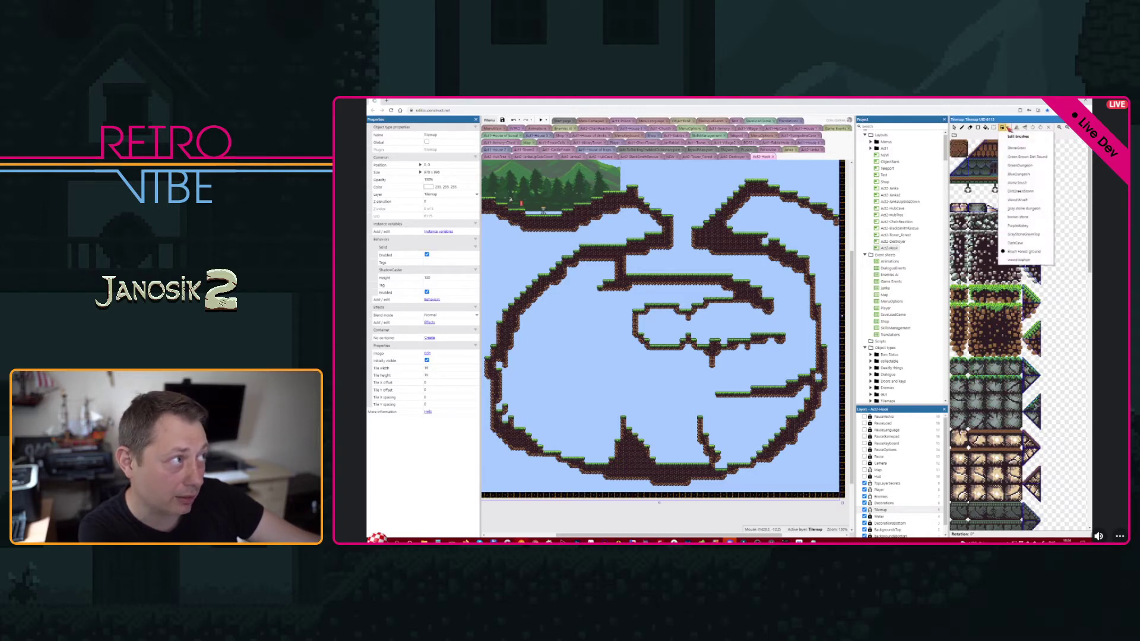
left_click(1030, 217)
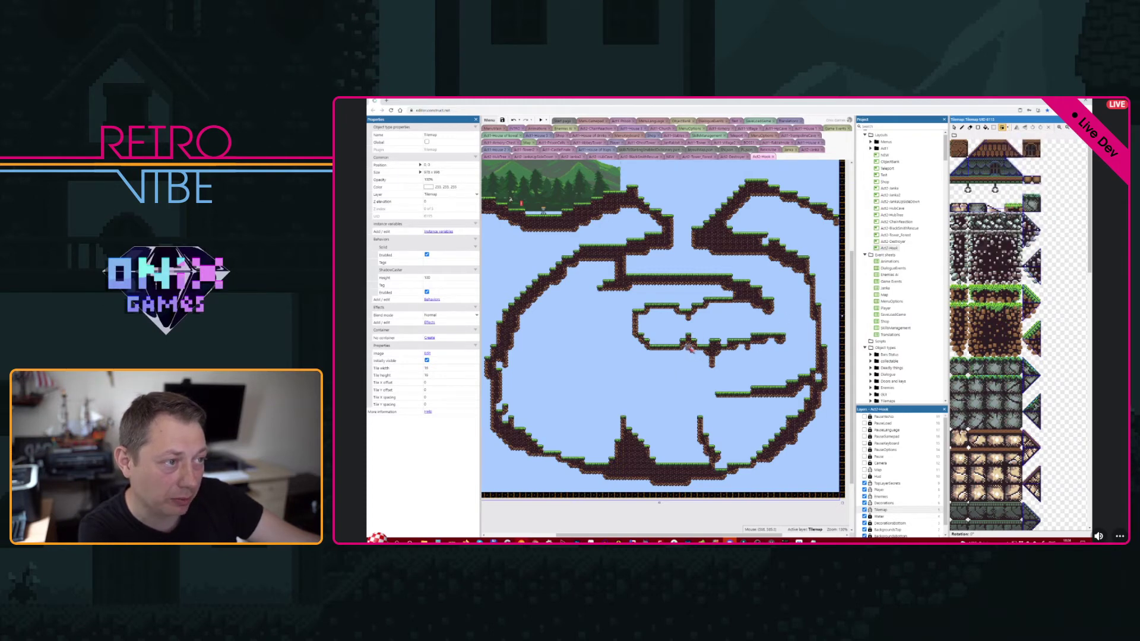
scroll(695, 344, "up", 3, "ctrl")
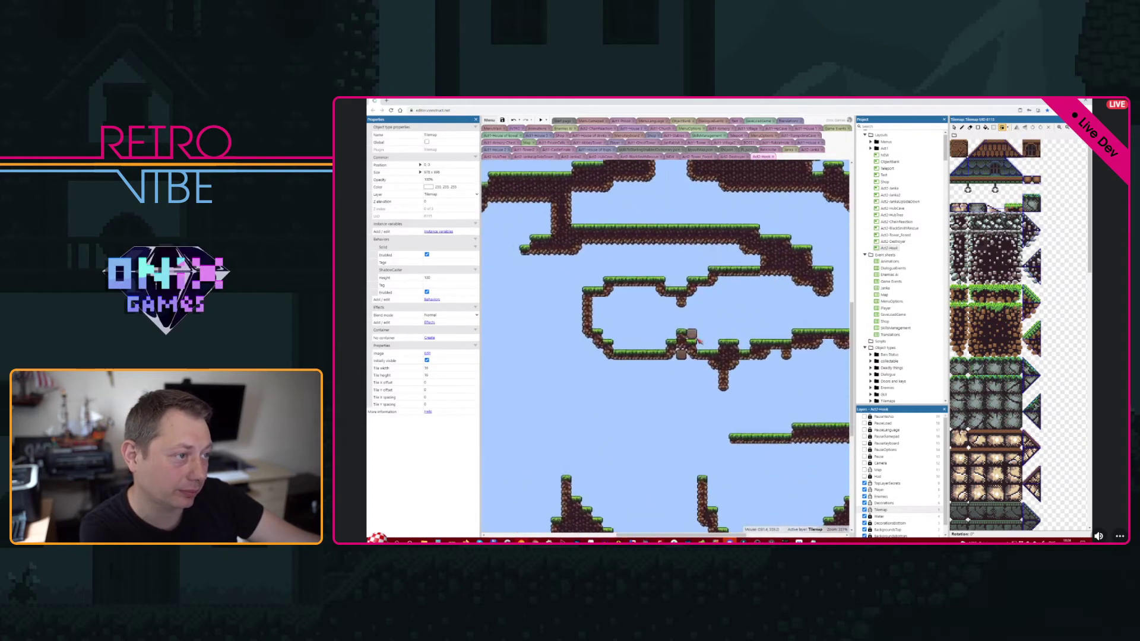
scroll(695, 341, "right", 5)
key("ctrl+z")
- Examine the loop's inner platforms, right wall and entrance gap to decide where to use brown stone
scroll(573, 330, "up", 2, "ctrl")
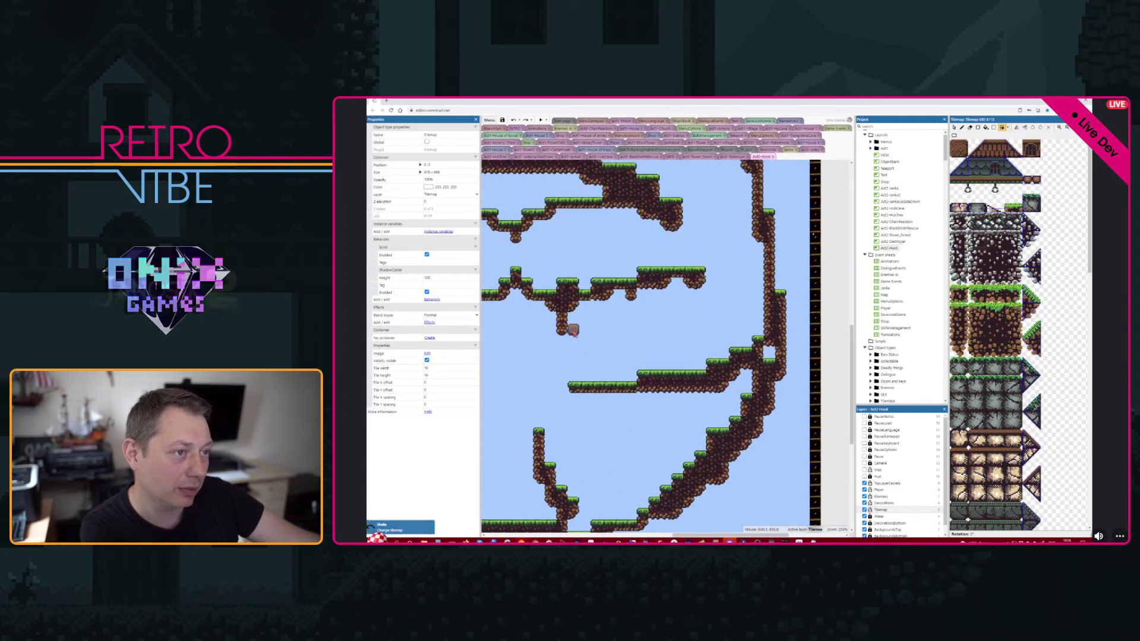
scroll(652, 364, "left", 2)
scroll(652, 363, "down", 1)
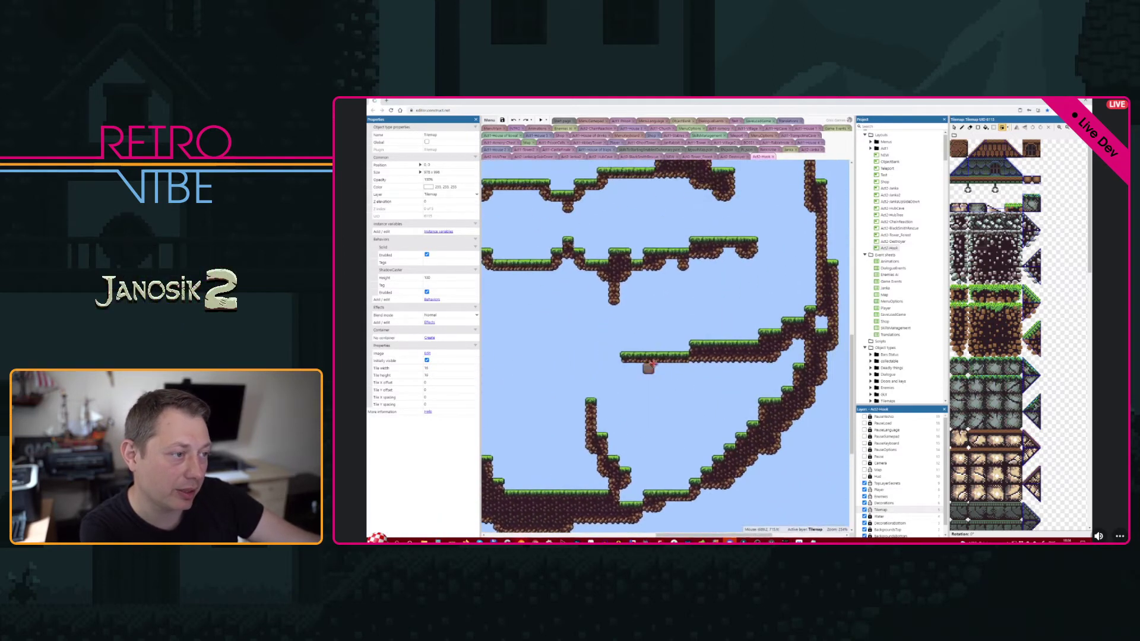
middle_click_drag(653, 363, 651, 374)
scroll(646, 358, "down", 3, "ctrl")
middle_click_drag(583, 293, 690, 317)
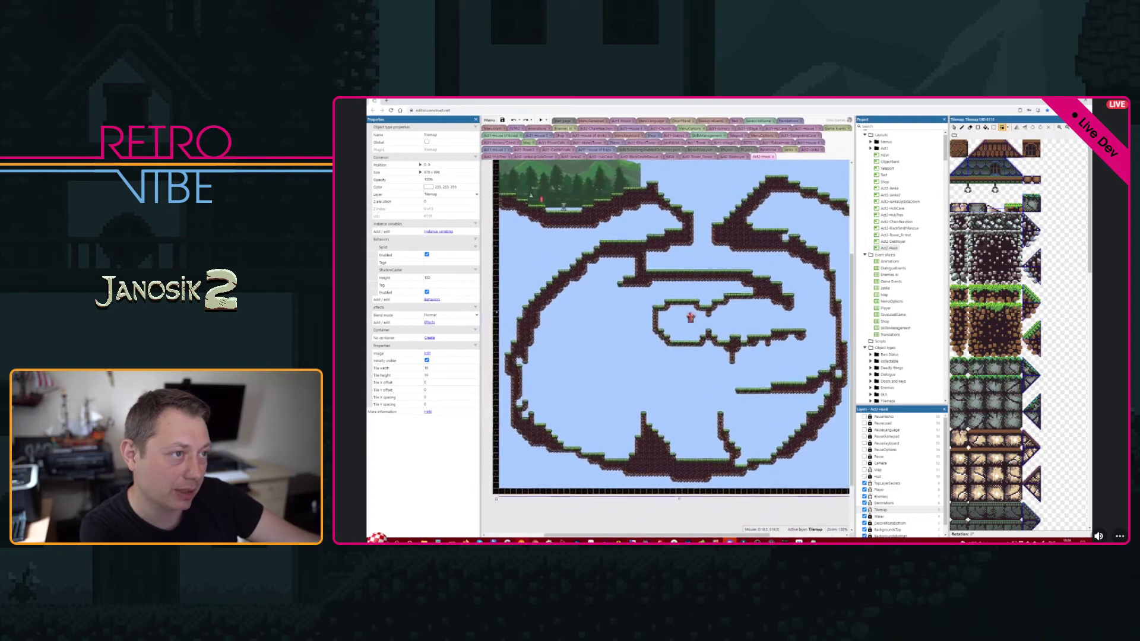
scroll(700, 357, "right", 2)
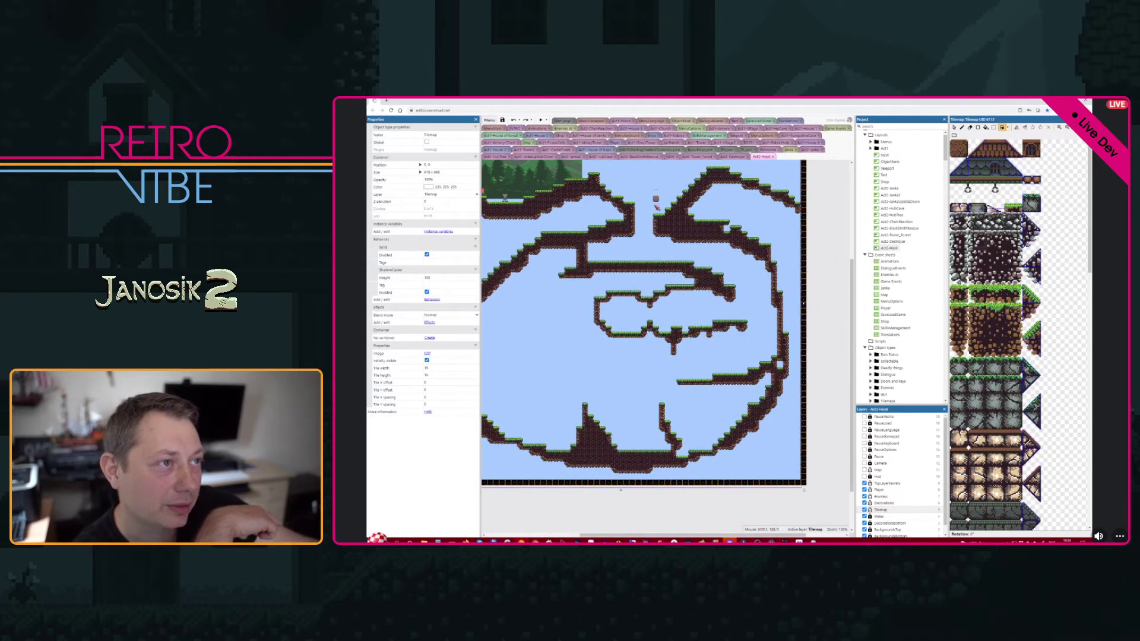
middle_click_drag(651, 188, 713, 304)
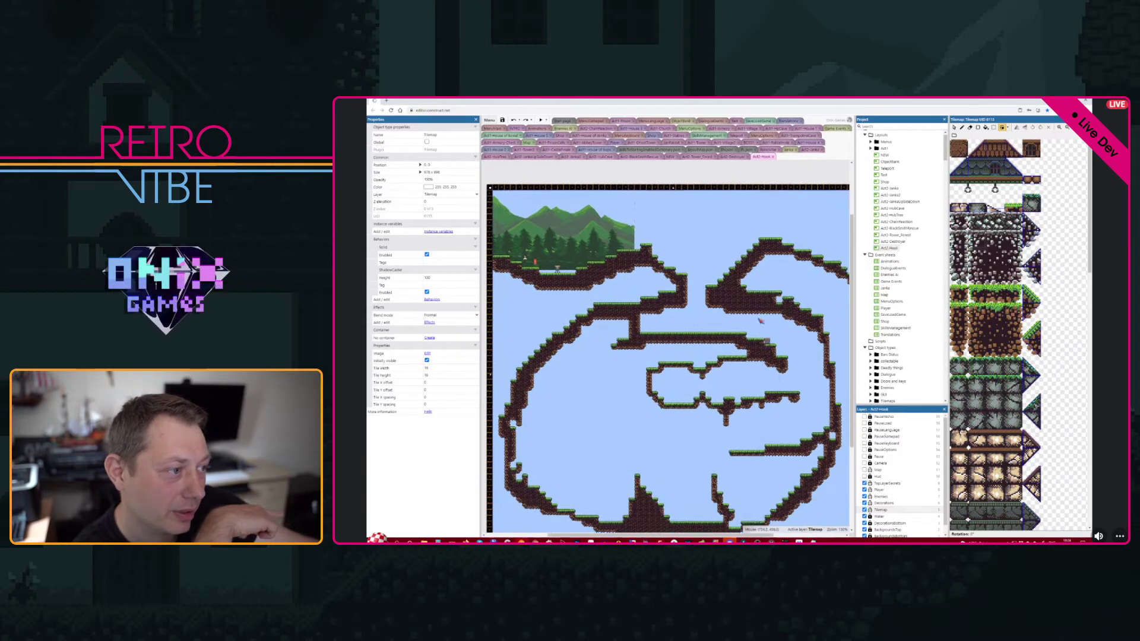
scroll(692, 286, "down", 4)
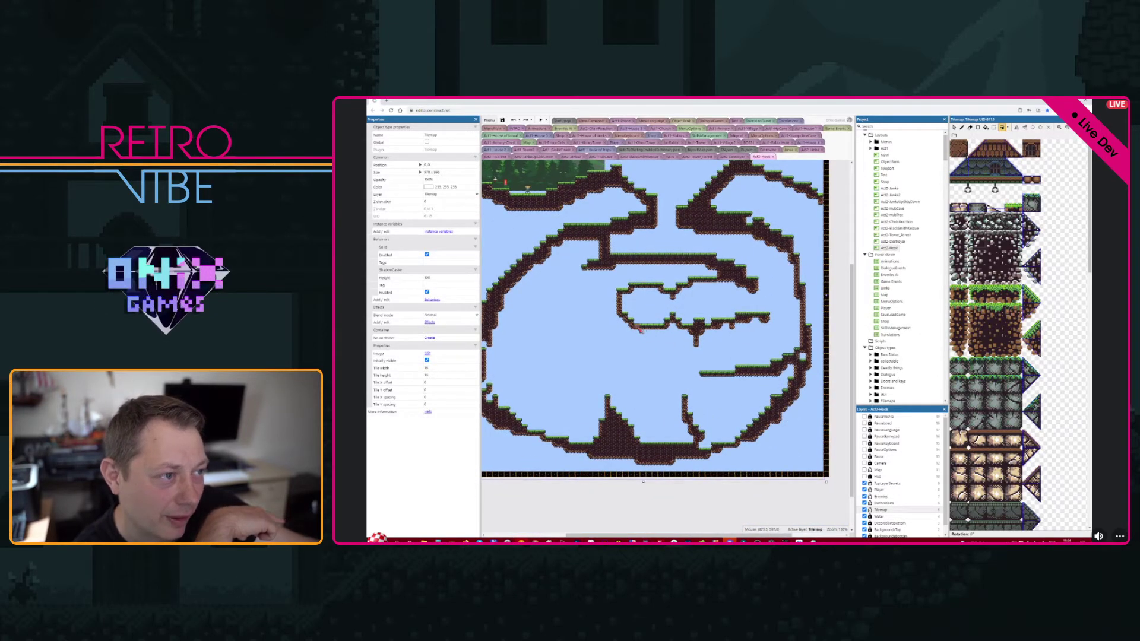
- Repaint the pocket's lower platform and most of the right wall's ledge beneath it in brown stone
left_click_drag(640, 330, 665, 326)
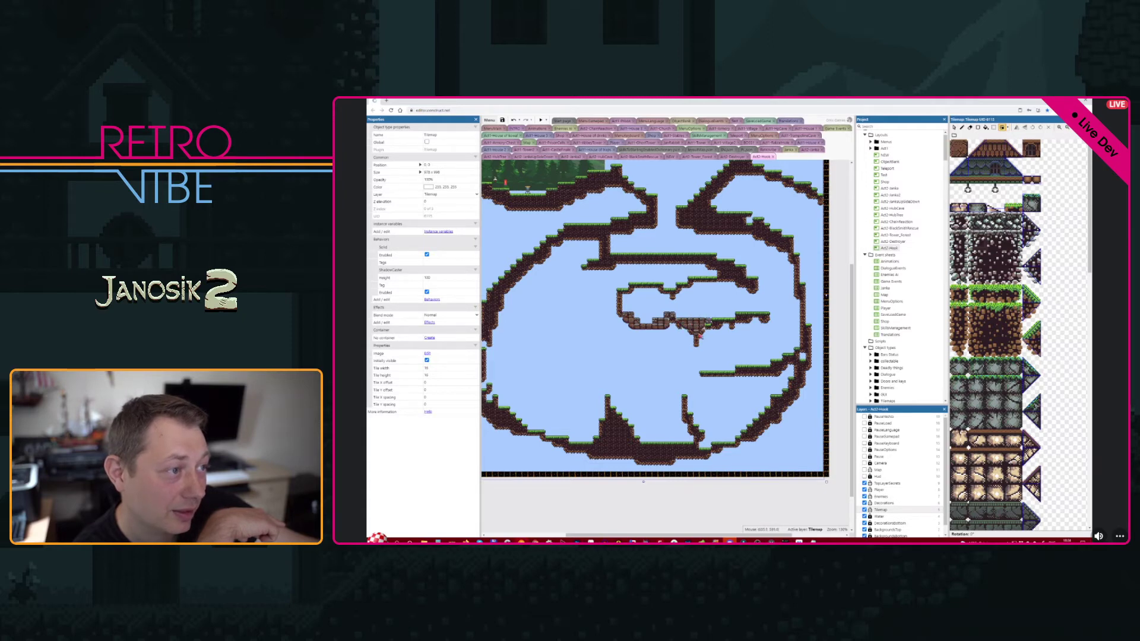
mouse_move(686, 327)
left_mouse_down()
mouse_move(666, 320)
mouse_move(751, 321)
left_mouse_up()
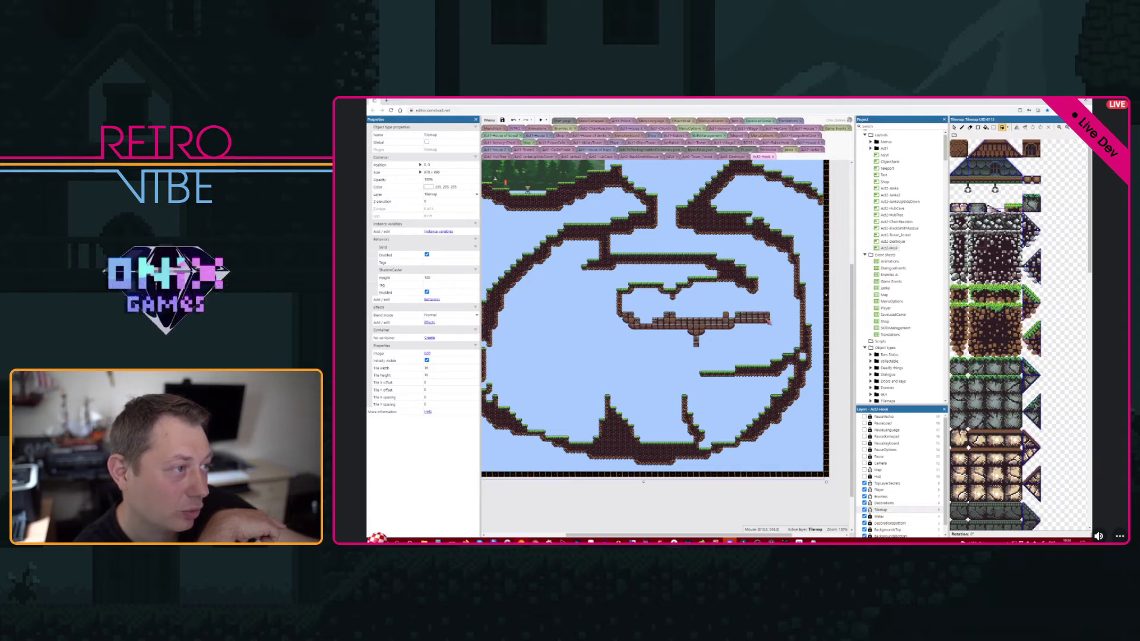
mouse_move(733, 369)
left_mouse_down()
mouse_move(716, 374)
mouse_move(755, 371)
left_mouse_up()
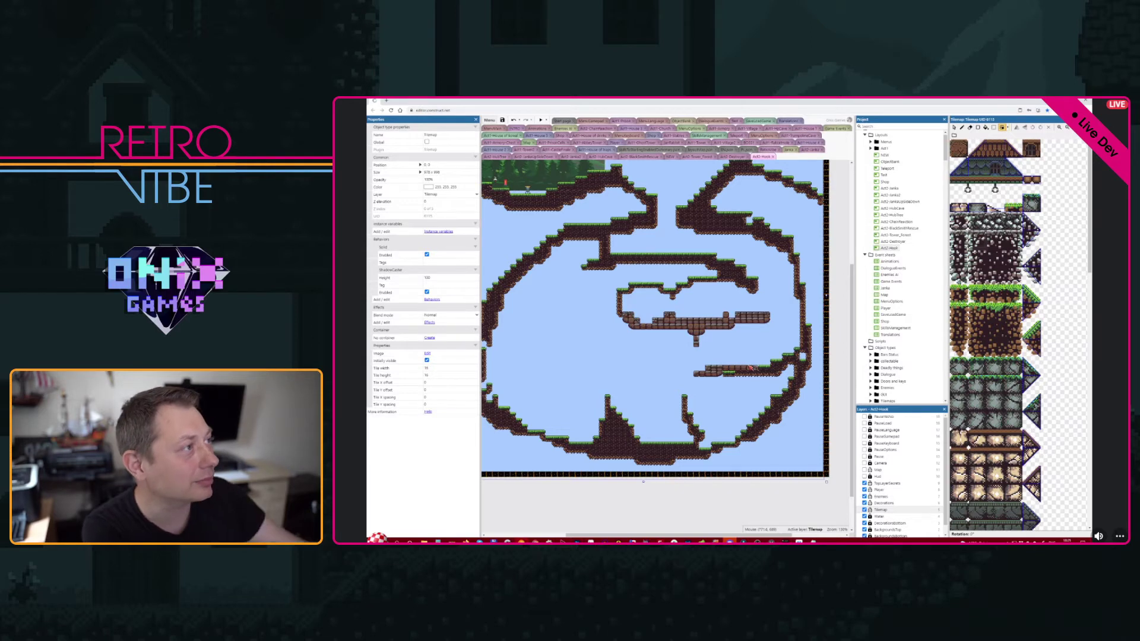
- Show the Hook layout's properties, and paint brown stone onto the loop's right wall where the ledge meets it
scroll(889, 178, "up", 1)
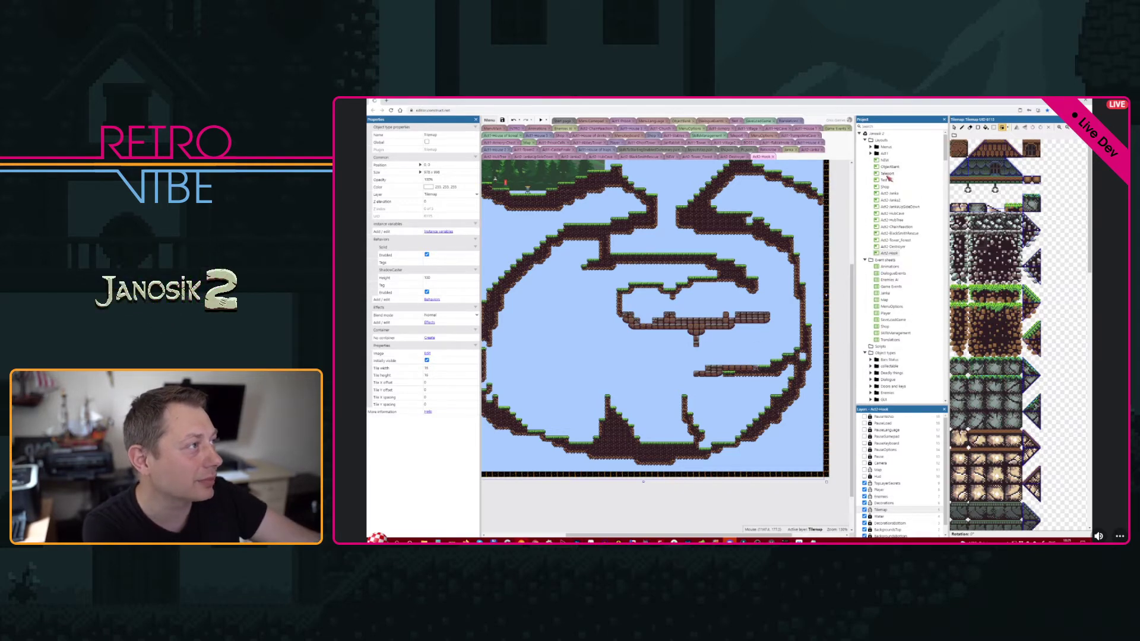
left_click(893, 253)
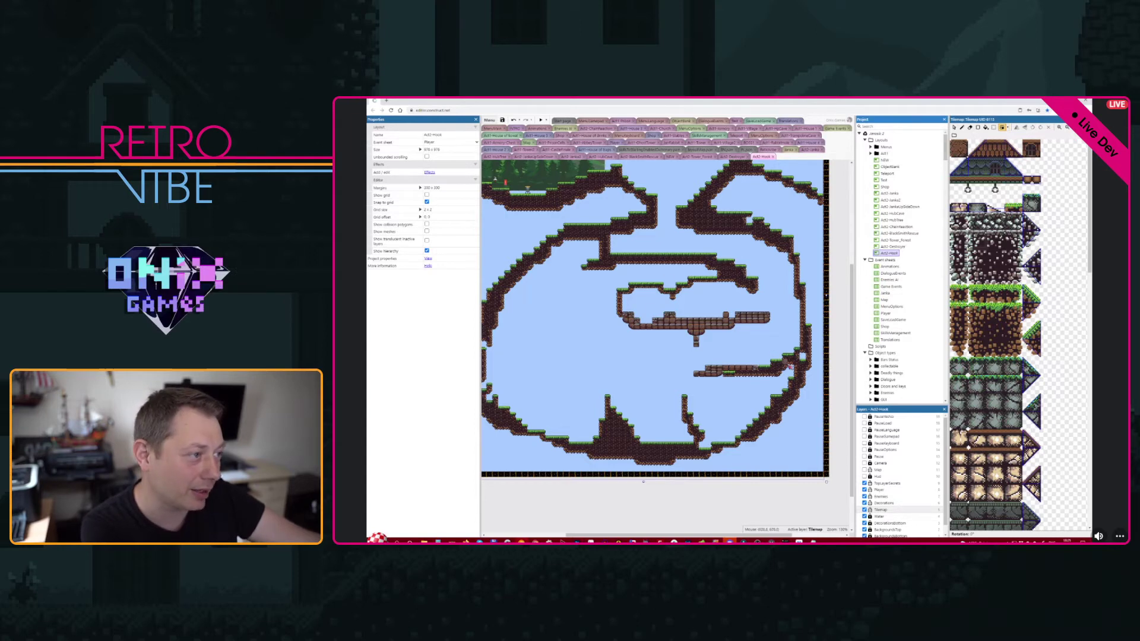
left_click(802, 365)
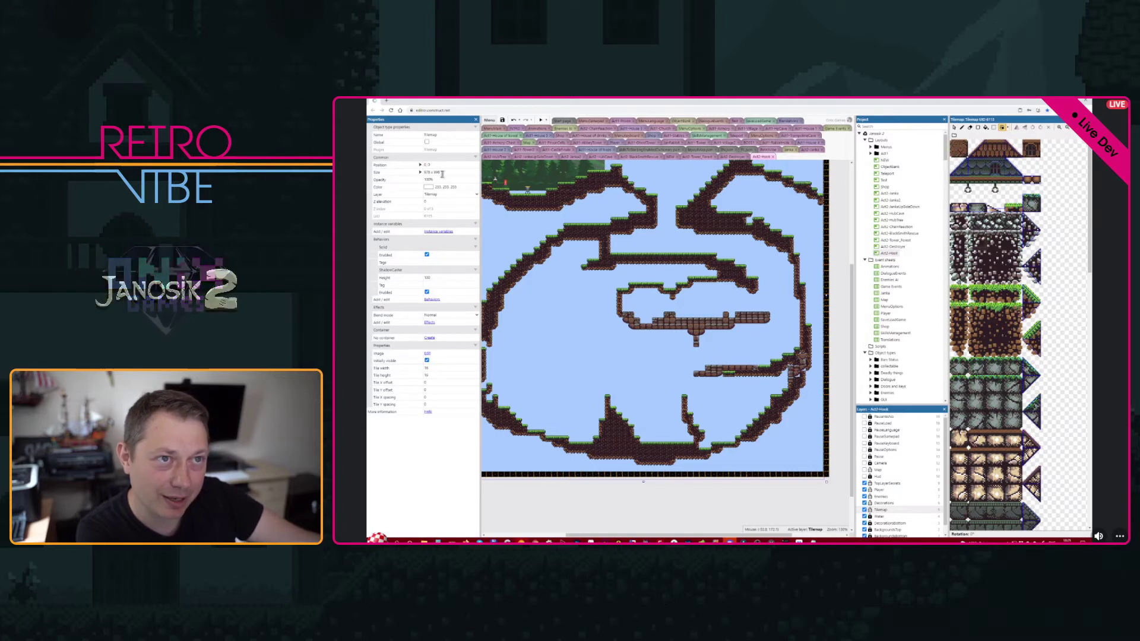
- Open the tilemap's size value and examine the loop's extent up to the level's bottom-right corner
middle_click_drag(814, 379, 774, 390)
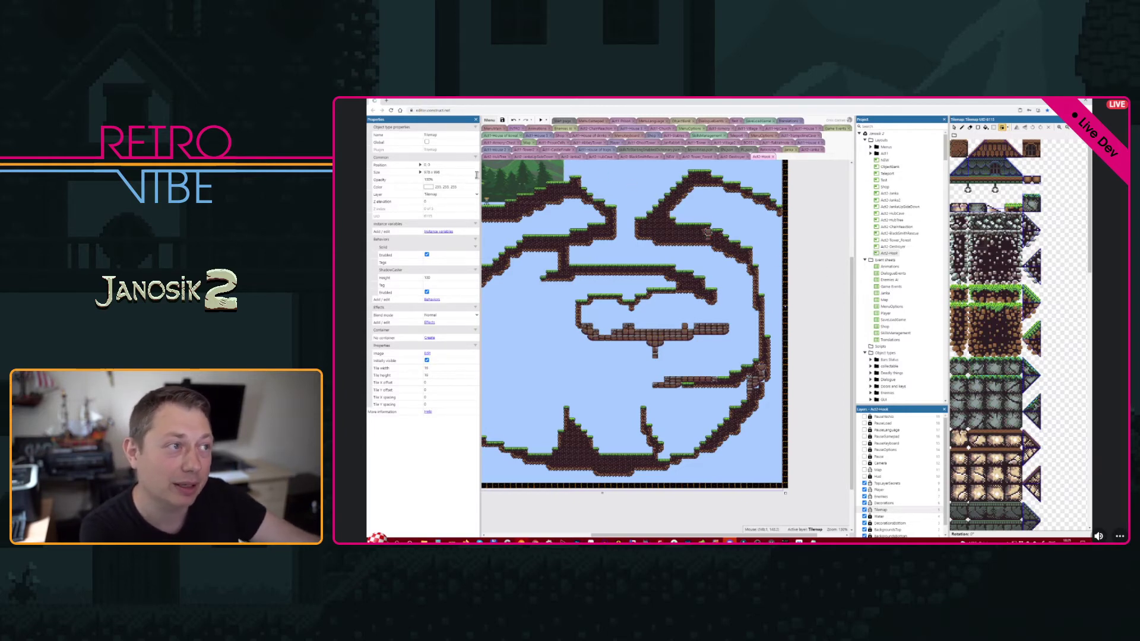
left_click(437, 172)
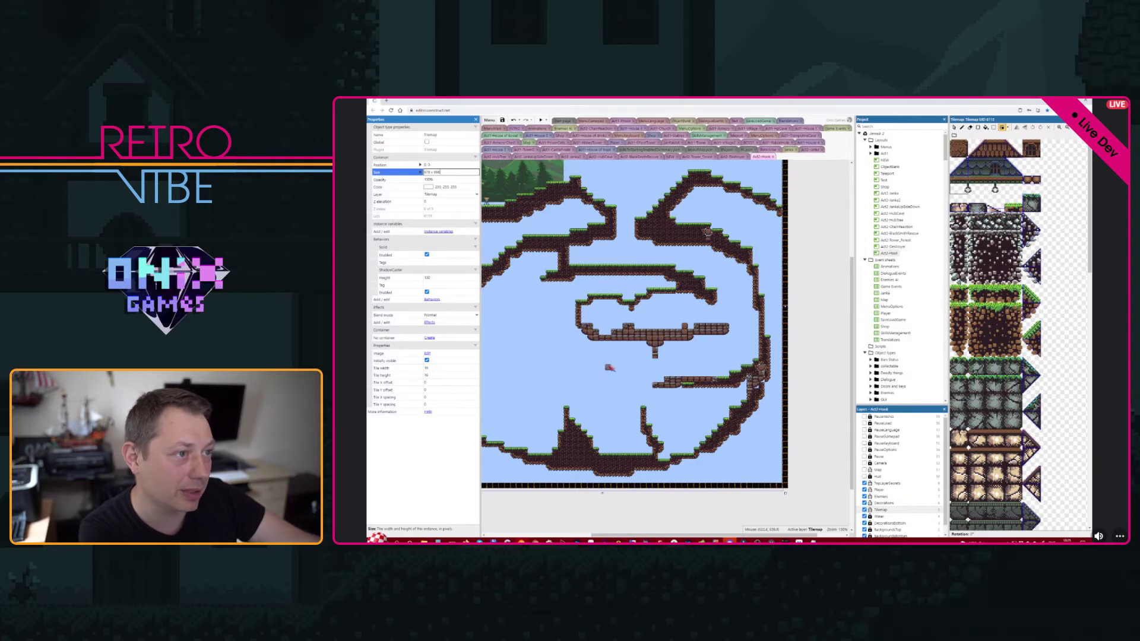
middle_click_drag(565, 362, 643, 352)
middle_click_drag(692, 417, 674, 434)
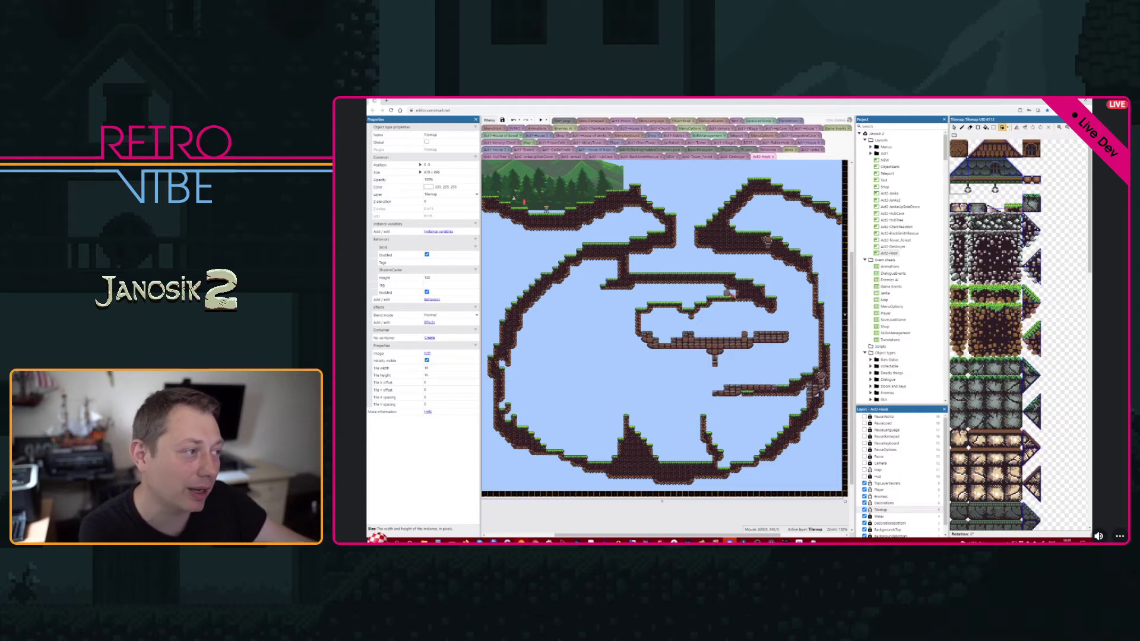
middle_click_drag(797, 471, 692, 422)
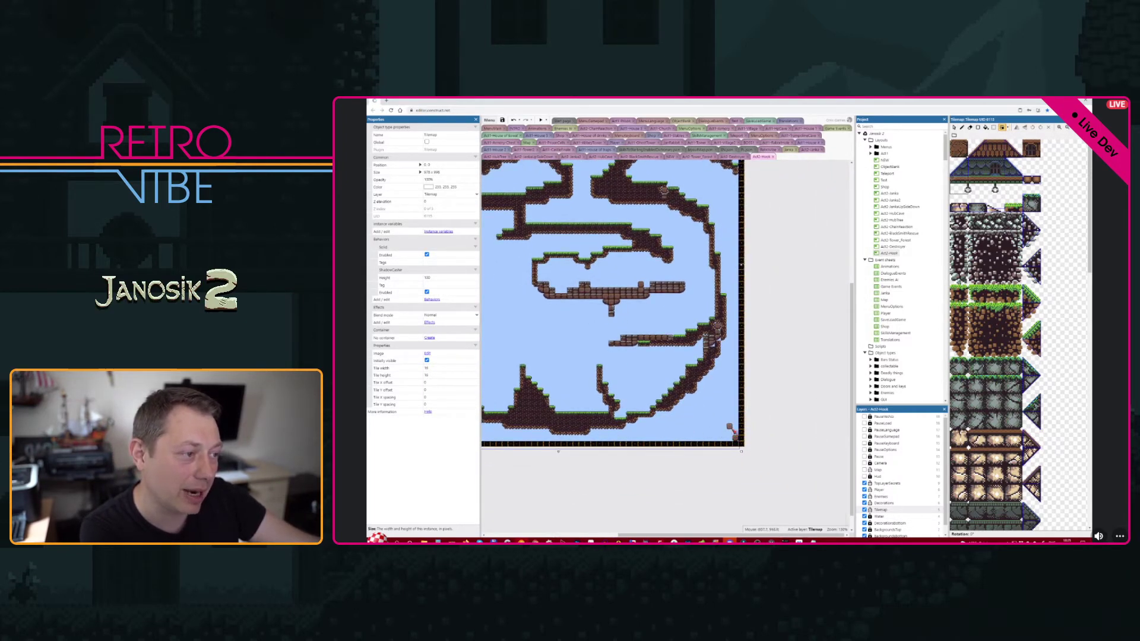
- Try a small stepped pile of brown stone in the level's bottom-right corner
left_click_drag(734, 415, 729, 438)
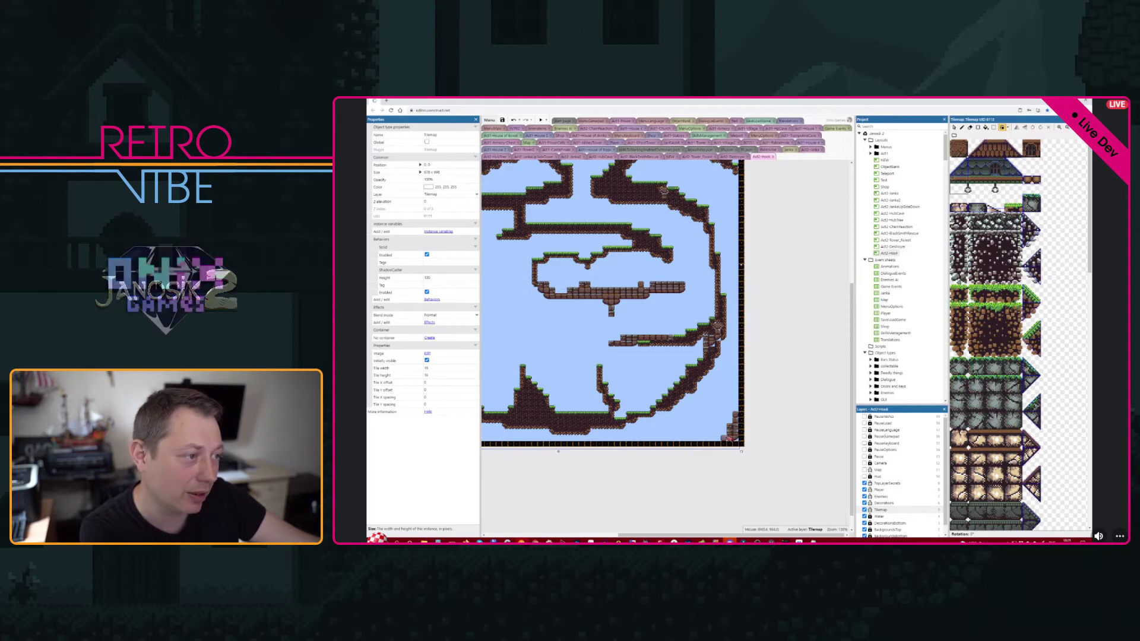
scroll(697, 414, "left", 5)
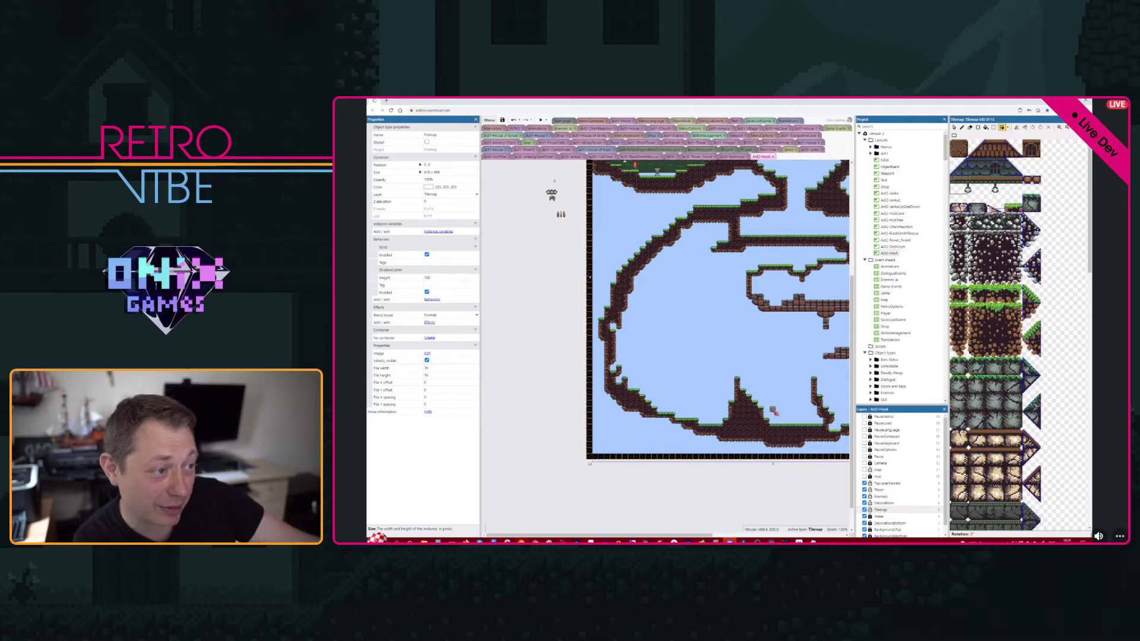
middle_click_drag(775, 412, 494, 417)
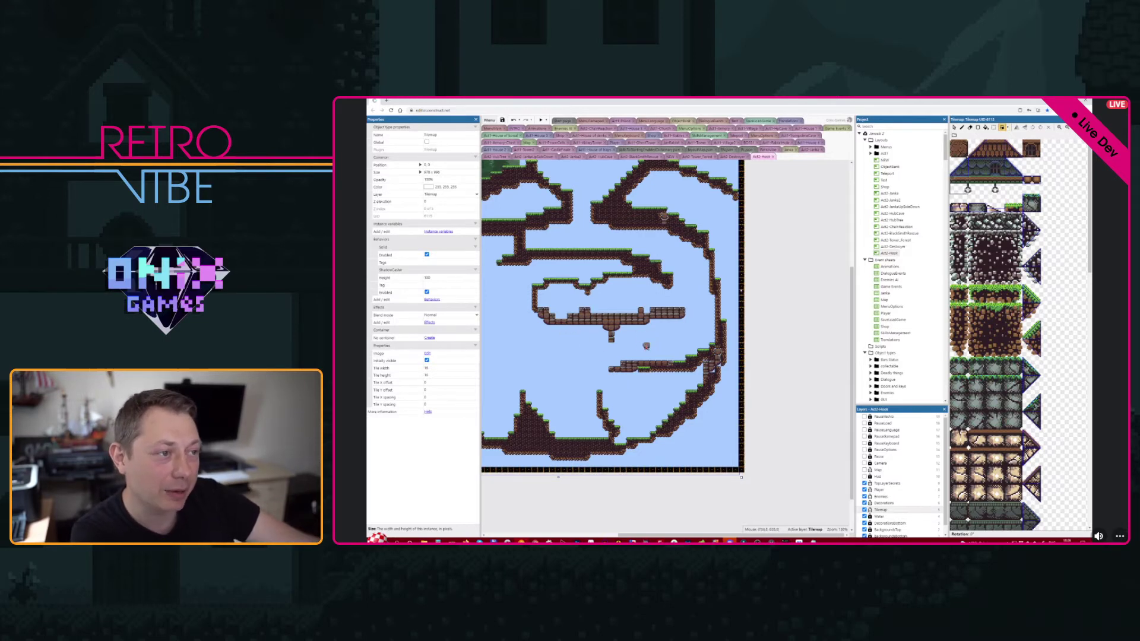
- Finish the right wall's ledge in brown stone and fill the hollow between the right slanted wall and the loop's floor with stone
middle_click_drag(643, 342, 663, 353)
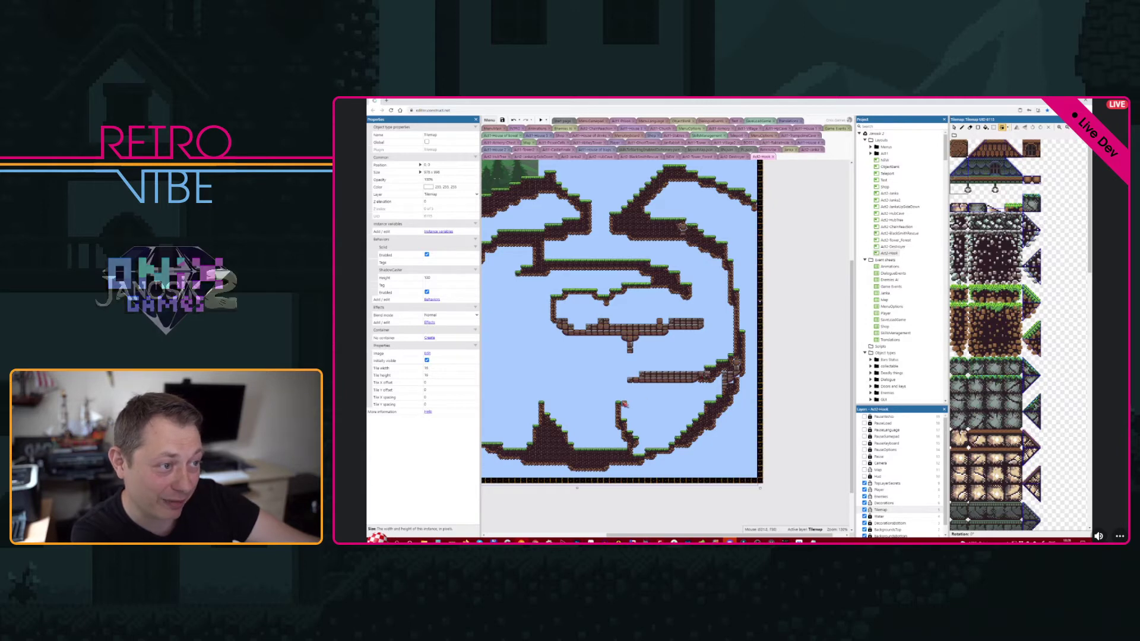
mouse_move(633, 428)
left_mouse_down()
mouse_move(680, 430)
mouse_move(630, 433)
mouse_move(671, 435)
mouse_move(643, 440)
mouse_move(646, 451)
left_mouse_up()
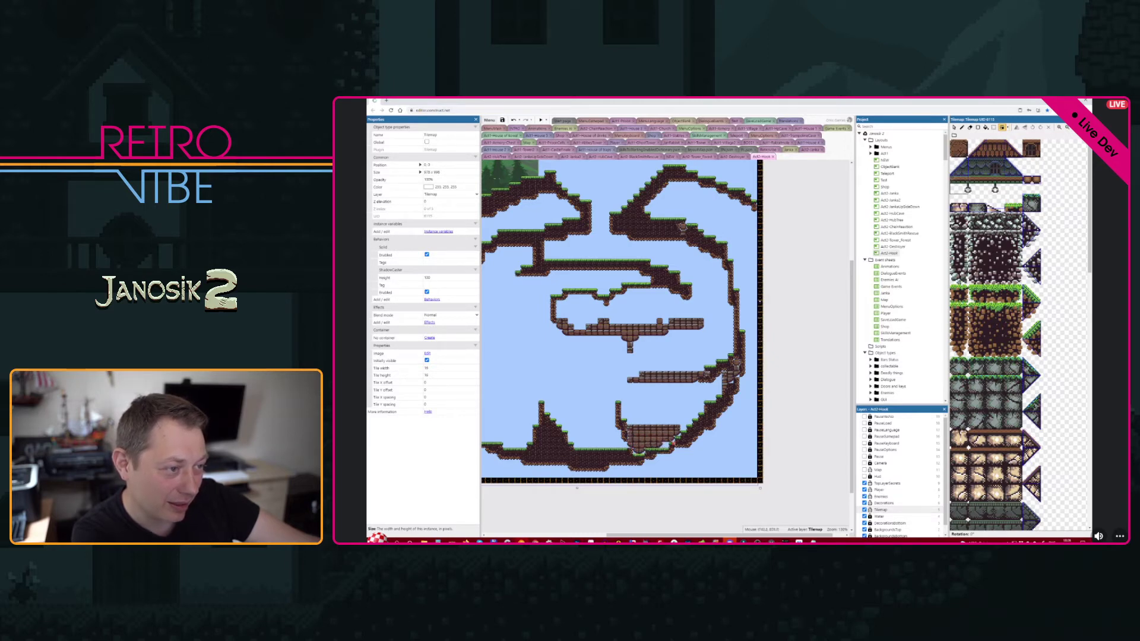
- Inside the loop's left side, paint a brown stone ledge stepping down from the wall, with a vertical column and small side ledges above it
scroll(657, 421, "up", 4, "ctrl")
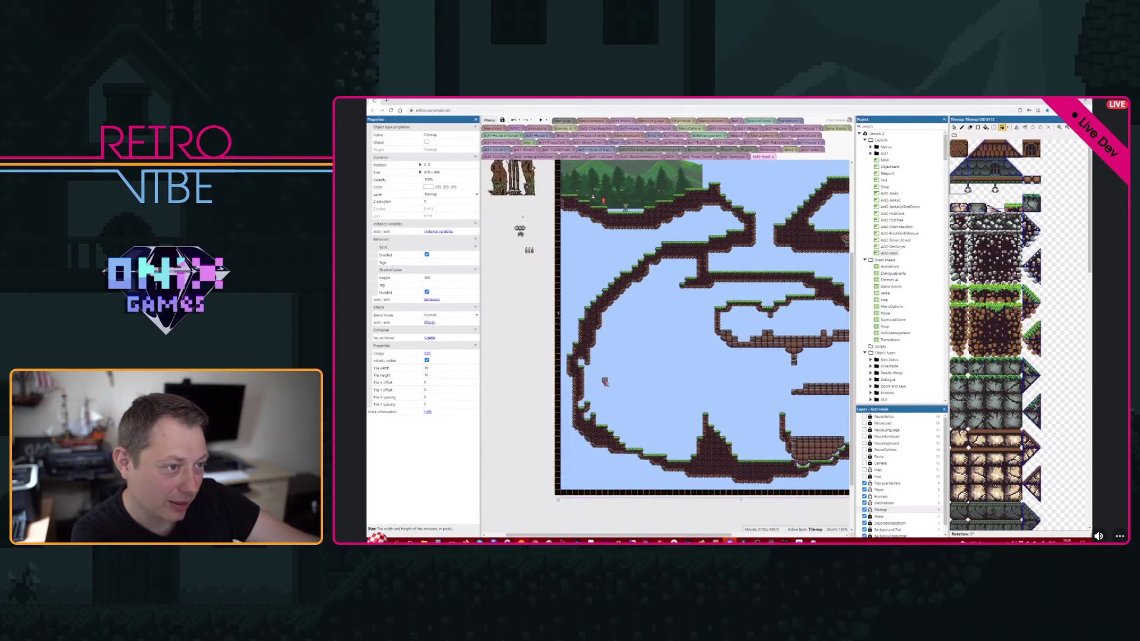
mouse_move(594, 368)
left_mouse_down()
mouse_move(672, 392)
mouse_move(592, 364)
left_mouse_up()
mouse_move(647, 313)
left_mouse_down()
mouse_move(639, 378)
mouse_move(650, 314)
mouse_move(643, 322)
left_mouse_up()
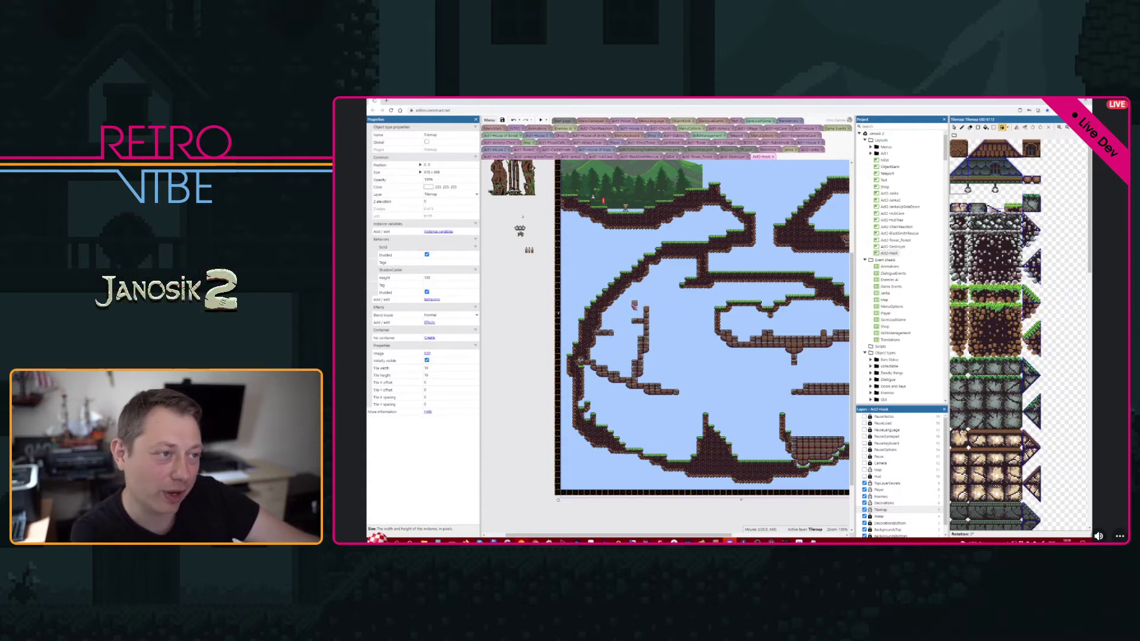
left_click(646, 381)
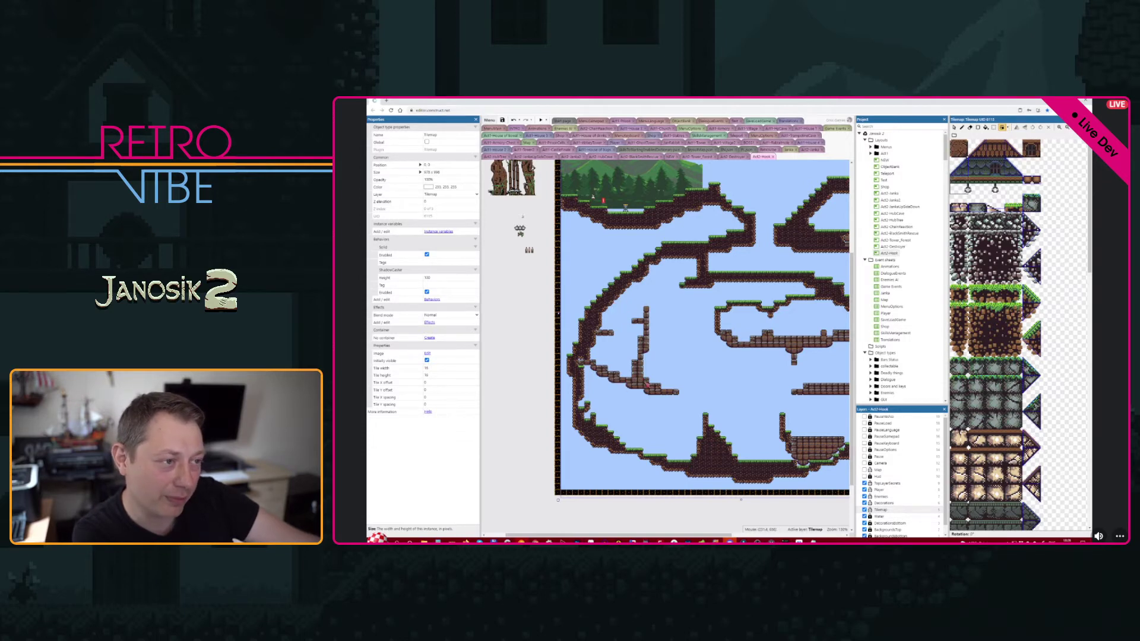
scroll(642, 363, "up", 5, "ctrl")
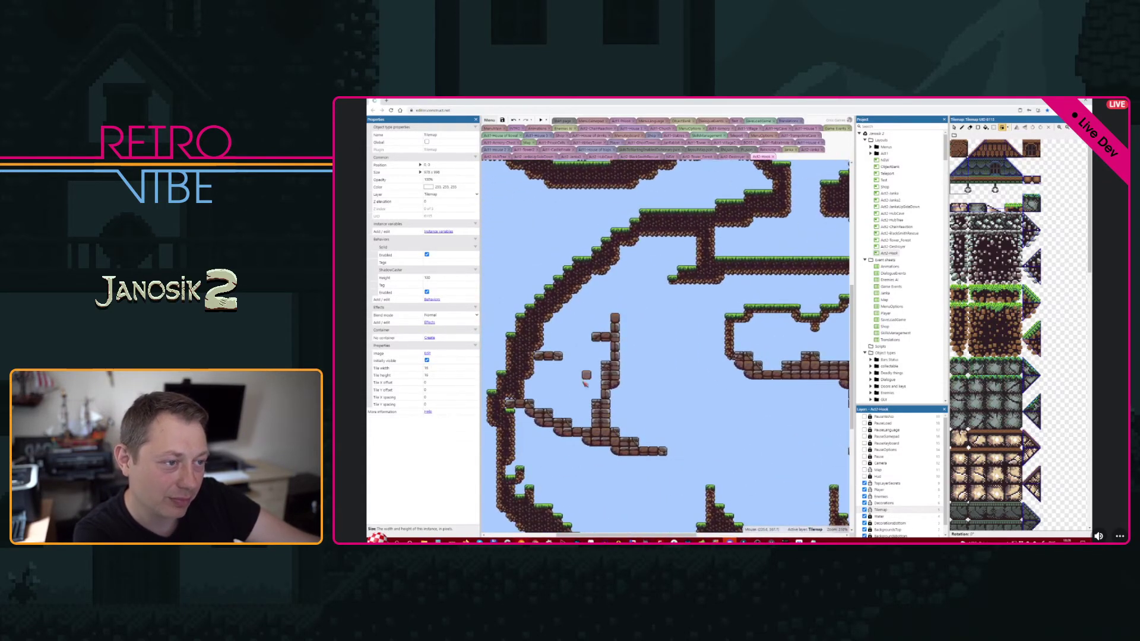
scroll(576, 370, "down", 2)
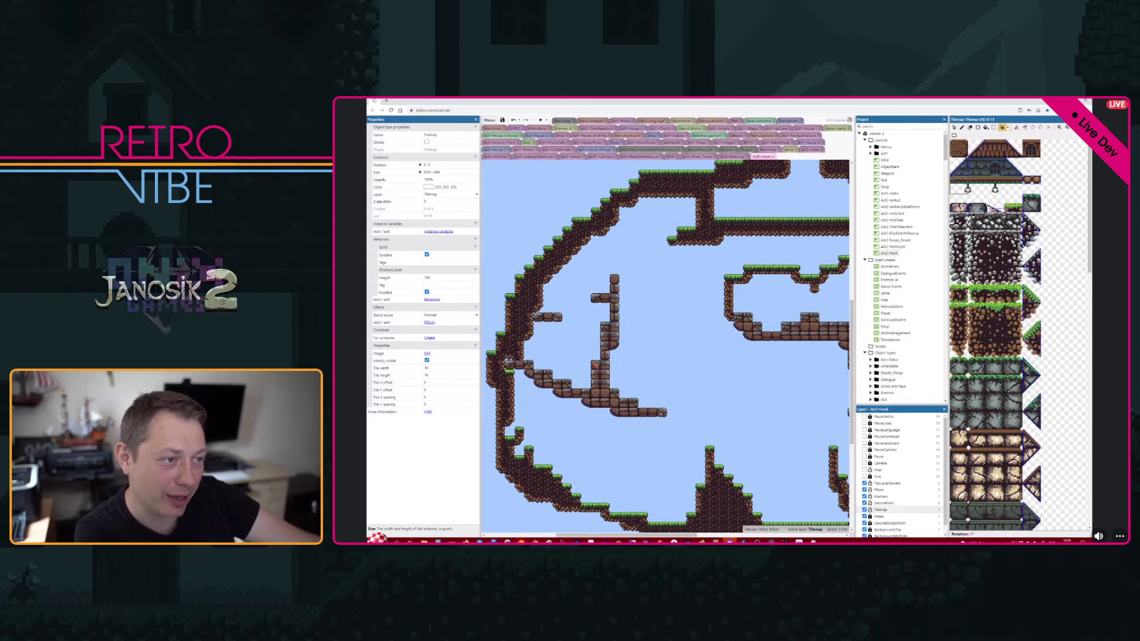
- Detach the left vertical column from the stepped ledge, thicken its lower end, and line the left wall under the small ledge with brown stone
left_click_drag(597, 378, 607, 380)
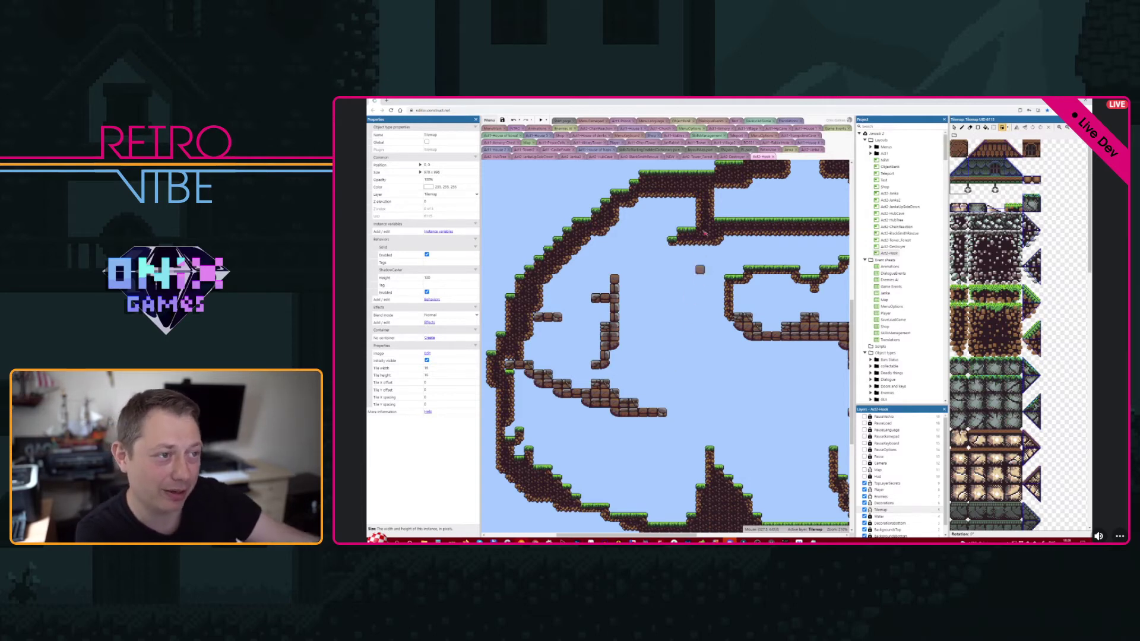
left_click_drag(611, 331, 609, 364)
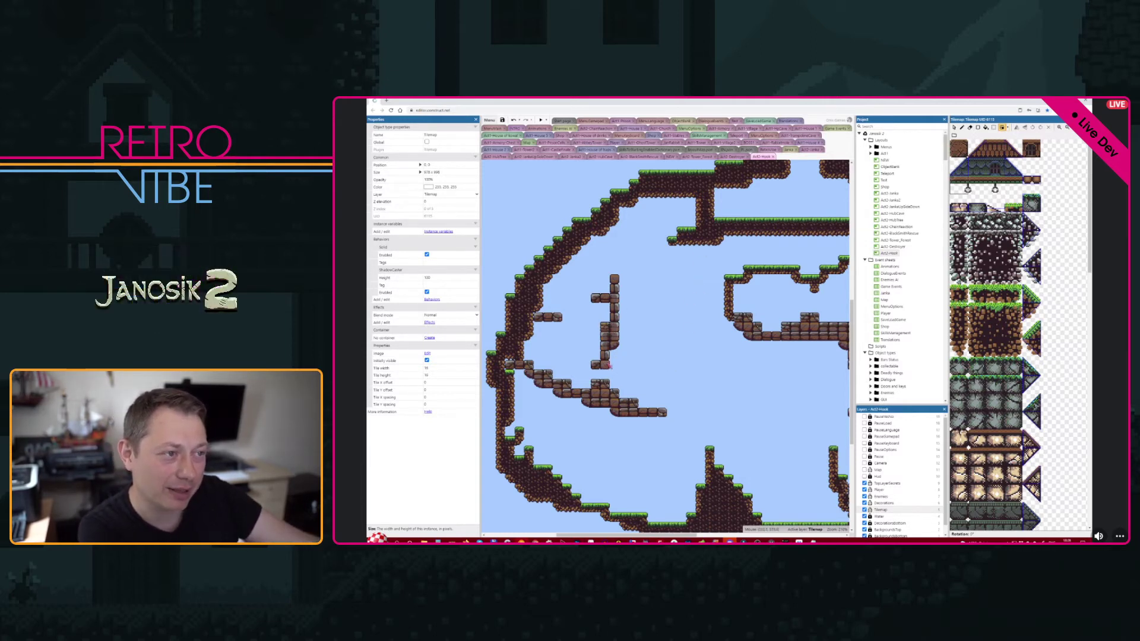
right_click_drag(593, 363, 613, 355)
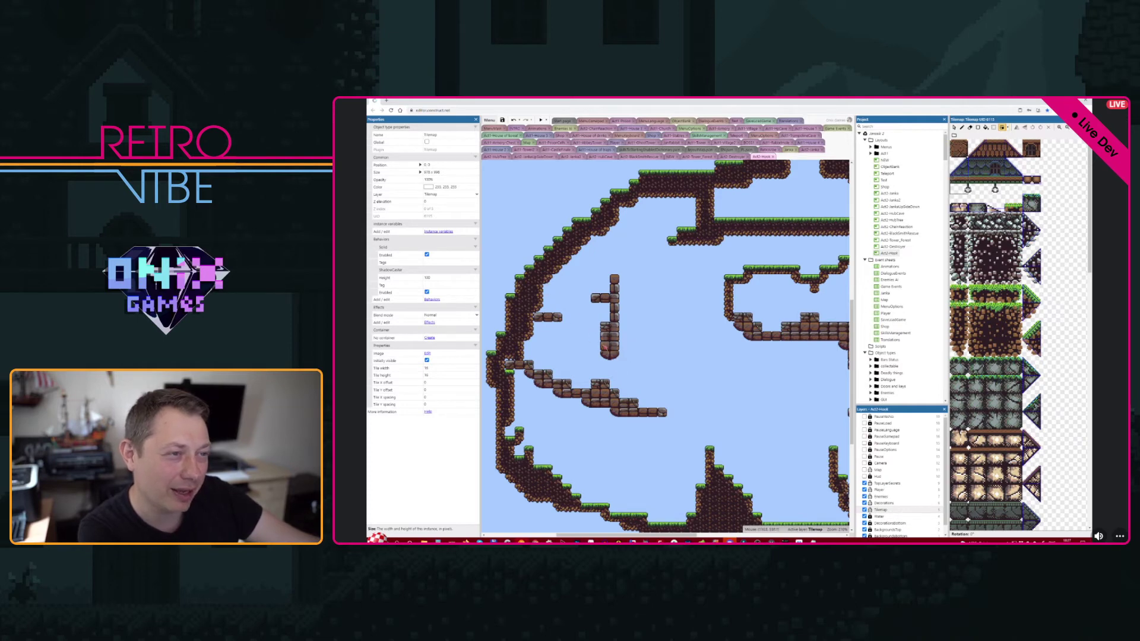
left_click_drag(547, 326, 533, 359)
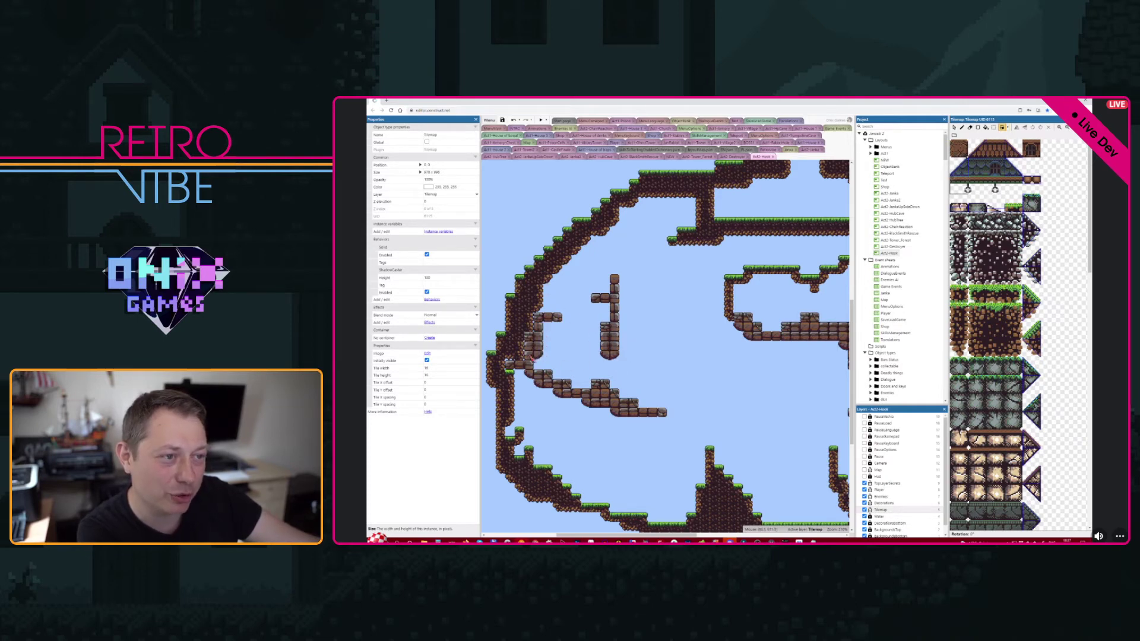
- Extend the left column upward and step it across in brown stone to join the earth block hanging from the loop's roof
left_click(614, 270)
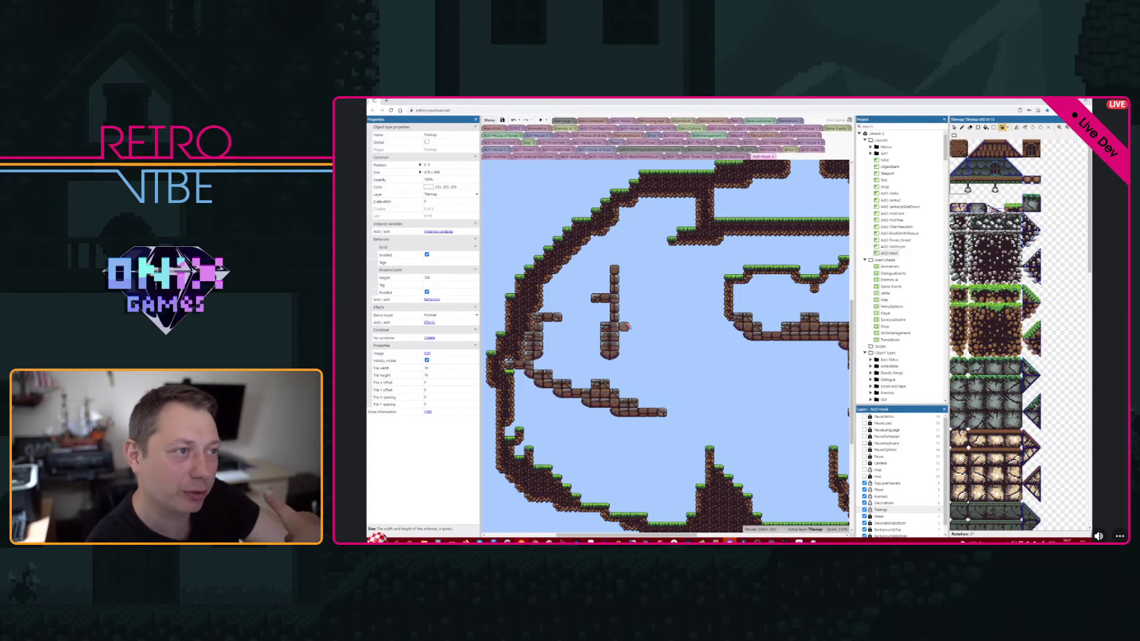
mouse_move(624, 262)
left_mouse_down()
mouse_move(670, 241)
mouse_move(614, 266)
left_mouse_up()
middle_click_drag(683, 256, 615, 273)
middle_click_drag(564, 335, 667, 287)
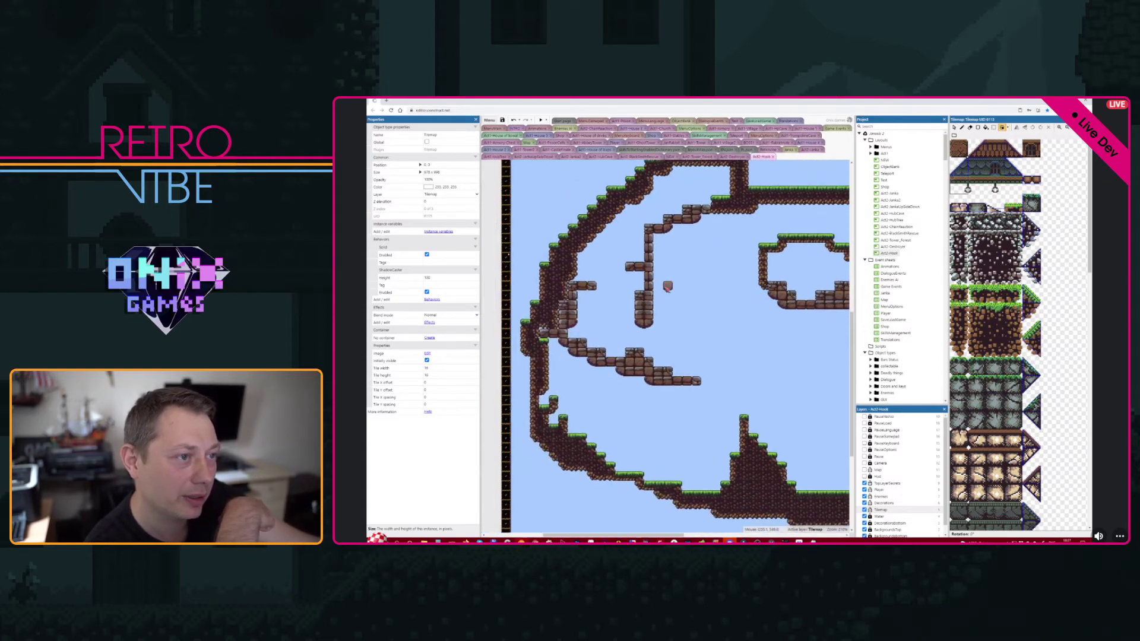
- Paint a descending line of brown stone over the loop's lower-left floor, with a small raised block before the earth spike
middle_click_drag(615, 345, 550, 370)
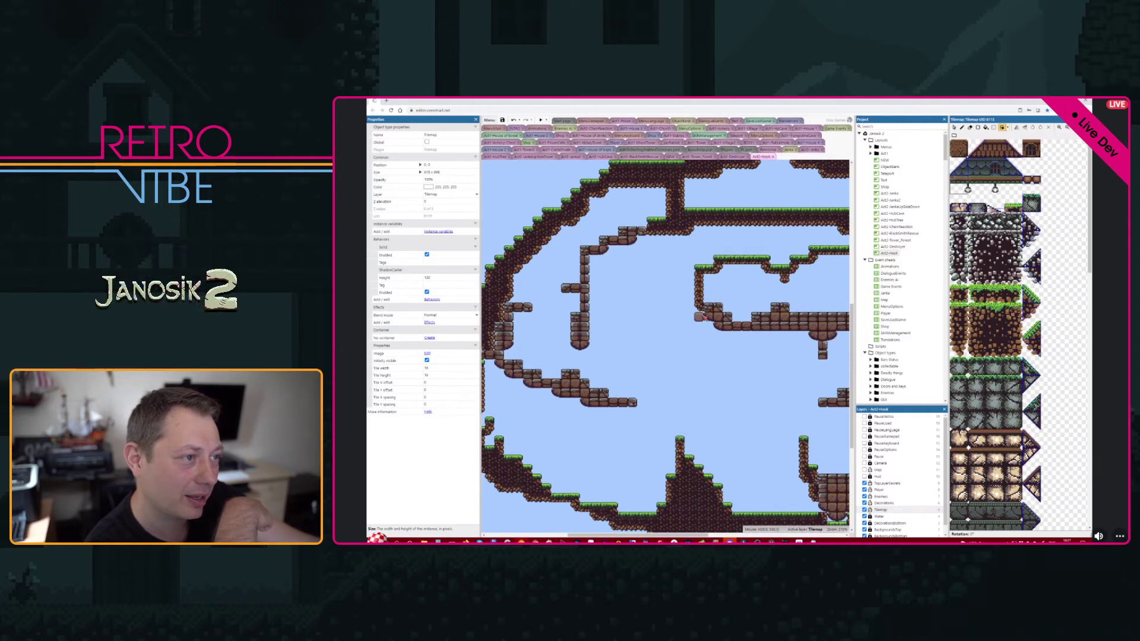
middle_click_drag(704, 318, 627, 318)
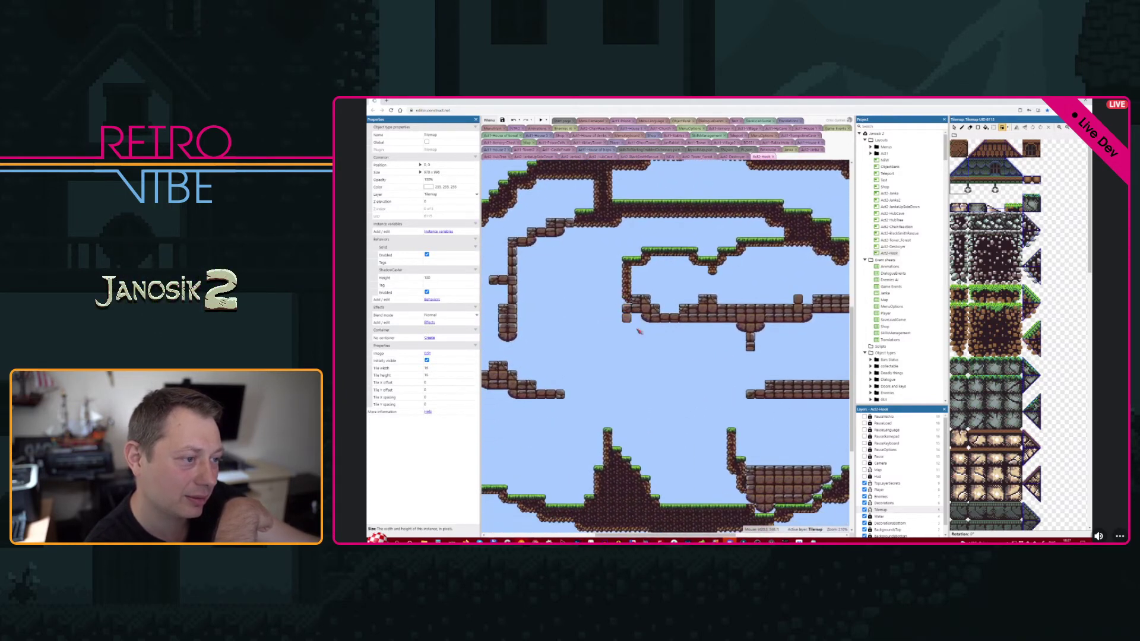
scroll(683, 385, "down", 4, "ctrl")
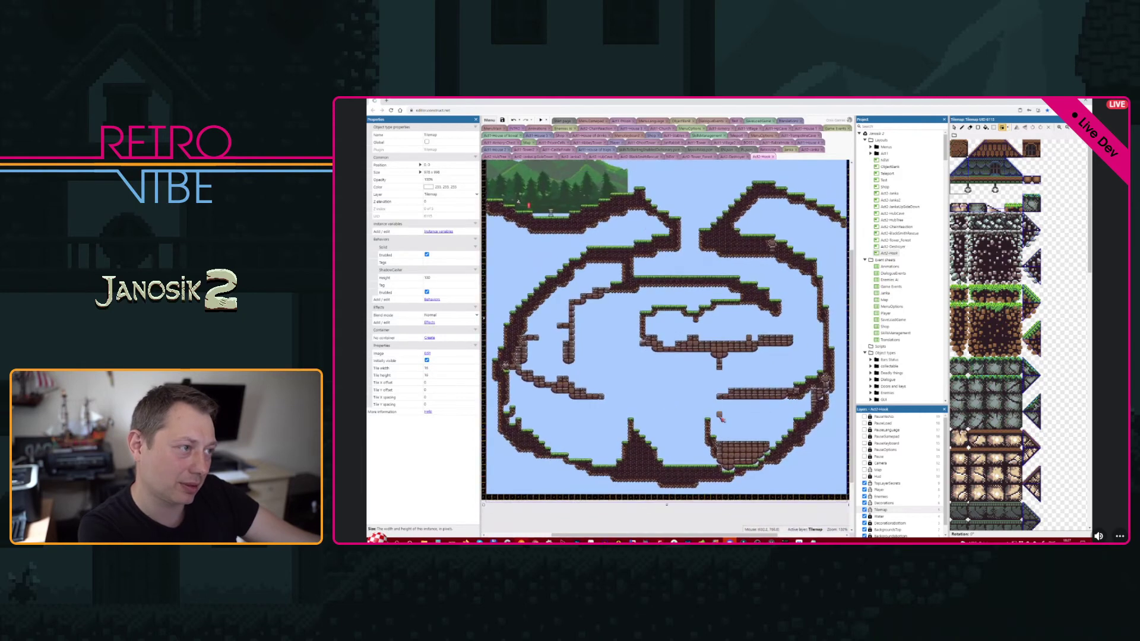
scroll(712, 422, "up", 7, "ctrl")
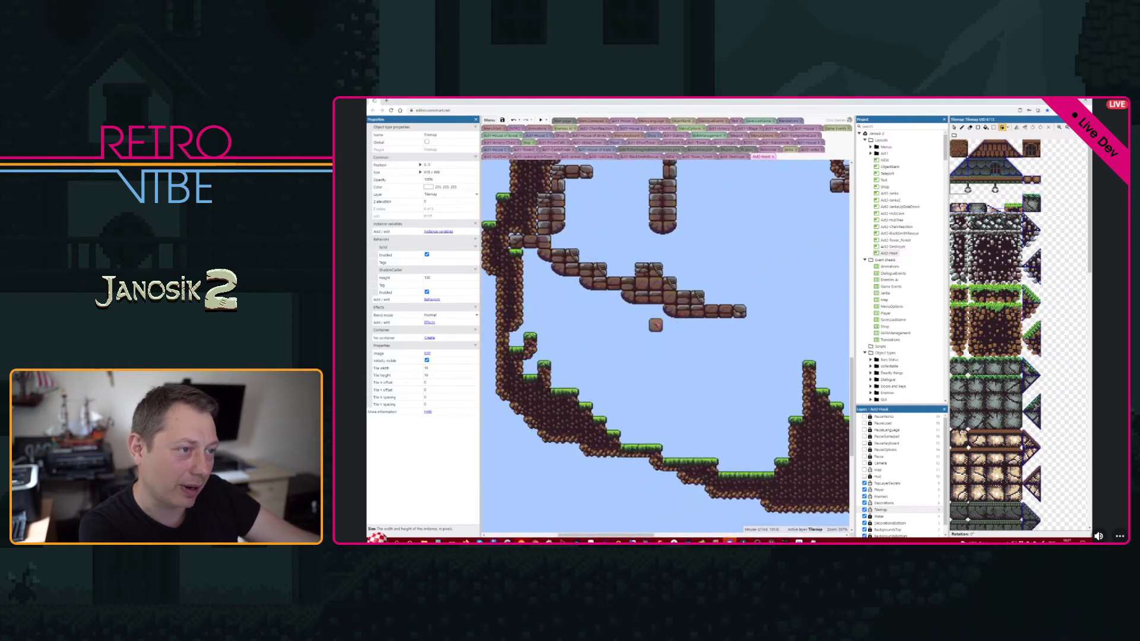
mouse_move(534, 349)
left_mouse_down()
mouse_move(530, 371)
mouse_move(522, 350)
mouse_move(620, 423)
mouse_move(710, 454)
mouse_move(636, 424)
left_mouse_up()
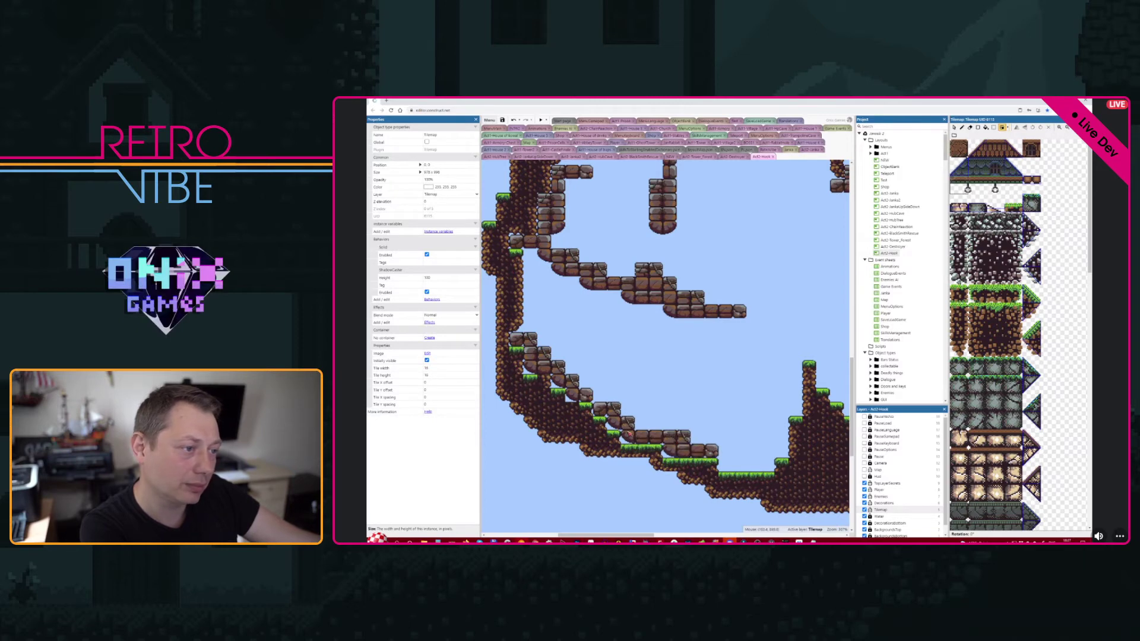
mouse_move(735, 445)
left_mouse_down()
mouse_move(754, 459)
mouse_move(779, 450)
mouse_move(761, 449)
left_mouse_up()
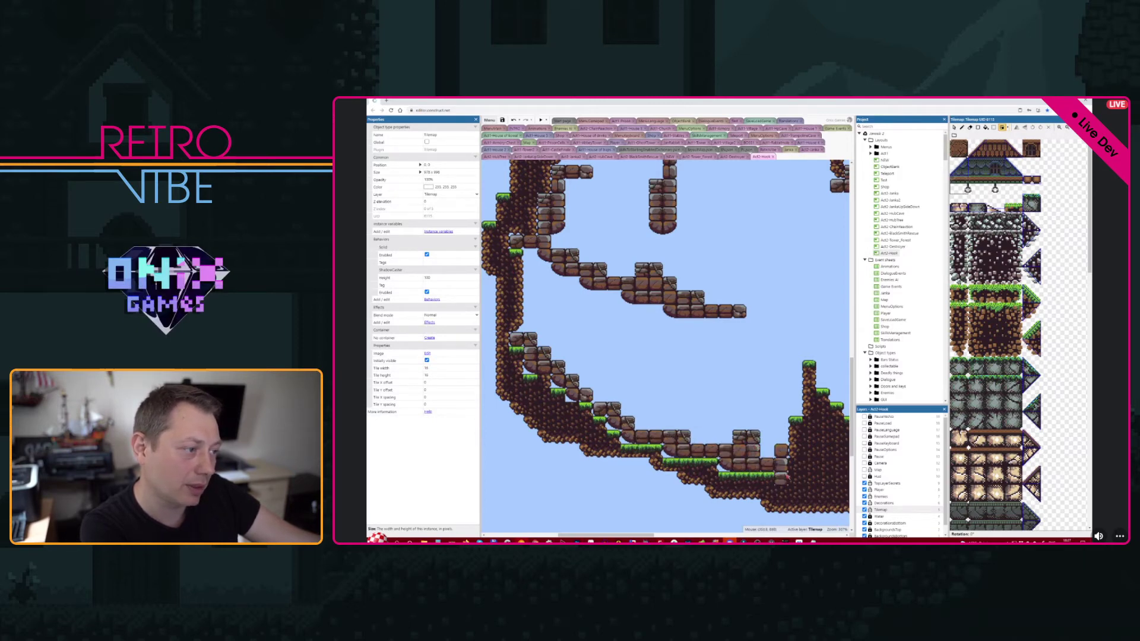
- Raise a brown stone column from the lower-left floor and line the left wall with stone from the ledge down to the floor
scroll(644, 365, "down", 4, "ctrl")
scroll(657, 375, "up", 3, "ctrl")
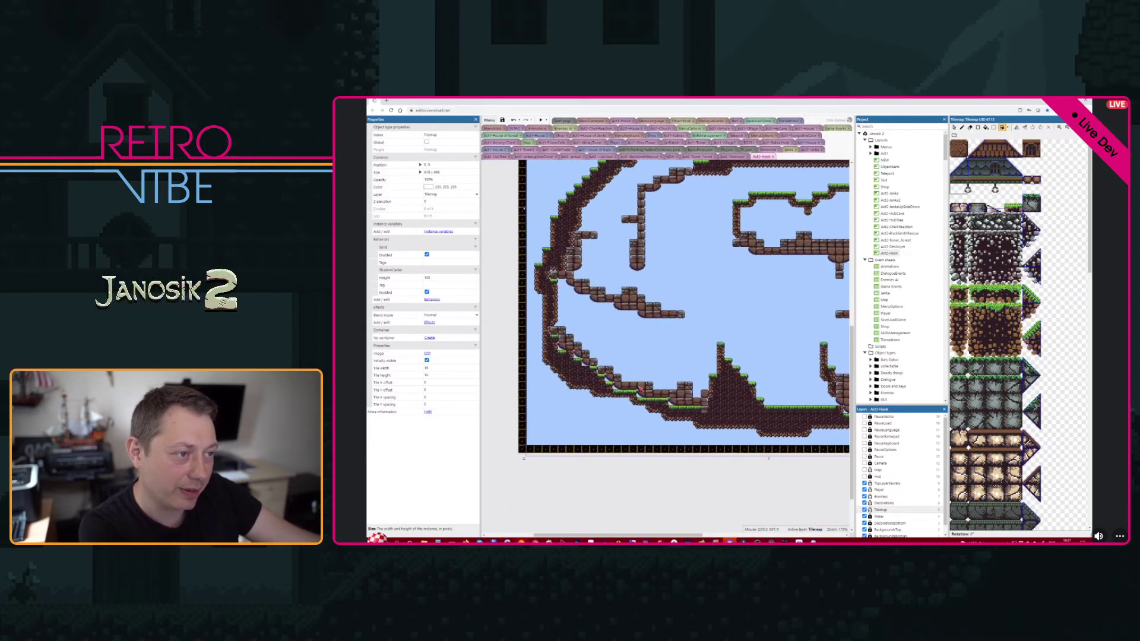
left_click_drag(642, 377, 641, 336)
mouse_move(564, 297)
left_mouse_down()
mouse_move(572, 282)
mouse_move(573, 325)
mouse_move(565, 279)
left_mouse_up()
left_click(665, 346)
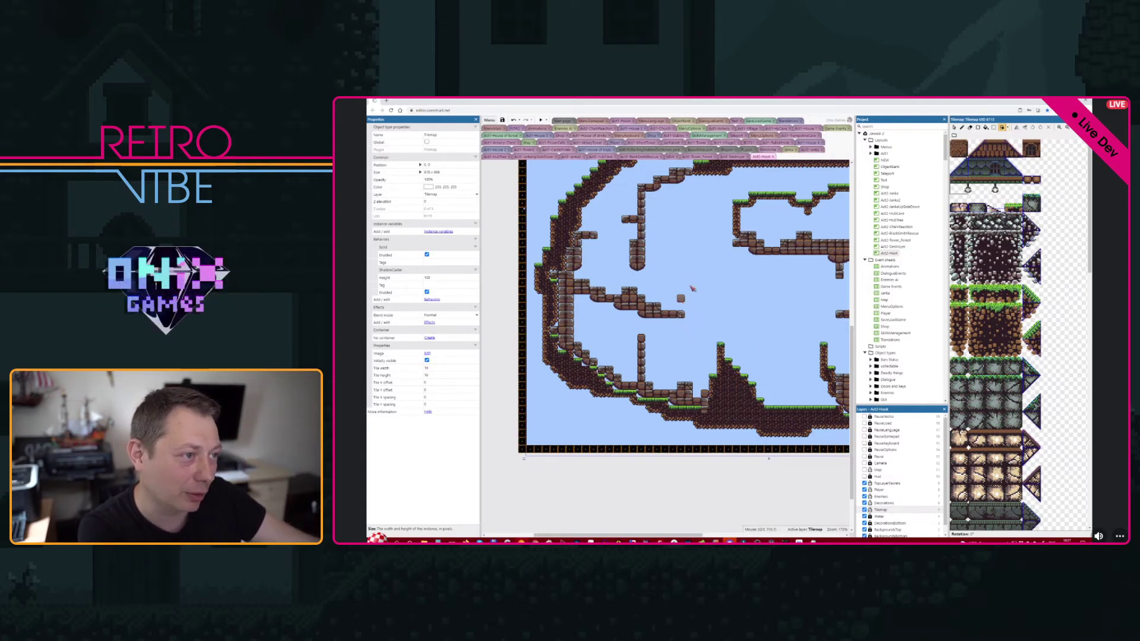
- Hang a brown stone column below the left stepped ledge and shorten the floor column beneath it to leave a gap
scroll(738, 308, "up", 5, "ctrl")
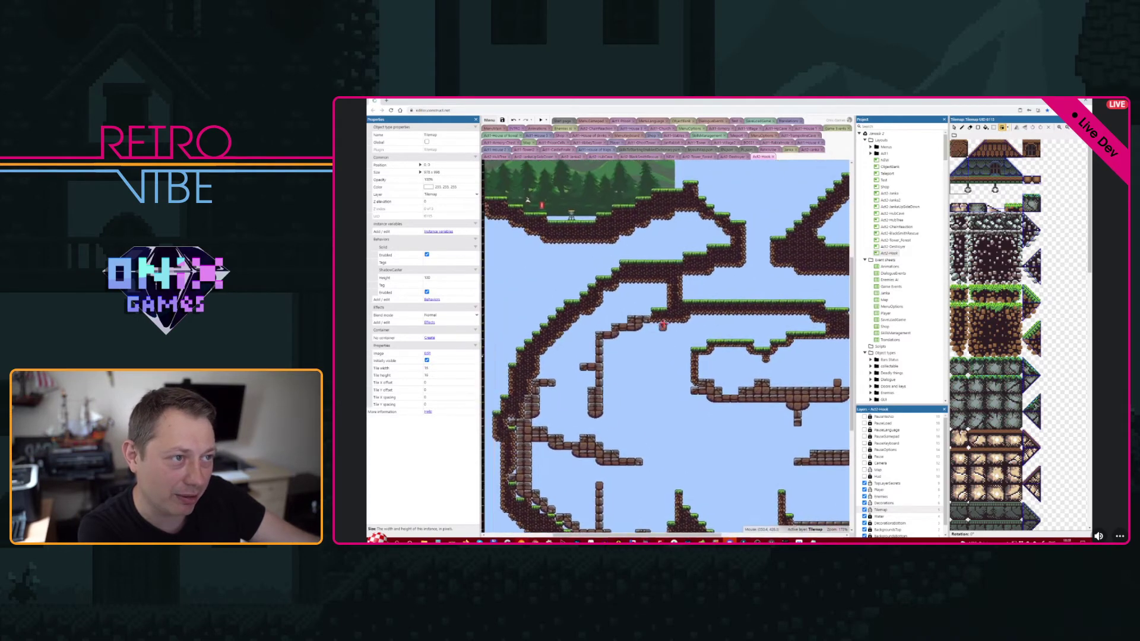
scroll(741, 321, "up", 2, "ctrl")
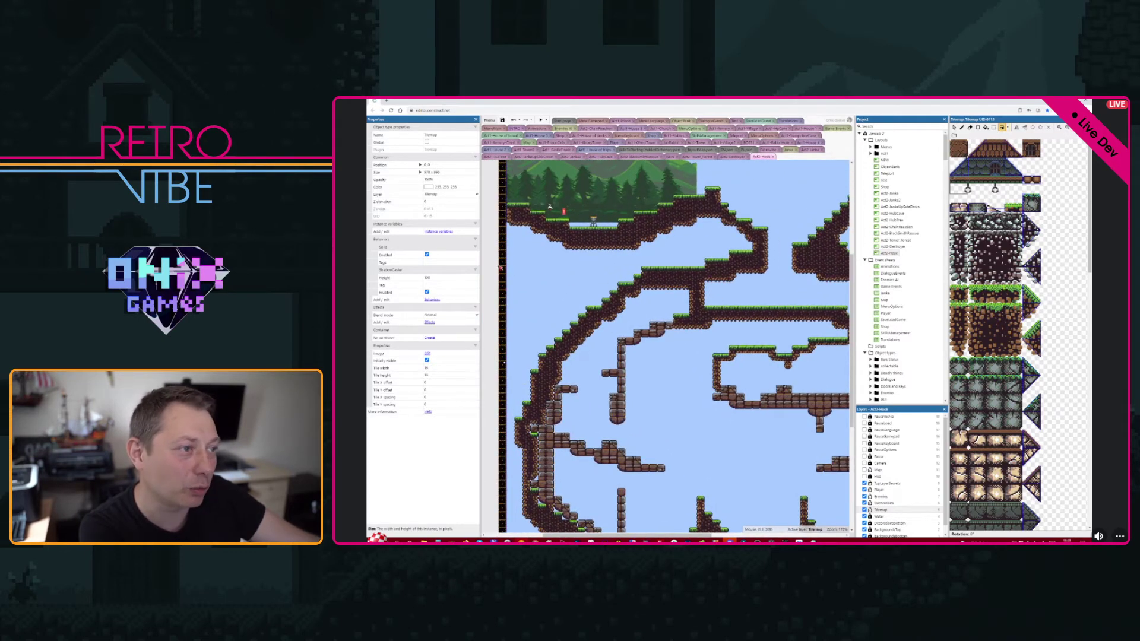
middle_click_drag(725, 350, 657, 263)
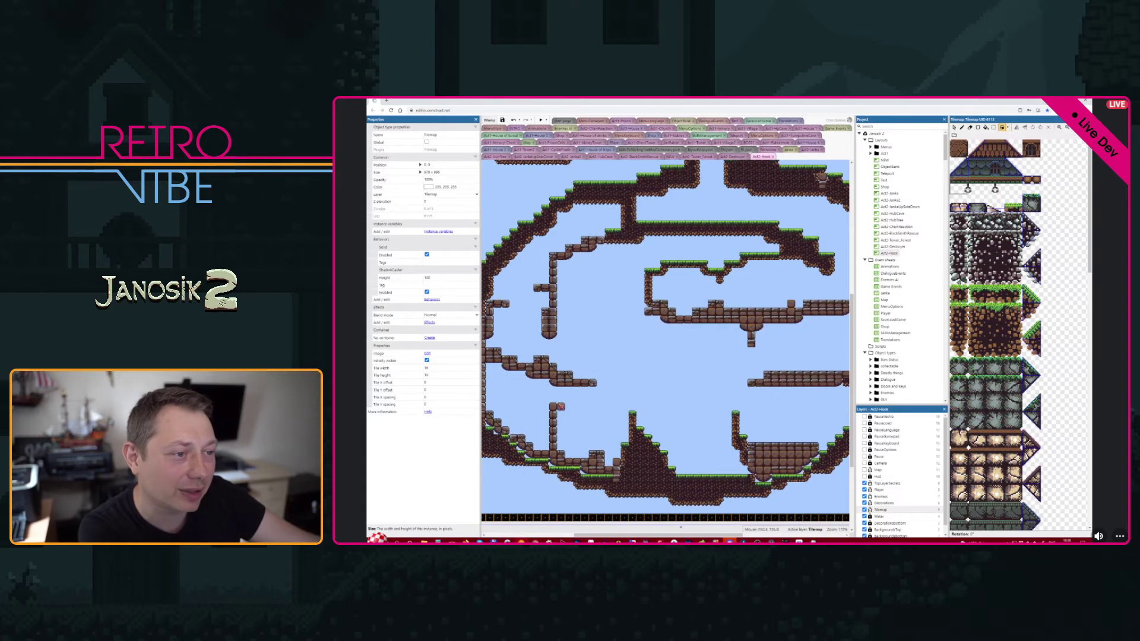
mouse_move(555, 406)
left_mouse_down()
mouse_move(556, 386)
mouse_move(556, 406)
left_mouse_up()
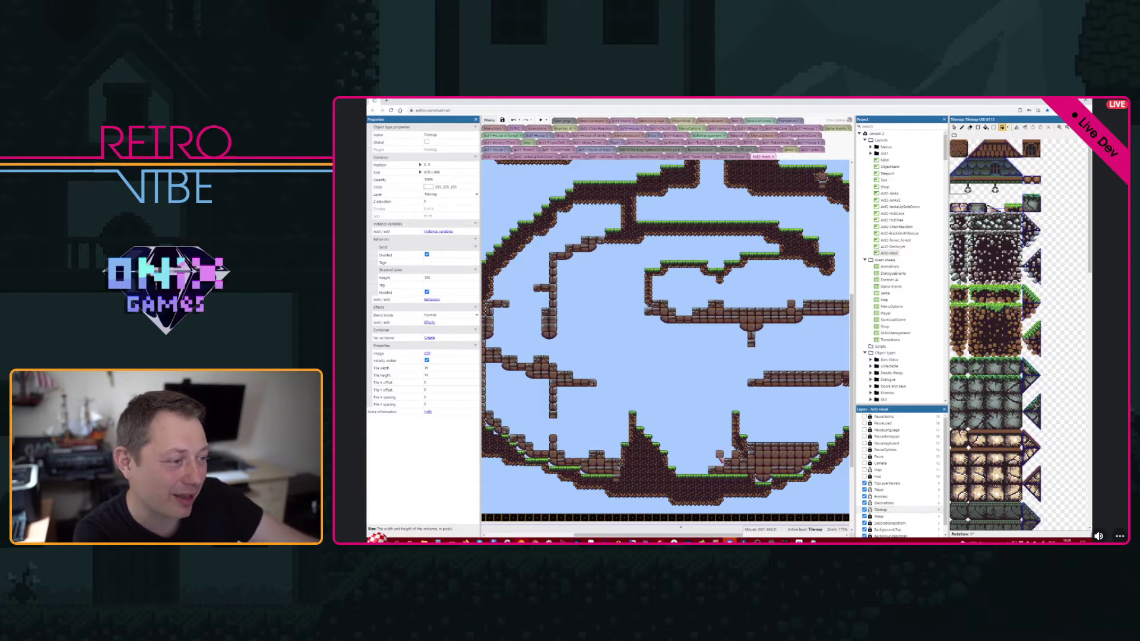
- Build a stepped brown stone mound around the right floor spike, with a notch separating it from the stone fill beside it
left_click_drag(724, 463, 731, 457)
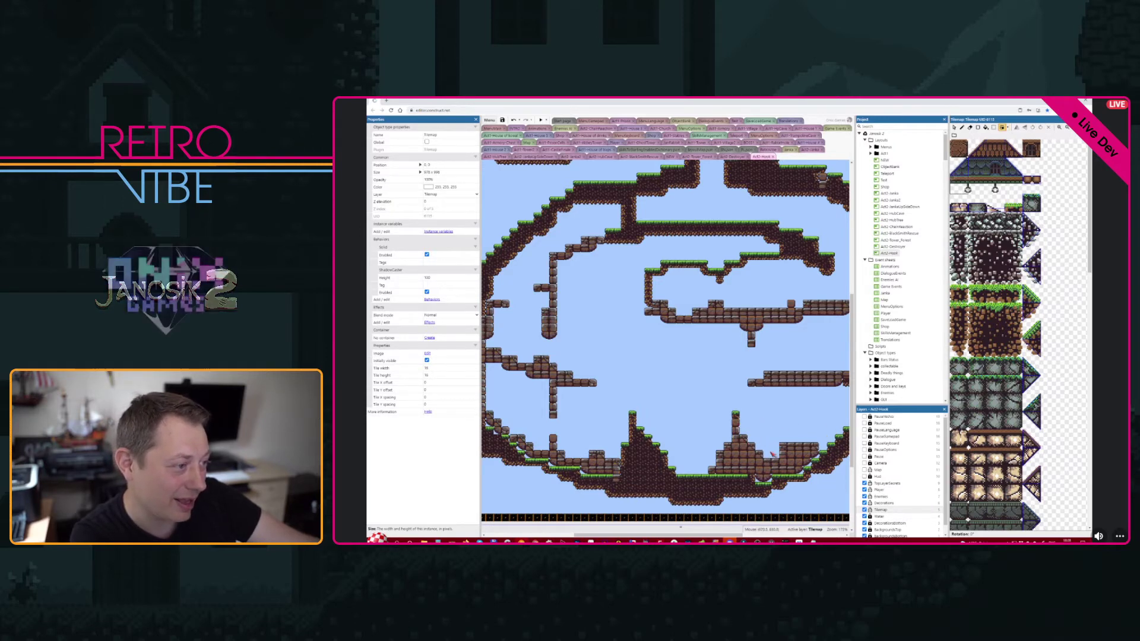
middle_click_drag(797, 438, 771, 459)
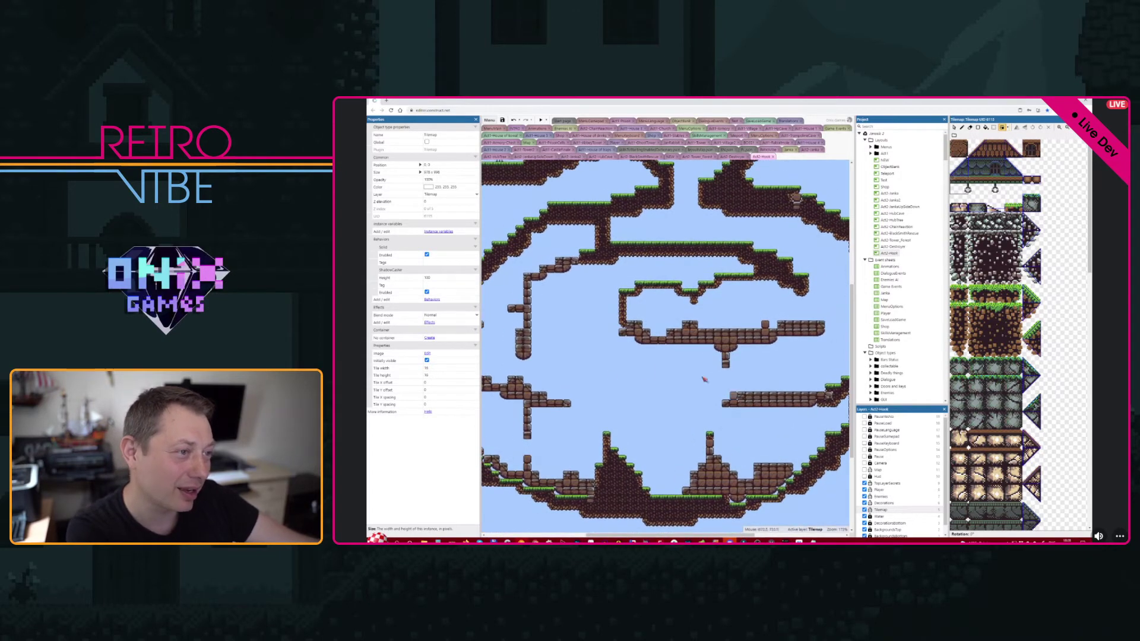
scroll(705, 379, "down", 6, "ctrl")
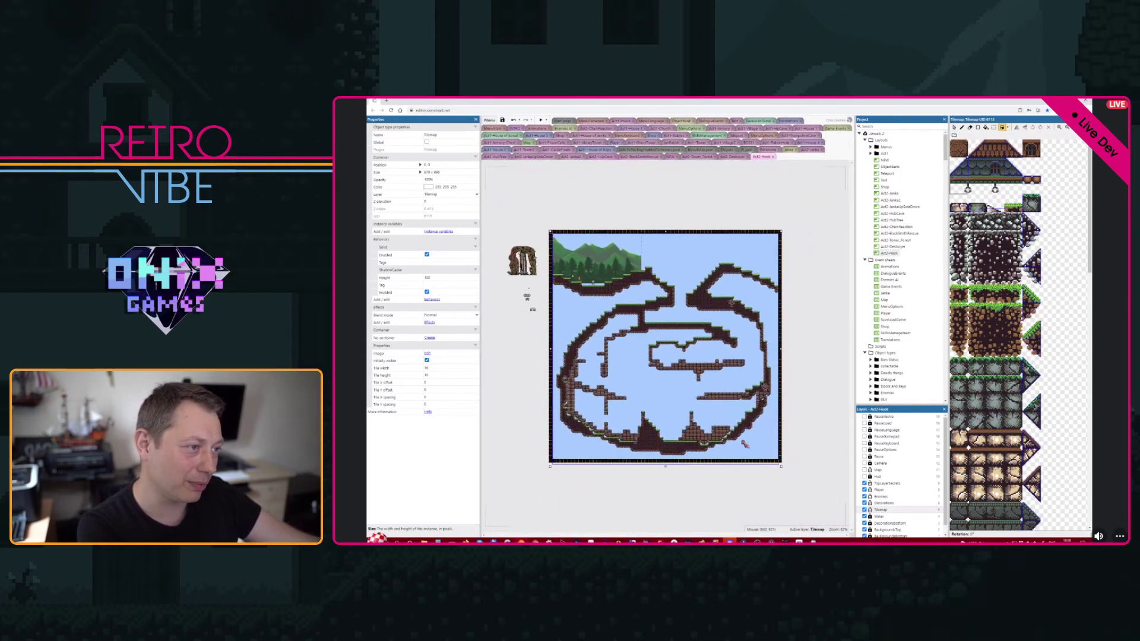
- Lengthen the pillar under the central island into a small foot and paint a short floating stone platform above the right wall's ledge
scroll(744, 444, "up", 4, "ctrl")
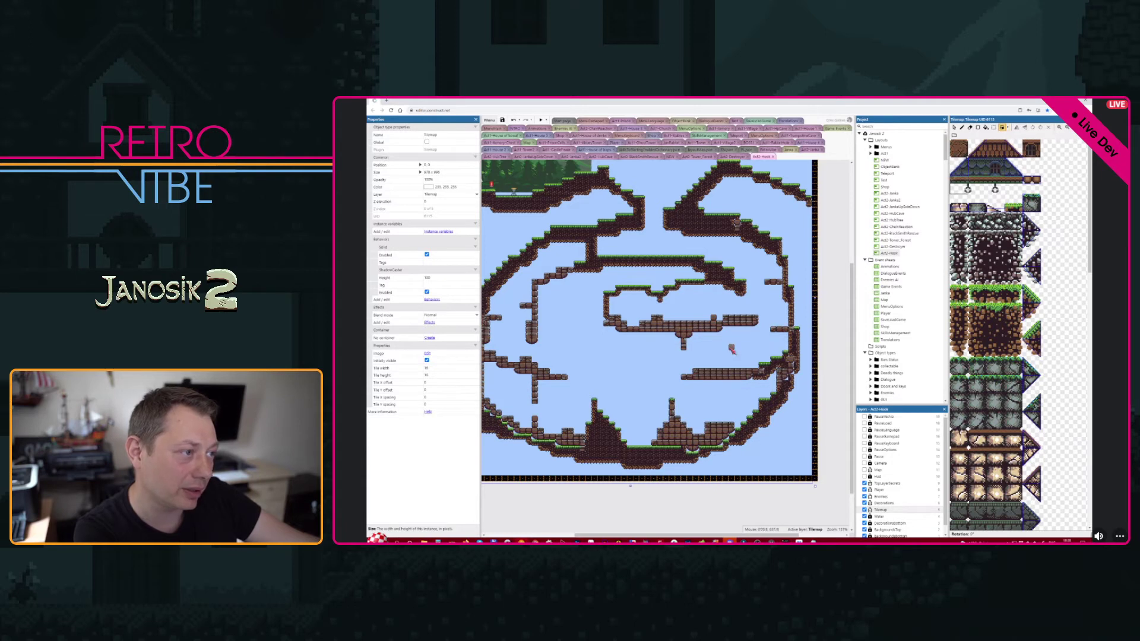
left_click_drag(743, 350, 693, 363)
key("ctrl+z")
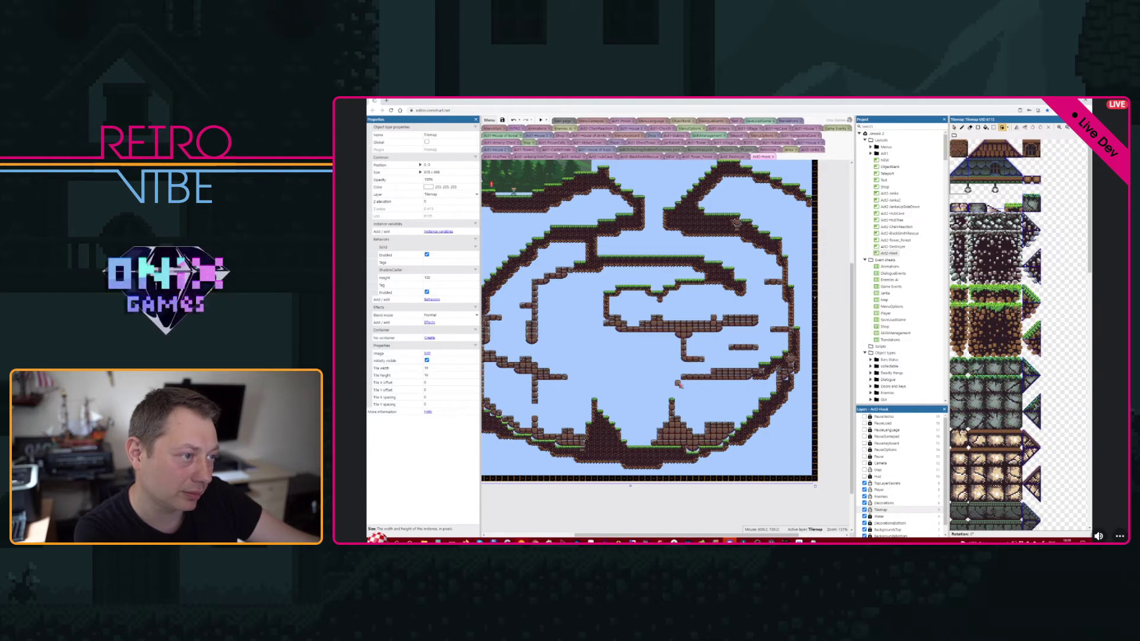
- Paint an angled stone ledge above the right floor pile and a long column stepping down from the central pillar's left side
left_click(660, 377)
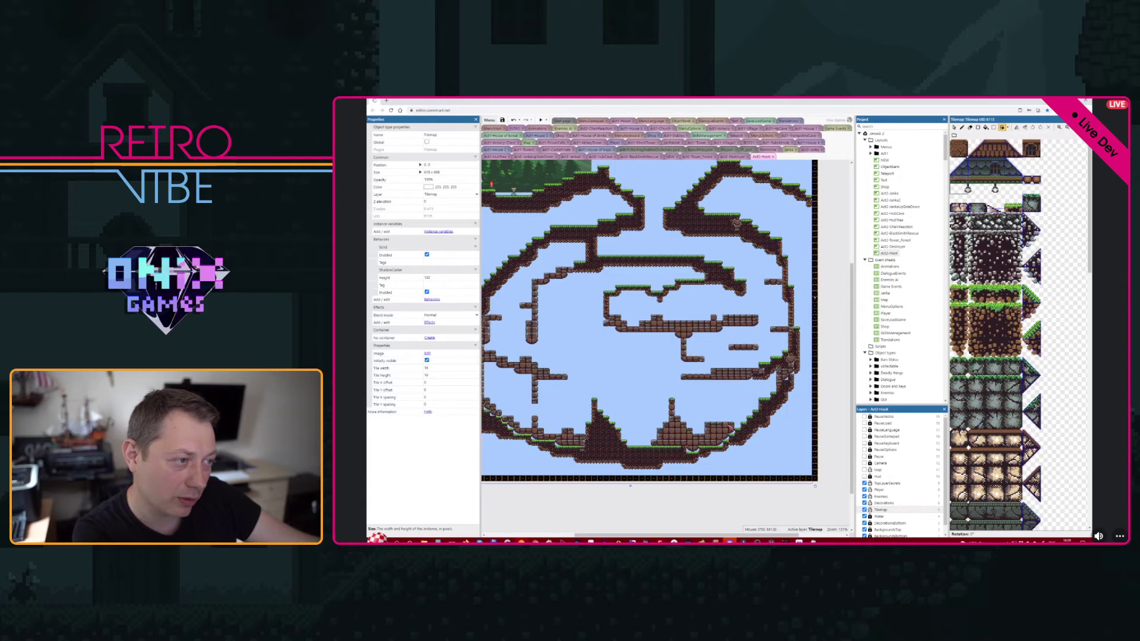
left_click_drag(746, 402, 728, 404)
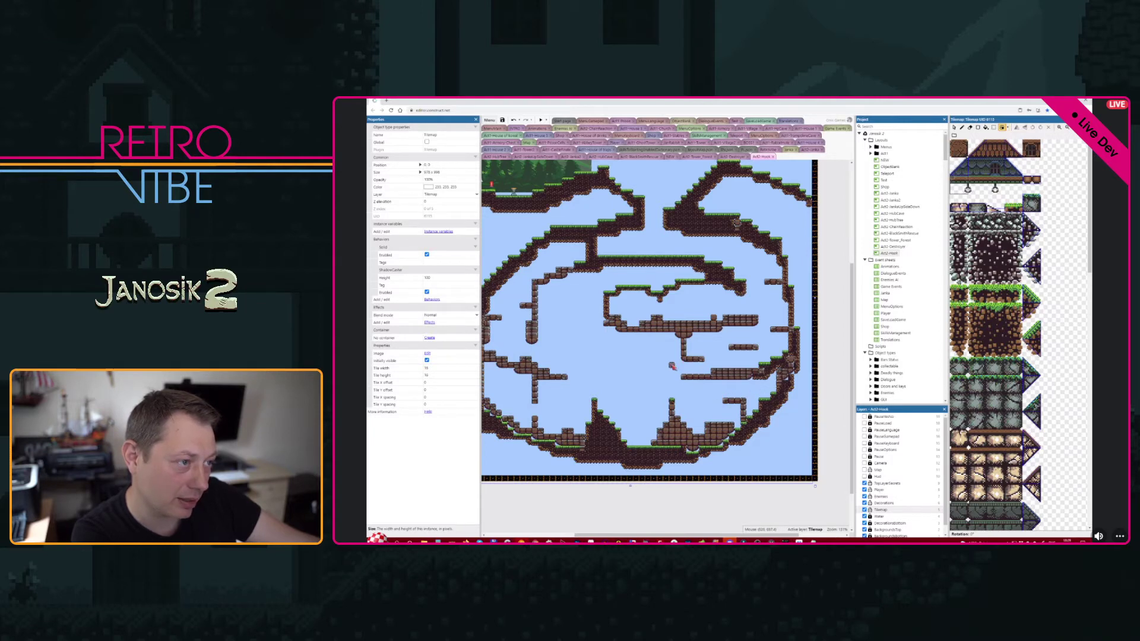
mouse_move(677, 355)
left_mouse_down()
mouse_move(663, 355)
mouse_move(656, 380)
left_mouse_up()
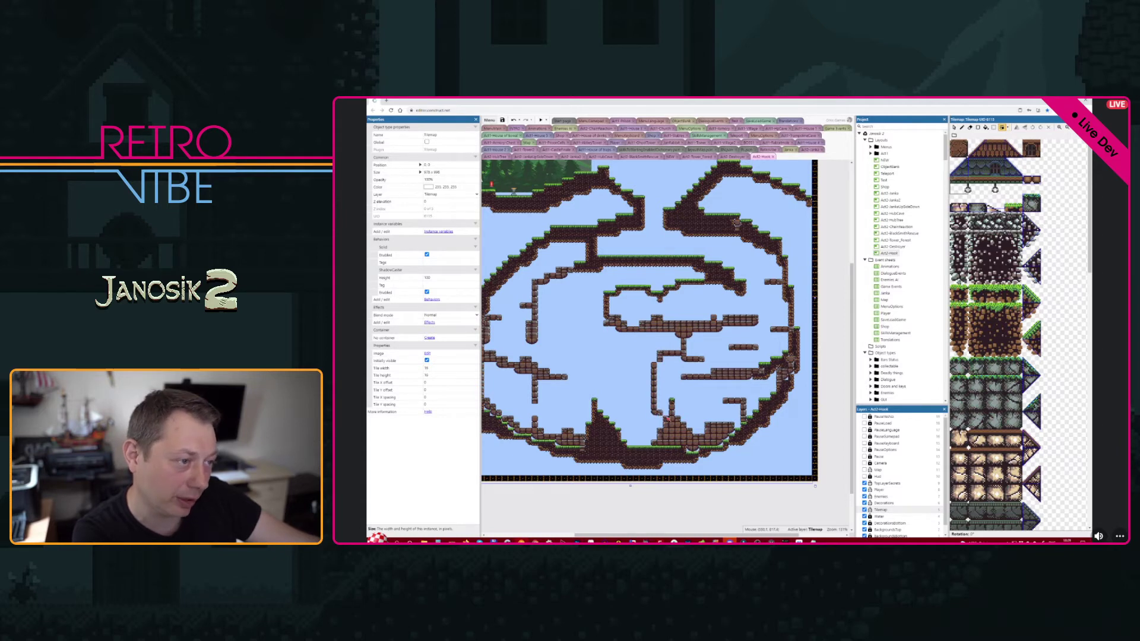
- Clear the earth floor beneath the right stone mound and enclose the space in brown stone, forming a passage along the loop's lower right
middle_click_drag(775, 415, 767, 387)
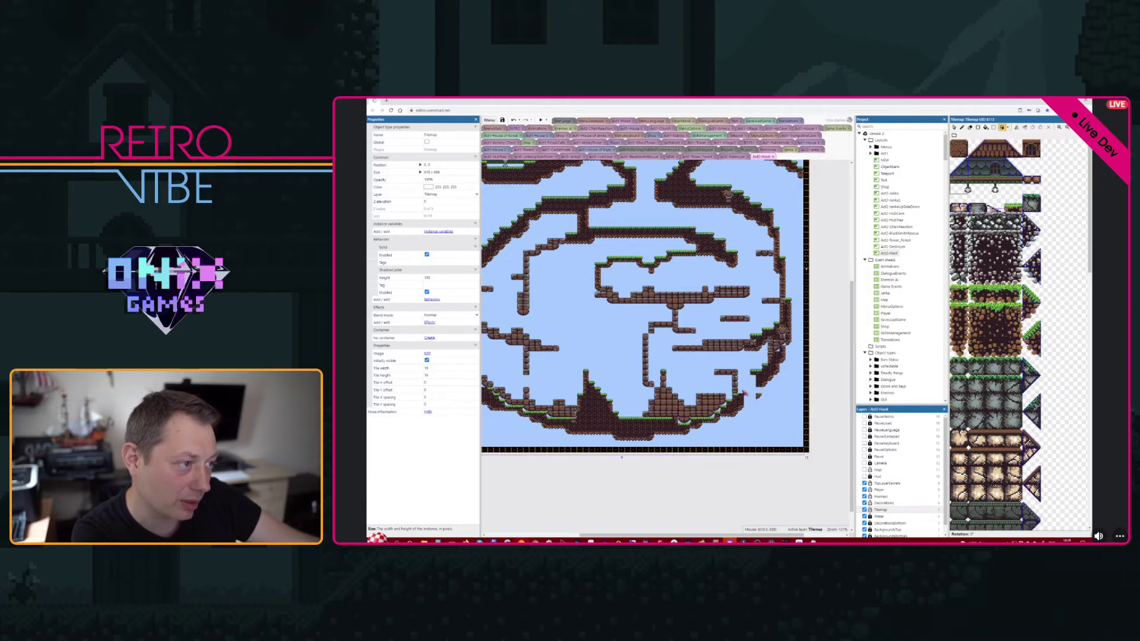
mouse_move(759, 379)
left_mouse_down()
mouse_move(751, 431)
mouse_move(648, 440)
left_mouse_up()
mouse_move(707, 433)
right_mouse_down()
mouse_move(633, 429)
mouse_move(695, 426)
mouse_move(645, 427)
right_mouse_up()
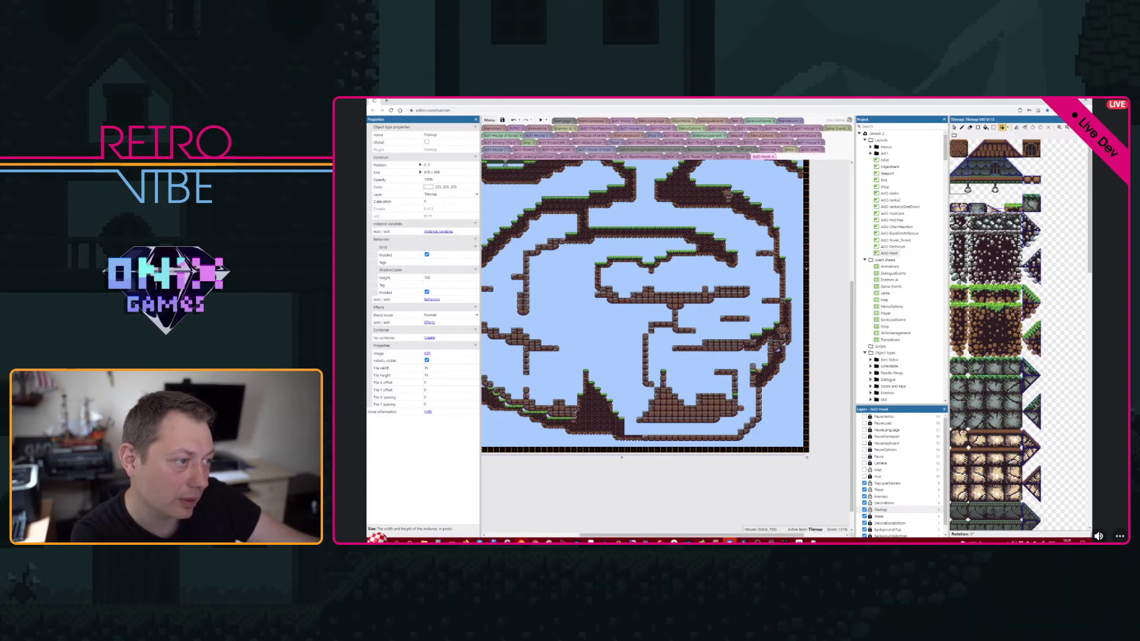
- Add a small floating stone platform in the loop's middle and a short foot to the upper left column
scroll(608, 405, "up", 2, "ctrl")
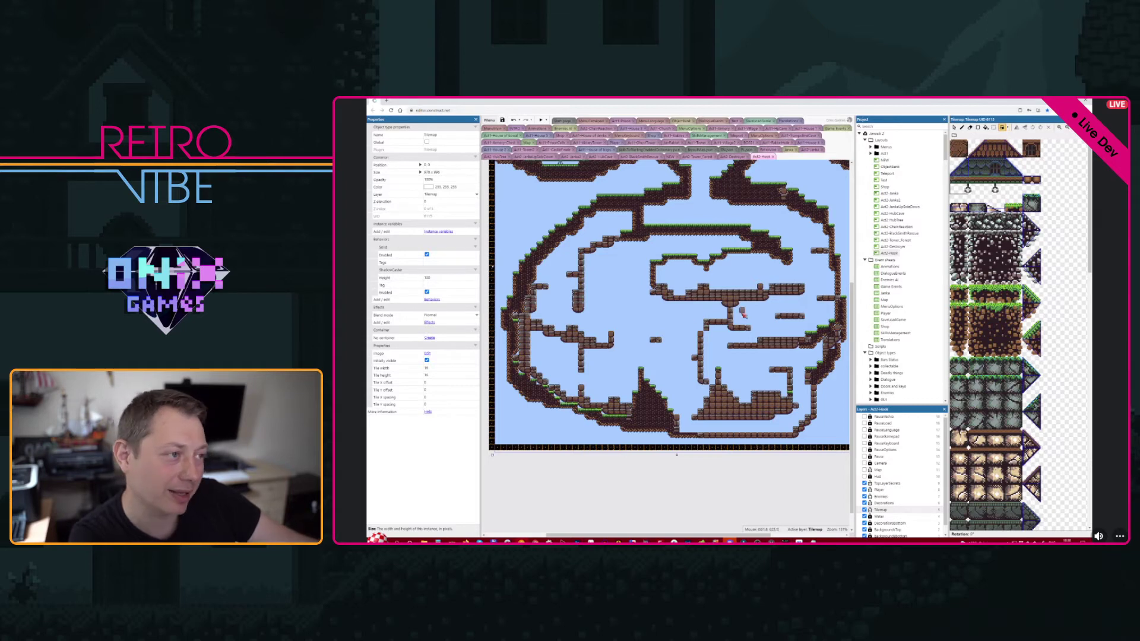
scroll(688, 389, "up", 2, "ctrl")
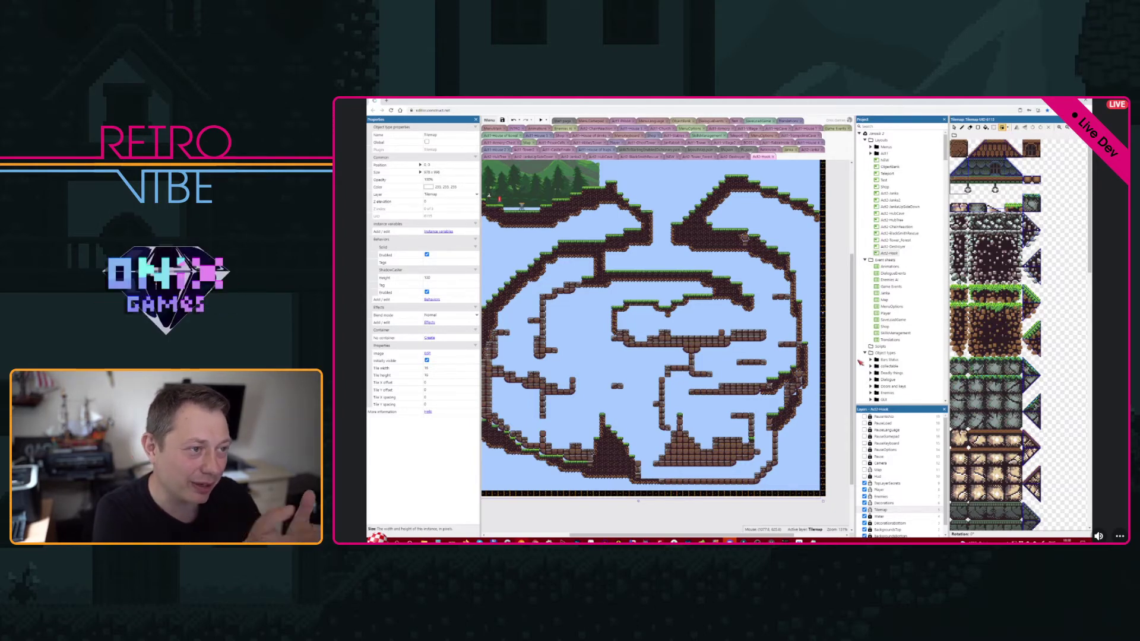
- Move the player from the forest start to the central island's stone platform, preview the level and run right along it
scroll(825, 319, "up", 2, "ctrl")
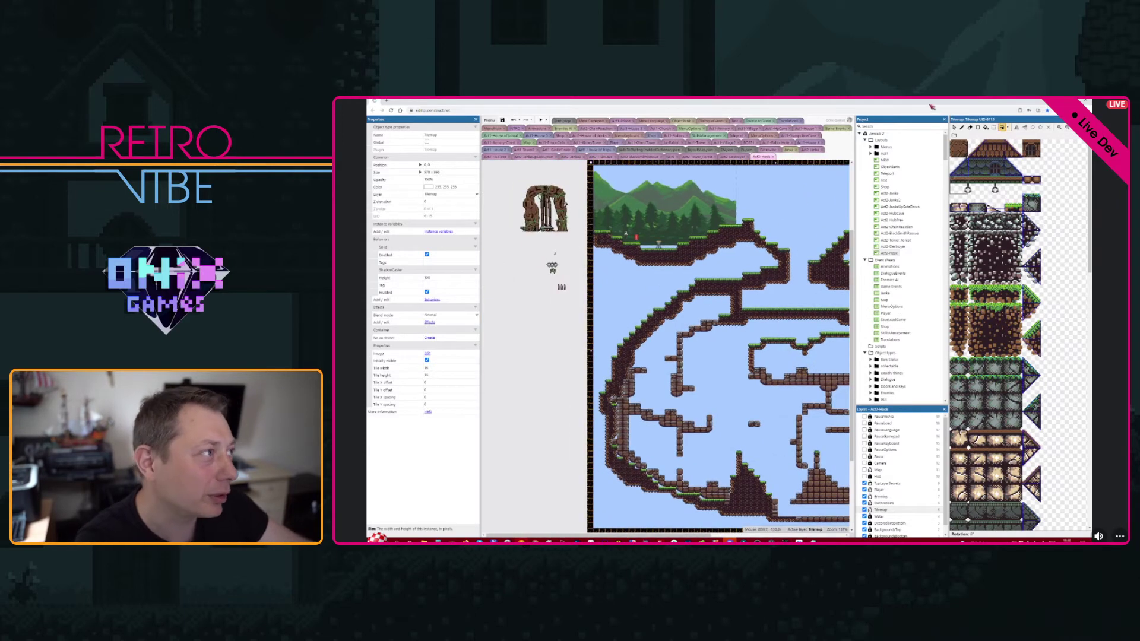
left_click(955, 127)
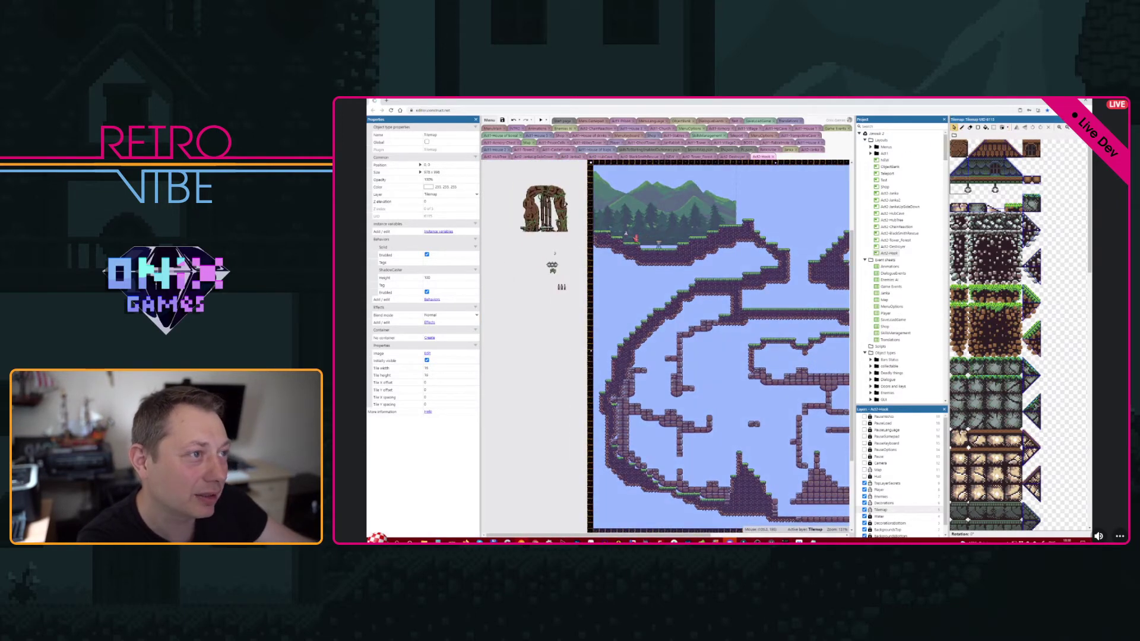
left_click(638, 238)
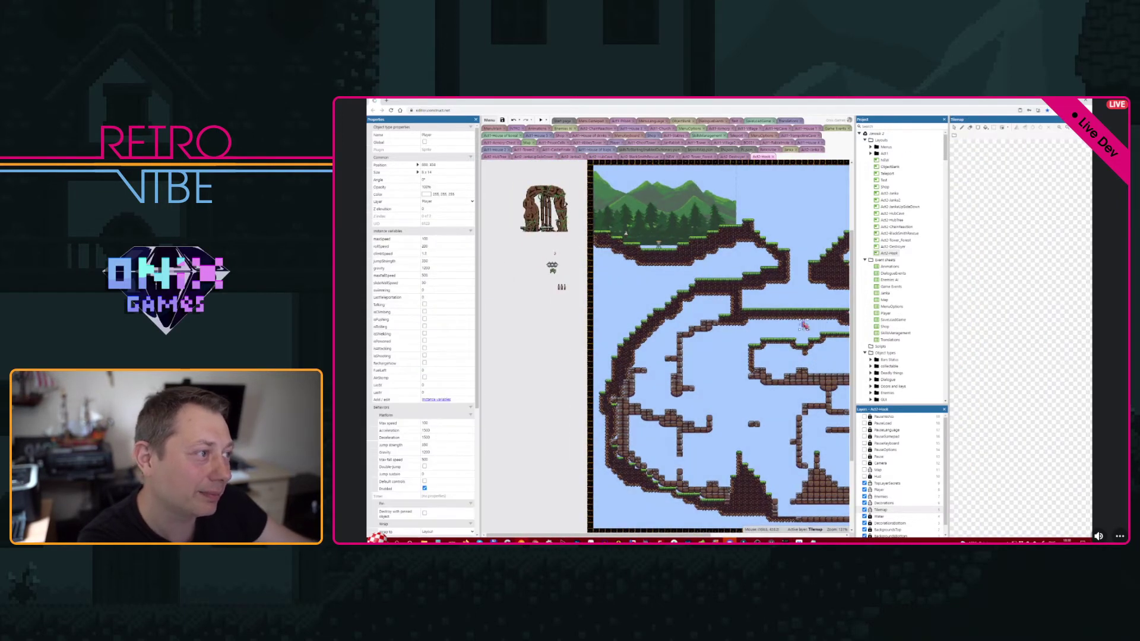
key("F5")
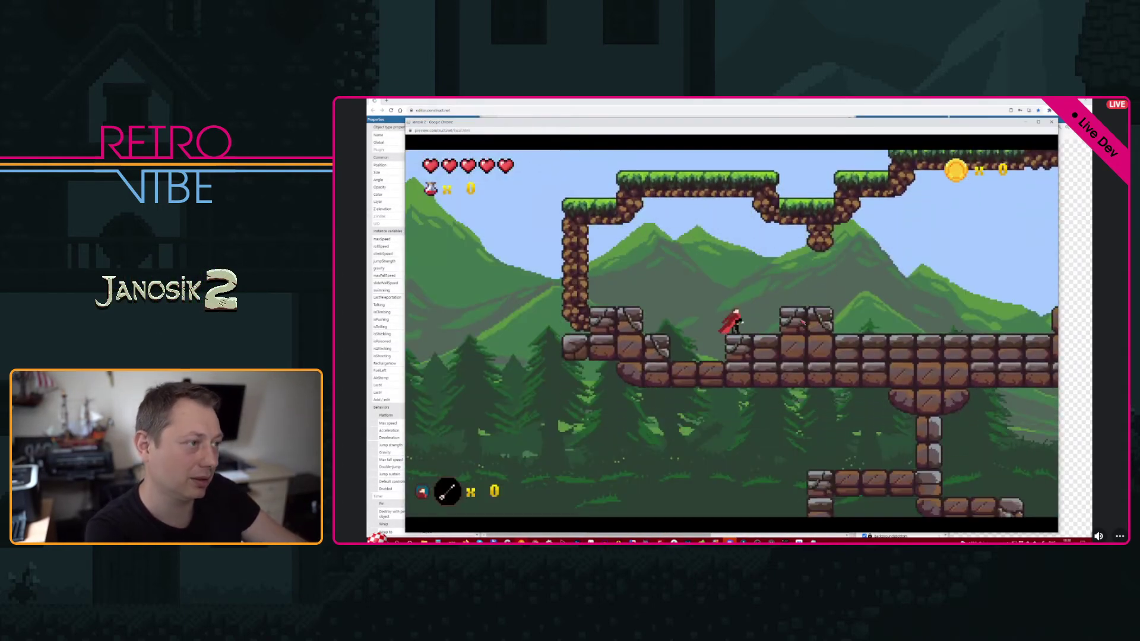
key("Right")
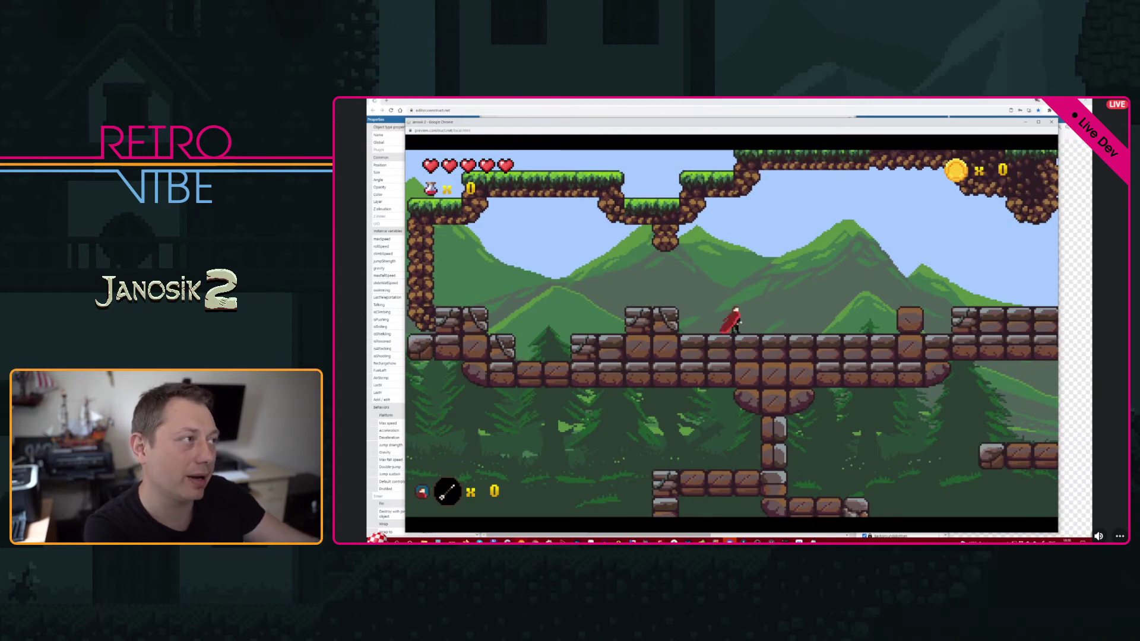
- Close the preview, place the small off-layout pickup sprite beside the player on the central island, and preview the level again
left_click(1052, 122)
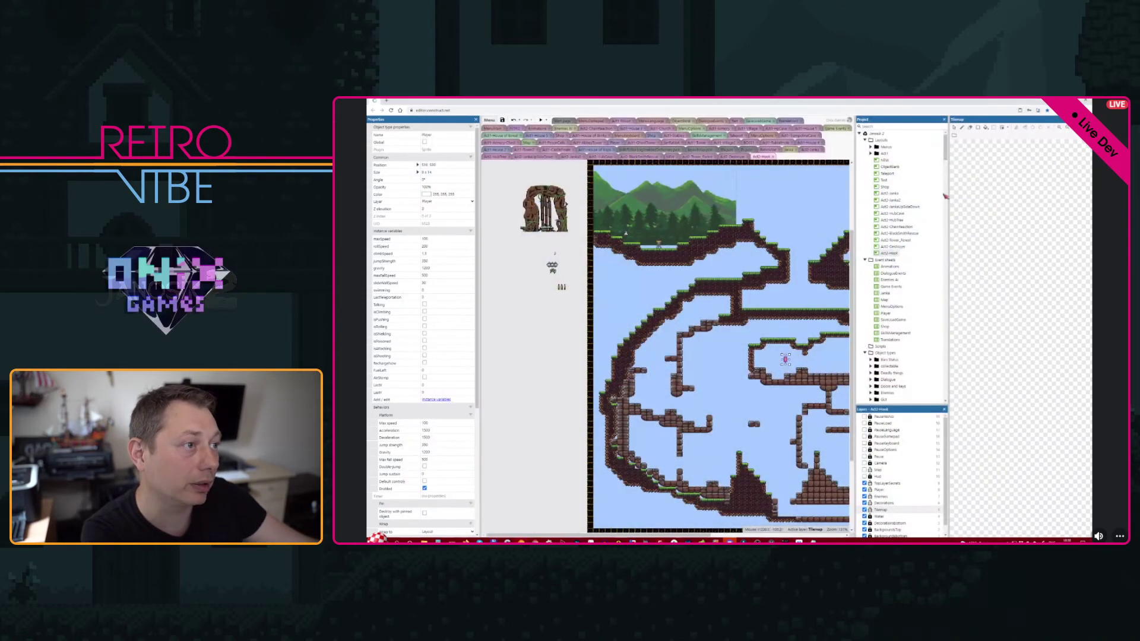
left_click(554, 252)
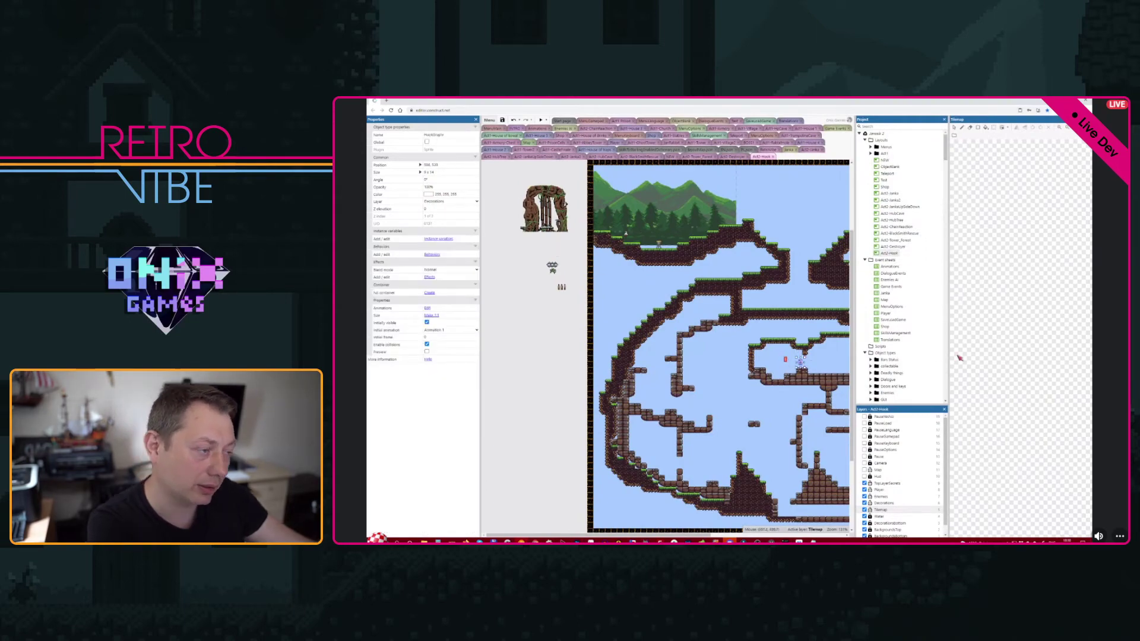
key("F5")
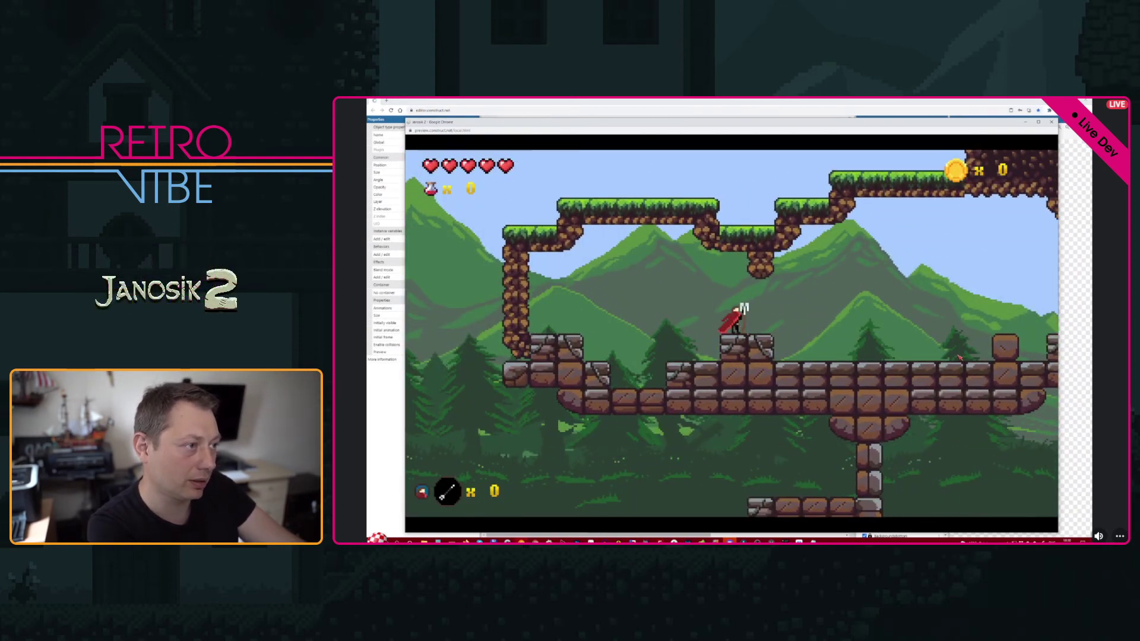
- Playtest the central island by running, jumping and using the hook between its stone platform and grassy ceiling
key("Right")
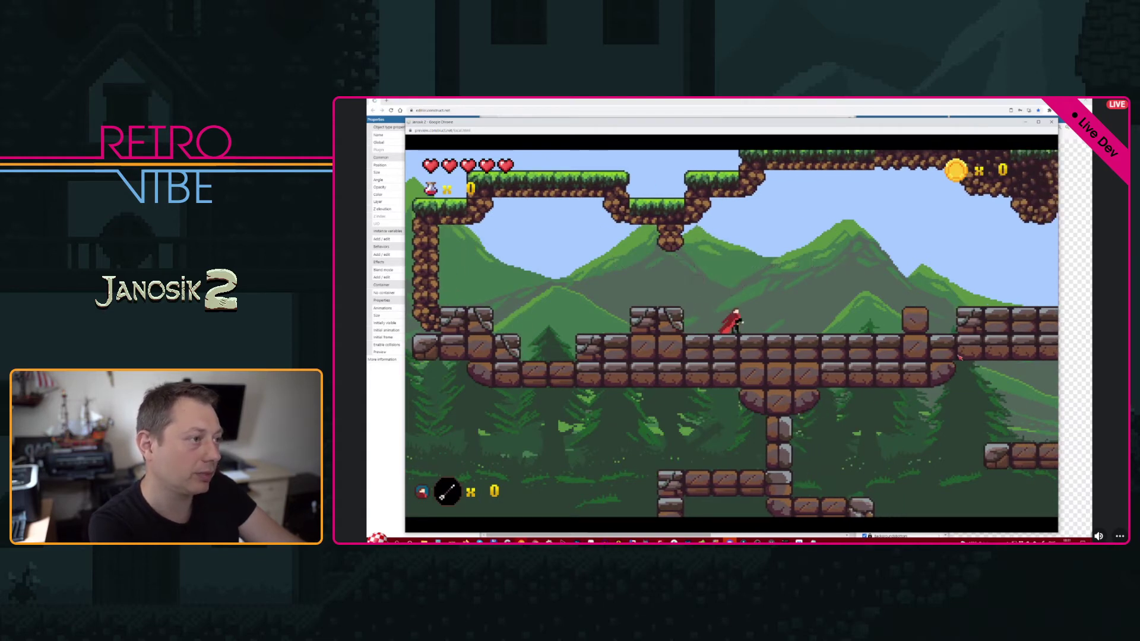
key("Right")
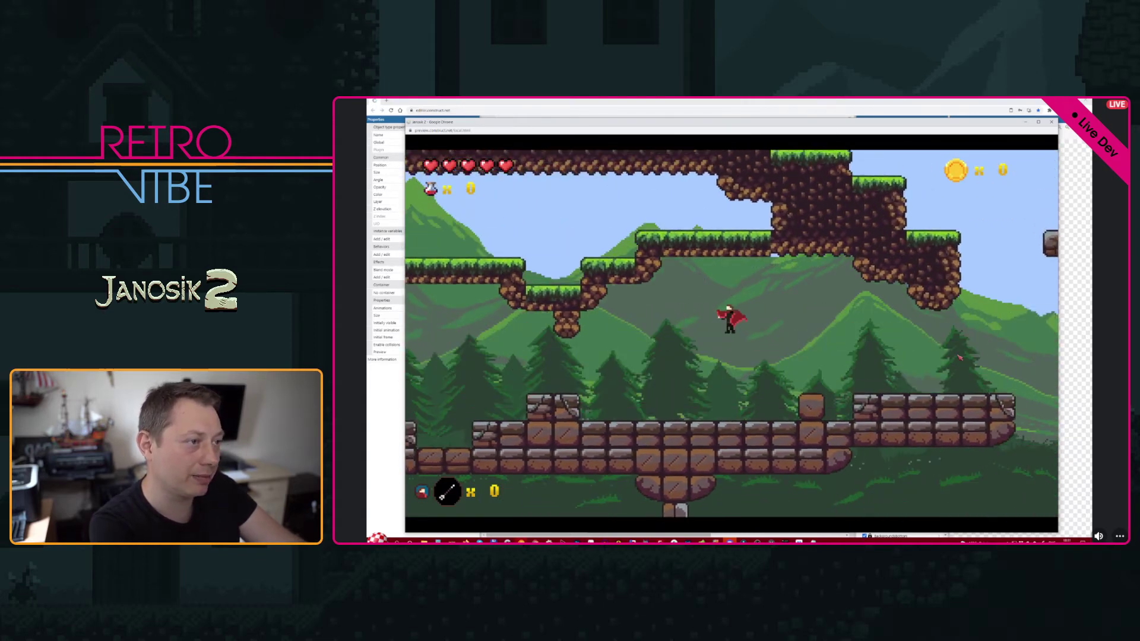
key("Left")
key("Left")
key("Up")
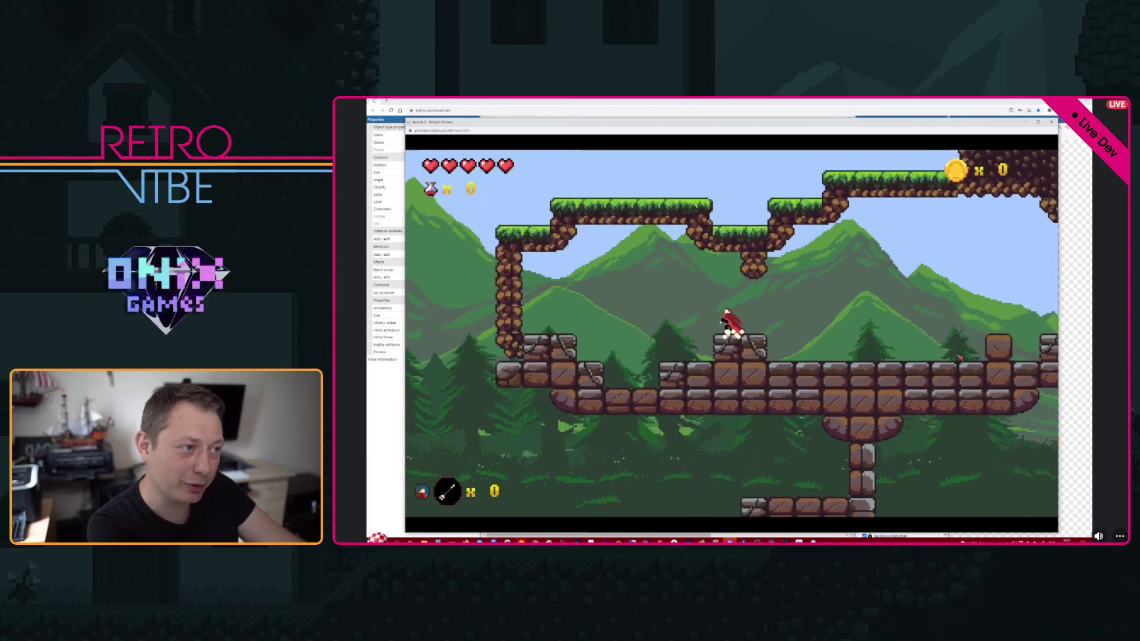
key("x")
key("Right")
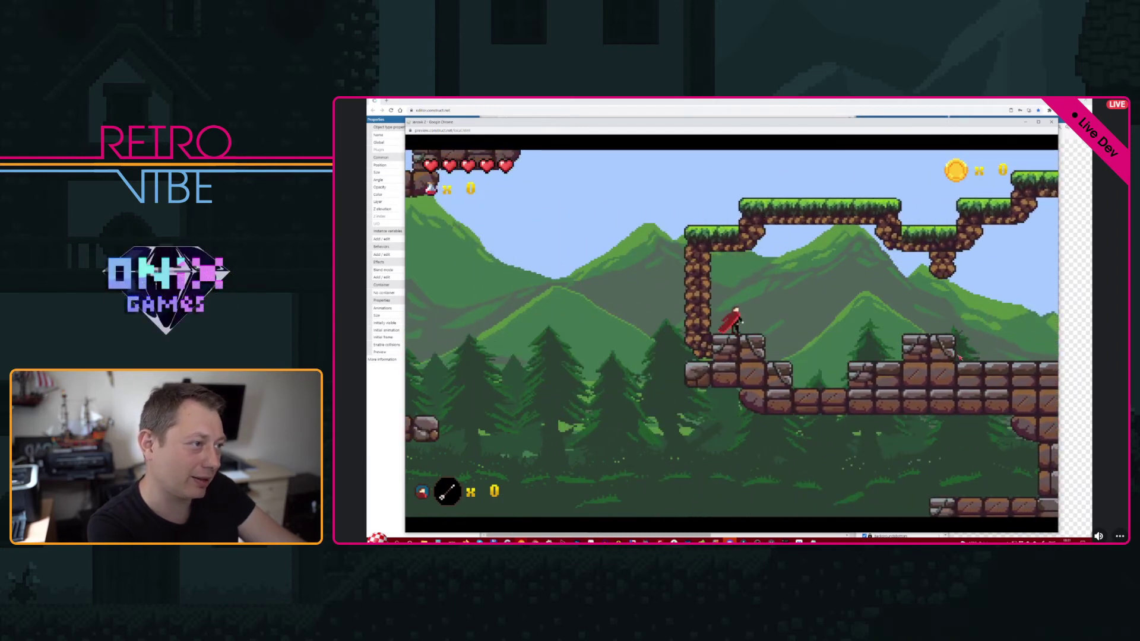
key("Right")
key("Up")
key("Up")
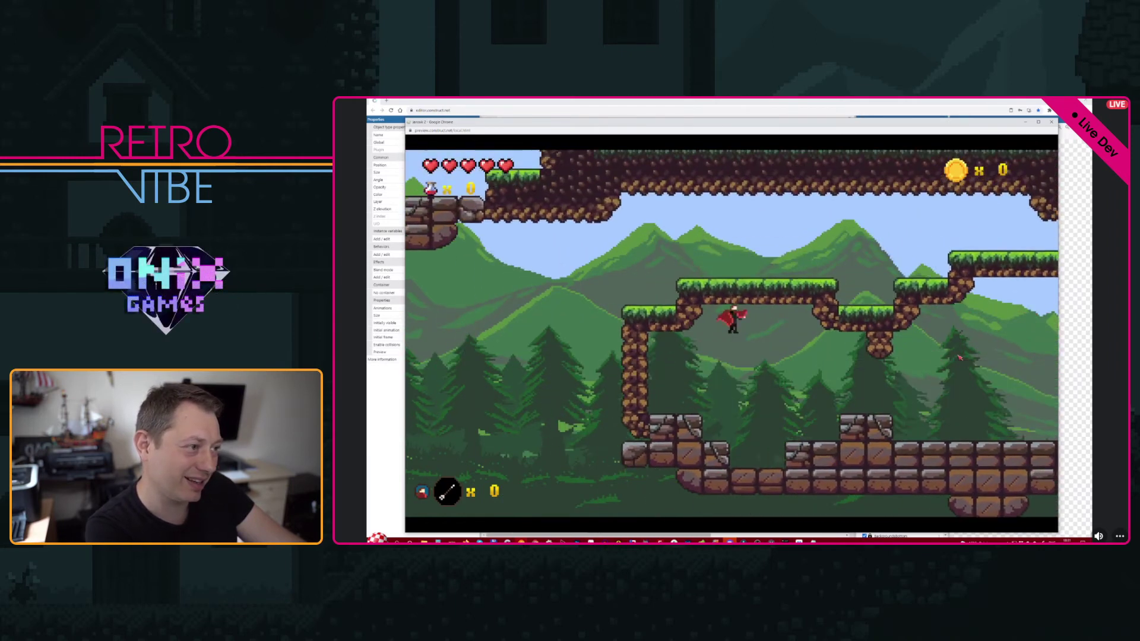
- Playtest the route off the island's right end, across the stone ledges below and down to the stone mound
key("Right")
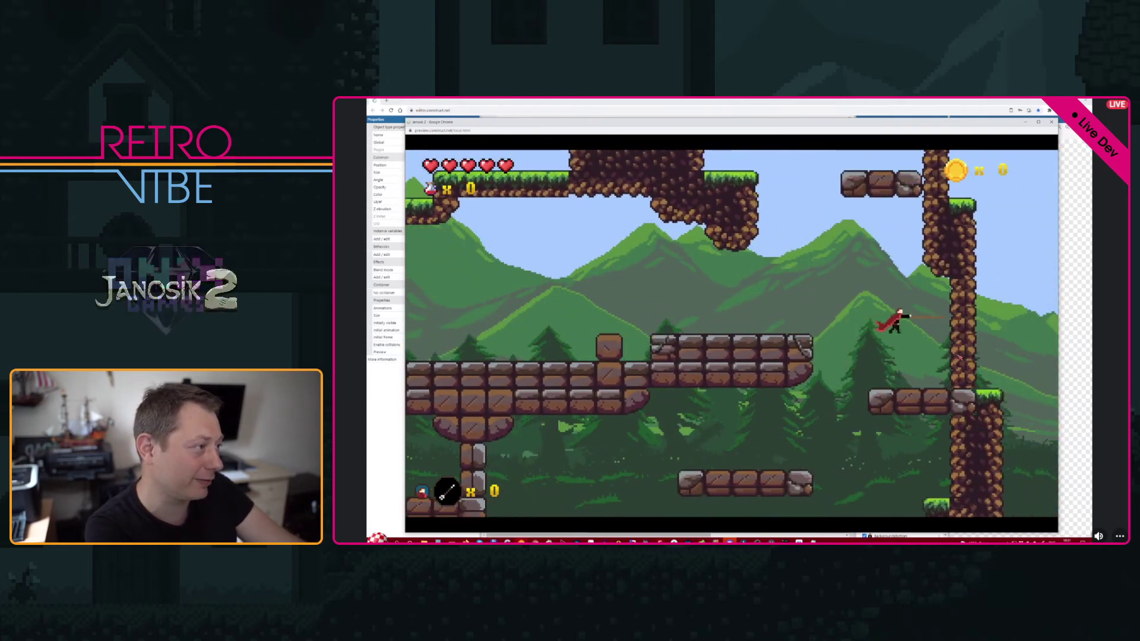
key("Left")
key("Right")
key("Left")
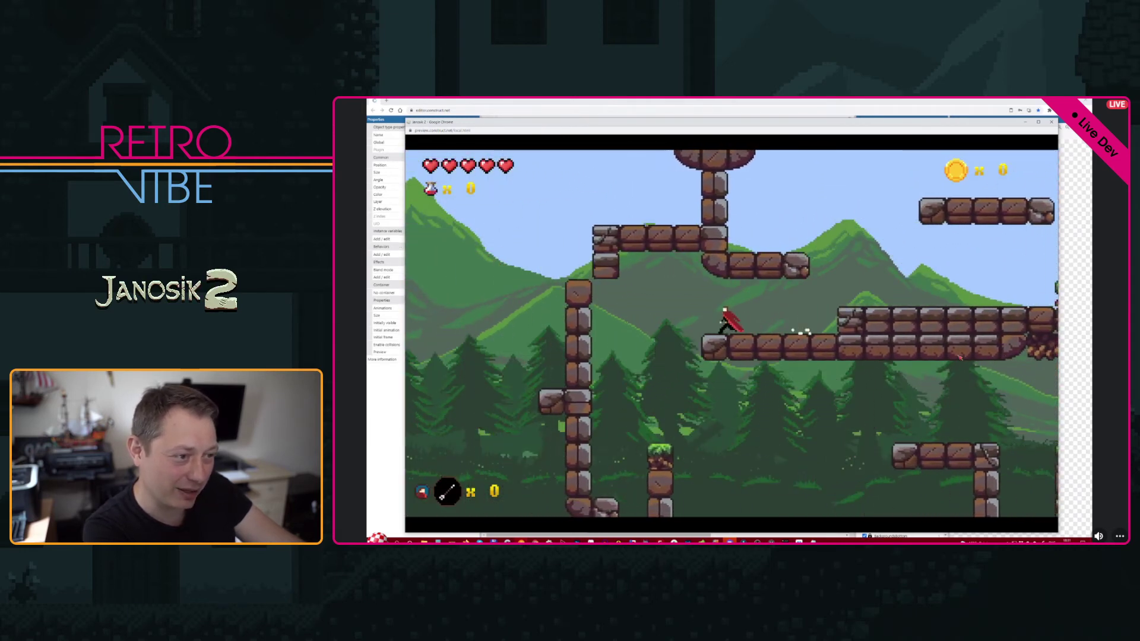
key("Right")
key("Up")
key("Left")
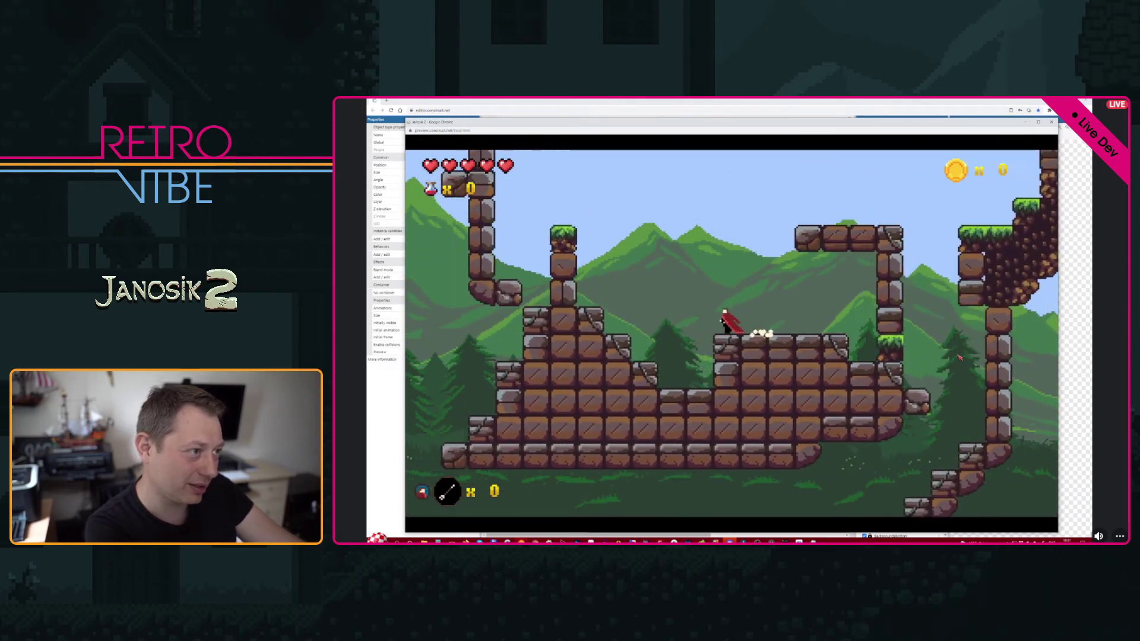
- Test the climb onto the mound's grass-topped pillar and the descent into the stone passage beneath the mound
key("Up")
key("Up")
key("Right")
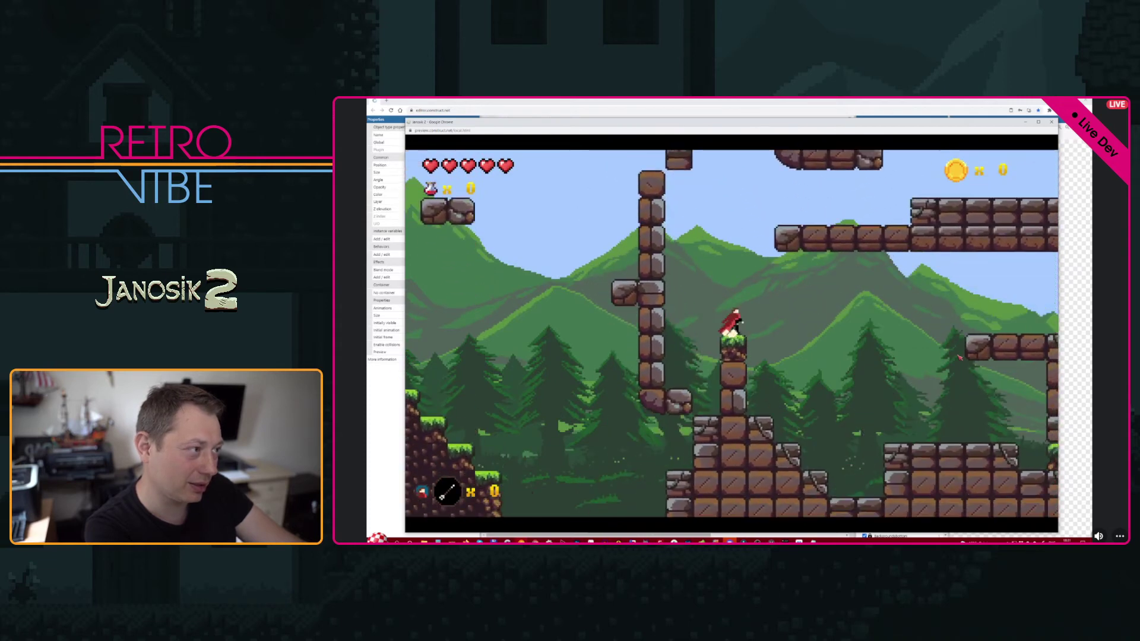
key("Right")
key("Up")
key("Right")
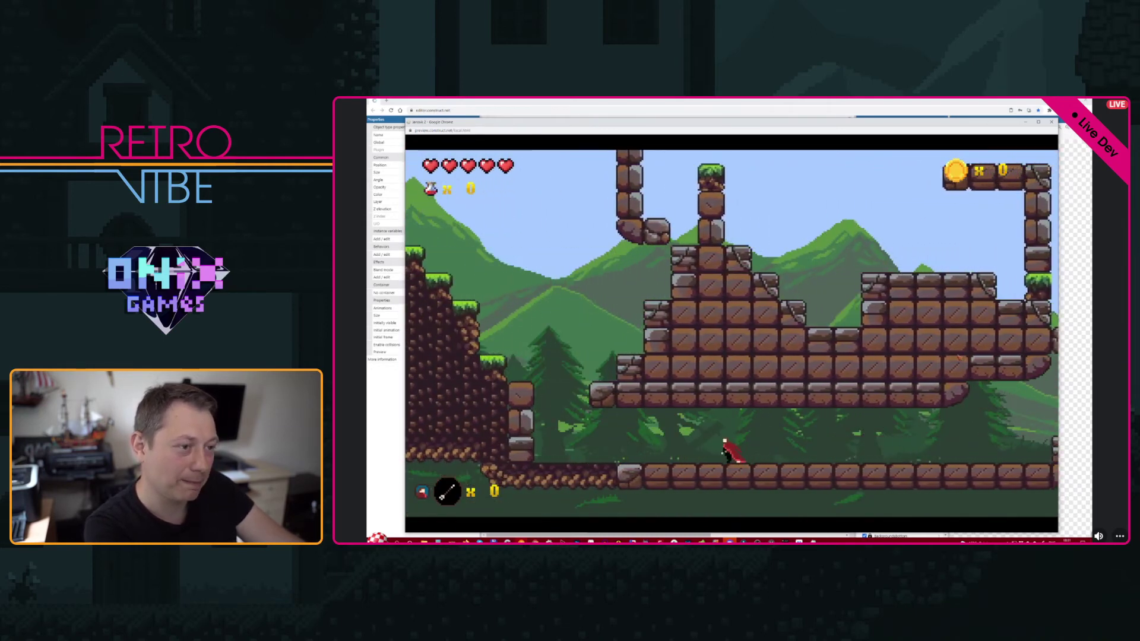
- Playtest the way left over the stepped earth hill and down into the loop's lower left stone basin
key("Left")
key("Up")
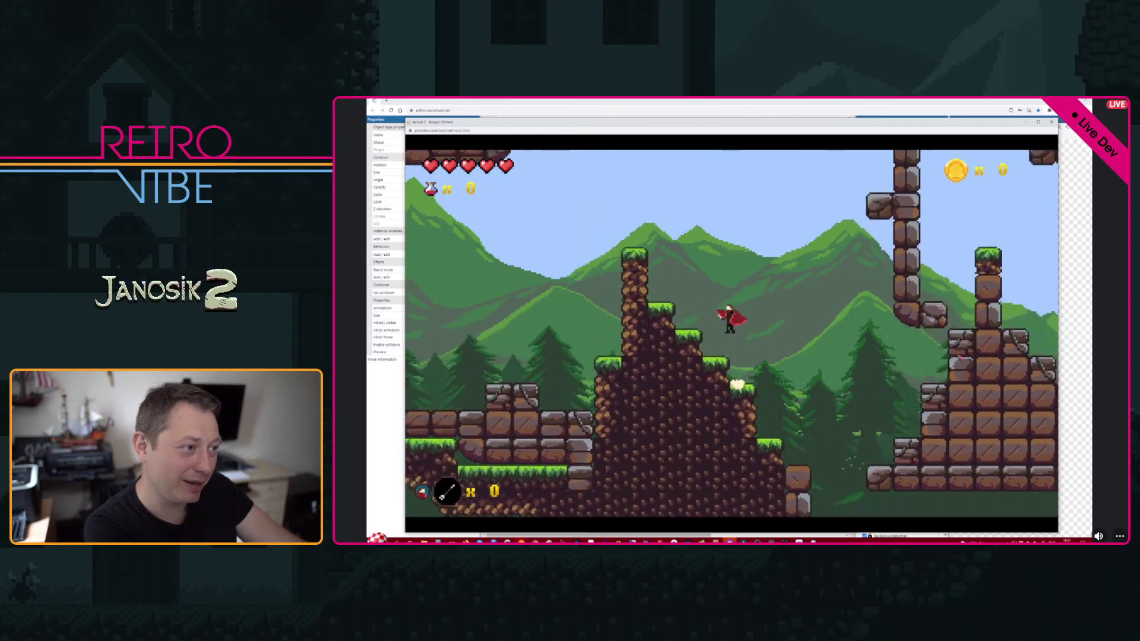
key("Left")
key("Left")
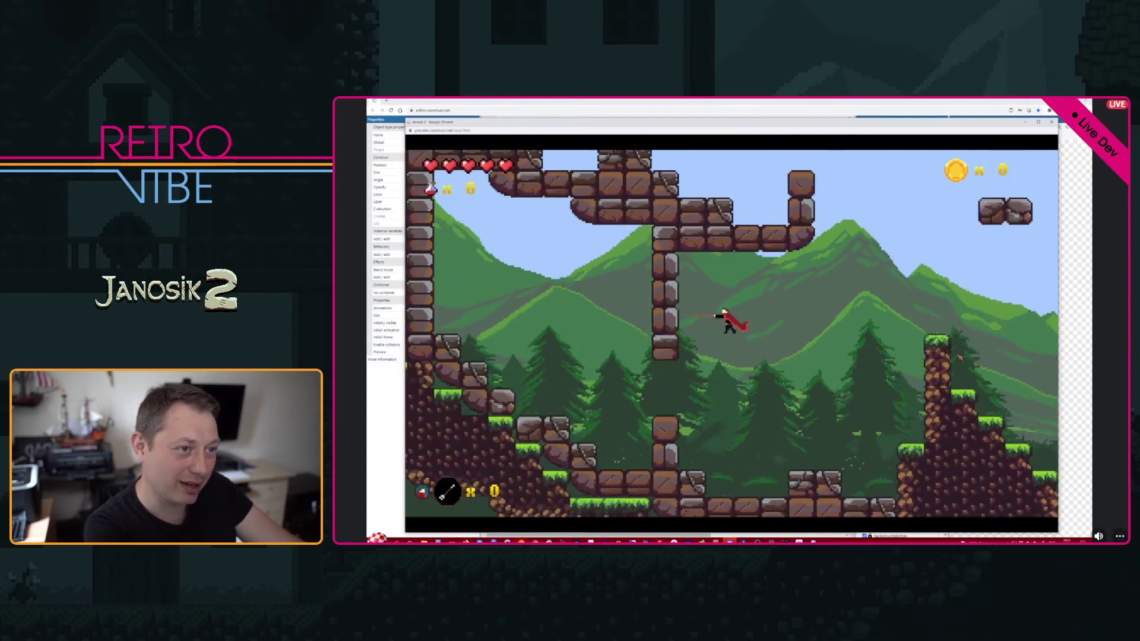
key("Up")
key("Right")
key("Right")
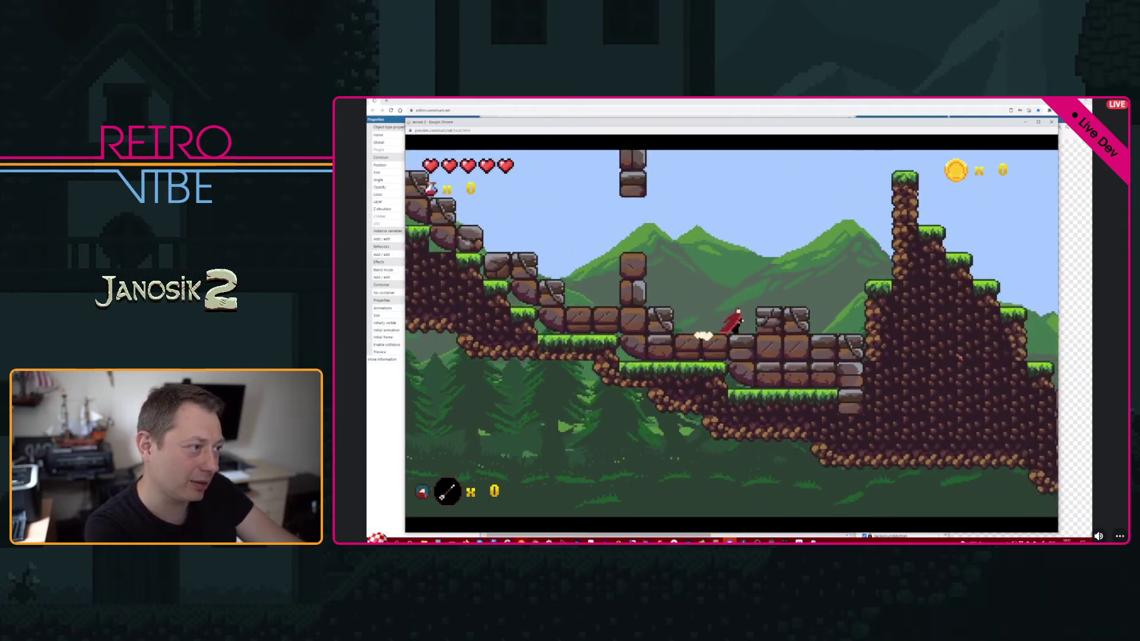
- Test climbing out of the lower left basin to the earth hill's grass-topped peak with jumps and the hook
key("Left")
key("Up")
key("Up")
key("Right")
key("Right")
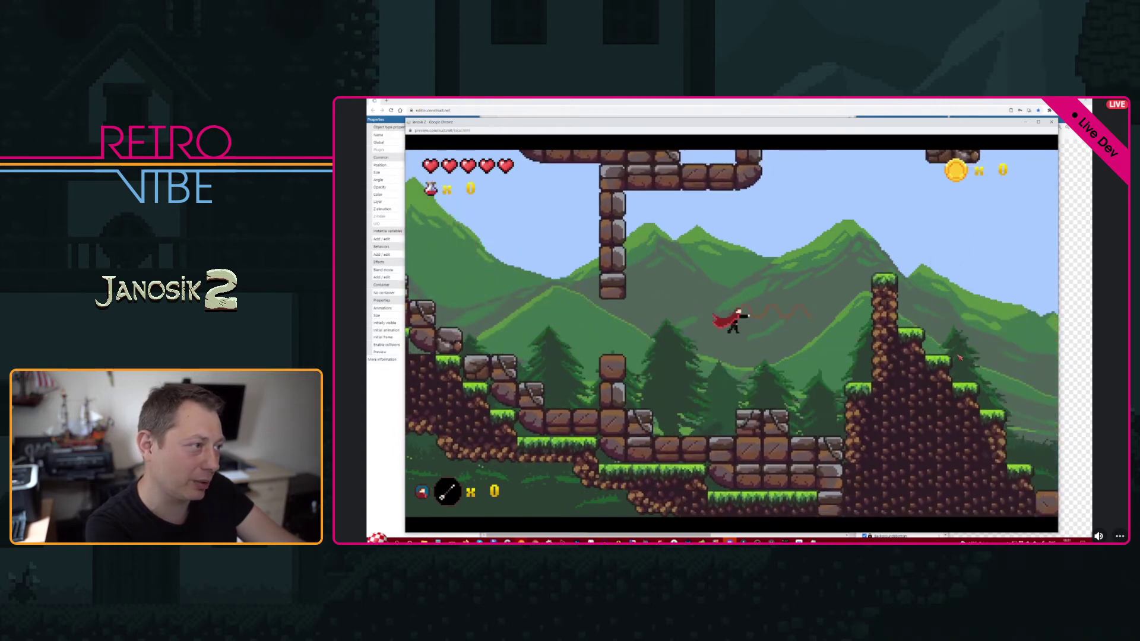
key("Up")
key("Left")
key("Up")
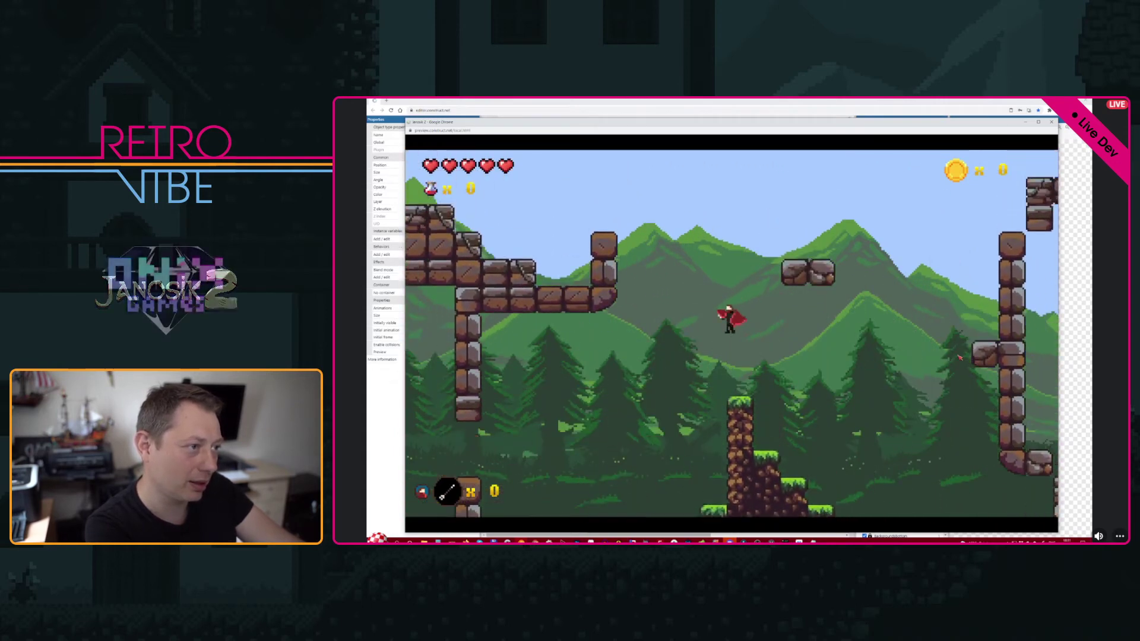
key("Right")
key("Up")
key("Up")
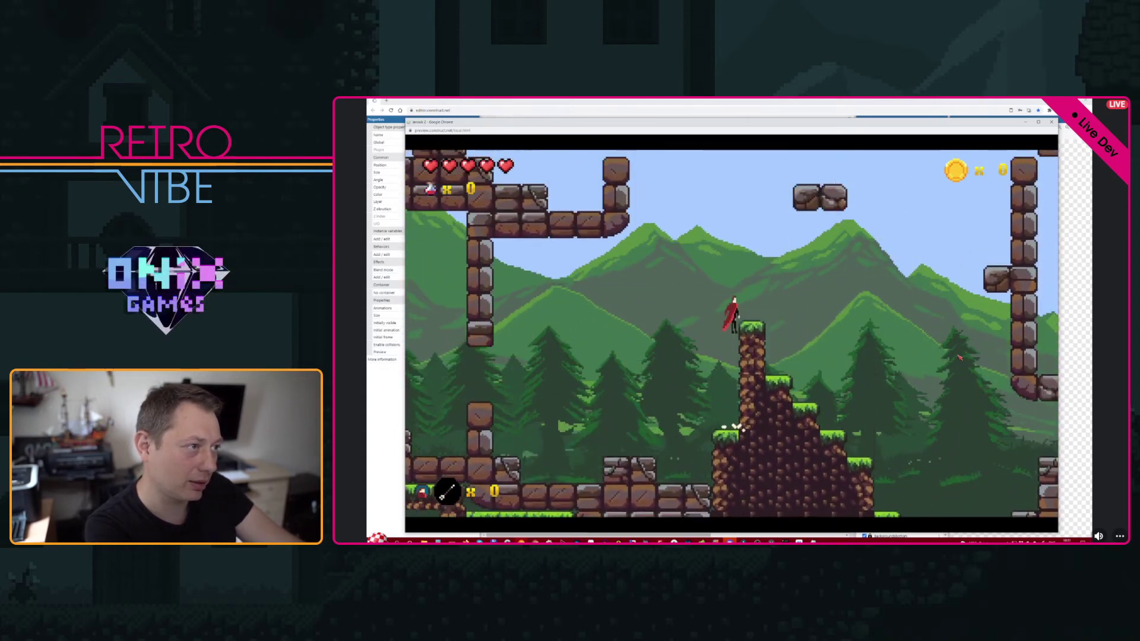
- Test hooking and jumping from the earth hill's peak towards the small floating stone platform
key("Right")
key("Up")
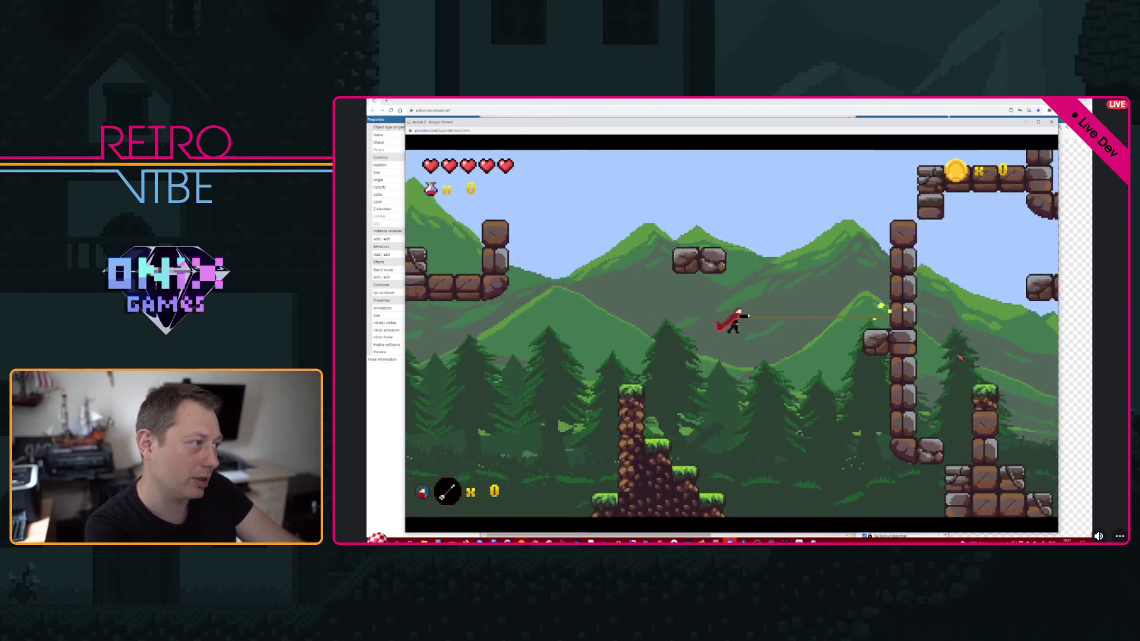
key("Up")
key("Left")
key("Up")
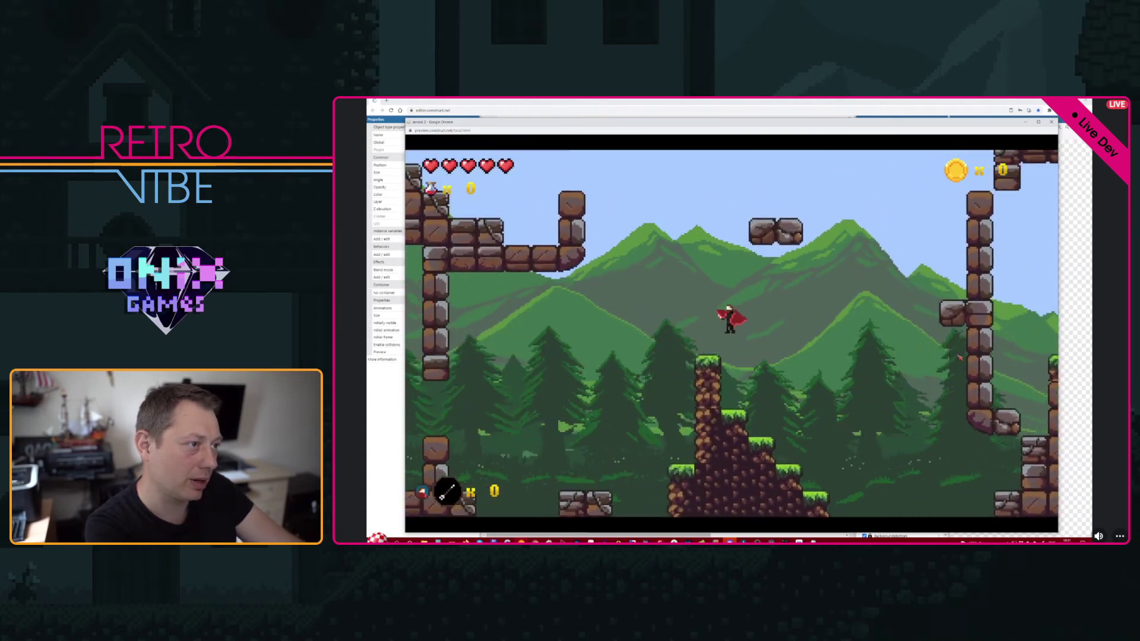
key("Right")
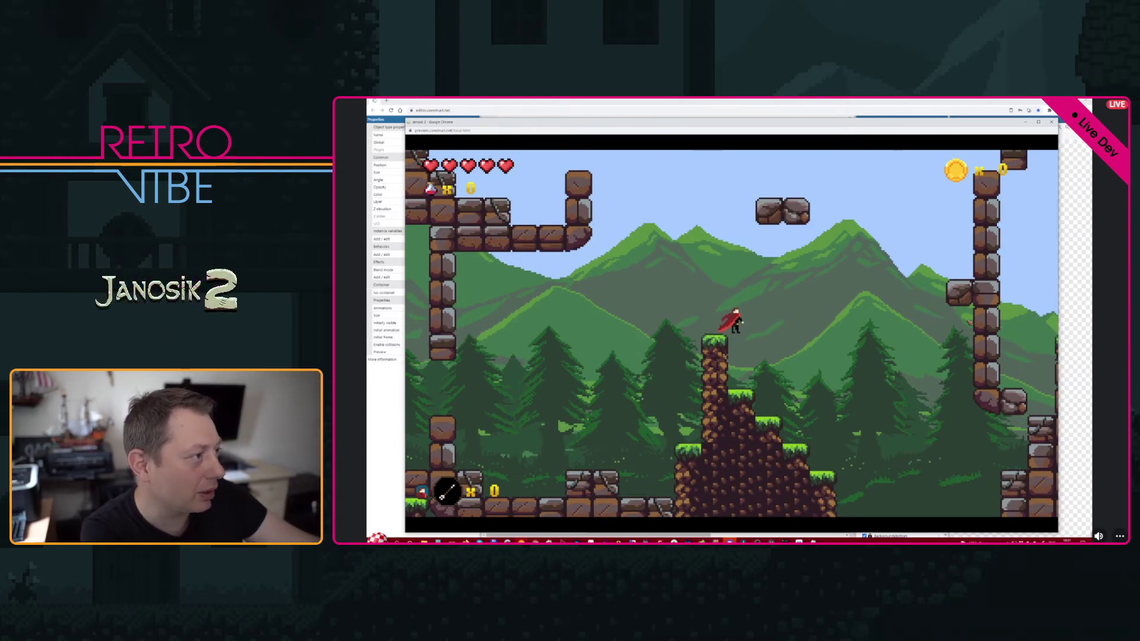
key("Up")
key("Right")
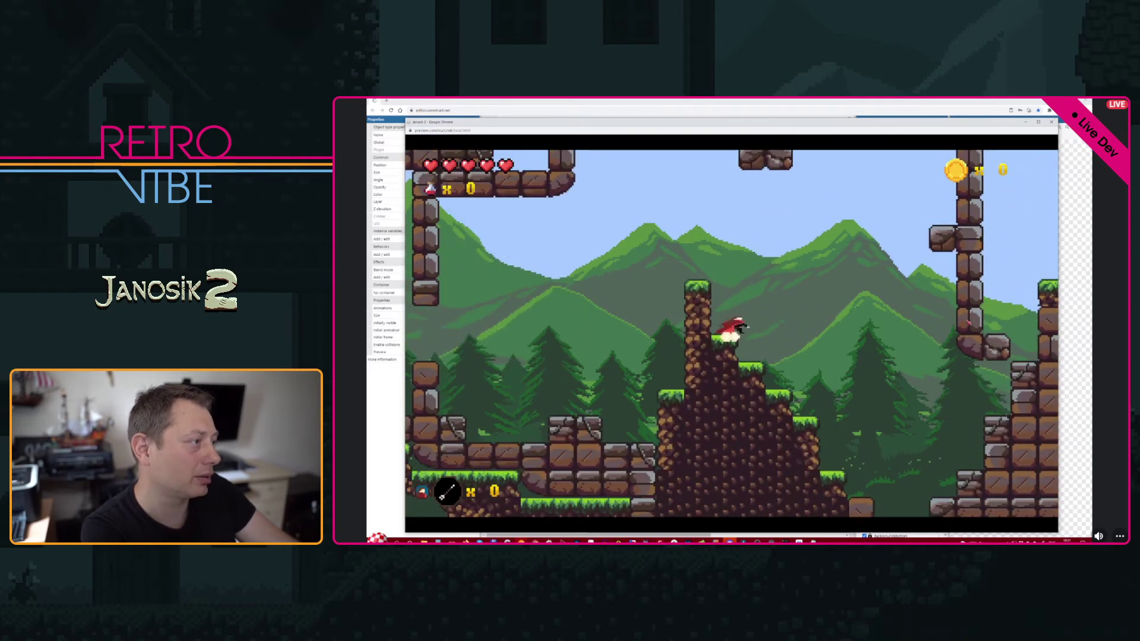
key("Up")
key("Right")
key("Up")
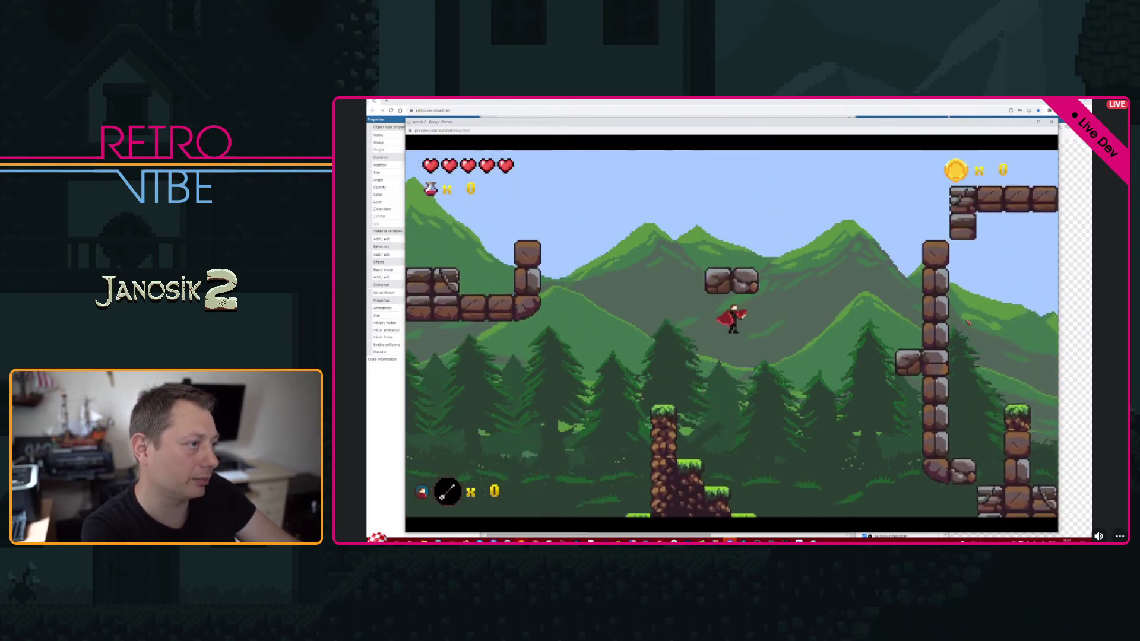
- Take the player above the floating platform and hook left across the gap onto the stepped stone platform
key("Right")
key("Up")
key("Up")
key("Left")
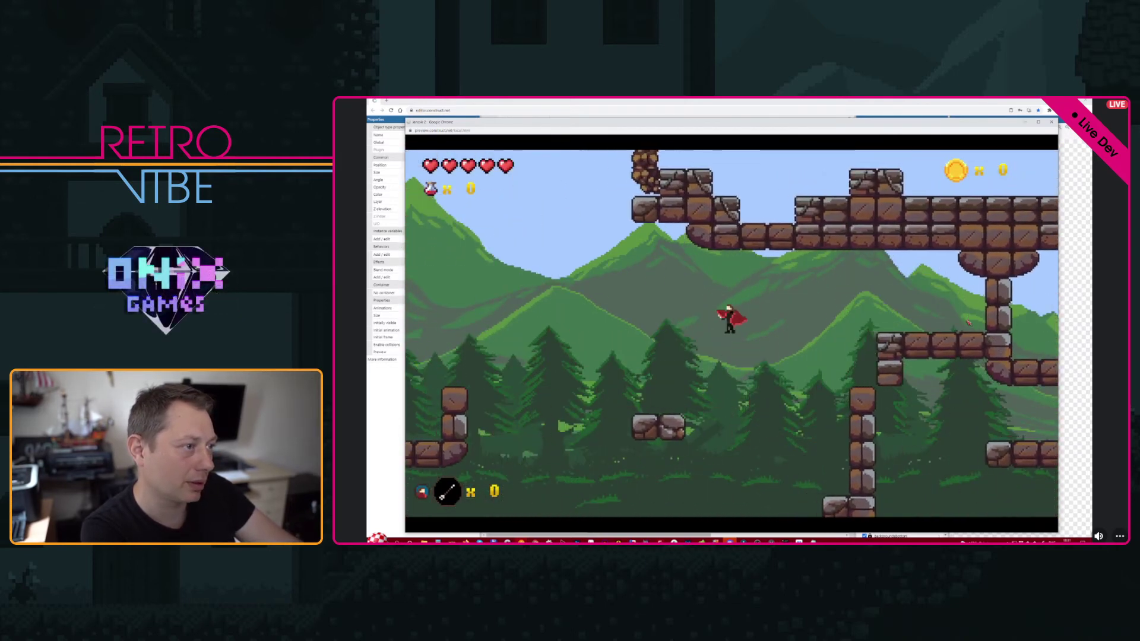
key("Left")
key("Left")
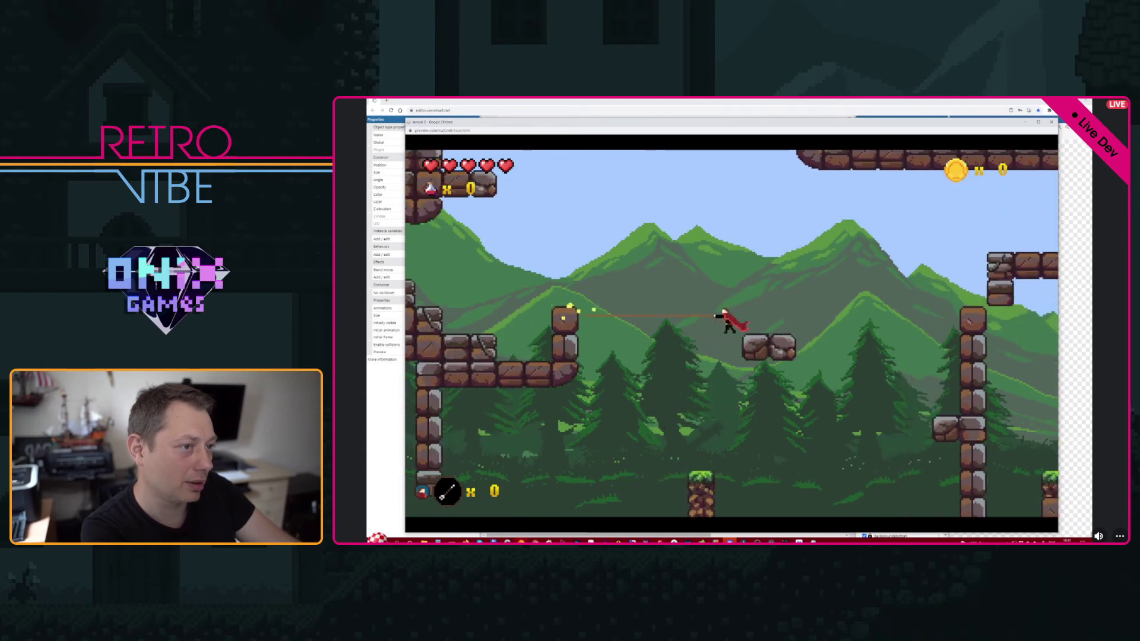
key("Up")
key("Up")
key("Left")
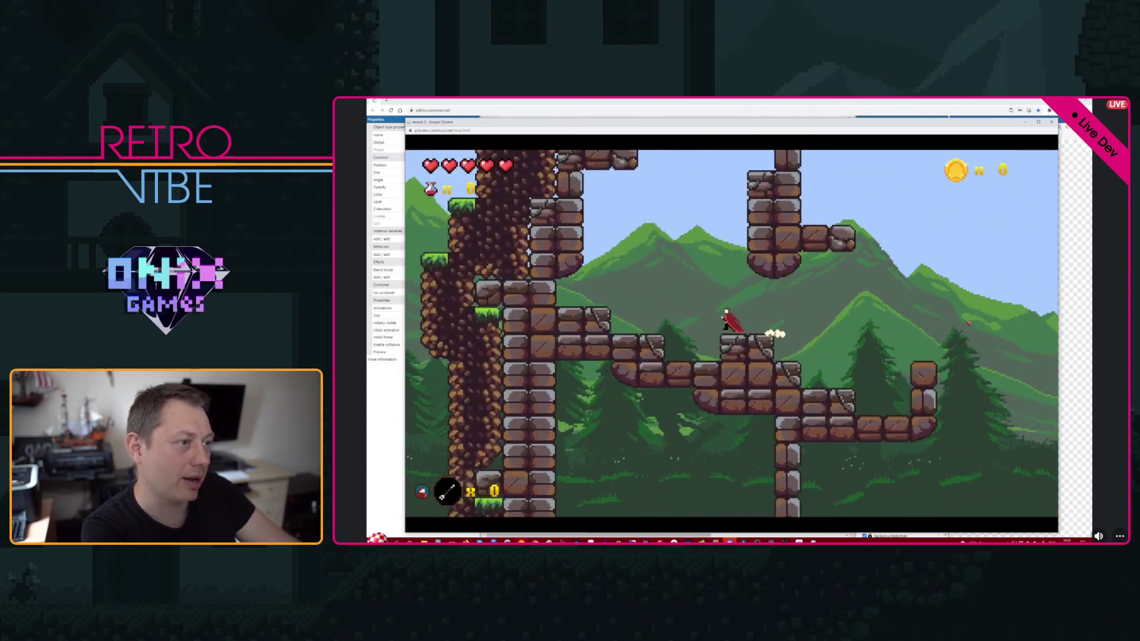
- Test jumping up the gap between the left stone wall and the hanging pillar above the stepped platform
key("Up")
key("Right")
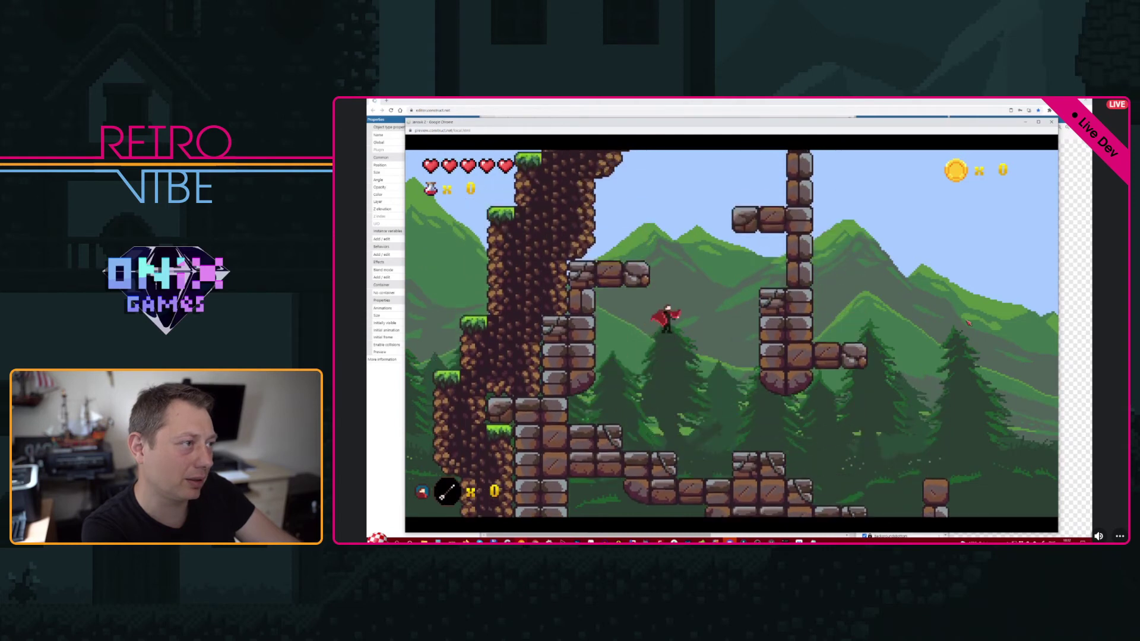
key("Up")
key("Left")
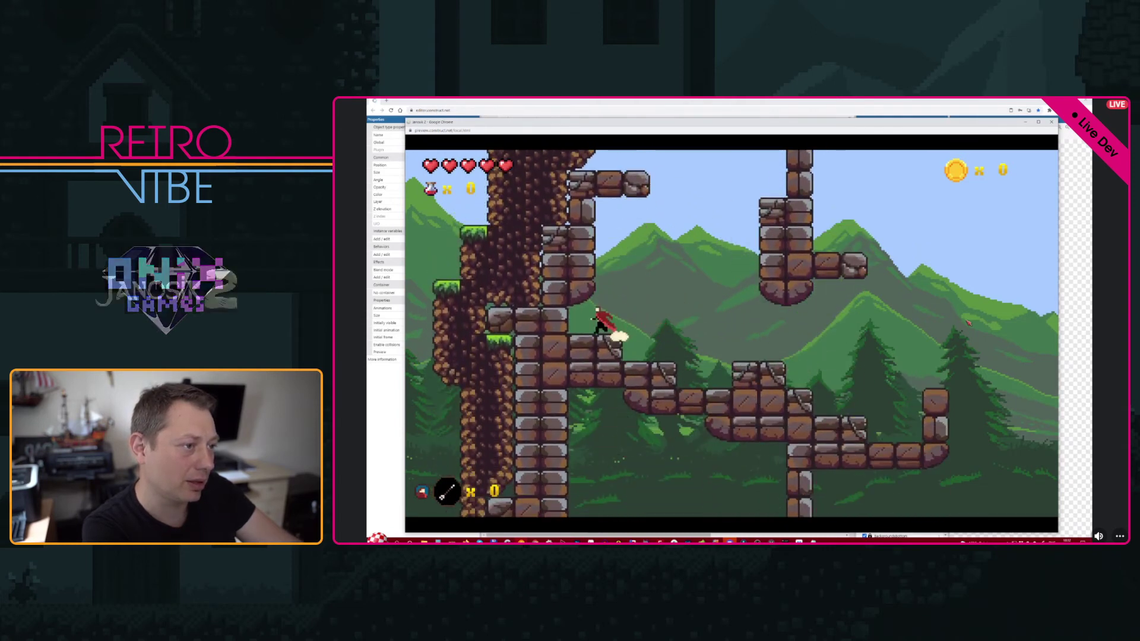
key("Right")
key("Up")
key("space")
key("Right")
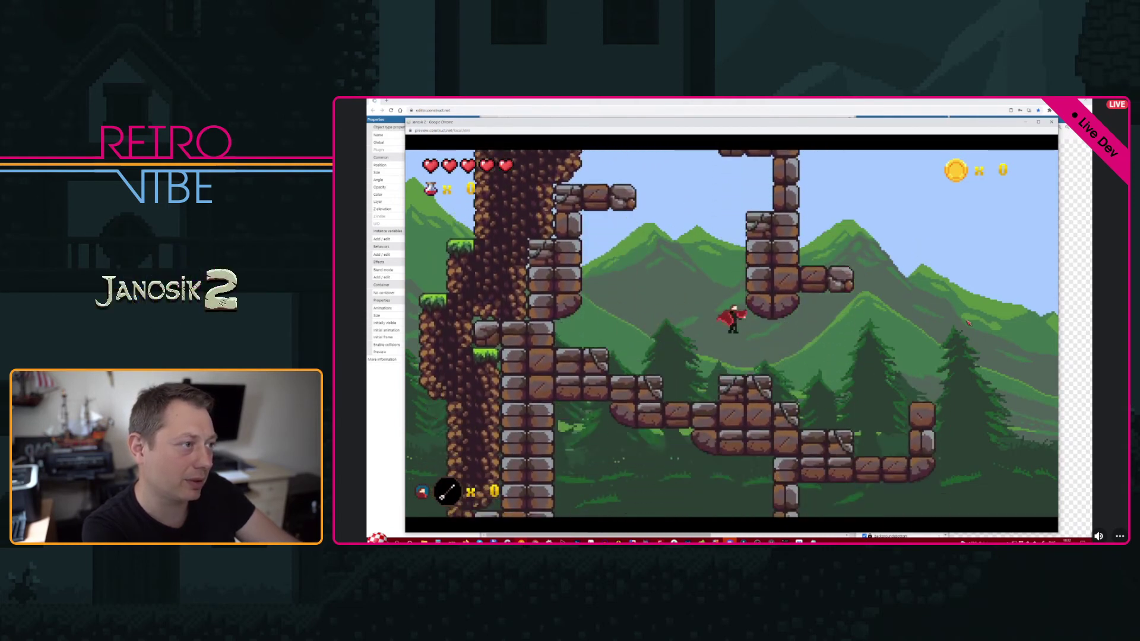
key("Up")
key("Left")
key("Right")
key("Up")
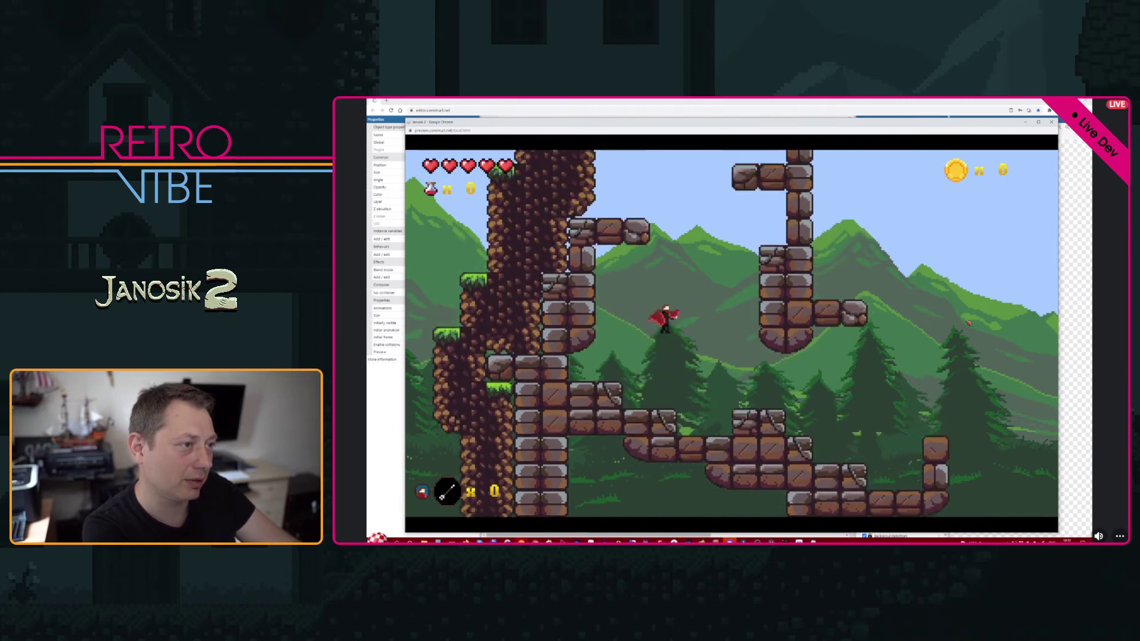
key("Right")
key("Up")
key("Left")
key("Left")
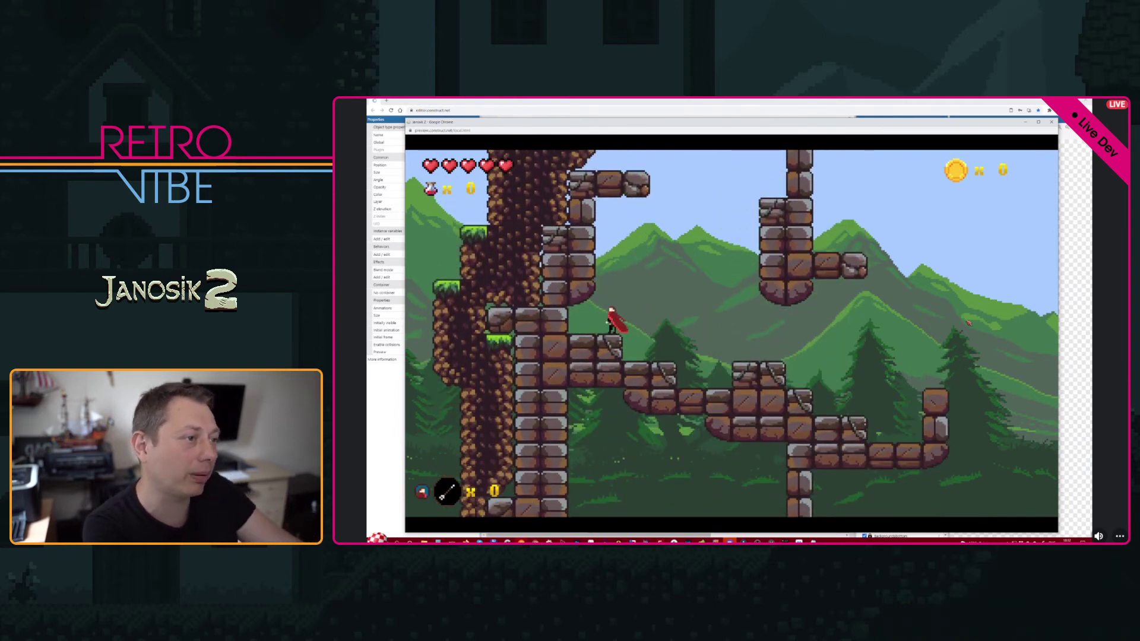
- Playtest the way back right off the stepped platform, over its short end column and onto the earth hill
key("Right")
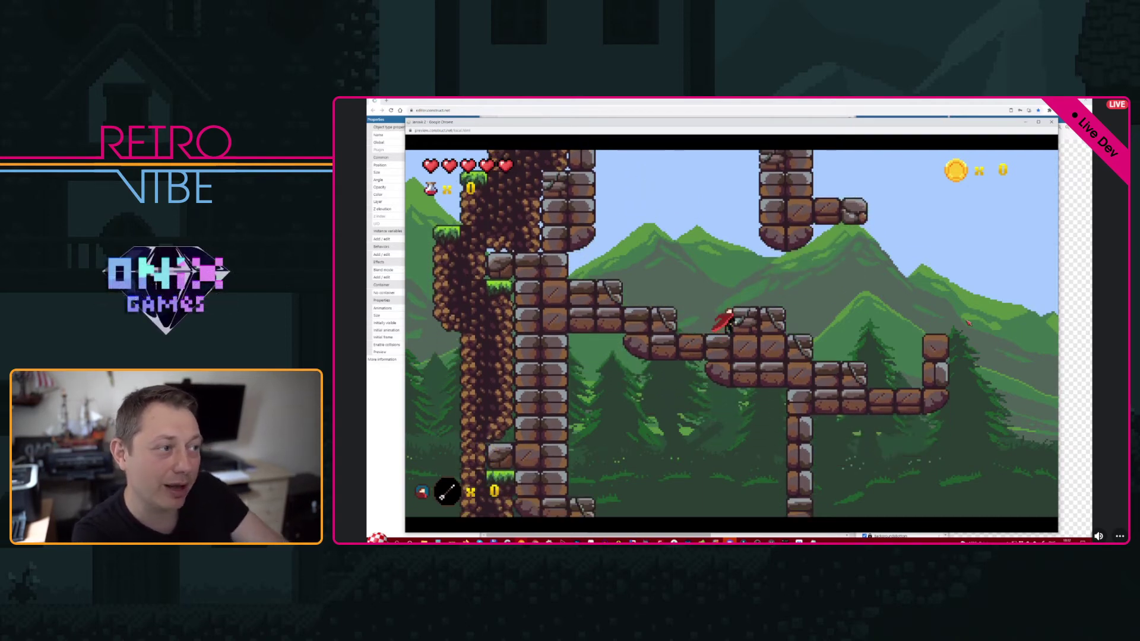
key("Right")
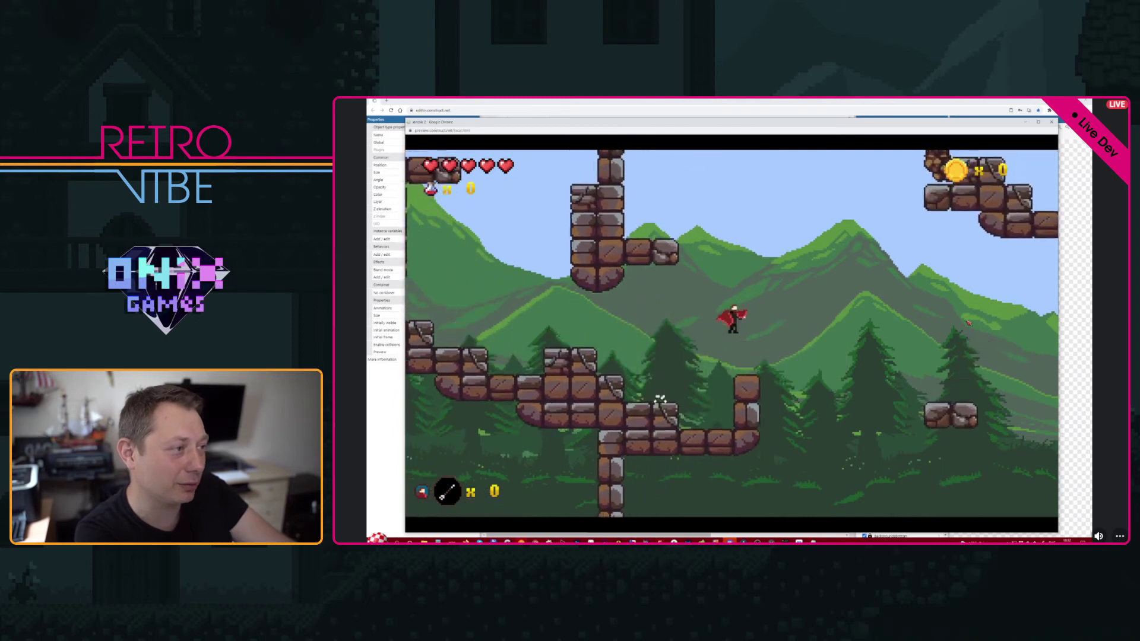
key("Up")
key("Right")
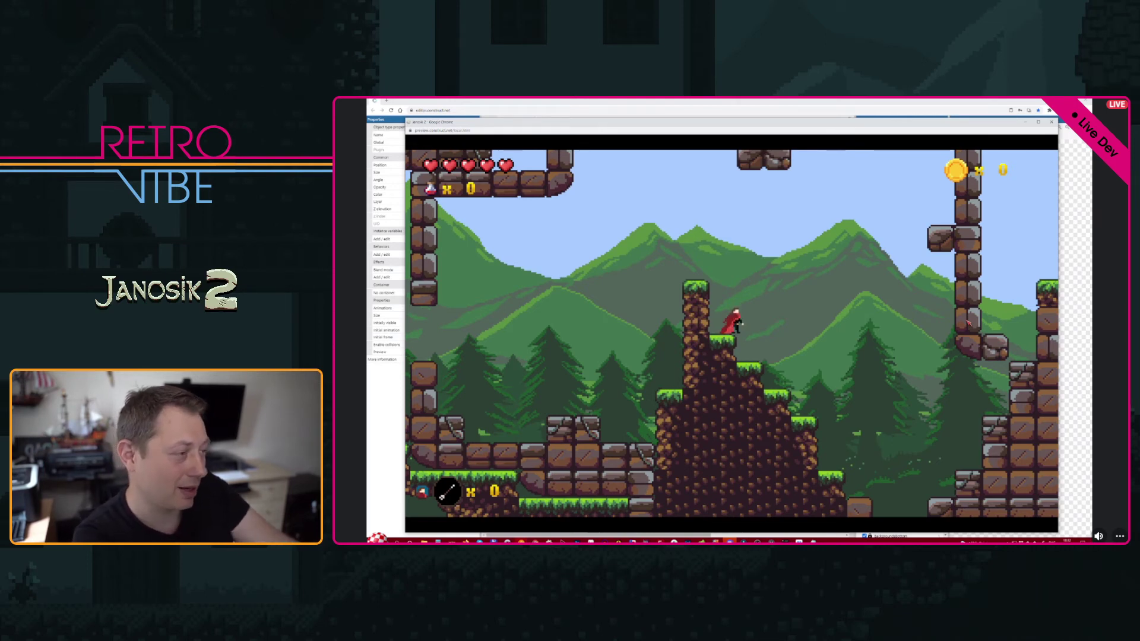
- Test jumping onto the earth hill's peak and hooking right across the gap to the top of the tall stone column
key("space")
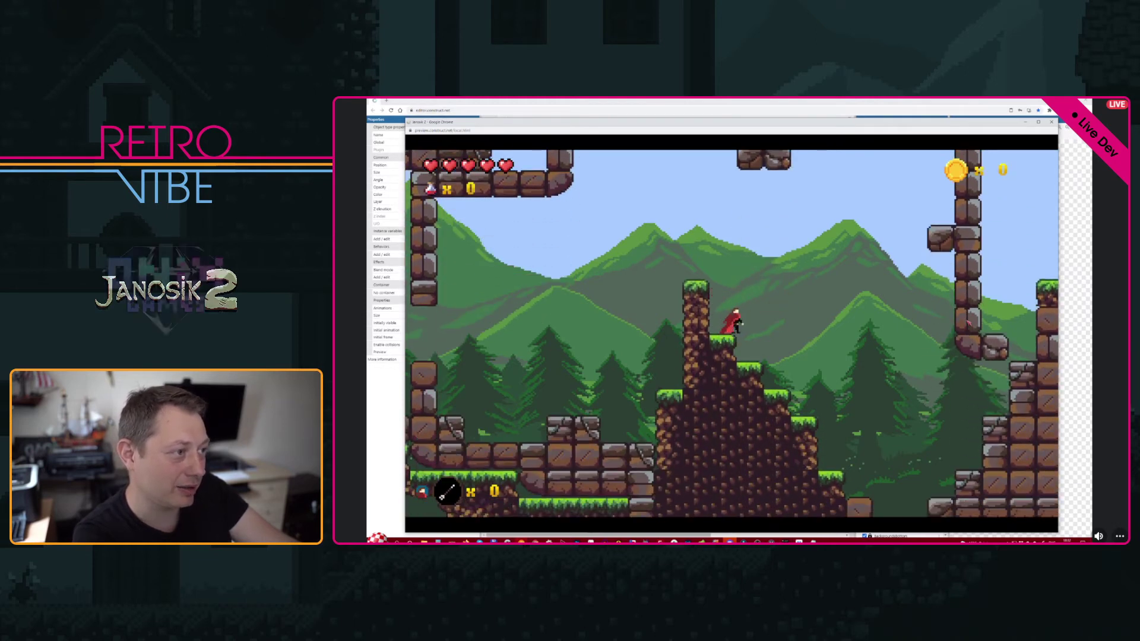
key("space")
key("Left")
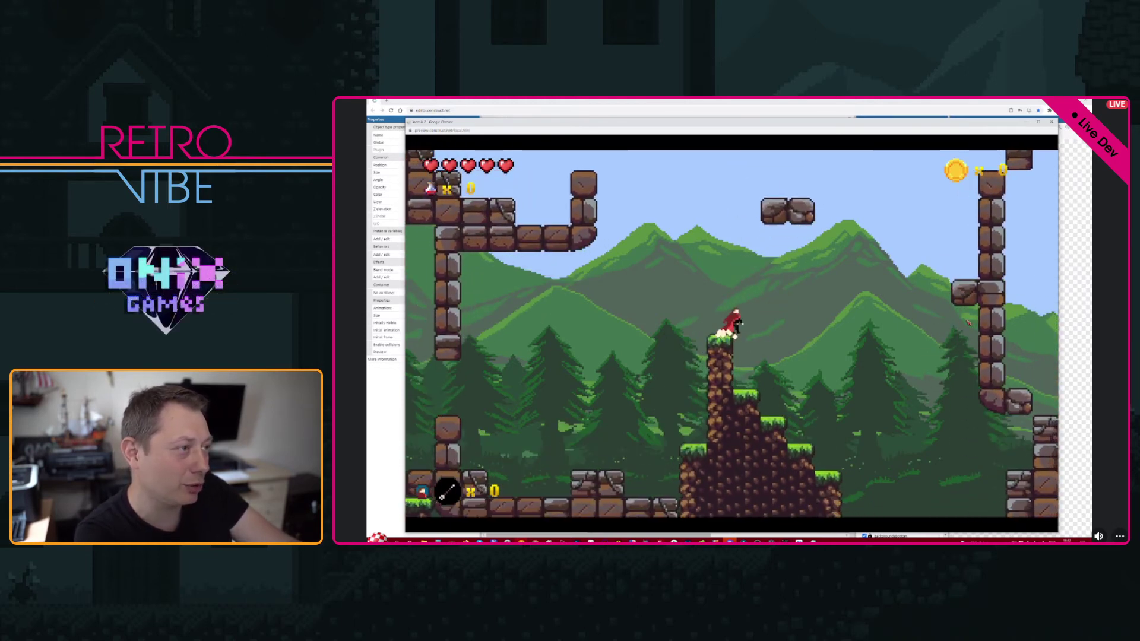
key("space")
key("Right")
key("x")
key("space")
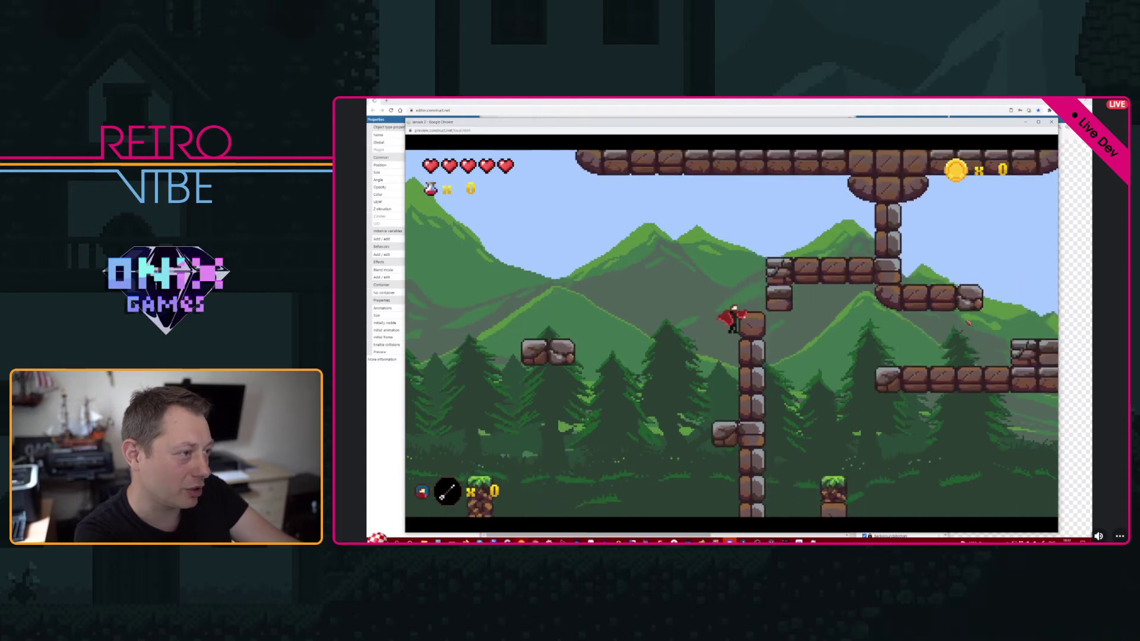
- Playtest jumping from the tall column over the stone ledge above it and hooking left back across the gap
key("space")
key("Right")
key("space")
key("space")
key("Left")
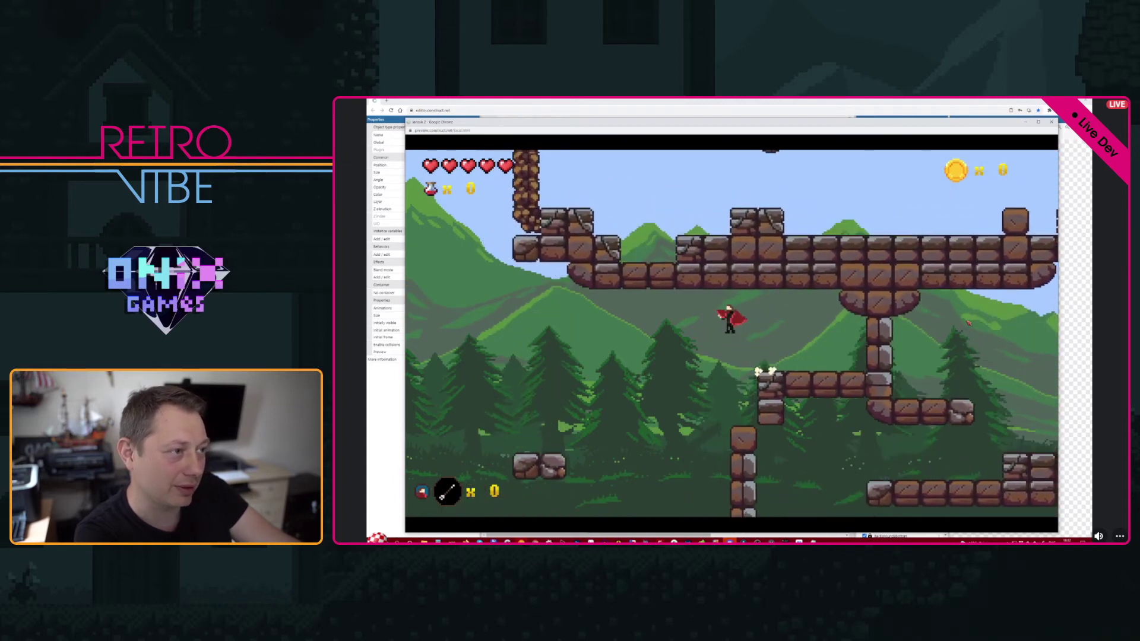
key("space")
key("Left")
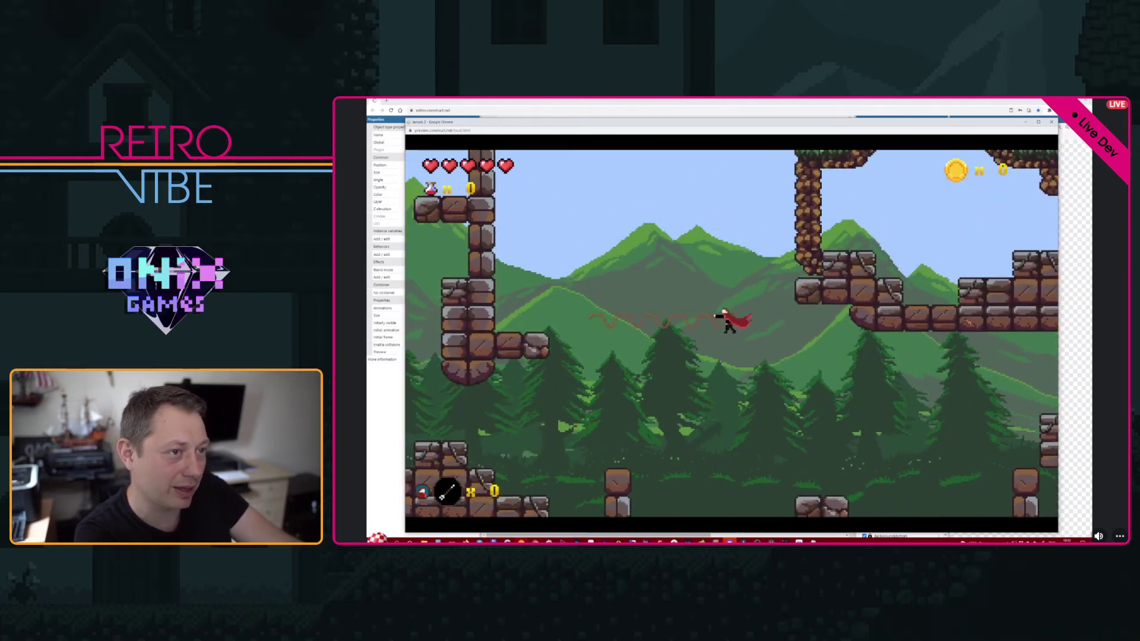
- Test the route between the stepped platform's end column, the hanging pillar's ledge and the earth hill, and close the preview
key("space")
key("Right")
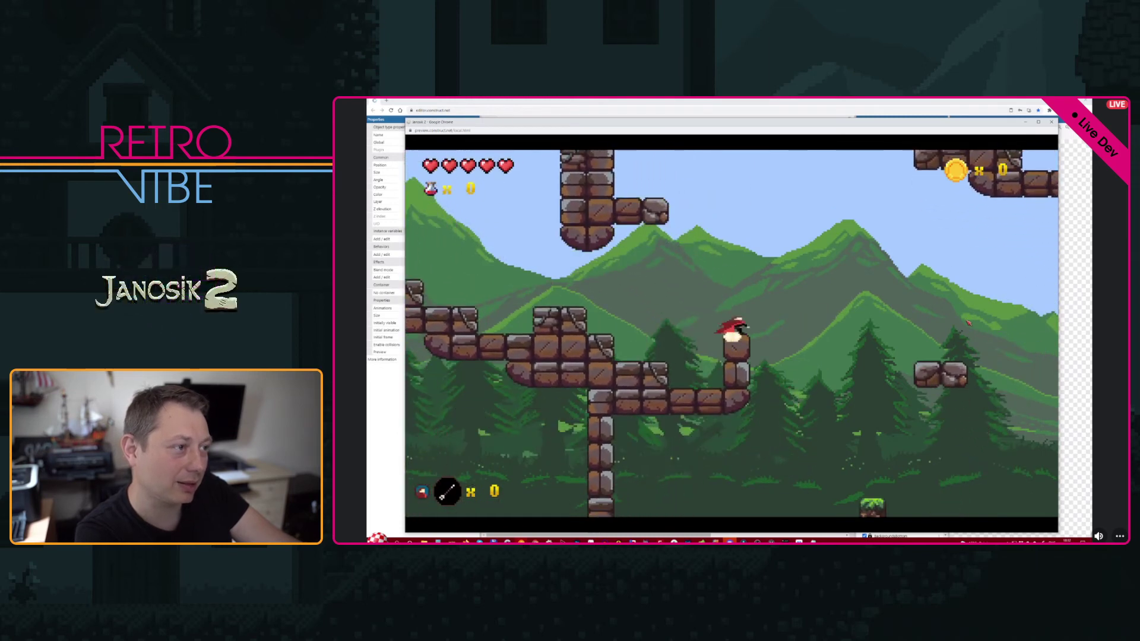
key("space")
key("Left")
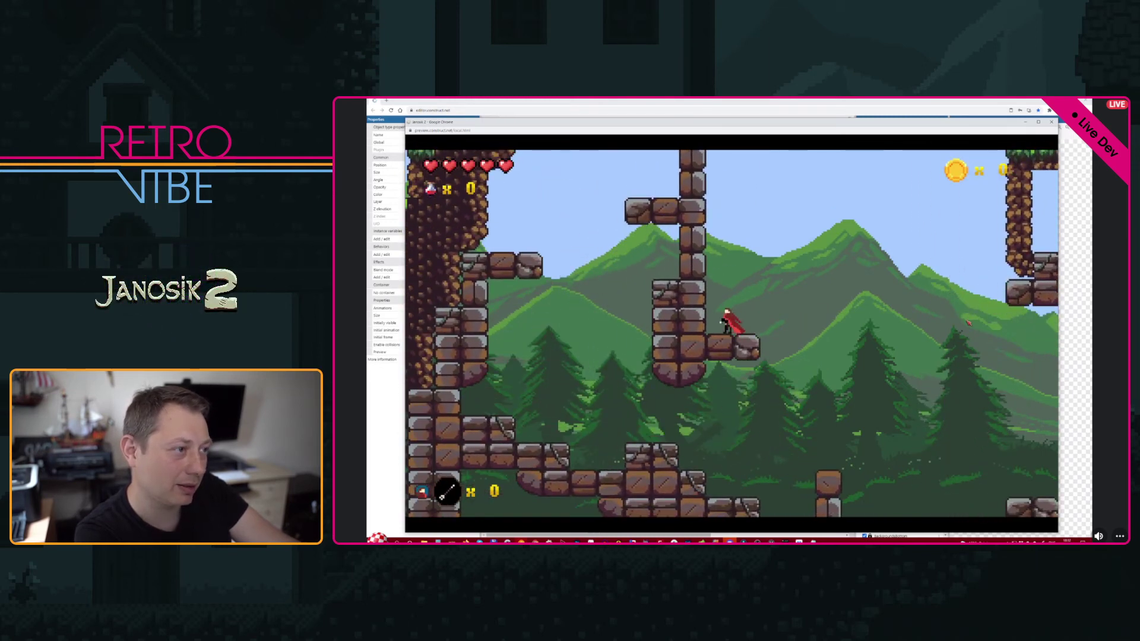
key("Right")
key("space")
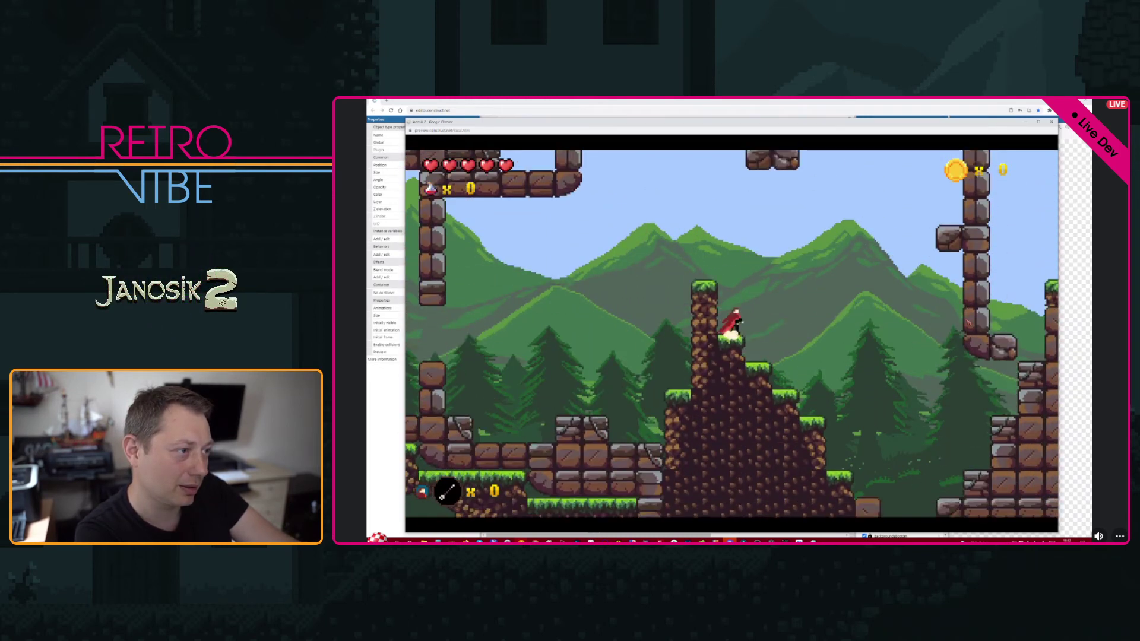
left_click(1052, 122)
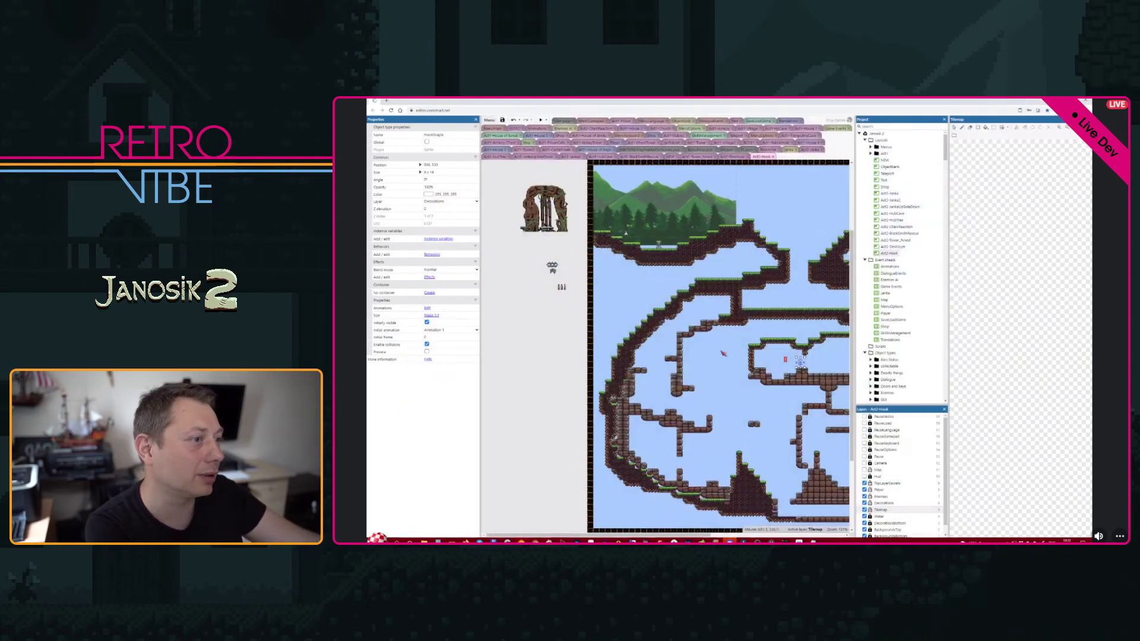
- Extend the tall column's small side ledge with a stone tile and add a short stone column to the small floating platform's left end
scroll(711, 420, "up", 5, "ctrl")
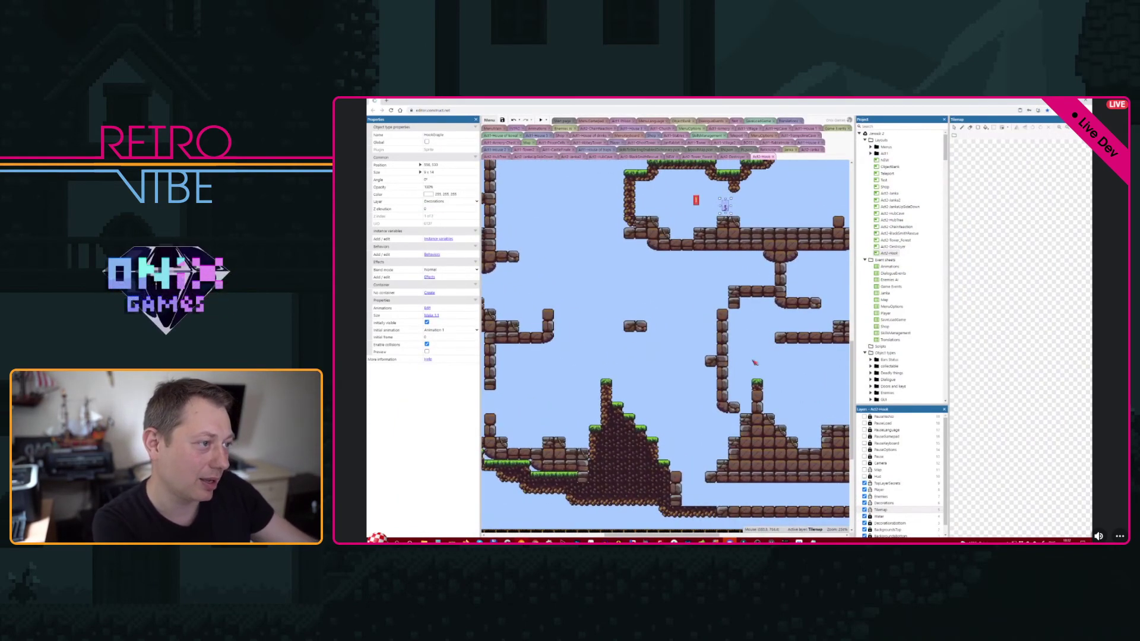
left_click(712, 393)
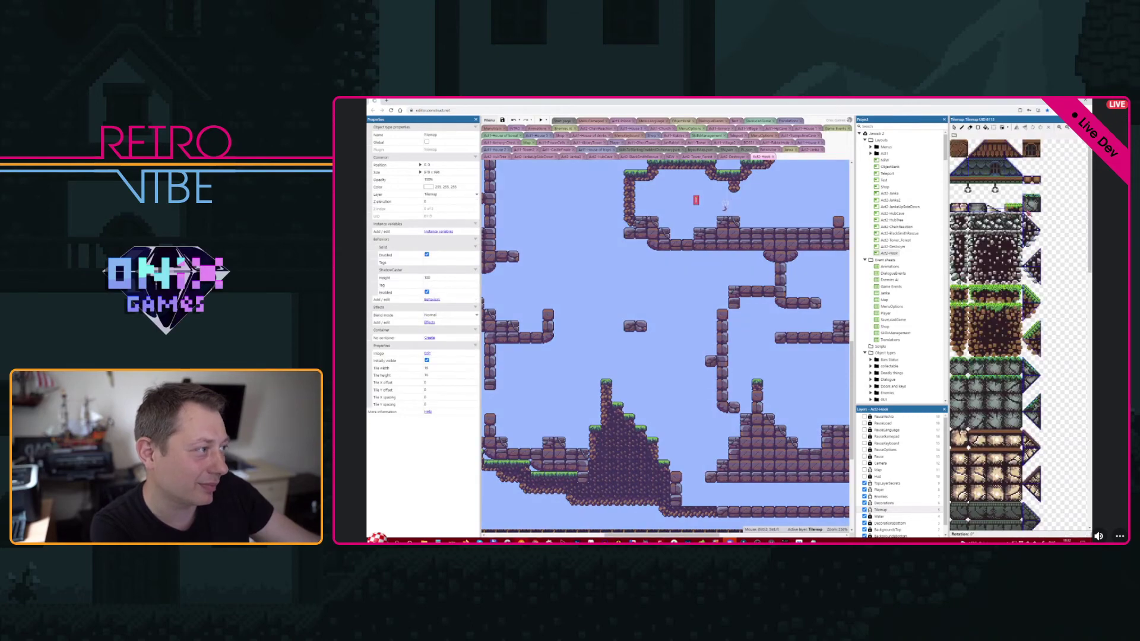
left_click(962, 128)
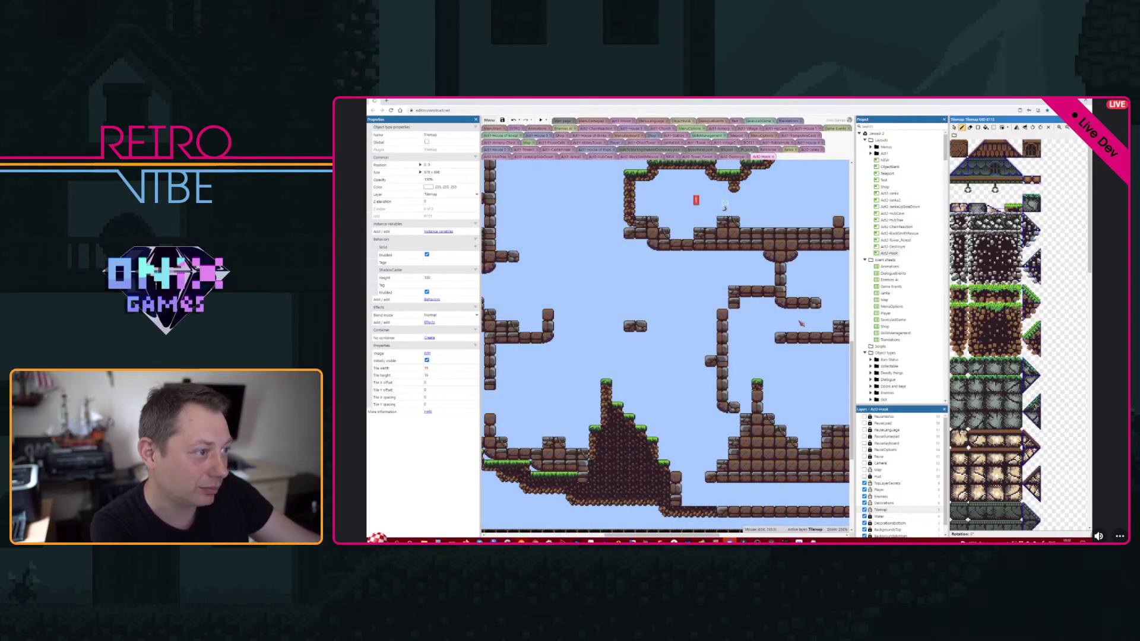
scroll(1003, 416, "down", 10)
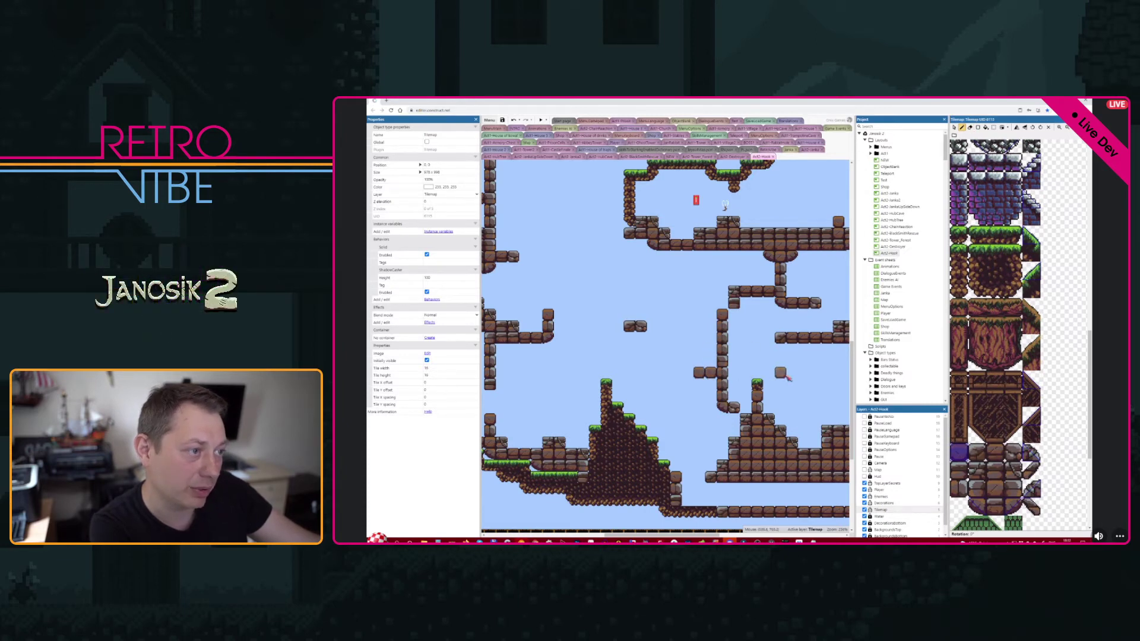
scroll(731, 412, "left", 2)
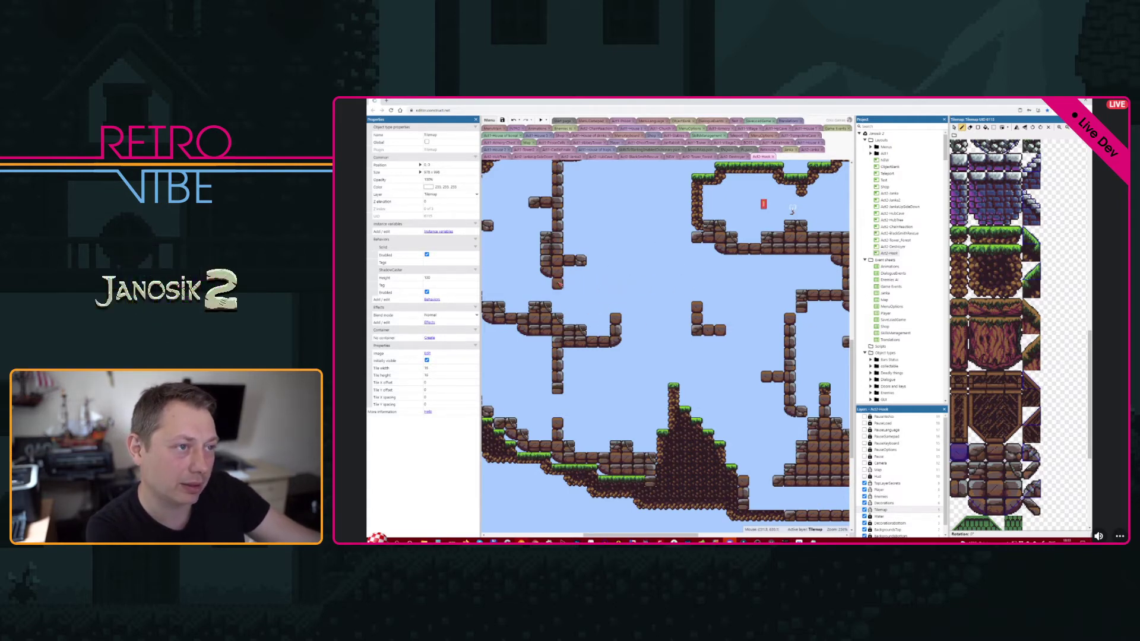
- Thicken the lower-left corner of the central chamber with stone tiles and repaint its grassy left wall and roof as stone
middle_click_drag(758, 294, 731, 353)
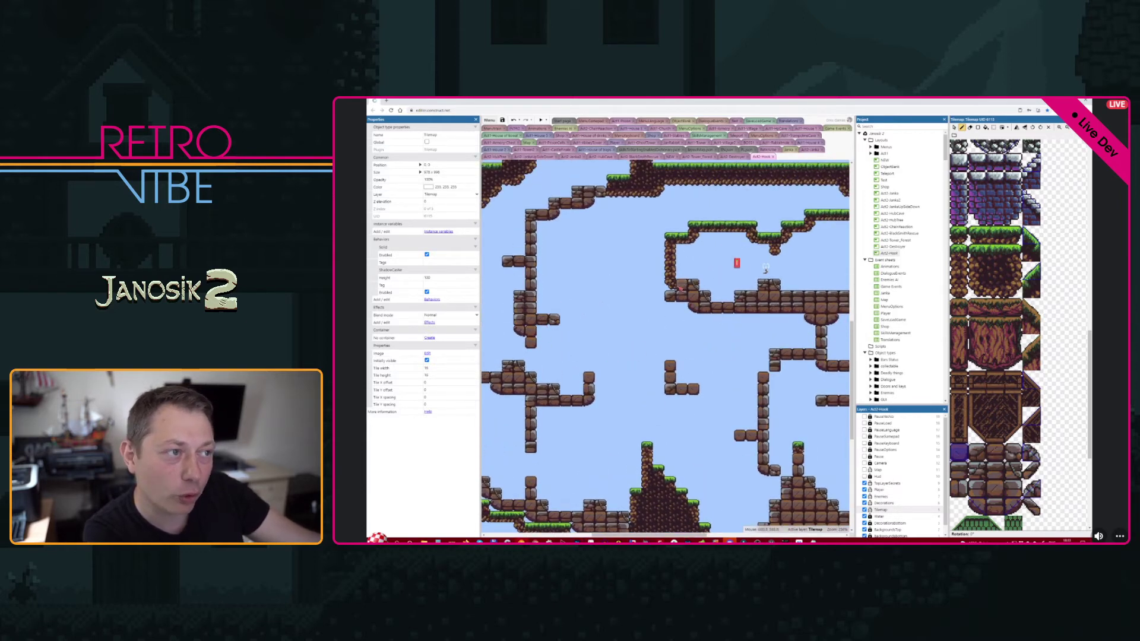
left_click_drag(664, 293, 669, 290)
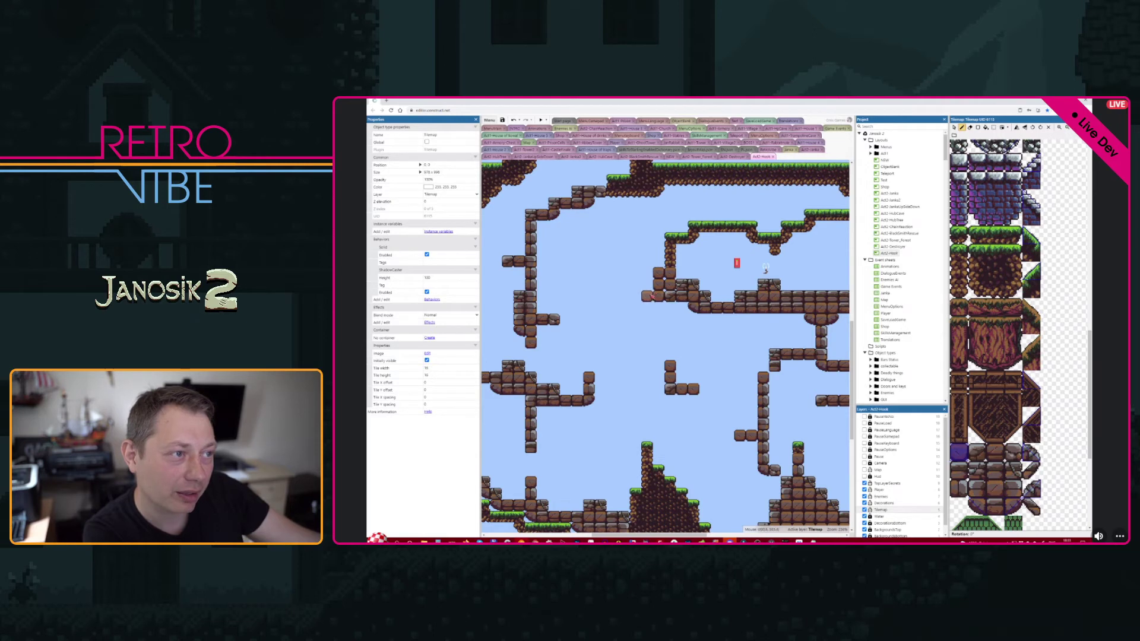
middle_click_drag(665, 282, 607, 326)
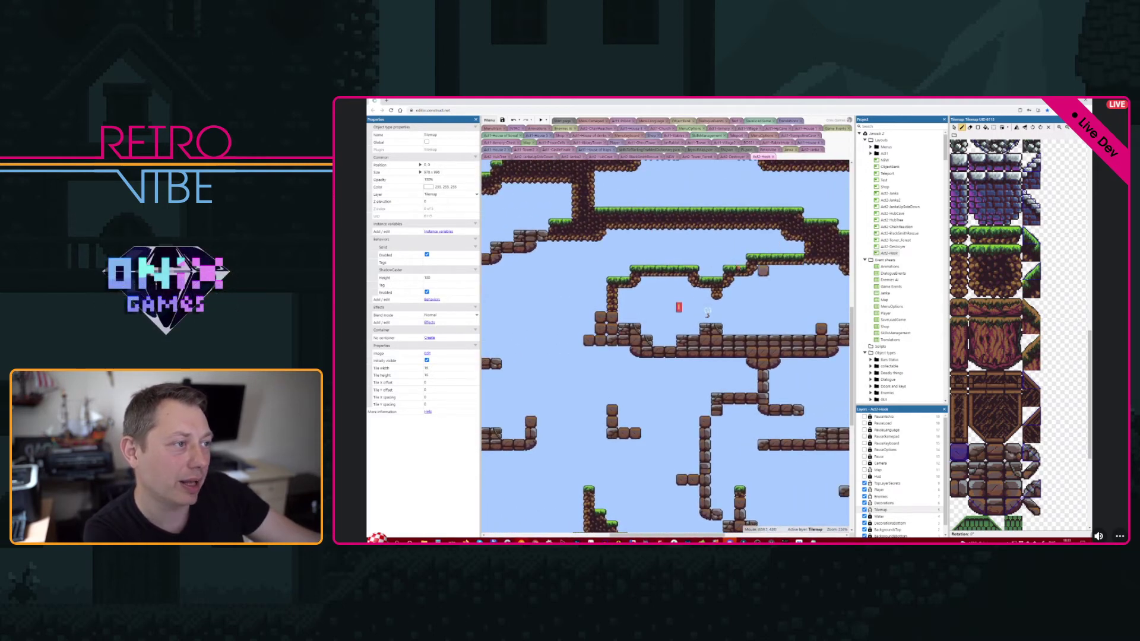
mouse_move(612, 308)
left_mouse_down()
mouse_move(611, 282)
mouse_move(689, 270)
mouse_move(718, 291)
mouse_move(797, 257)
left_mouse_up()
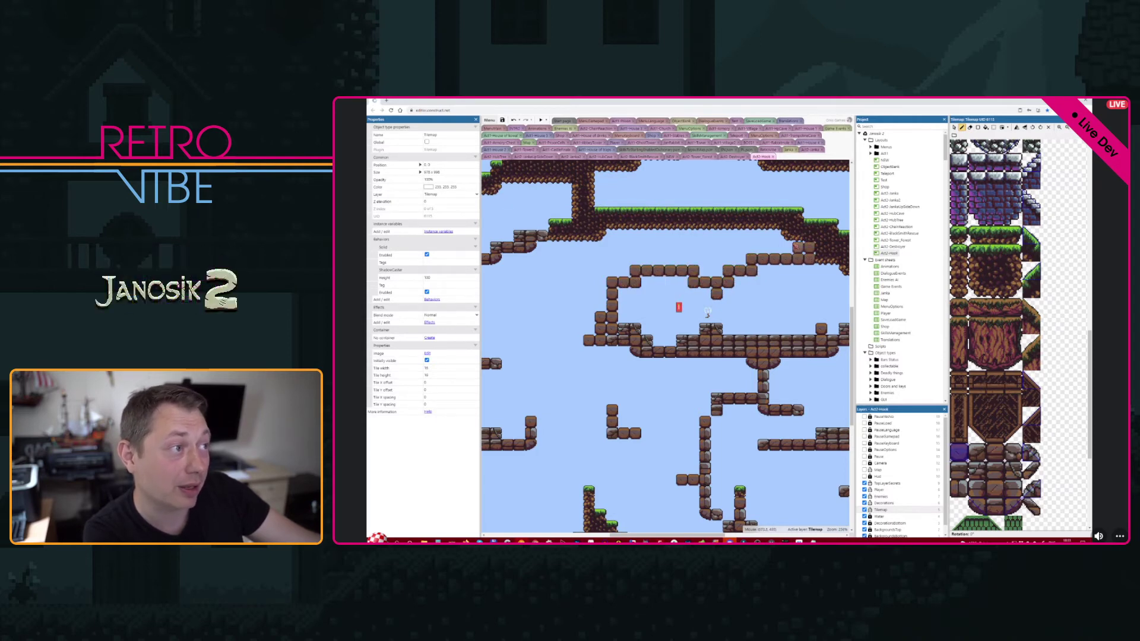
- Erase the earth pillar joining the outer loop to the inner terrain and place stone tiles where its ends were
scroll(707, 313, "up", 10)
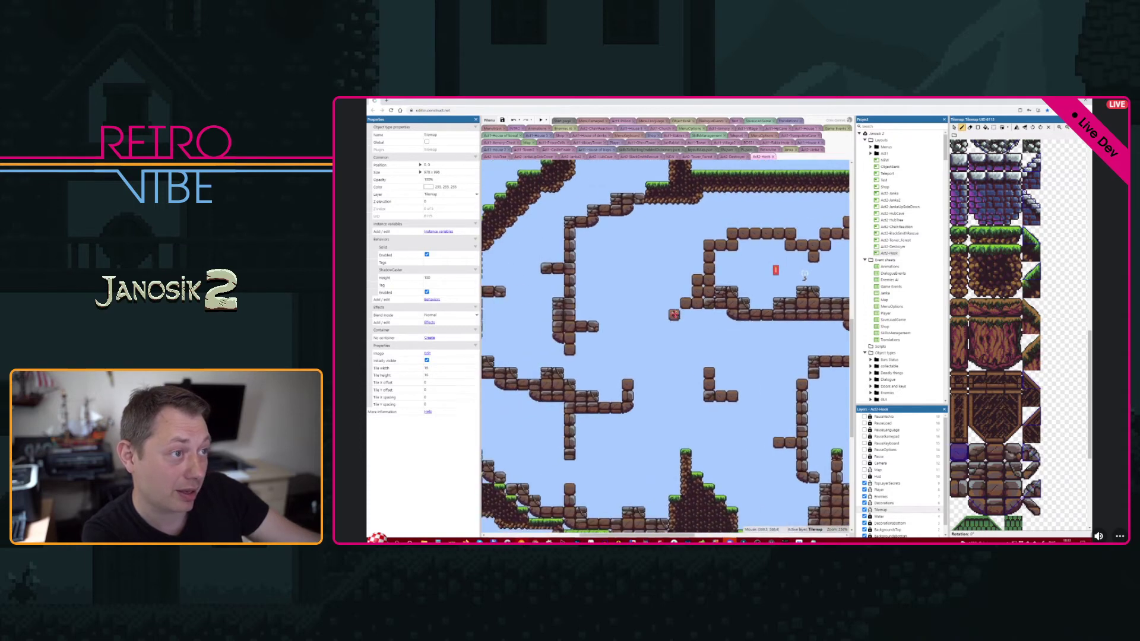
scroll(737, 335, "right", 3)
scroll(737, 336, "up", 1)
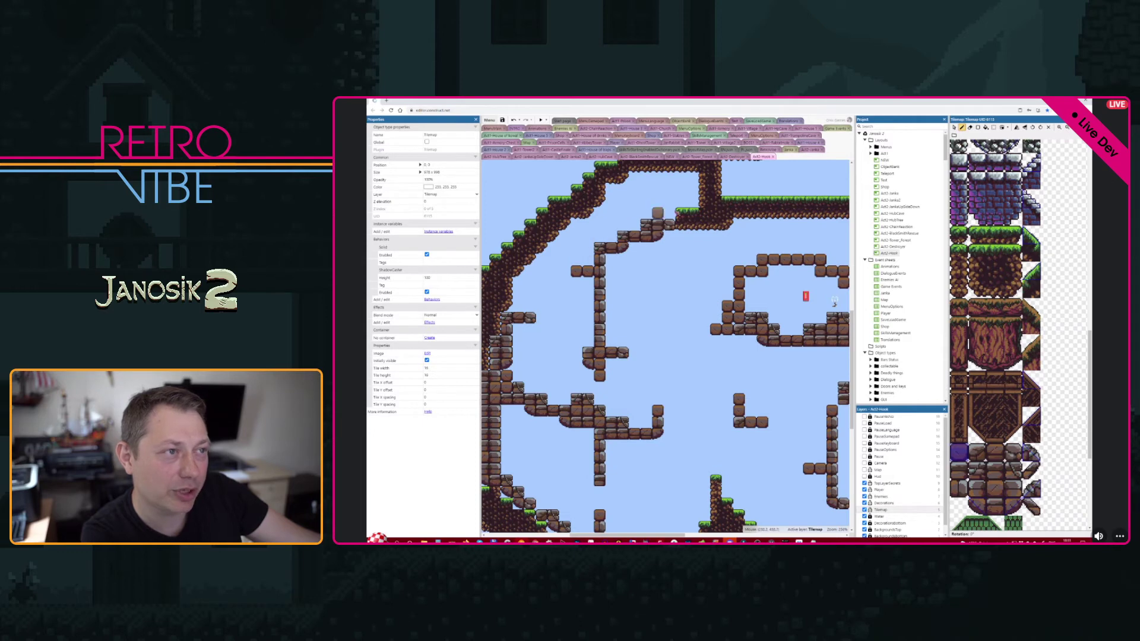
scroll(754, 205, "up", 4)
left_click(631, 305)
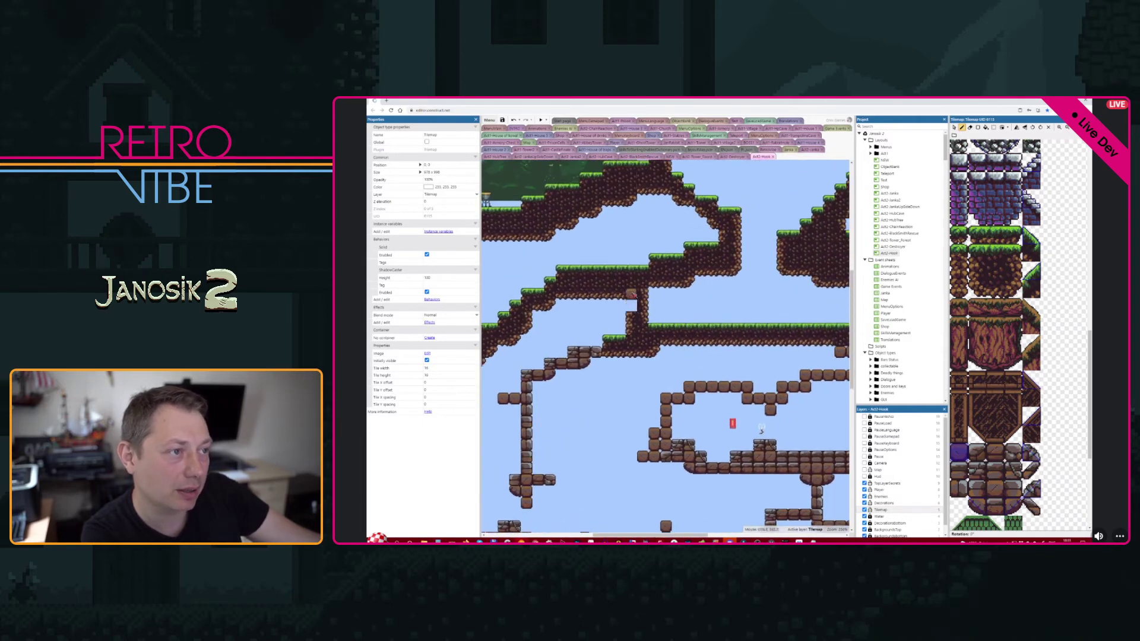
left_click_drag(637, 296, 642, 296)
right_click_drag(641, 318, 641, 309)
- Examine the whole level layout, from the inner stone platforms to the opening between the two upper earth hills
scroll(634, 370, "down", 5, "ctrl")
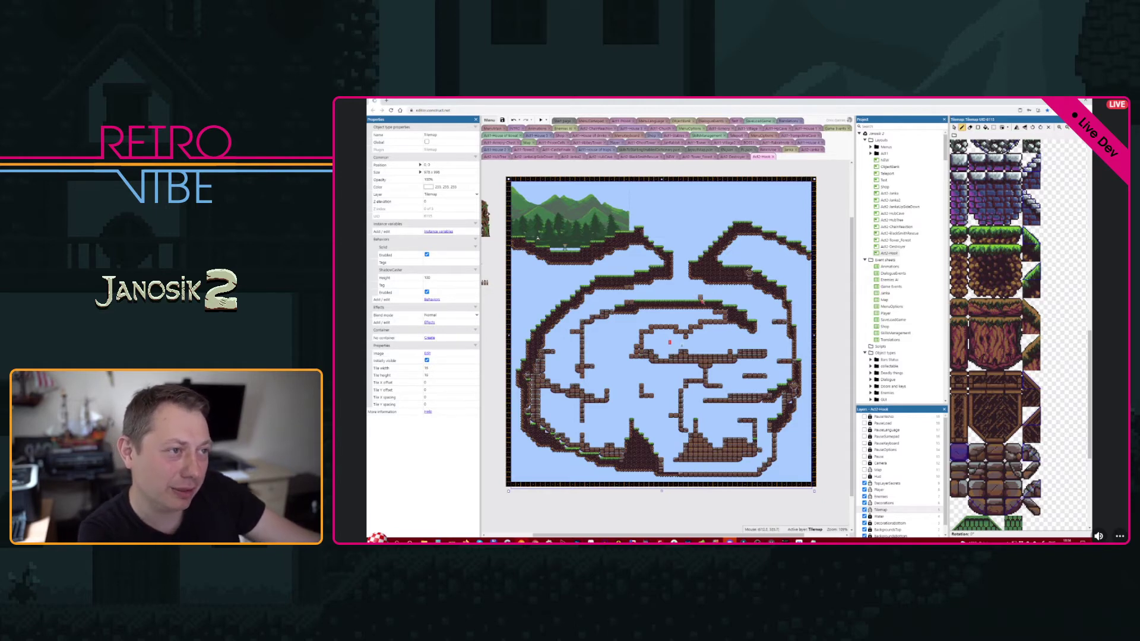
middle_click_drag(667, 348, 705, 305)
scroll(653, 391, "up", 4, "ctrl")
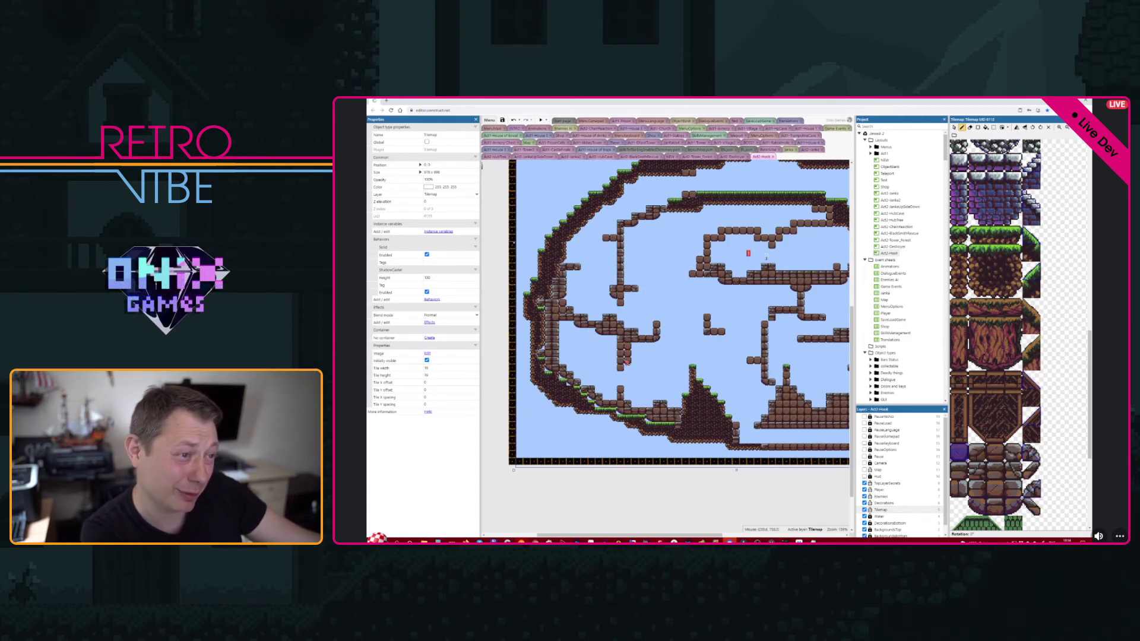
scroll(659, 415, "up", 2, "ctrl")
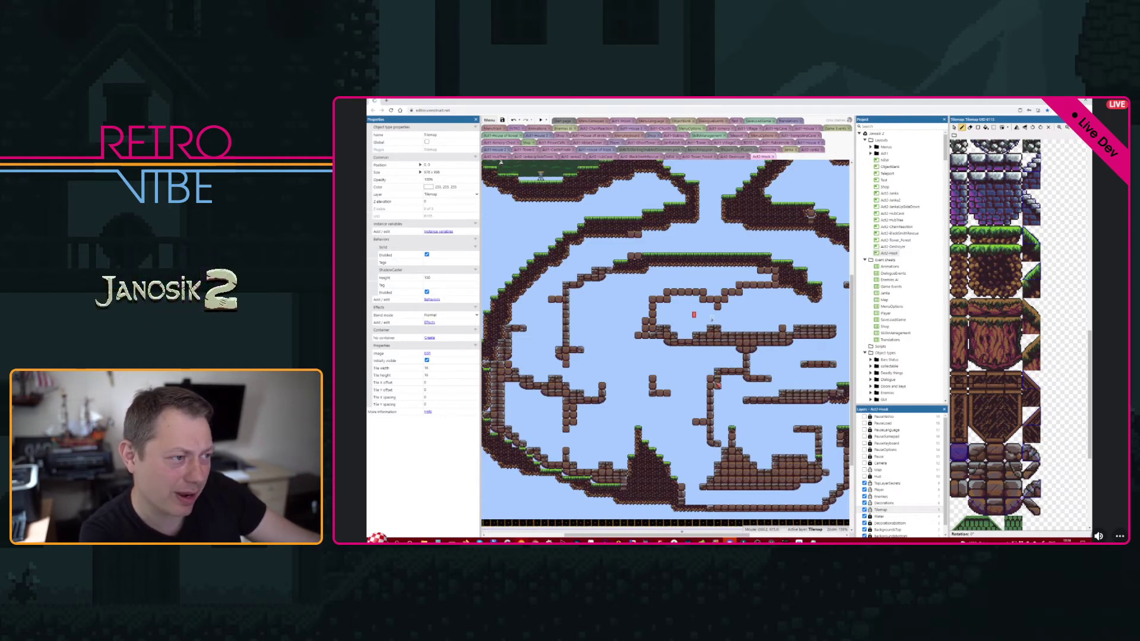
scroll(759, 373, "down", 5, "ctrl")
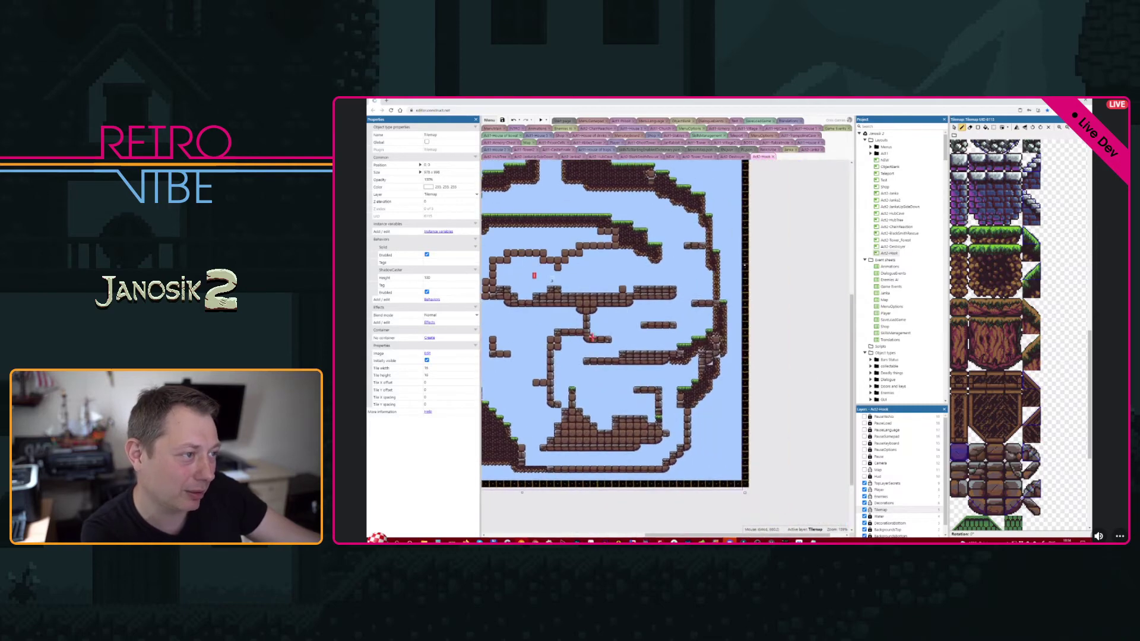
scroll(751, 422, "up", 5, "ctrl")
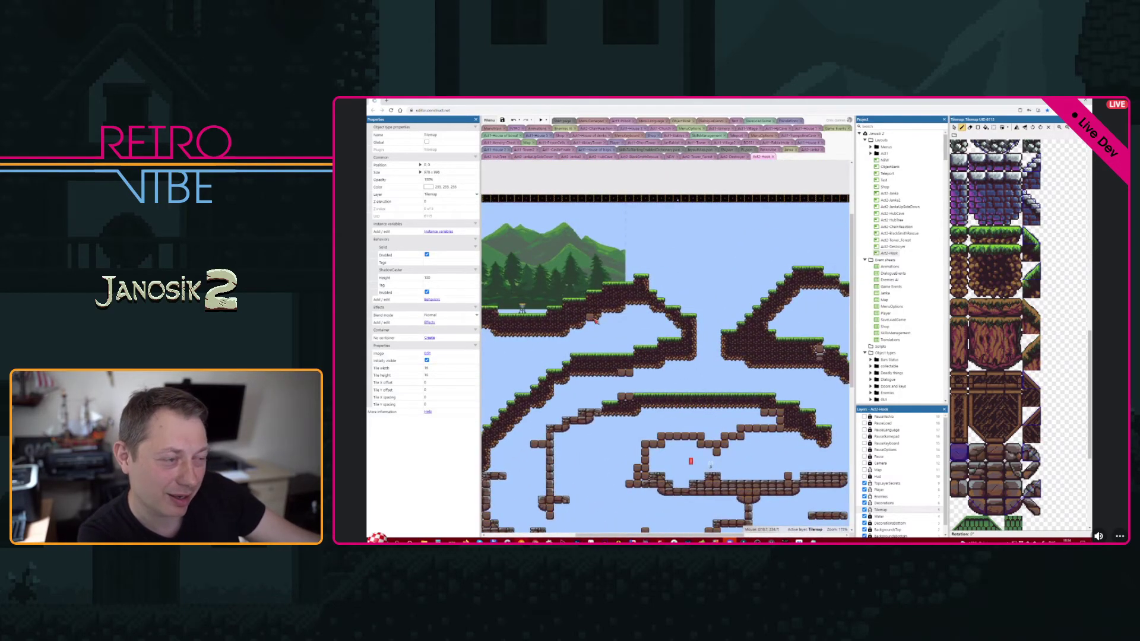
scroll(707, 312, "down", 1, "ctrl")
scroll(710, 310, "up", 1, "ctrl")
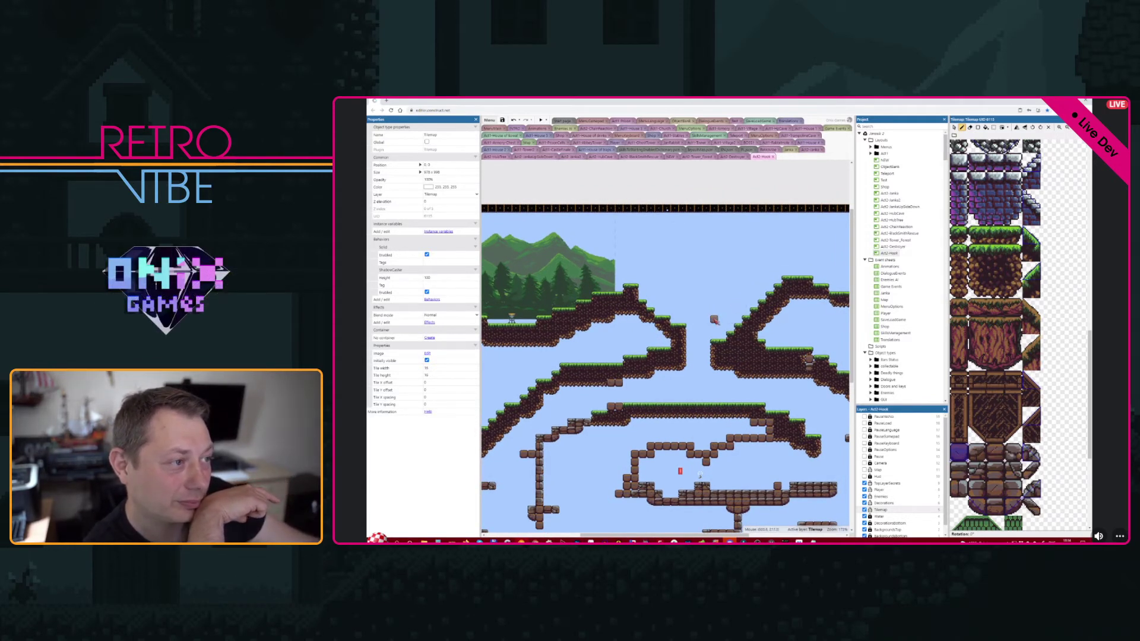
- Paint a rough vertical stone column on each side of the opening between the two upper earth hills
scroll(638, 306, "up", 1, "ctrl")
scroll(724, 362, "down", 1, "ctrl")
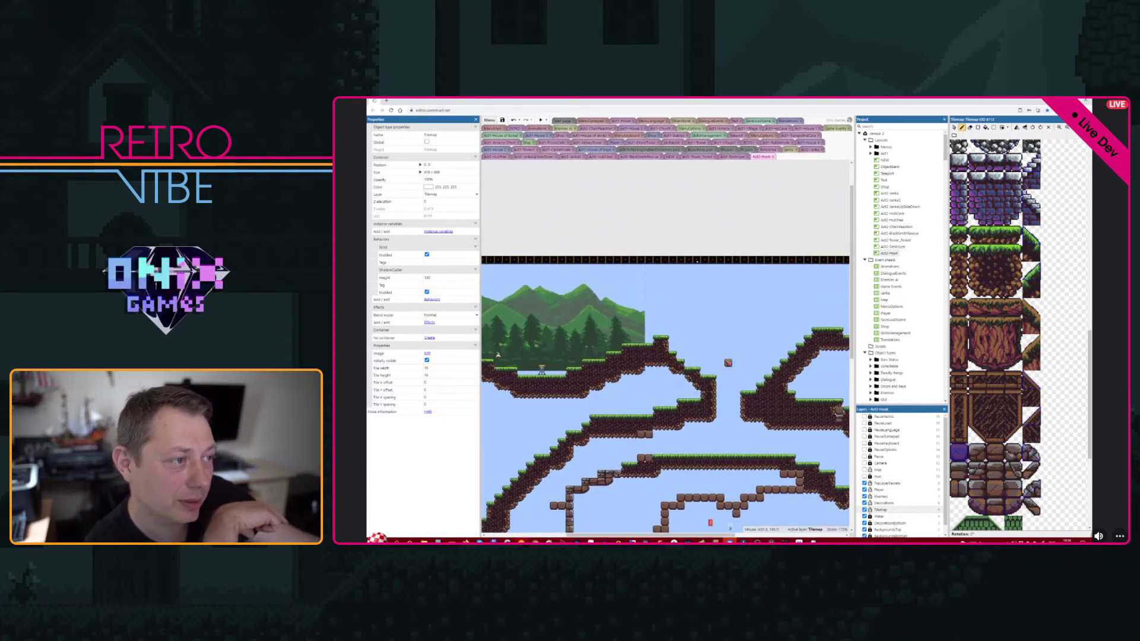
mouse_move(704, 371)
left_mouse_down()
mouse_move(704, 336)
mouse_move(698, 358)
mouse_move(700, 345)
left_mouse_up()
left_click_drag(752, 387, 752, 328)
- Thicken the stone column on the opening's right side with the auto-tiling stone brush and raise a narrow tip on it
left_click(1008, 129)
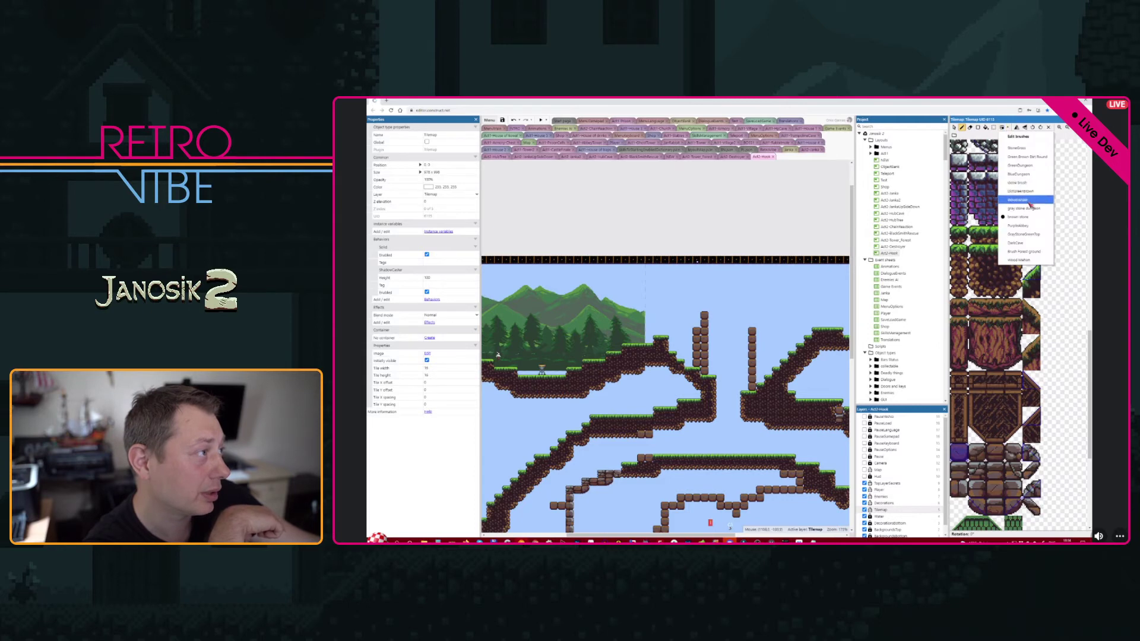
left_click(1003, 127)
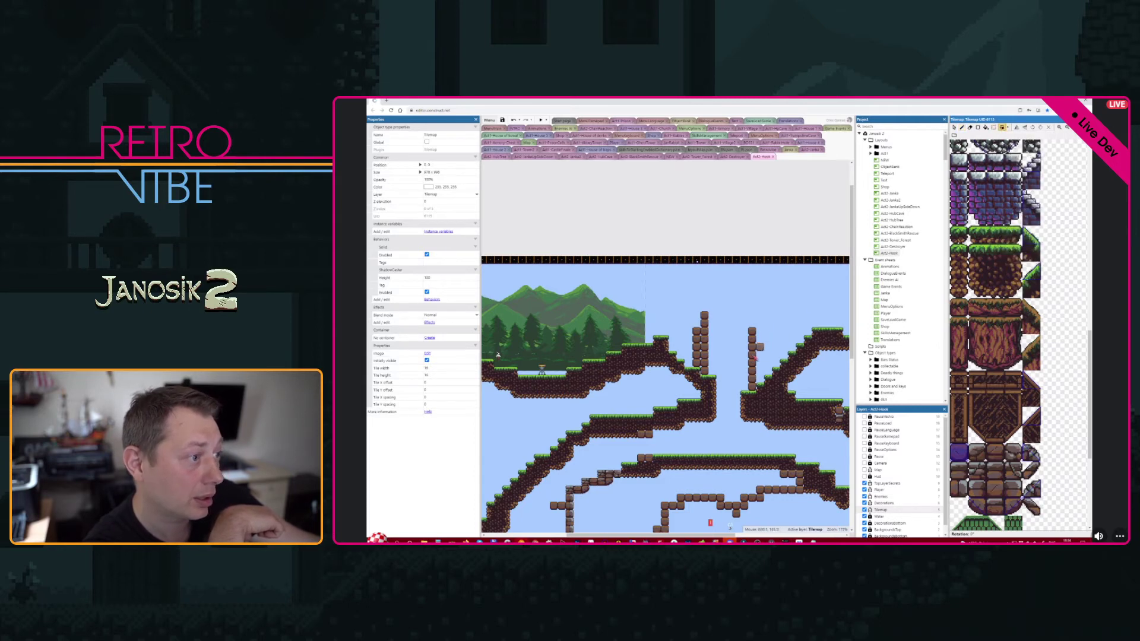
mouse_move(758, 372)
left_mouse_down()
mouse_move(768, 314)
mouse_move(767, 374)
left_mouse_up()
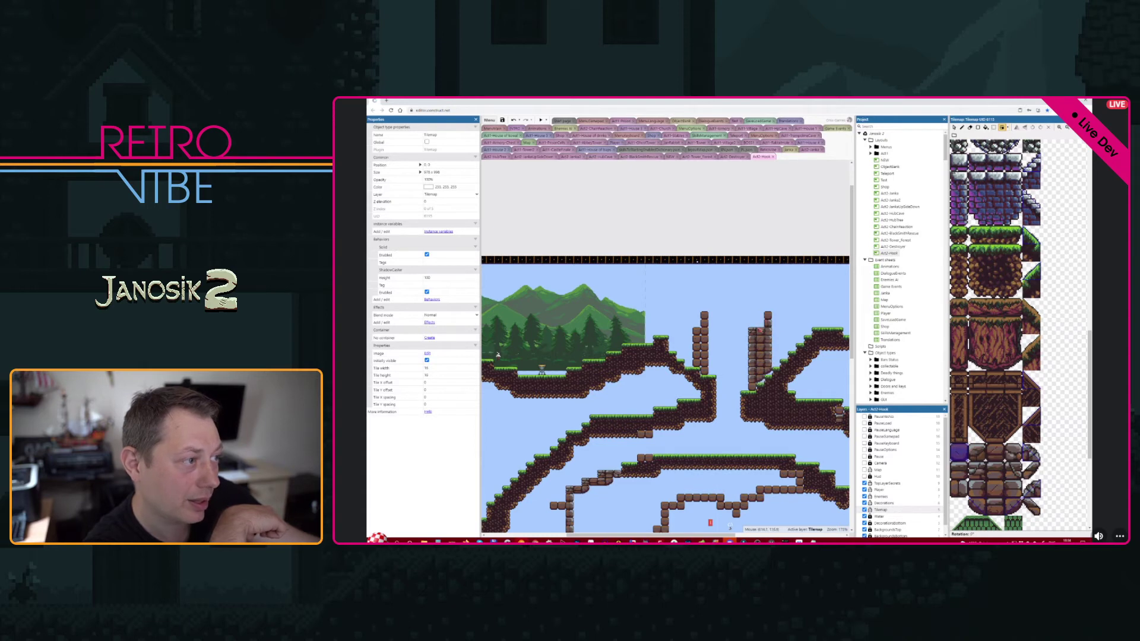
left_click_drag(760, 330, 761, 301)
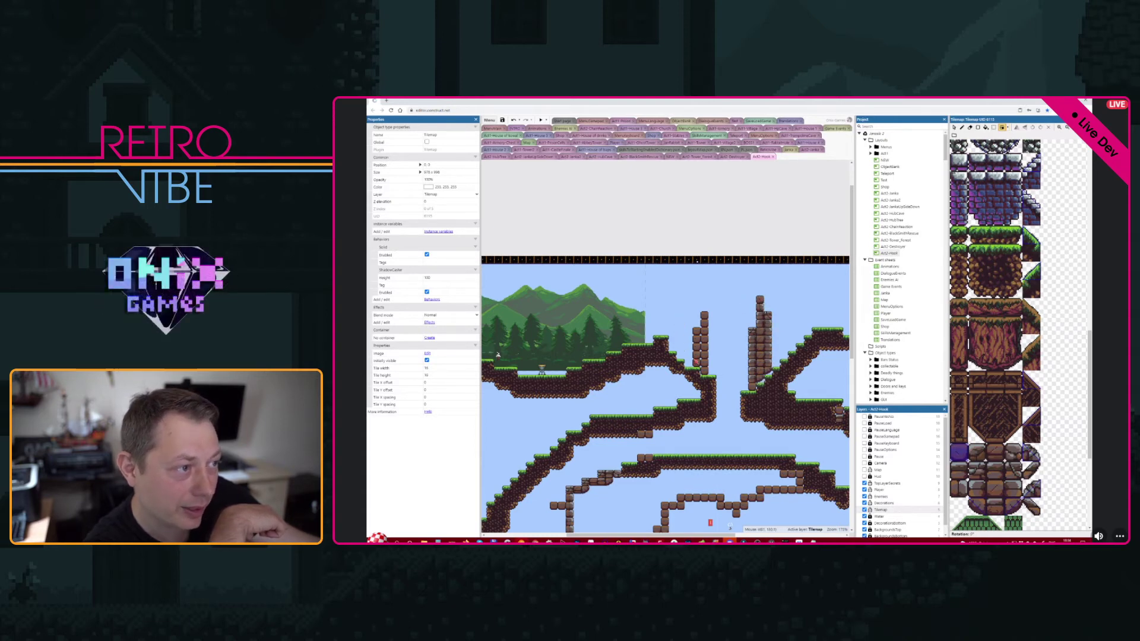
- Raise the stone wall on the opening's left side with a narrow tip and step its base out onto the earth slope
left_click_drag(694, 364, 699, 293)
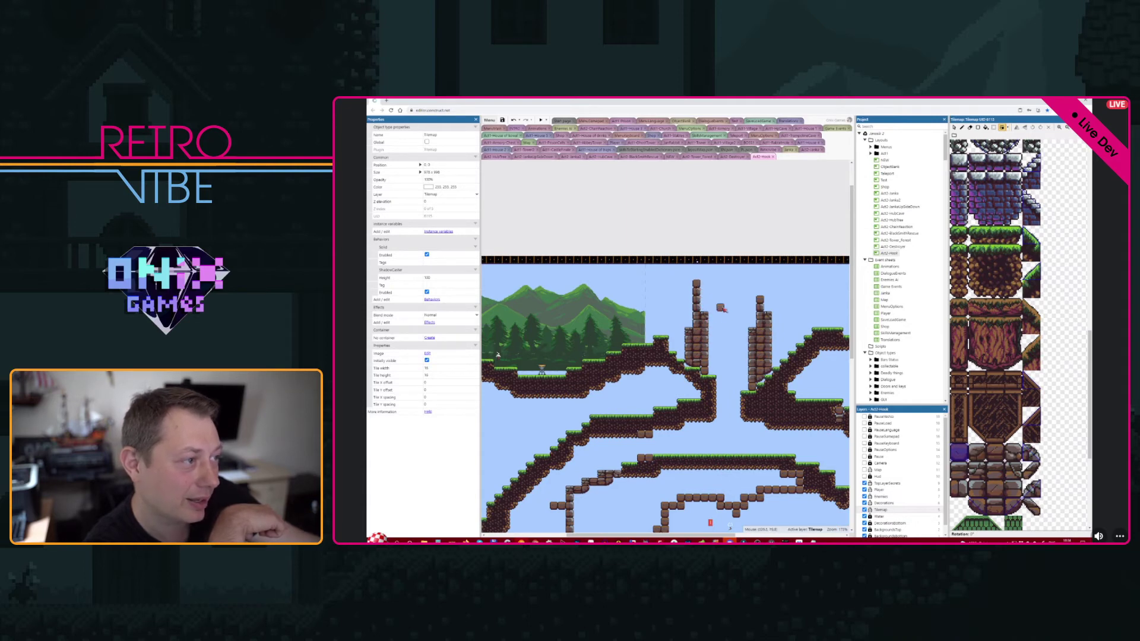
middle_click_drag(723, 309, 762, 301)
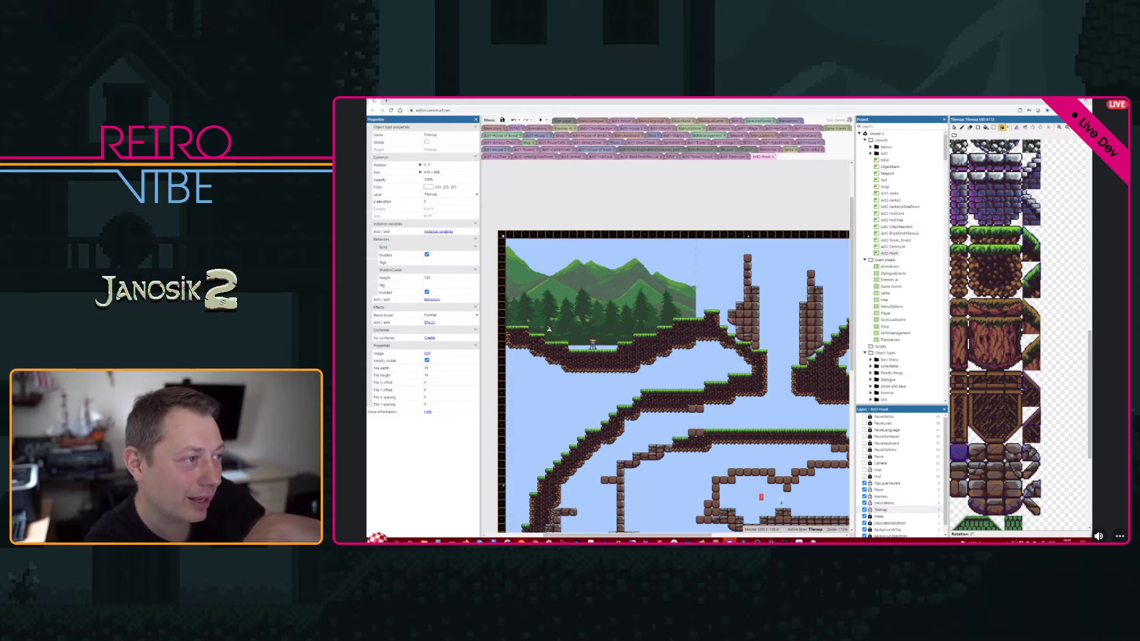
middle_click_drag(771, 330, 702, 338)
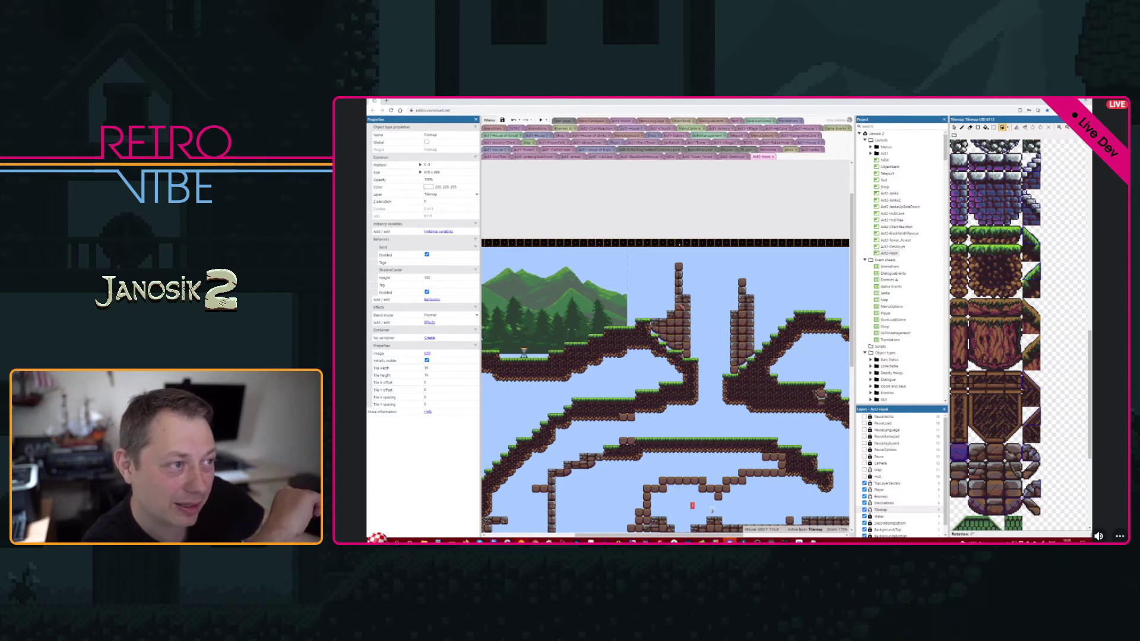
- Open a gap in the left stone wall, raise the right column, and bridge both with an uneven stone roof
left_click_drag(682, 306, 678, 294)
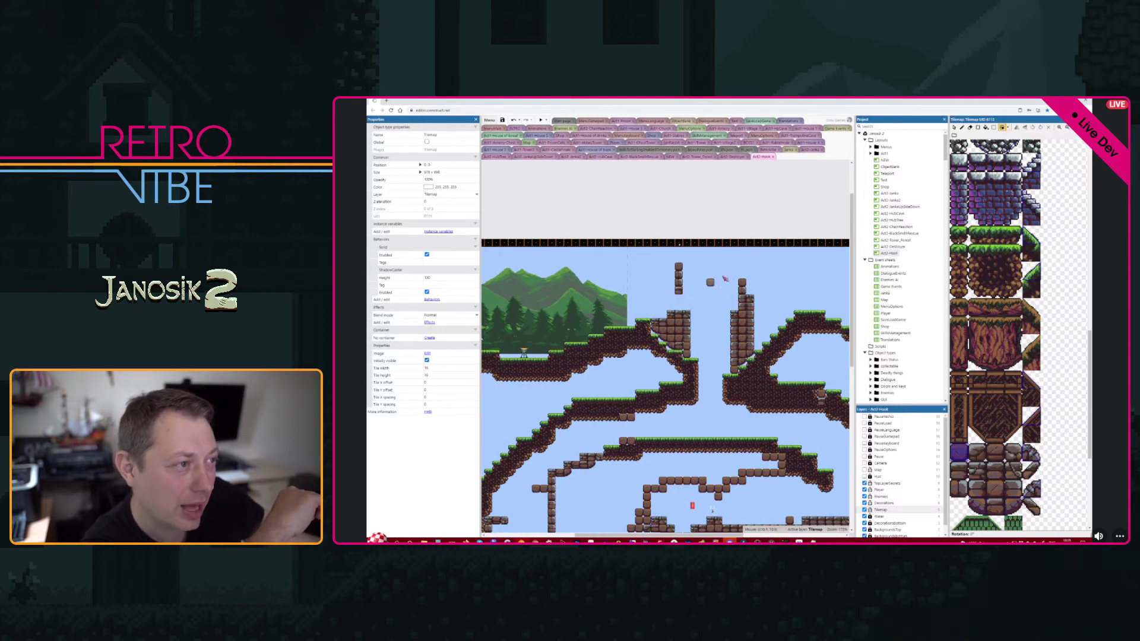
left_click_drag(754, 297, 749, 275)
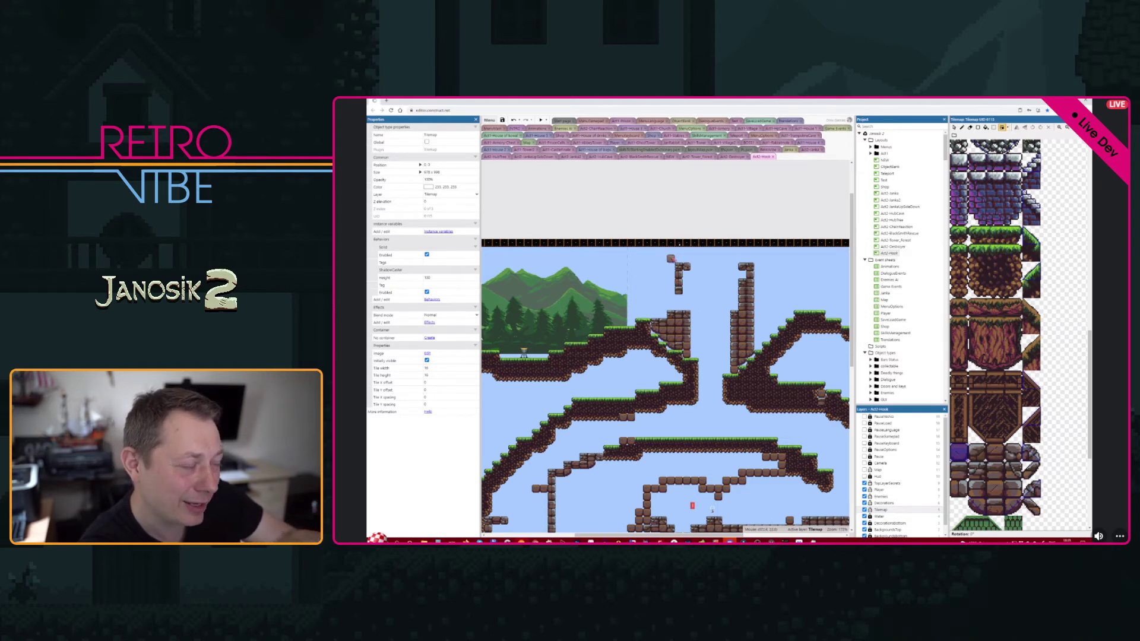
mouse_move(693, 264)
left_mouse_down()
mouse_move(719, 272)
mouse_move(742, 259)
left_mouse_up()
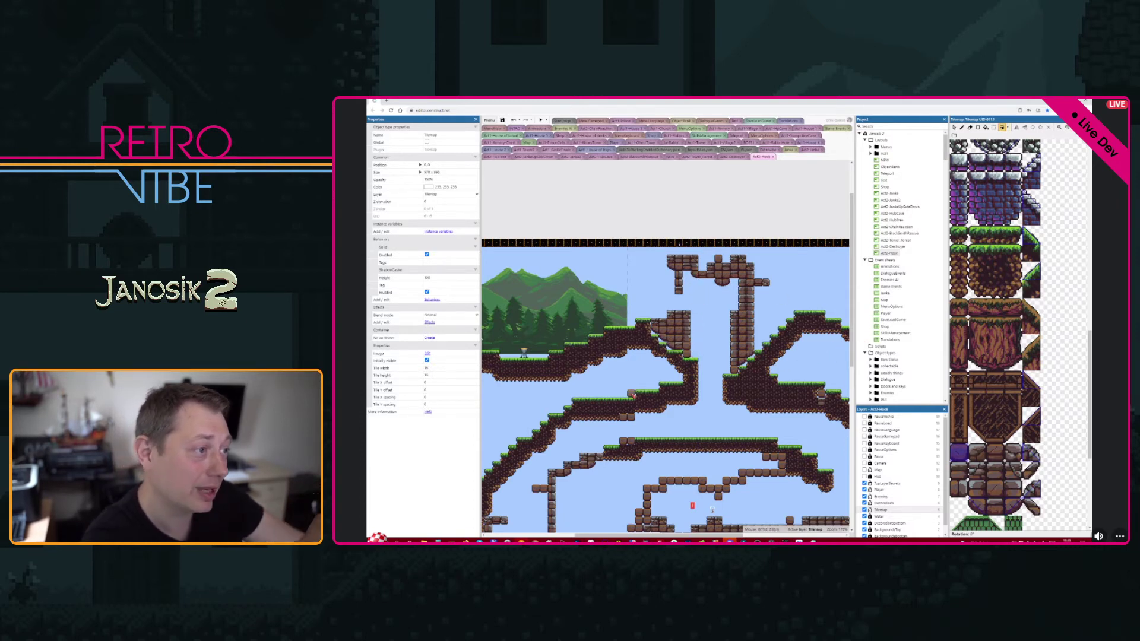
middle_click_drag(671, 296, 668, 300)
scroll(636, 305, "up", 1, "ctrl")
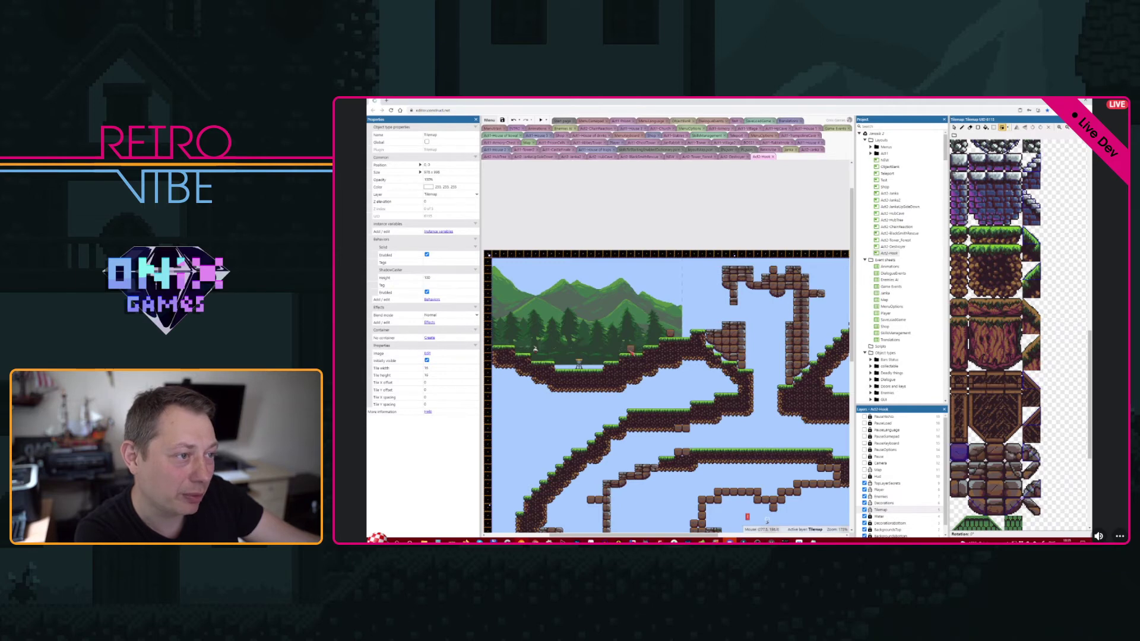
- Undo the last tilemap change and scatter single stone blocks along the grassy slopes of both upper earth hills
key("ctrl+z")
left_click(695, 325)
middle_click_drag(753, 329, 544, 341)
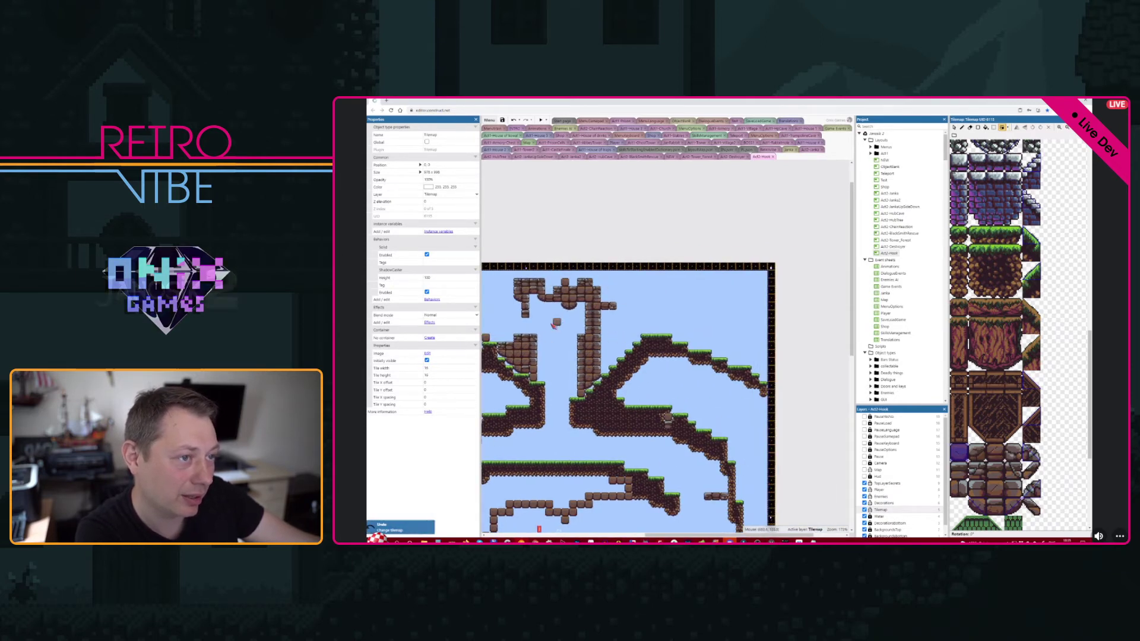
left_click(621, 354)
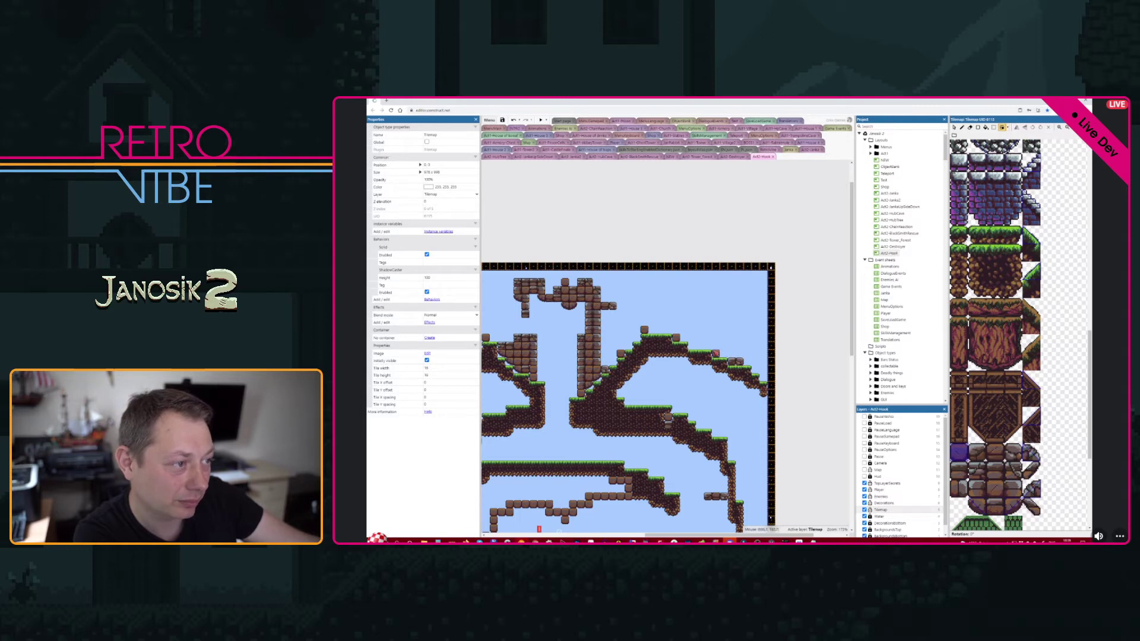
scroll(613, 353, "down", 2, "ctrl")
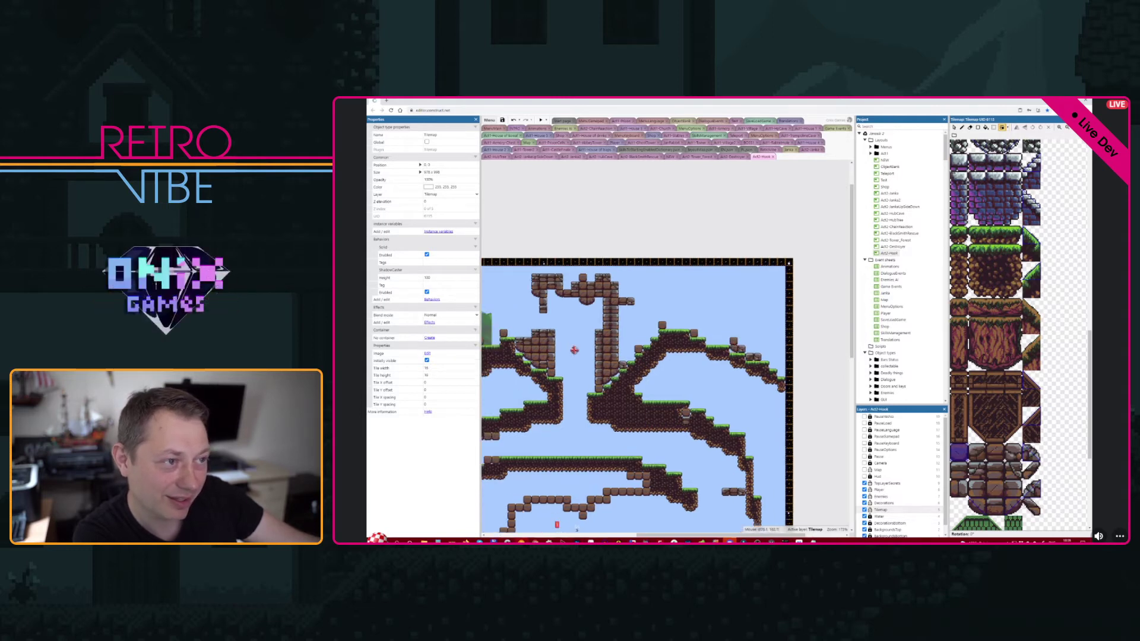
middle_click_drag(563, 374, 665, 356)
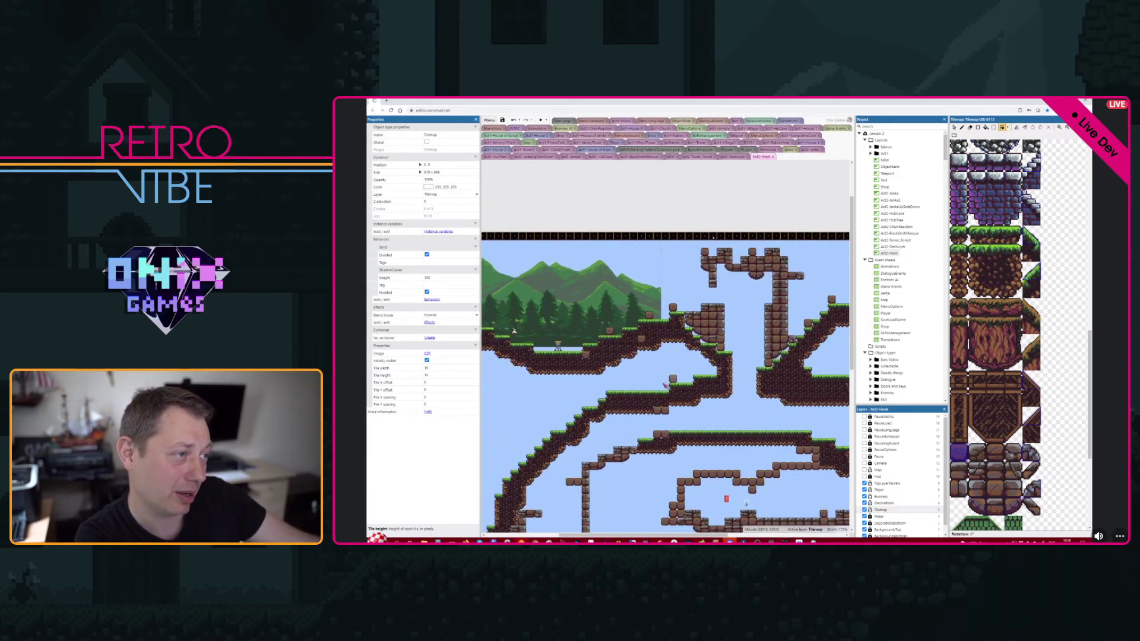
- Add single merlon stones to the tower's crown and a short stone ledge on its outer left side
mouse_move(642, 389)
middle_mouse_down()
mouse_move(665, 387)
mouse_move(651, 409)
middle_mouse_up()
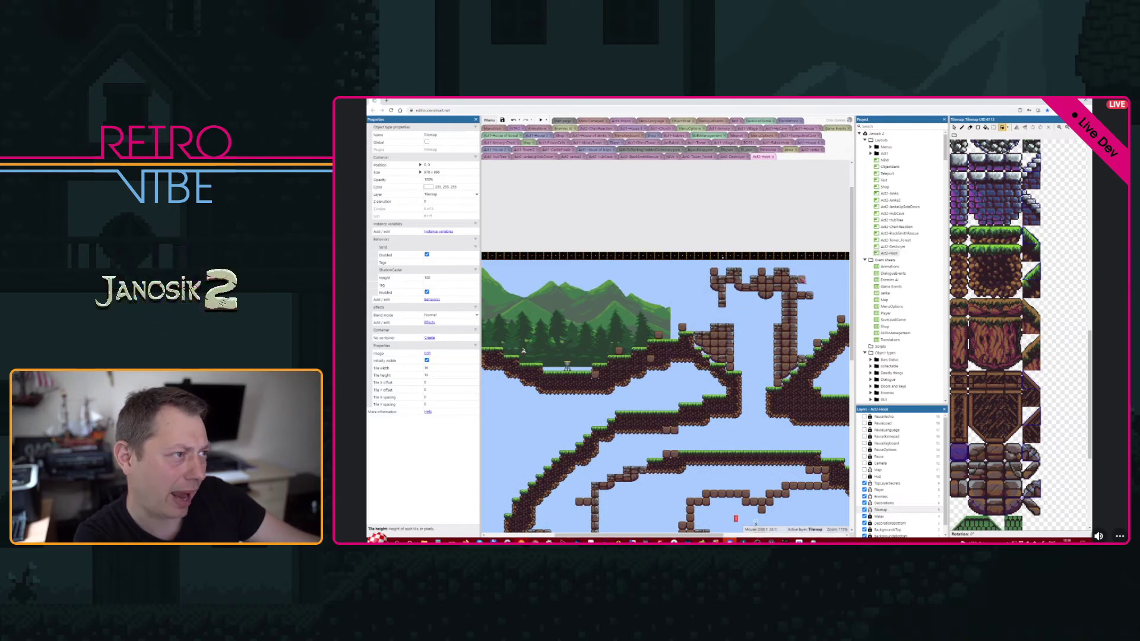
mouse_move(779, 336)
middle_mouse_down()
mouse_move(720, 350)
mouse_move(772, 347)
mouse_move(700, 394)
mouse_move(605, 393)
mouse_move(752, 401)
middle_mouse_up()
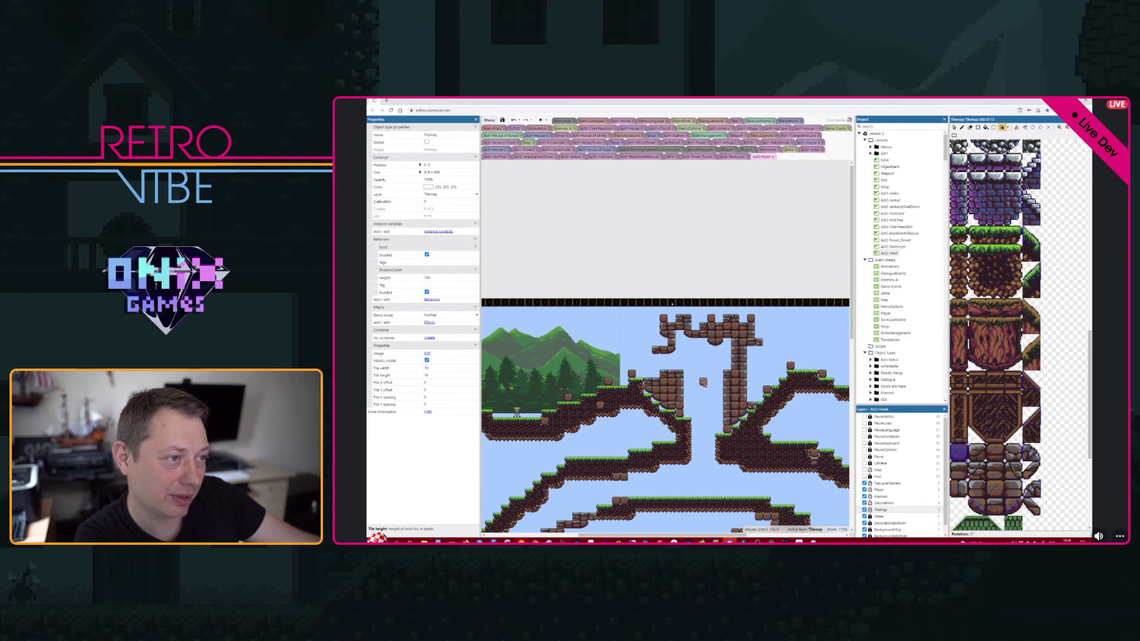
left_click(667, 343)
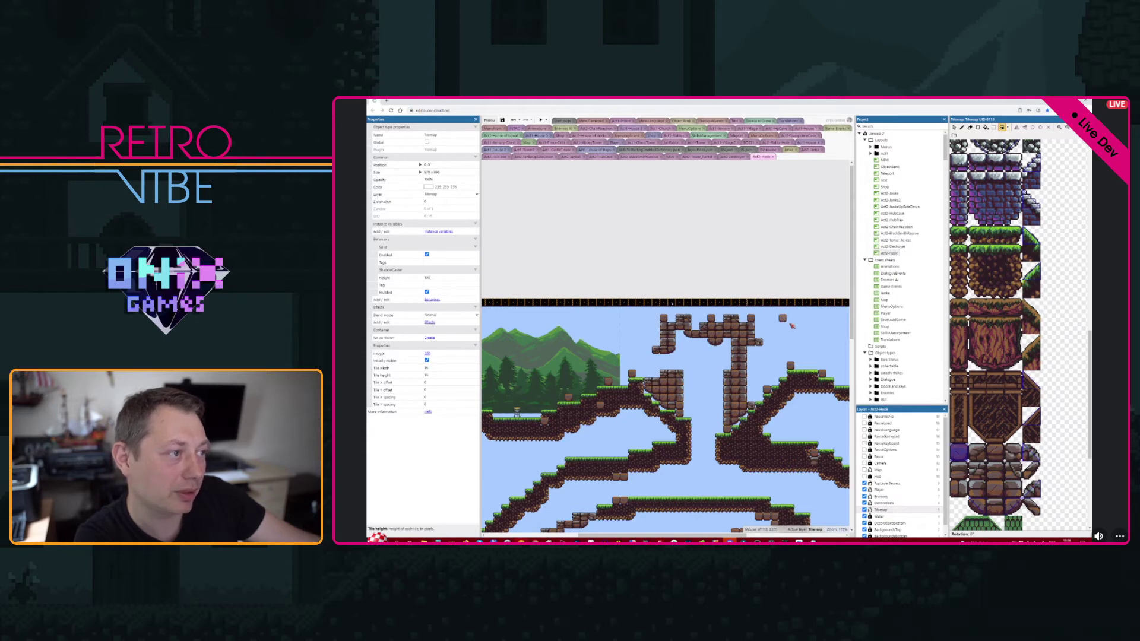
- Build stepped stone pillars on the right hill's far slope and undo the stray stone painted beside the pond
scroll(783, 321, "right", 5, "shift")
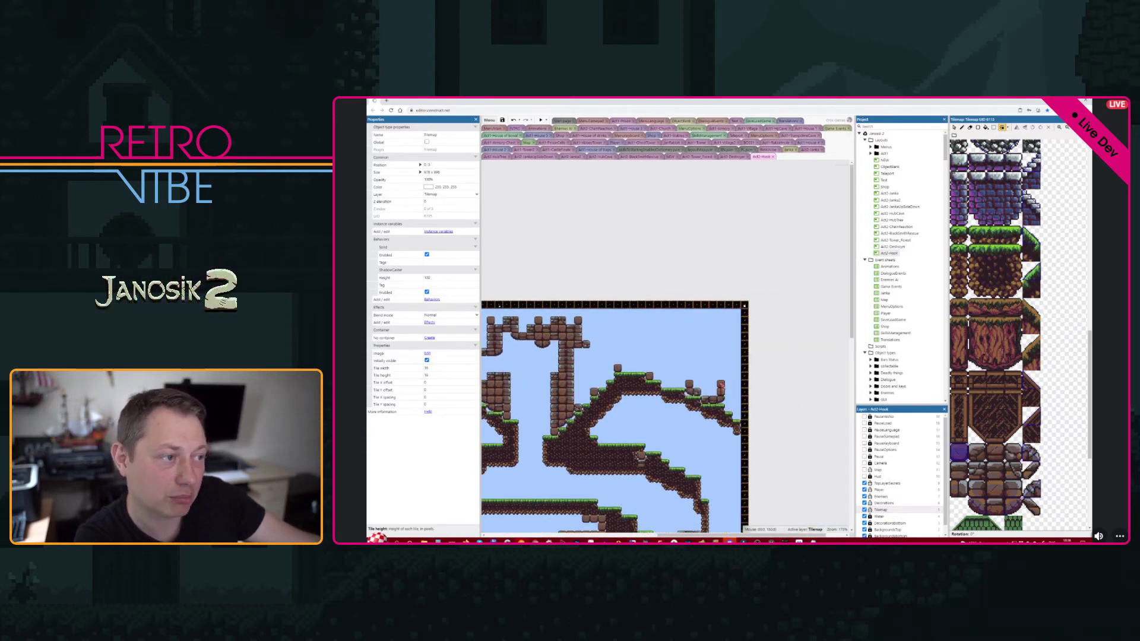
mouse_move(723, 376)
left_mouse_down()
mouse_move(731, 412)
mouse_move(730, 349)
mouse_move(735, 384)
mouse_move(674, 361)
mouse_move(669, 385)
left_mouse_up()
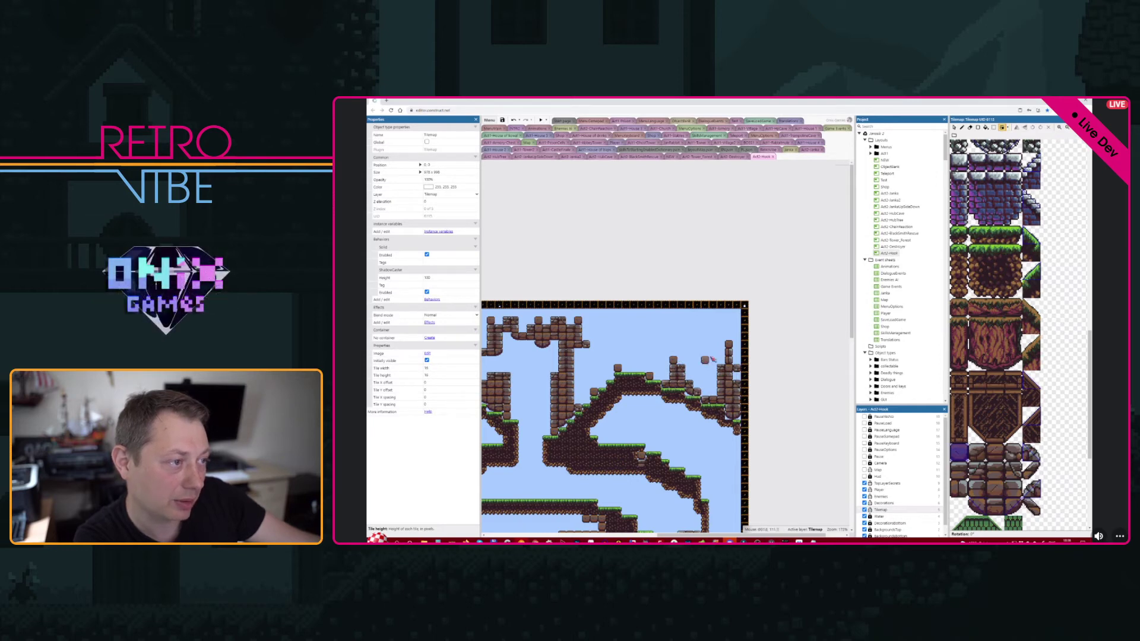
middle_click_drag(650, 394, 700, 392)
middle_click_drag(568, 482, 762, 398)
middle_click_drag(735, 447, 625, 417)
scroll(690, 426, "up", 5, "ctrl")
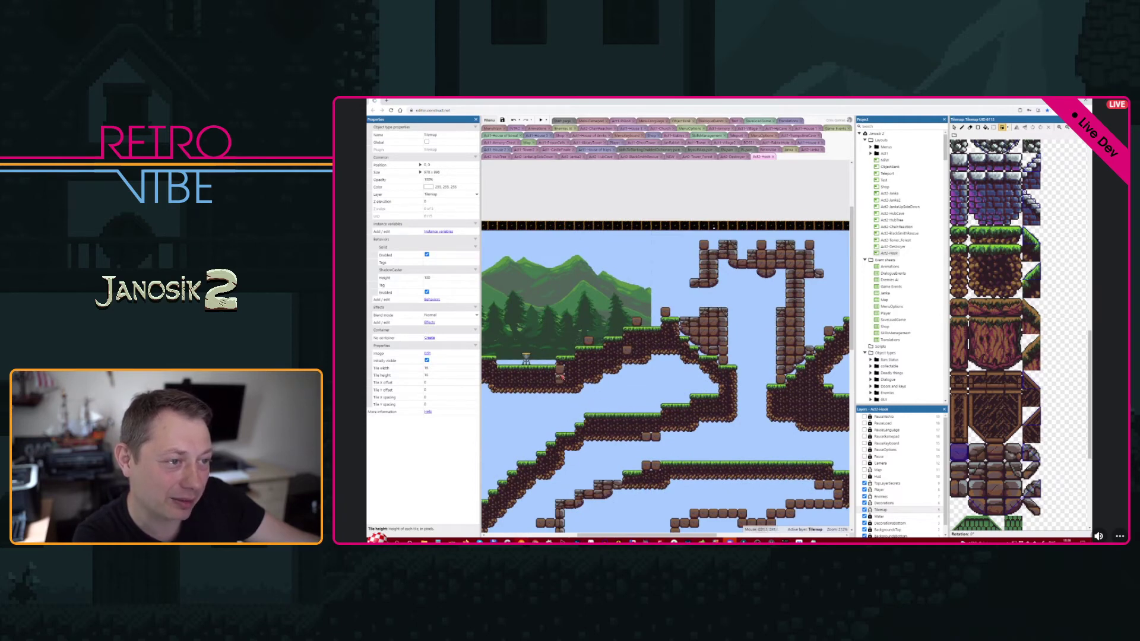
key("ctrl+z")
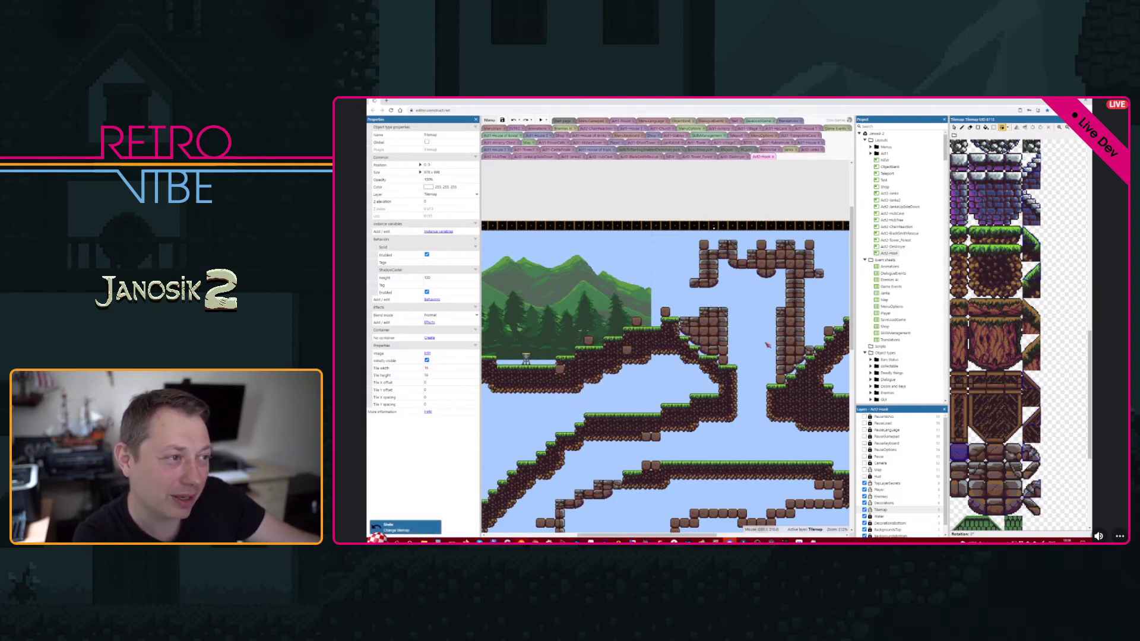
middle_click_drag(702, 362, 648, 390)
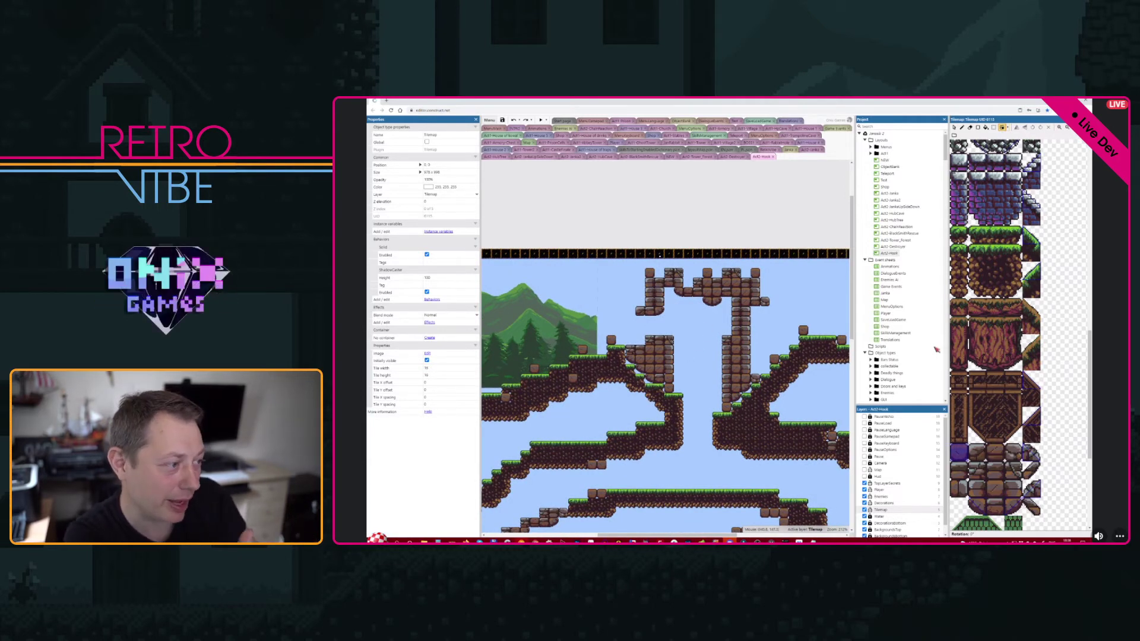
- Lock the Tilemap layer, unlock the BackgroundBottom layer, and select its background tilemap for editing
left_click(872, 512)
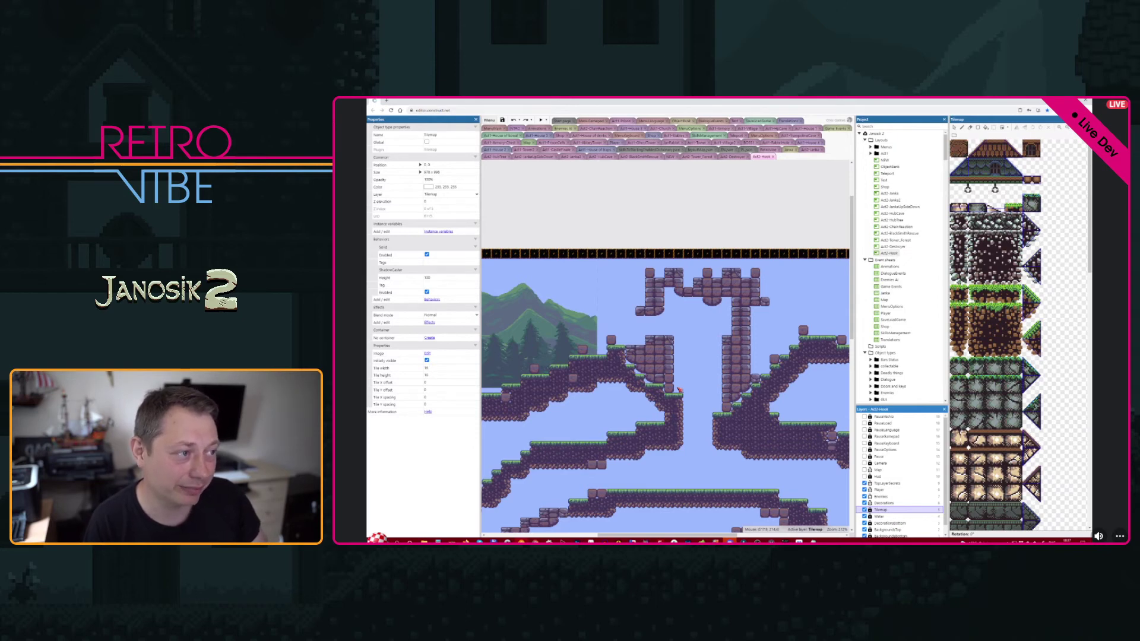
left_click(677, 209)
middle_click_drag(671, 411, 735, 354)
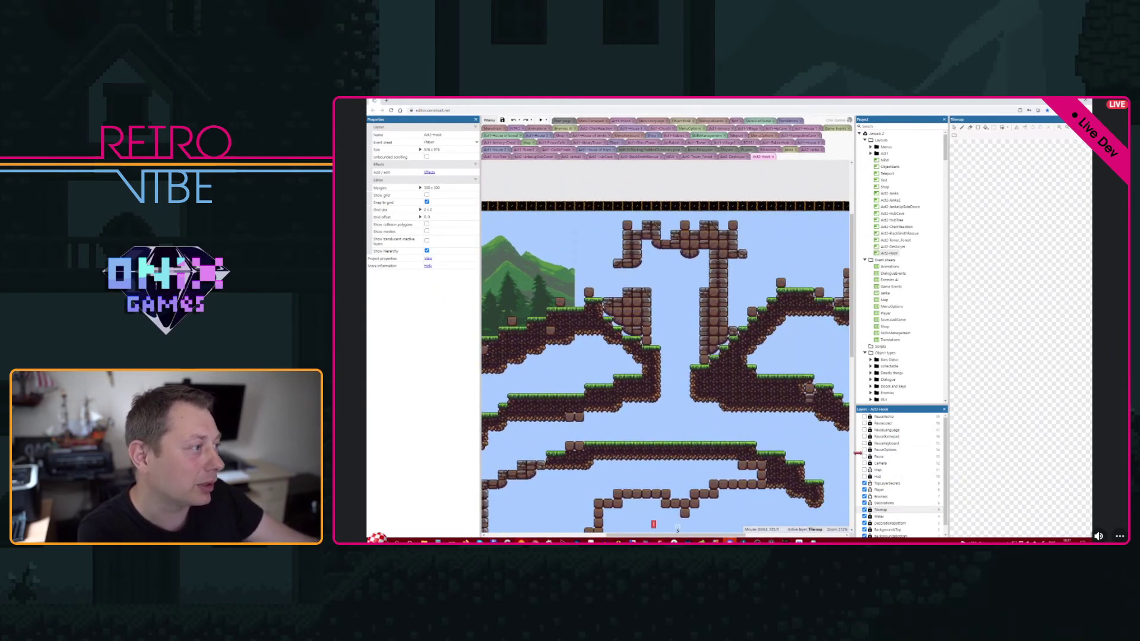
scroll(900, 484, "down", 1)
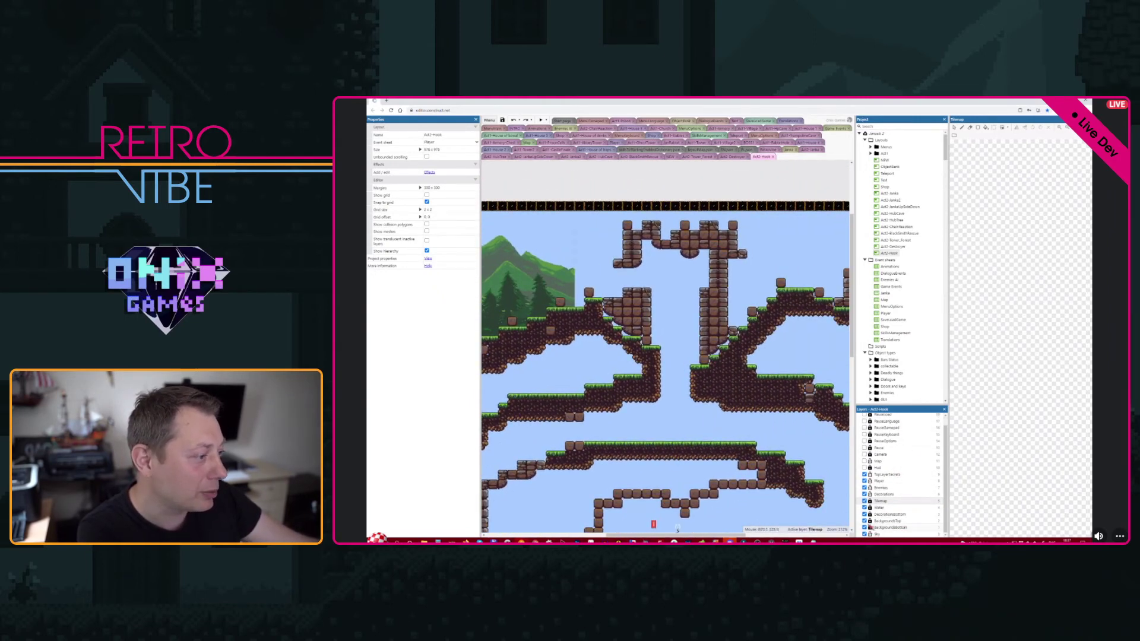
left_click(873, 528)
left_click(694, 248)
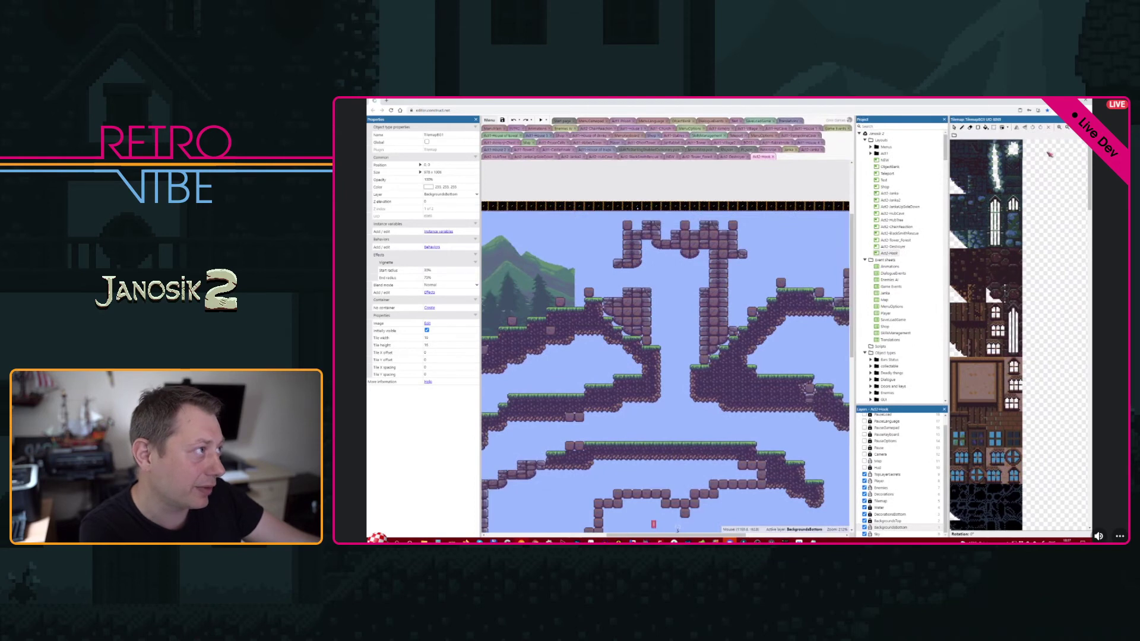
- Fill the tower's interior and the earth passage below it with the dark stone background tile
left_click(1059, 128)
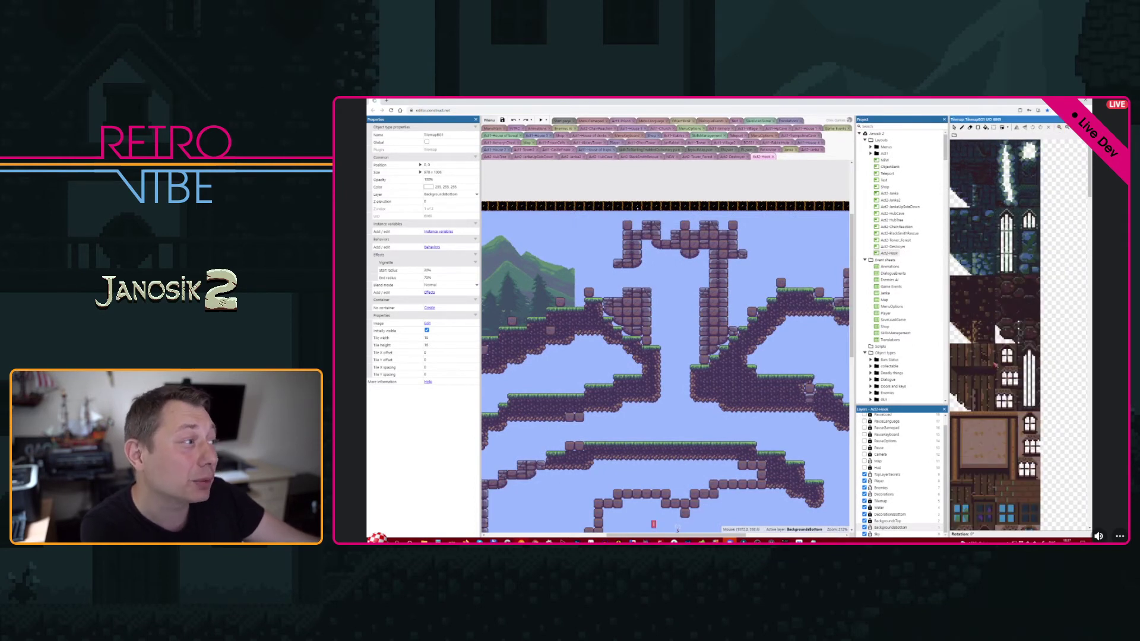
left_click(1009, 289)
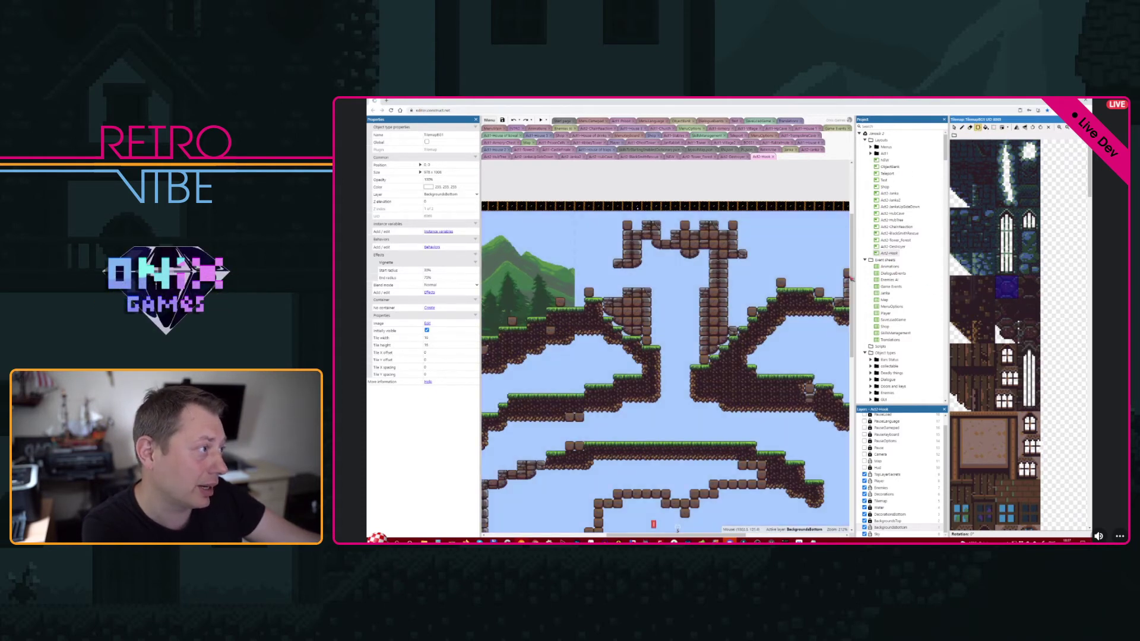
left_click_drag(650, 246, 716, 373)
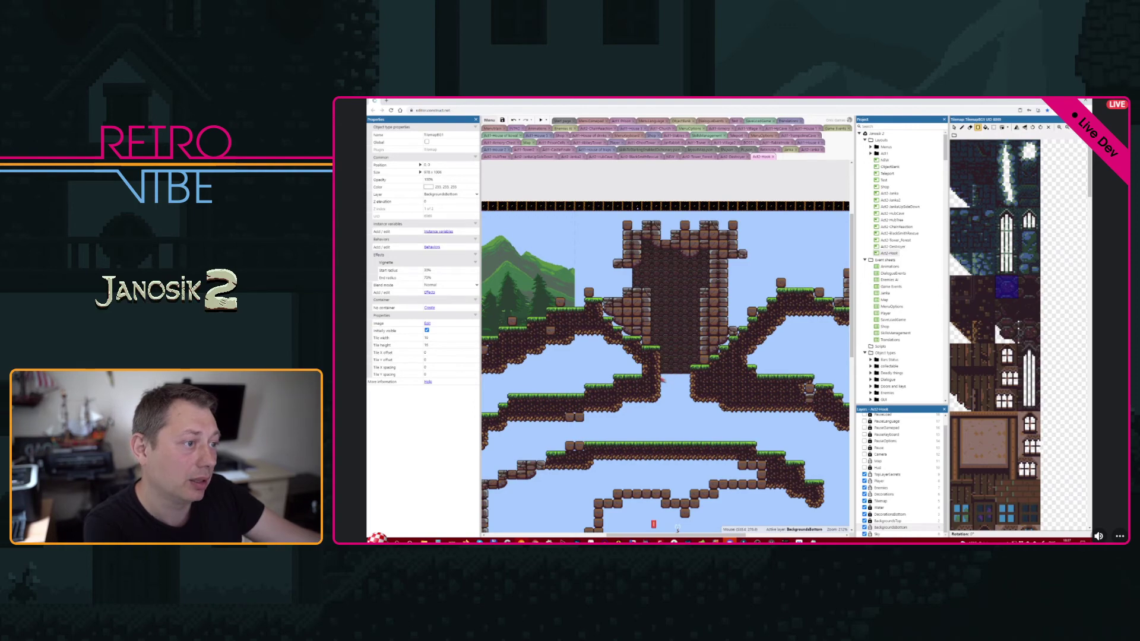
left_click_drag(660, 378, 702, 402)
scroll(693, 323, "up", 6, "ctrl")
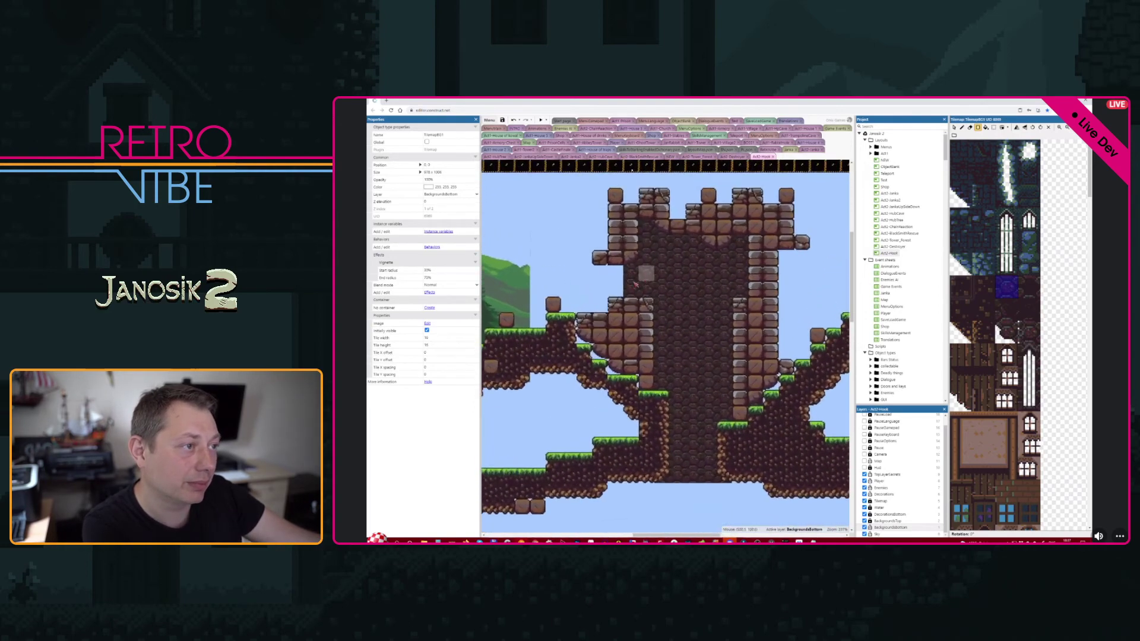
middle_click_drag(738, 300, 690, 333)
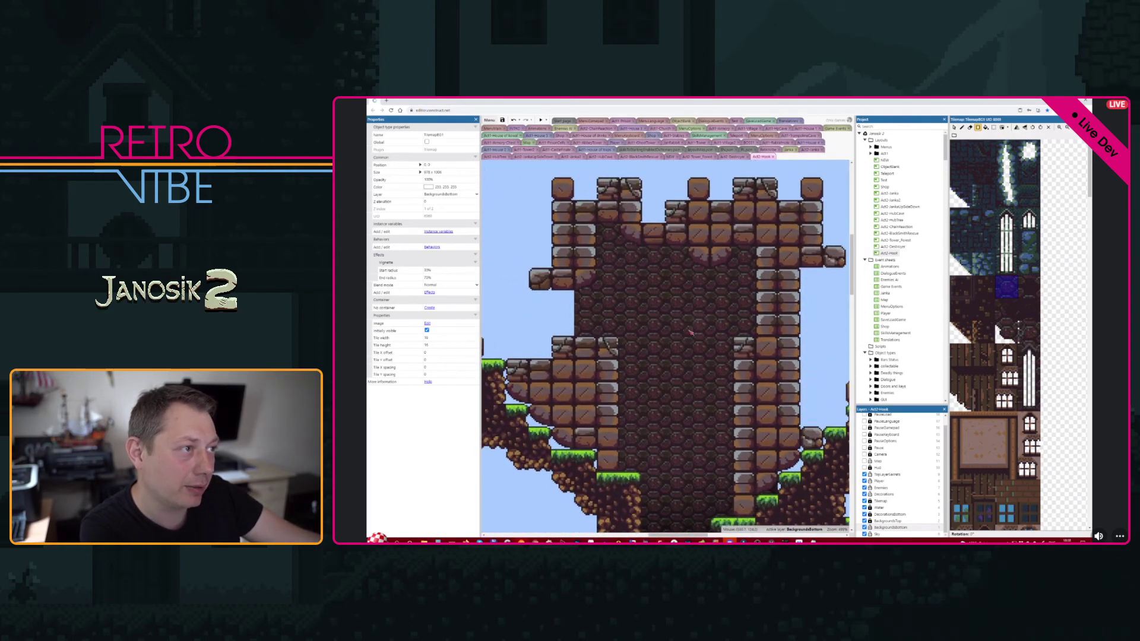
- Shade the background wall directly beneath the tower's stone crown with darker transition tiles
left_click(1031, 309)
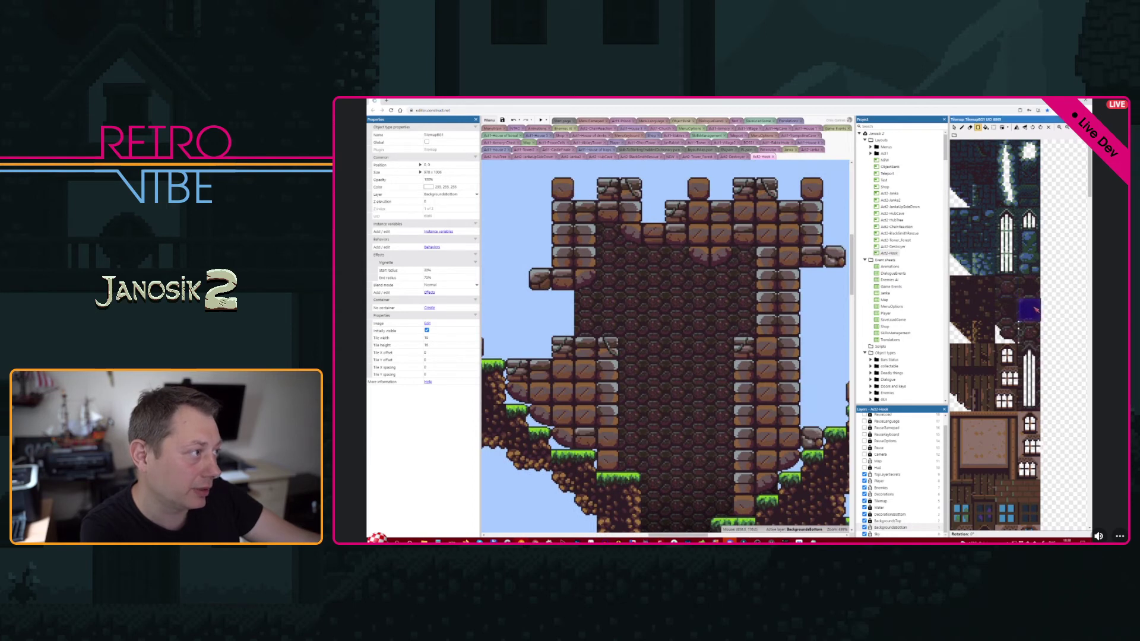
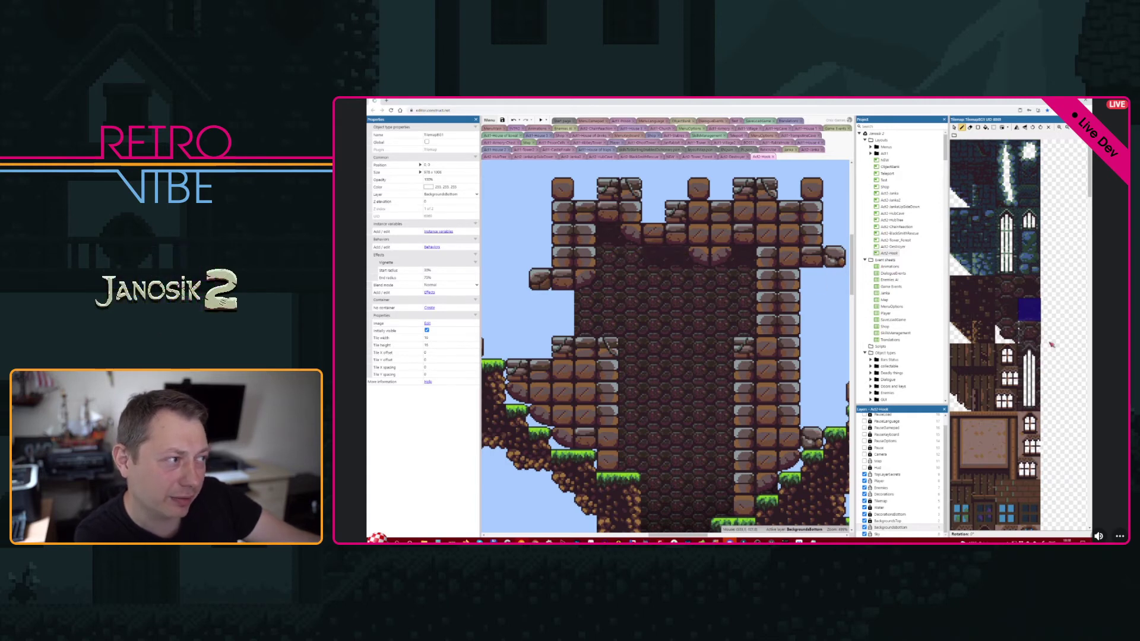
left_click(1008, 309)
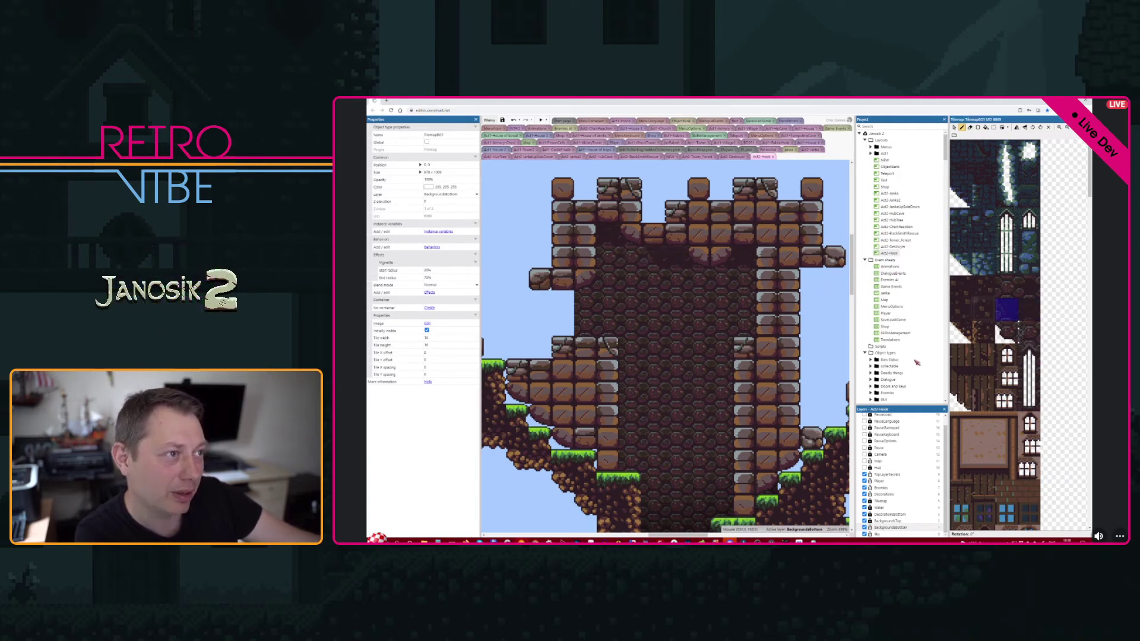
middle_click_drag(649, 387, 649, 356)
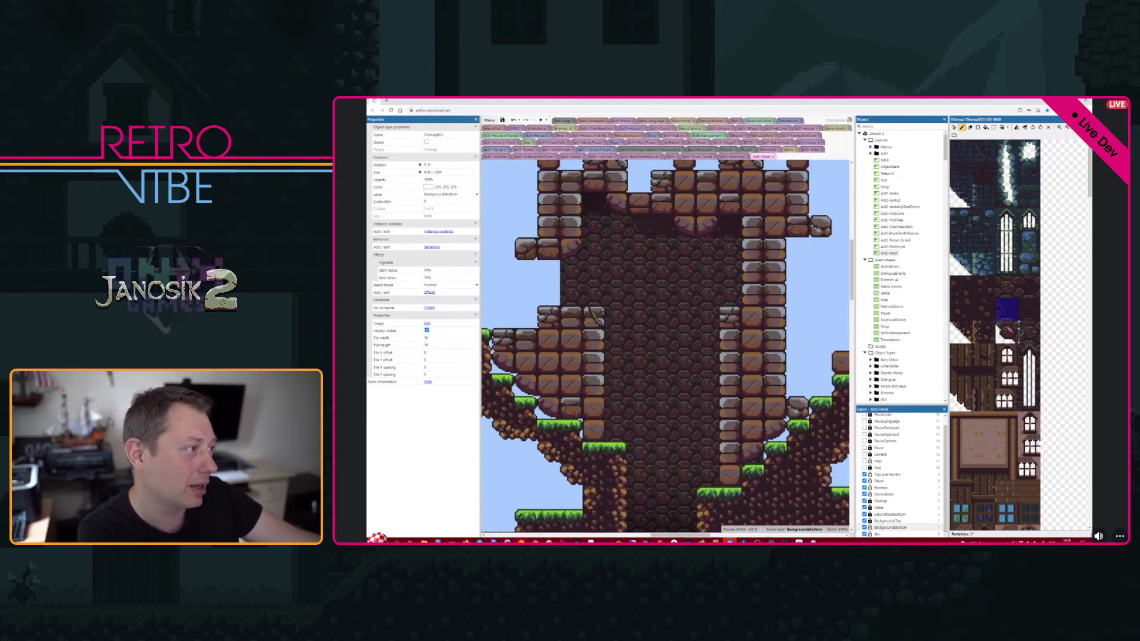
- Give the background wall a ragged, crumbling edge at the gap in the tower's left wall using broken-edge tiles
left_click(1007, 332)
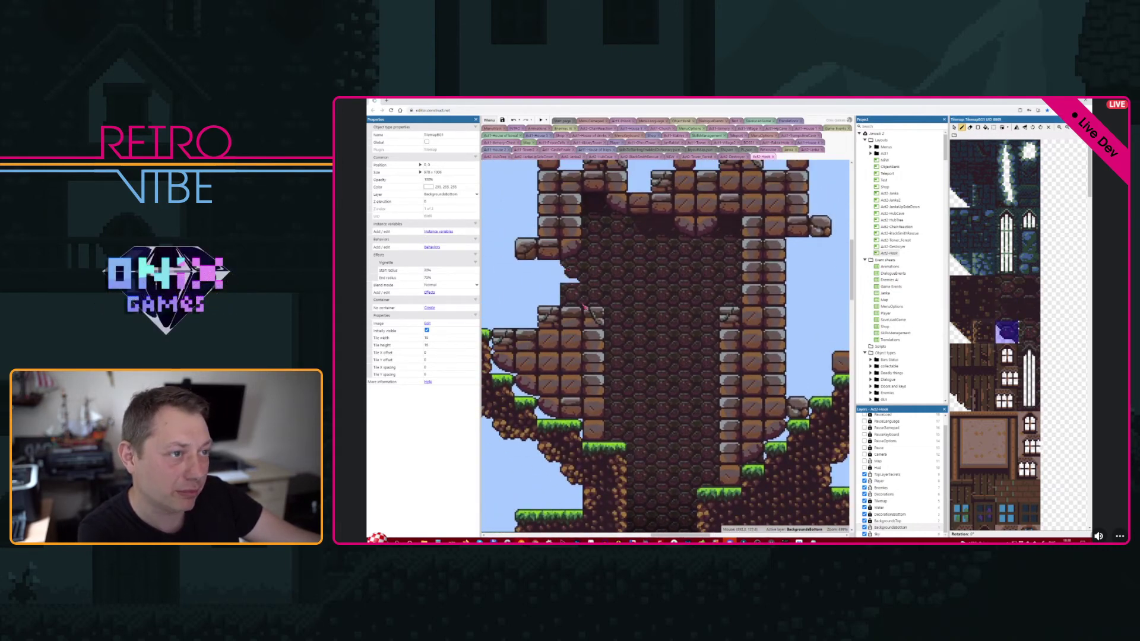
mouse_move(584, 307)
left_mouse_down()
mouse_move(591, 292)
mouse_move(569, 301)
left_mouse_up()
middle_click_drag(608, 321, 661, 389)
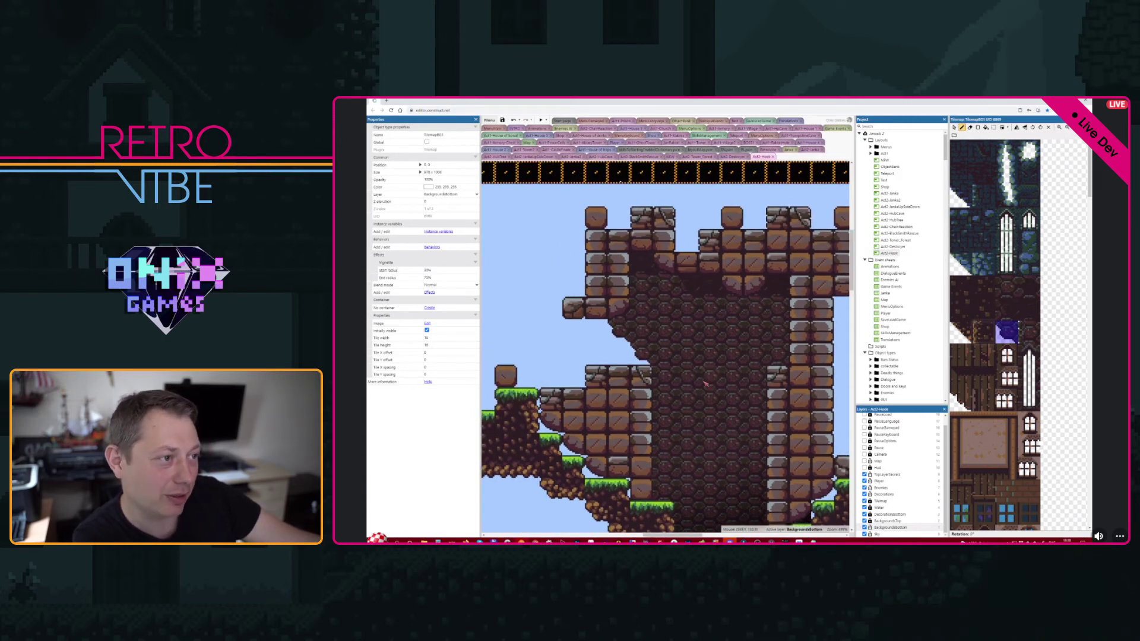
scroll(705, 385, "down", 5, "ctrl")
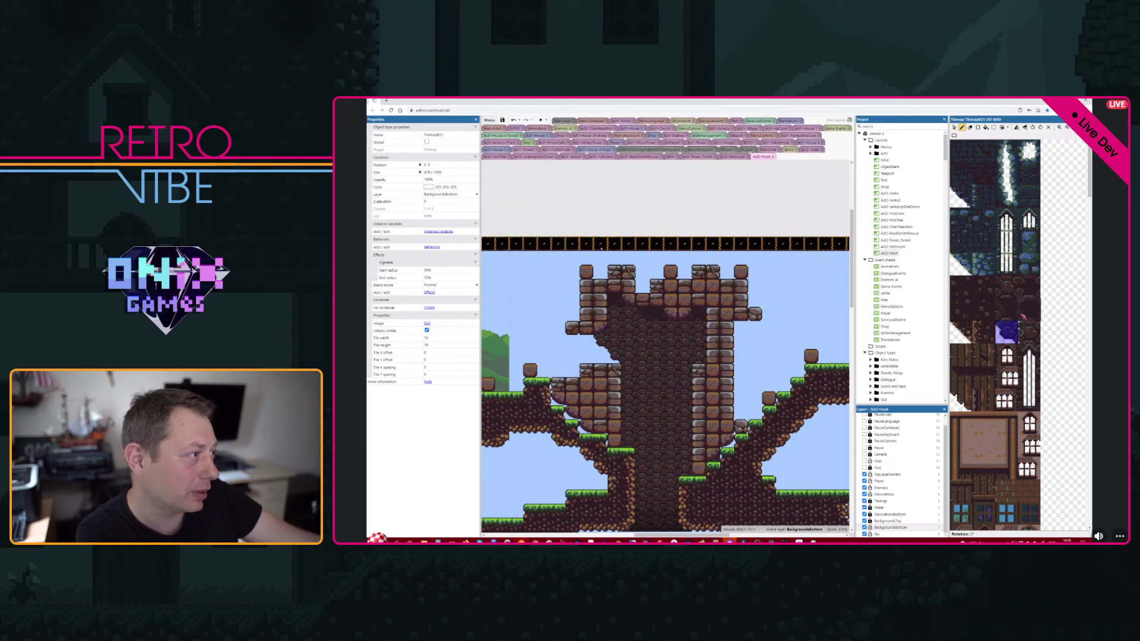
- Place a tall, narrow arched window on the left part of the tower's dark background wall
left_click(1029, 287)
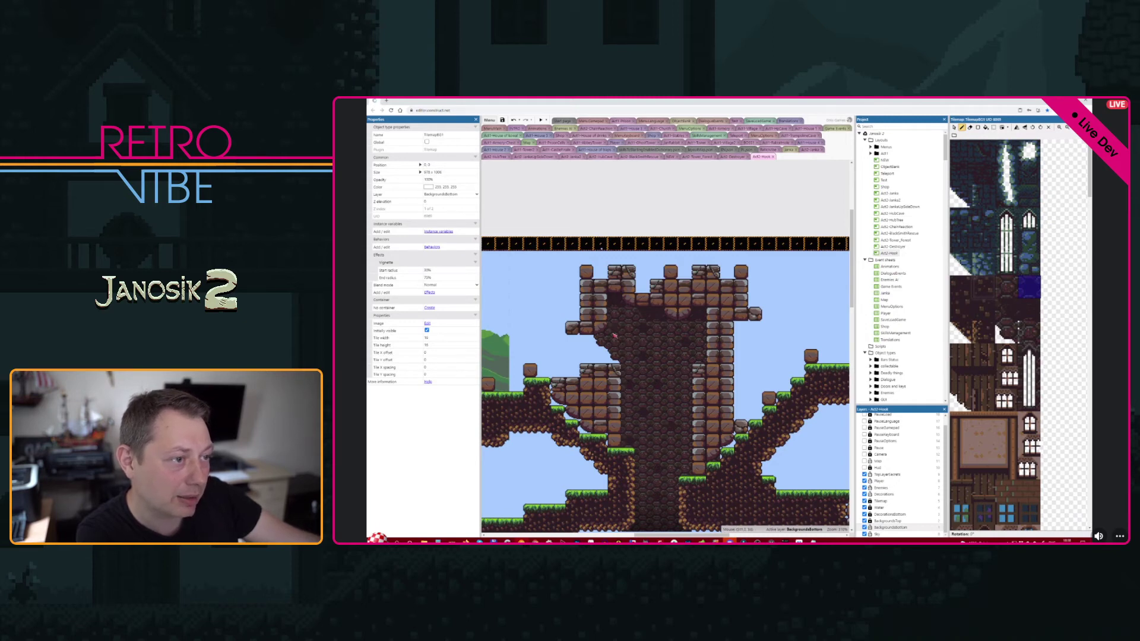
left_click_drag(1029, 346, 1030, 406)
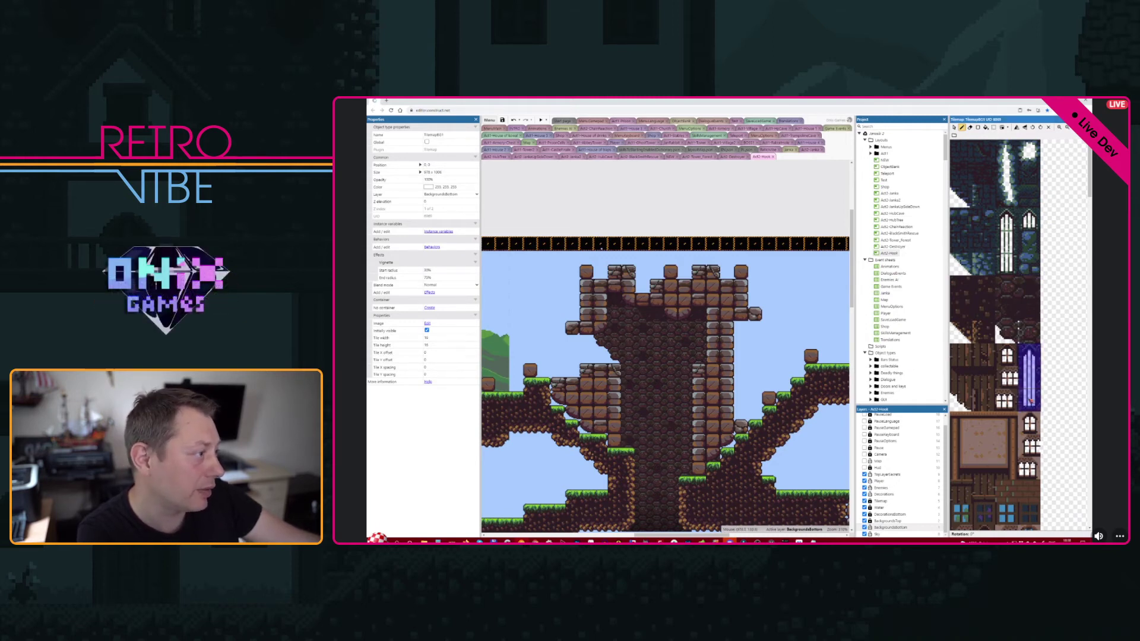
left_click(645, 350)
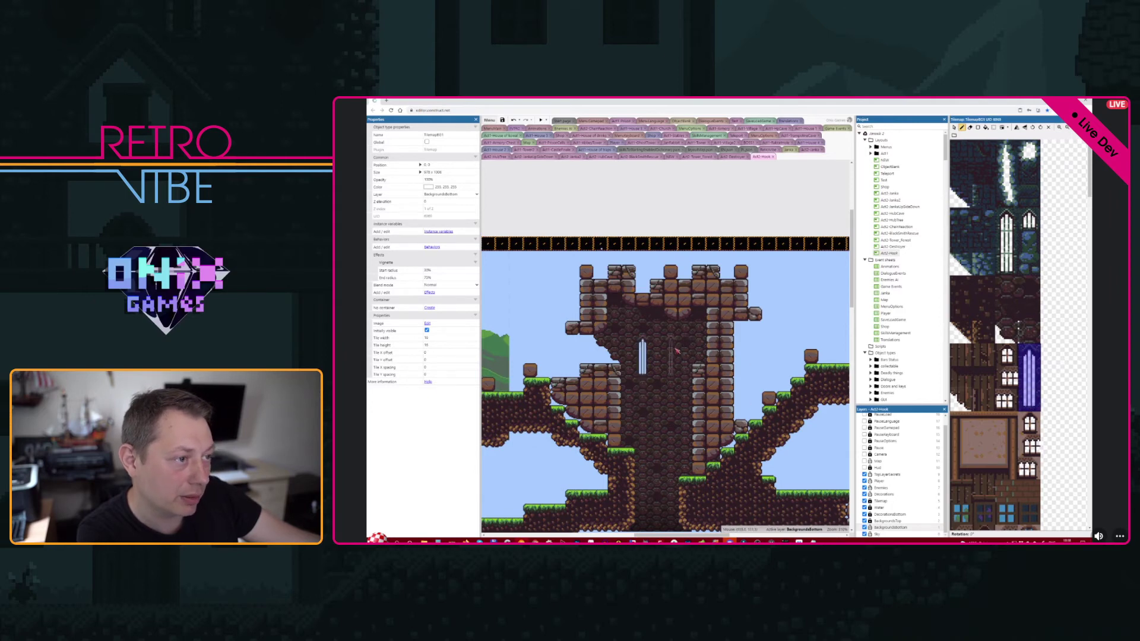
- Place a second tall, narrow arched window beside the first one on the tower's dark background wall
left_click(672, 350)
middle_click_drag(619, 442, 763, 398)
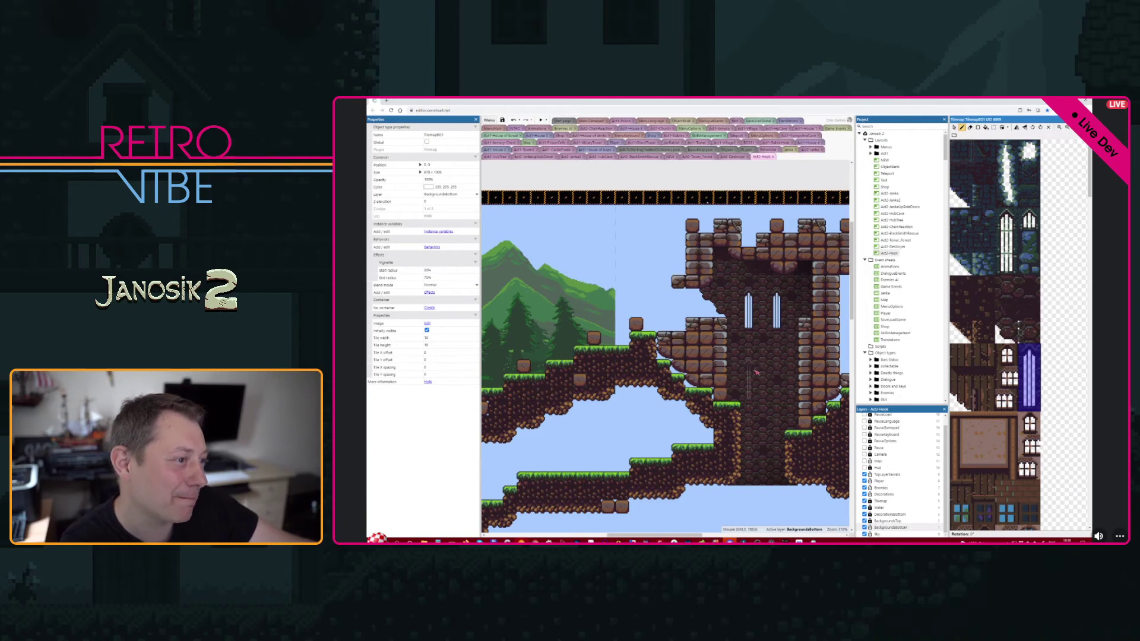
middle_click_drag(597, 385, 711, 424)
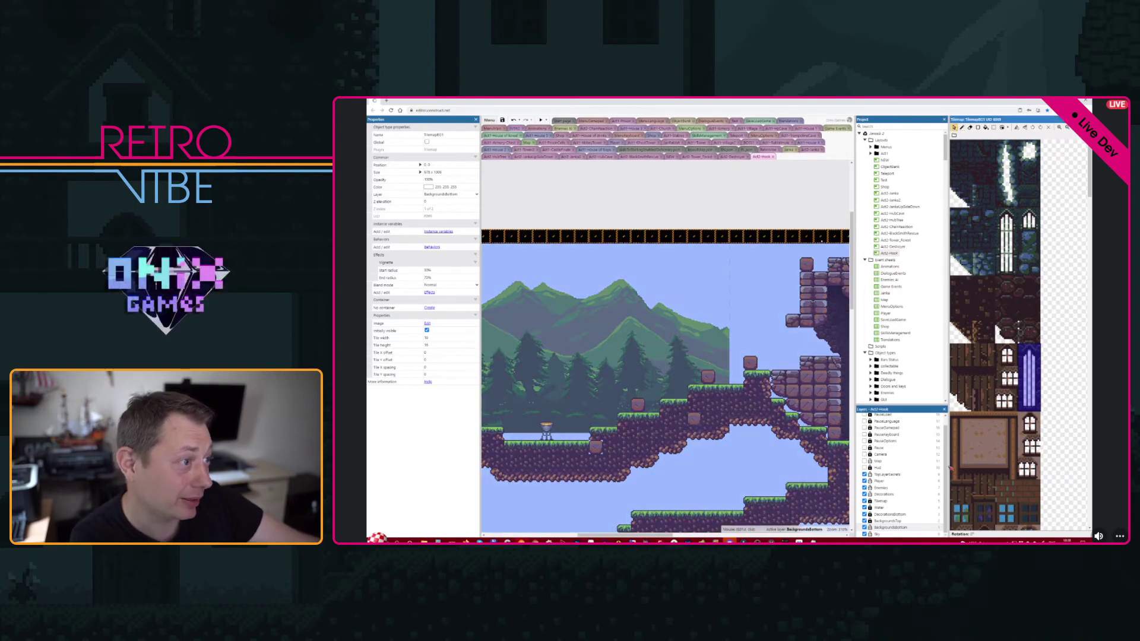
- Place the twisted, gnarled tree trunk from the tileset in the shallow grassy hollow to the left of the tower
scroll(1003, 356, "down", 10)
scroll(1012, 493, "down", 10)
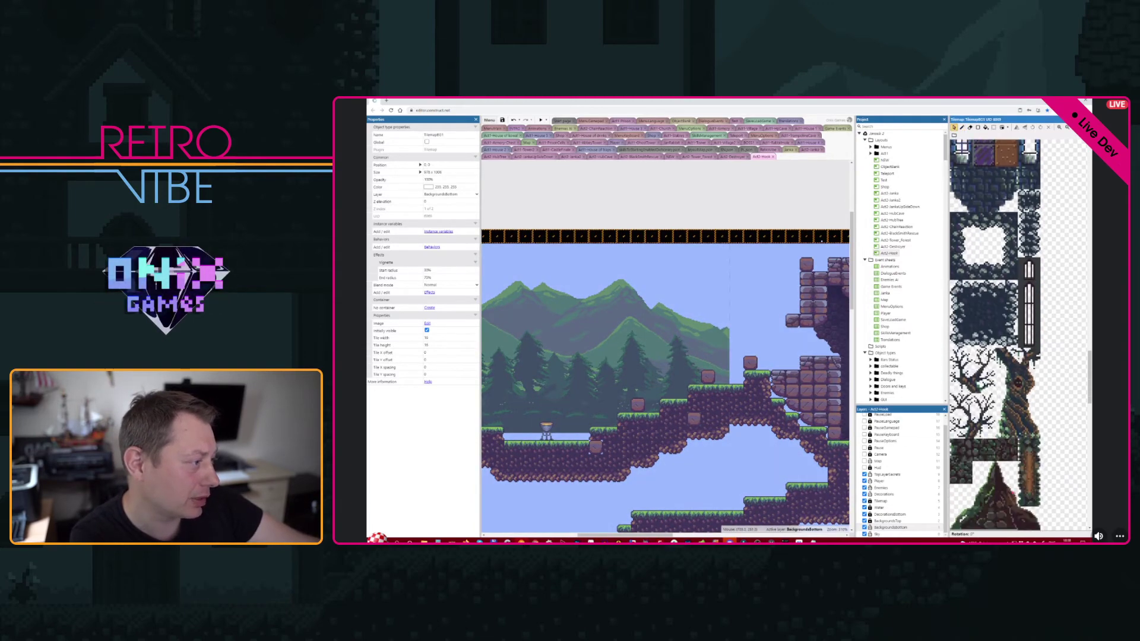
middle_click_drag(733, 428, 577, 423)
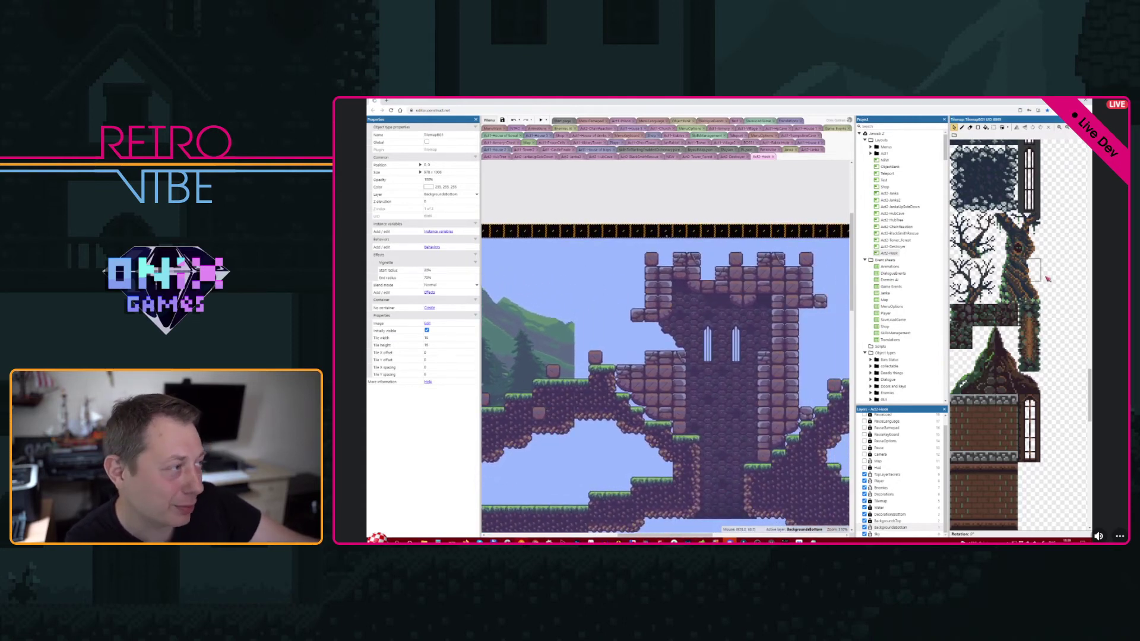
left_click_drag(997, 215, 1033, 297)
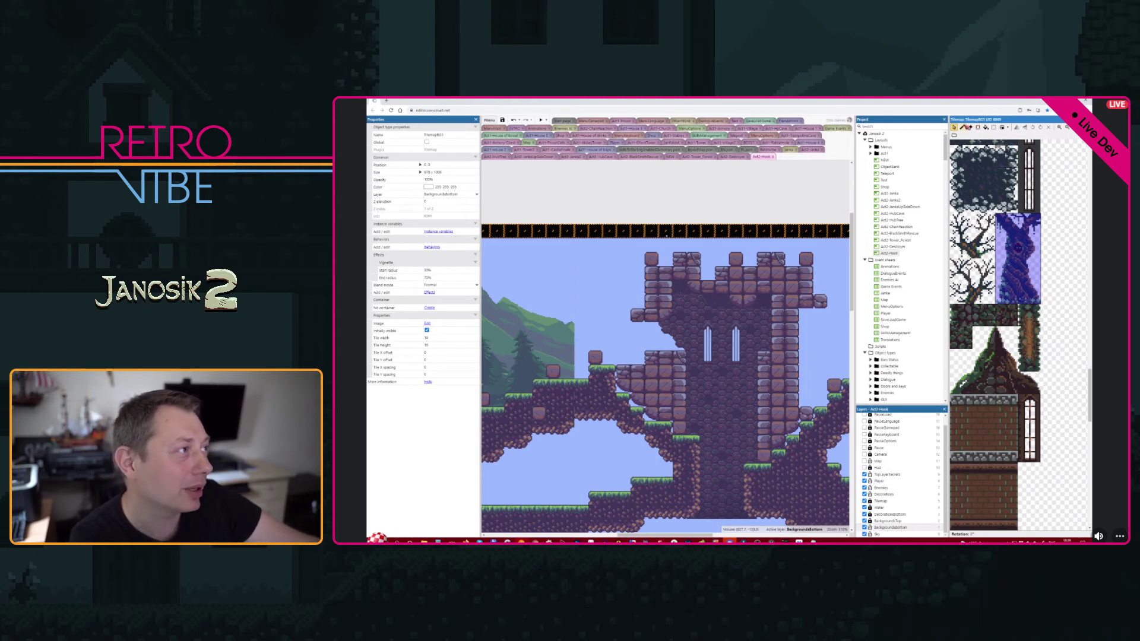
left_click(961, 127)
middle_click_drag(495, 335, 570, 334)
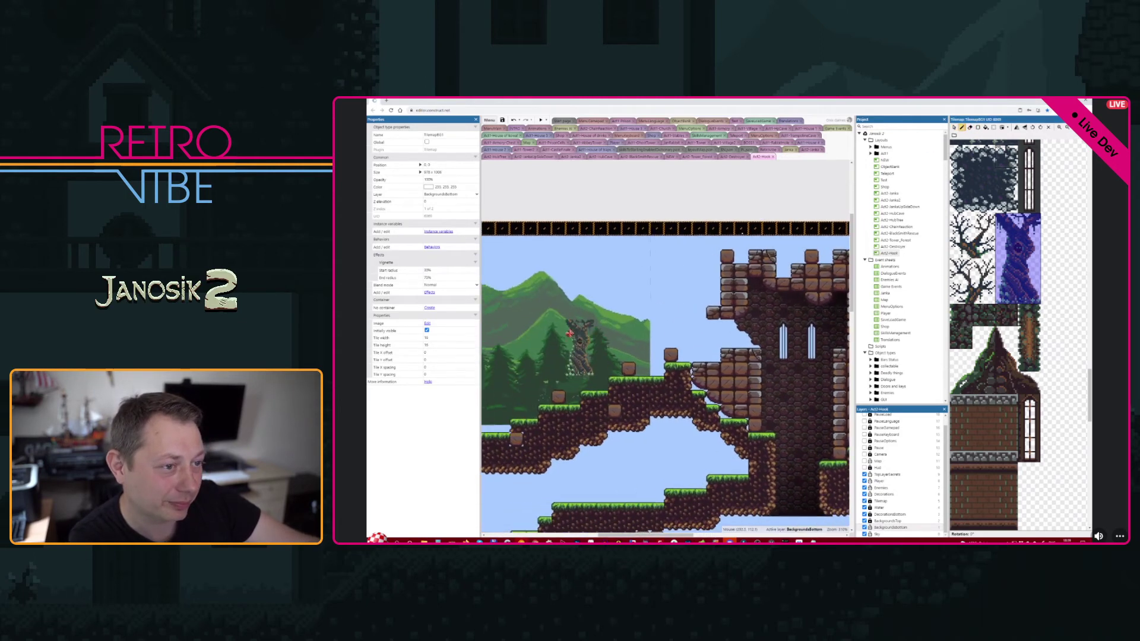
middle_click_drag(492, 383, 612, 371)
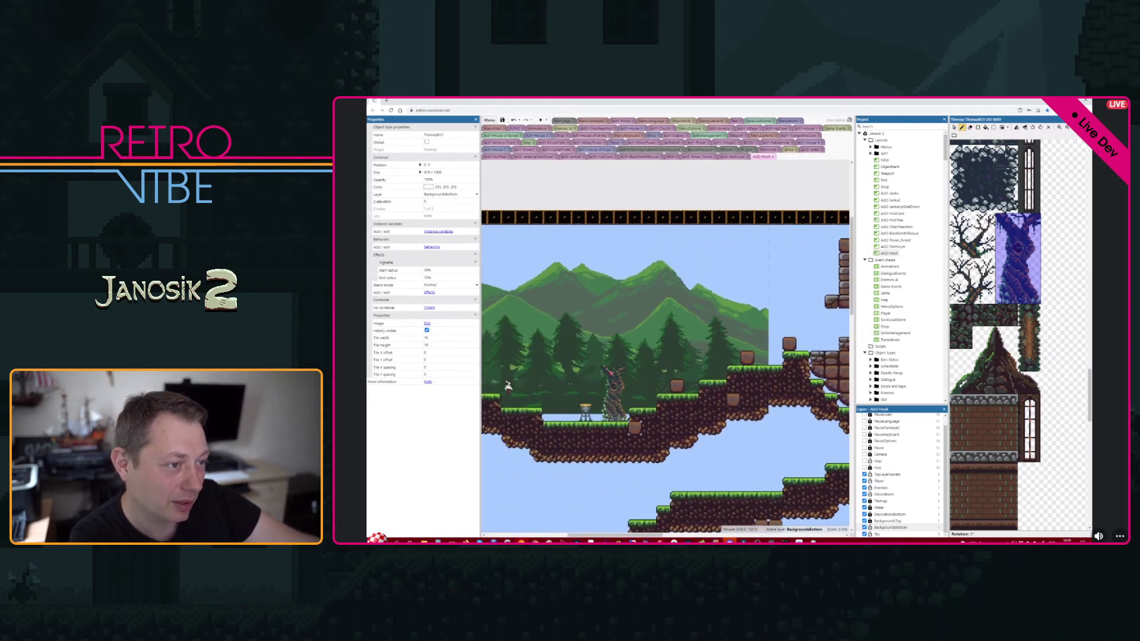
left_click(581, 373)
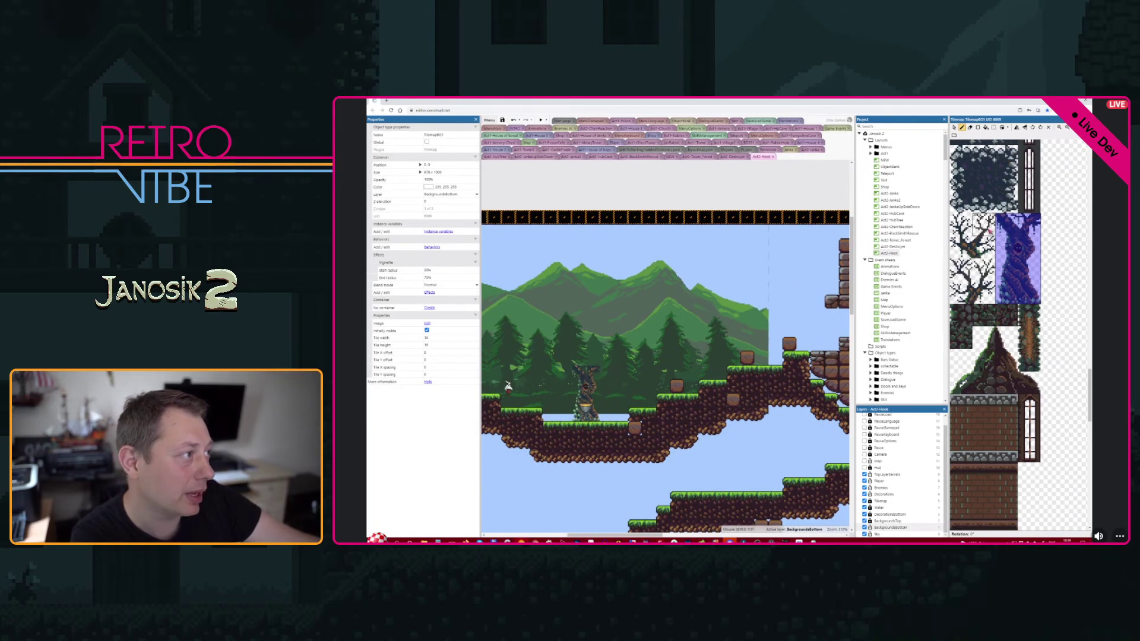
- Add bare branches to both sides of the gnarled trunk's top using the two dead-branch tile groups
mouse_move(952, 215)
left_mouse_down()
mouse_move(995, 236)
mouse_move(994, 258)
left_mouse_up()
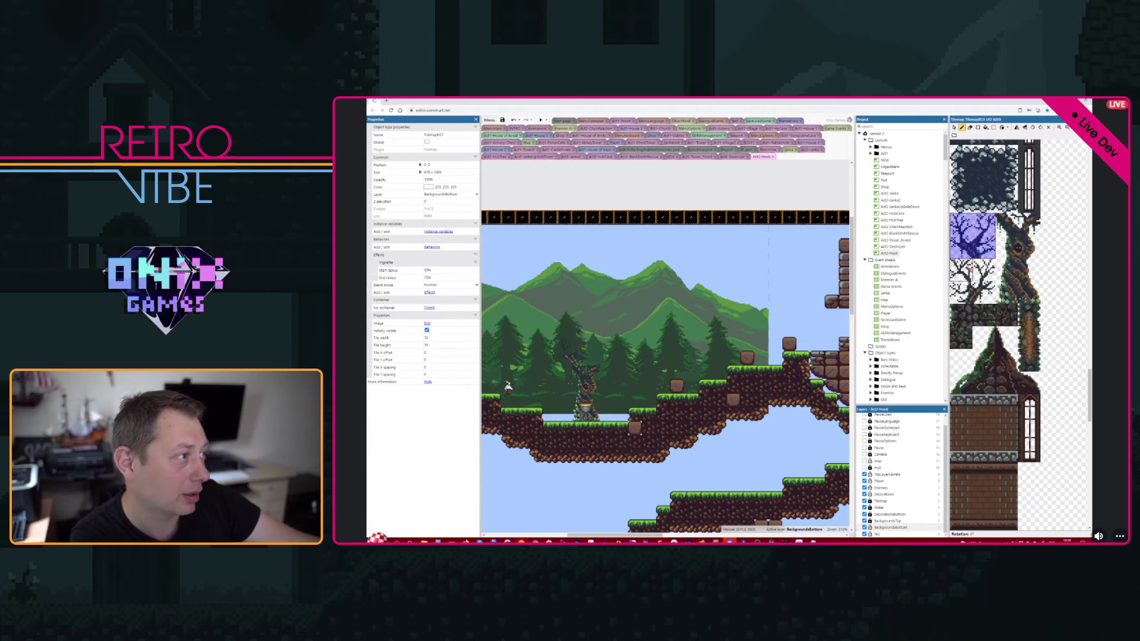
left_click_drag(953, 262, 992, 300)
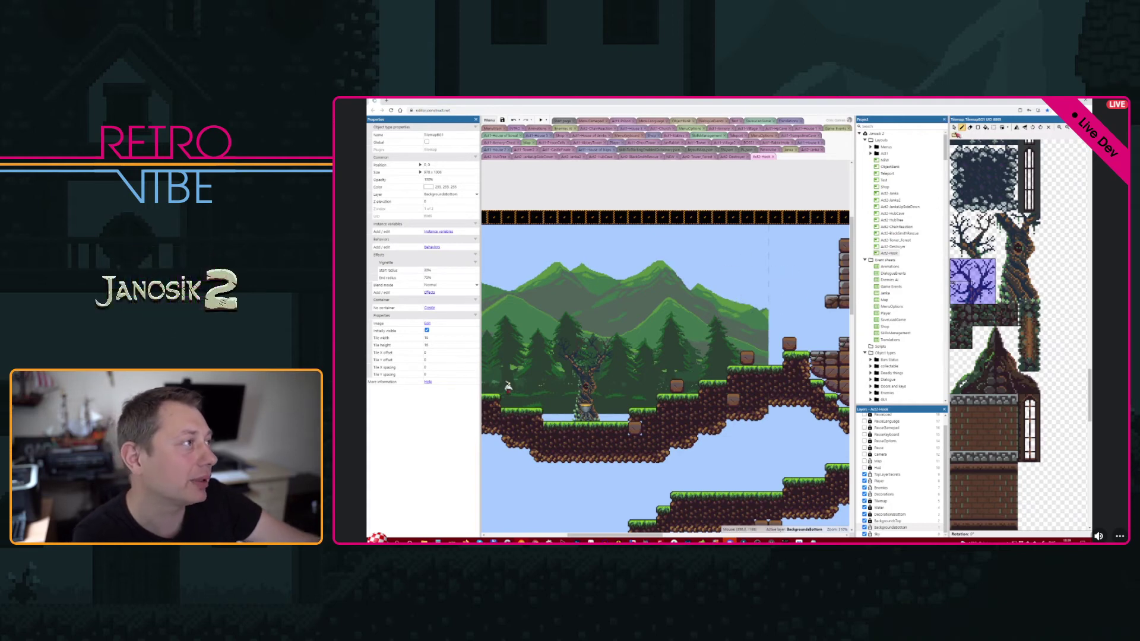
left_click(954, 127)
- Decorate the tower with bare branches on both crown ledges, in the battlement gap and beside the ruined lower left wall
middle_click_drag(693, 281, 473, 311)
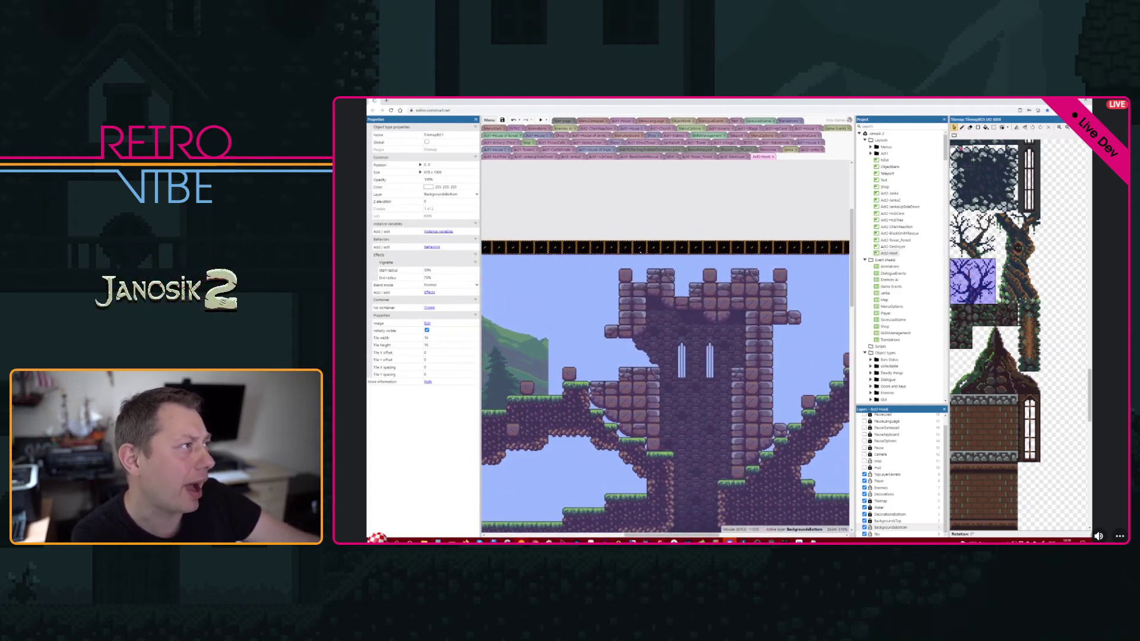
left_click(962, 127)
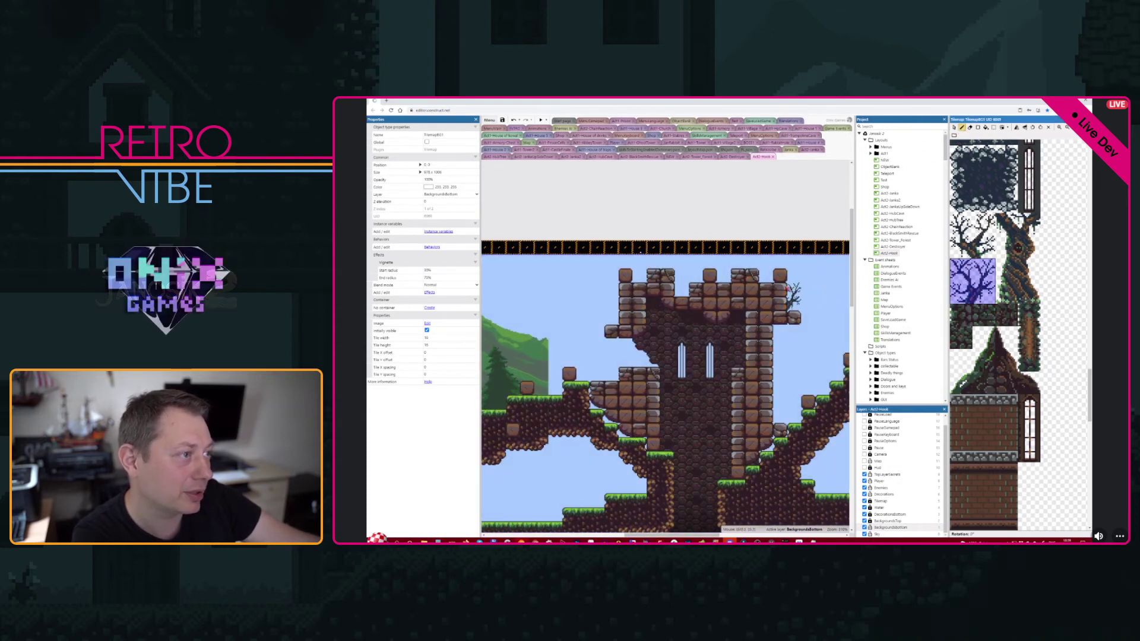
left_click(973, 237)
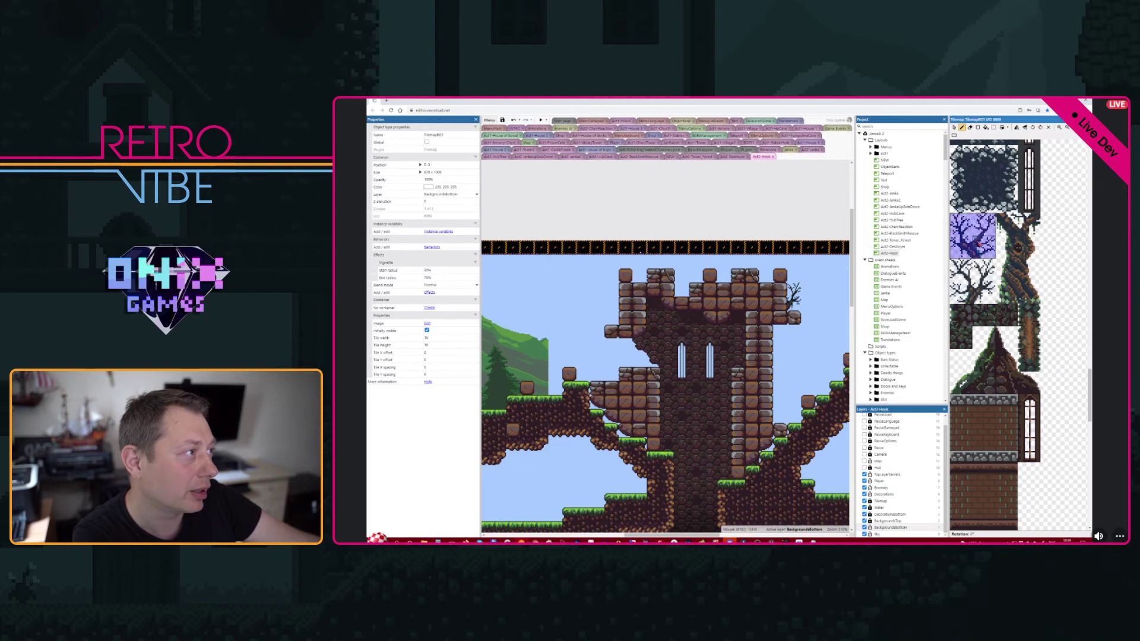
left_click(611, 300)
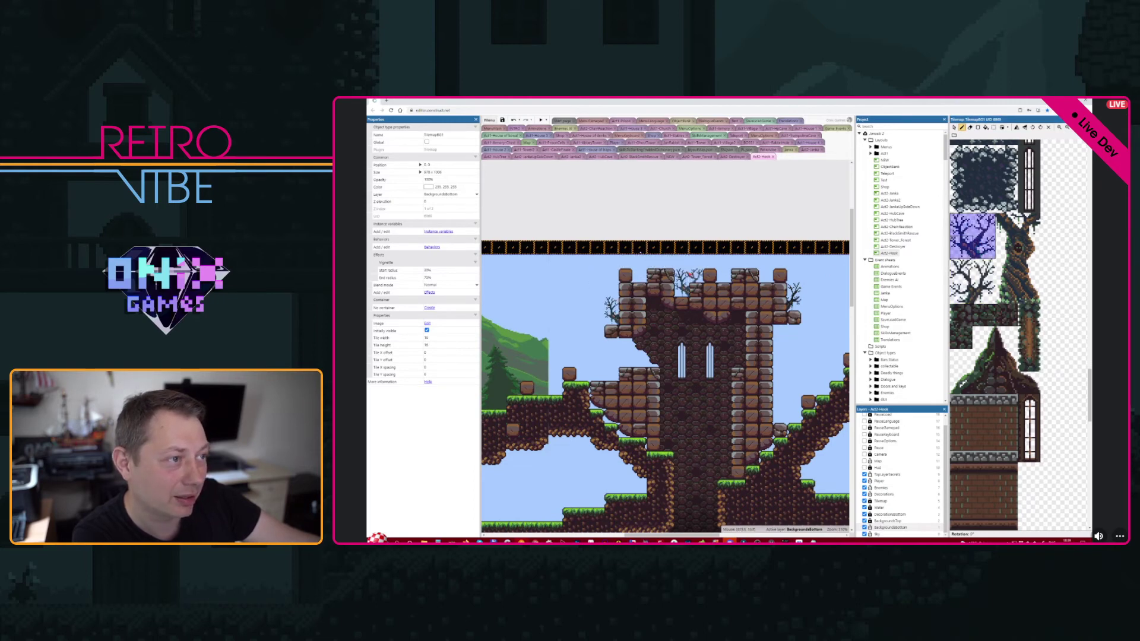
left_click(687, 276)
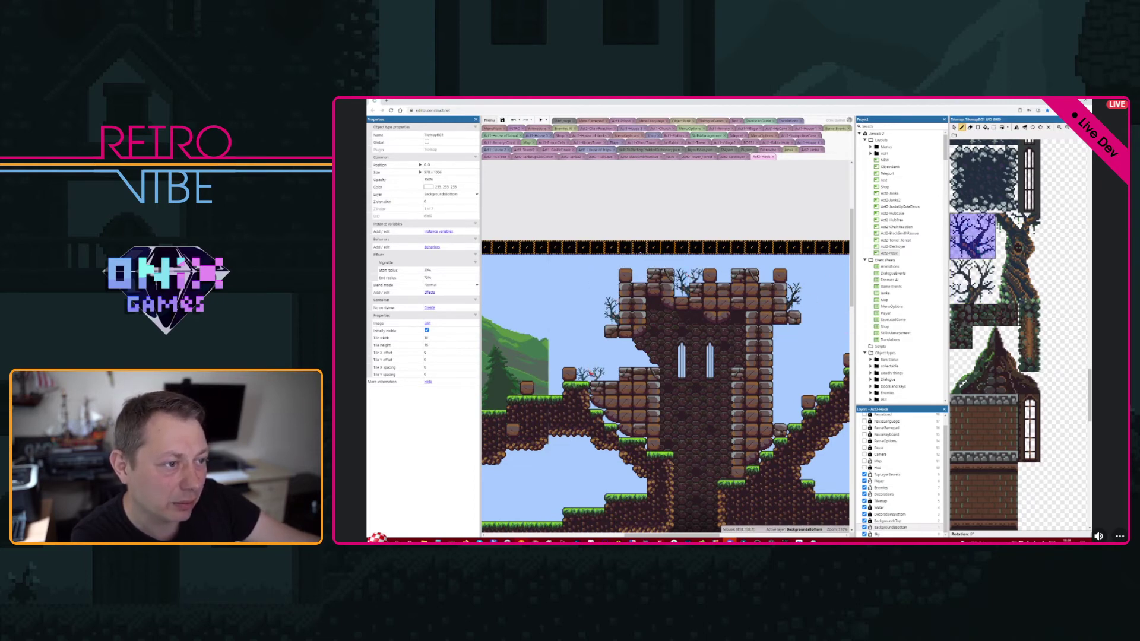
left_click(591, 373)
middle_click_drag(704, 441, 647, 412)
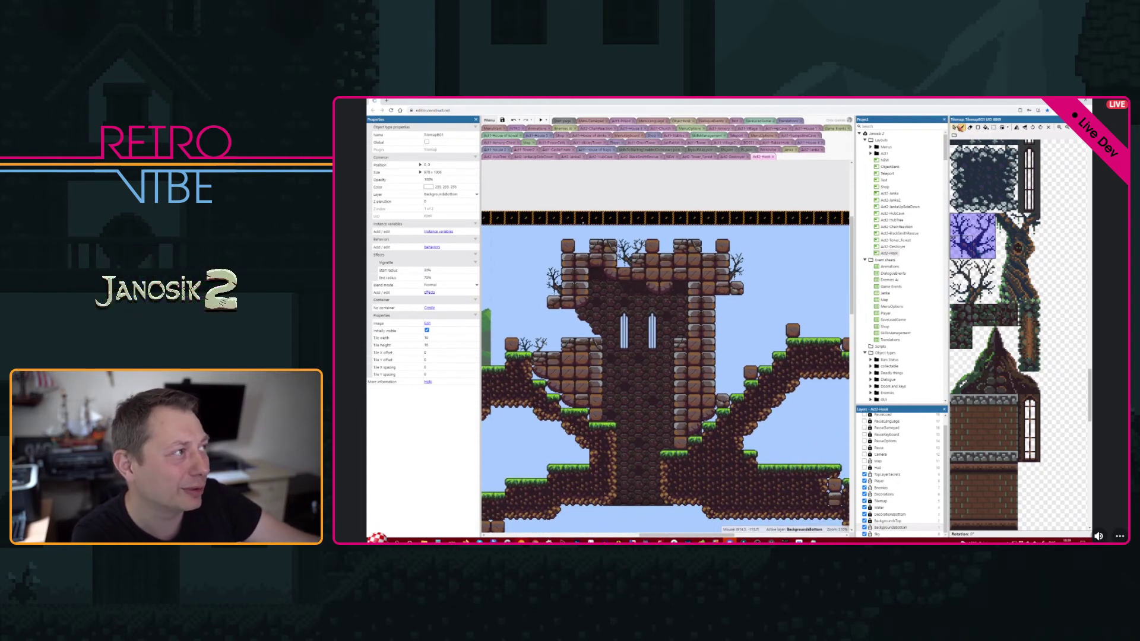
- Make BackgroundTop the active layer and select its tilemap
left_click(763, 309)
middle_click_drag(650, 419, 717, 416)
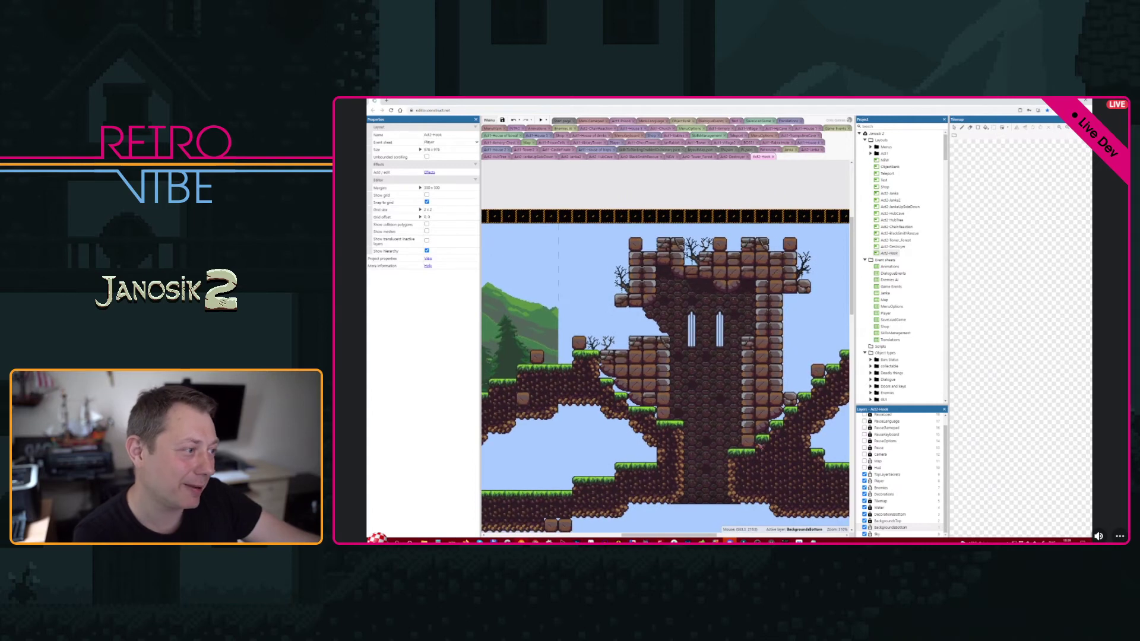
left_click(871, 521)
left_click(705, 376)
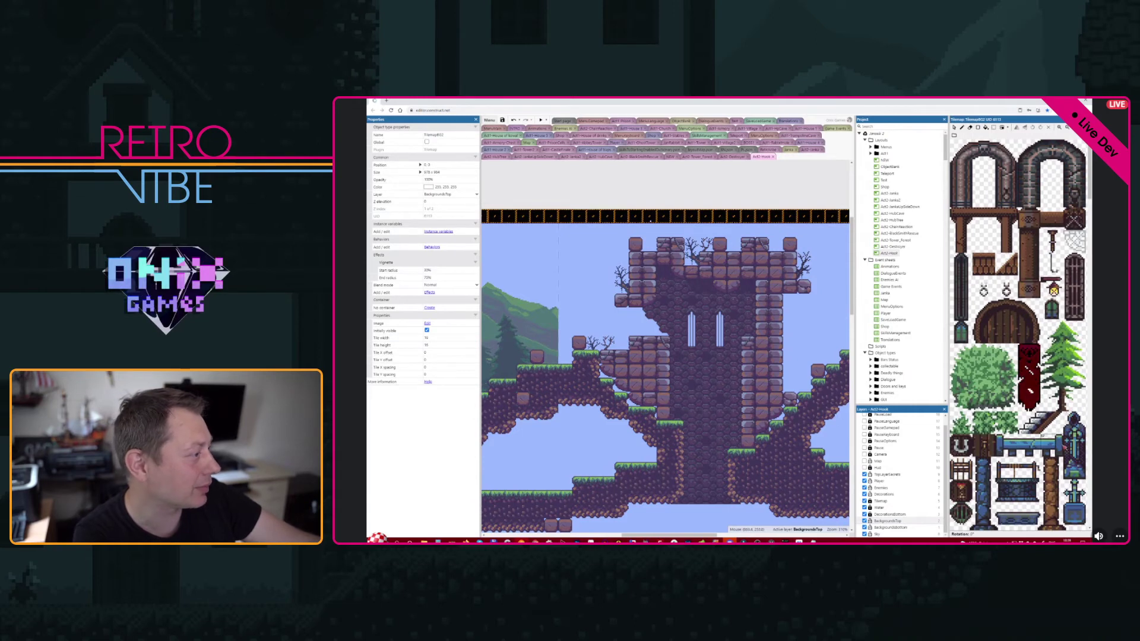
- Stamp the torn red banner on the tower's inner left wall and beneath the ledge on its outer left side
scroll(1062, 427, "down", 1)
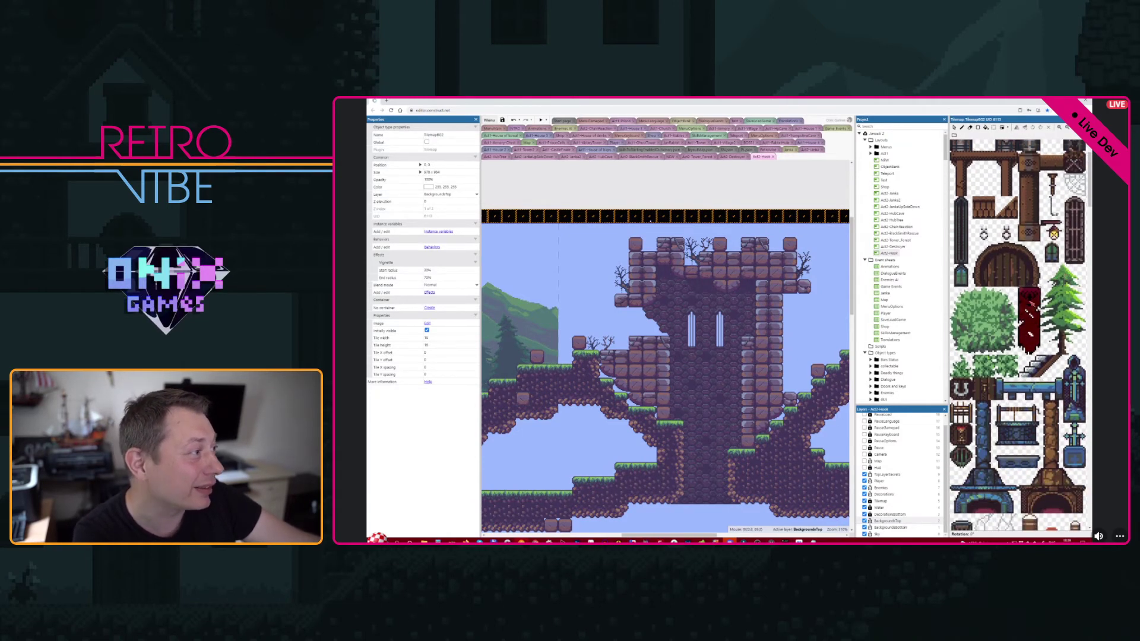
left_click_drag(1022, 291, 1035, 351)
left_click(962, 128)
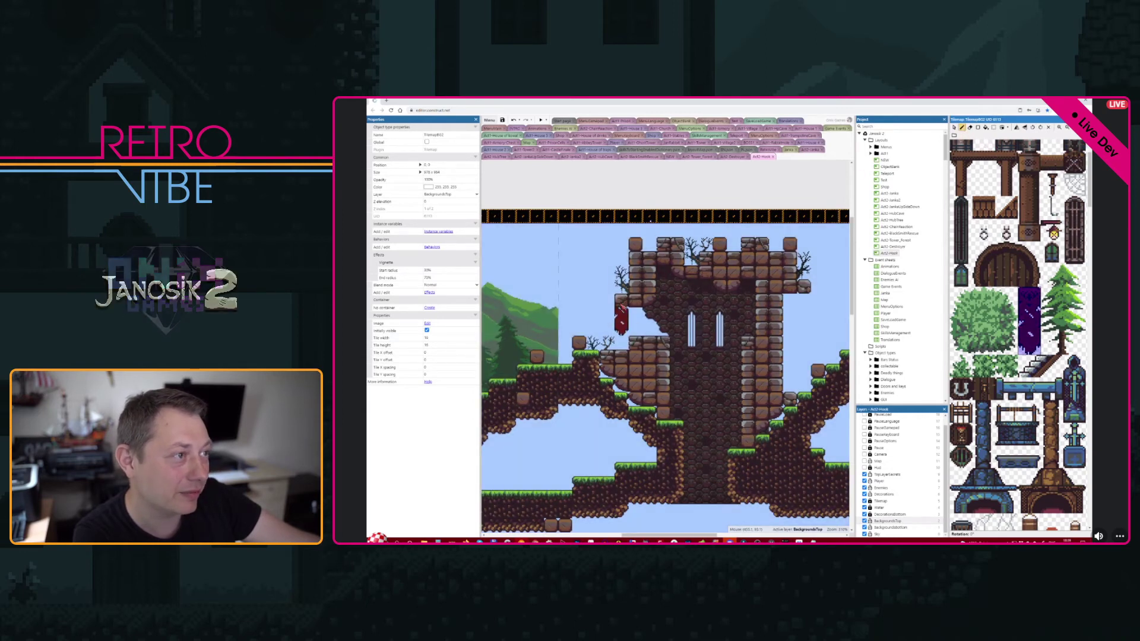
left_click(663, 279)
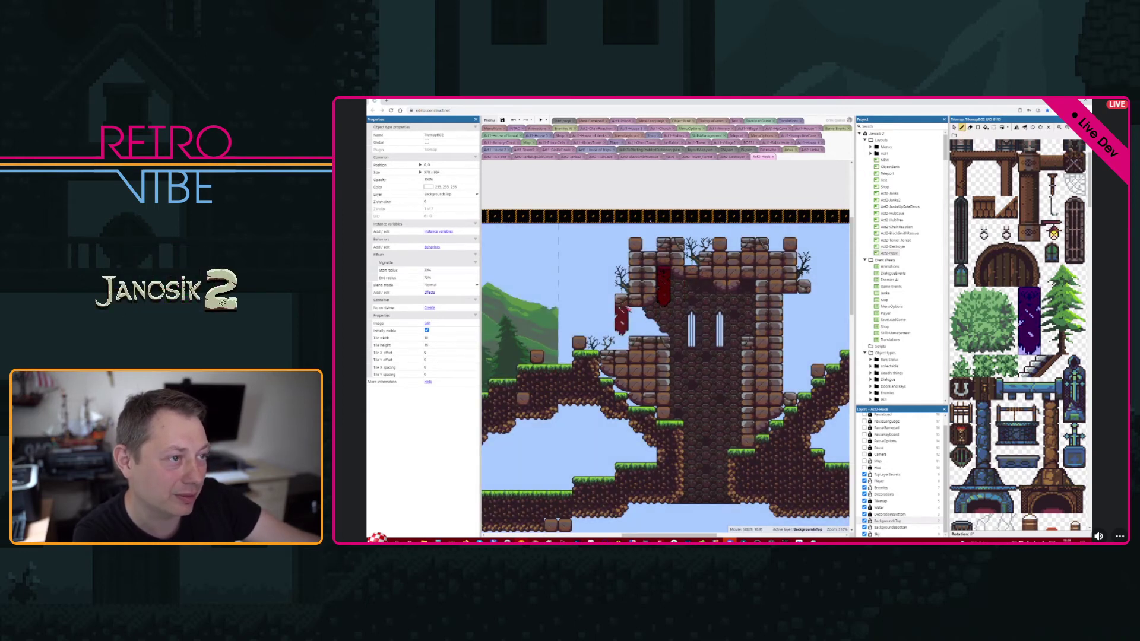
left_click(621, 315)
middle_click_drag(688, 380, 643, 381)
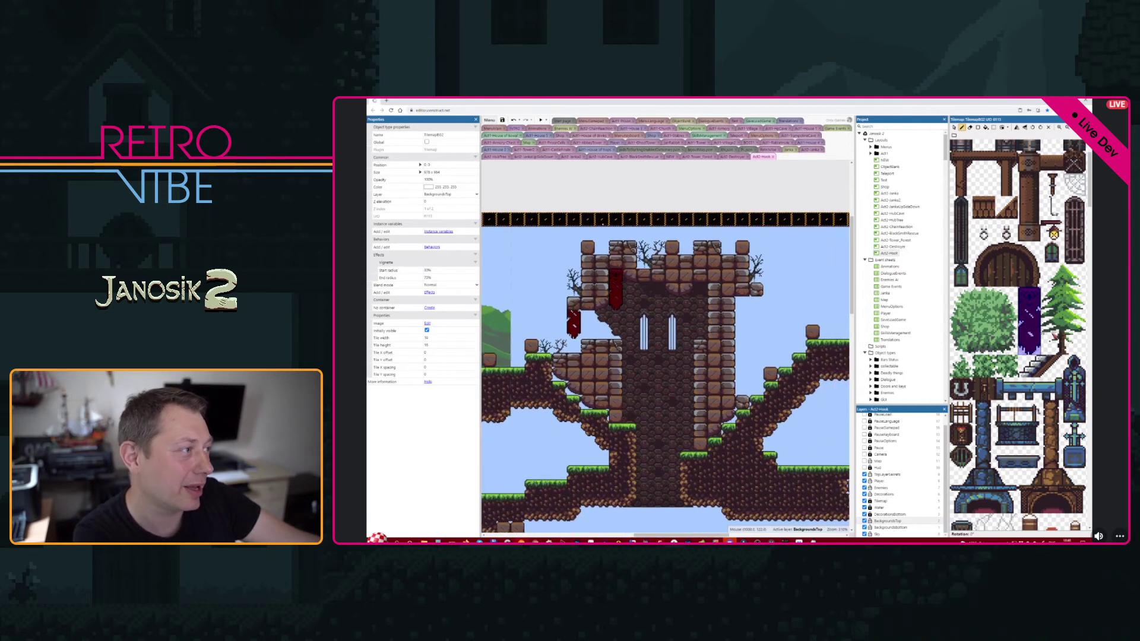
- Stamp green leaf tiles inside the tower under its battlements and beneath the ledge on its outer right side
left_click(985, 371)
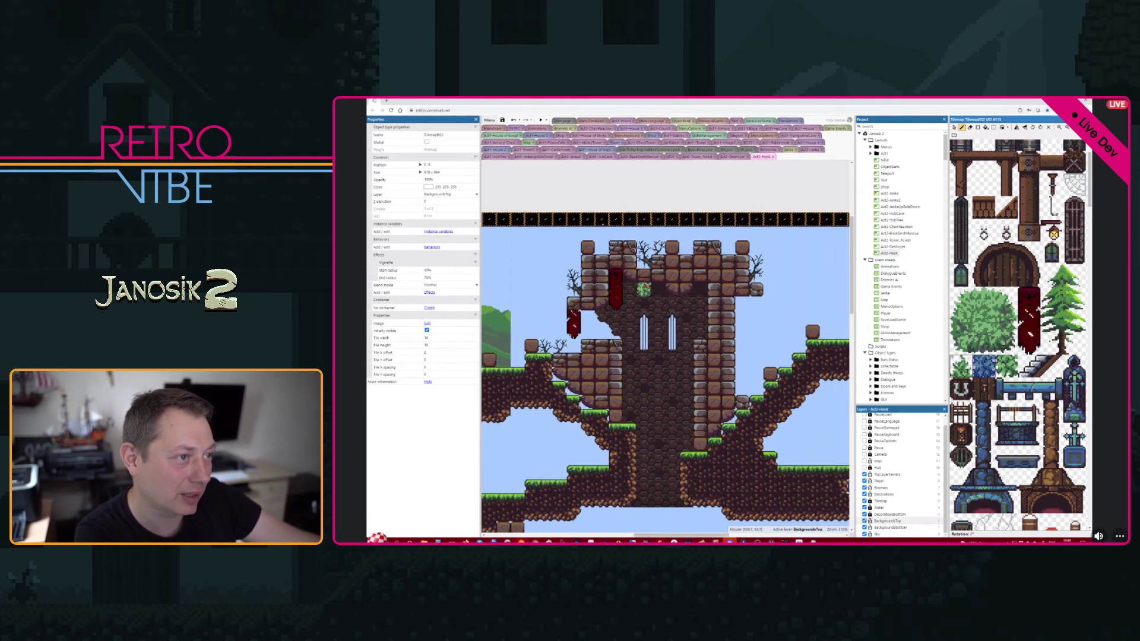
left_click(646, 291)
left_click(645, 304)
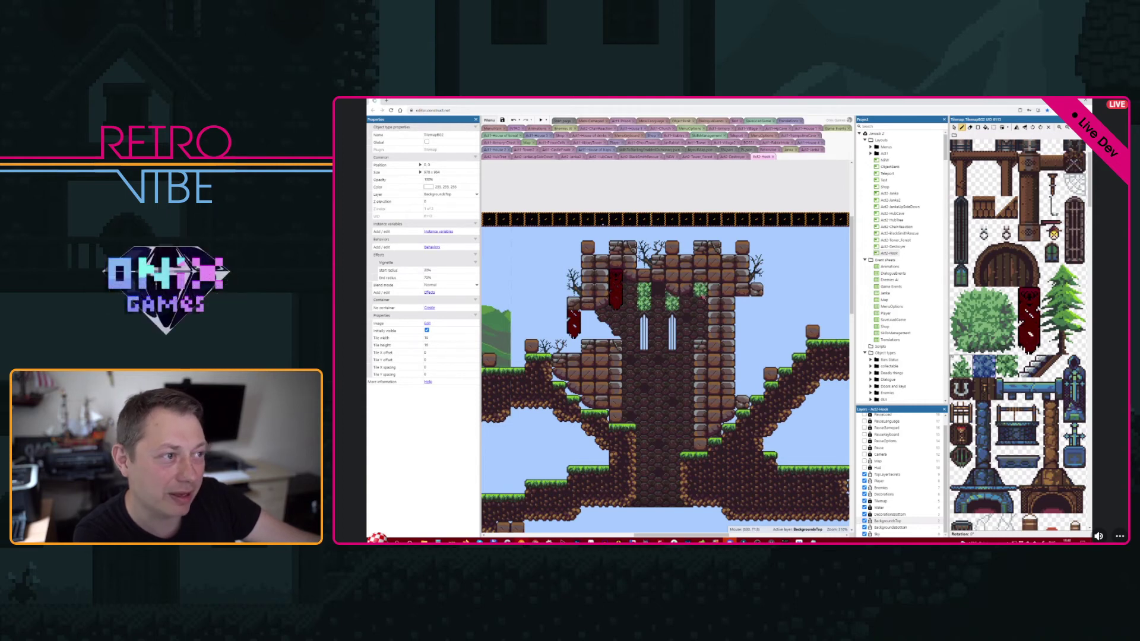
left_click(700, 289)
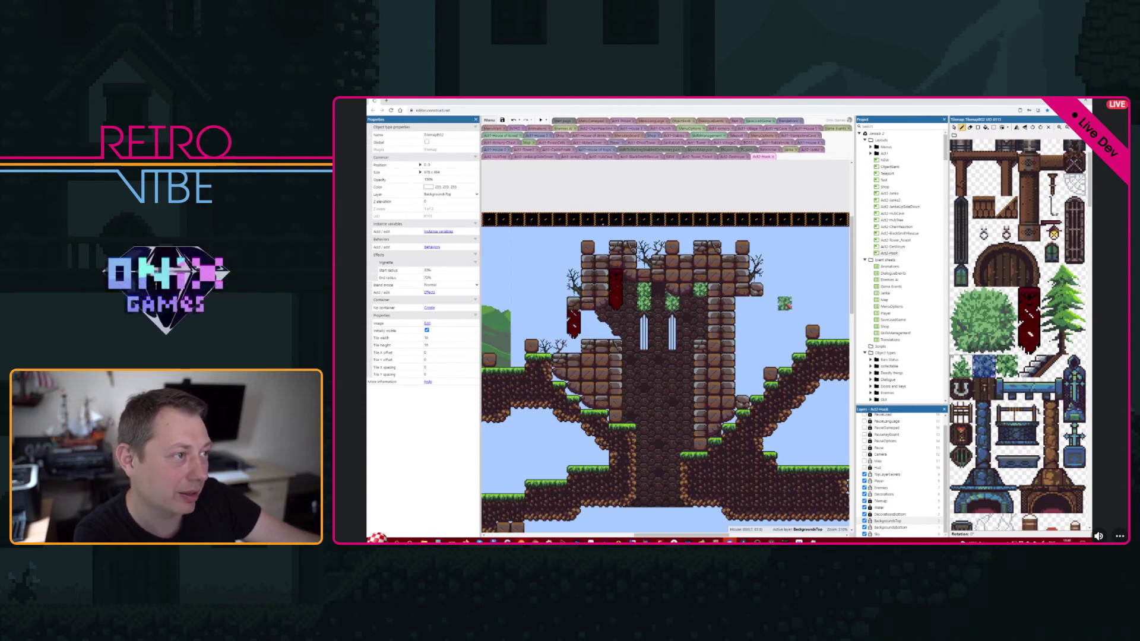
left_click(742, 302)
left_click(742, 318)
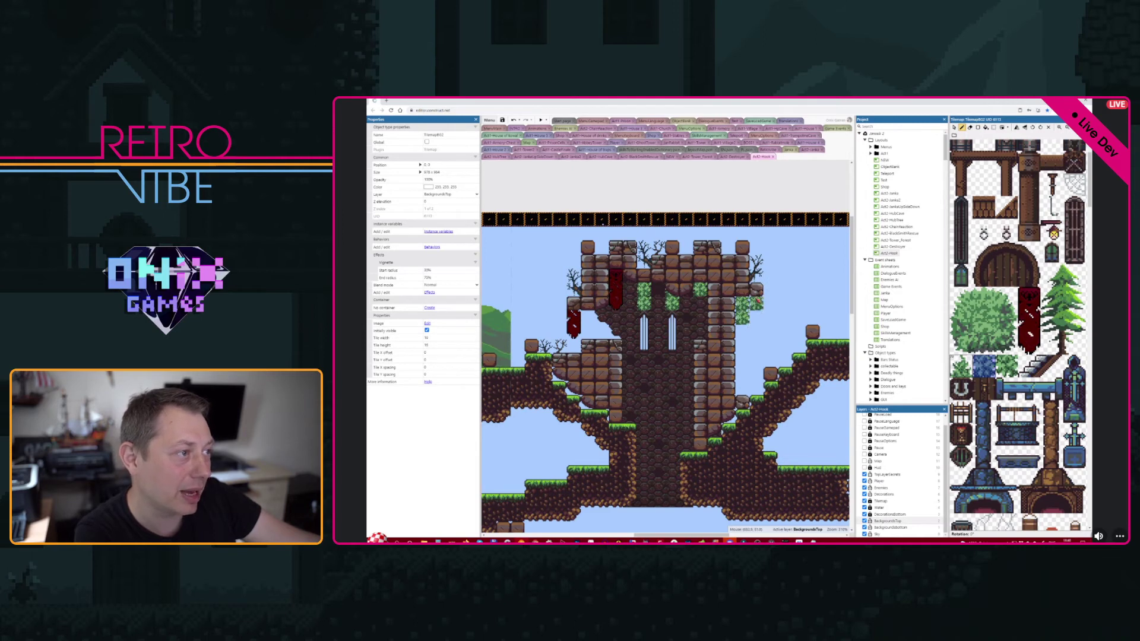
left_click(757, 301)
- Rotate the pointed foliage tile 180° and stamp it under the leaf clusters as hanging vine ends
left_click(964, 367)
key("r")
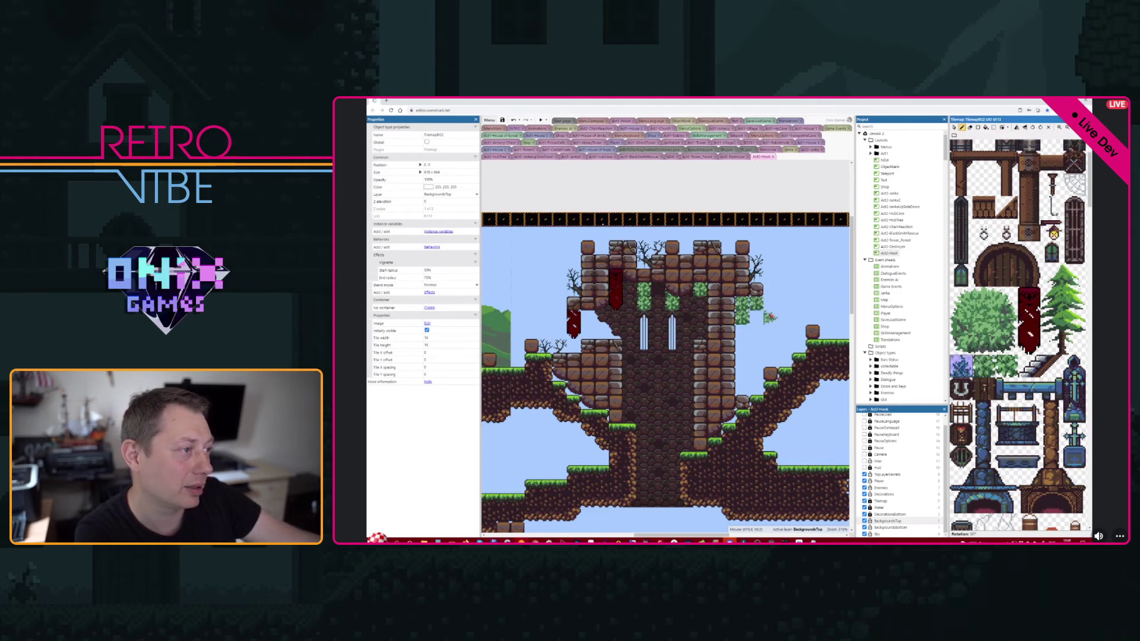
key("r")
left_click(745, 332)
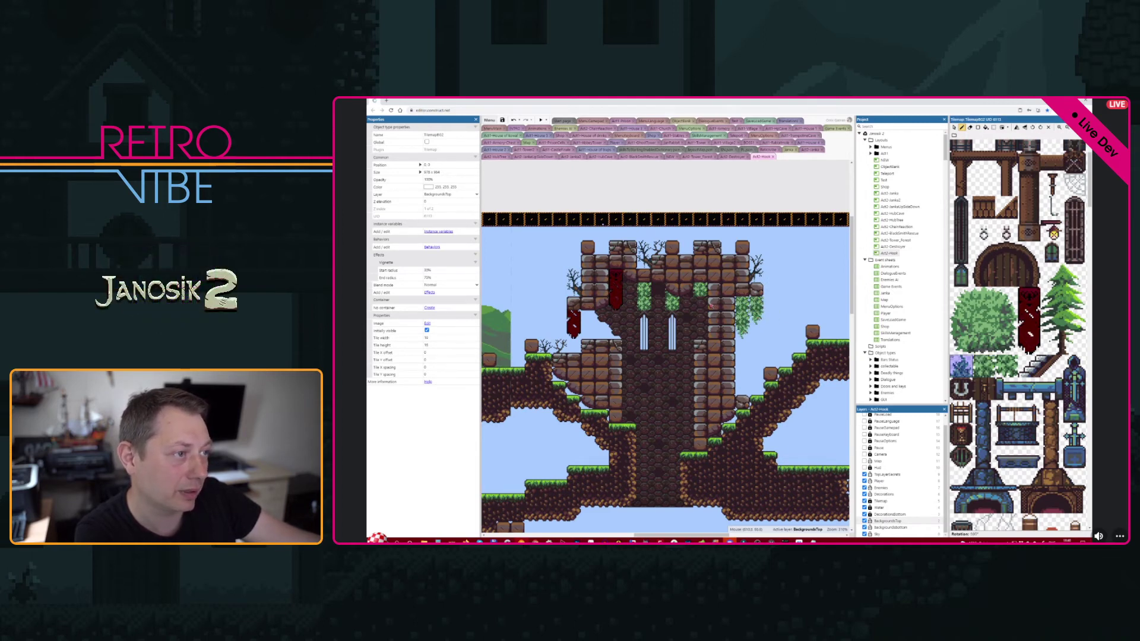
left_click(703, 305)
left_click(673, 320)
left_click(647, 307)
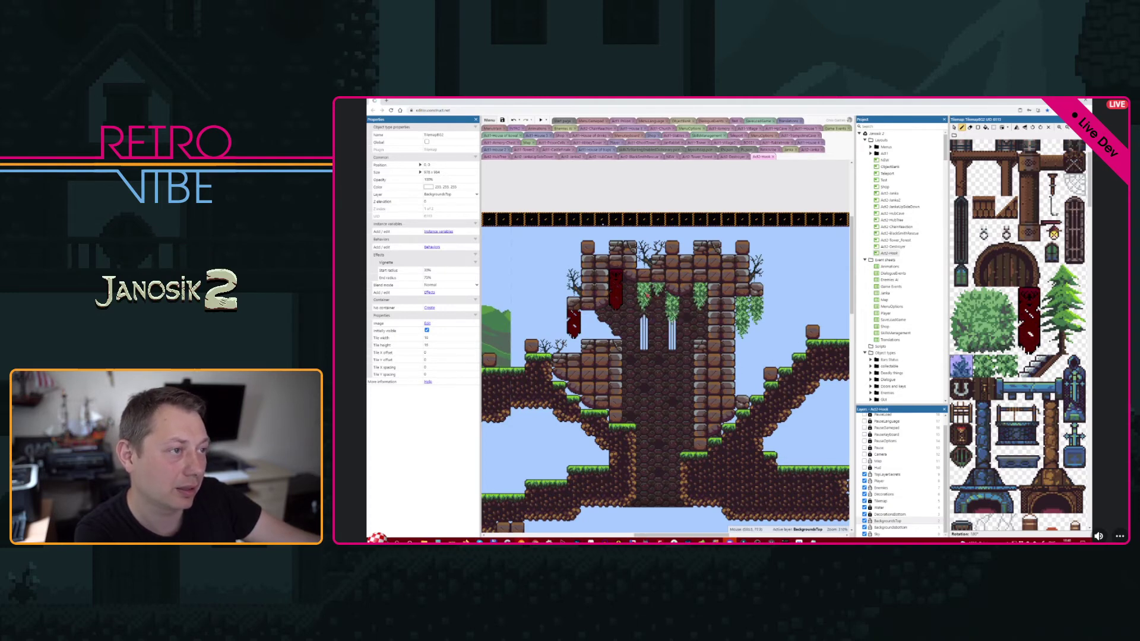
- Fill the gap between the tower base and the grassy ledge below with the dark stone tile on the BackgroundBottom tilemap
middle_click_drag(591, 317, 617, 341)
scroll(746, 427, "down", 3, "ctrl")
scroll(754, 422, "up", 2, "ctrl")
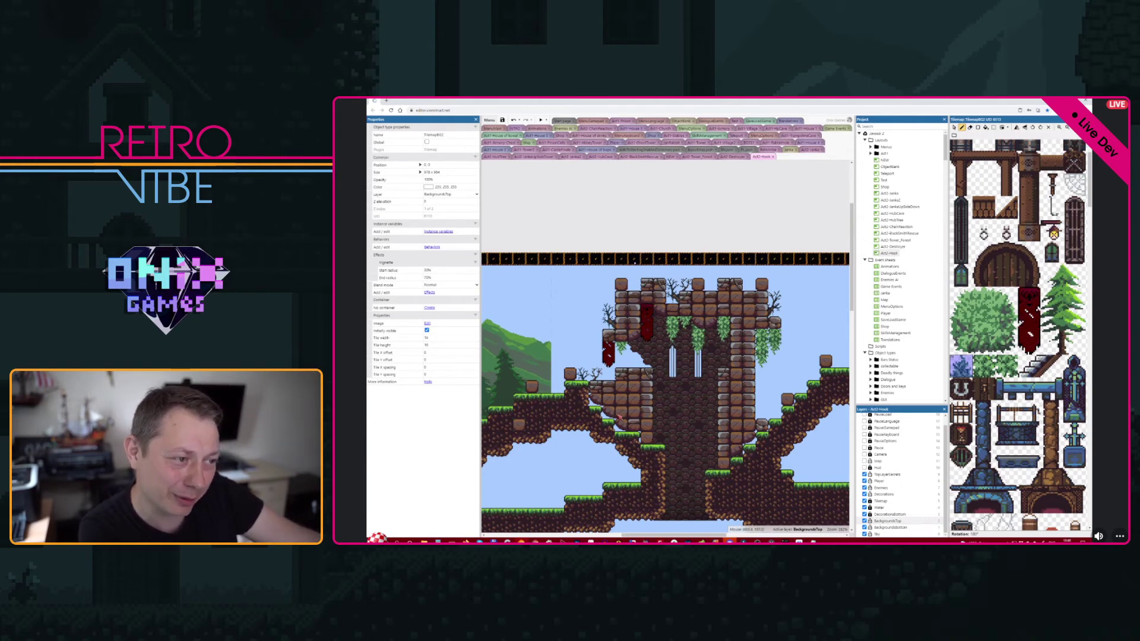
middle_click_drag(617, 419, 705, 379)
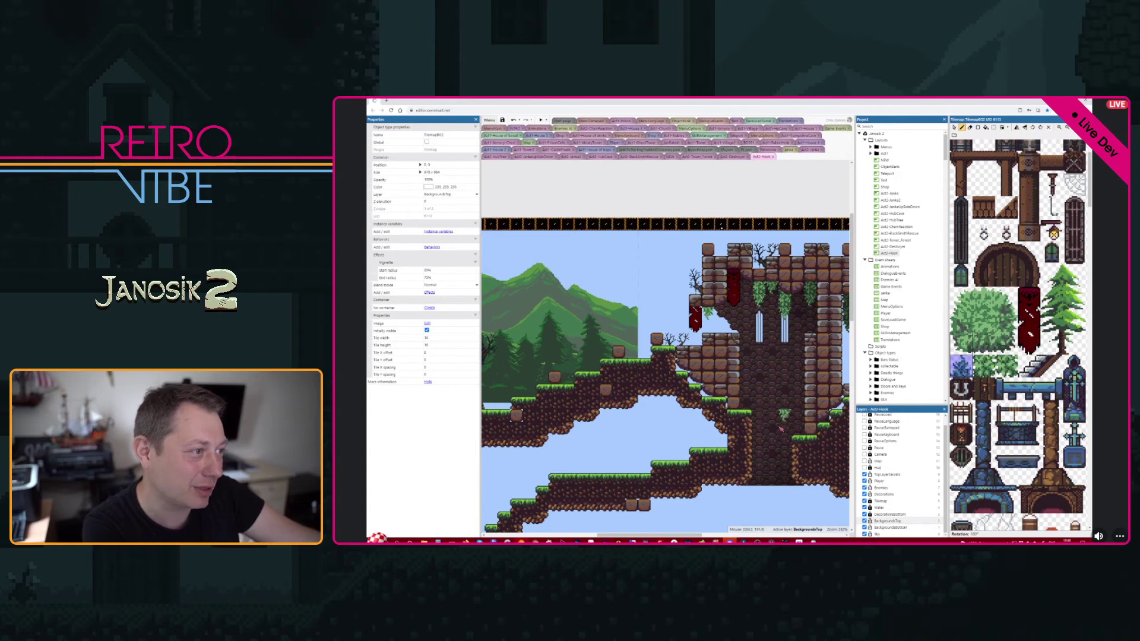
middle_click_drag(766, 418, 682, 307)
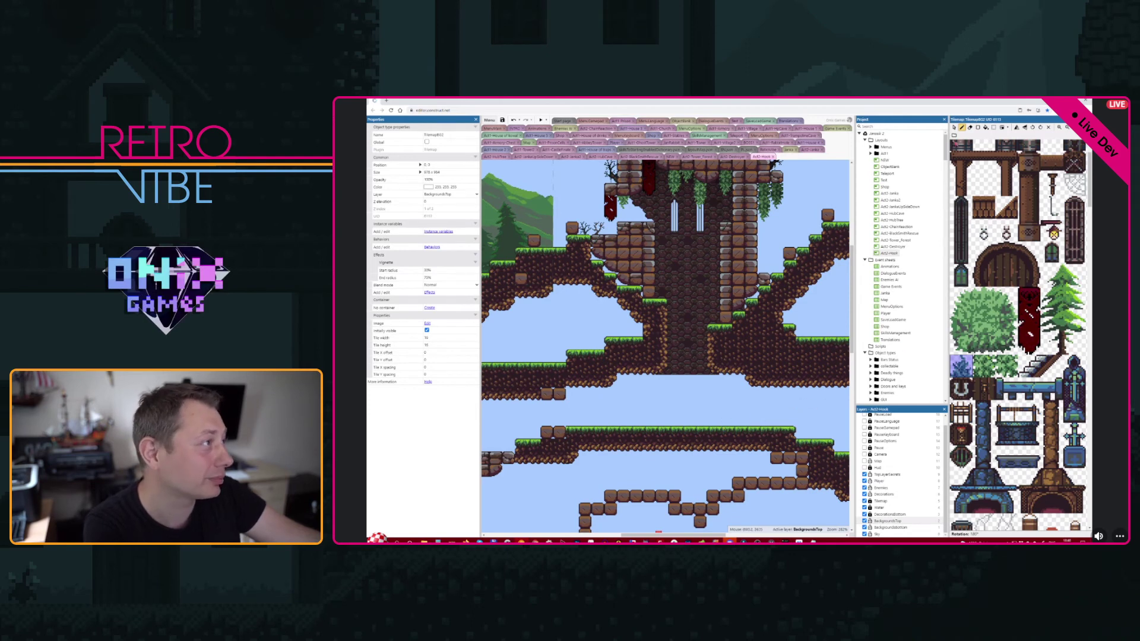
left_click(954, 127)
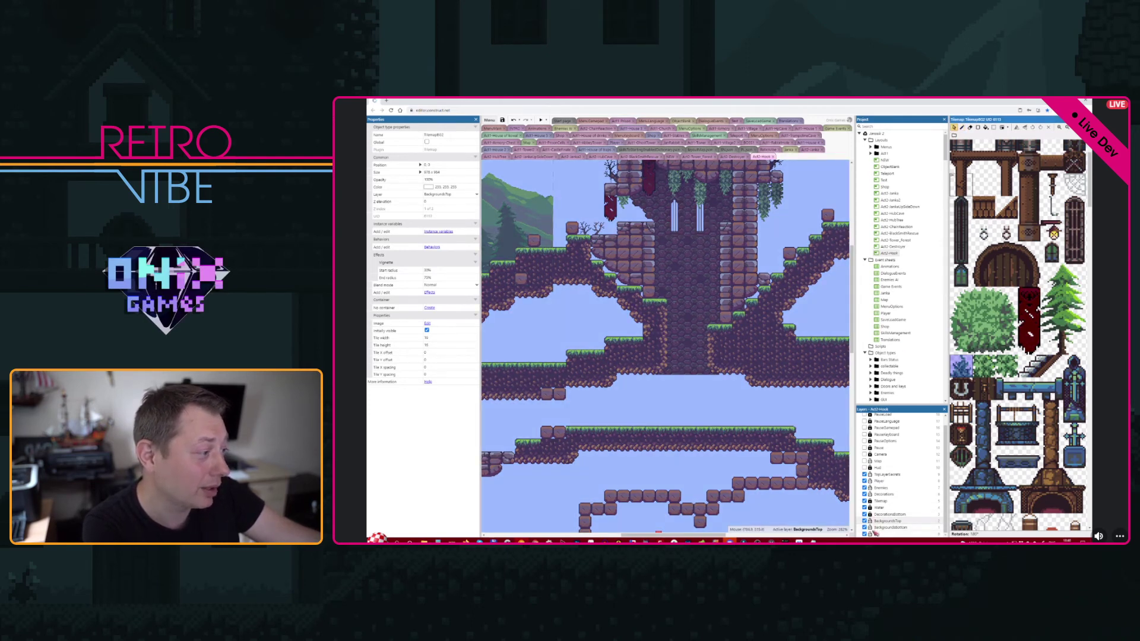
left_click(634, 362)
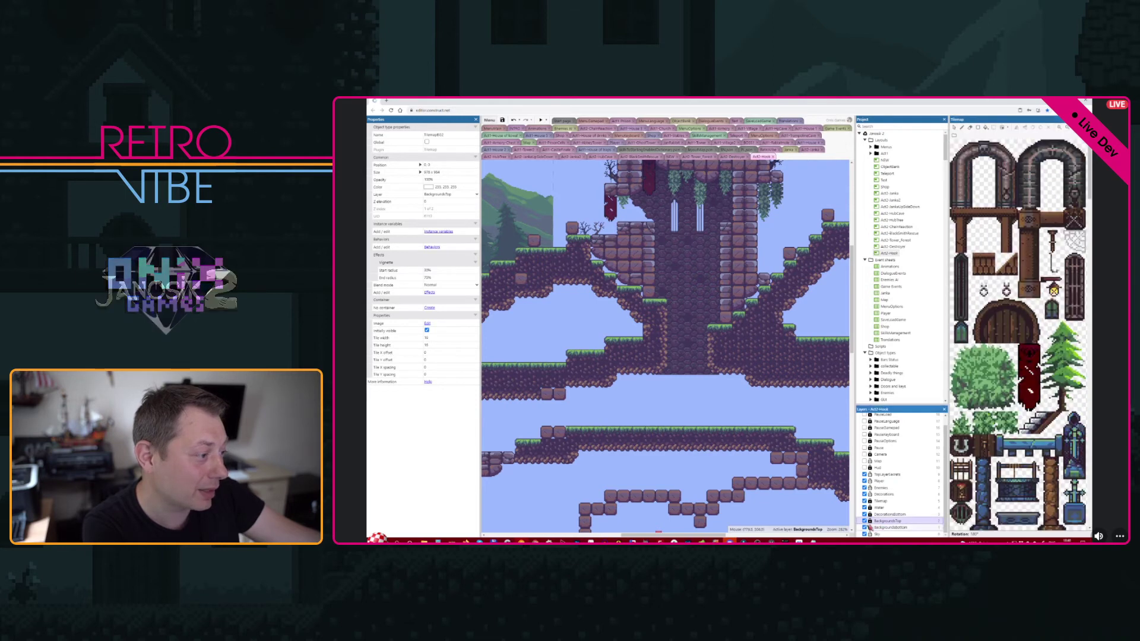
left_click(1014, 292)
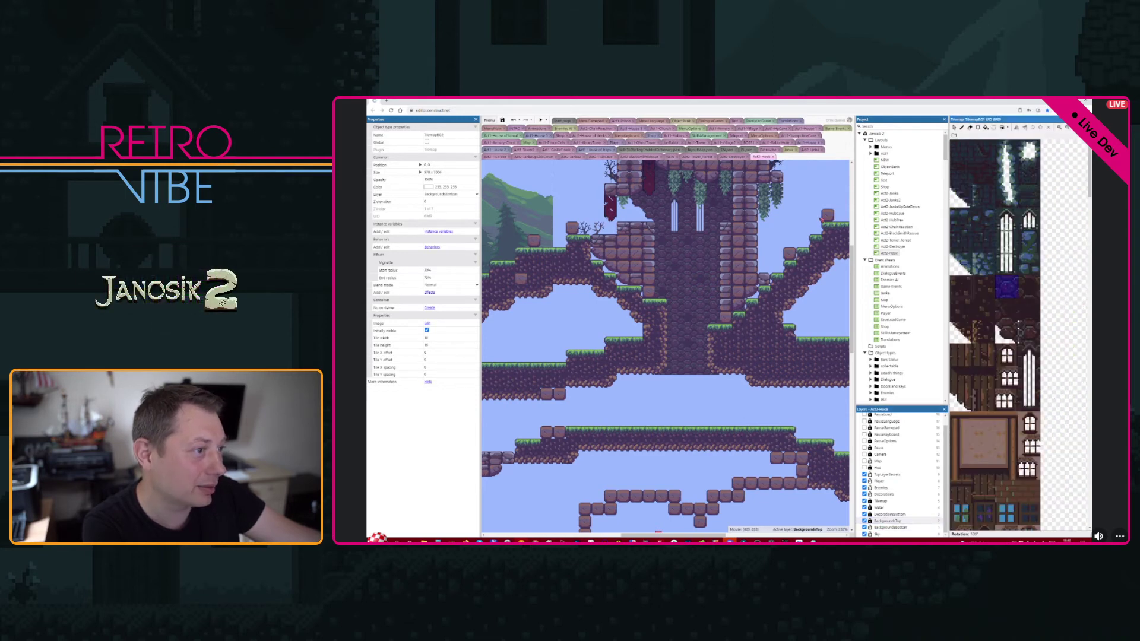
left_click(962, 128)
mouse_move(649, 382)
left_mouse_down()
mouse_move(629, 393)
mouse_move(650, 379)
mouse_move(596, 379)
mouse_move(600, 419)
mouse_move(671, 410)
mouse_move(617, 418)
mouse_move(653, 412)
left_mouse_up()
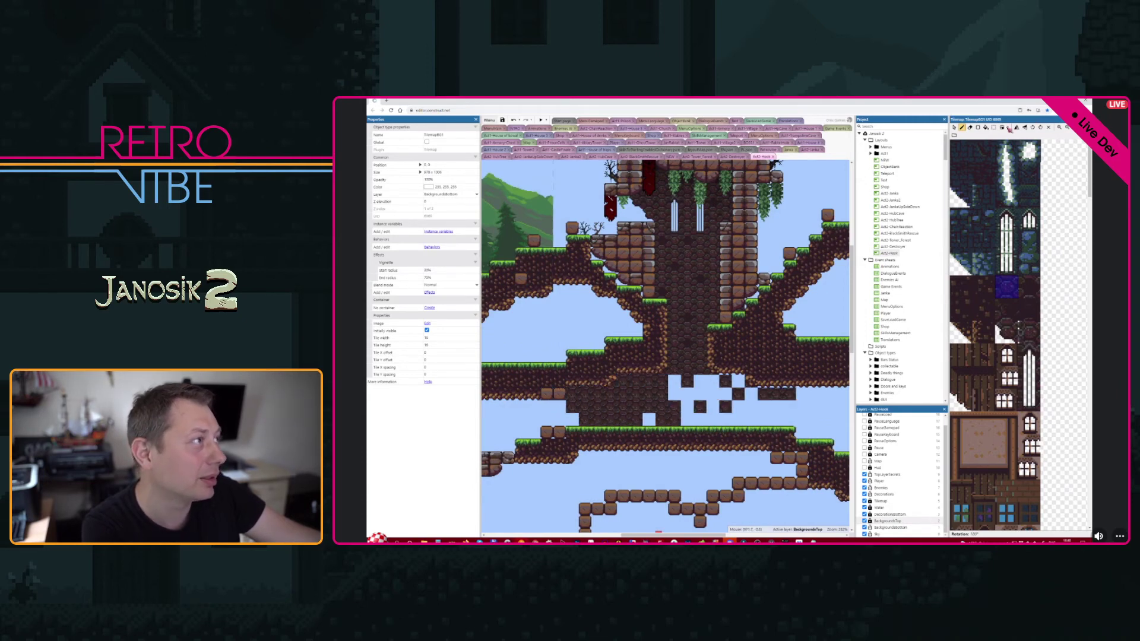
left_click(977, 128)
left_click_drag(670, 373, 832, 434)
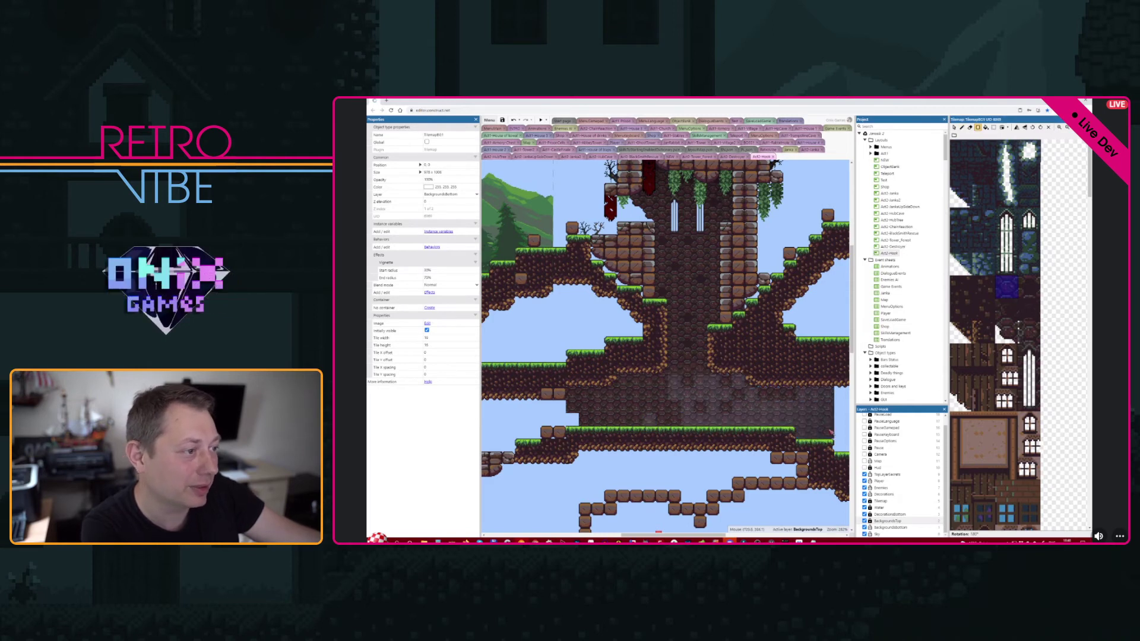
- Extend the dark stone background down the right side of the cavern with overlapping filled rectangles
middle_click_drag(831, 434, 650, 370)
left_click_drag(633, 304, 734, 440)
left_click_drag(693, 334, 769, 504)
left_click_drag(762, 381, 786, 509)
- Fill the stone-walled room containing the red object with dark background tiles and erase the excess outside its upper-left corner
middle_click_drag(678, 456, 820, 412)
left_click_drag(801, 392, 571, 478)
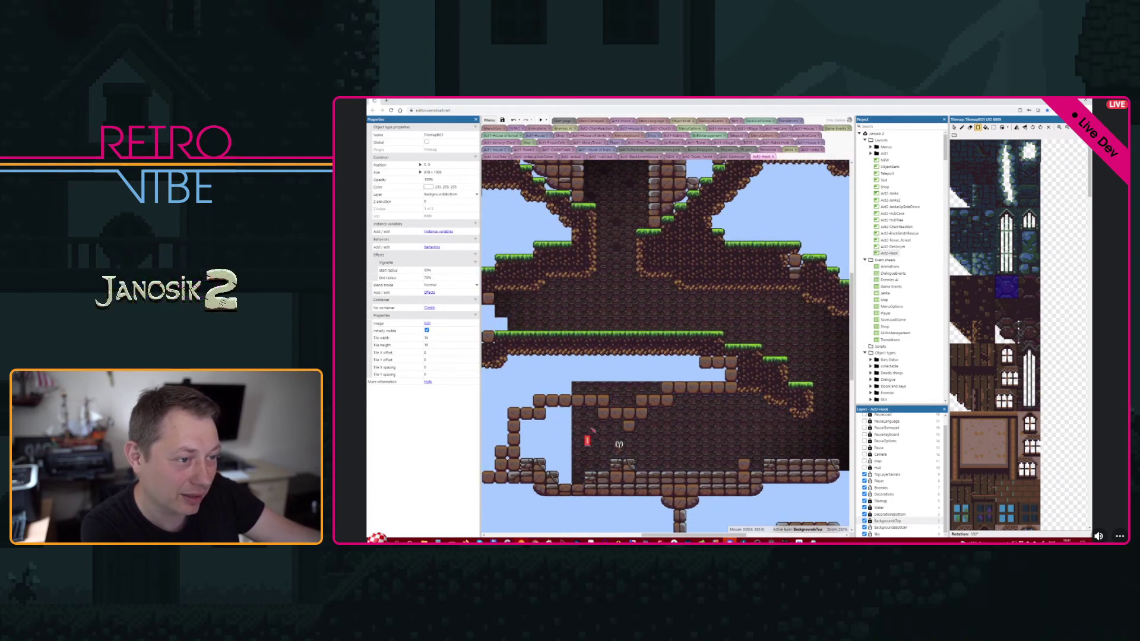
left_click_drag(571, 406, 521, 482)
left_click_drag(502, 426, 502, 455)
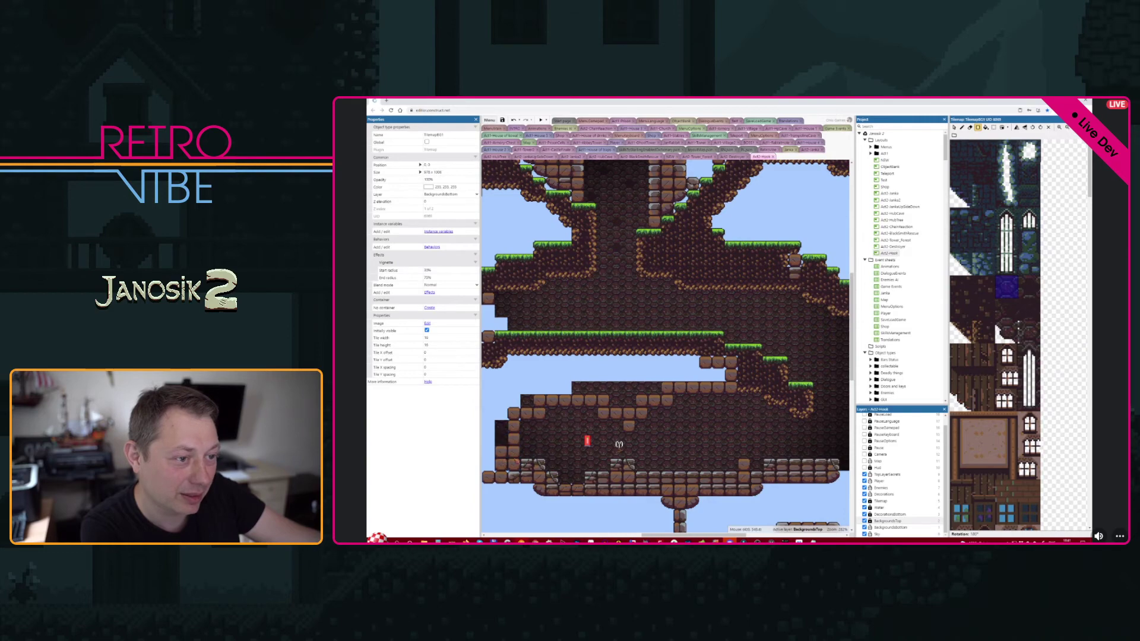
middle_click_drag(589, 452, 629, 374)
scroll(696, 342, "down", 3, "ctrl")
scroll(697, 342, "up", 2, "ctrl")
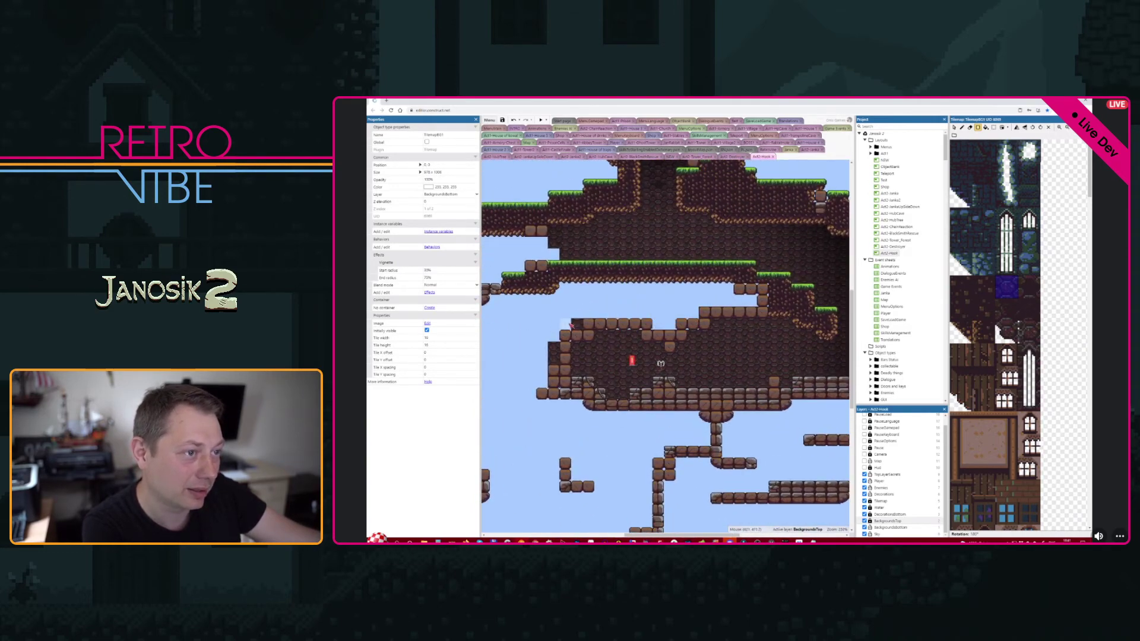
mouse_move(566, 324)
right_mouse_down()
mouse_move(577, 324)
mouse_move(554, 360)
right_mouse_up()
- Fill the lower-right cavern beneath the stone room, around its platforms and inner wall, with dark background rectangles
middle_click_drag(578, 382, 522, 288)
scroll(573, 340, "down", 5, "ctrl")
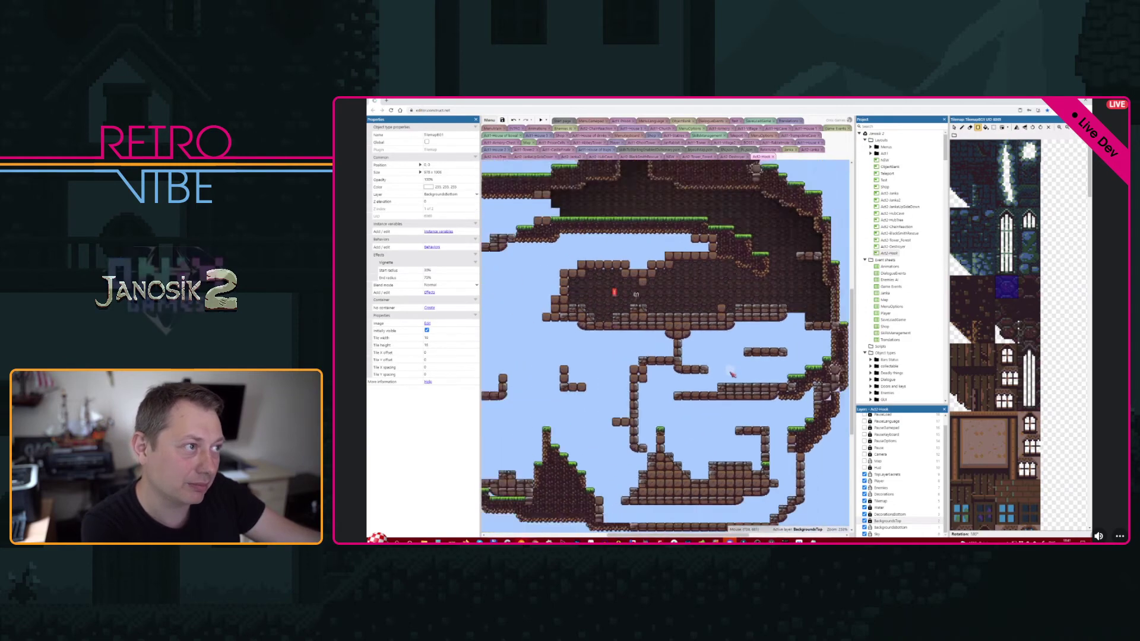
scroll(728, 389, "up", 3, "ctrl")
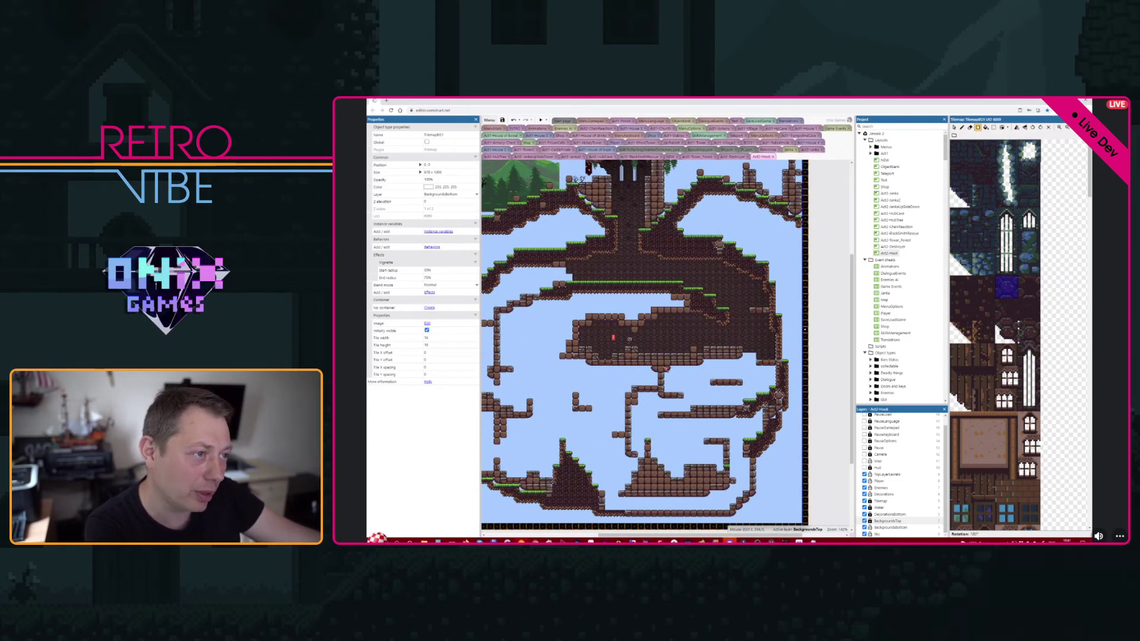
mouse_move(662, 368)
left_mouse_down()
mouse_move(718, 408)
mouse_move(729, 409)
mouse_move(717, 356)
mouse_move(739, 389)
mouse_move(769, 393)
left_mouse_up()
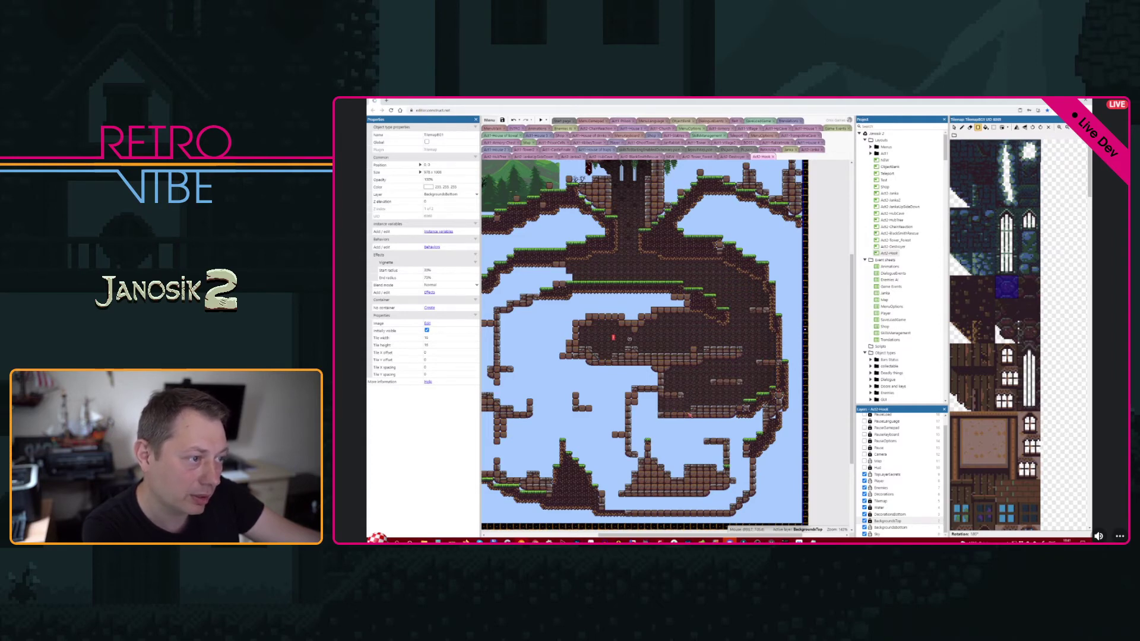
left_click_drag(631, 396, 684, 458)
left_click_drag(656, 410, 727, 482)
left_click_drag(729, 418, 752, 480)
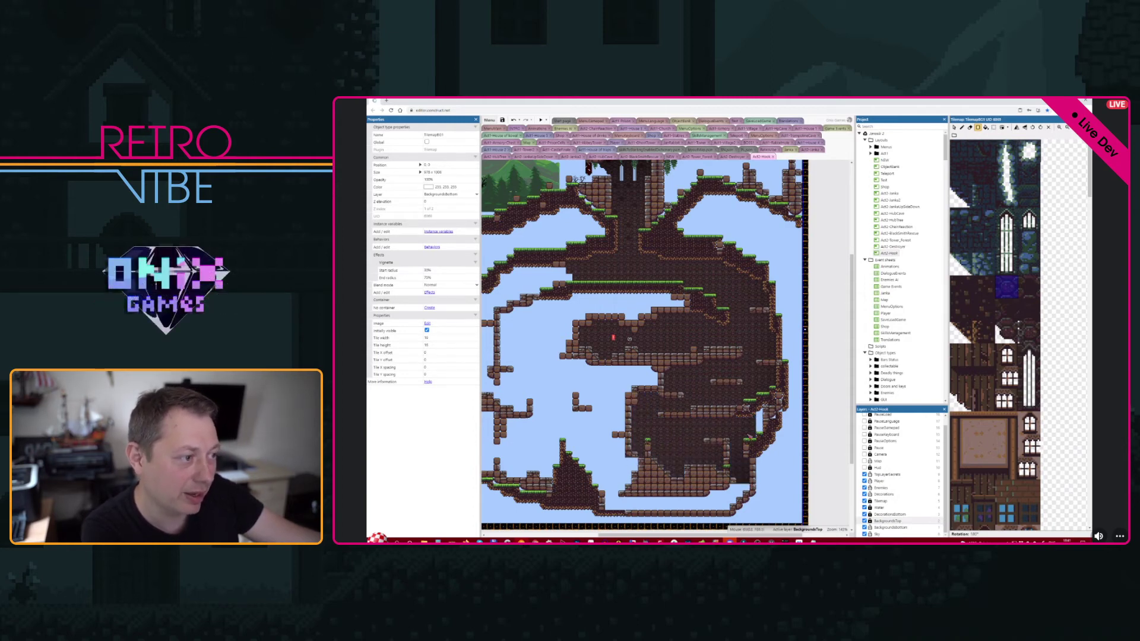
- Fill the remaining gaps along the cavern's right edge and in the bottom passage with dark background tiles
left_click_drag(761, 409, 770, 441)
left_click_drag(707, 486, 747, 502)
left_click_drag(622, 497, 735, 511)
- Examine the filled background from the lower cavern and its right edge up to the tower base
scroll(606, 318, "up", 5, "ctrl")
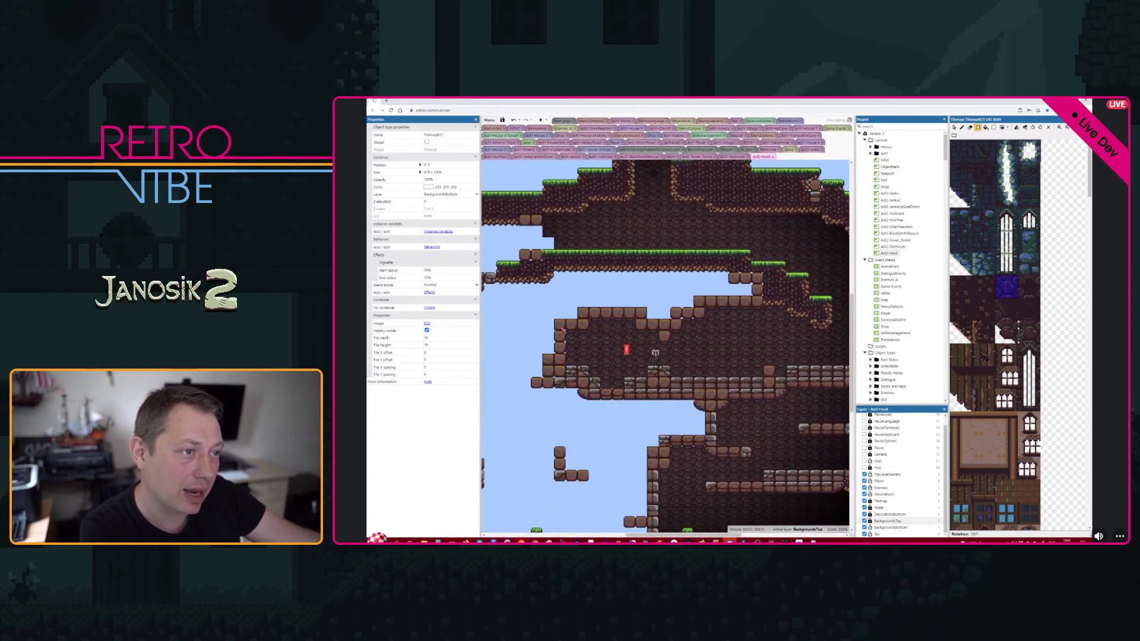
middle_click_drag(673, 449, 614, 311)
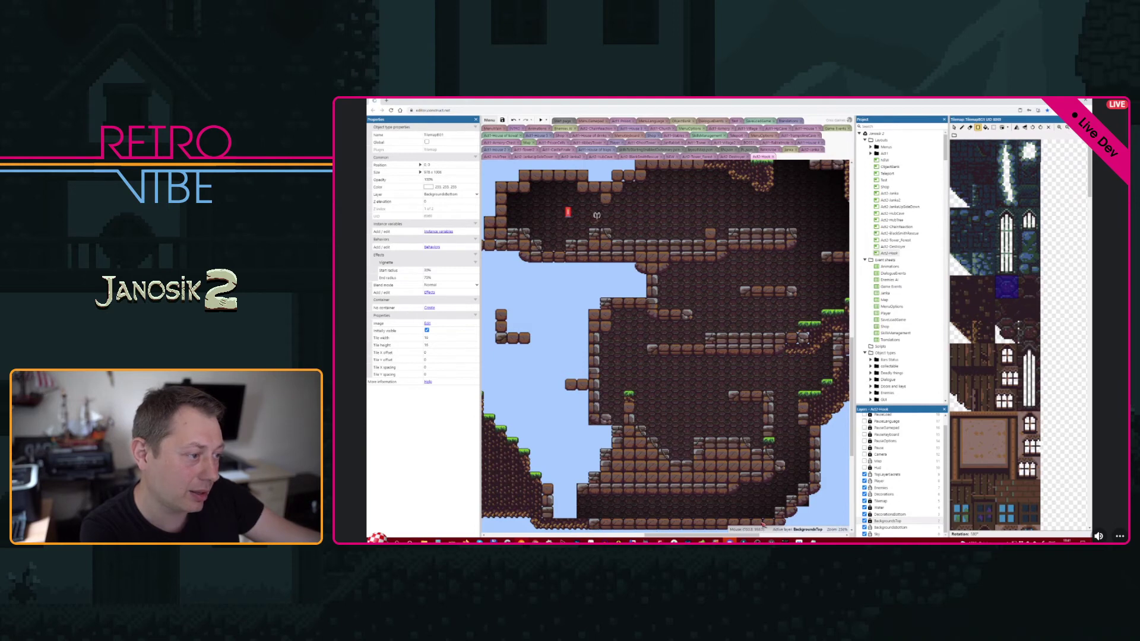
middle_click_drag(597, 215, 494, 276)
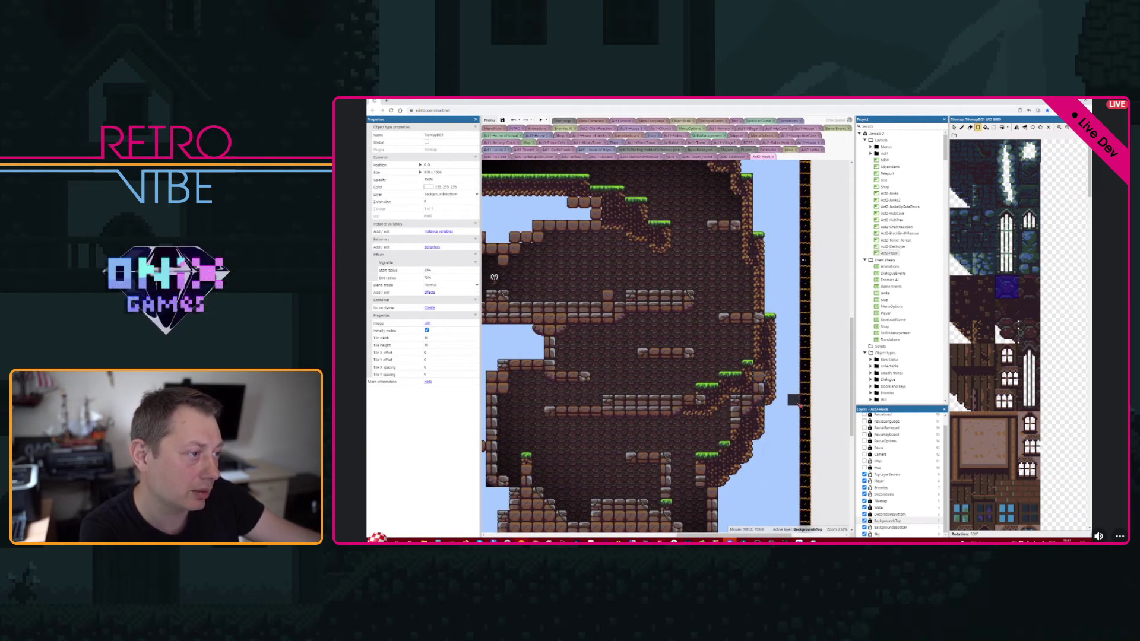
middle_click_drag(782, 425, 761, 484)
middle_click_drag(583, 190, 802, 349)
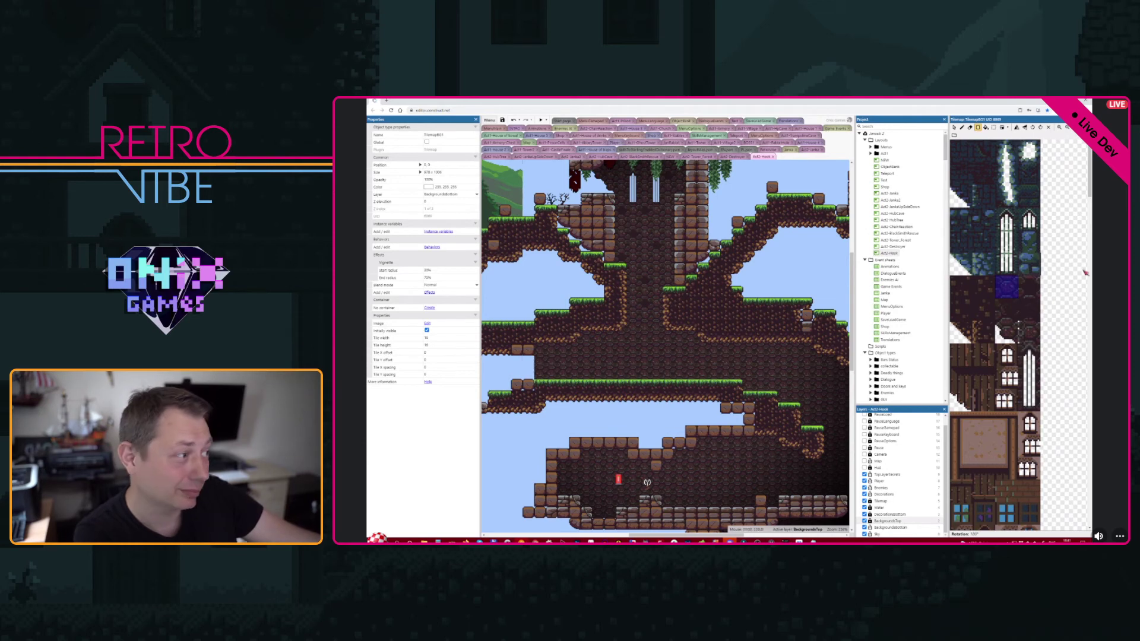
- Place shadow tiles along the ceilings of the upper cavern passage and the stone-walled room, undoing misplaced ones
left_click(1028, 309)
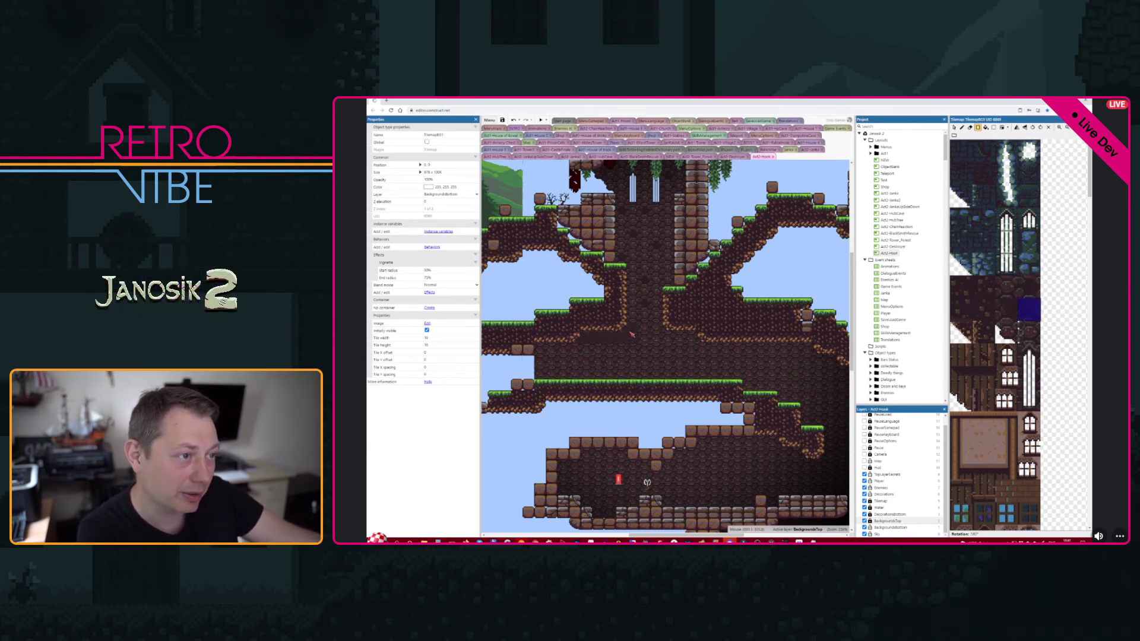
key("ctrl+z")
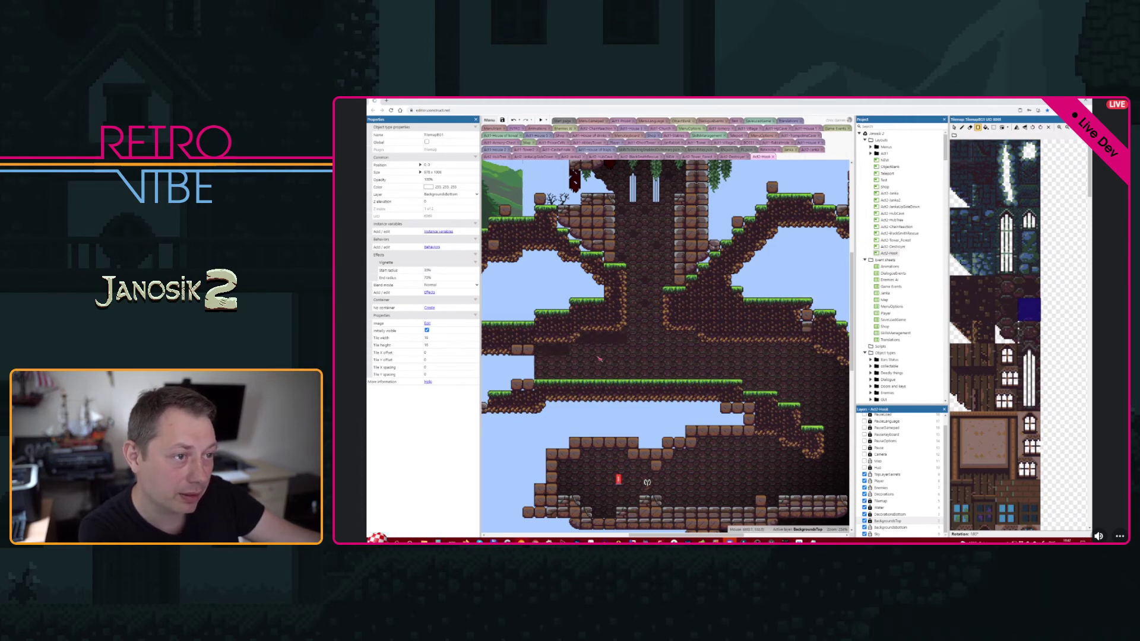
scroll(619, 334, "right", 3)
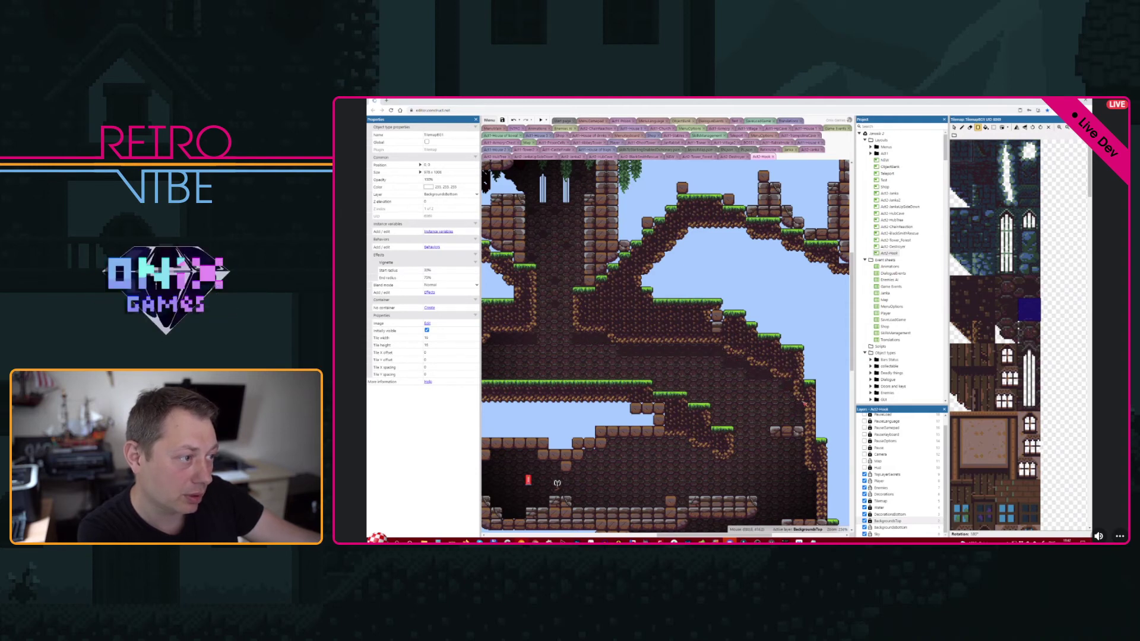
scroll(804, 421, "down", 3)
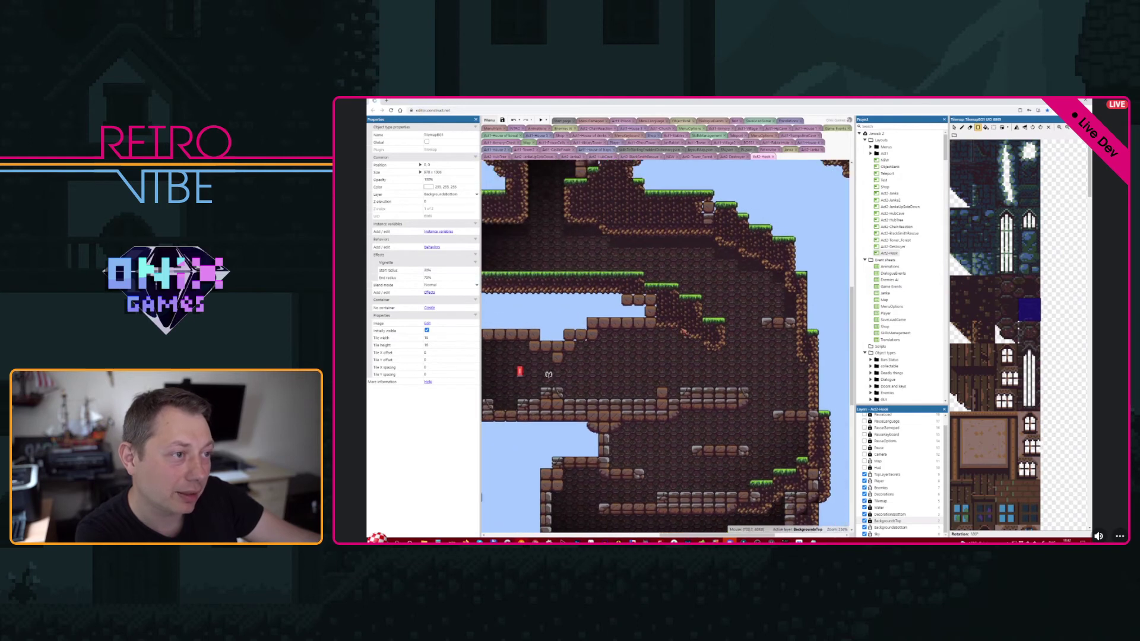
scroll(654, 367, "left", 3)
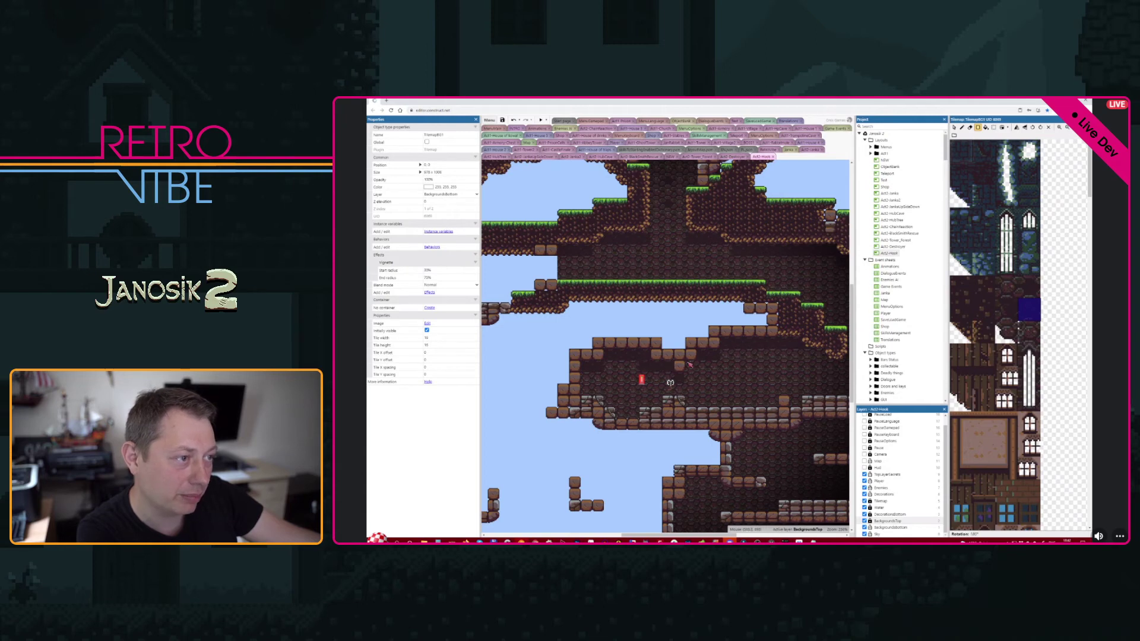
key("ctrl+z")
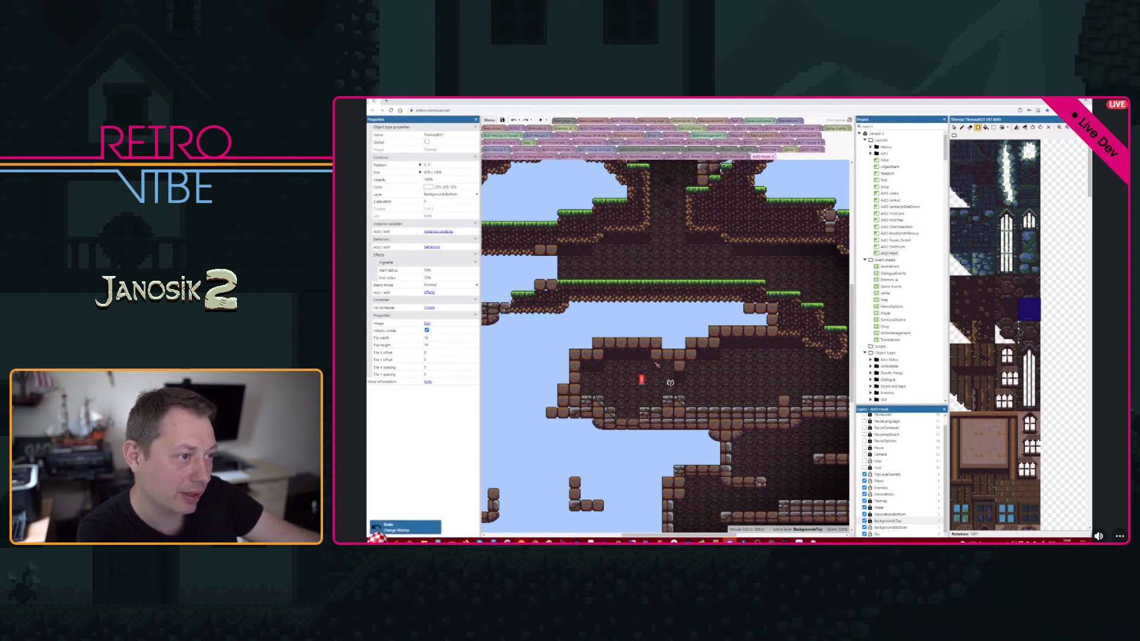
- Add shadow tiles beneath the stone floors and ledges of the lower-right cavern
scroll(686, 372, "right", 3)
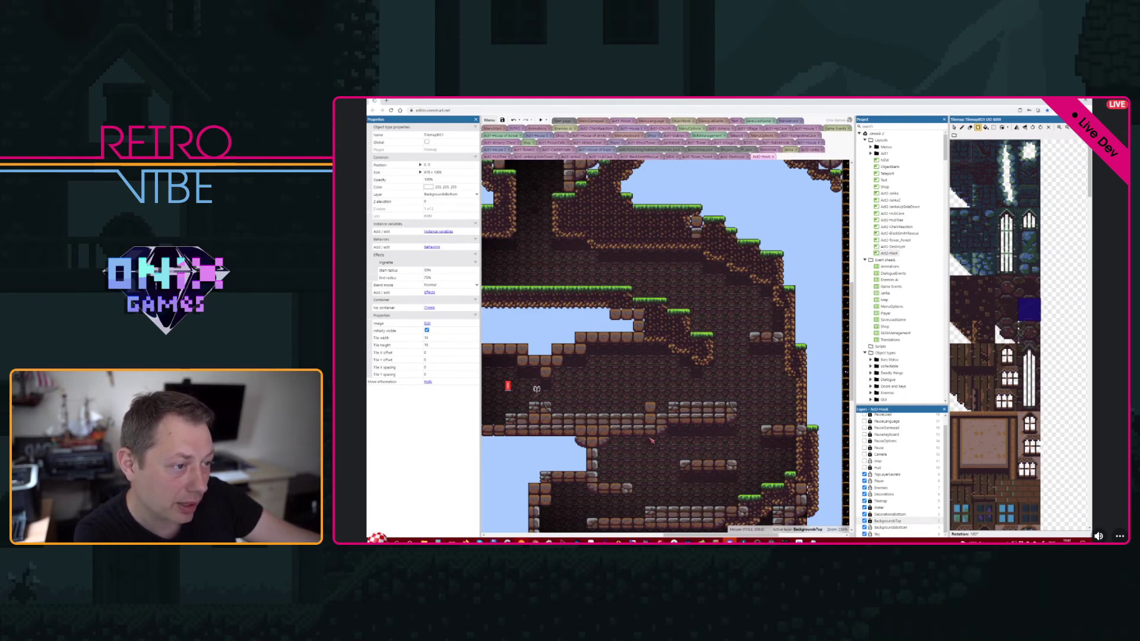
scroll(649, 409, "down", 3)
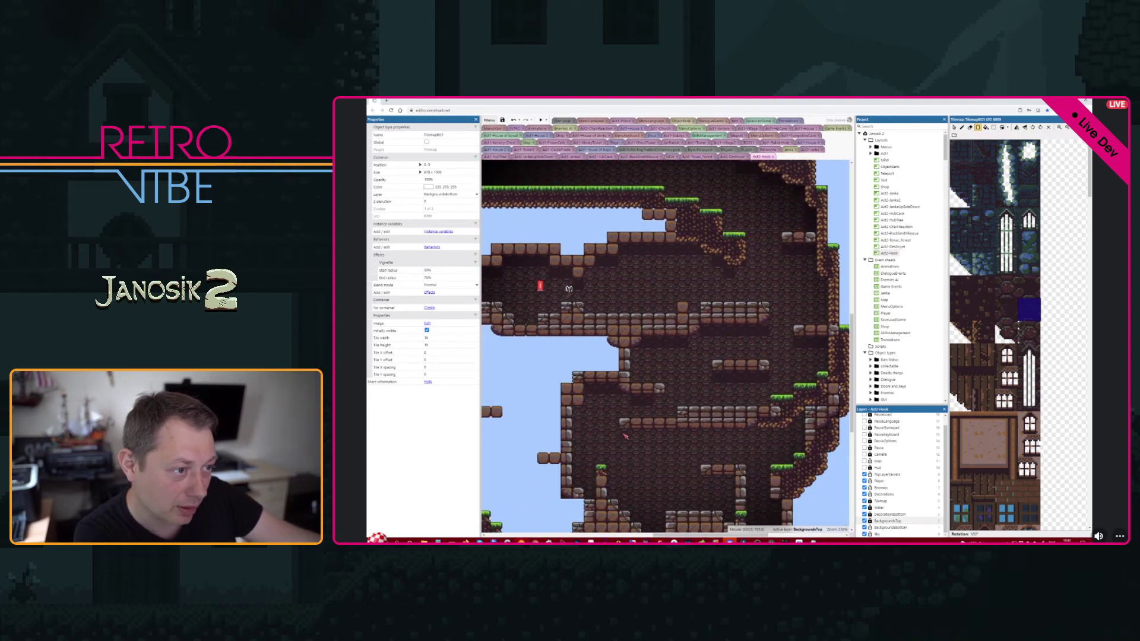
scroll(680, 339, "down", 3)
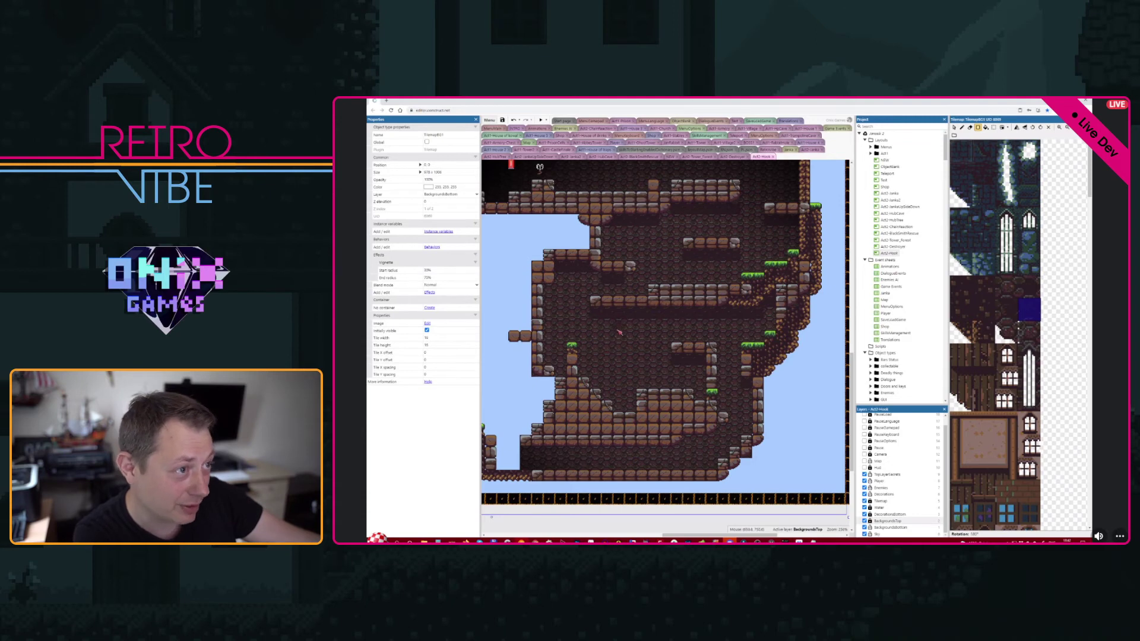
scroll(618, 362, "up", 2)
scroll(582, 307, "up", 5)
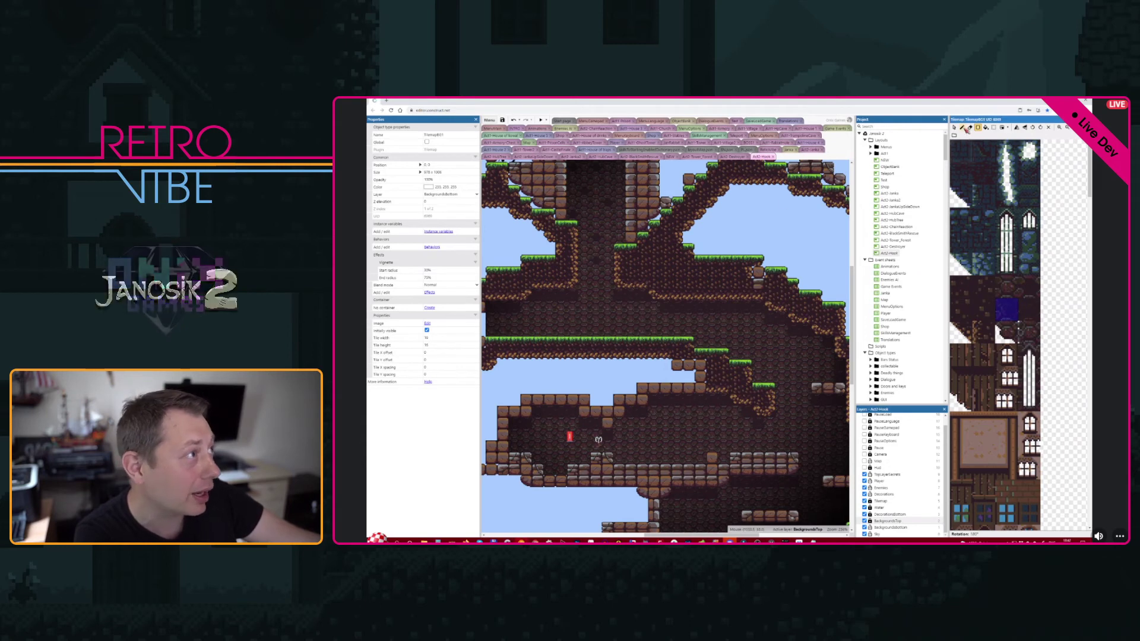
- Place single corner shadow tiles with the pencil around the cavern's walls and ledges, mirroring the tile horizontally where needed
left_click(962, 127)
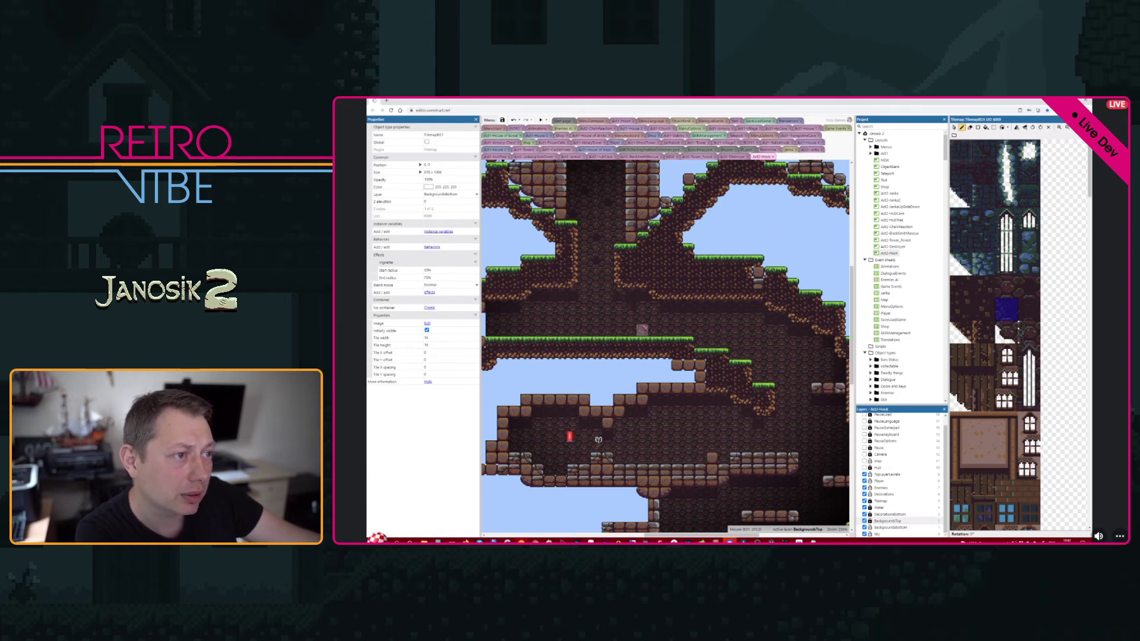
key("ctrl+z")
key("ctrl+z")
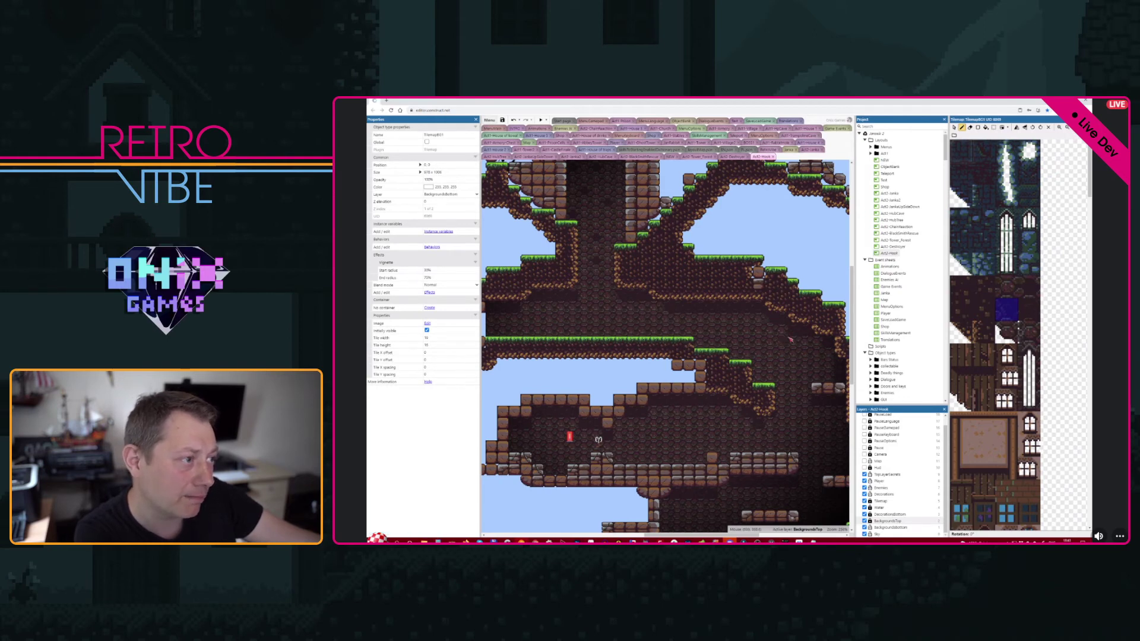
key("m")
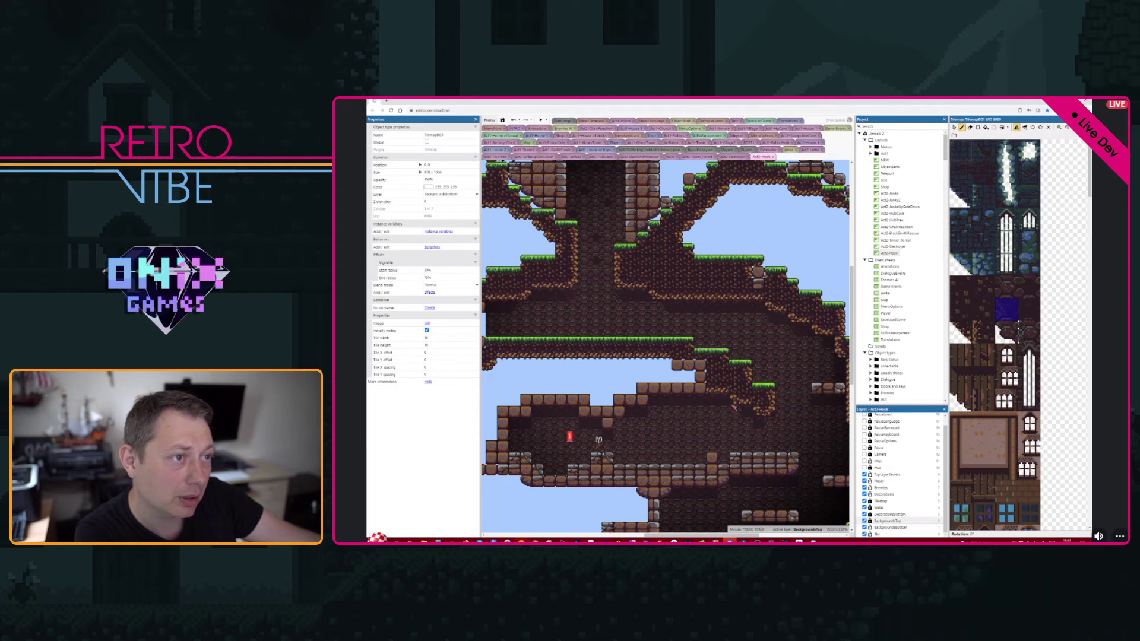
middle_click_drag(830, 402, 735, 306)
key("m")
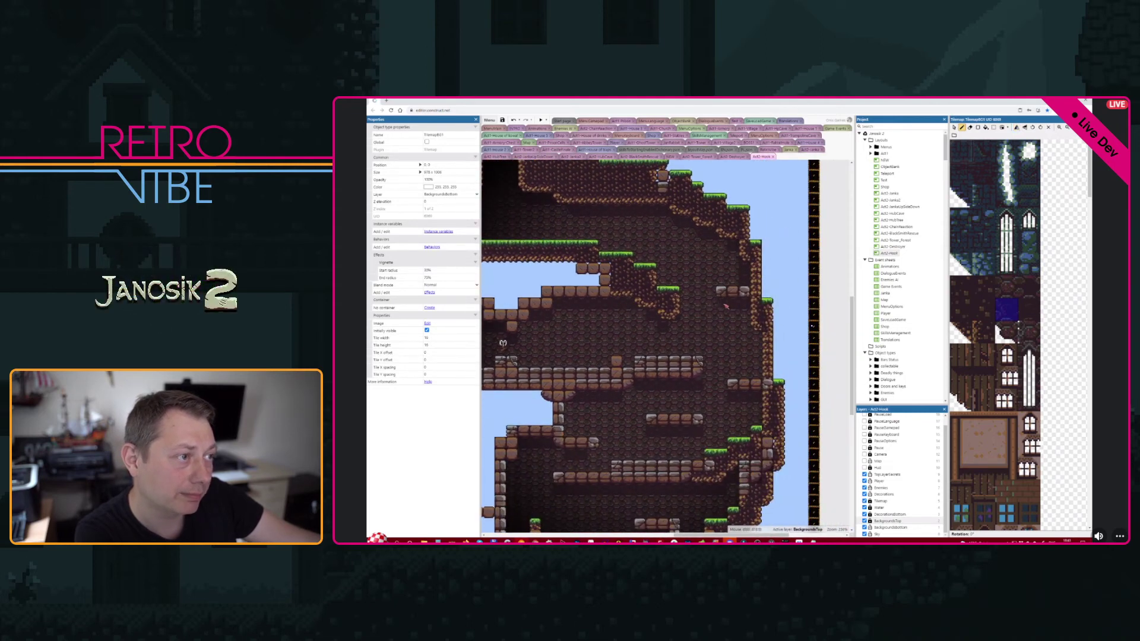
key("m")
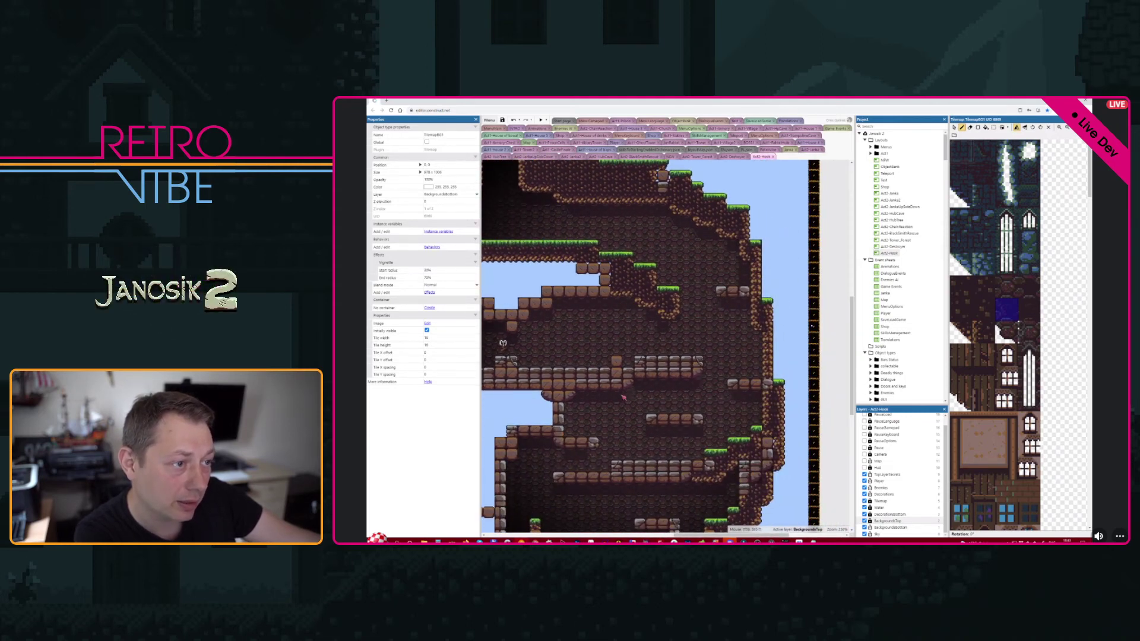
key("m")
left_click(652, 431)
key("m")
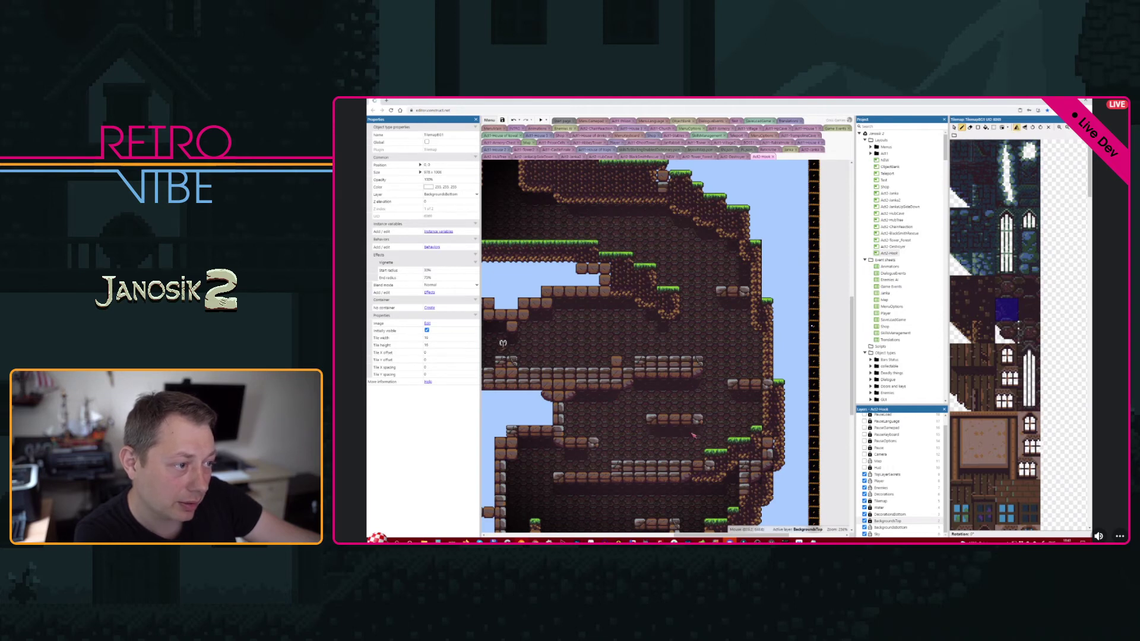
- Finish the shadow tiles around the lower ledges and along the ceiling of the bottom passage
middle_click_drag(586, 456, 655, 400)
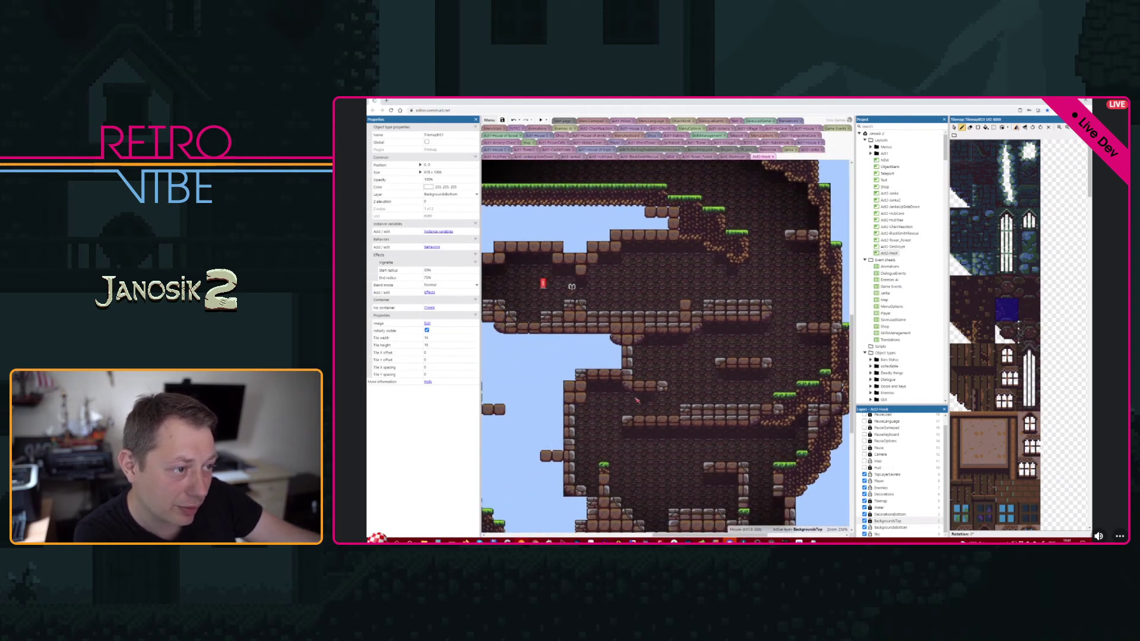
scroll(630, 416, "down", 2)
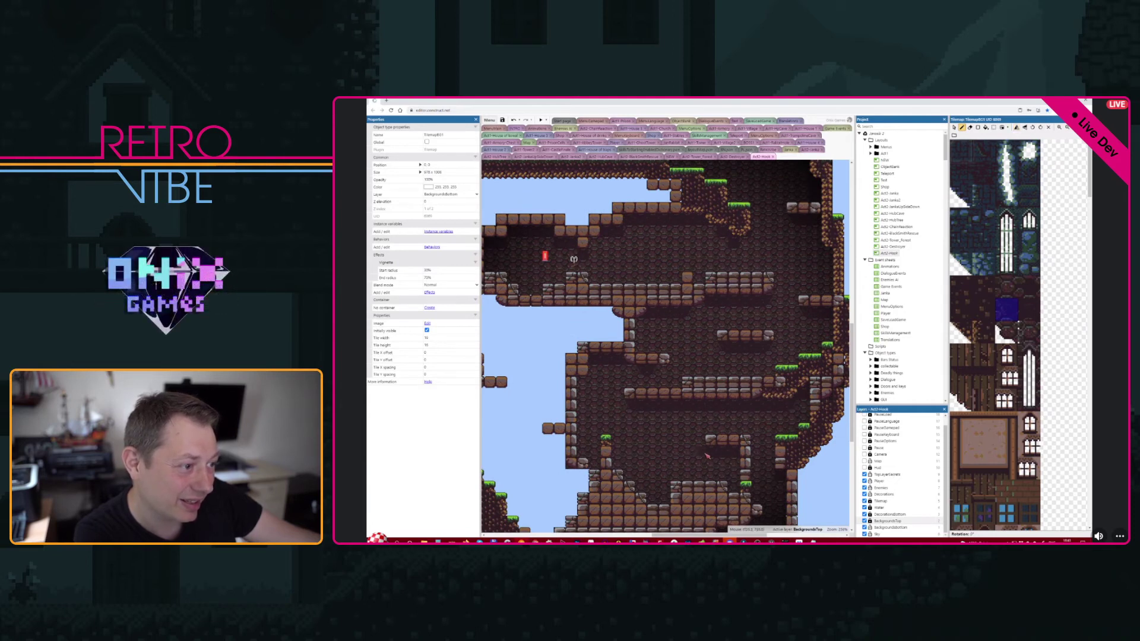
middle_click_drag(812, 498, 787, 409)
left_click(1017, 128)
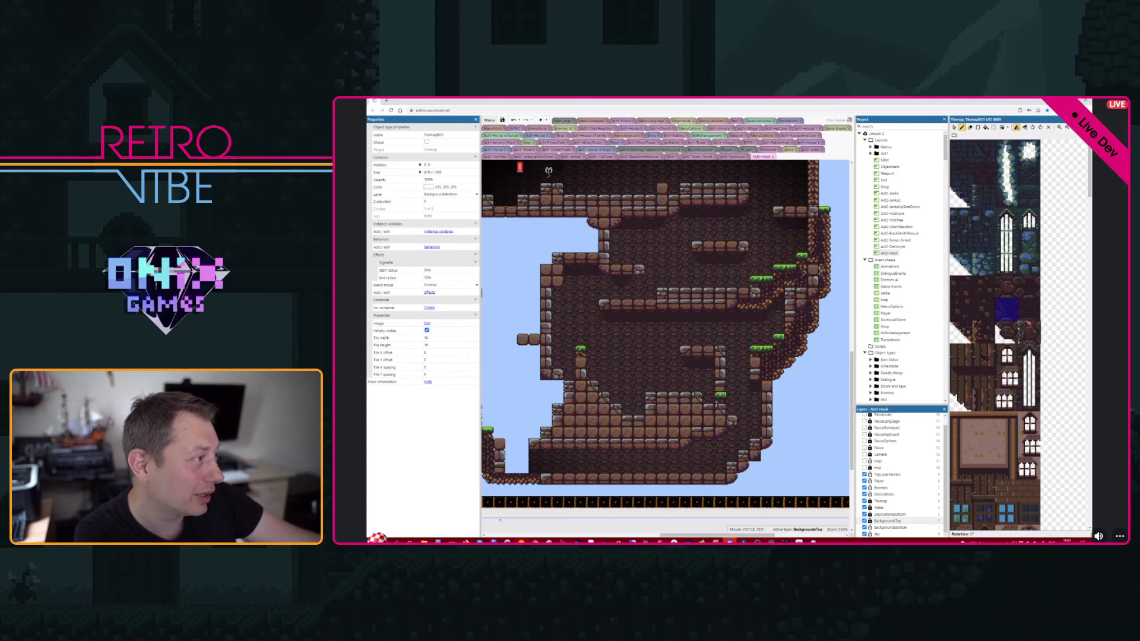
left_click(1028, 311)
mouse_move(539, 456)
left_mouse_down()
mouse_move(670, 456)
mouse_move(714, 441)
left_mouse_up()
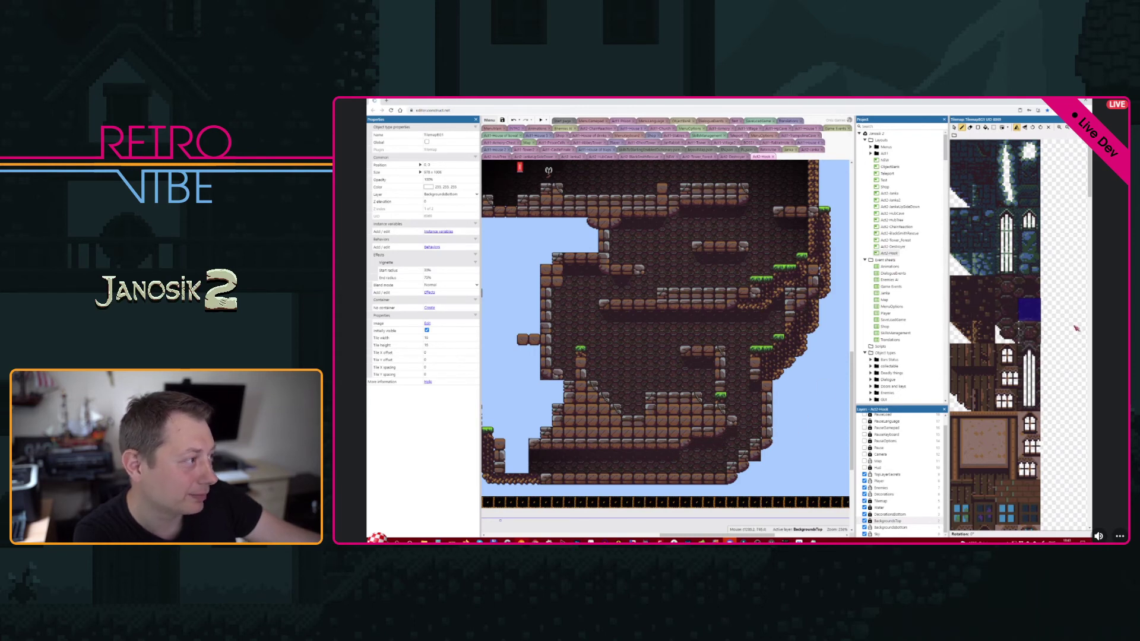
left_click(1007, 310)
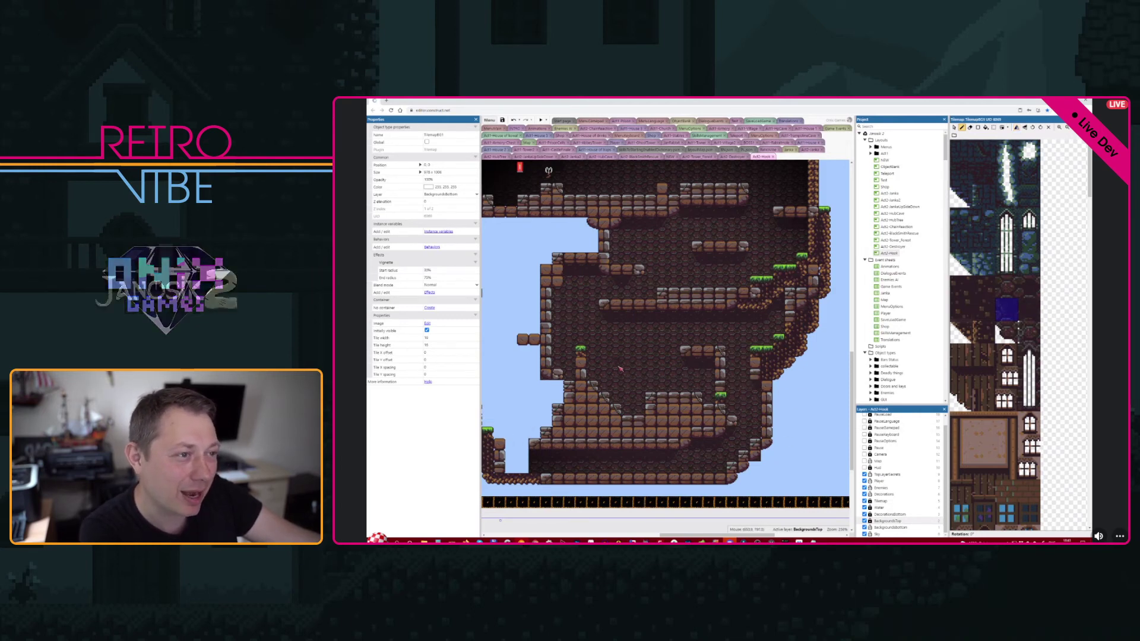
- Examine the shaded background across the lower cavern, its outer wall, the tower and the stone-walled room
middle_click_drag(622, 364, 679, 444)
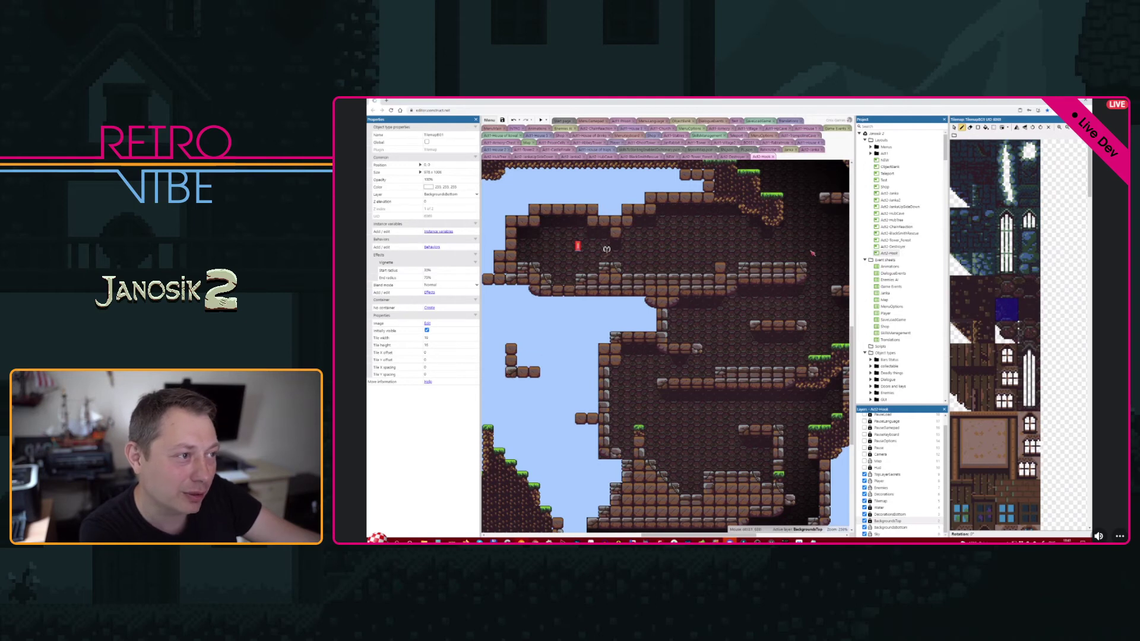
middle_click_drag(808, 307, 612, 308)
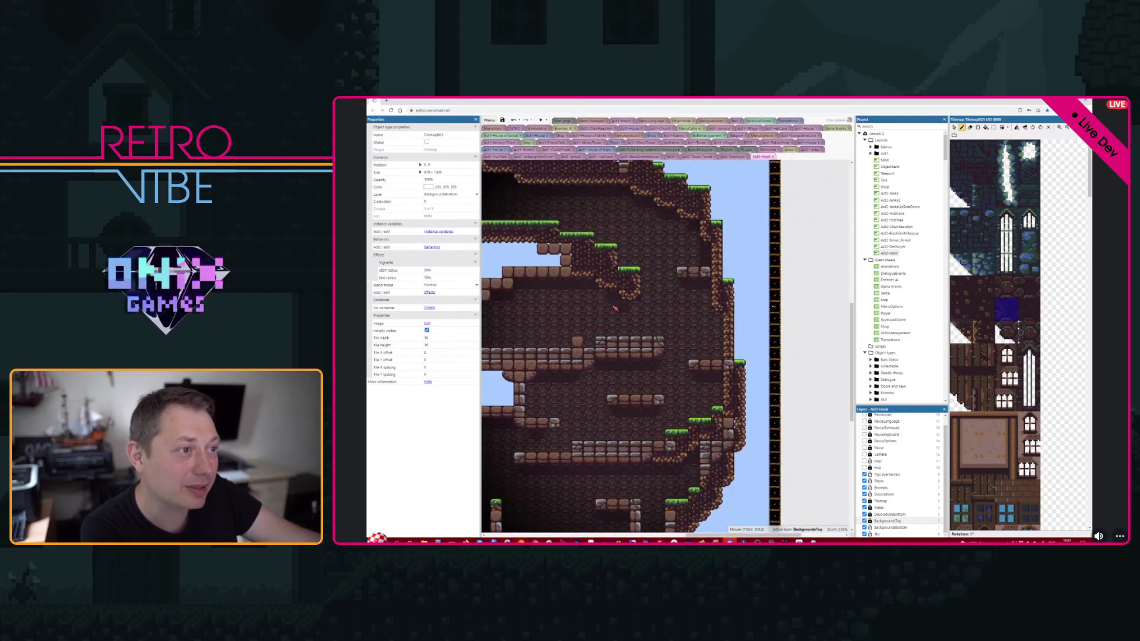
left_click_drag(603, 295, 557, 307)
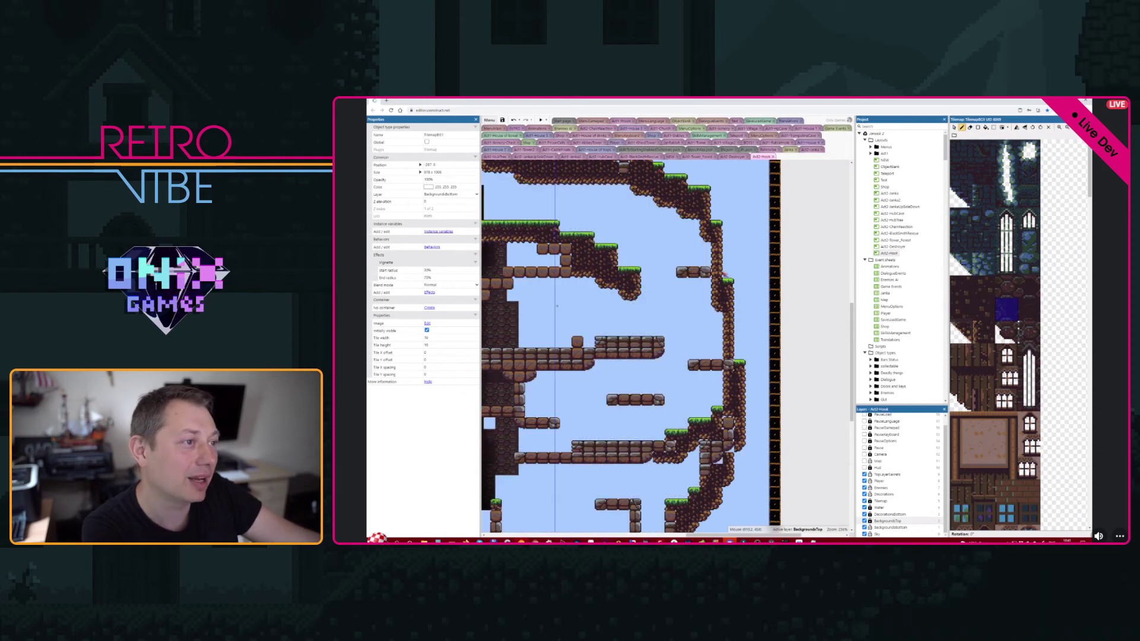
key("ctrl+z")
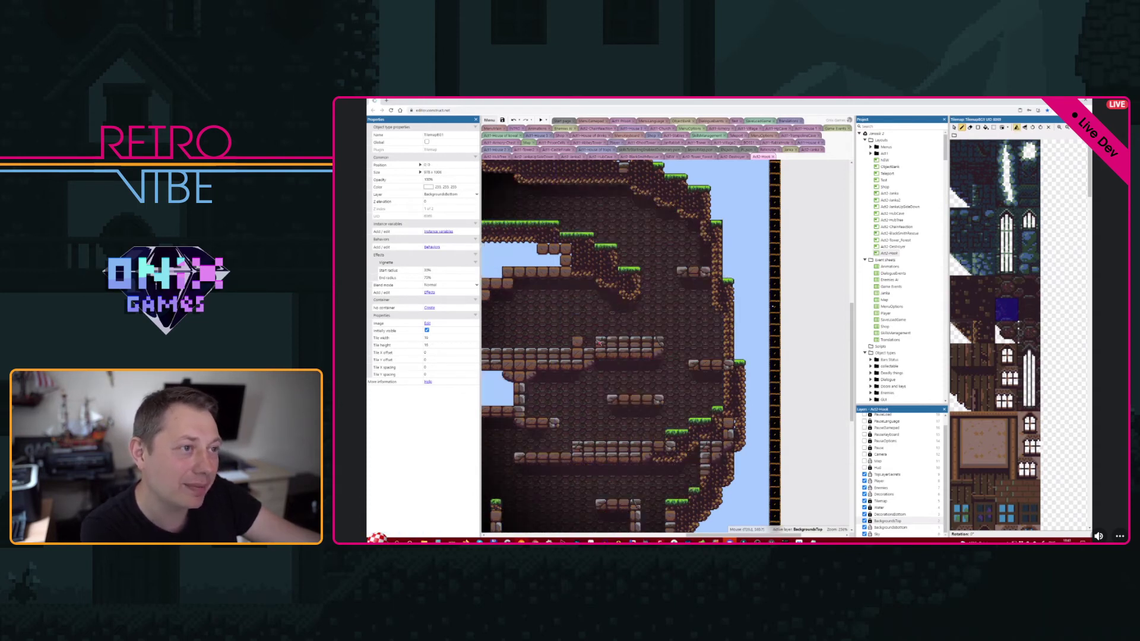
middle_click_drag(599, 342, 742, 344)
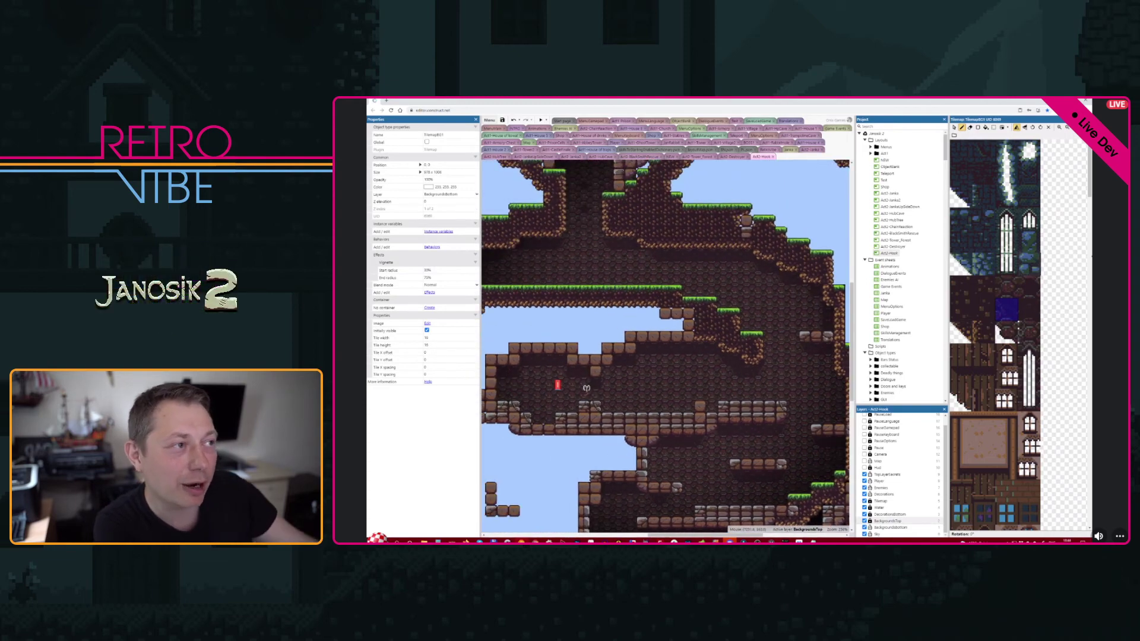
middle_click_drag(654, 215, 715, 368)
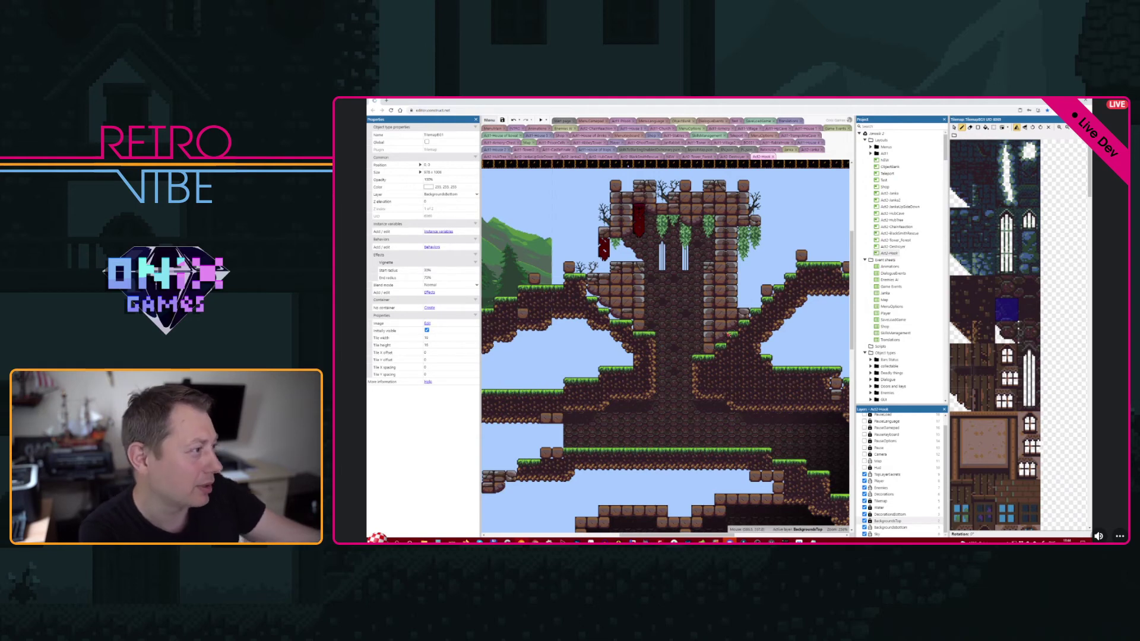
left_click(1015, 288)
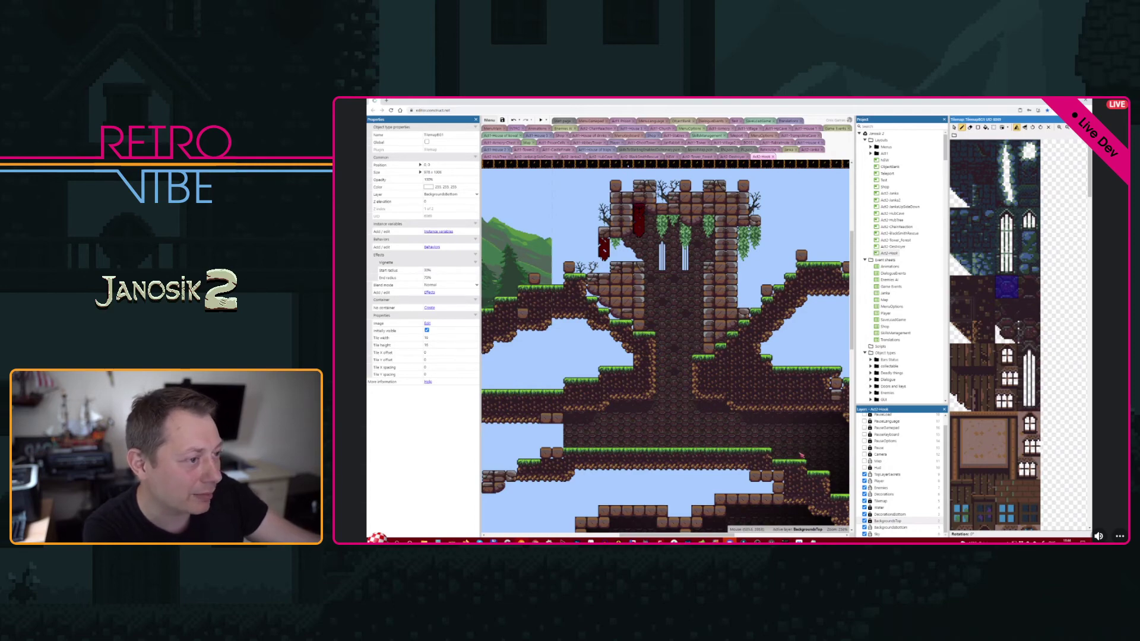
middle_click_drag(801, 456, 711, 344)
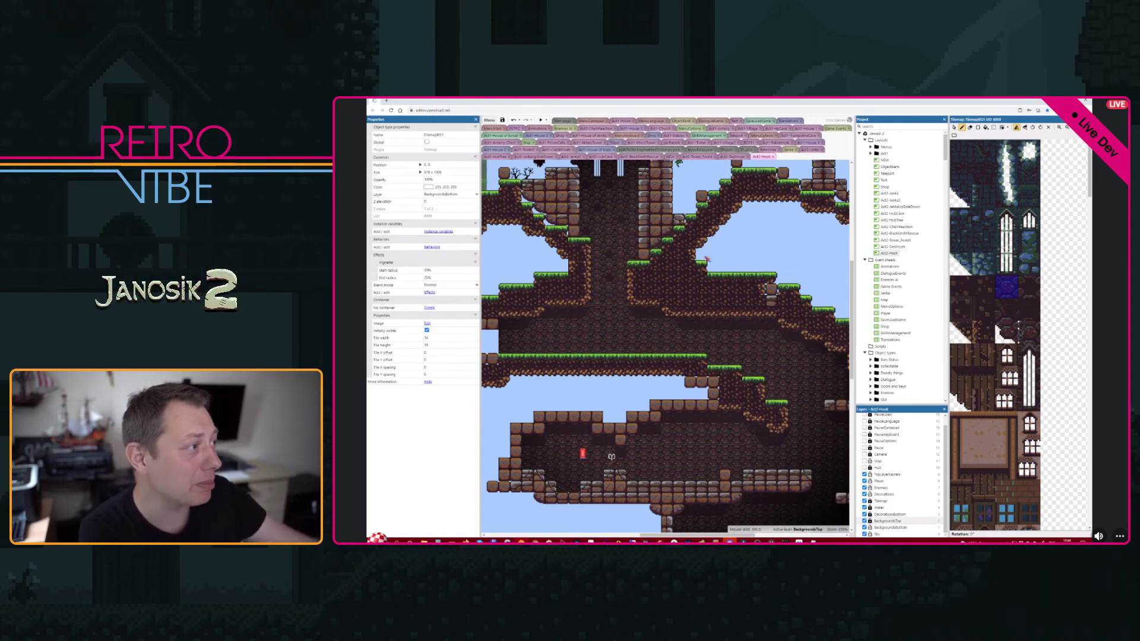
middle_click_drag(799, 399, 714, 414)
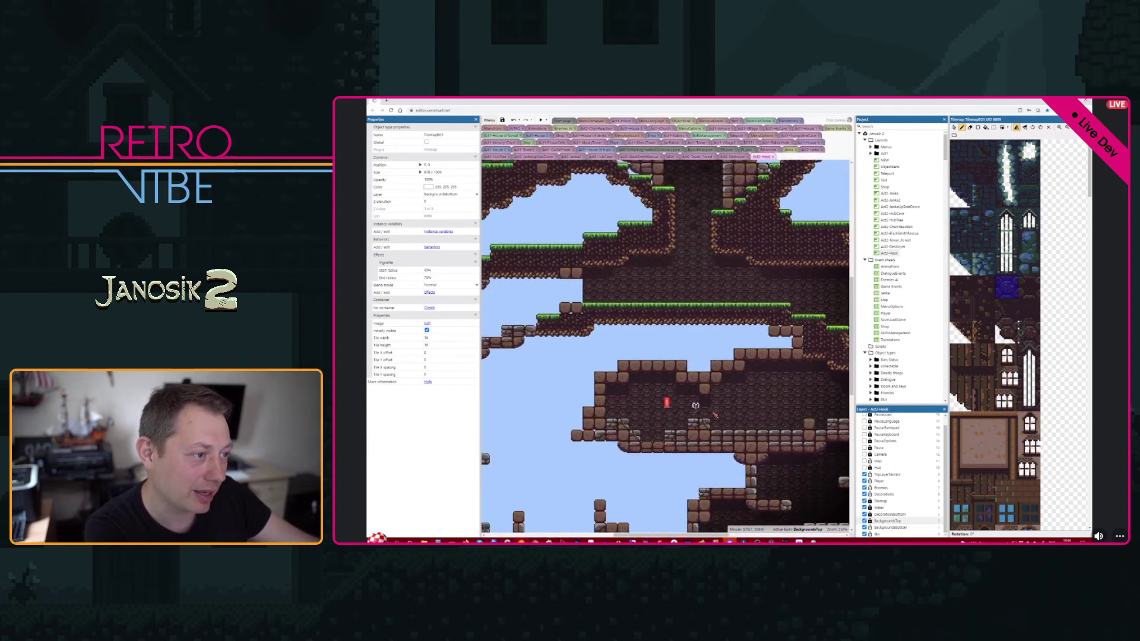
middle_click_drag(823, 323, 758, 372)
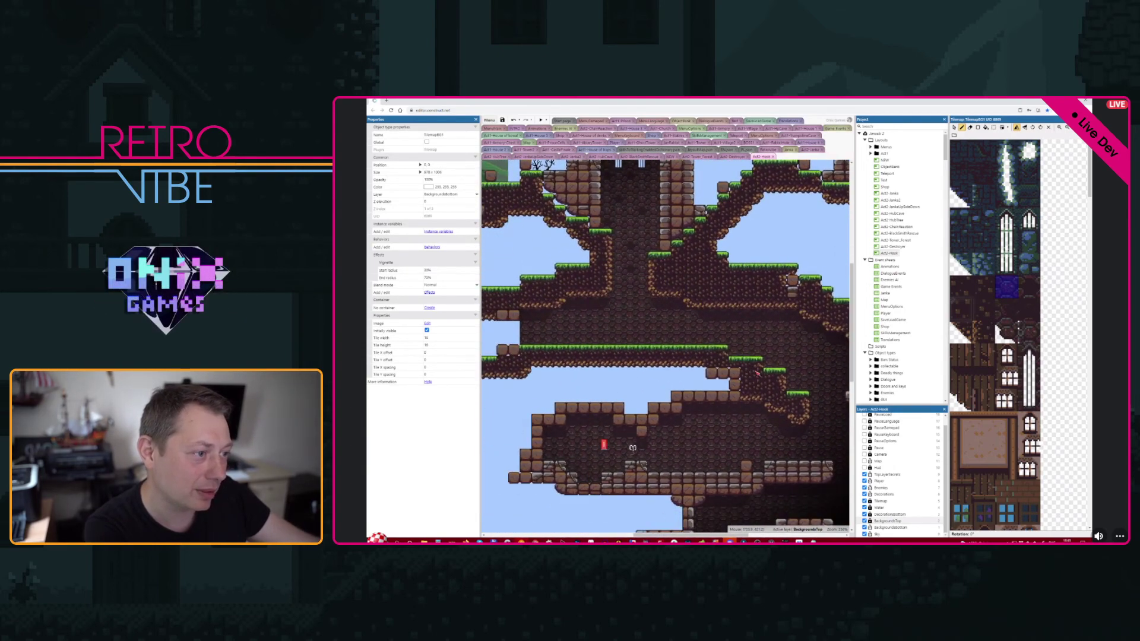
- Look through the tileset for further decoration tiles and switch from tile drawing back to selection
left_click(1006, 310)
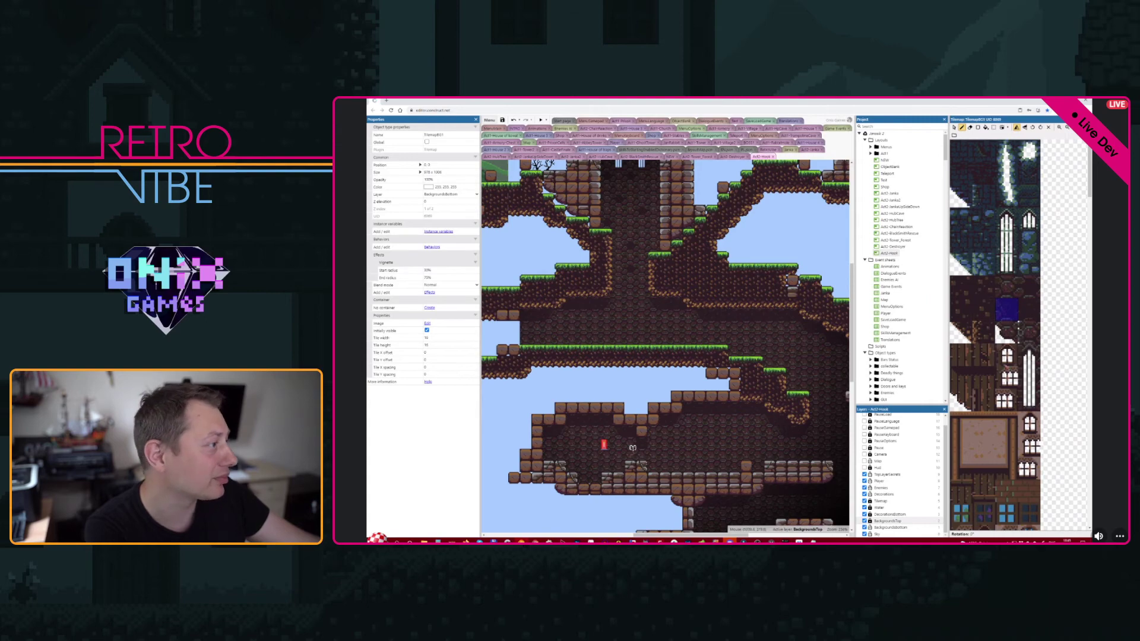
scroll(996, 334, "down", 6)
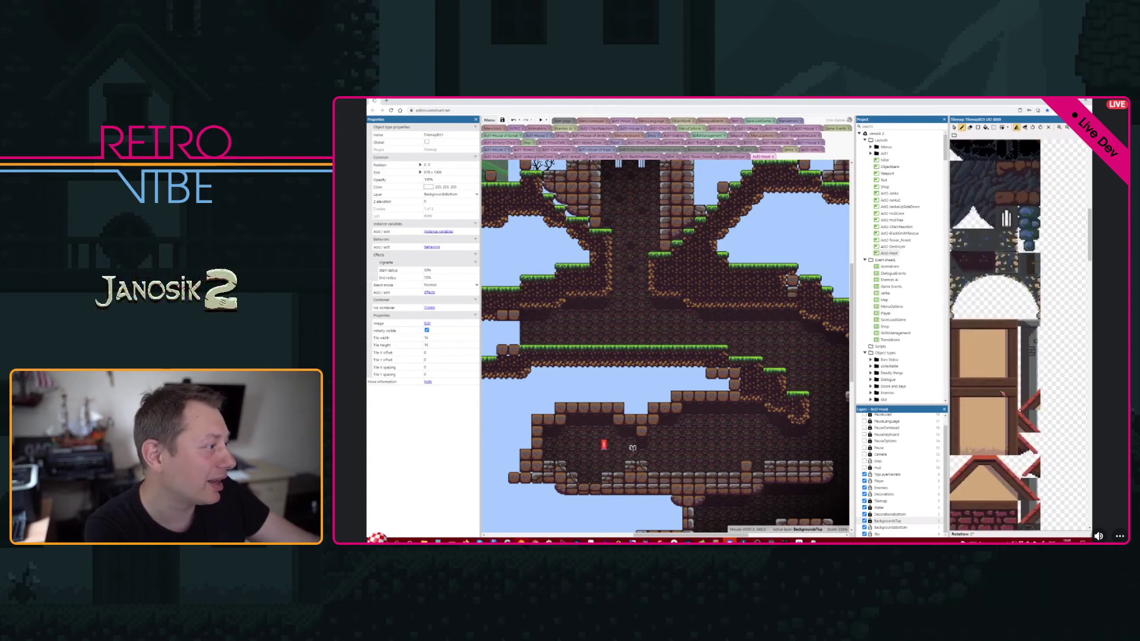
scroll(996, 335, "down", 8)
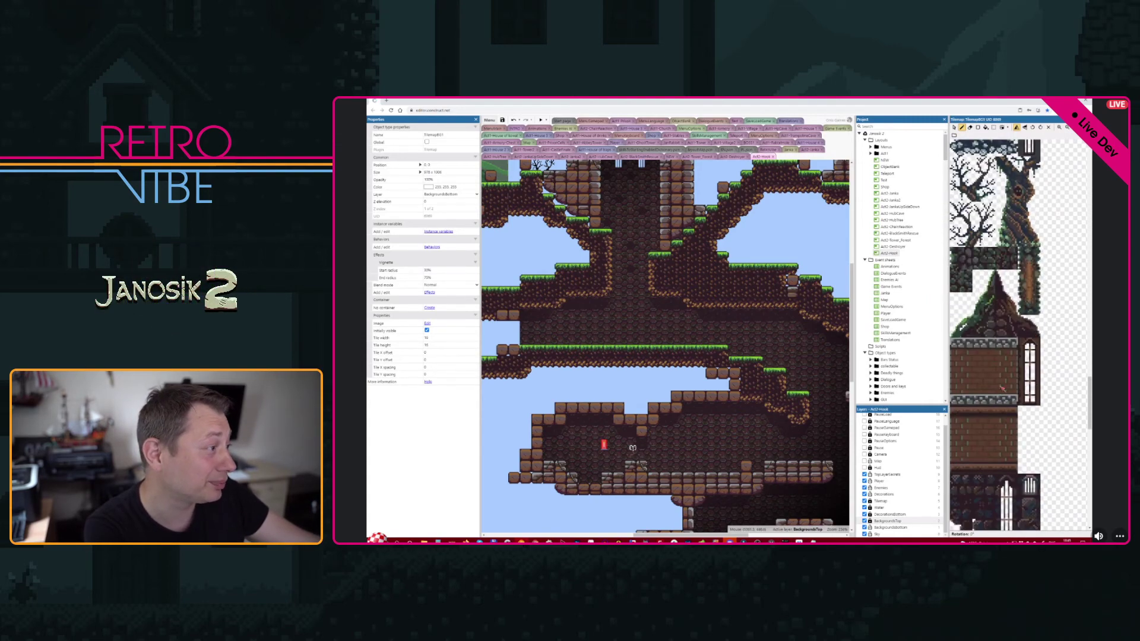
left_click(954, 128)
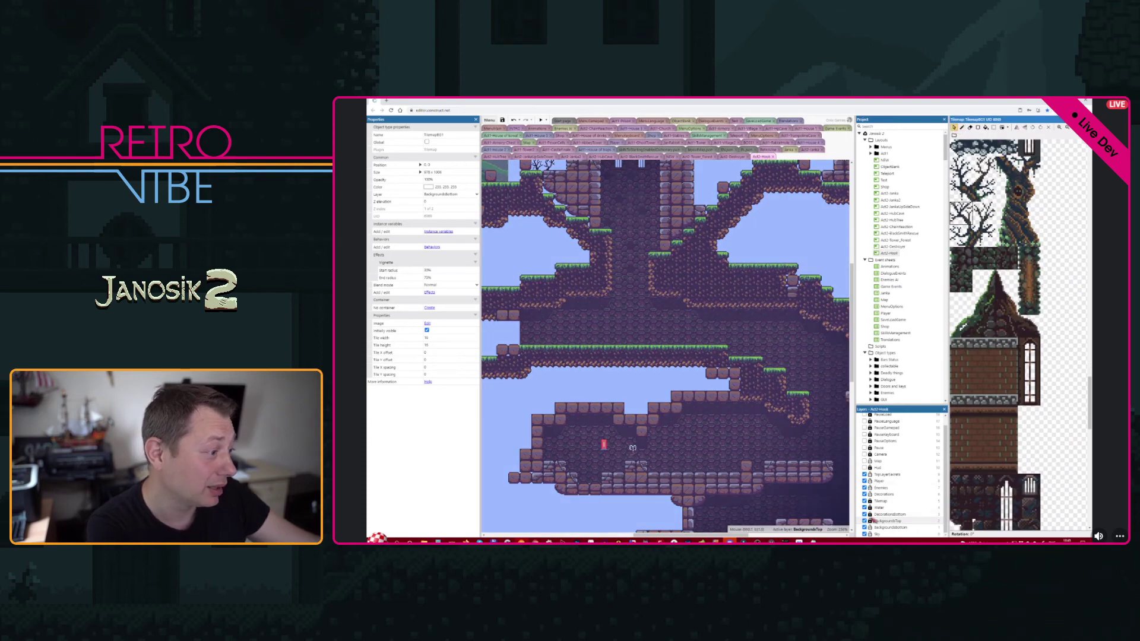
- Unlock the BackgroundTop layer, select its tilemap and draw green foliage tiles hanging from the ceiling of the passage beneath the tower
left_click(873, 520)
left_click(653, 389)
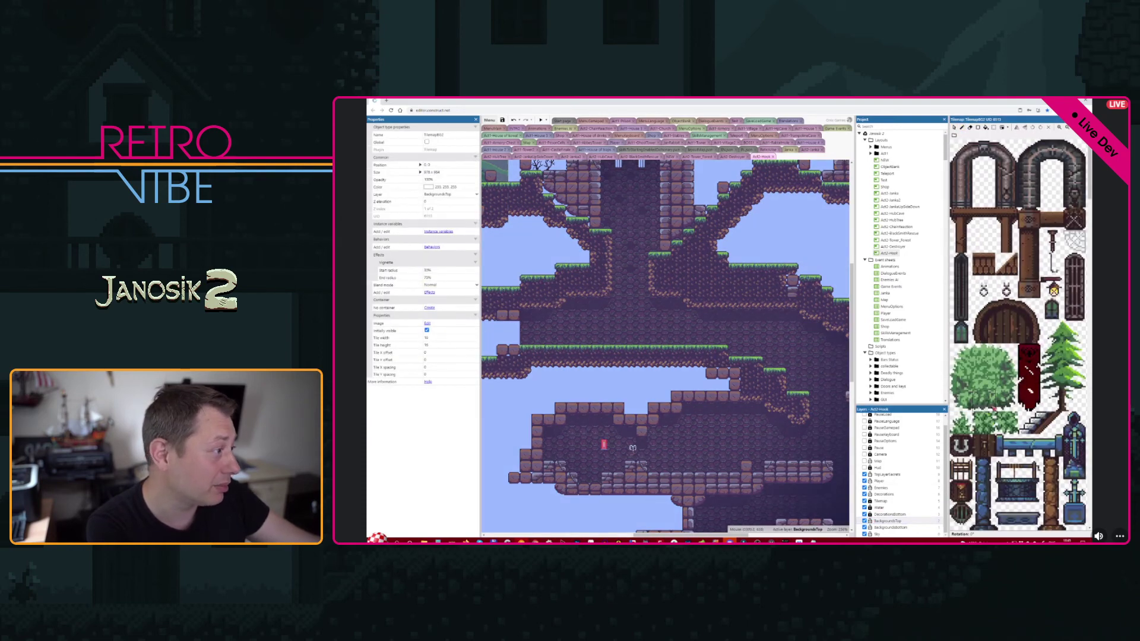
left_click(984, 421)
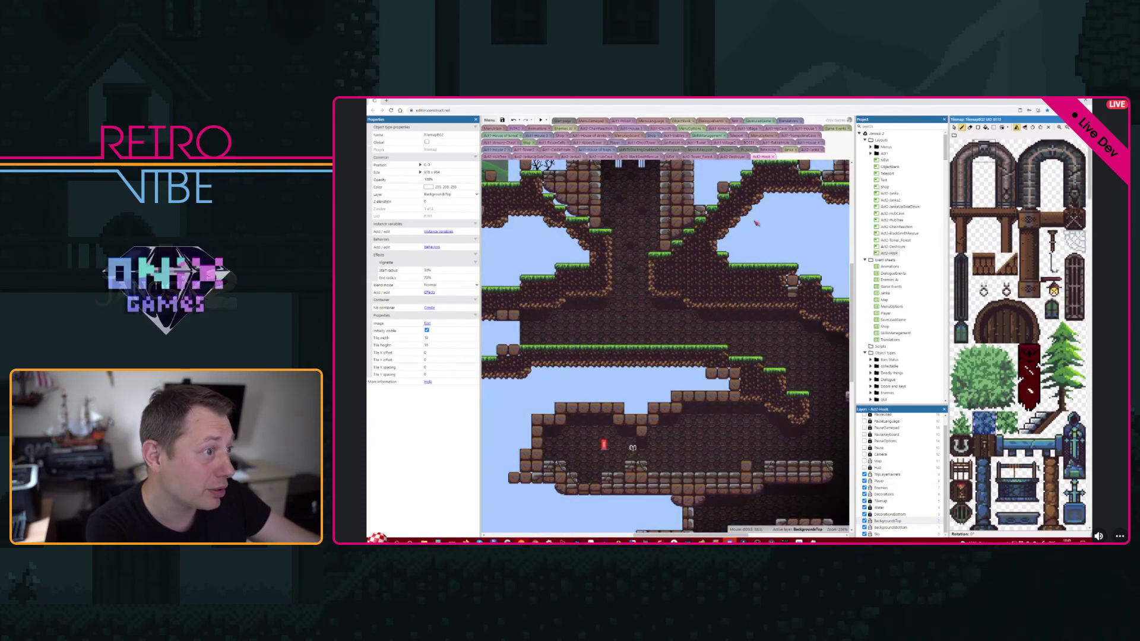
left_click(688, 304)
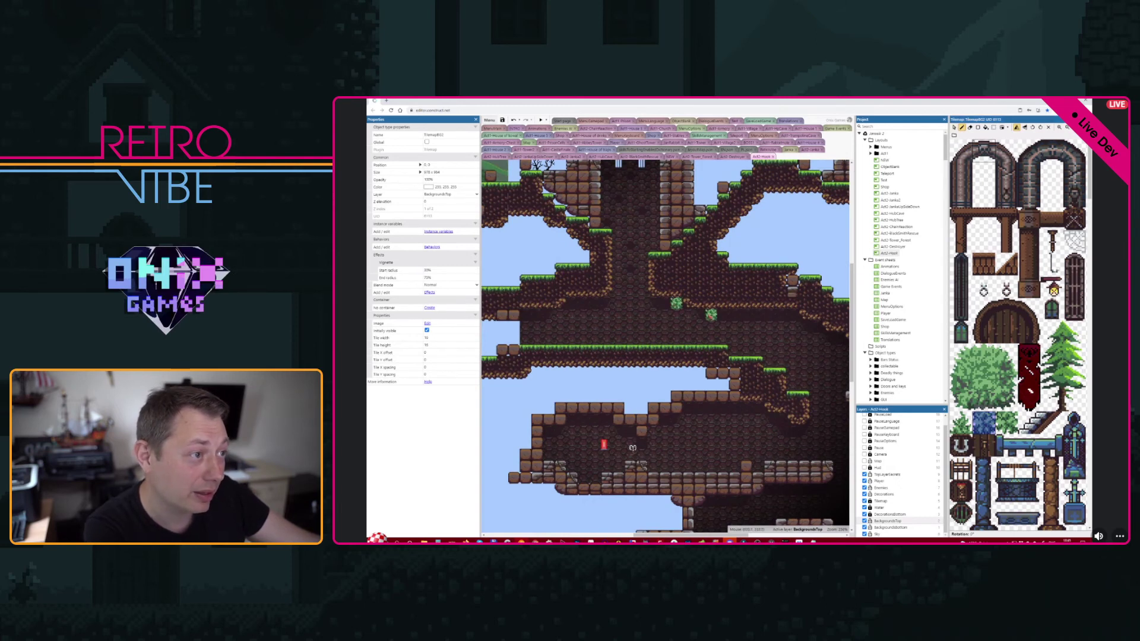
left_click(770, 314)
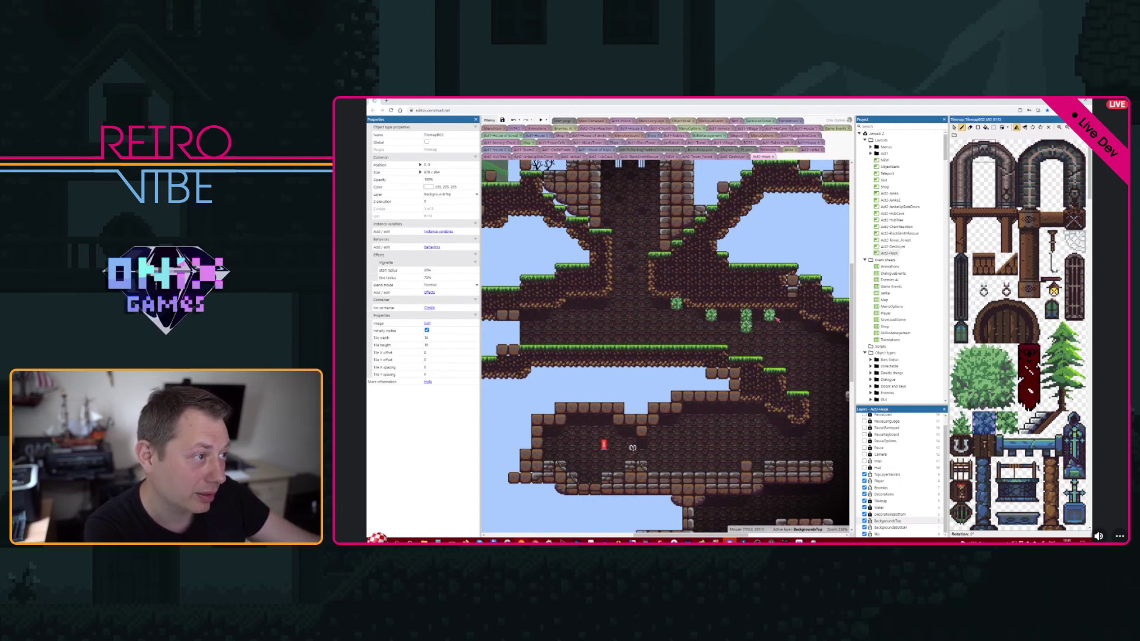
left_click(792, 322)
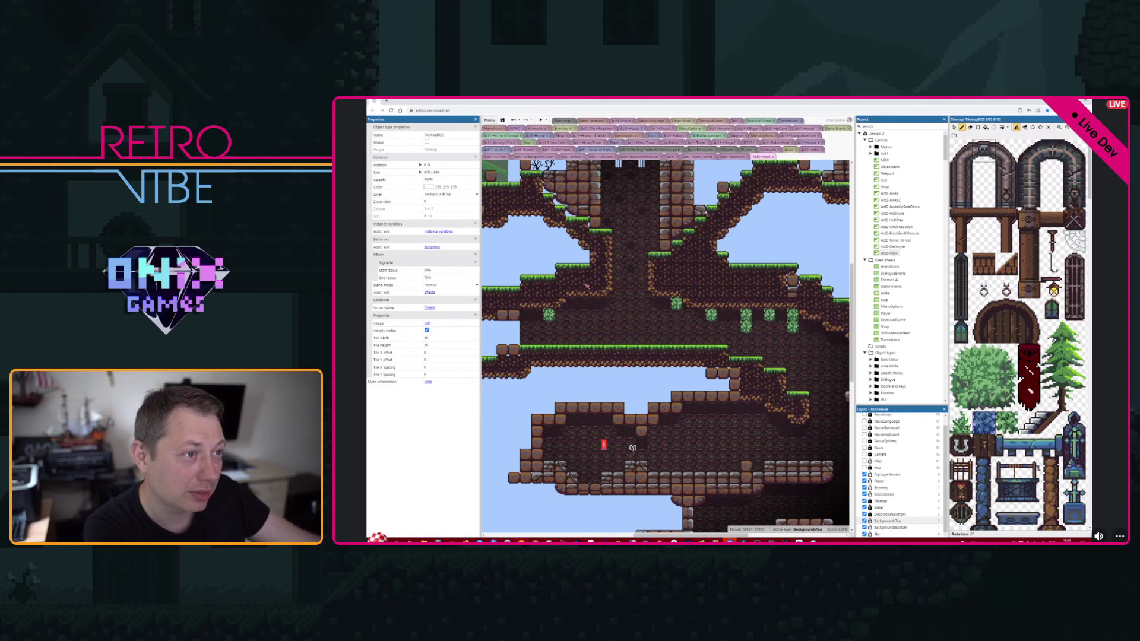
left_click_drag(596, 303, 596, 315)
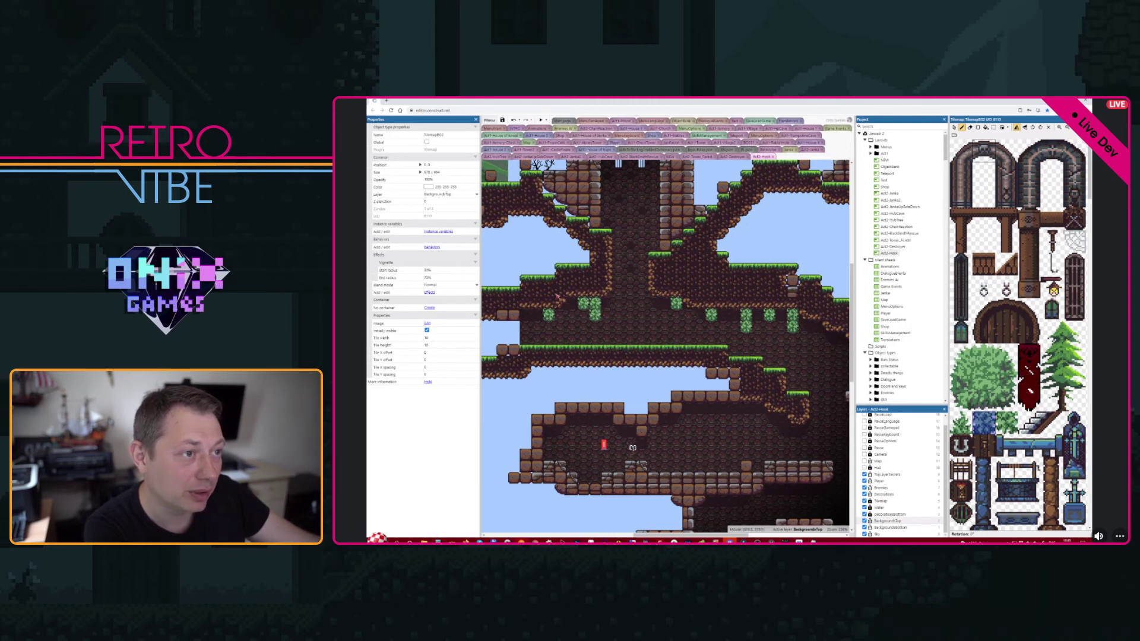
left_click_drag(526, 314, 526, 326)
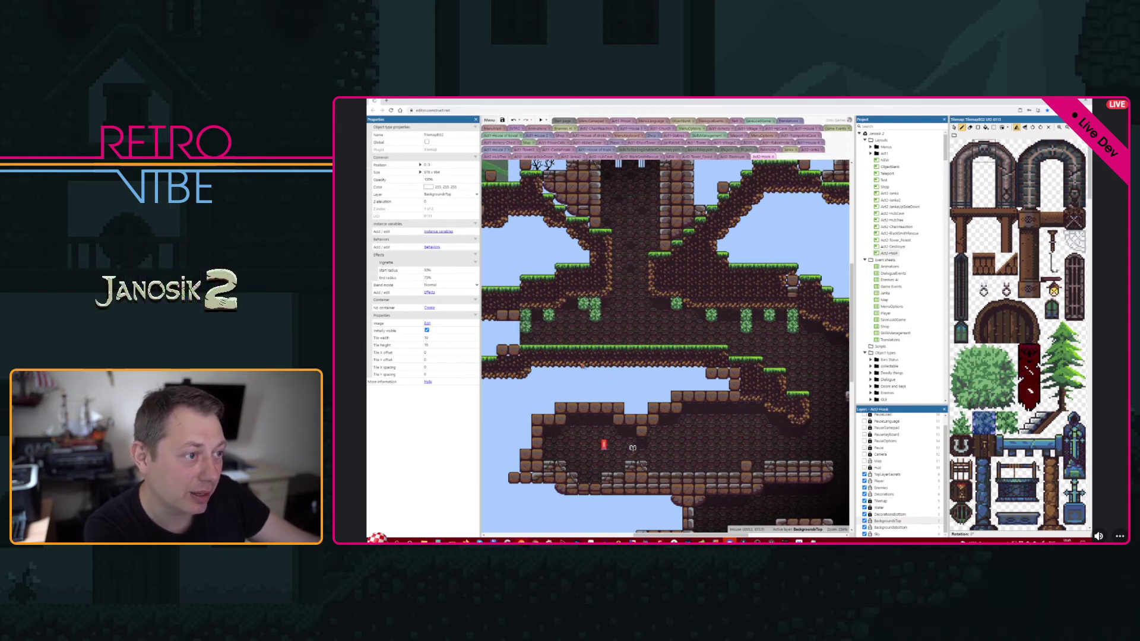
- Draw hanging foliage tiles of varying length below the stepped grassy ledge and along the inside of the cavern's outer wall
middle_click_drag(735, 383, 543, 352)
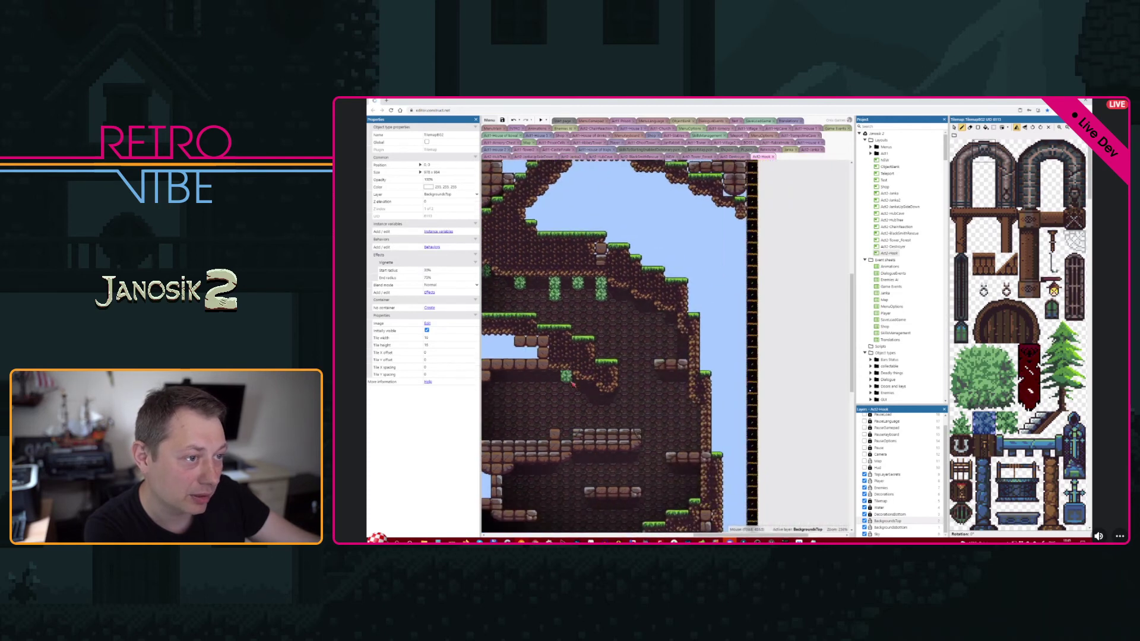
left_click_drag(570, 378, 570, 387)
left_click(605, 403)
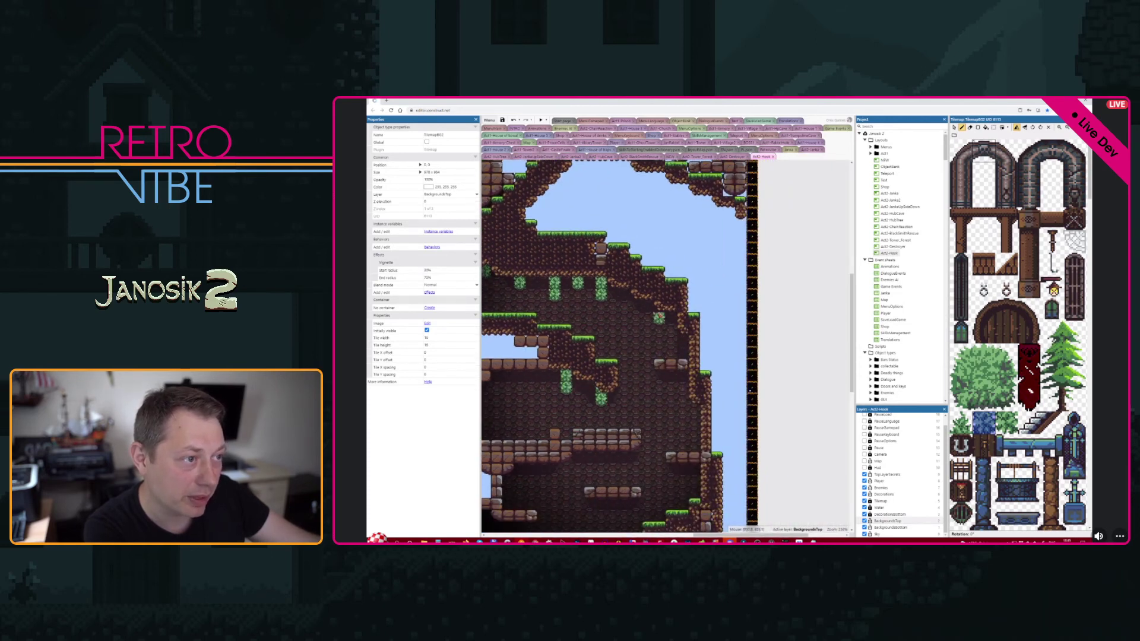
left_click_drag(652, 307, 653, 319)
middle_click_drag(682, 386, 673, 323)
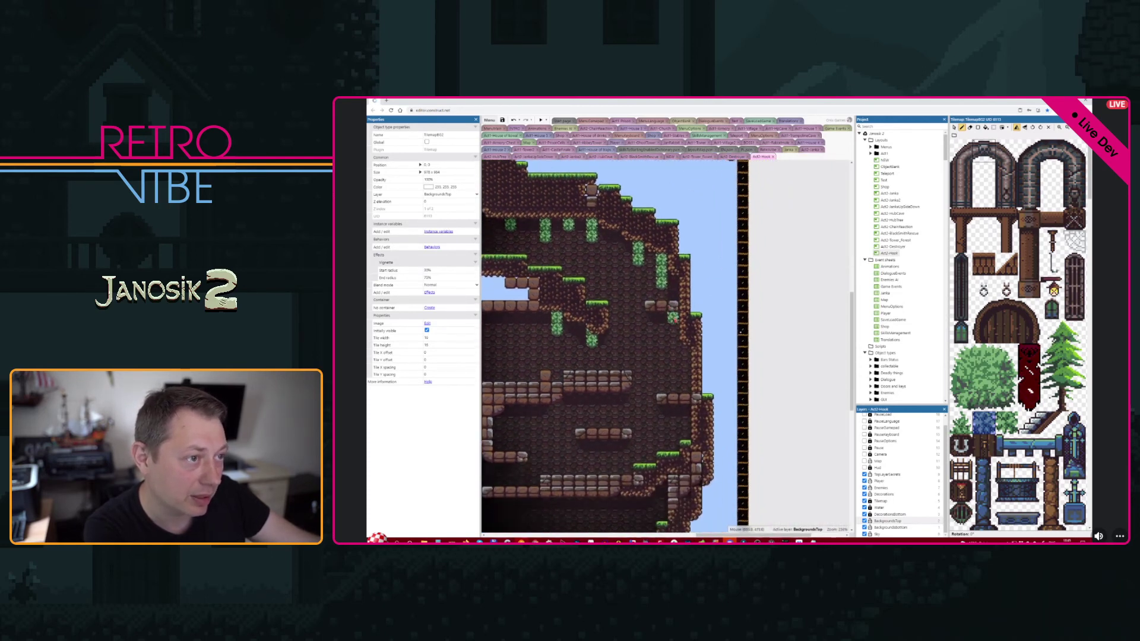
left_click_drag(685, 347, 684, 361)
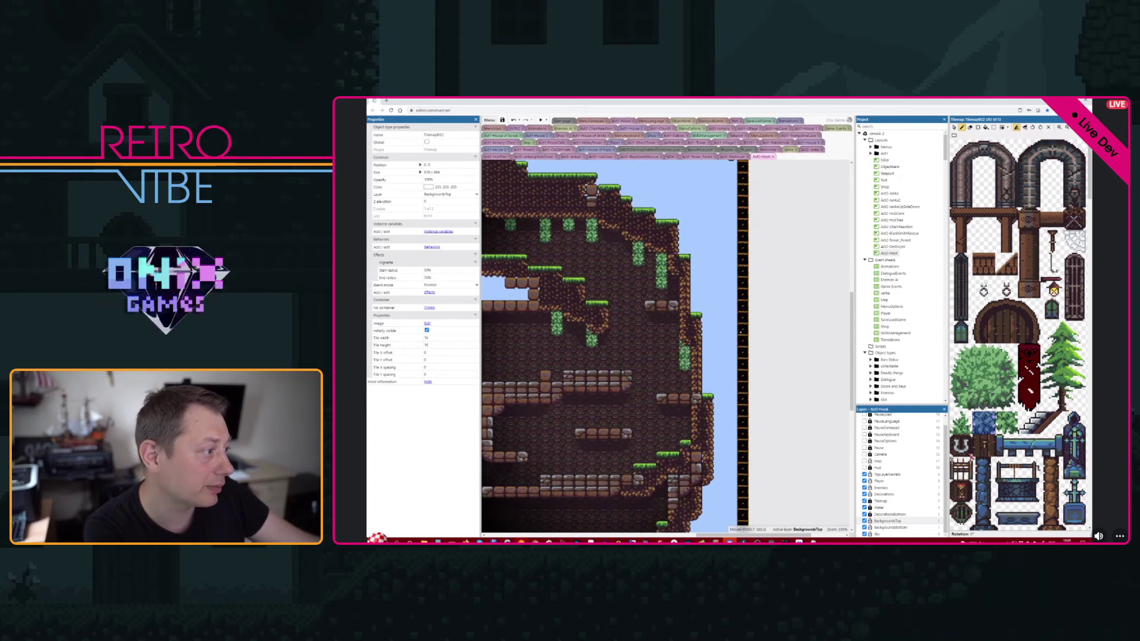
- Finish the lower ends of the hanging vines with the leaf tip tile rotated 180°, undoing a misplaced one
left_click(960, 423)
double_click(1041, 127)
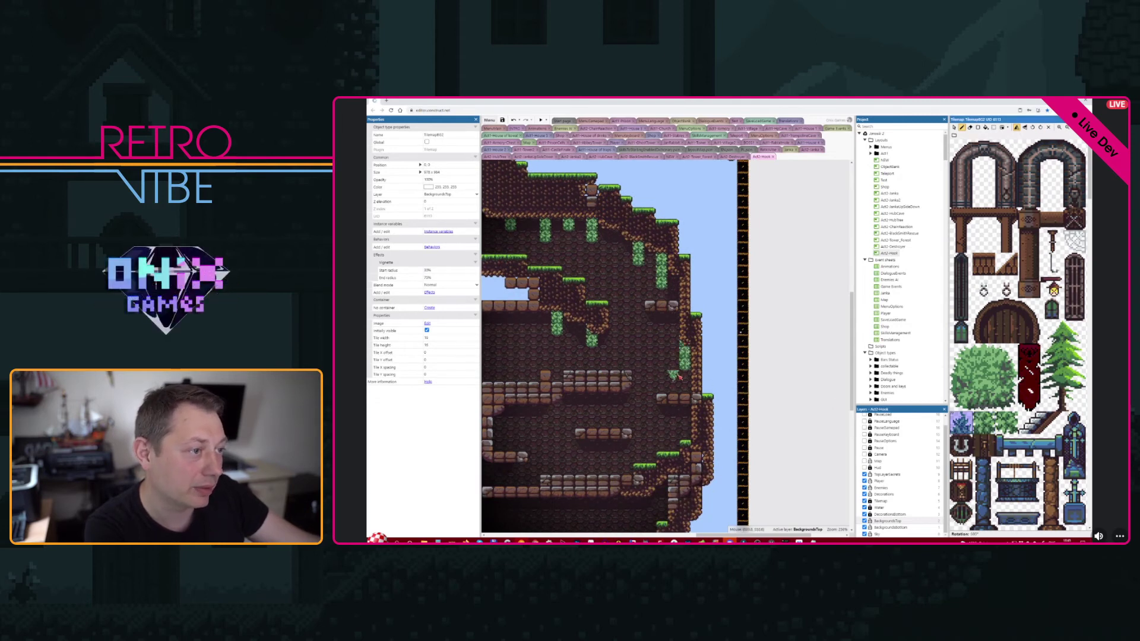
left_click(685, 377)
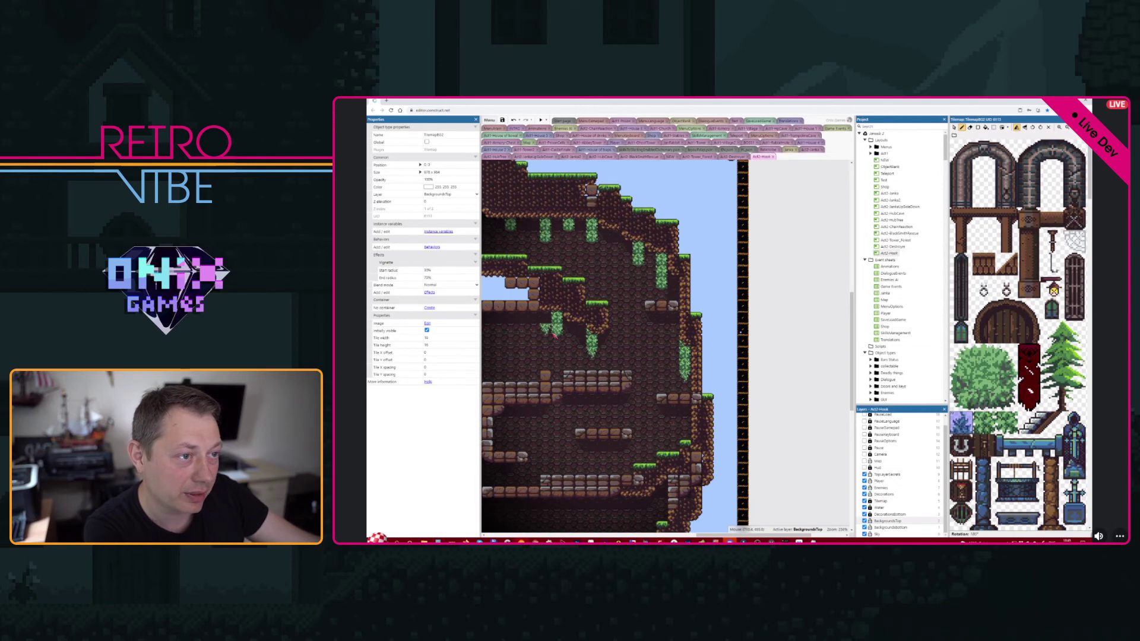
key("ctrl+z")
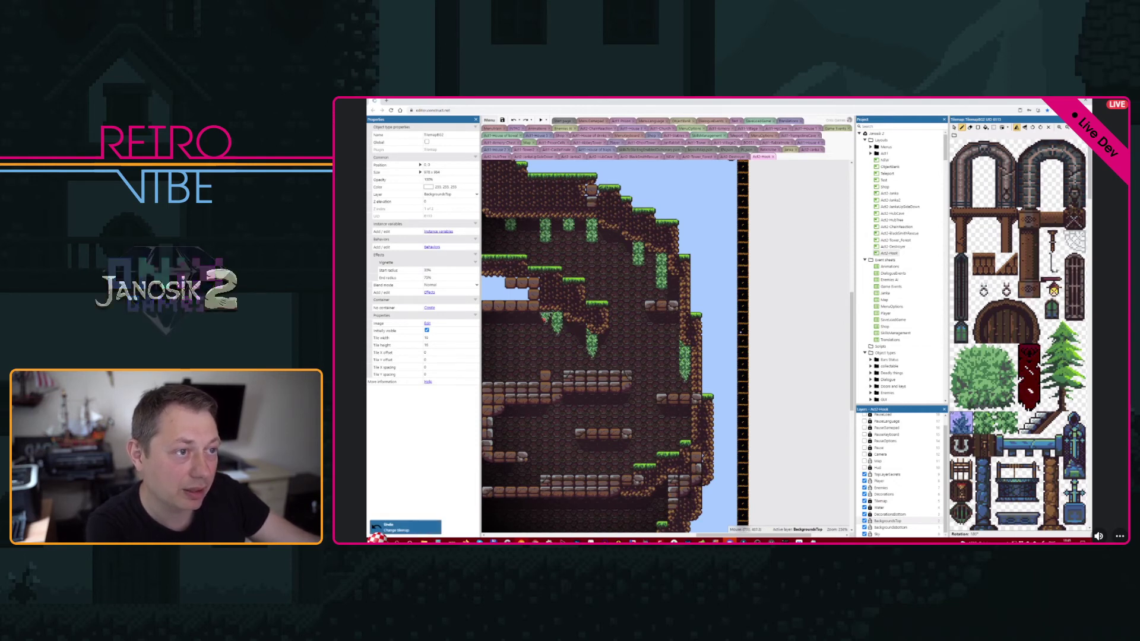
left_click(570, 236)
left_click(592, 248)
left_click(547, 236)
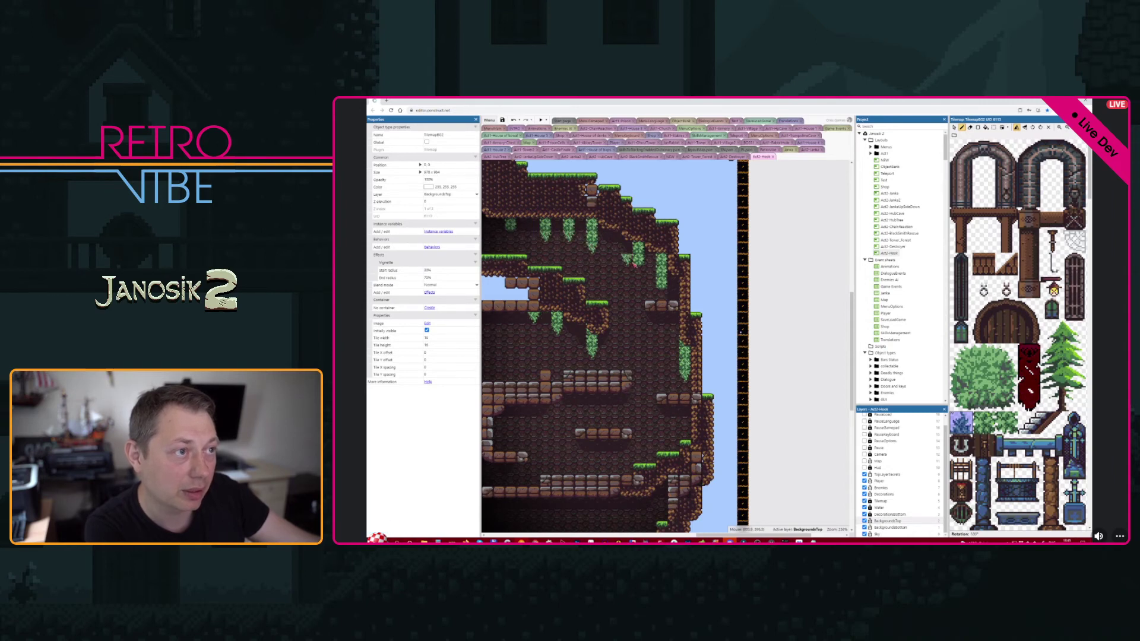
middle_click_drag(574, 271, 676, 351)
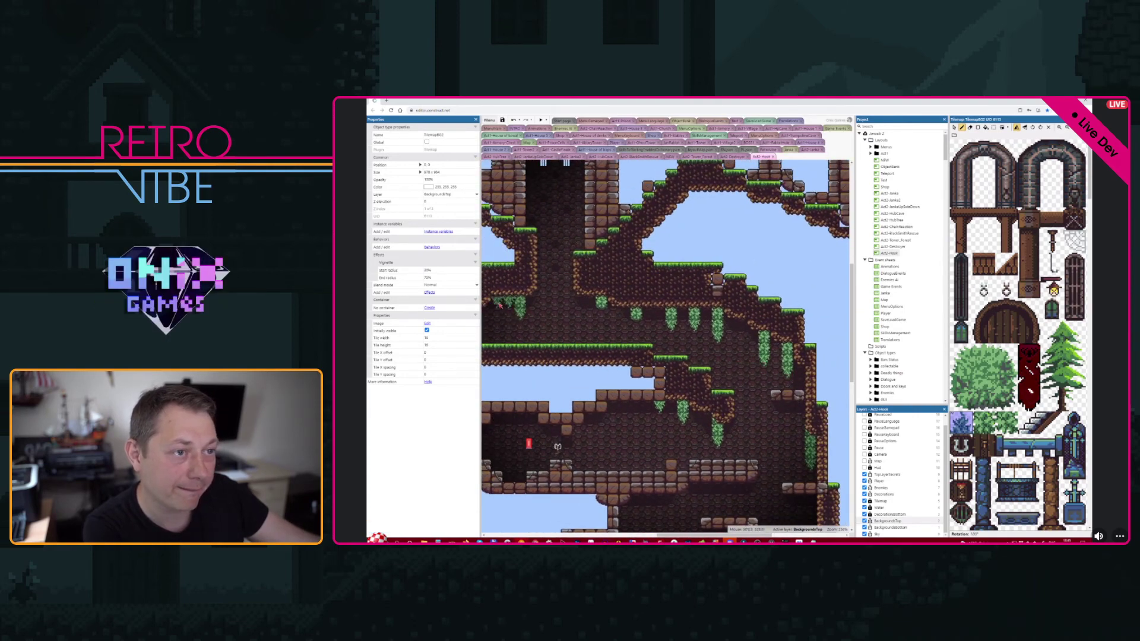
middle_click_drag(501, 305, 620, 379)
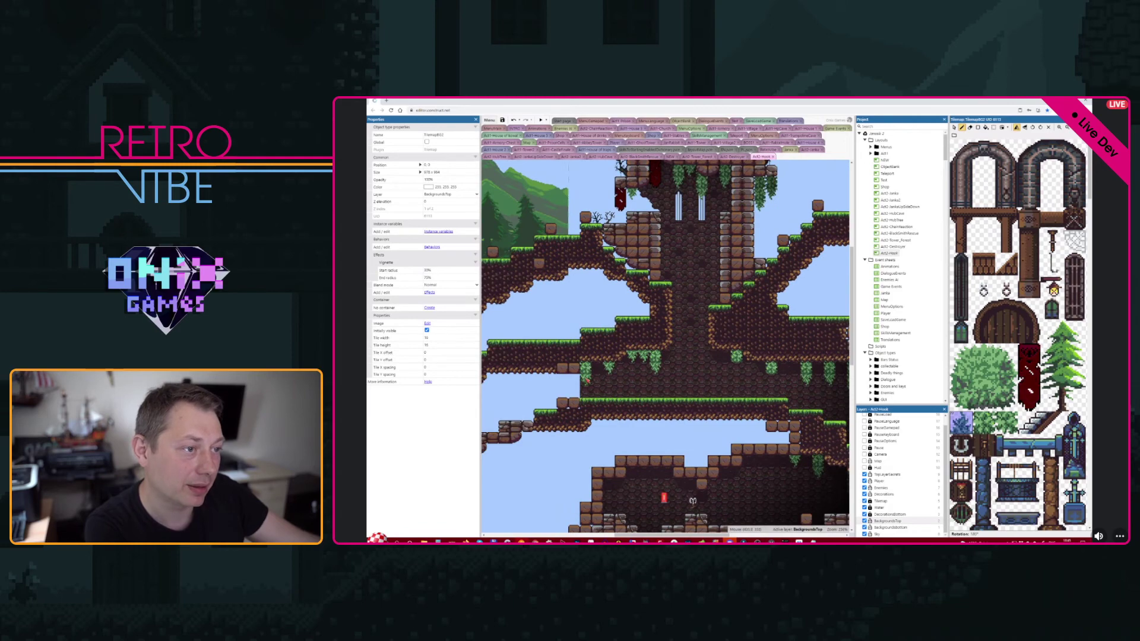
- Select the wooden beam frame from the tileset and draw one with the rectangle tool in the passage beneath the tower
scroll(689, 392, "down", 6, "ctrl")
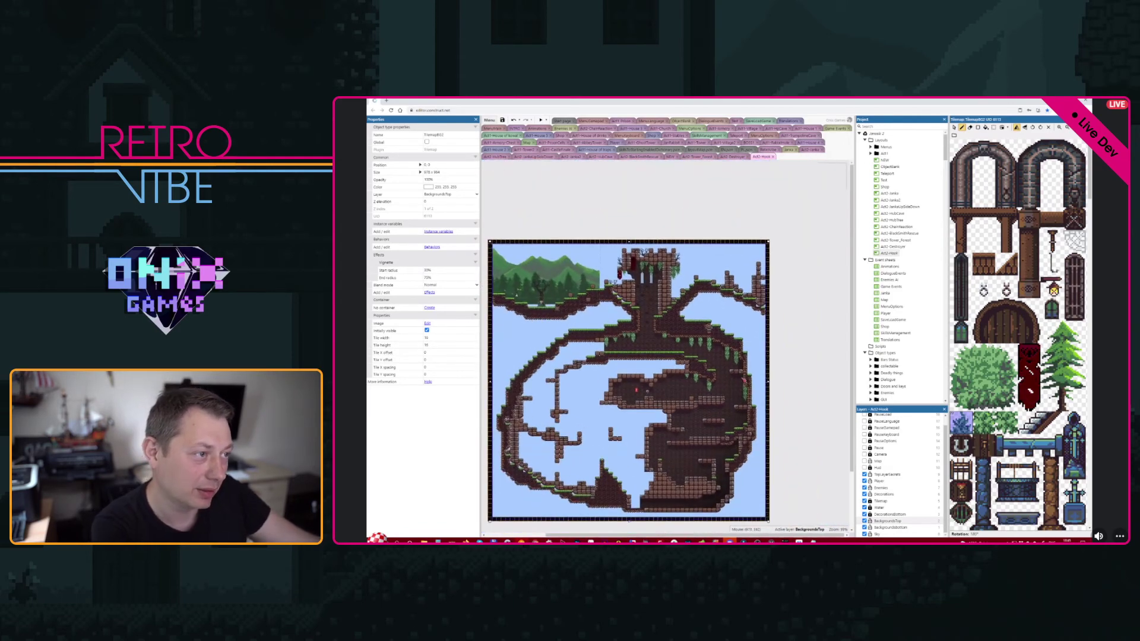
scroll(615, 433, "up", 6, "ctrl")
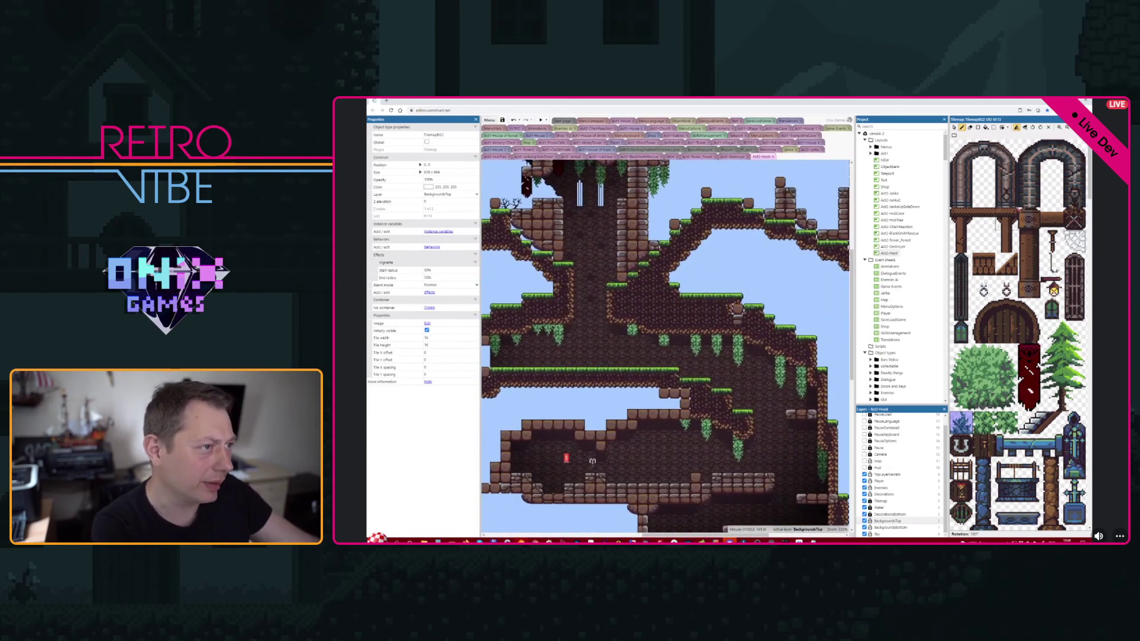
left_click(954, 127)
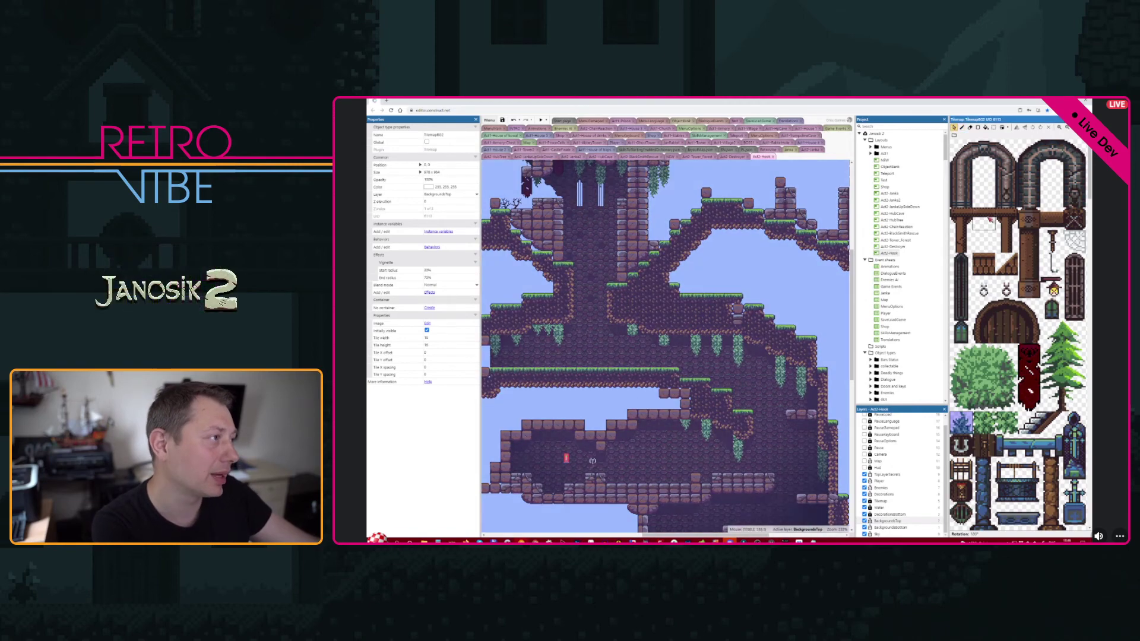
left_click_drag(951, 209, 1017, 253)
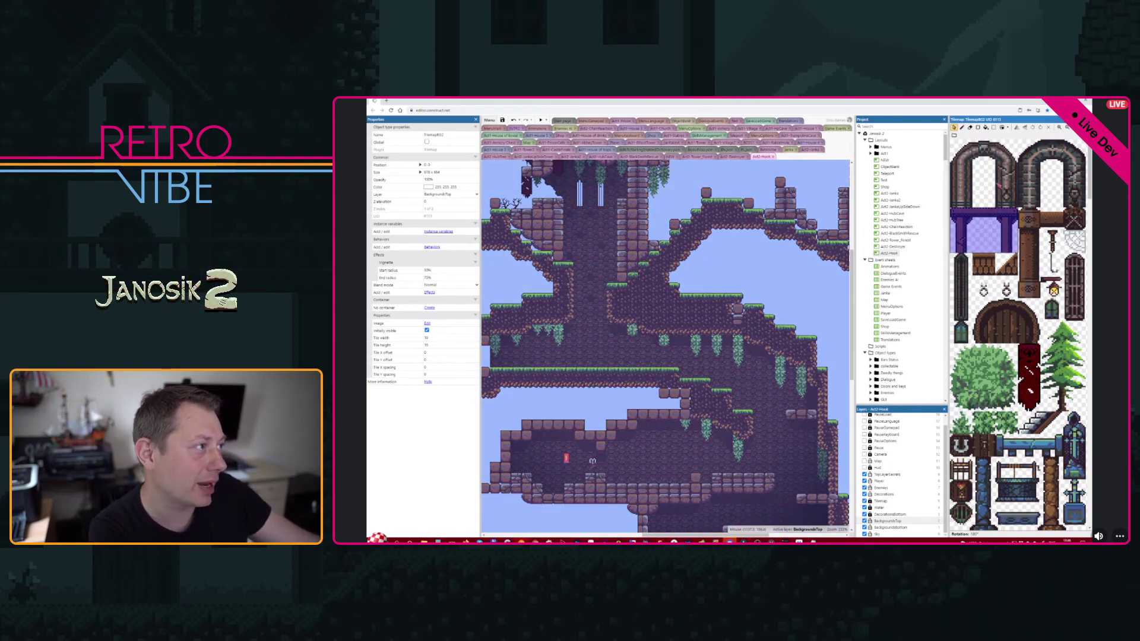
left_click(962, 127)
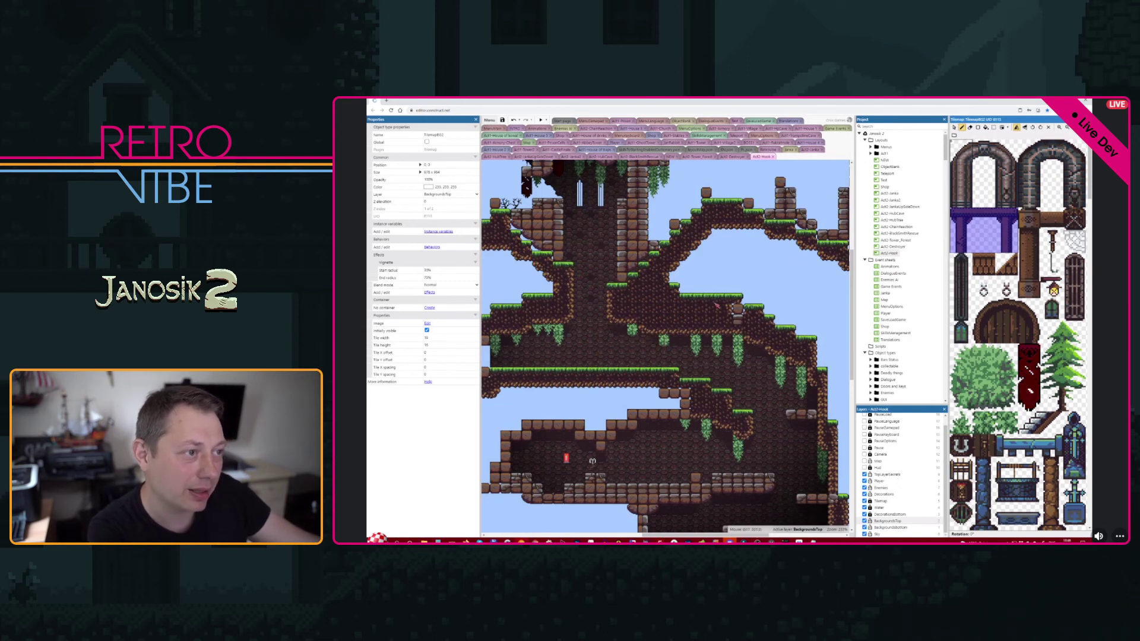
left_click(978, 127)
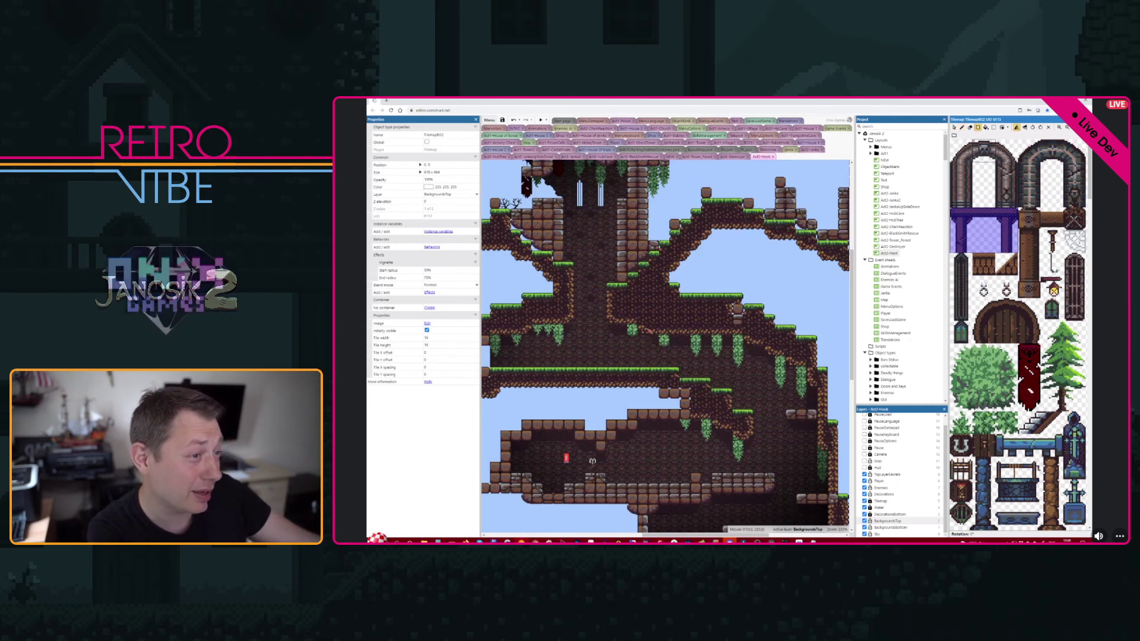
mouse_move(624, 331)
left_mouse_down()
mouse_move(653, 362)
mouse_move(675, 359)
left_mouse_up()
key("ctrl+z")
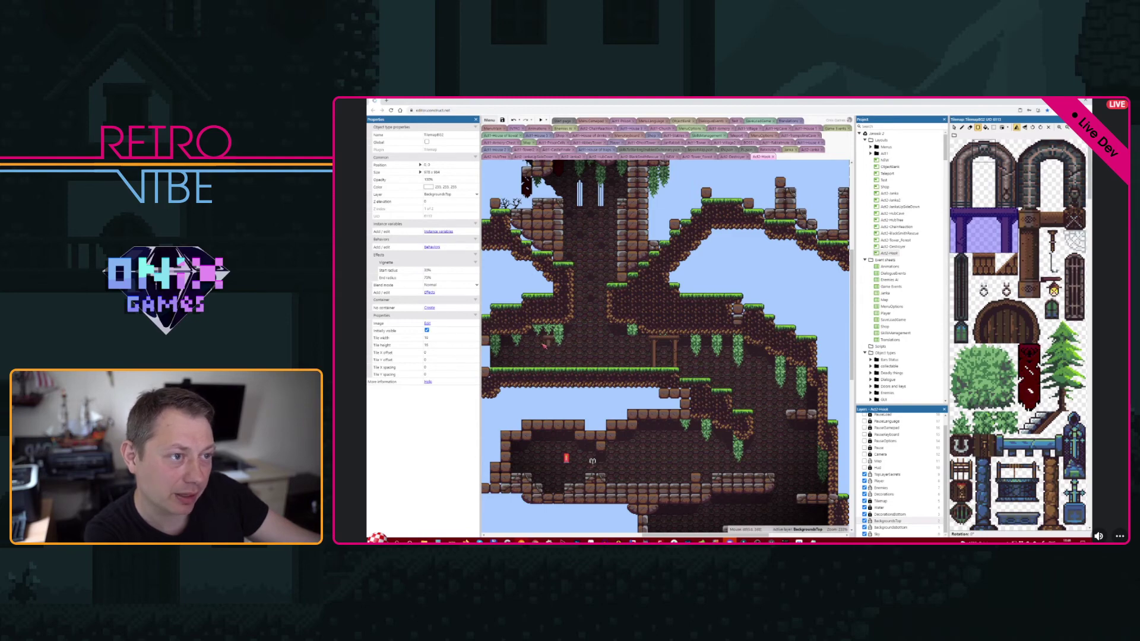
- Fill the stone-walled room with a row of wooden support beams running along its full length
middle_click_drag(593, 355, 524, 334)
middle_click_drag(567, 428, 742, 376)
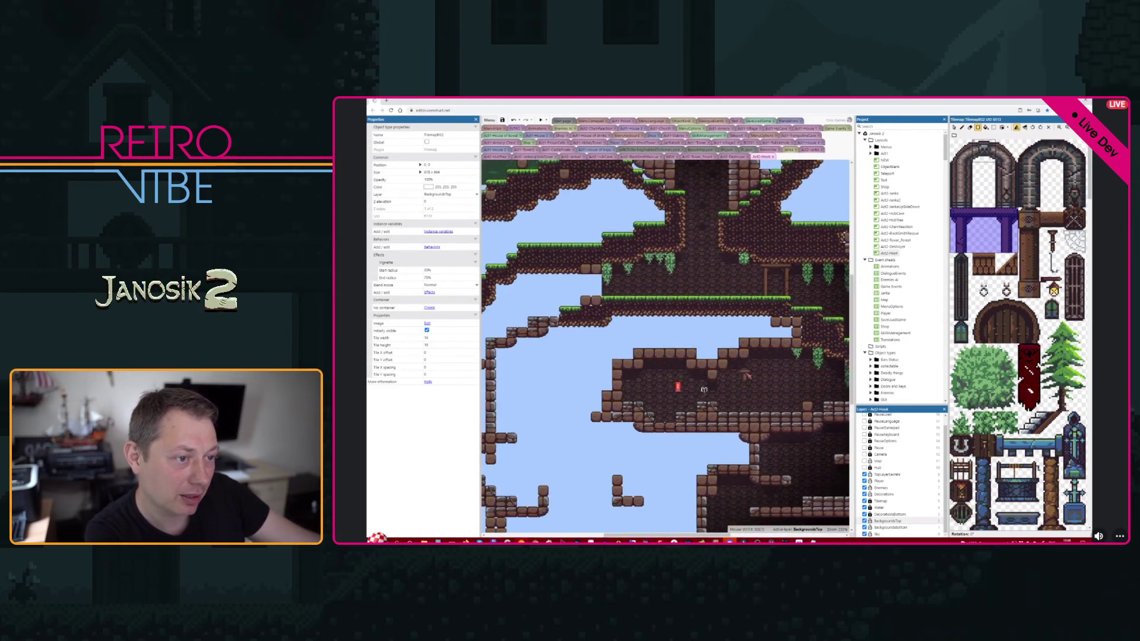
mouse_move(642, 376)
left_mouse_down()
mouse_move(683, 373)
mouse_move(693, 398)
mouse_move(726, 414)
mouse_move(793, 415)
left_mouse_up()
middle_click_drag(780, 397, 651, 411)
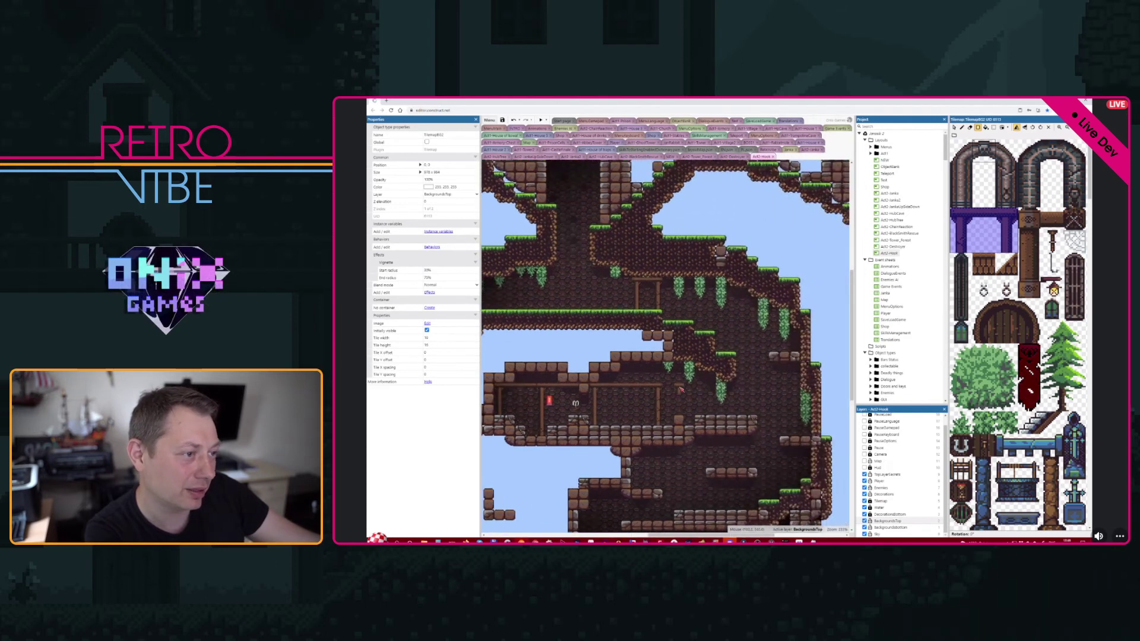
mouse_move(662, 390)
left_mouse_down()
mouse_move(731, 421)
mouse_move(702, 419)
mouse_move(716, 420)
left_mouse_up()
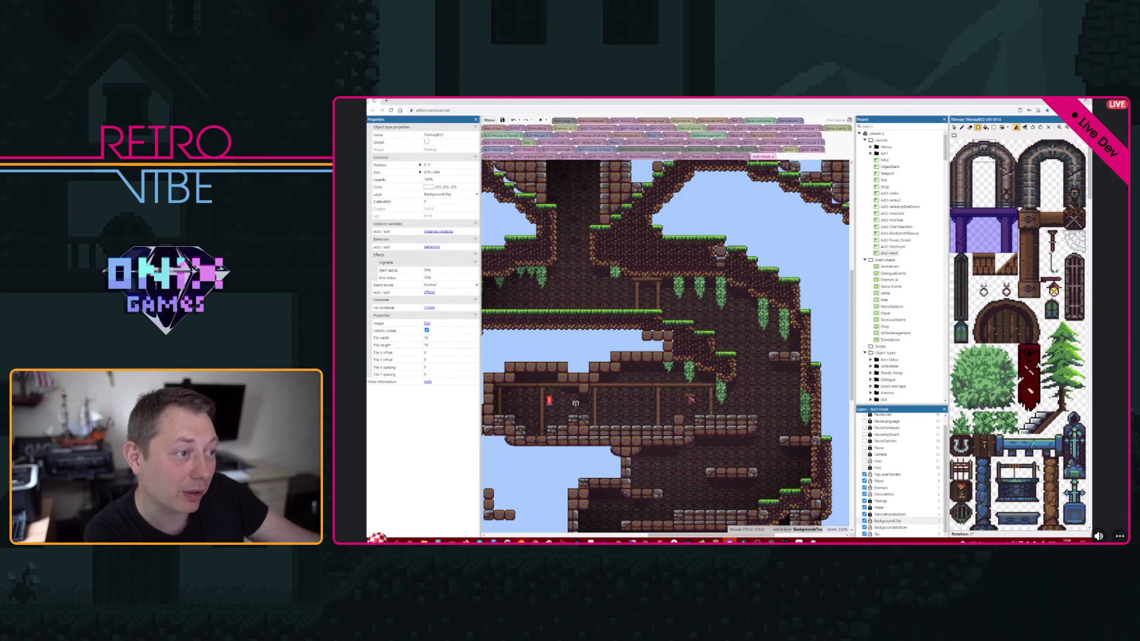
middle_click_drag(555, 406, 594, 409)
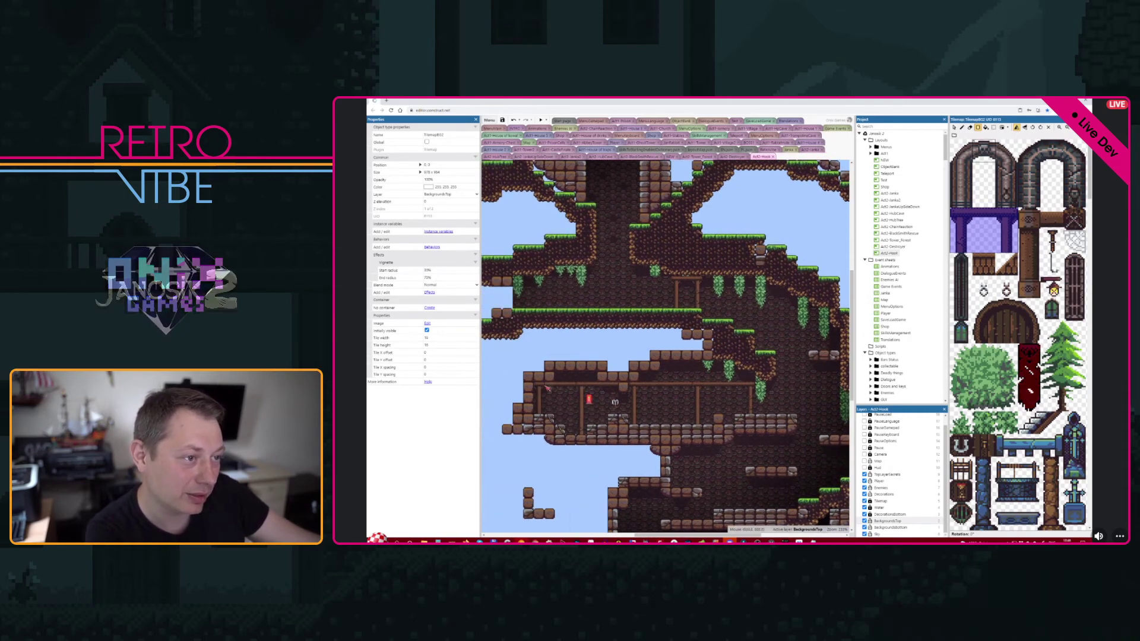
- Draw wooden beam frames between the stone ledges of the lower cavern and beside its outer wall
middle_click_drag(705, 364, 749, 377)
middle_click_drag(604, 335, 595, 363)
middle_click_drag(719, 381, 536, 281)
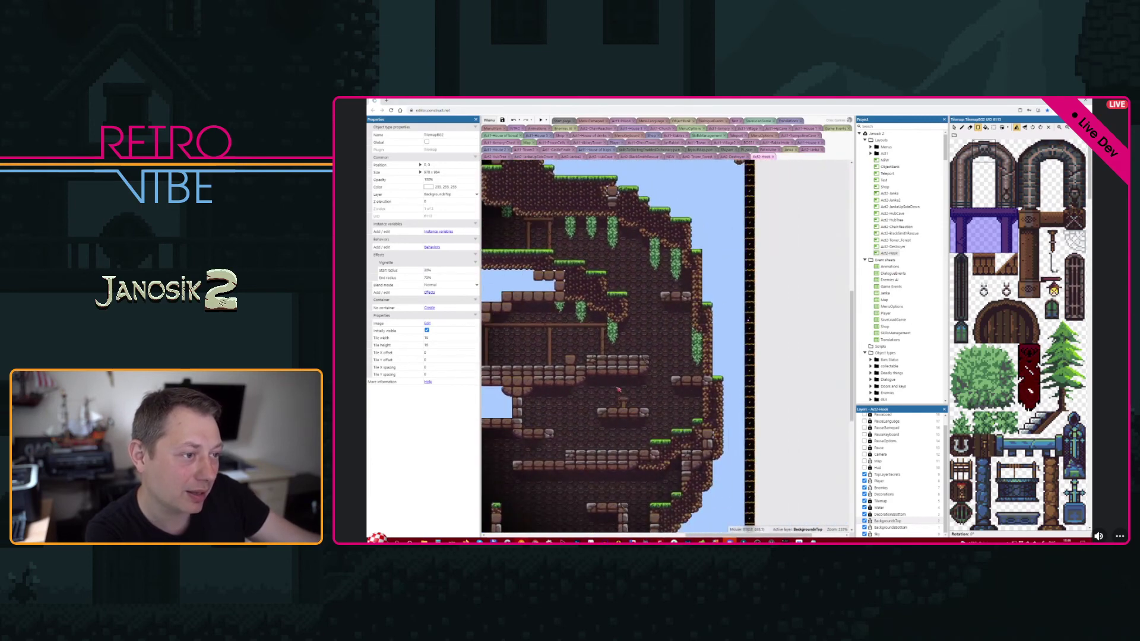
mouse_move(603, 381)
left_mouse_down()
mouse_move(635, 405)
mouse_move(645, 444)
left_mouse_up()
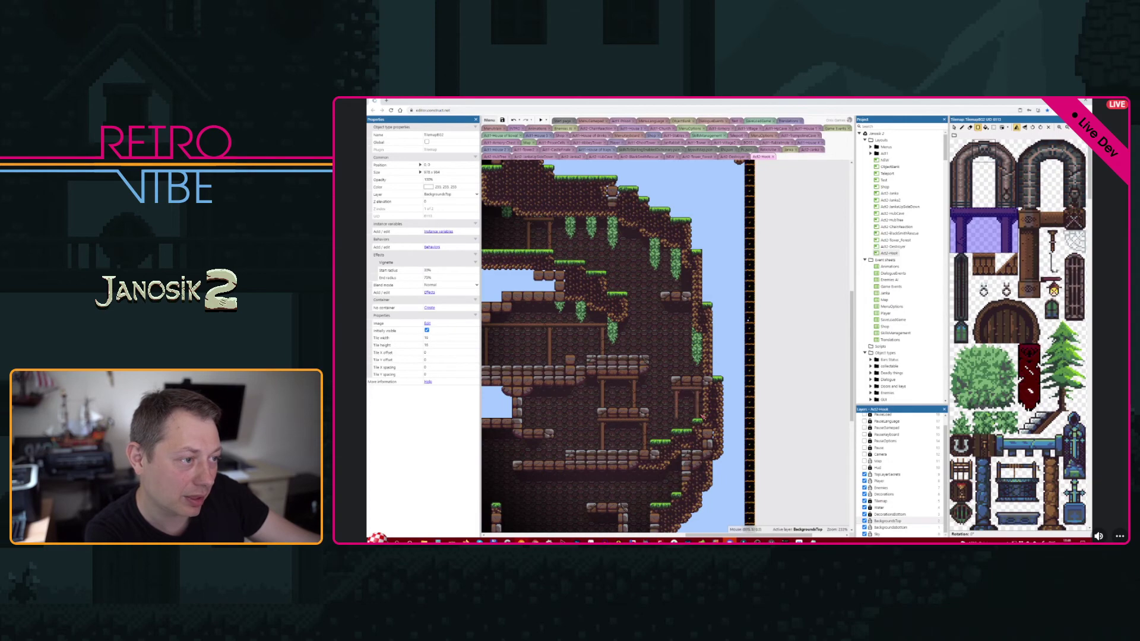
- Add more wooden beam frames below the stone-walled room and above the stepped floor at the cavern's bottom
scroll(631, 390, "left", 3, "shift")
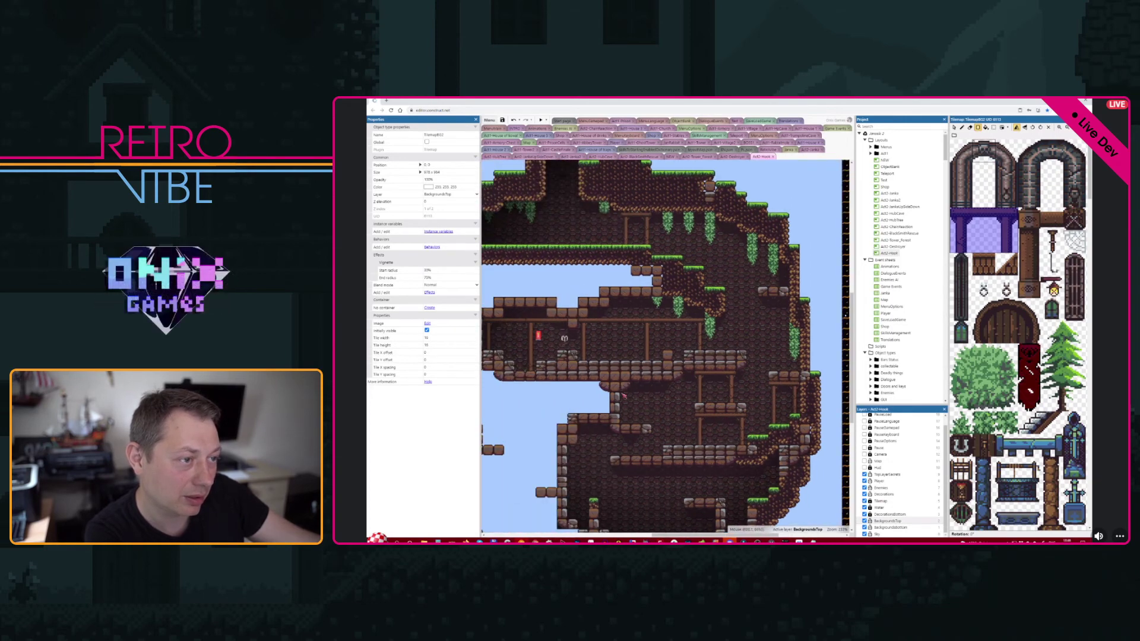
middle_click_drag(740, 377, 704, 314)
left_click_drag(661, 404, 687, 429)
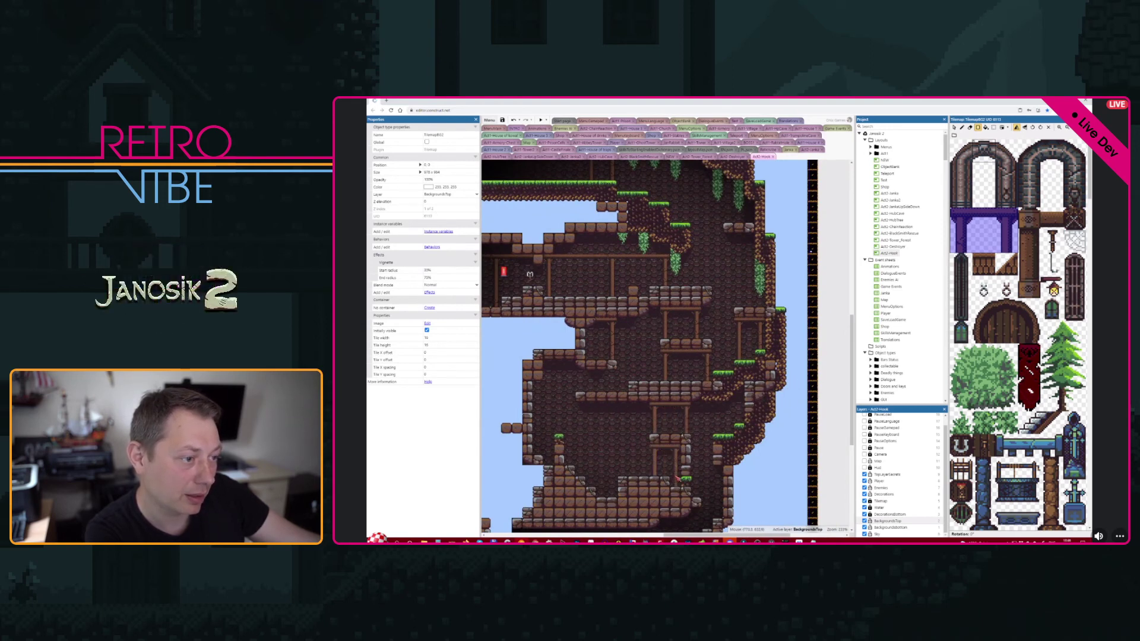
- Examine the wooden beam frames and vines across the lower cavern, the stone-walled room and the passage above
middle_click_drag(705, 440, 652, 422)
middle_click_drag(561, 420, 667, 433)
middle_click_drag(681, 358, 656, 418)
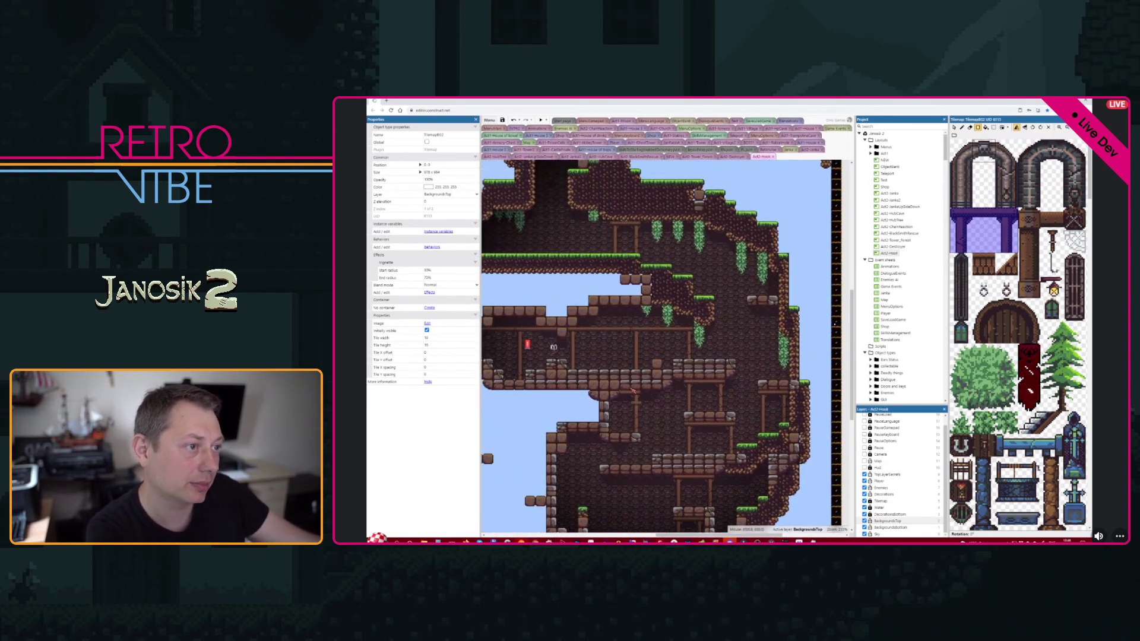
middle_click_drag(617, 356, 629, 382)
scroll(627, 381, "up", 2, "ctrl")
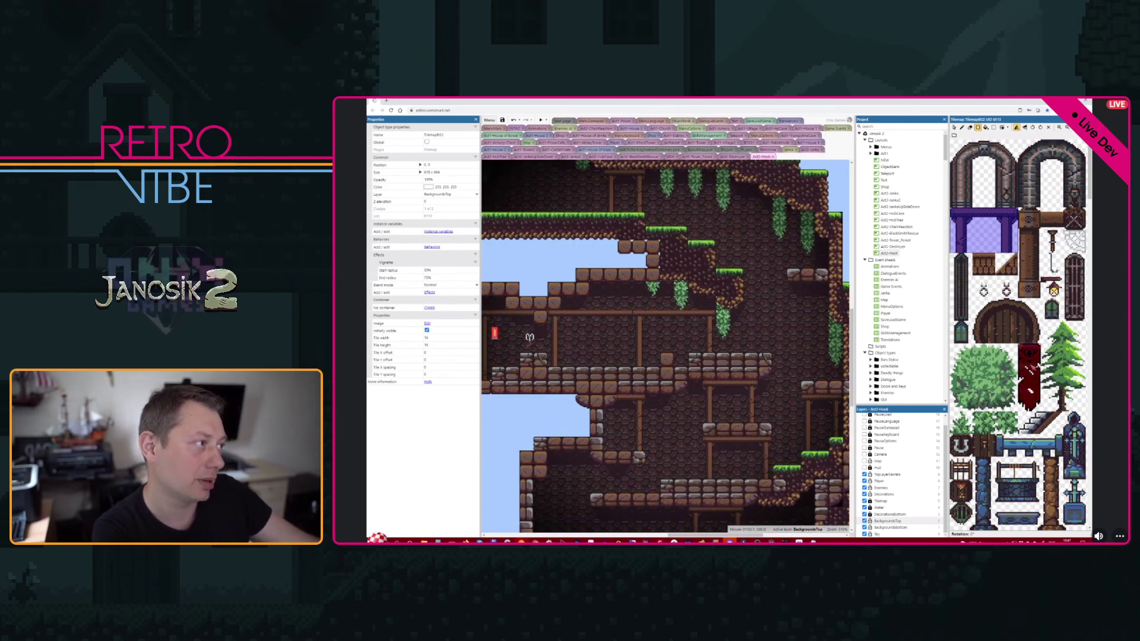
middle_click_drag(595, 358, 665, 403)
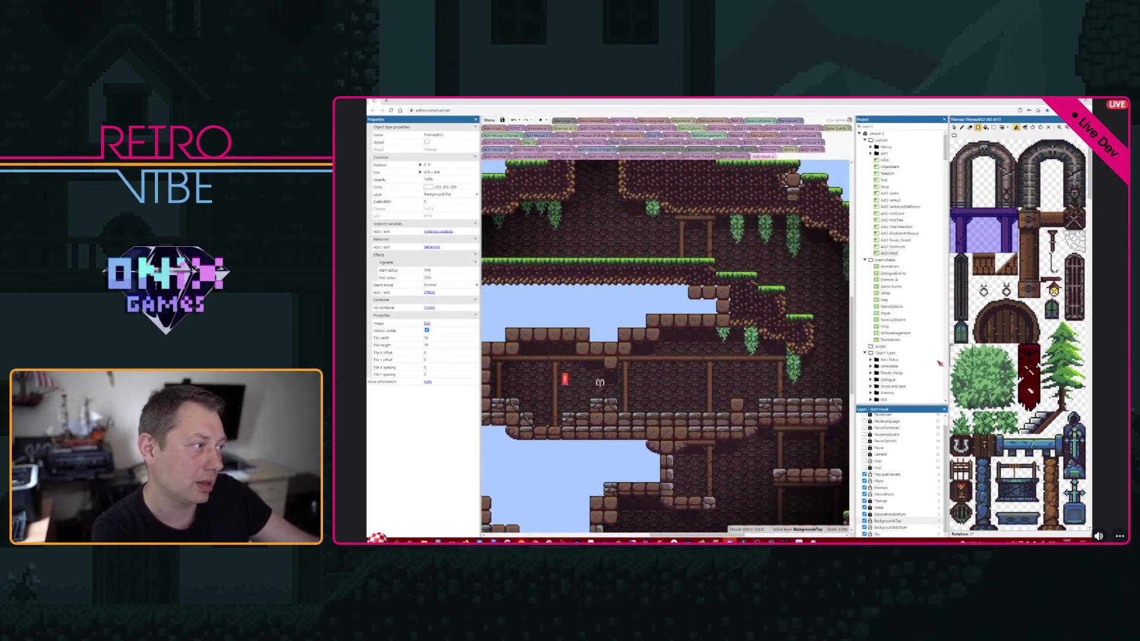
- Pick the skeleton tile from the tileset and place skeletons in the stone-walled room and on the grassy ledge above it
scroll(1052, 433, "down", 5)
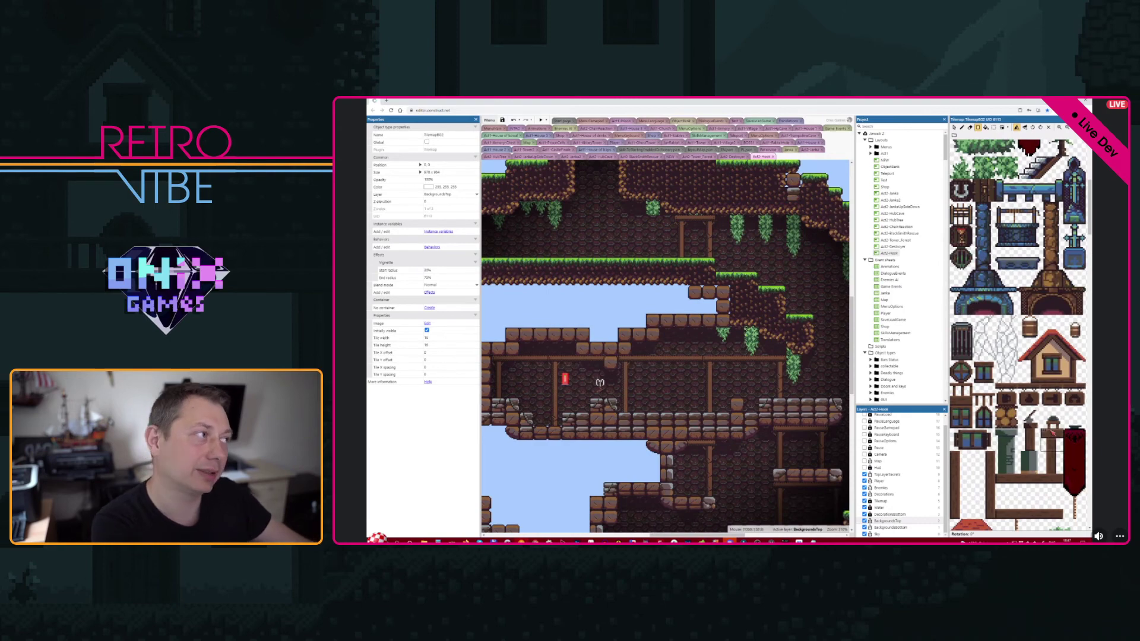
scroll(1053, 433, "down", 5)
scroll(1042, 421, "down", 1)
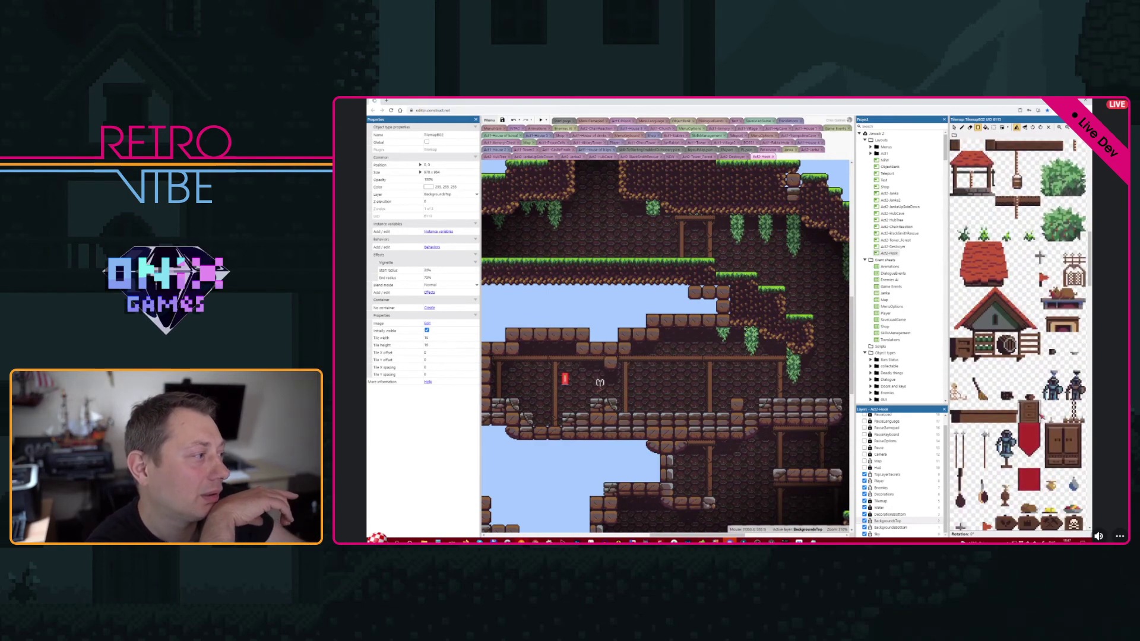
left_click(963, 394)
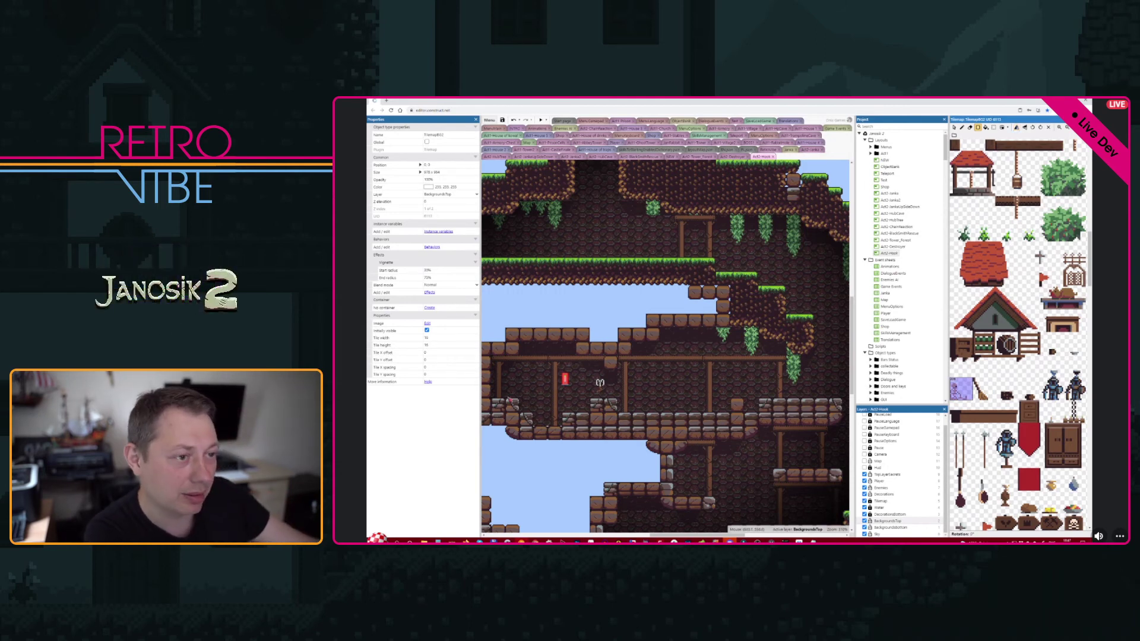
key("ctrl+z")
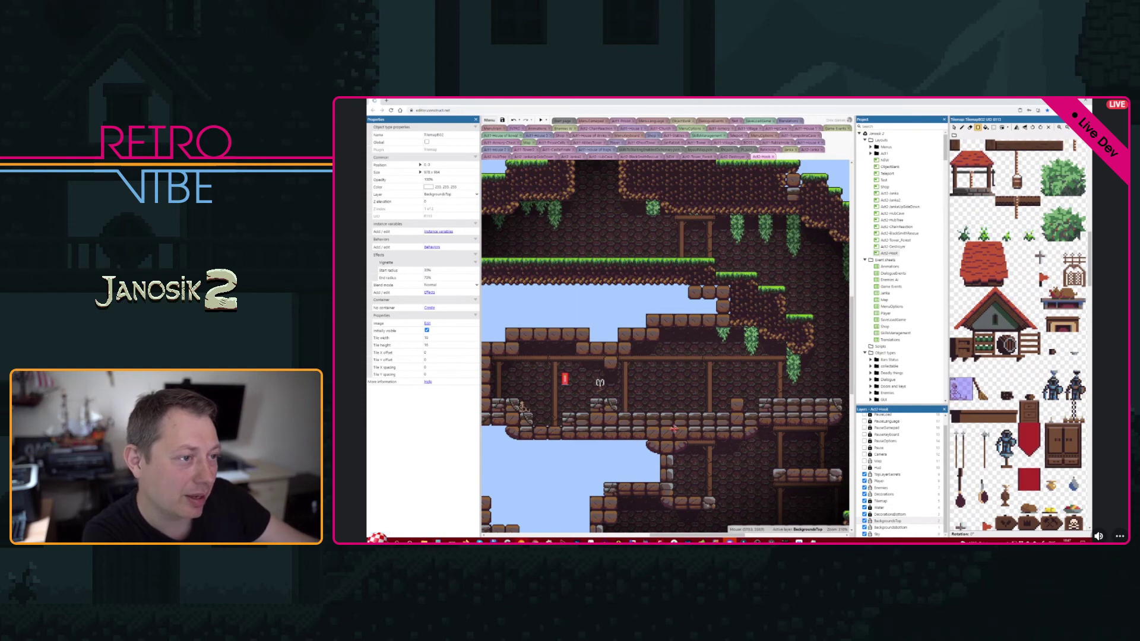
scroll(674, 428, "up", 2)
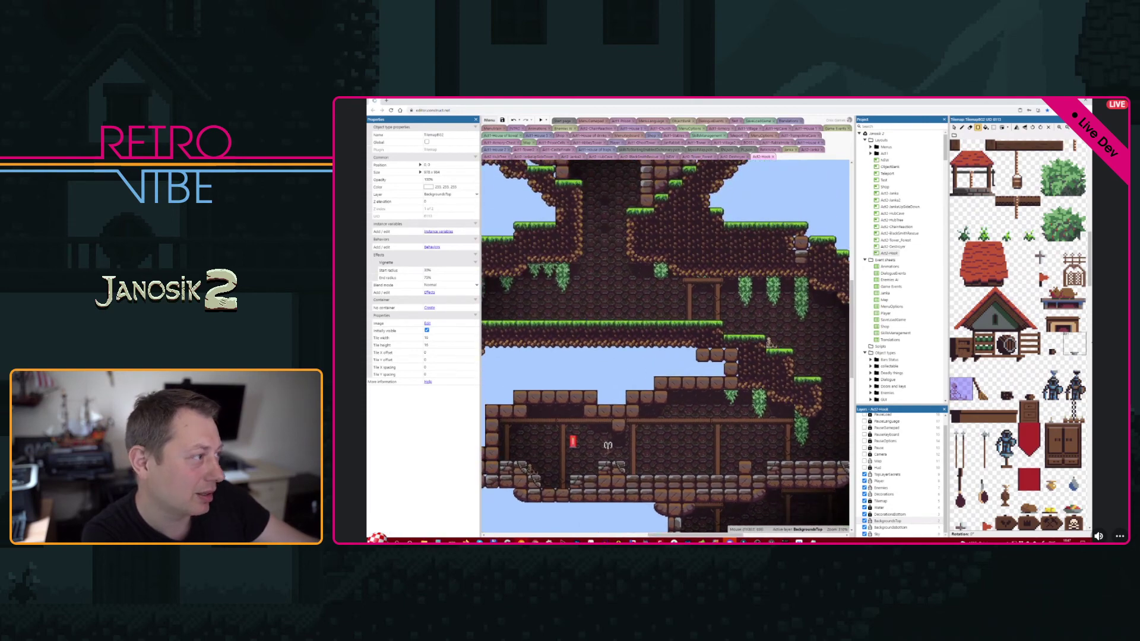
scroll(1020, 333, "down", 5)
scroll(1020, 409, "down", 4)
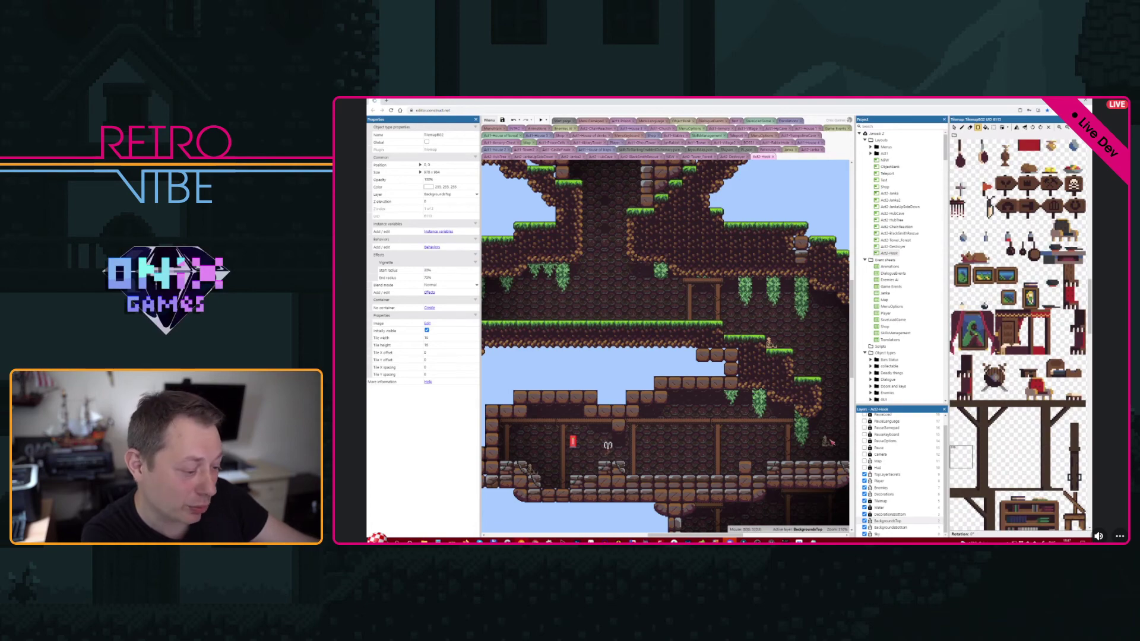
scroll(665, 356, "down", 1)
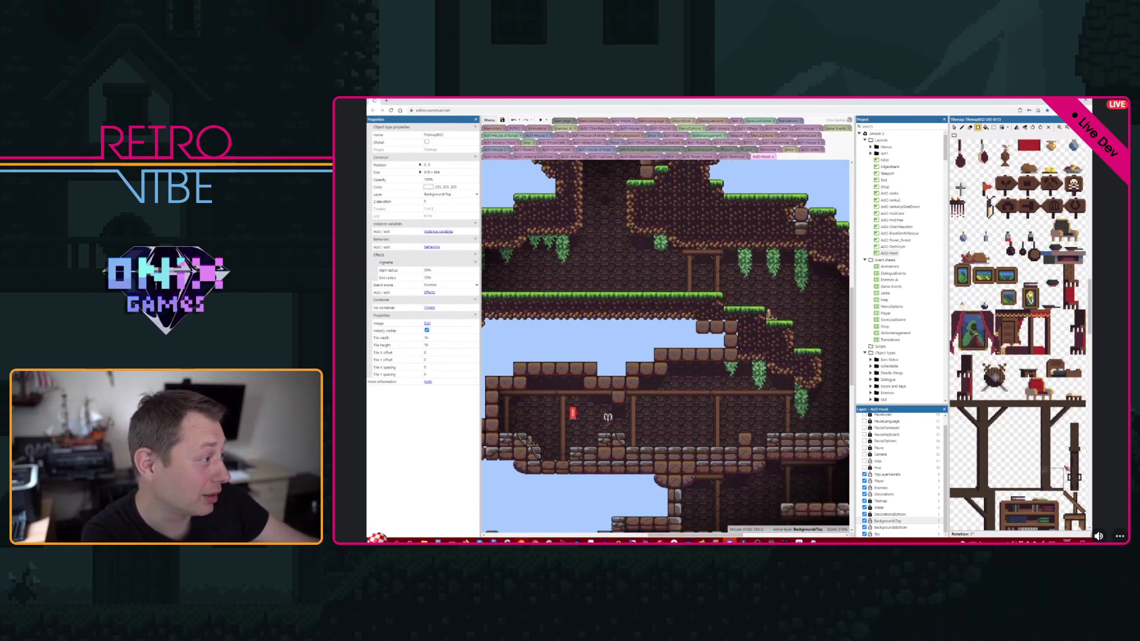
- Place a seated figure on the slope beside the tower's outer wall and undo the accidental shift of the tilemap
scroll(1063, 440, "down", 5)
scroll(1063, 440, "down", 5)
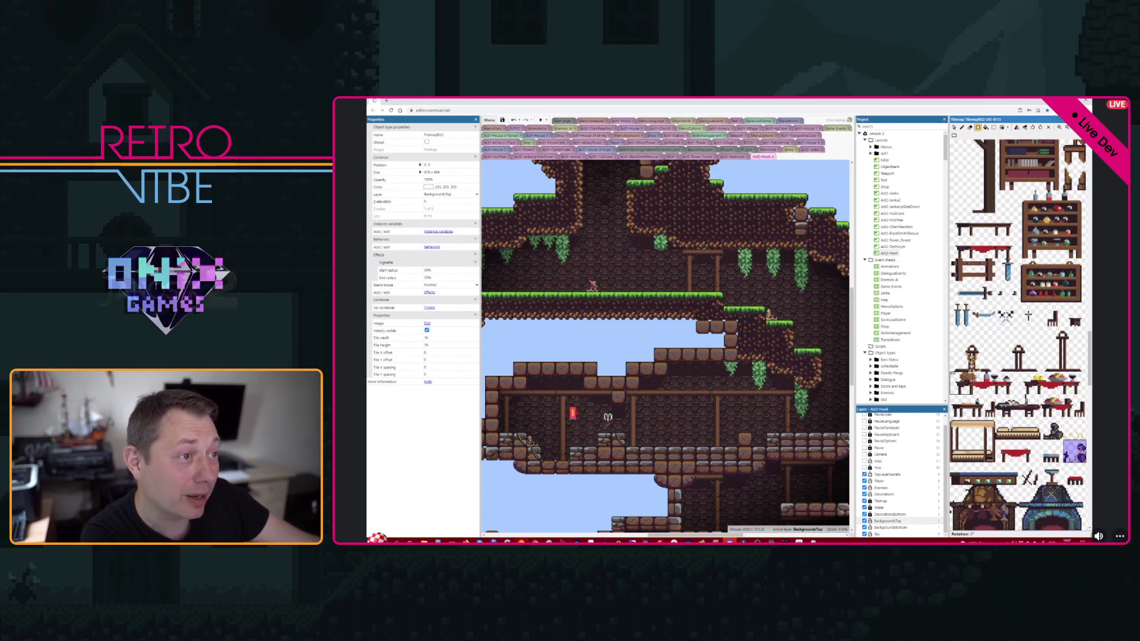
middle_click_drag(595, 285, 568, 413)
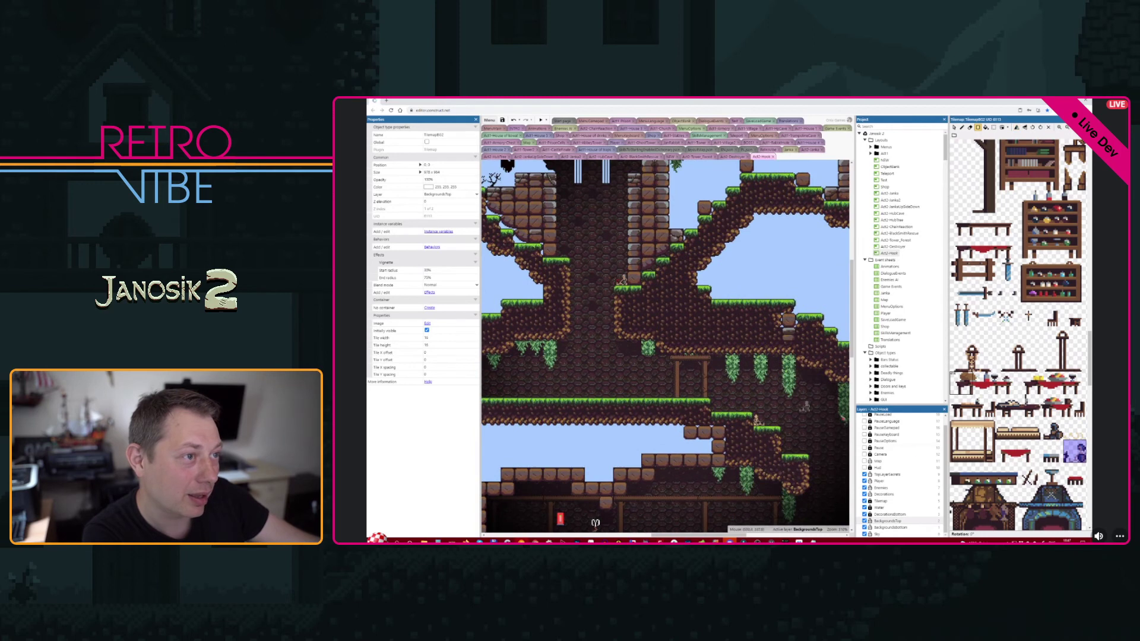
left_click(1053, 429)
middle_click_drag(552, 231, 592, 318)
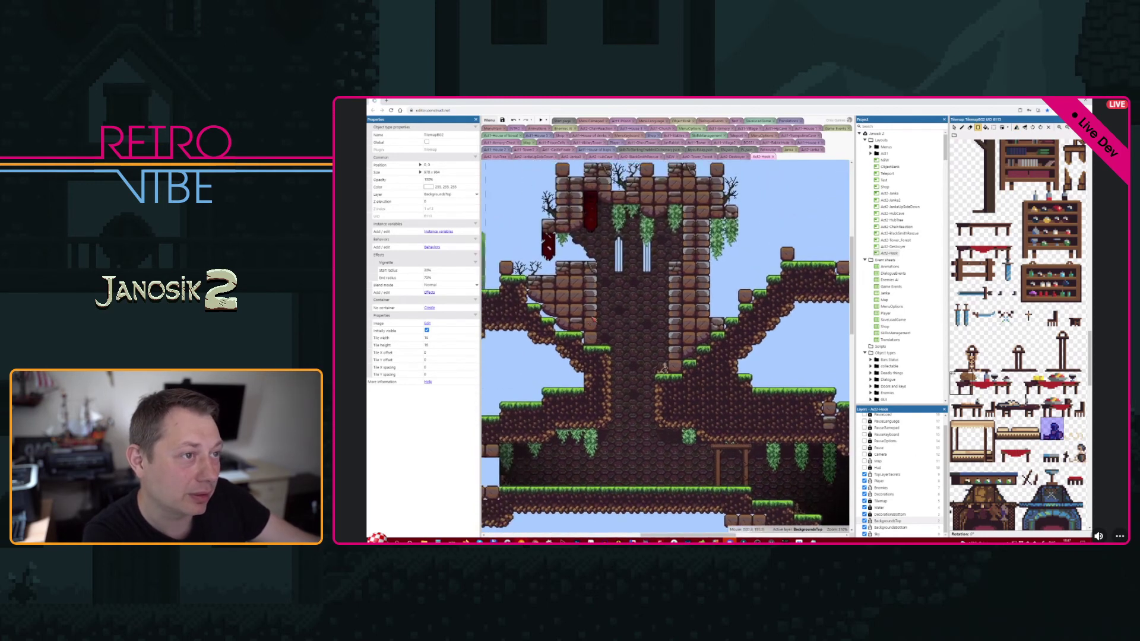
key("x")
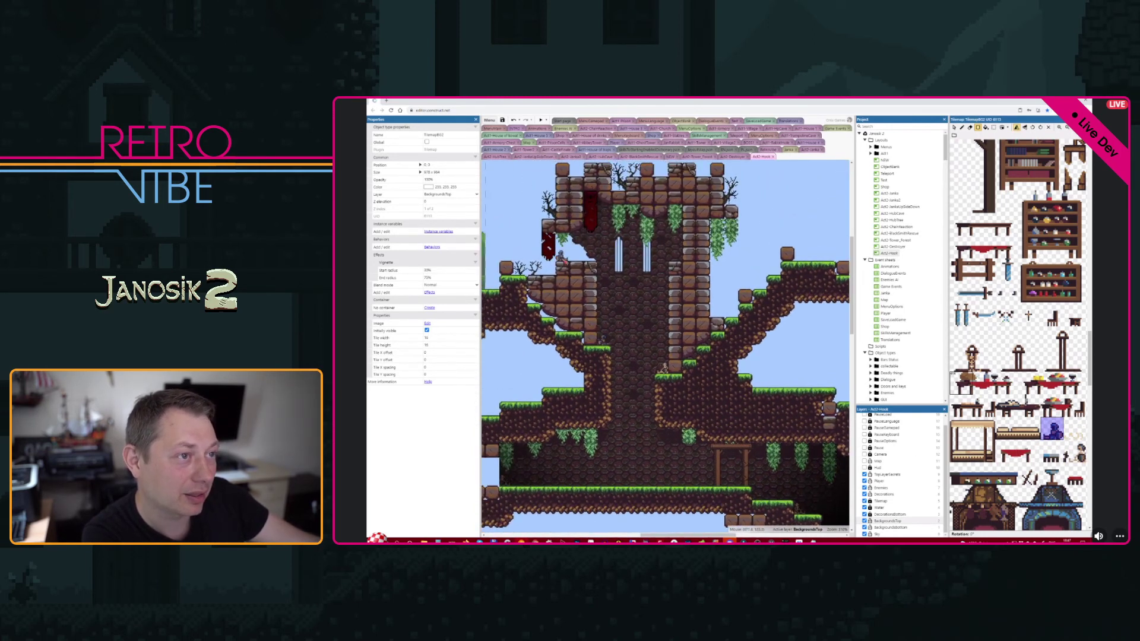
scroll(722, 351, "up", 3)
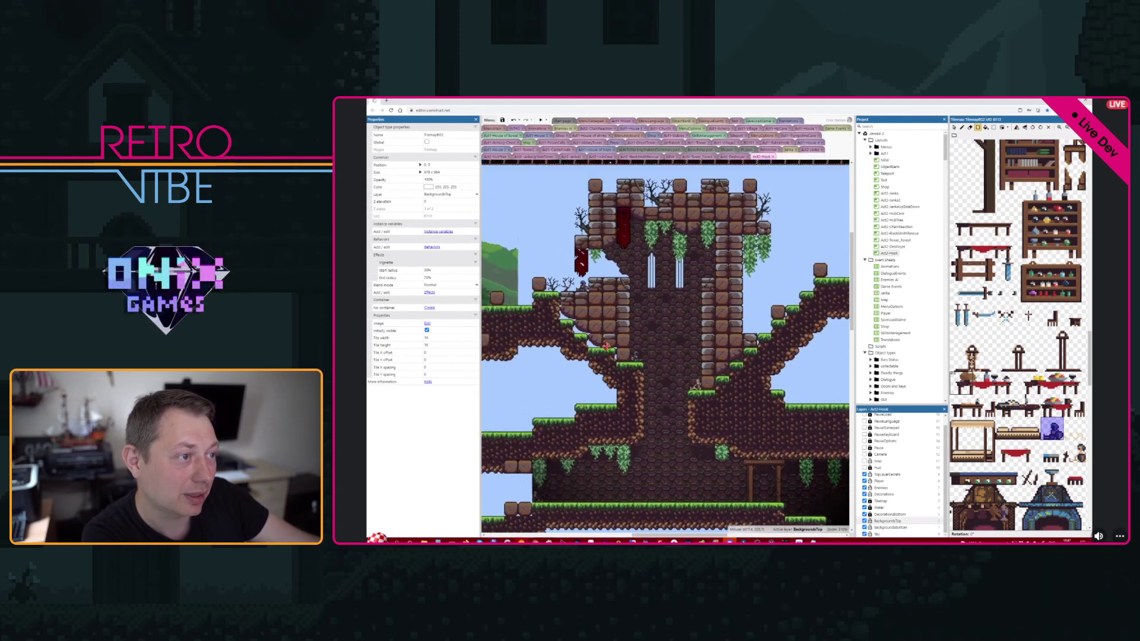
key("x")
scroll(715, 352, "left", 3, "shift")
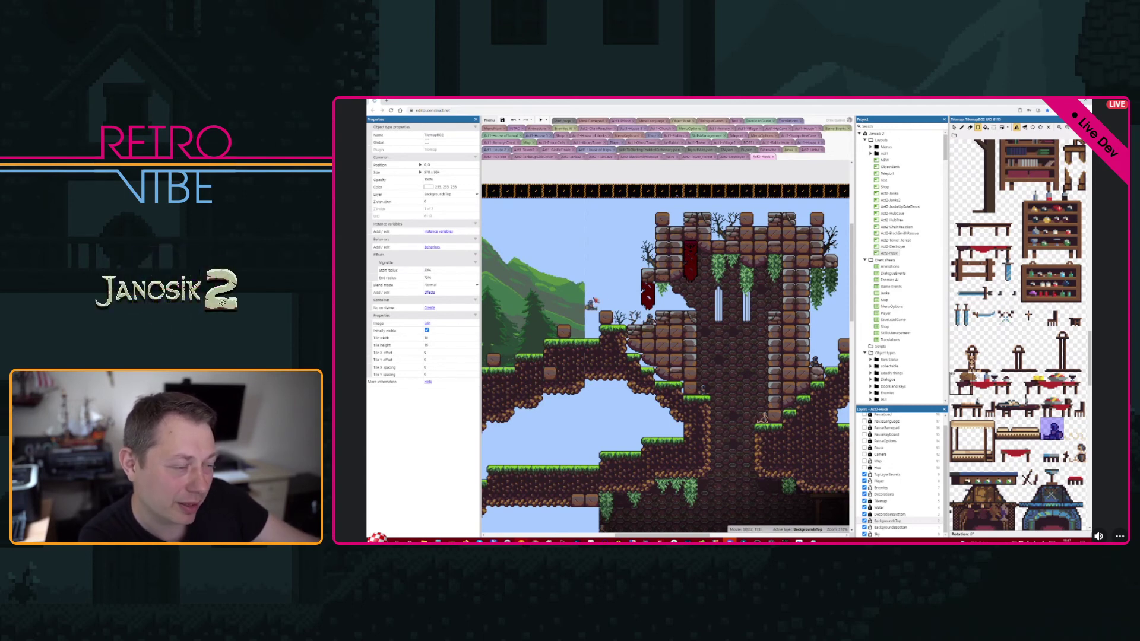
key("ctrl+z")
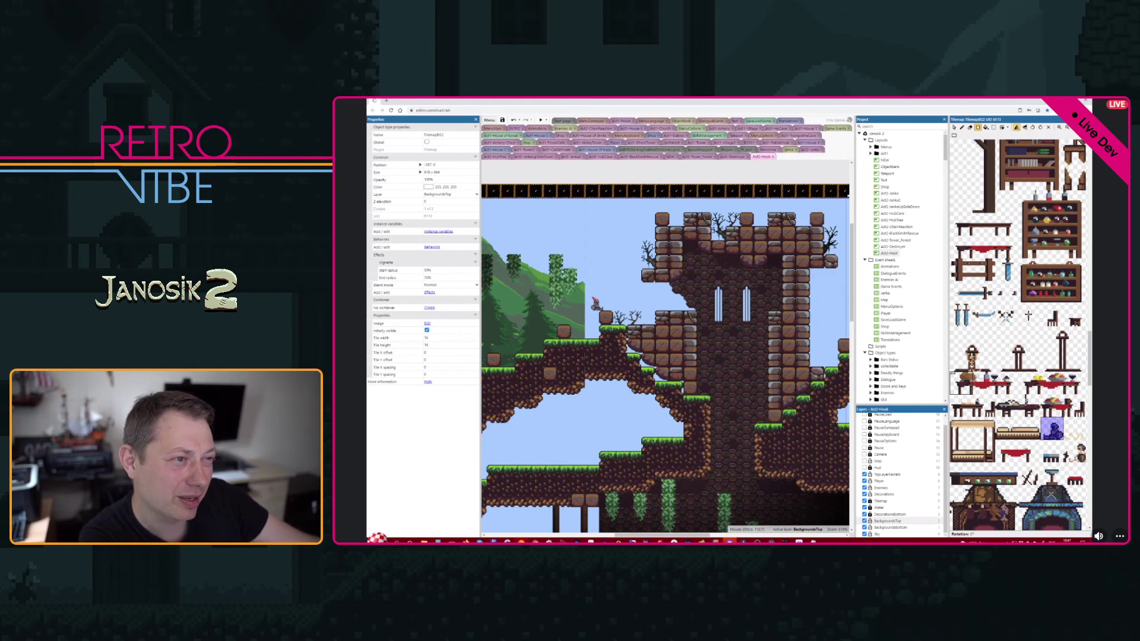
key("ctrl+z")
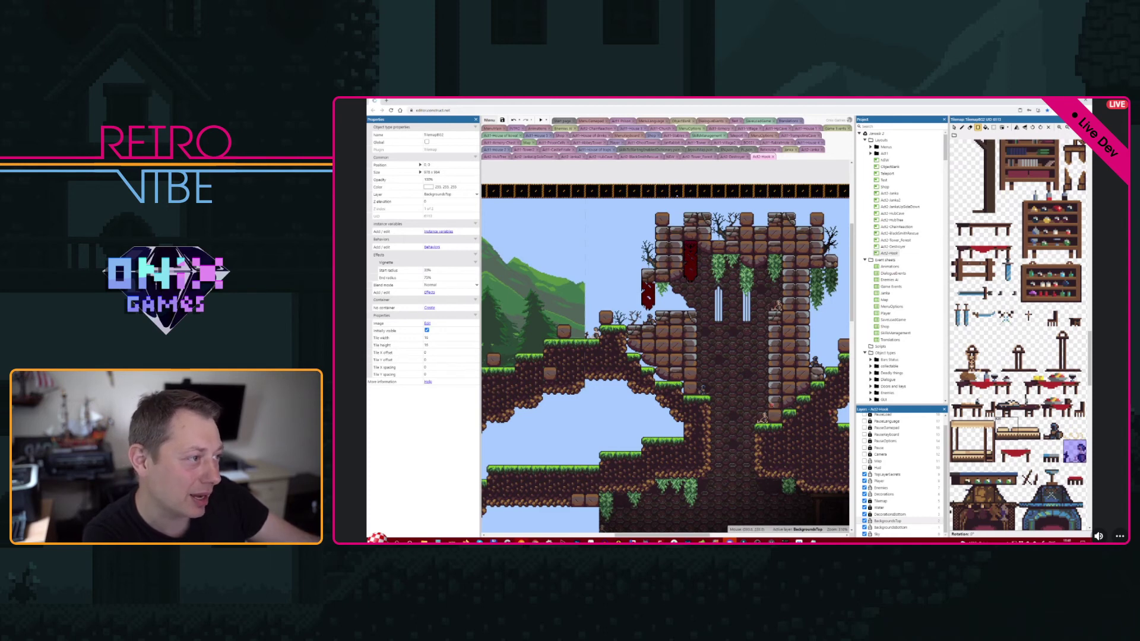
- Place skeletal remains on the grassy passage floor at the foot of the wooden beam frame below the tower
middle_click_drag(743, 425, 695, 340)
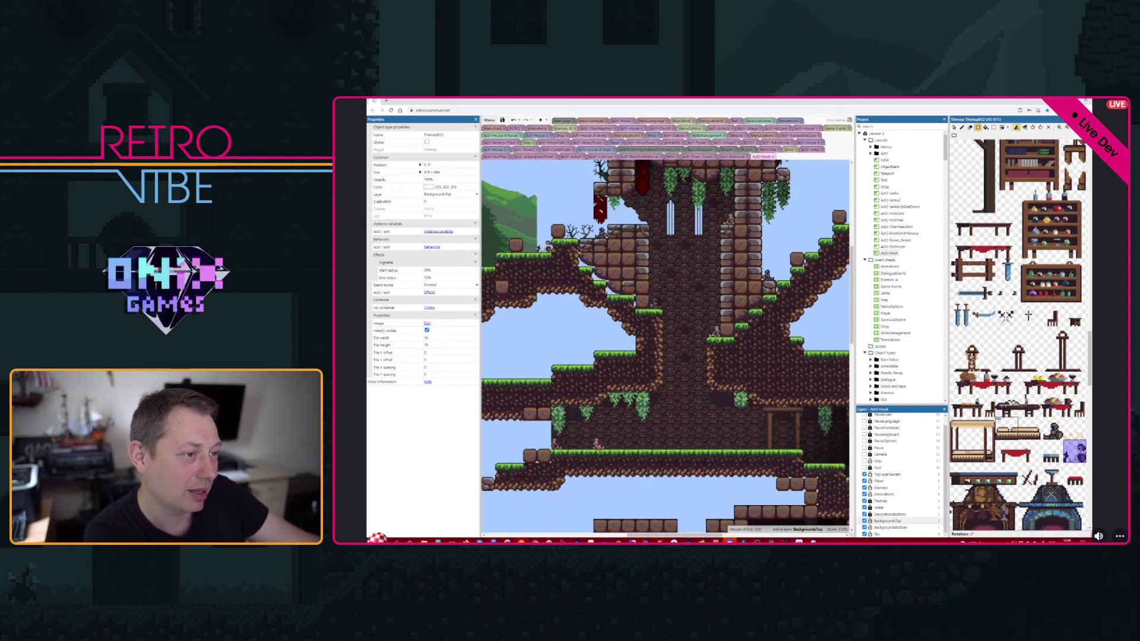
middle_click_drag(753, 445, 630, 435)
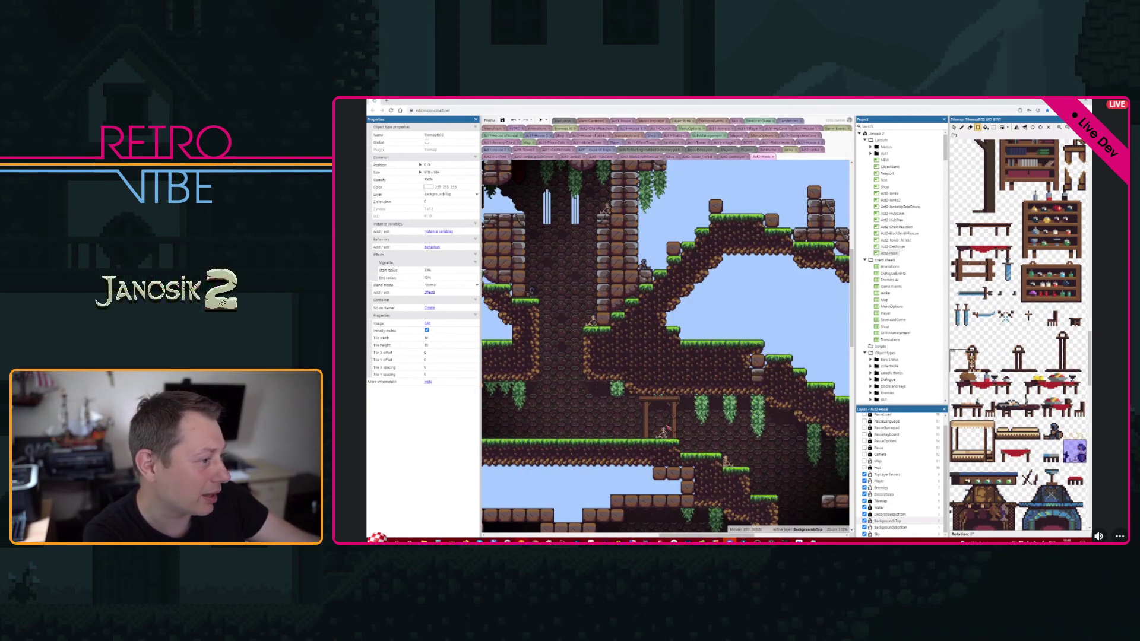
middle_click_drag(667, 427, 744, 165)
middle_click_drag(826, 291, 803, 275)
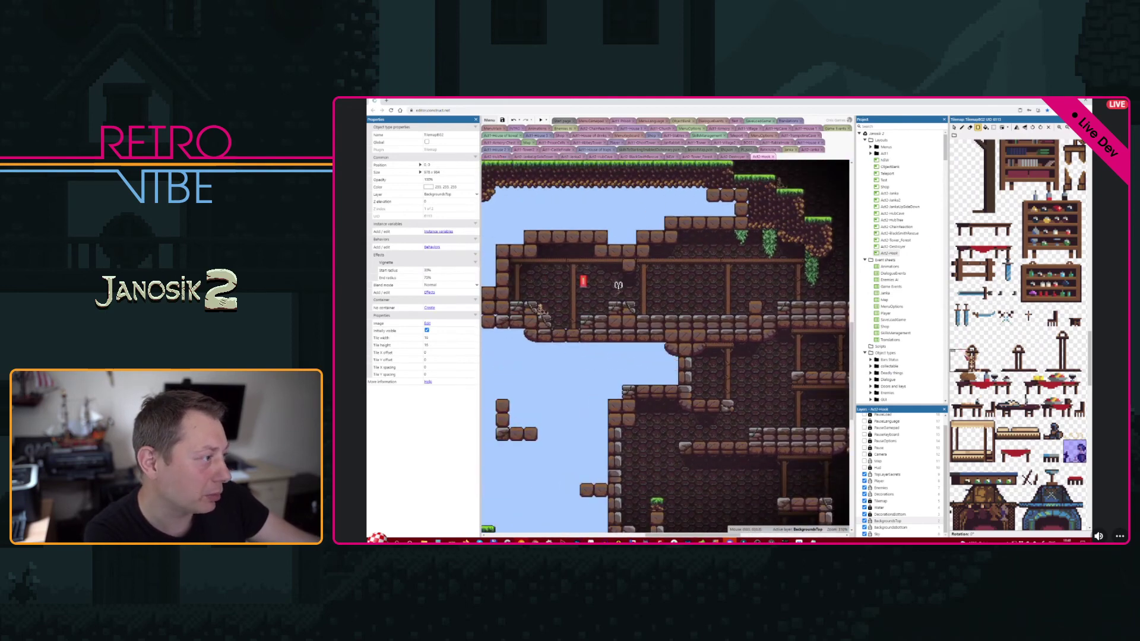
- Try standing figure decorations from the tileset on the stepped stone floor at the cavern's bottom
left_click_drag(979, 358, 955, 347)
middle_click_drag(742, 420, 717, 218)
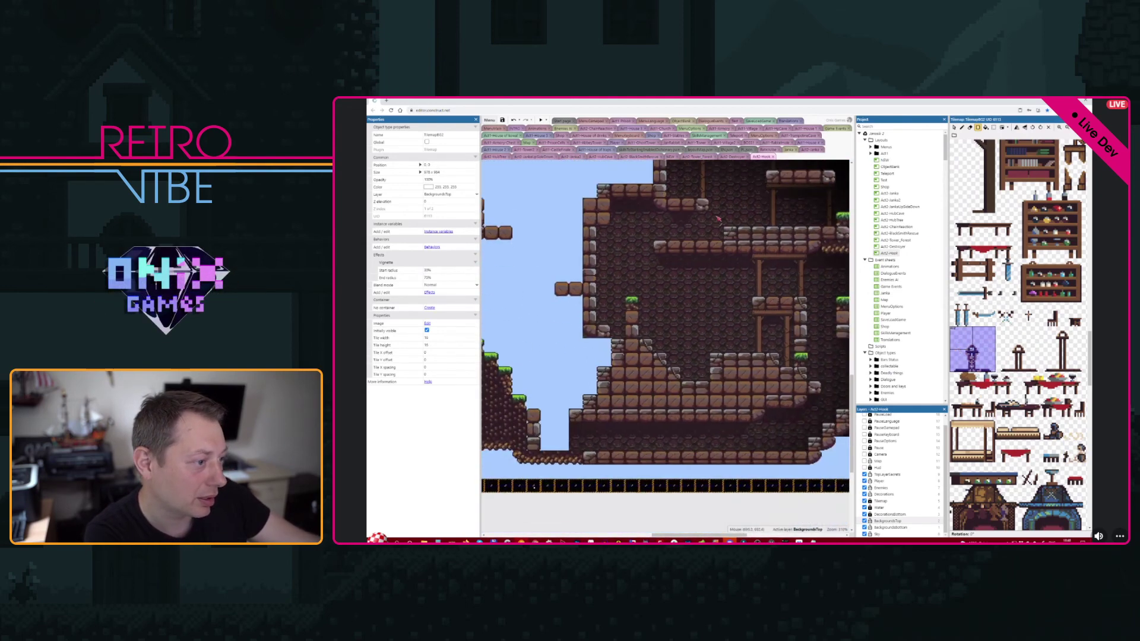
middle_click_drag(606, 432, 639, 440)
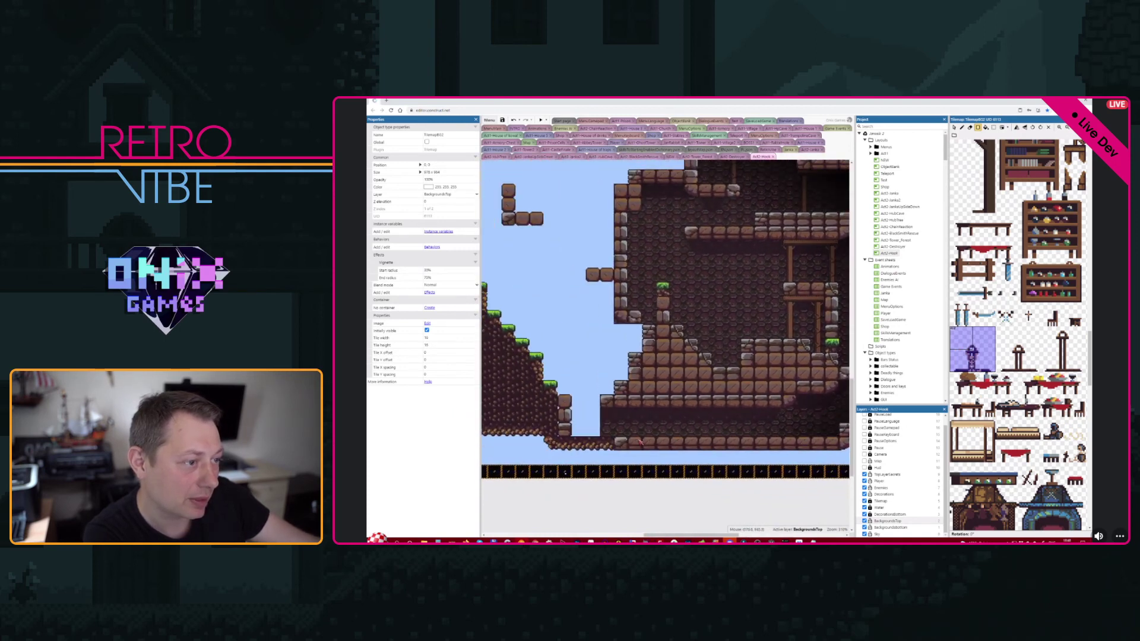
left_click(961, 127)
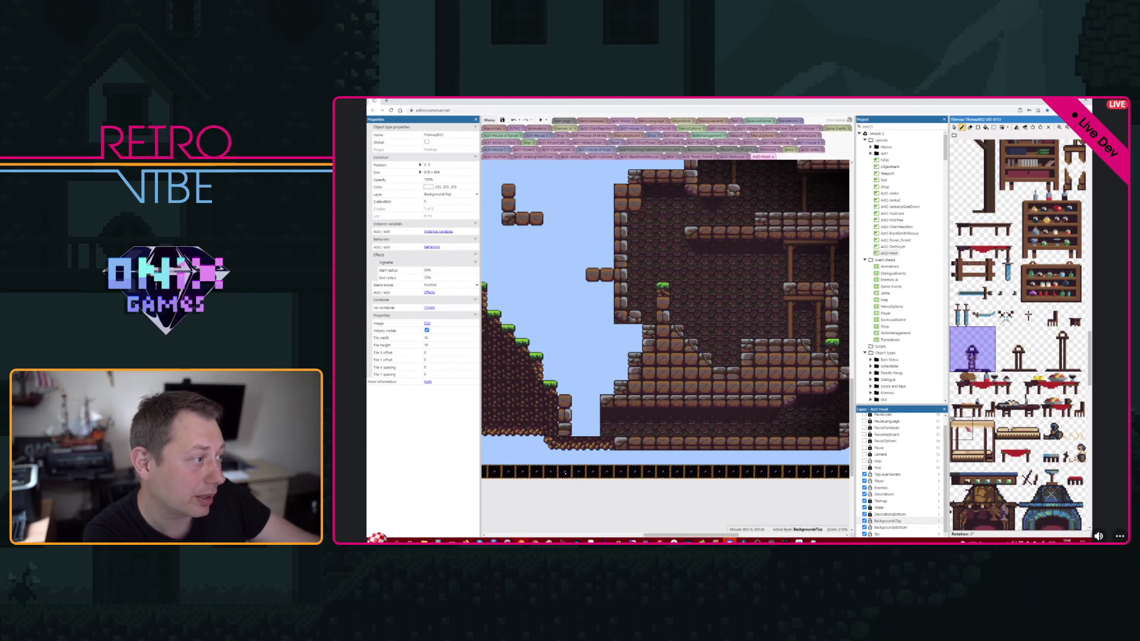
left_click(743, 319)
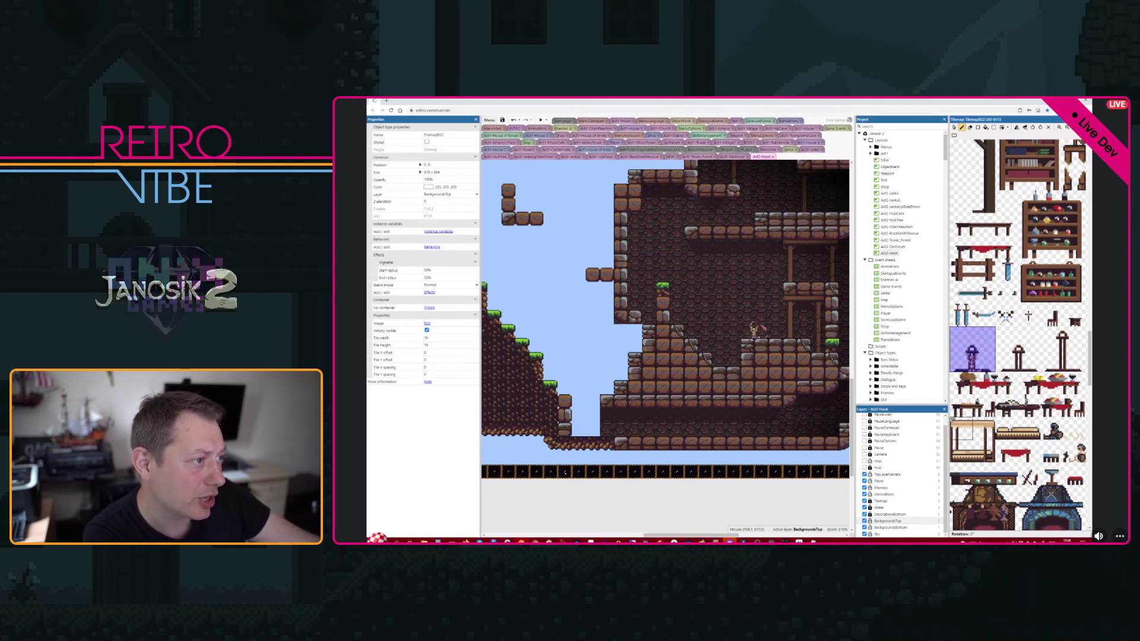
middle_click_drag(790, 337, 655, 393)
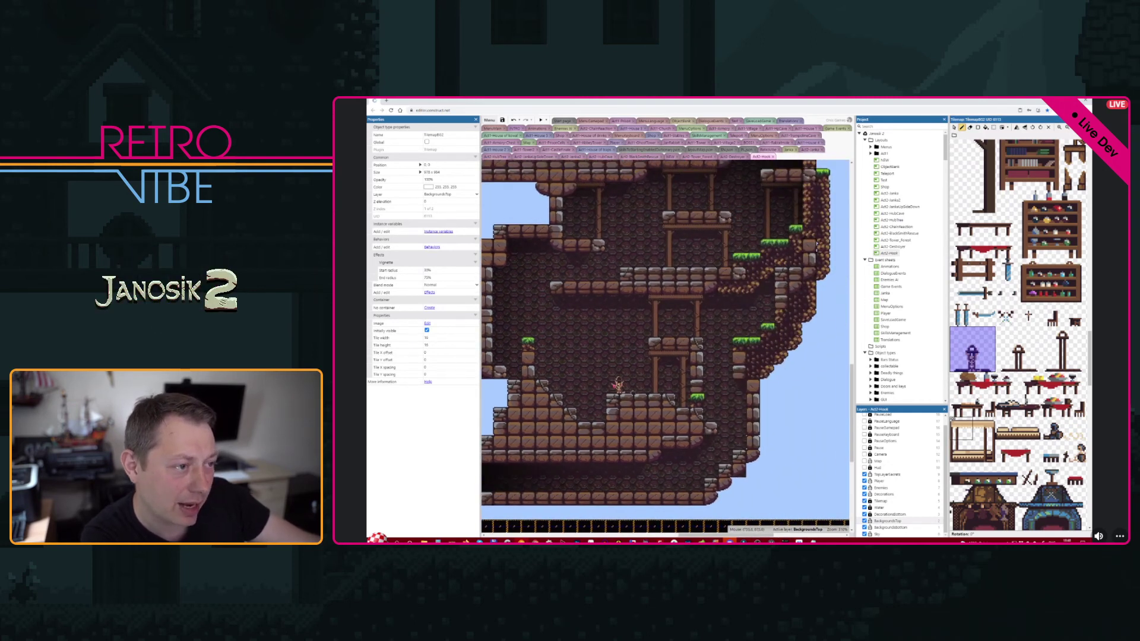
scroll(599, 407, "up", 5, "ctrl")
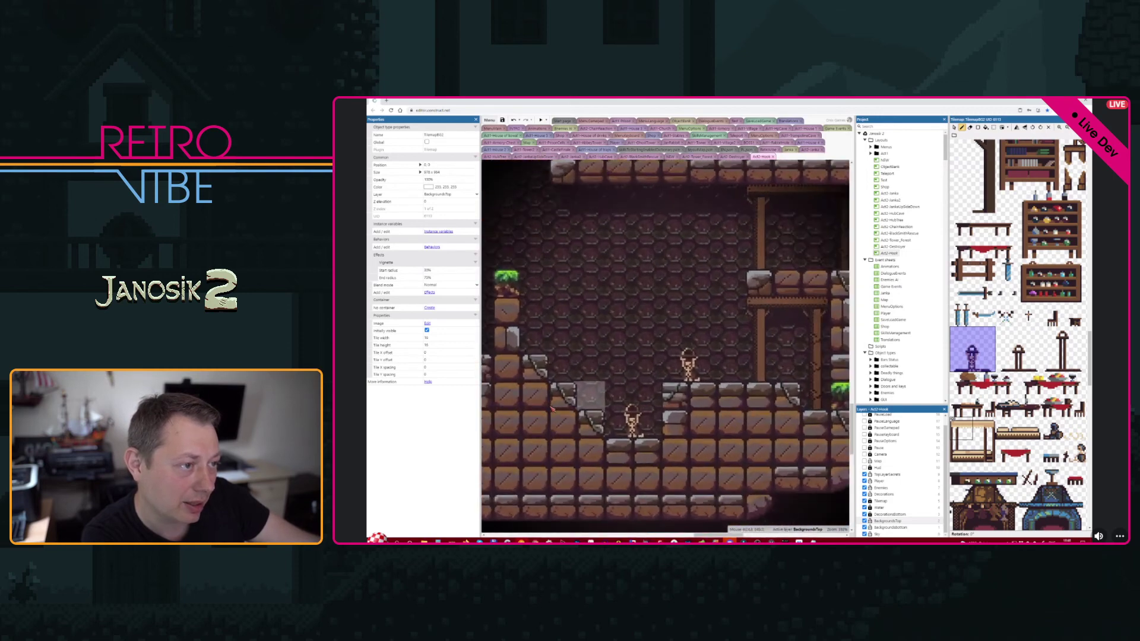
scroll(551, 408, "down", 6, "ctrl")
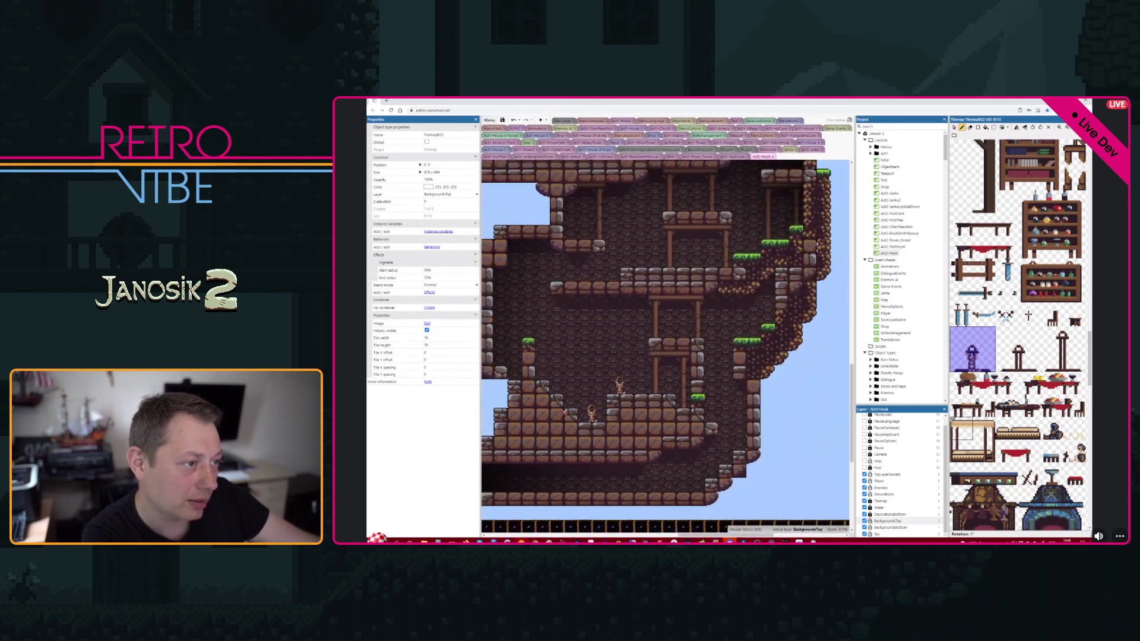
- Pick the wooden rack from the tileset and place two of them side by side on the stone-walled room's floor
middle_click_drag(610, 412, 673, 445)
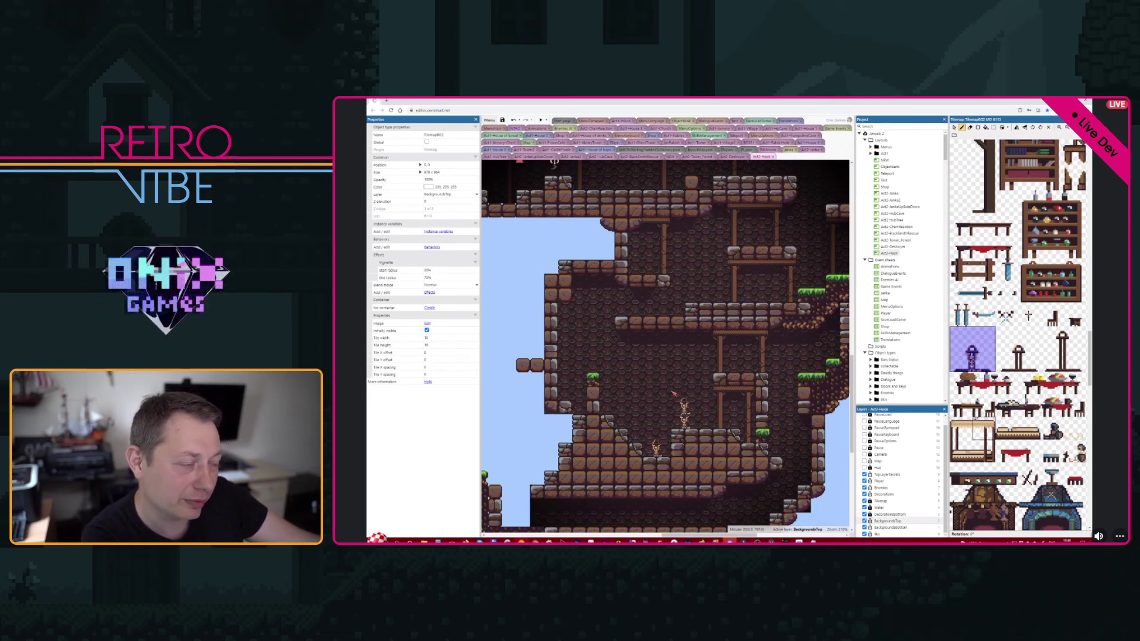
scroll(656, 449, "down", 5, "ctrl")
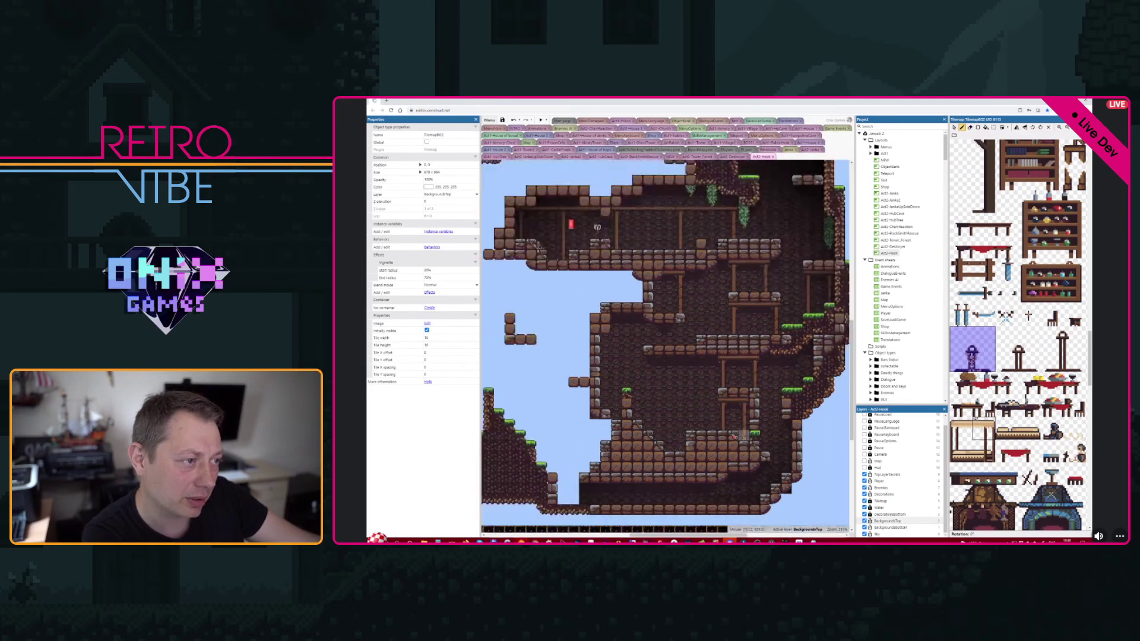
scroll(677, 393, "up", 4, "ctrl")
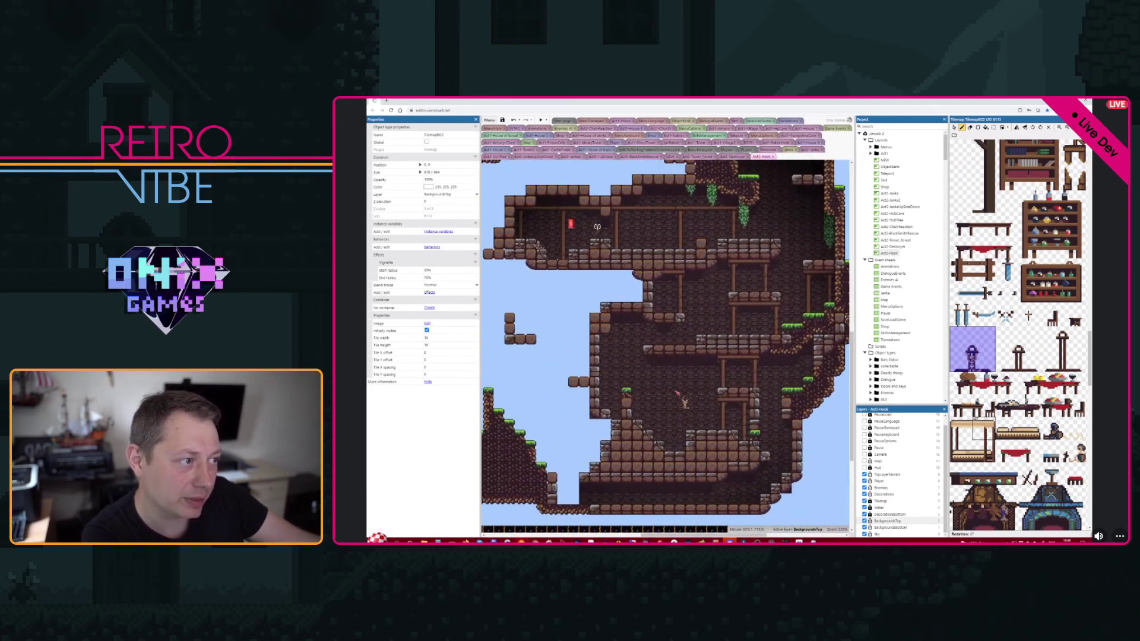
scroll(633, 270, "up", 6)
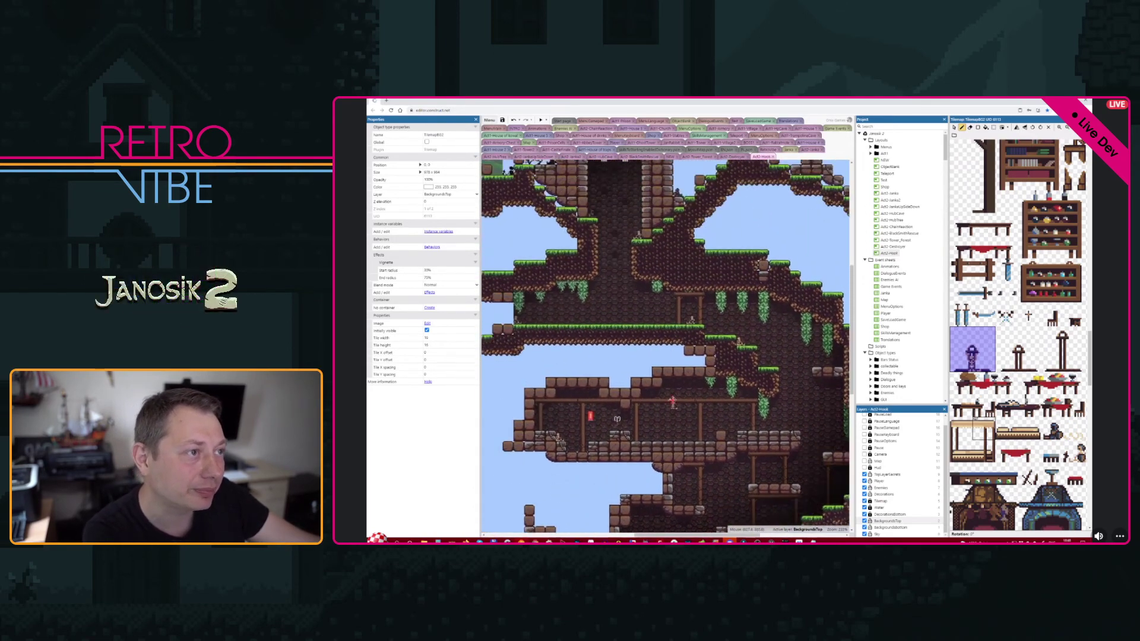
scroll(633, 270, "up", 3)
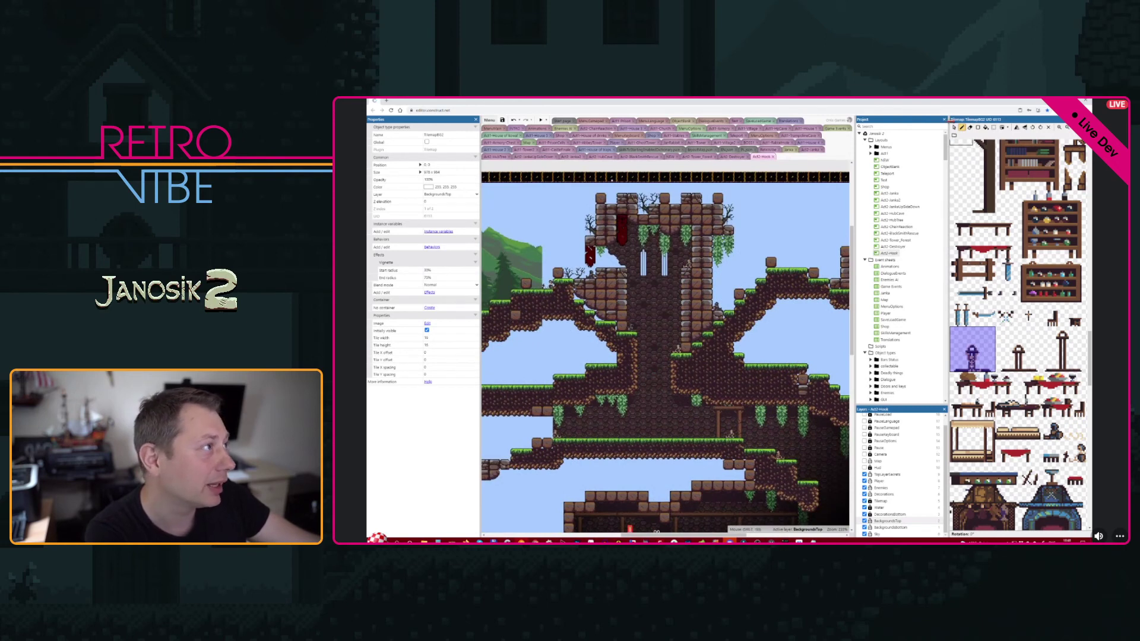
left_click_drag(952, 262, 993, 282)
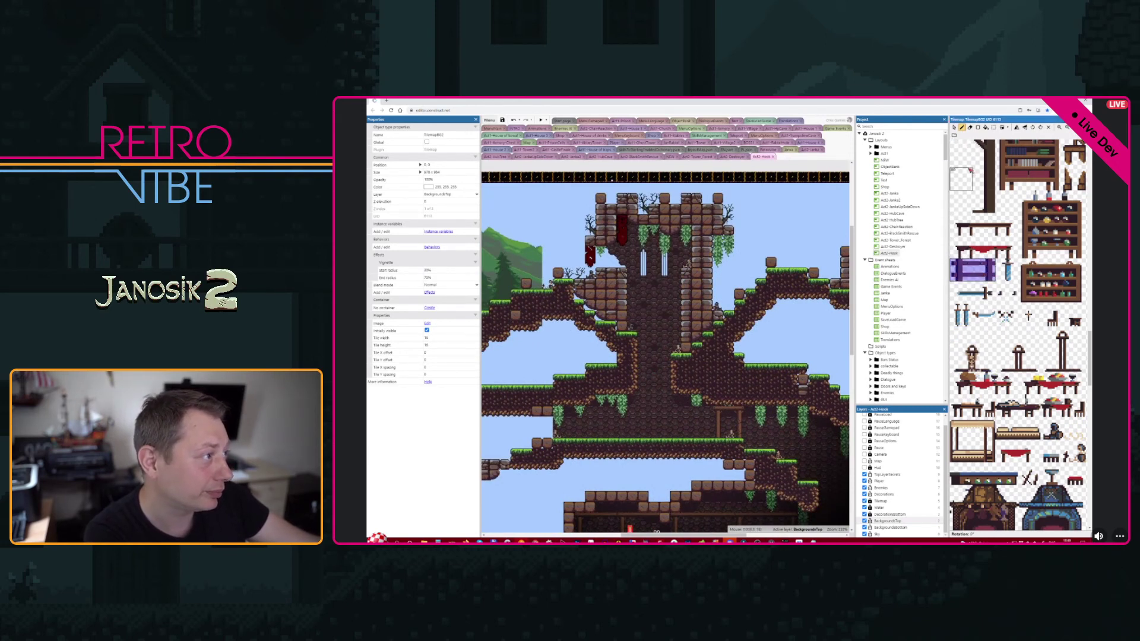
scroll(624, 423, "down", 8)
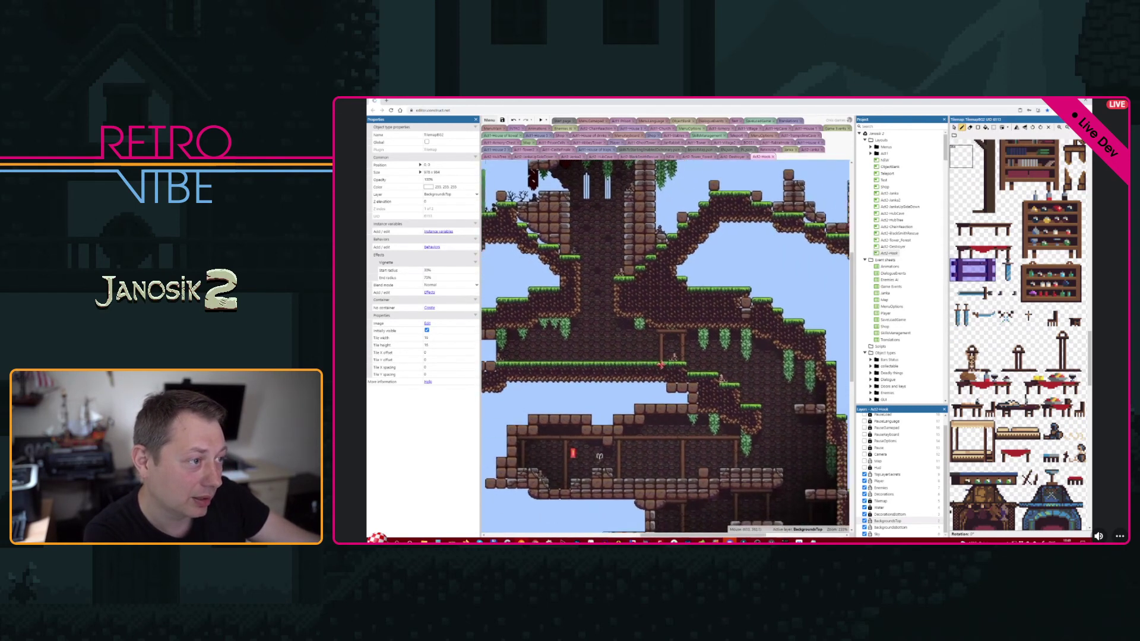
scroll(633, 320, "left", 1, "shift")
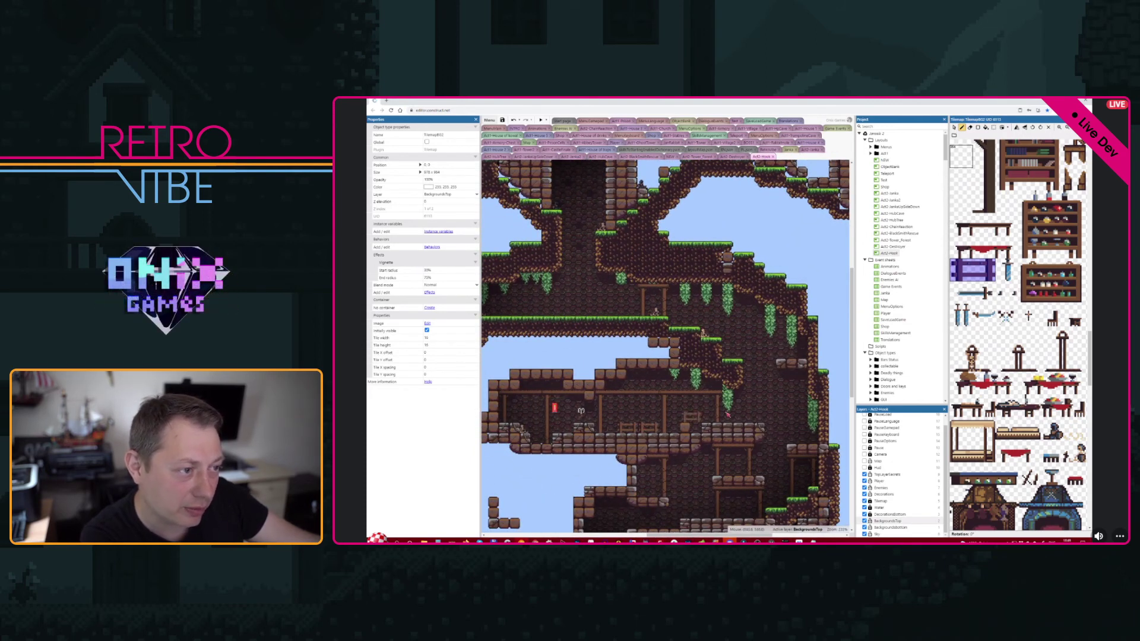
left_click(982, 360)
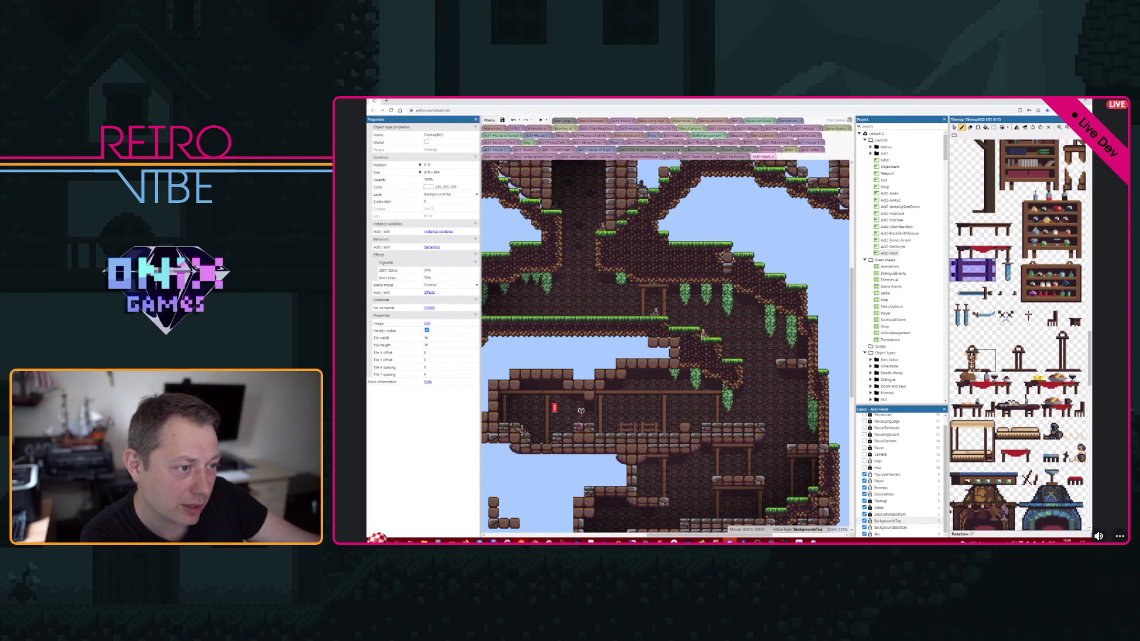
scroll(1019, 386, "down", 3)
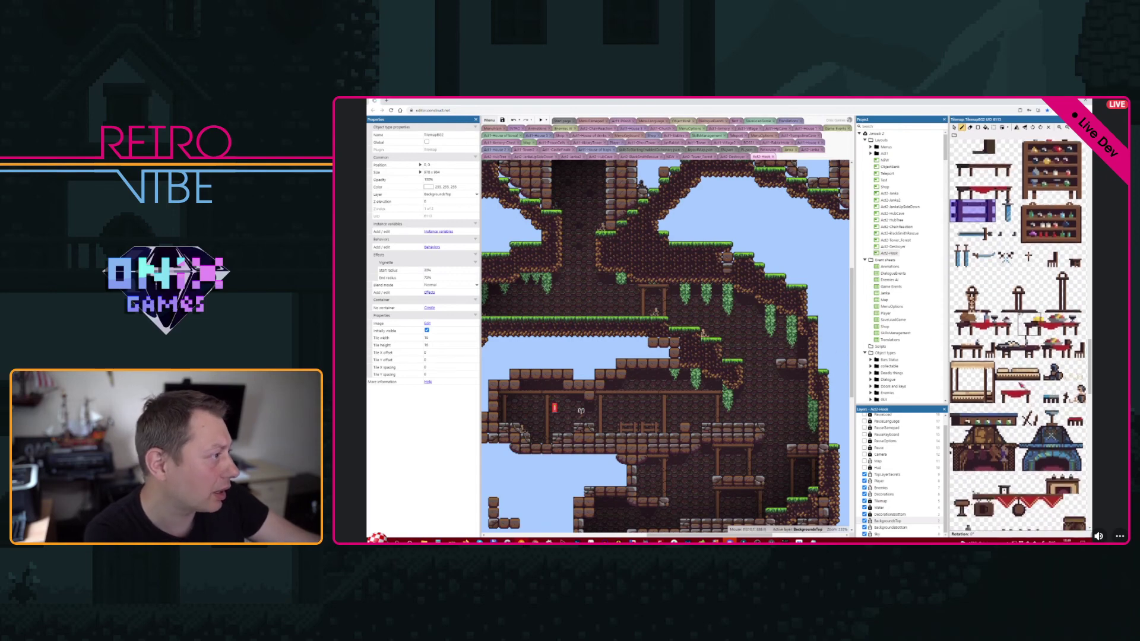
- Try the tall wooden column from the tileset in the passages below the tower and switch to rectangle drawing
scroll(1020, 397, "down", 3)
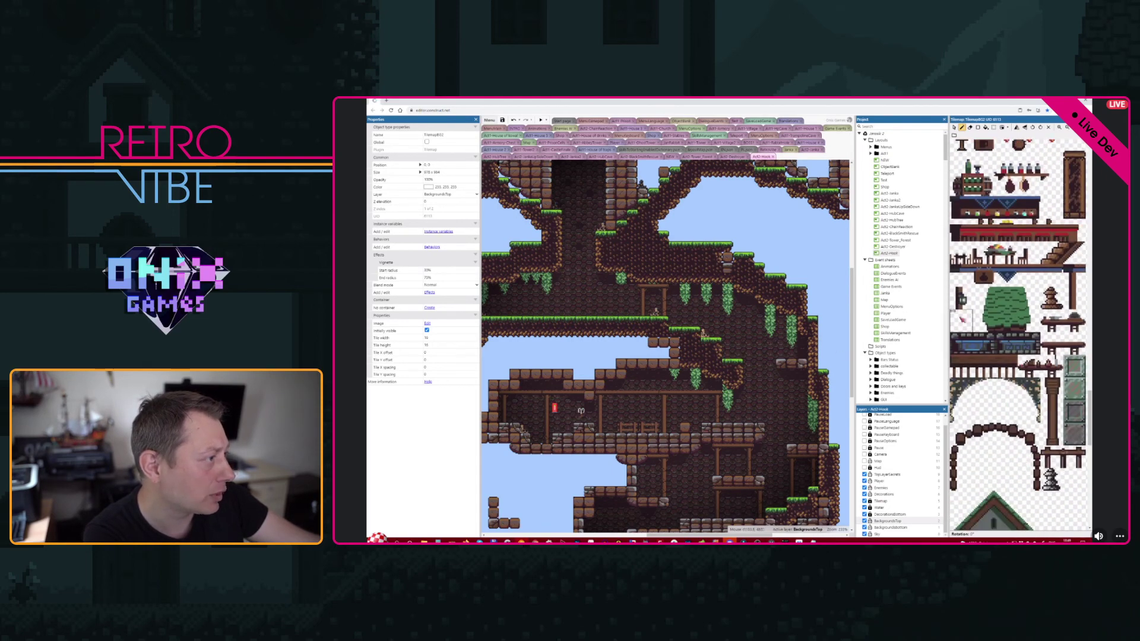
scroll(1034, 416, "down", 2)
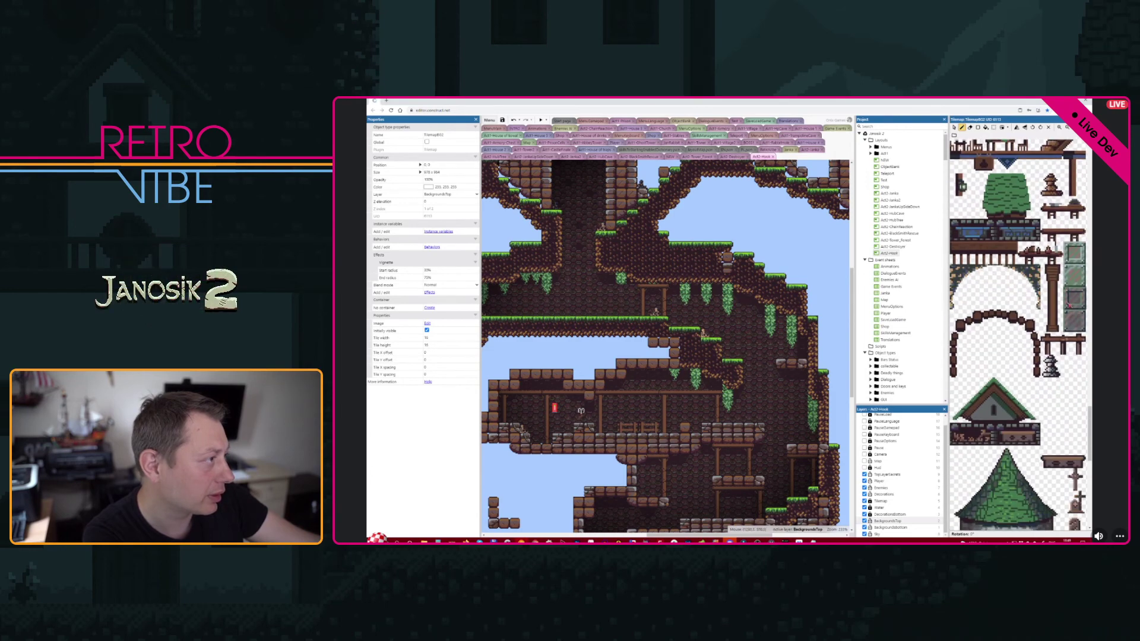
left_click_drag(1051, 296, 1050, 330)
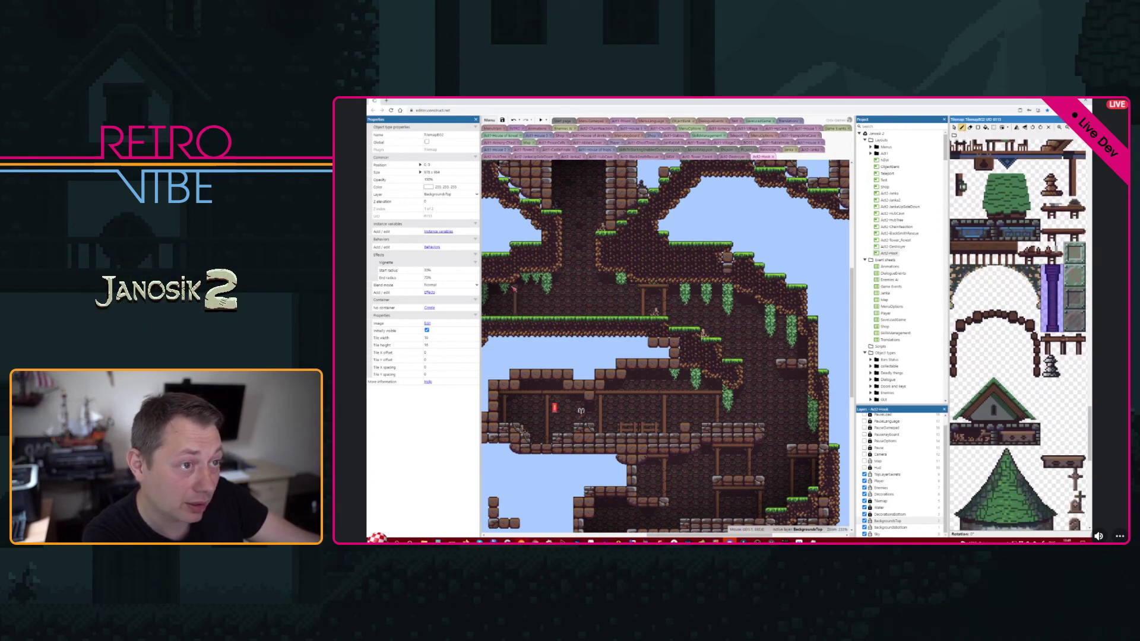
middle_click_drag(518, 308, 673, 345)
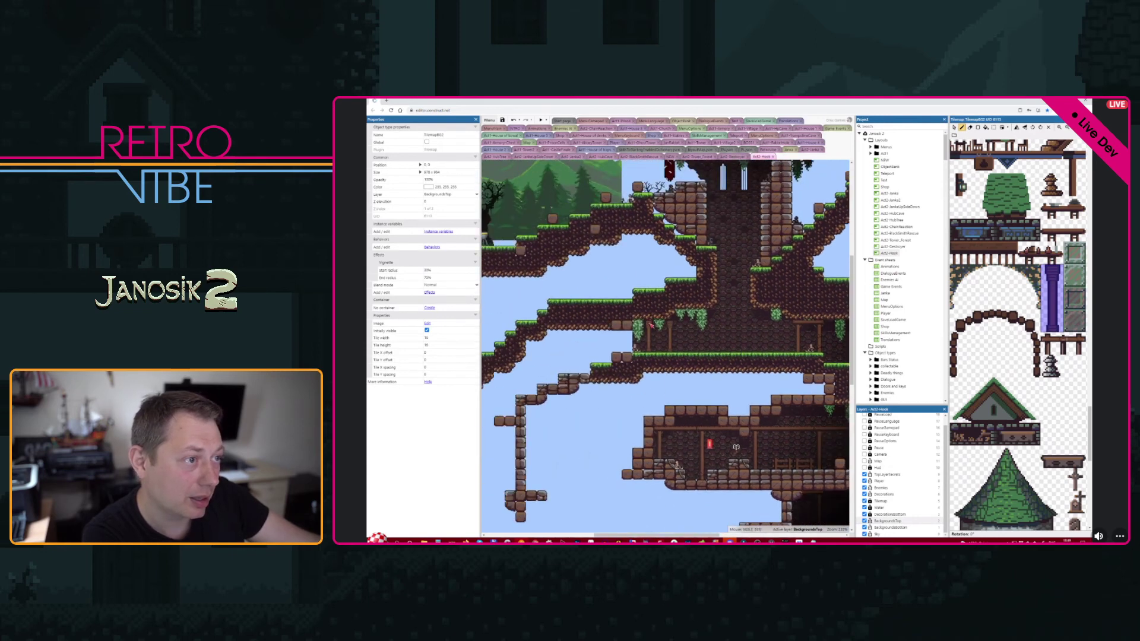
middle_click_drag(804, 407, 652, 431)
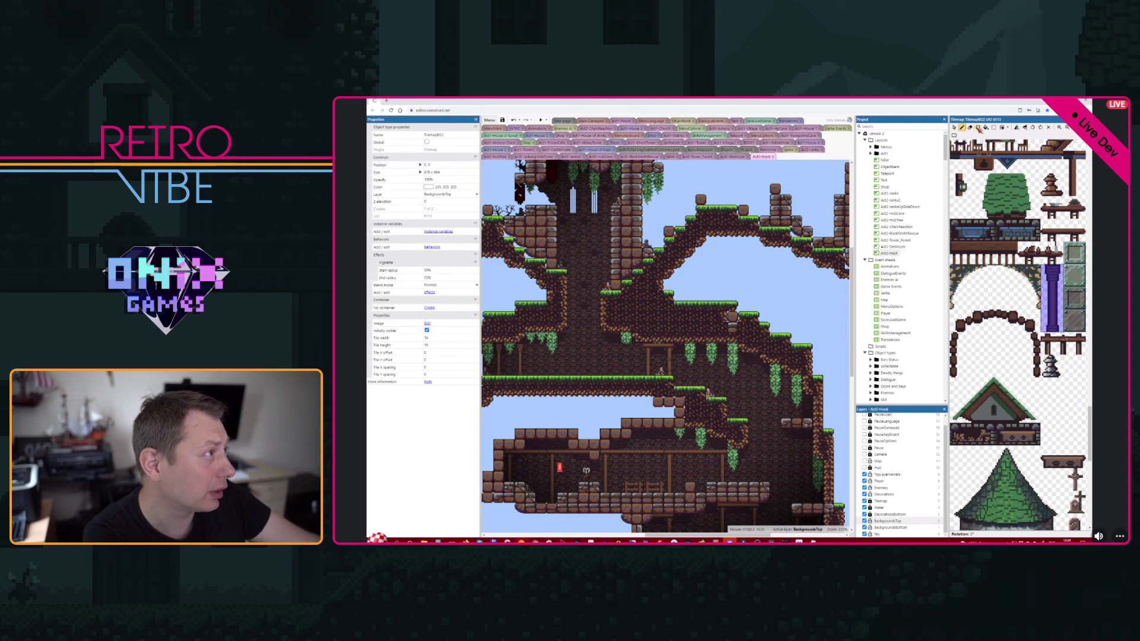
left_click(978, 128)
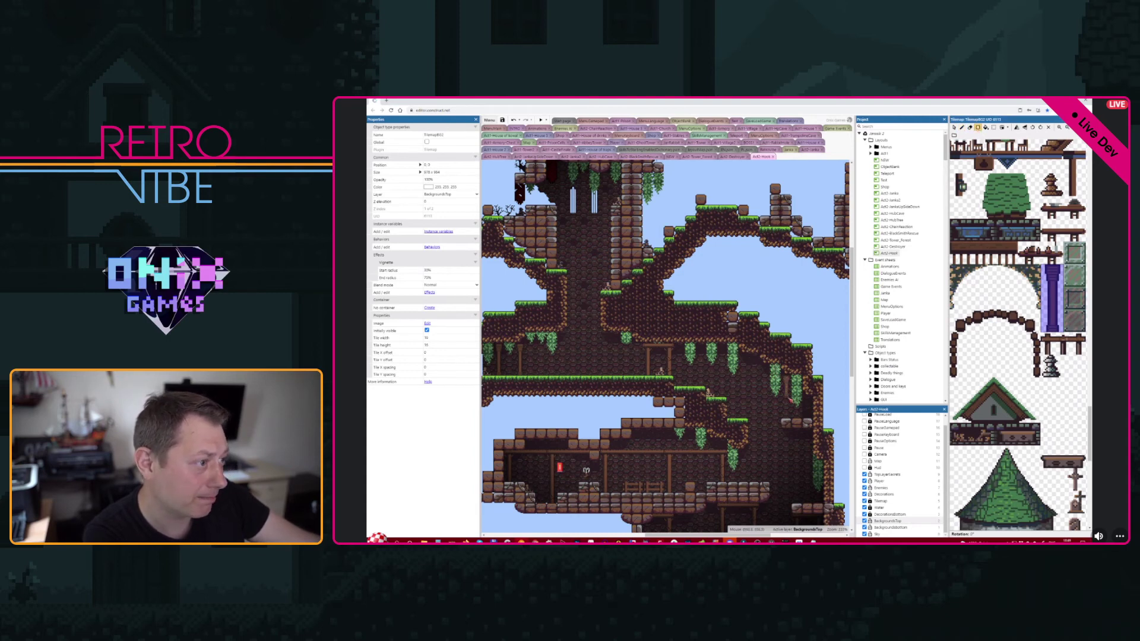
middle_click_drag(793, 442, 693, 434)
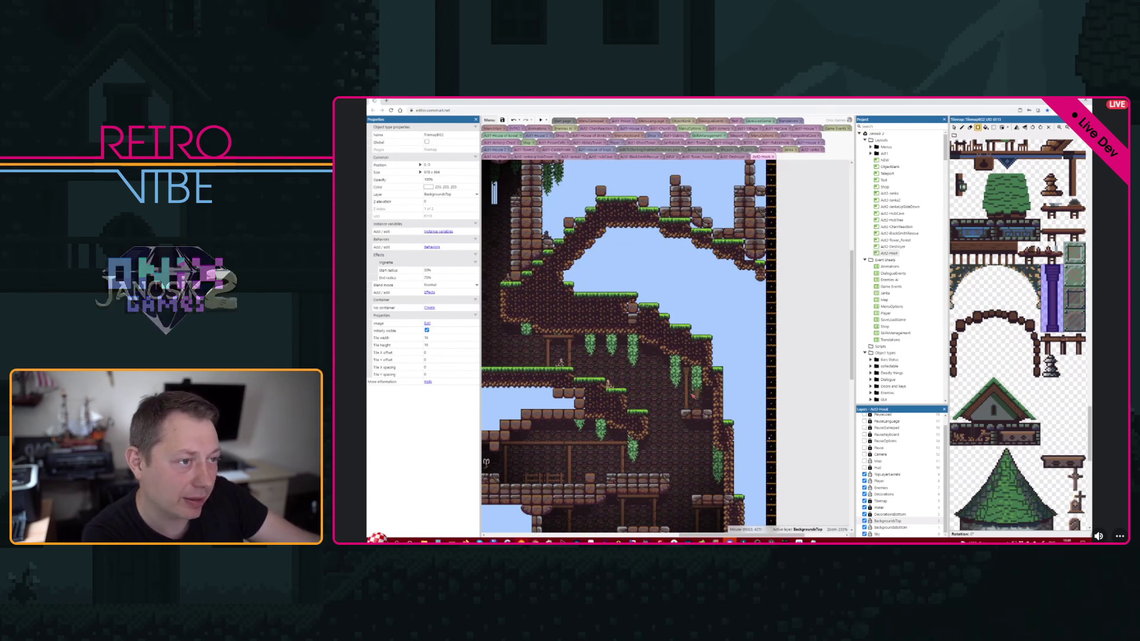
middle_click_drag(713, 428, 729, 352)
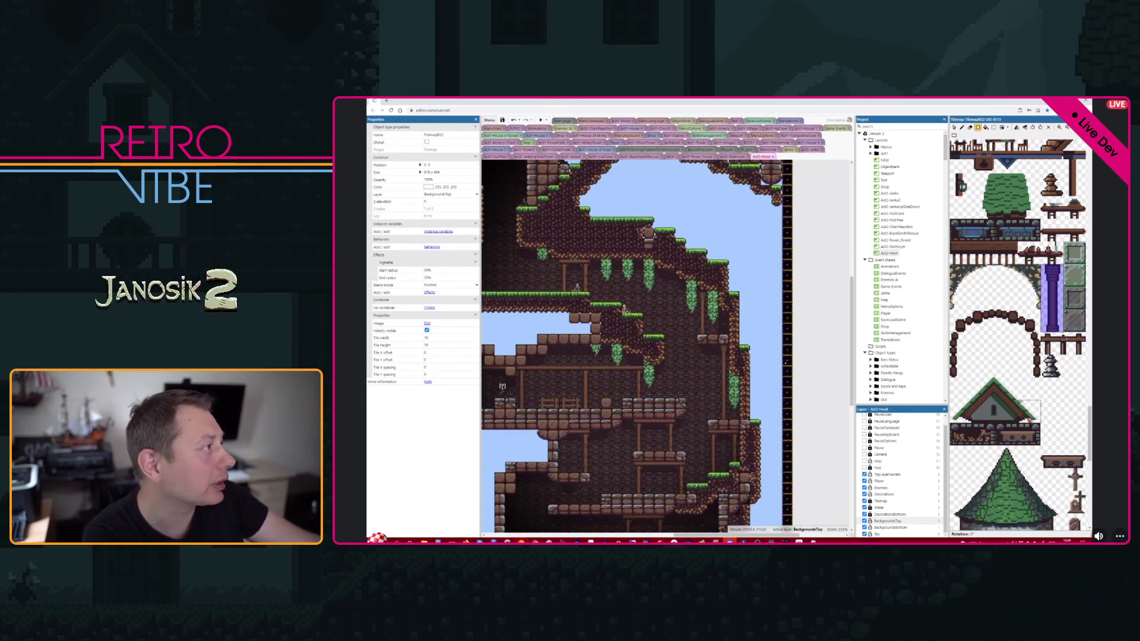
- Look through the decoration tileset for further furniture and props suited to the cavern
scroll(1024, 421, "down", 10)
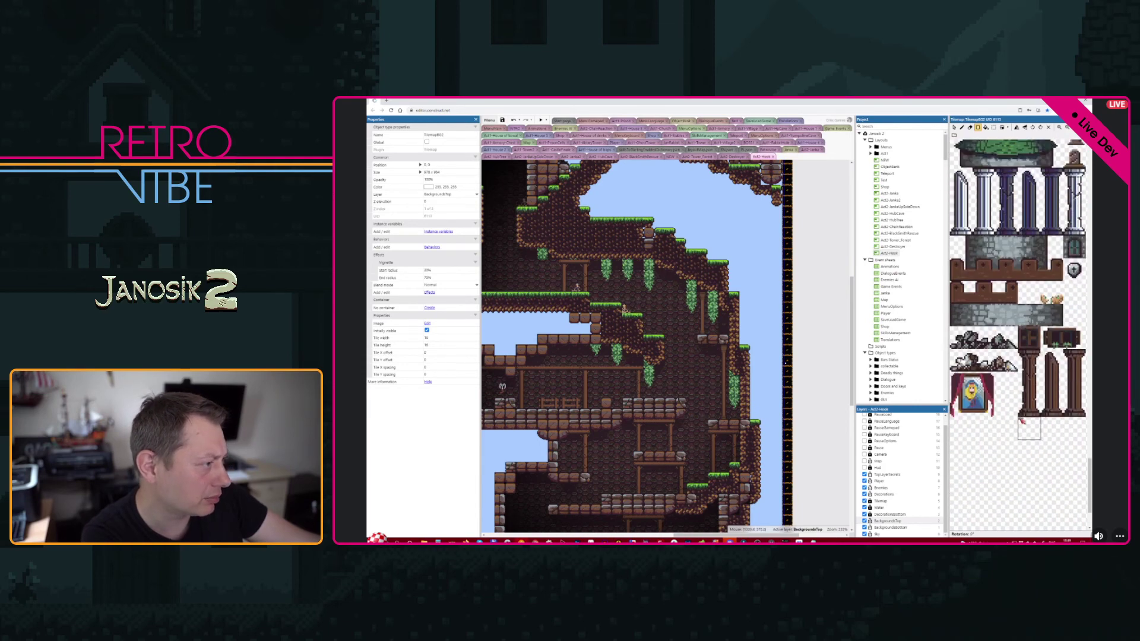
scroll(1021, 420, "up", 10)
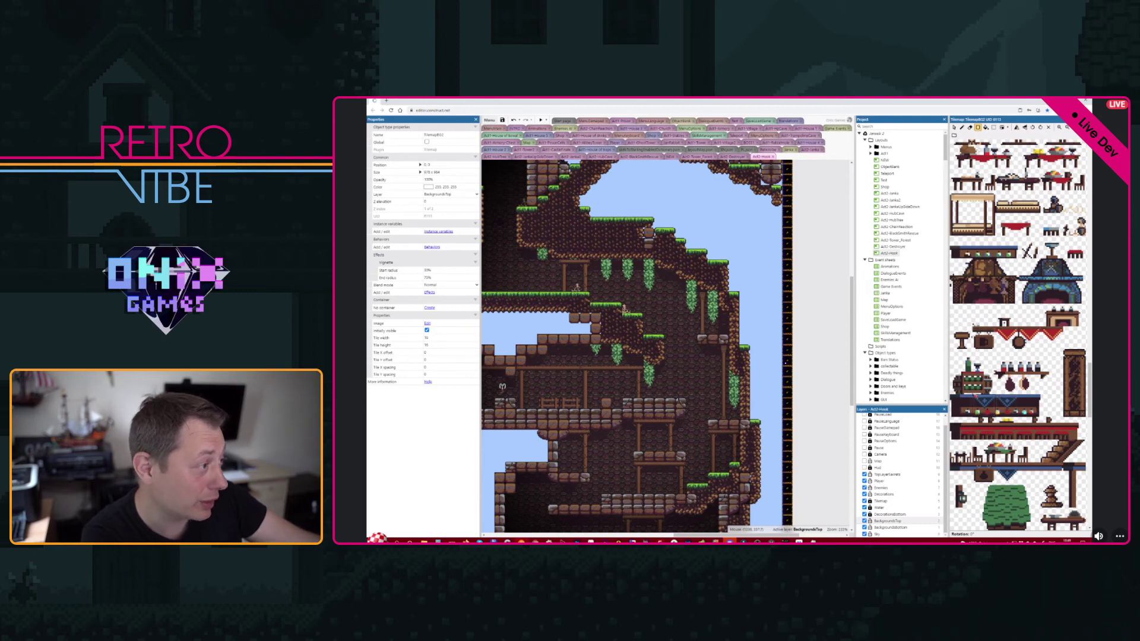
scroll(986, 386, "up", 5)
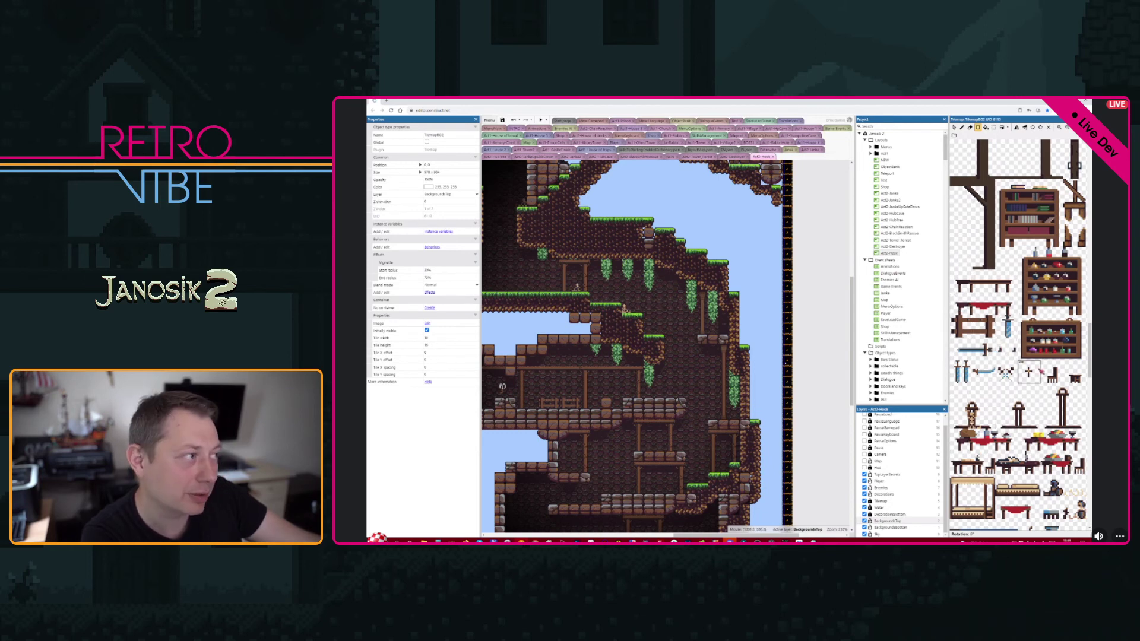
scroll(1025, 436, "down", 10)
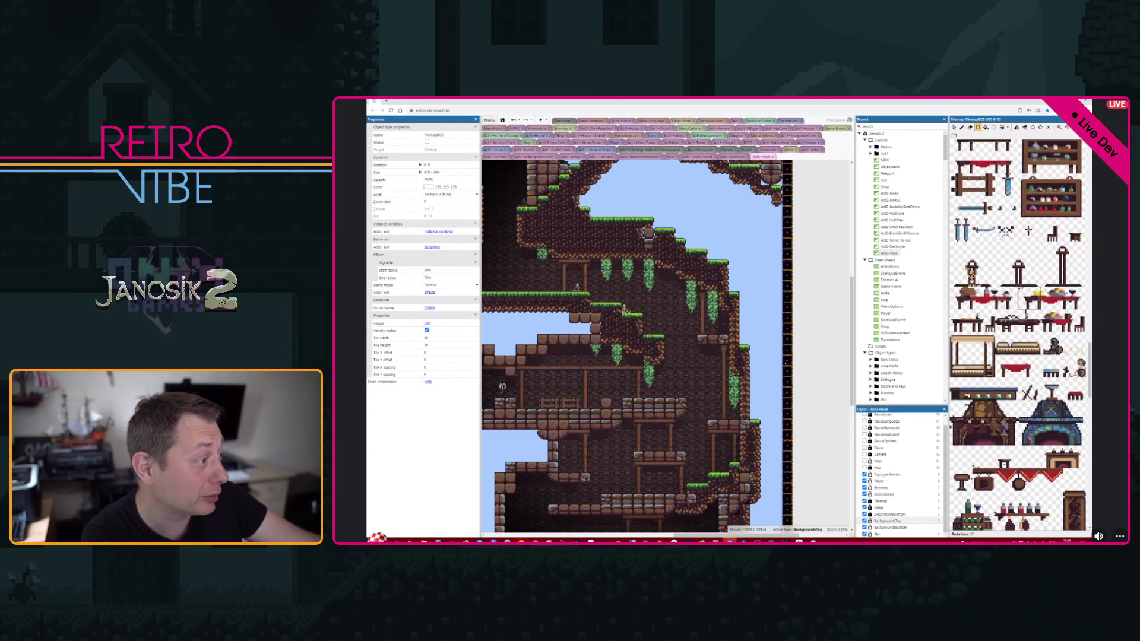
scroll(974, 421, "down", 5)
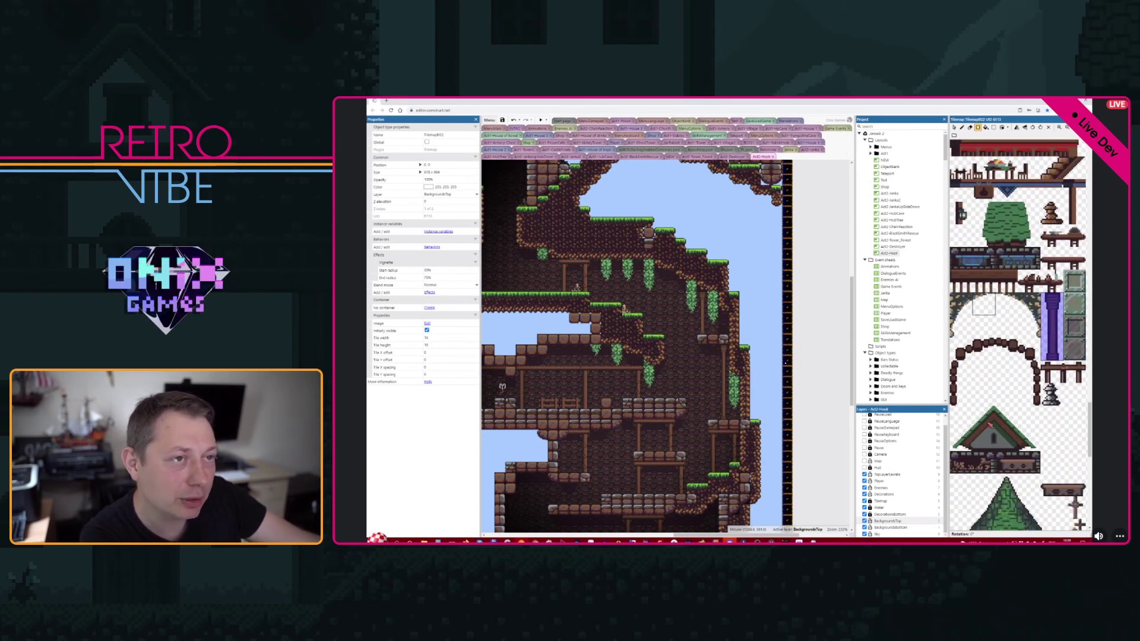
left_click(960, 416)
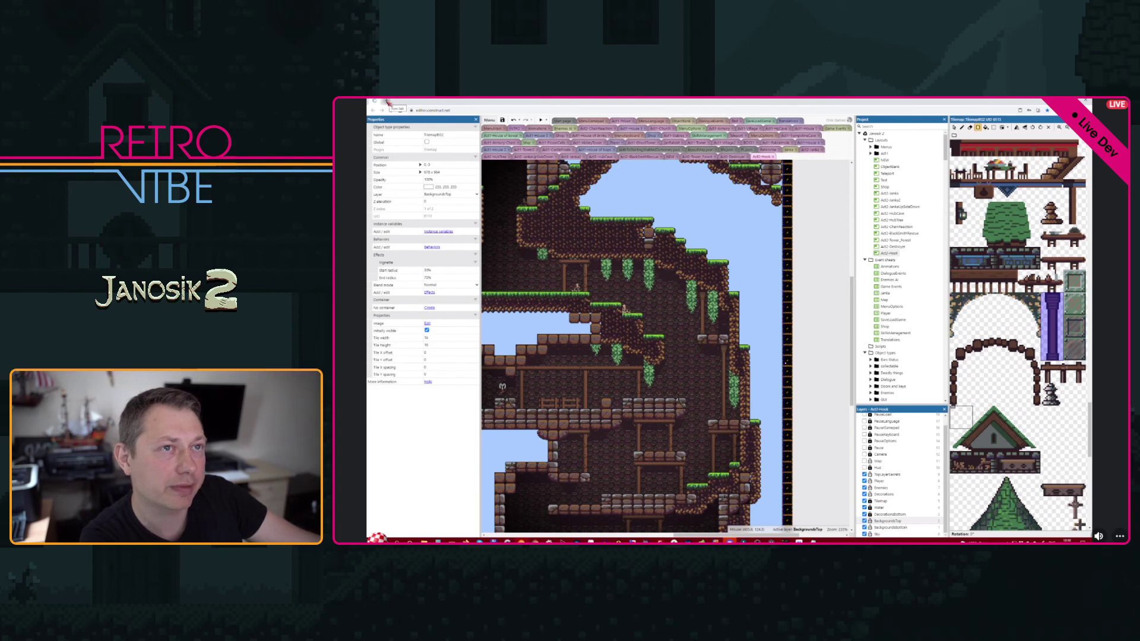
- Open opengameart.org in a new browser tab
left_click(387, 102)
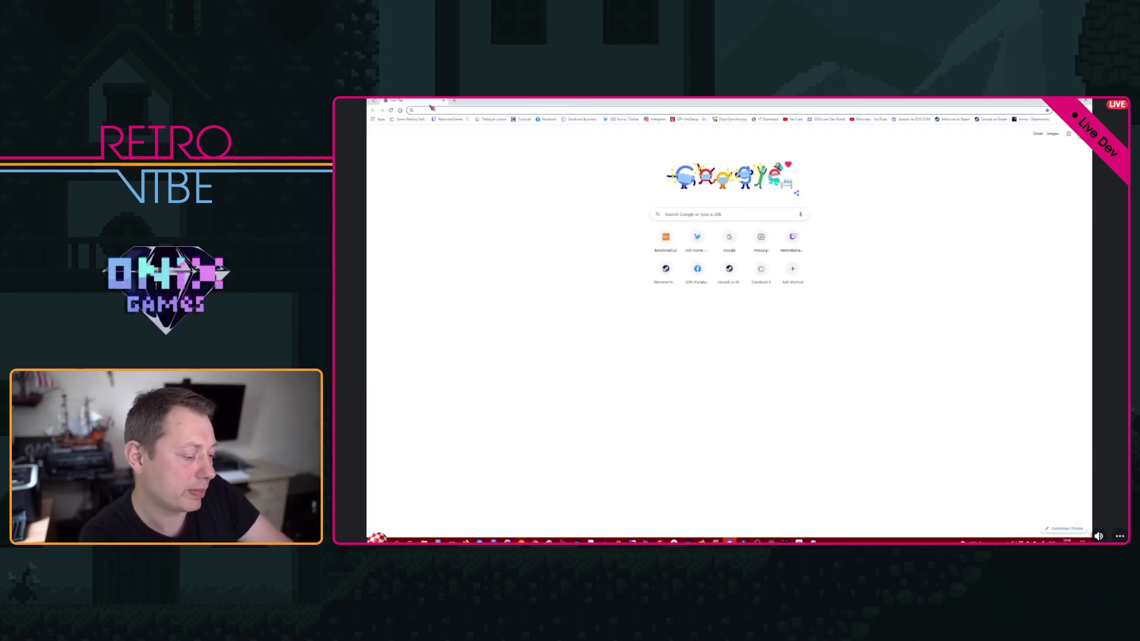
type("gam")
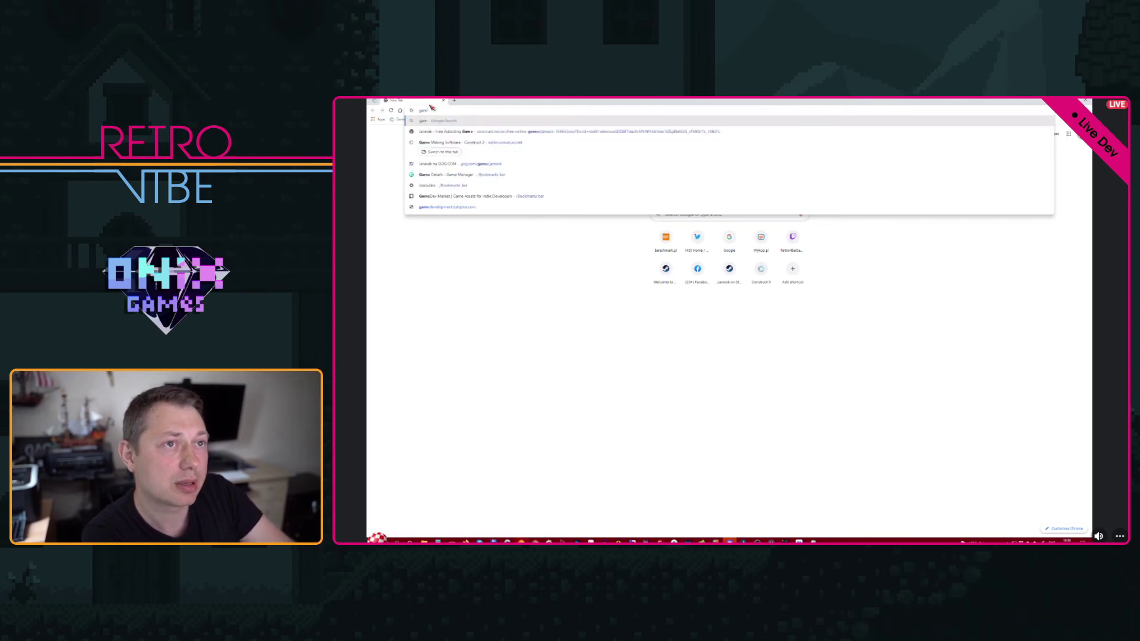
key("BackSpace")
key("BackSpace")
type("d")
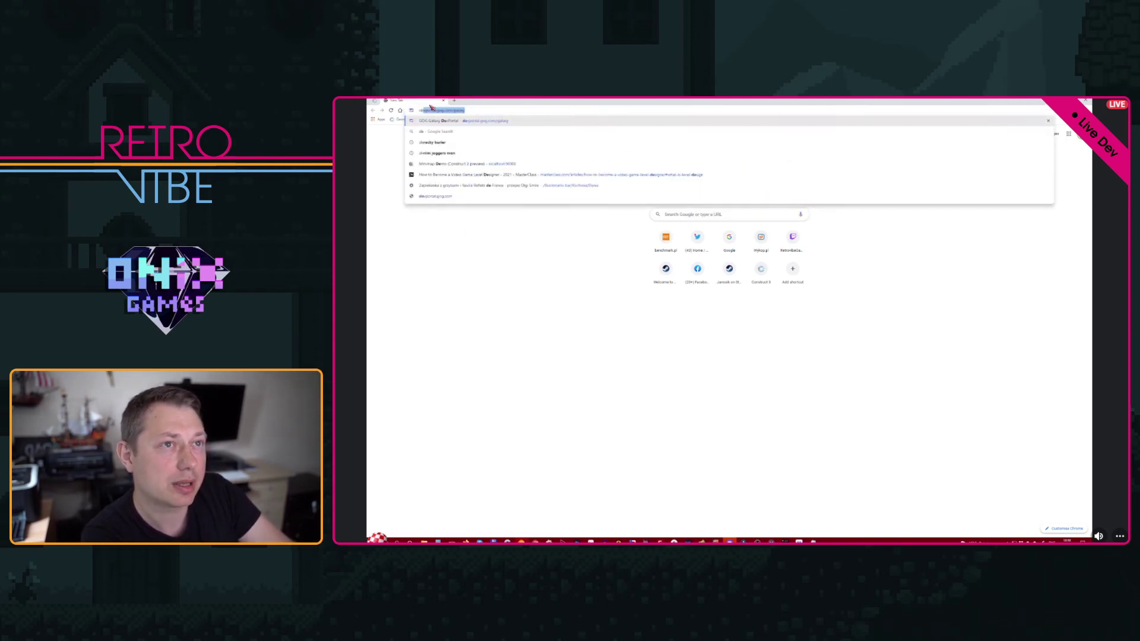
key("BackSpace")
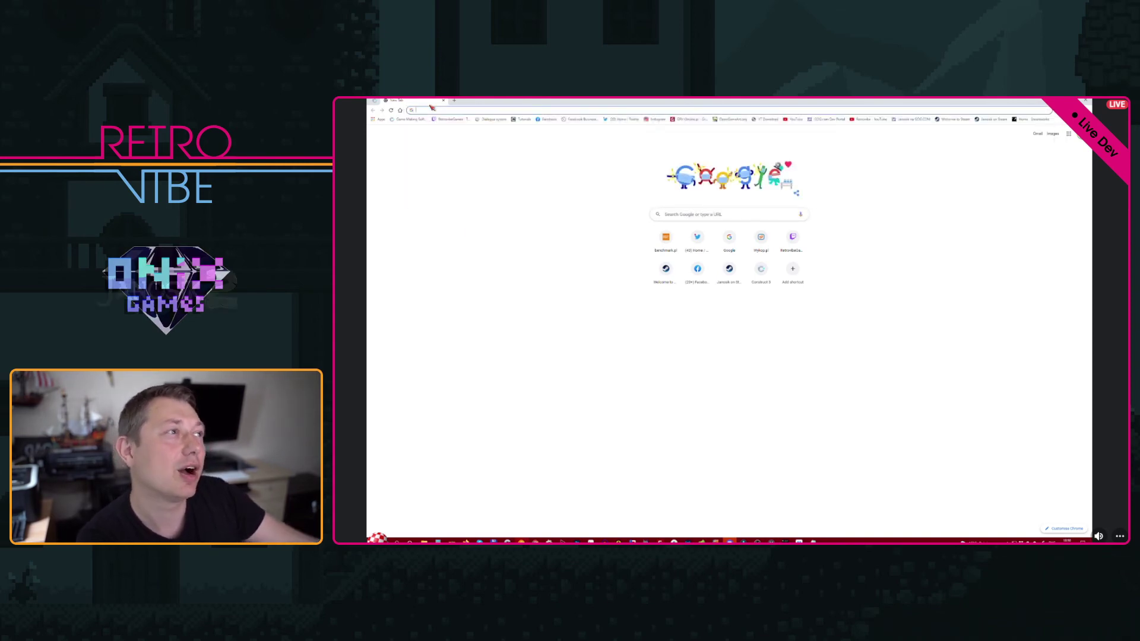
type("opengameart.org")
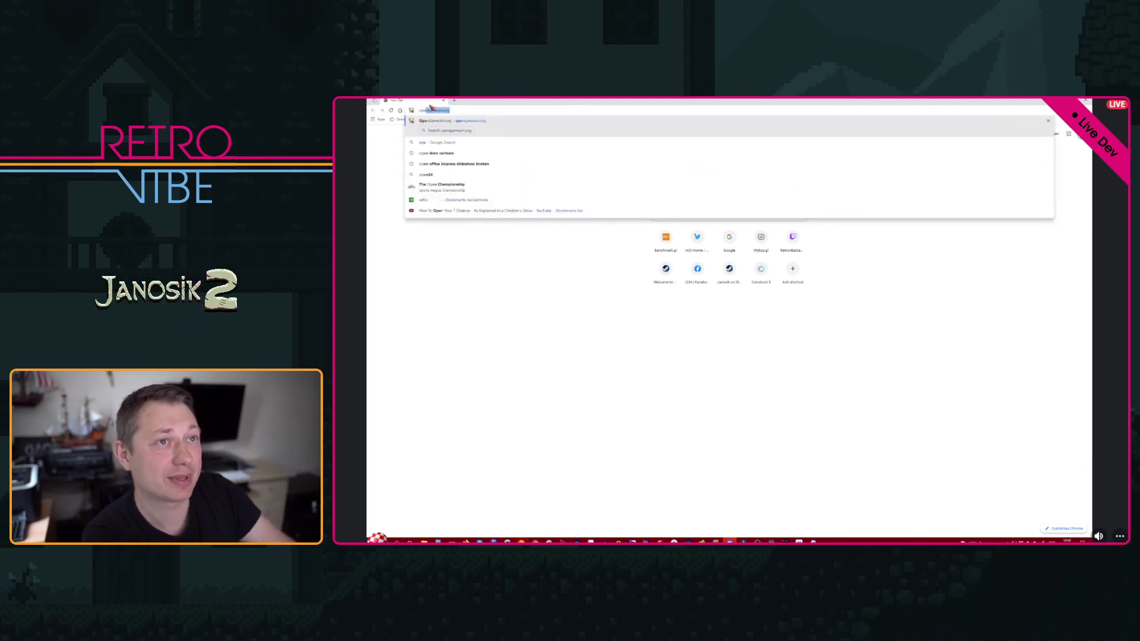
key("Return")
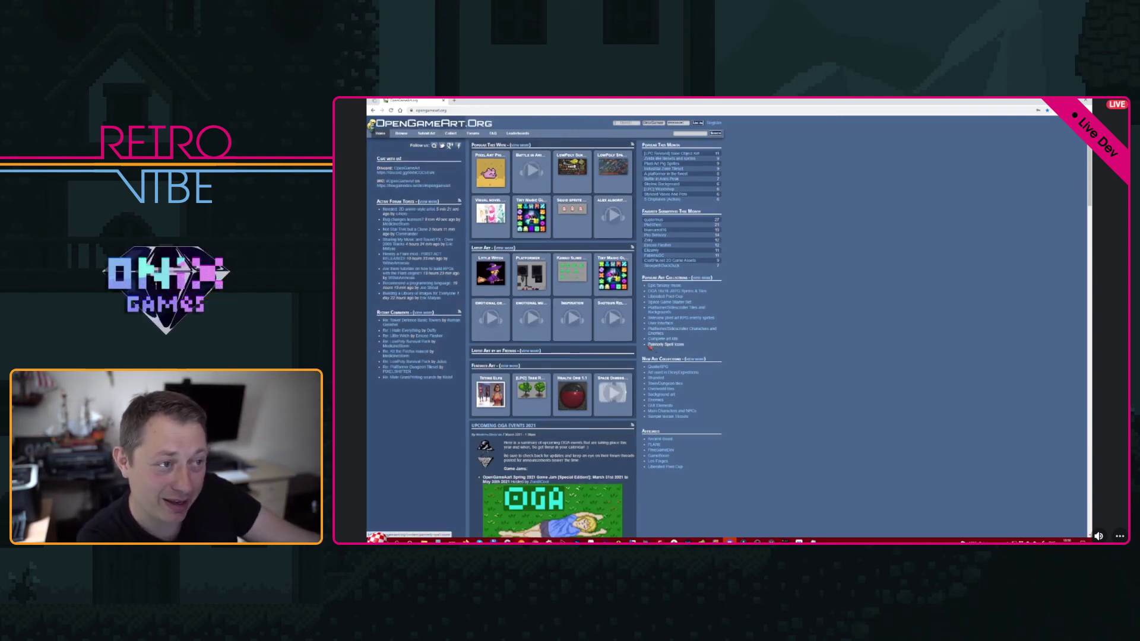
- View the Platformer Dungeon Tileset page and its enlarged preview, and return to the level editor
left_click(541, 285)
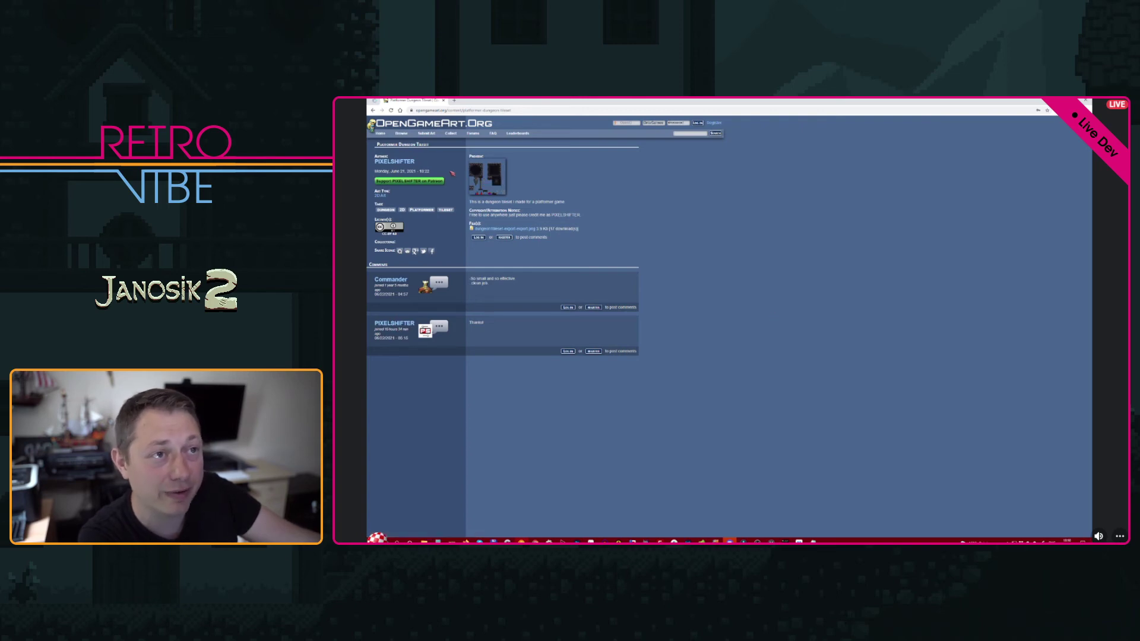
left_click(480, 176)
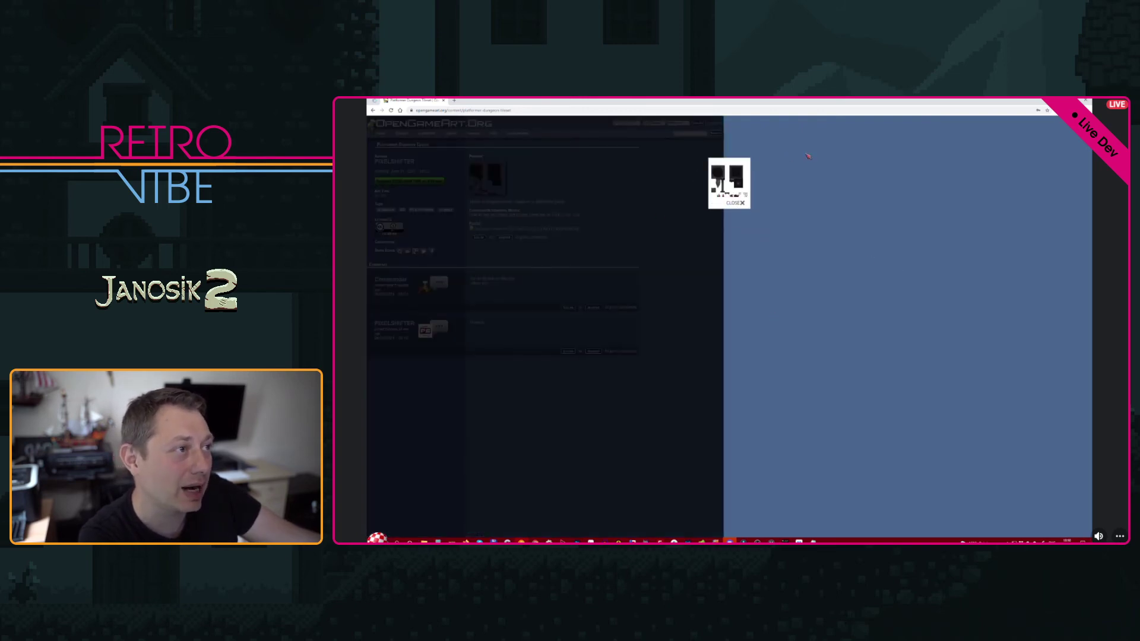
left_click(743, 205)
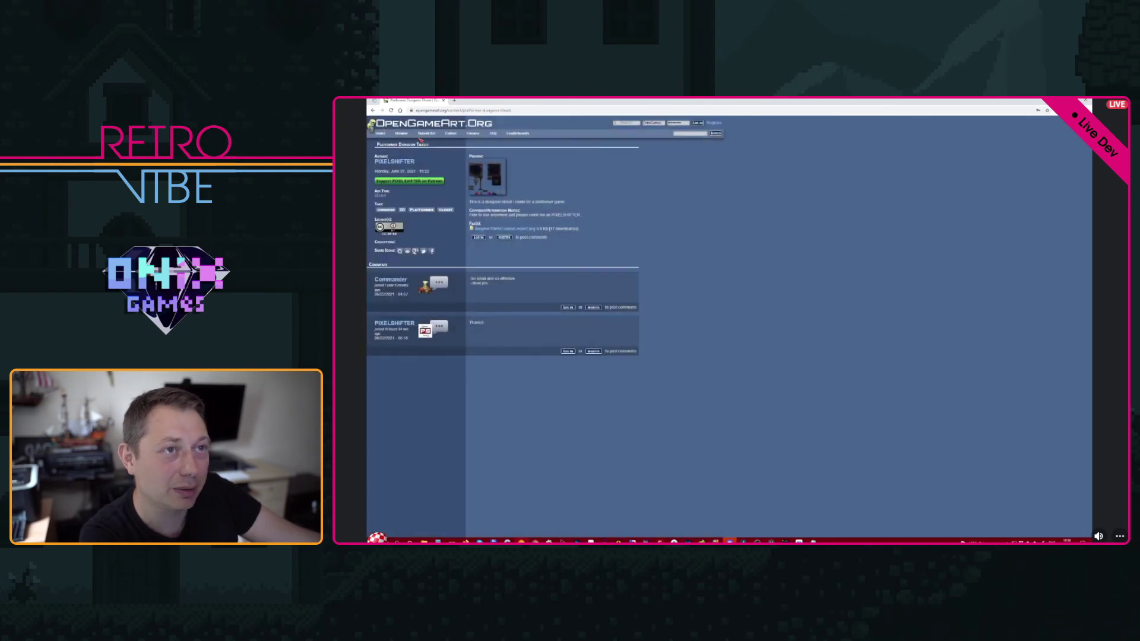
left_click(374, 102)
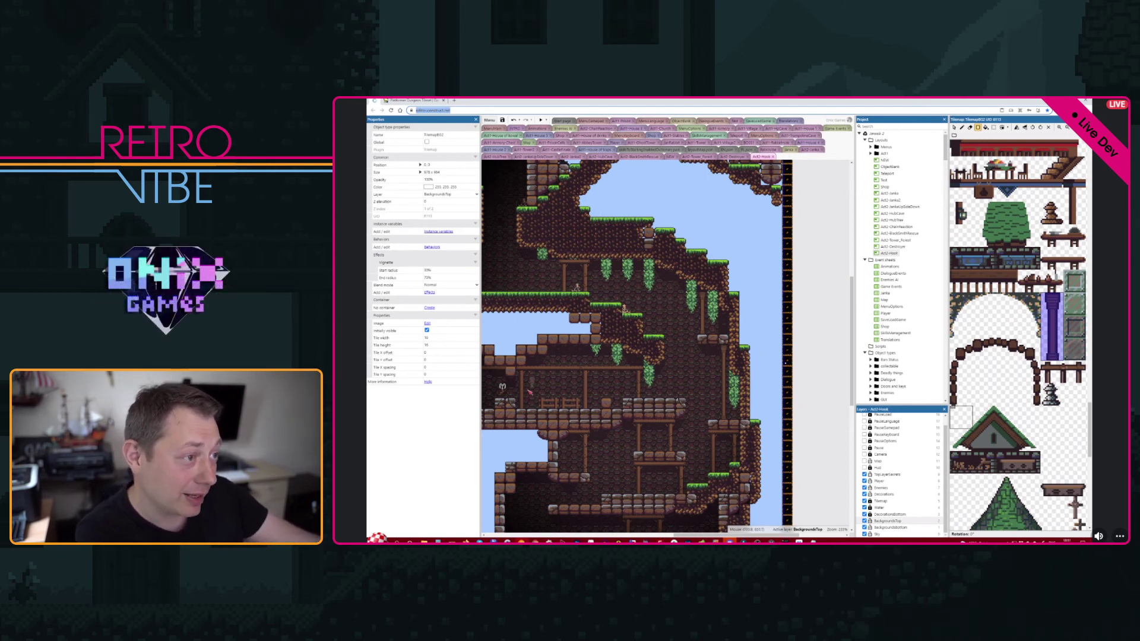
- Place the small pedestal statue from the tileset on stone blocks on the hills at both sides of the tower
middle_click_drag(649, 351, 758, 387)
left_click(1052, 213)
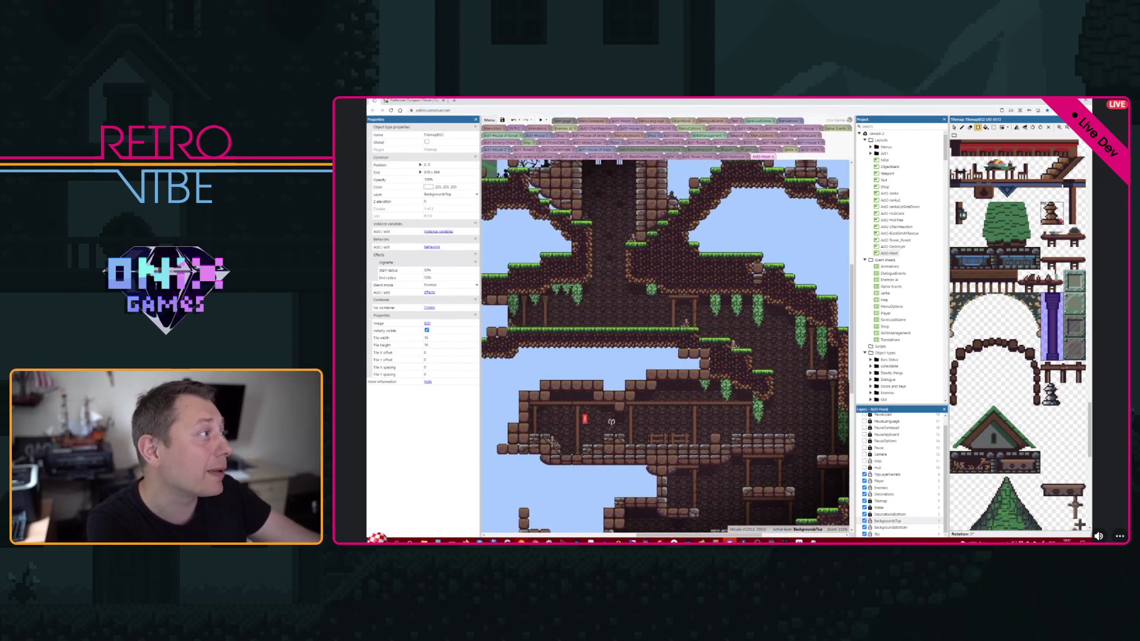
scroll(608, 275, "up", 5)
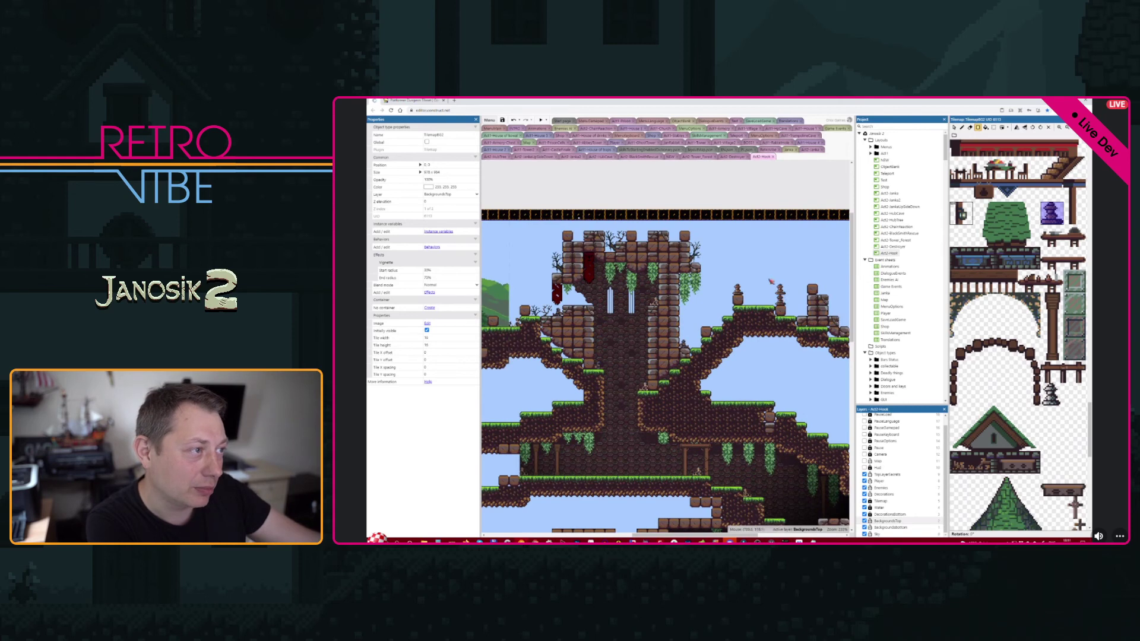
middle_click_drag(513, 308, 680, 302)
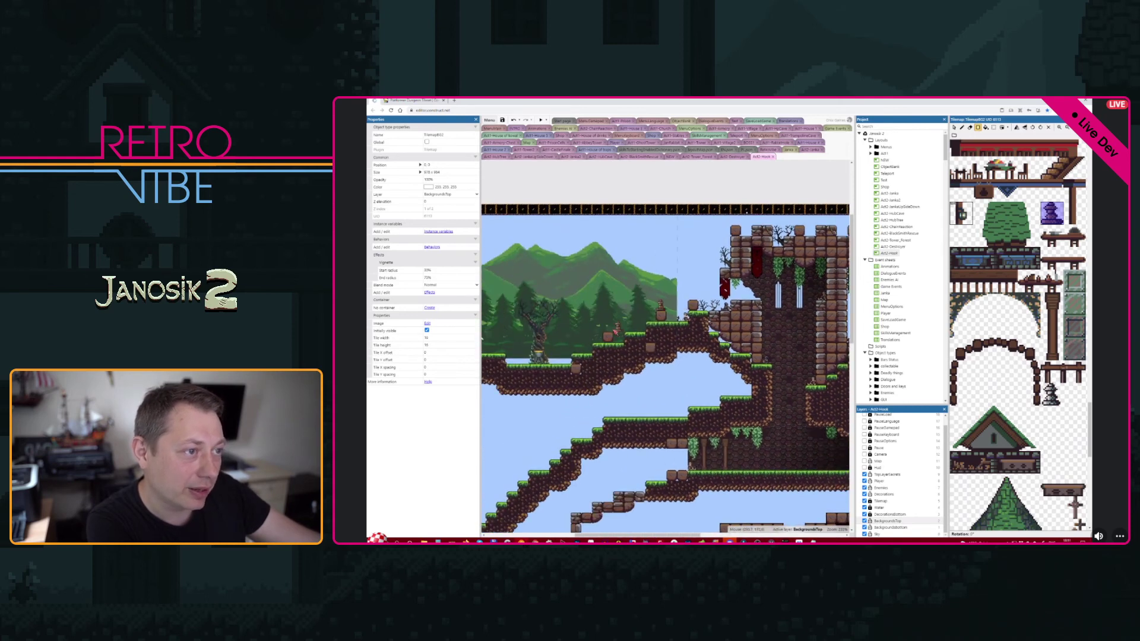
middle_click_drag(712, 371, 621, 338)
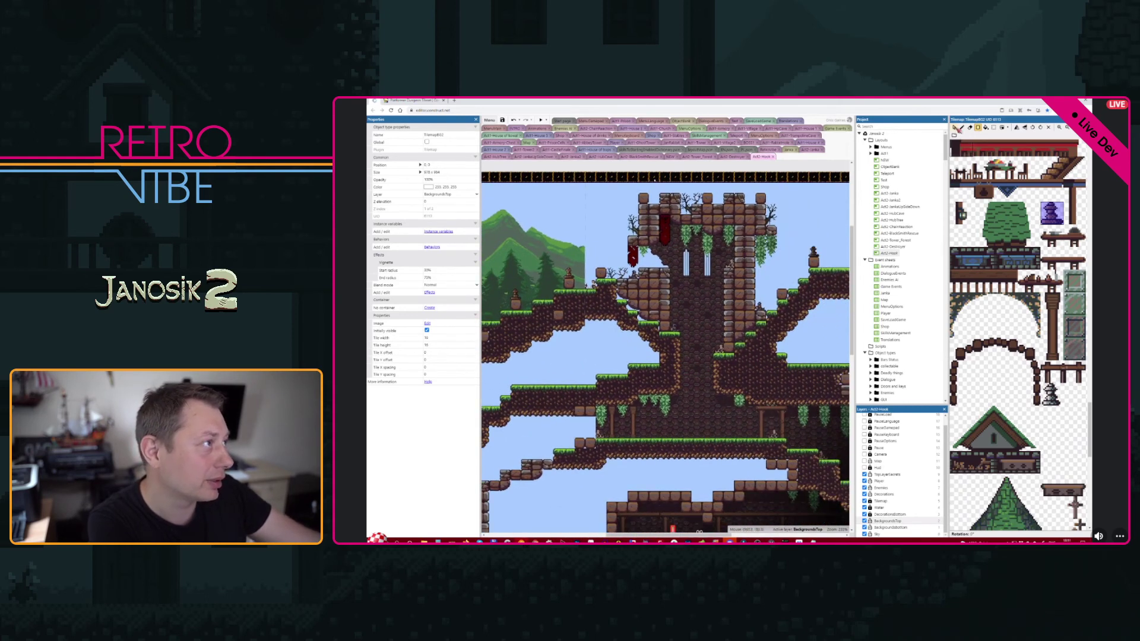
- Lock the BackgroundTop layer and select the tilemap on the BackgroundBottom layer
left_click(956, 128)
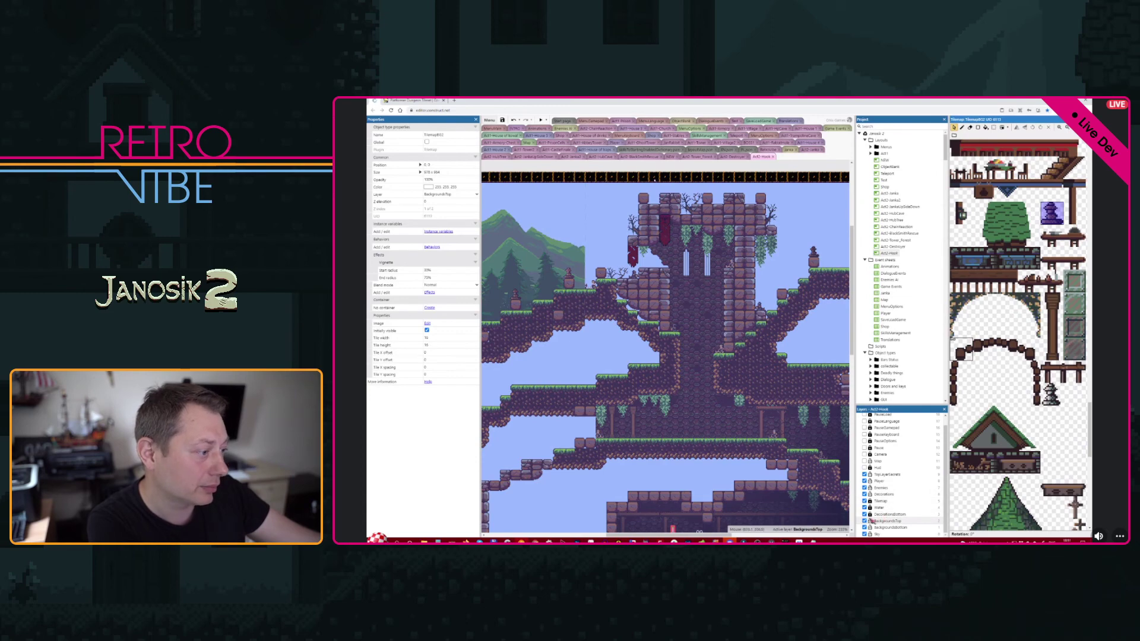
left_click(871, 522)
middle_click_drag(750, 461, 629, 365)
scroll(629, 365, "down", 3, "ctrl")
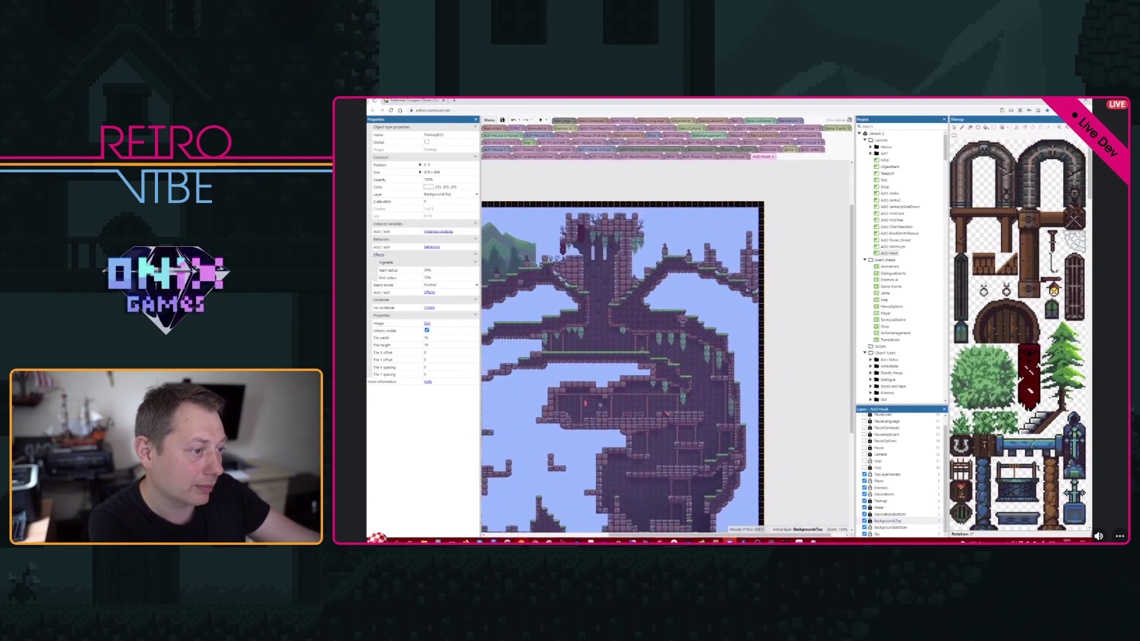
middle_click_drag(667, 414, 727, 334)
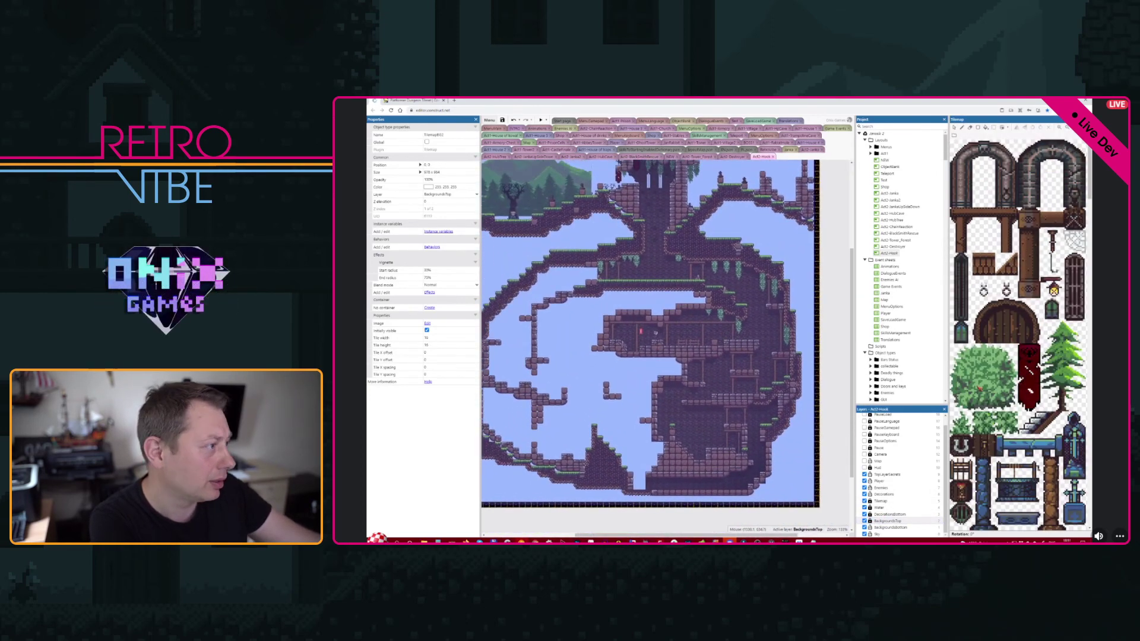
left_click_drag(978, 304, 1021, 327)
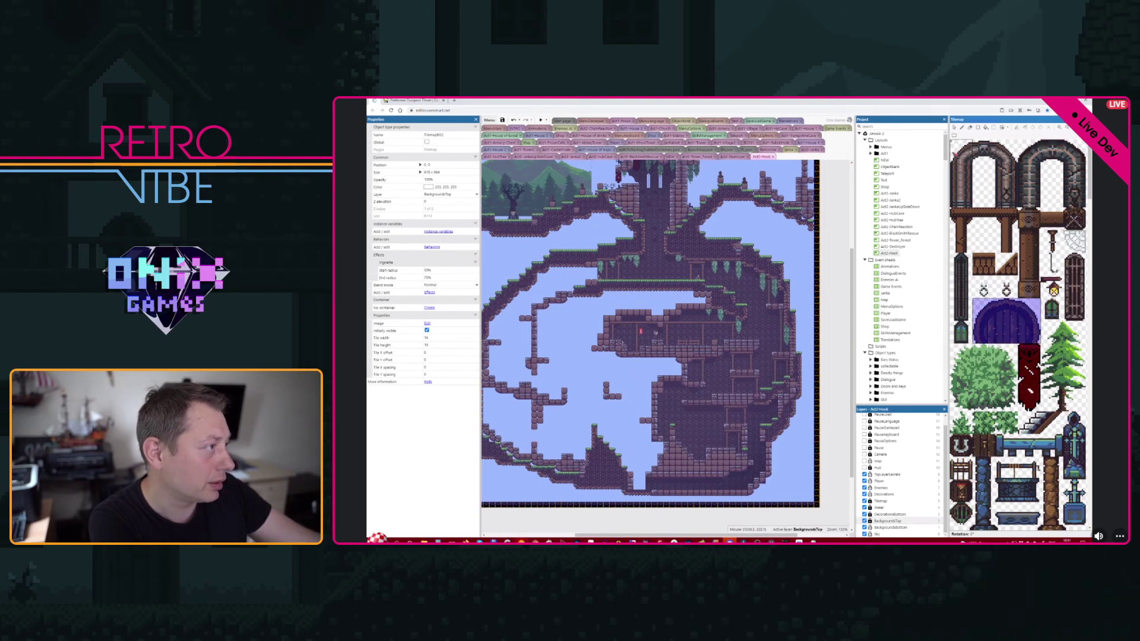
left_click(716, 403)
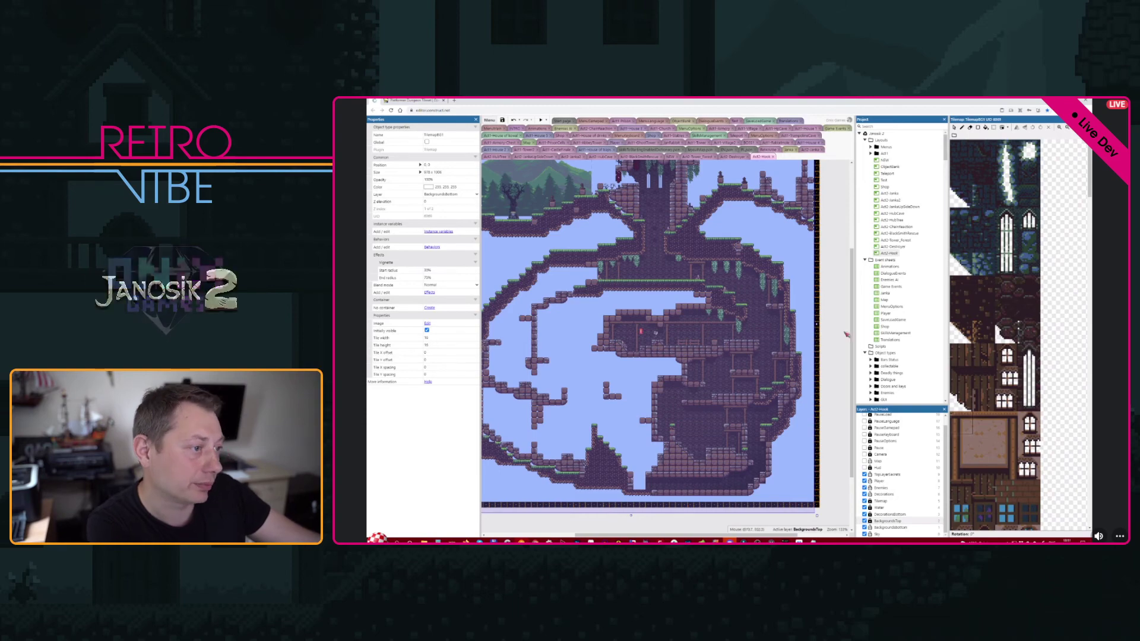
- Pick the dark background tile and scatter it with the pencil across the cavern's brick back wall
left_click(1030, 295)
left_click(963, 128)
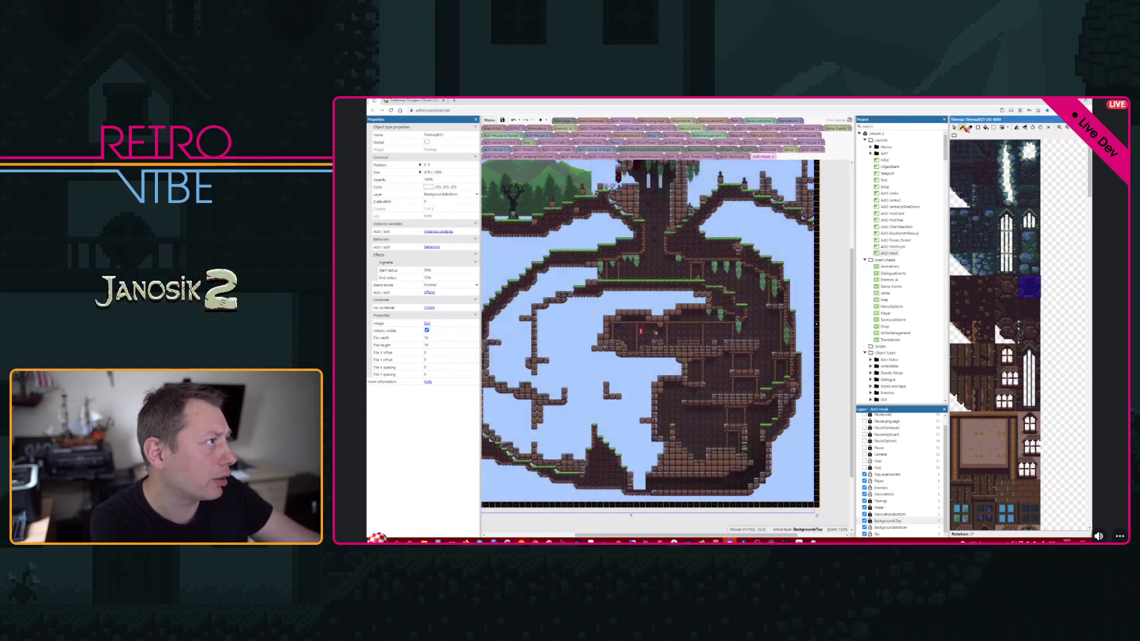
scroll(649, 271, "up", 3, "ctrl")
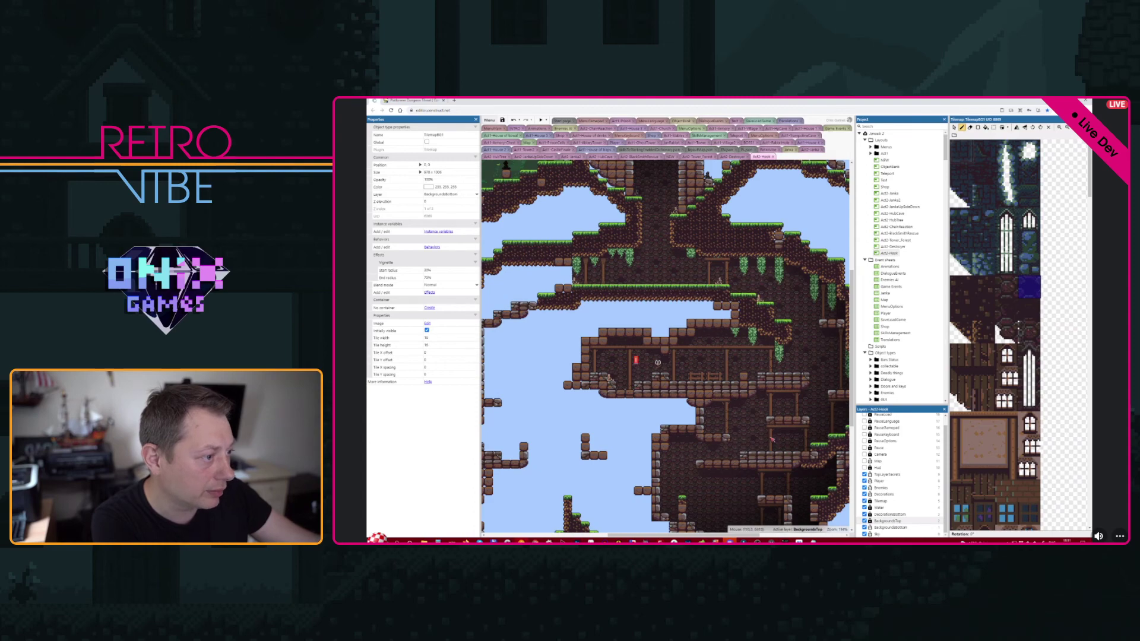
scroll(741, 331, "up", 8, "ctrl")
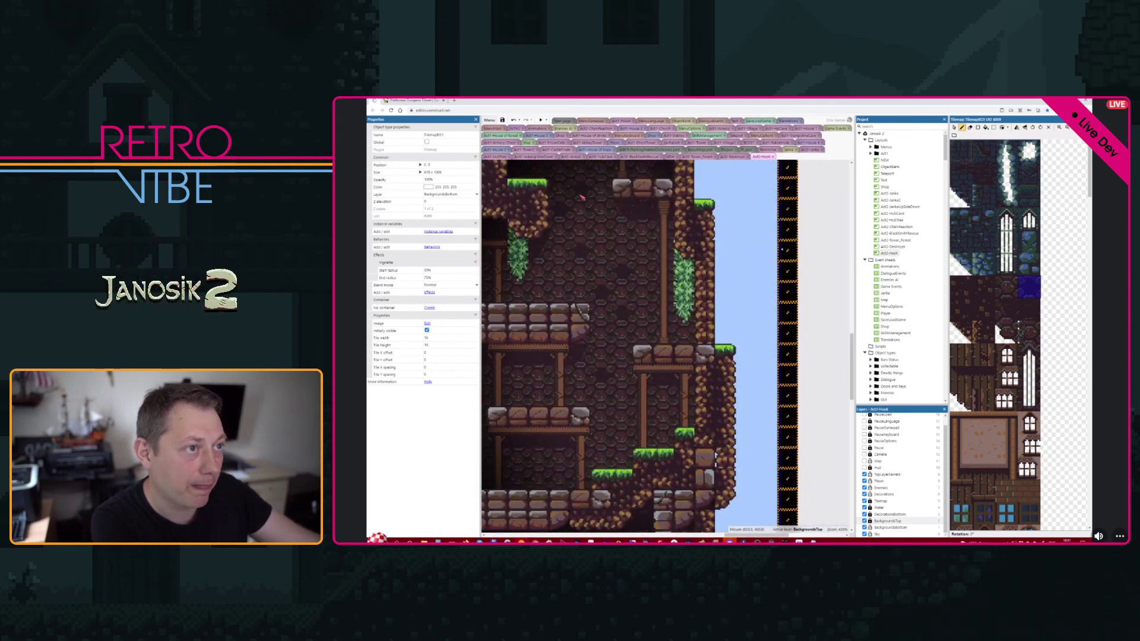
middle_click_drag(641, 382, 739, 326)
middle_click_drag(514, 413, 697, 383)
middle_click_drag(690, 451, 638, 322)
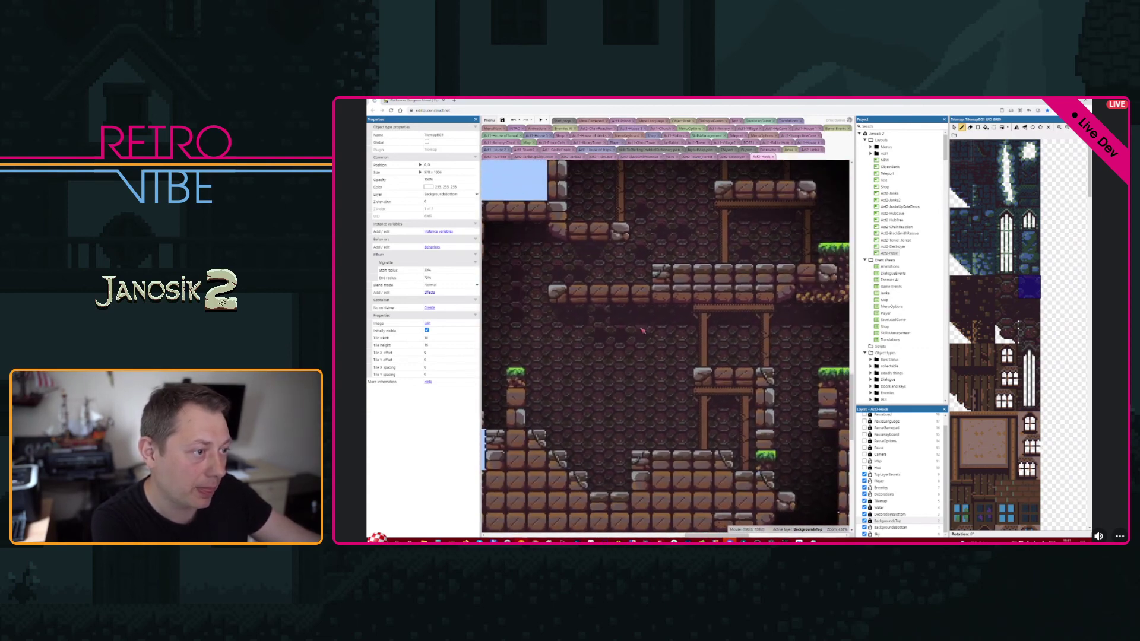
- Undo the last two tilemap changes and check the scattered dark tiles throughout the cavern and up into the tower
key("ctrl+z")
key("ctrl+z")
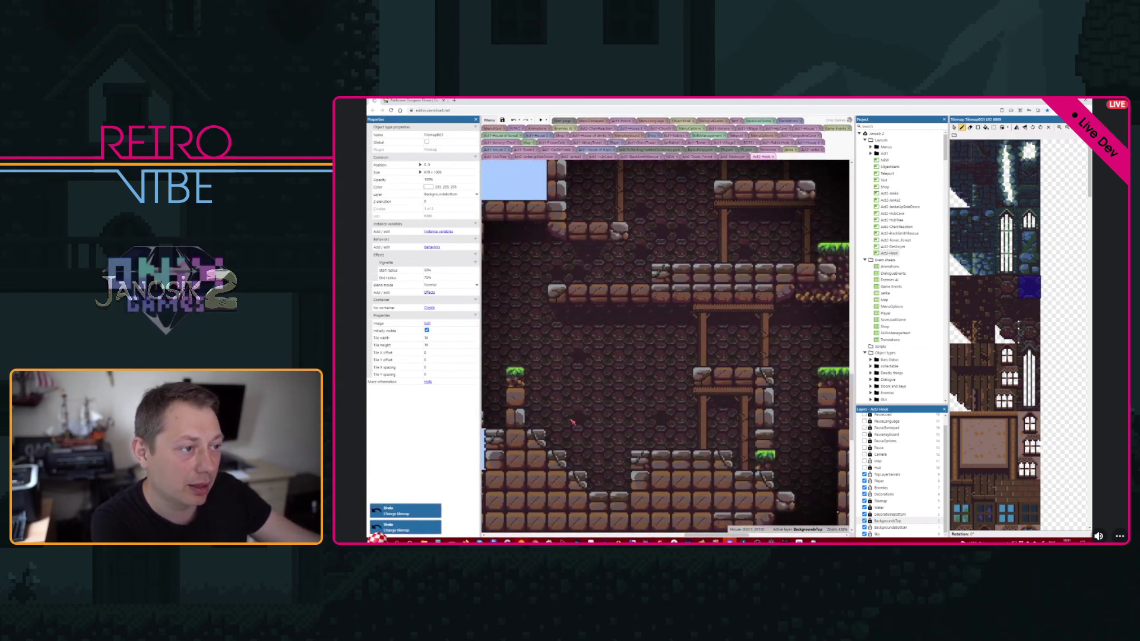
middle_click_drag(535, 397, 625, 383)
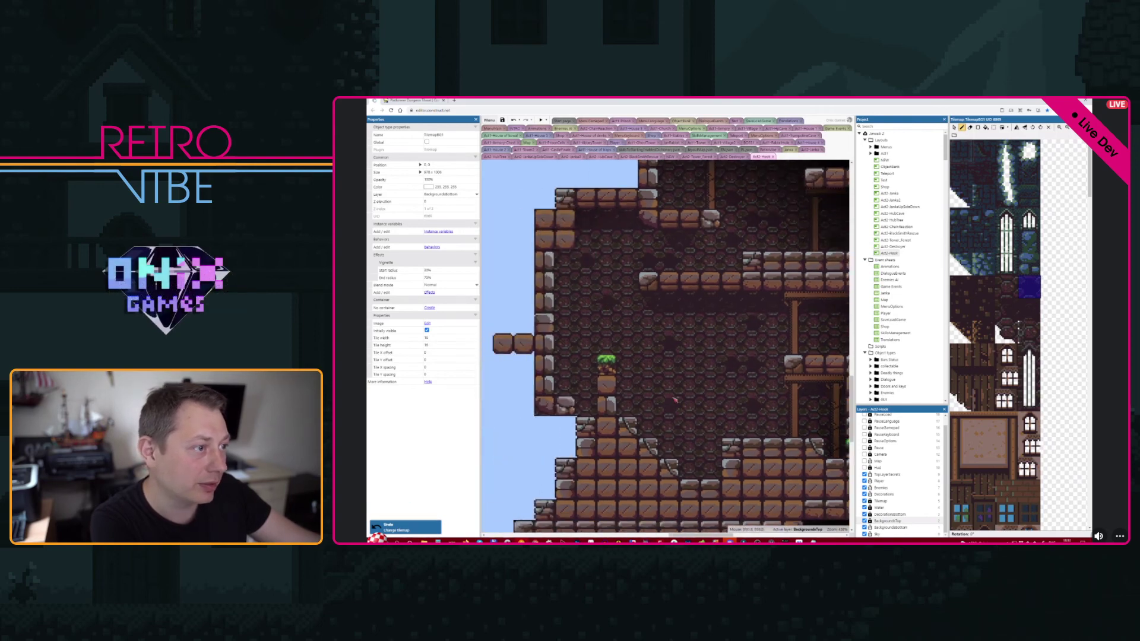
middle_click_drag(800, 379, 559, 379)
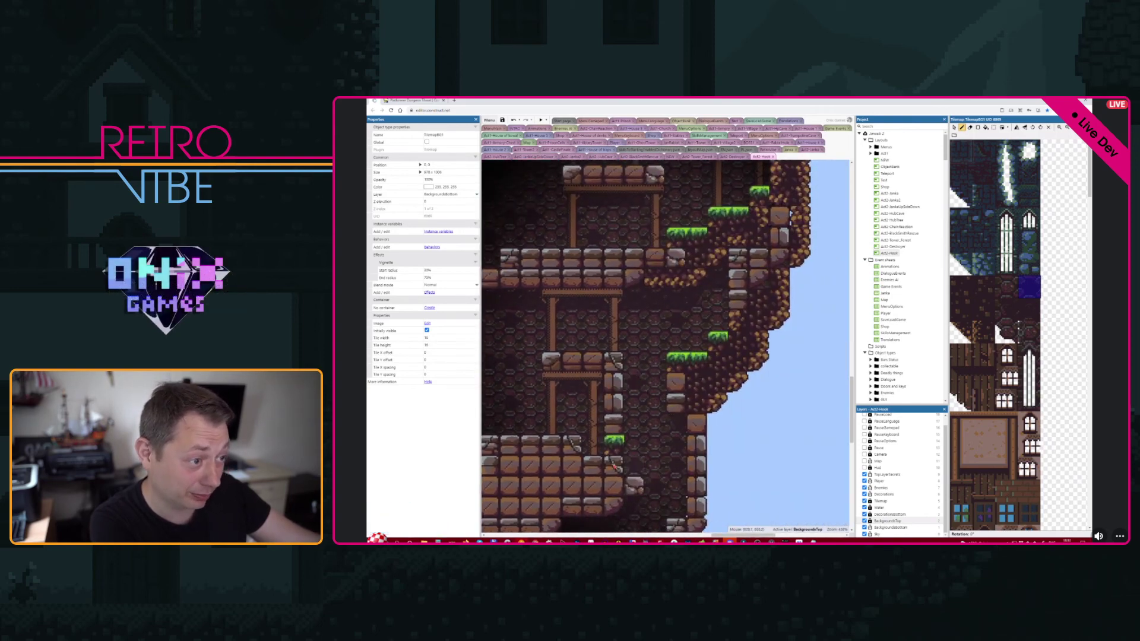
scroll(590, 326, "down", 4, "ctrl")
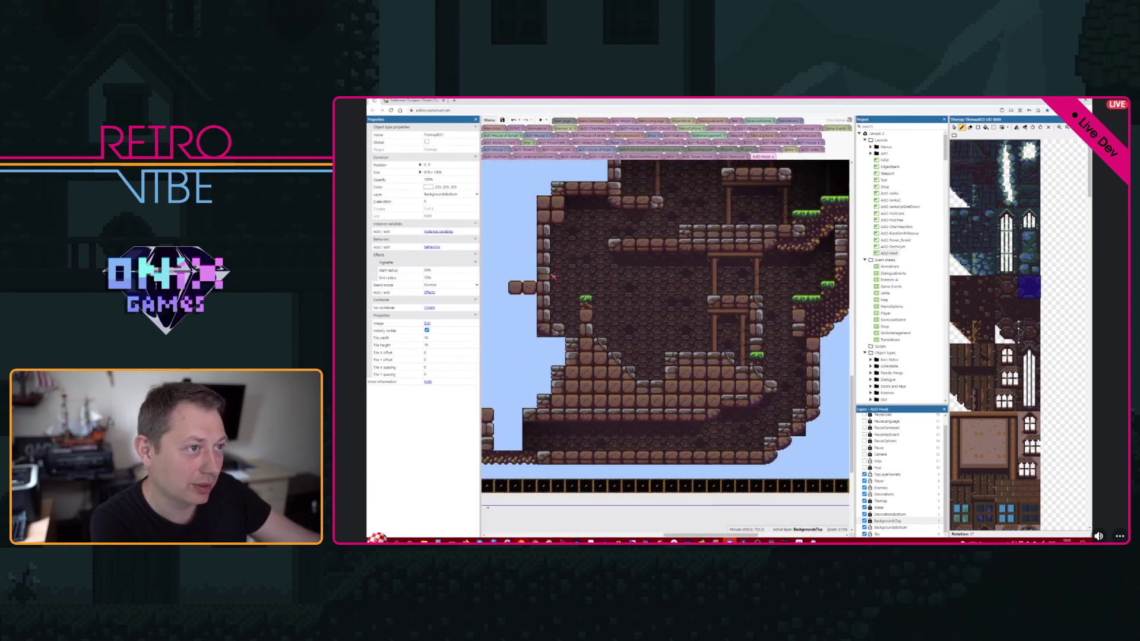
middle_click_drag(682, 217, 634, 402)
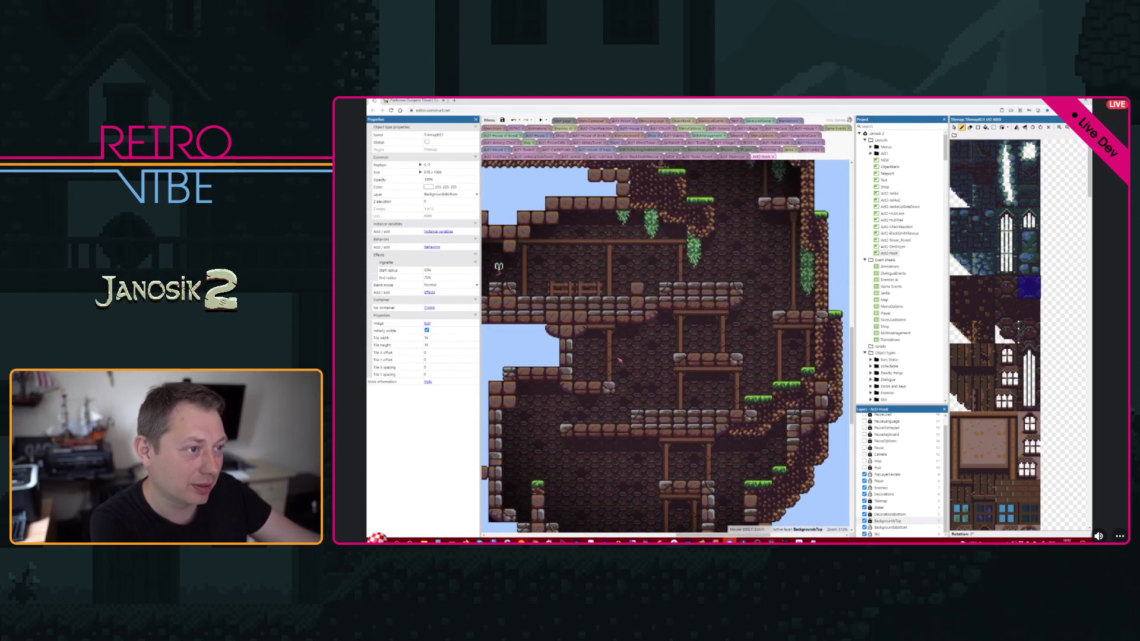
middle_click_drag(613, 257, 684, 394)
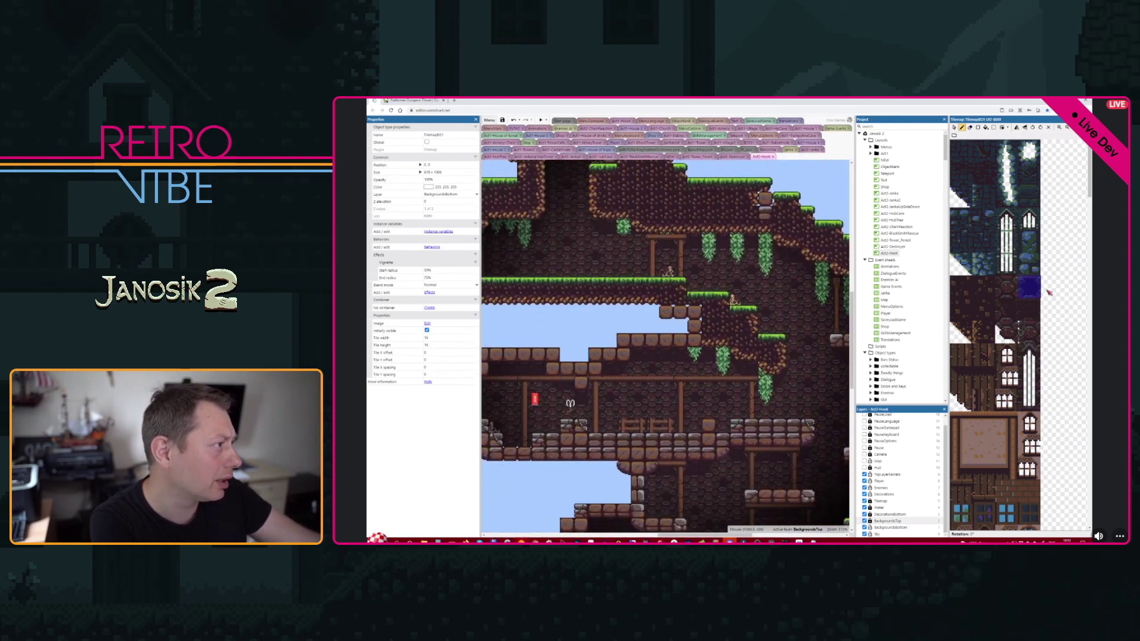
middle_click_drag(567, 313, 580, 356)
scroll(621, 376, "down", 1, "ctrl")
scroll(621, 375, "down", 2, "ctrl")
scroll(596, 319, "up", 2, "ctrl")
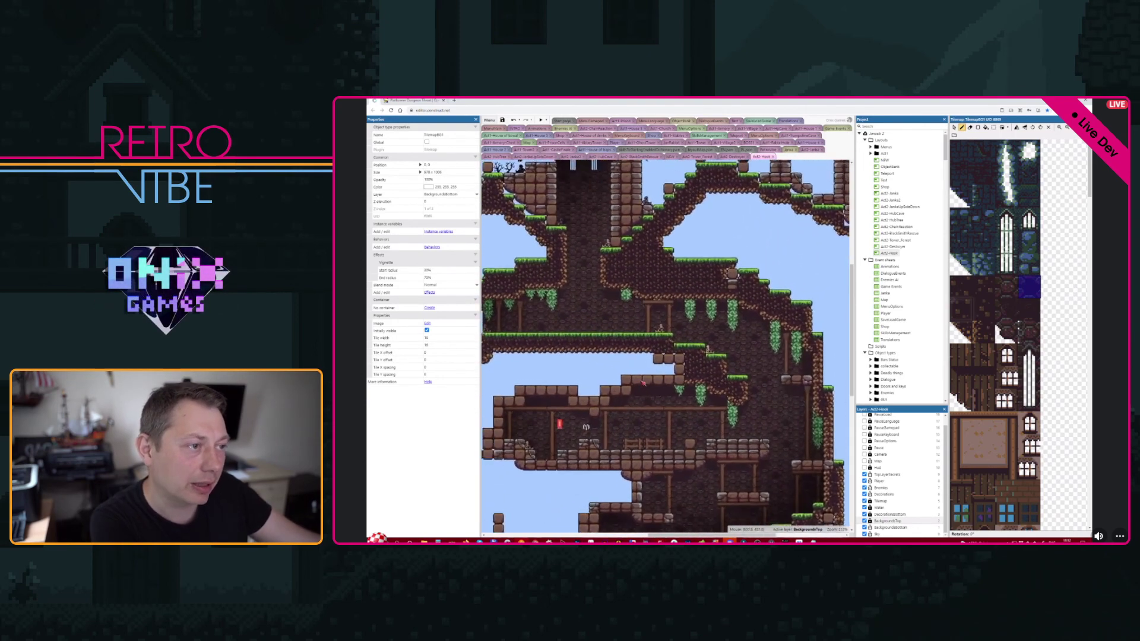
middle_click_drag(596, 318, 784, 461)
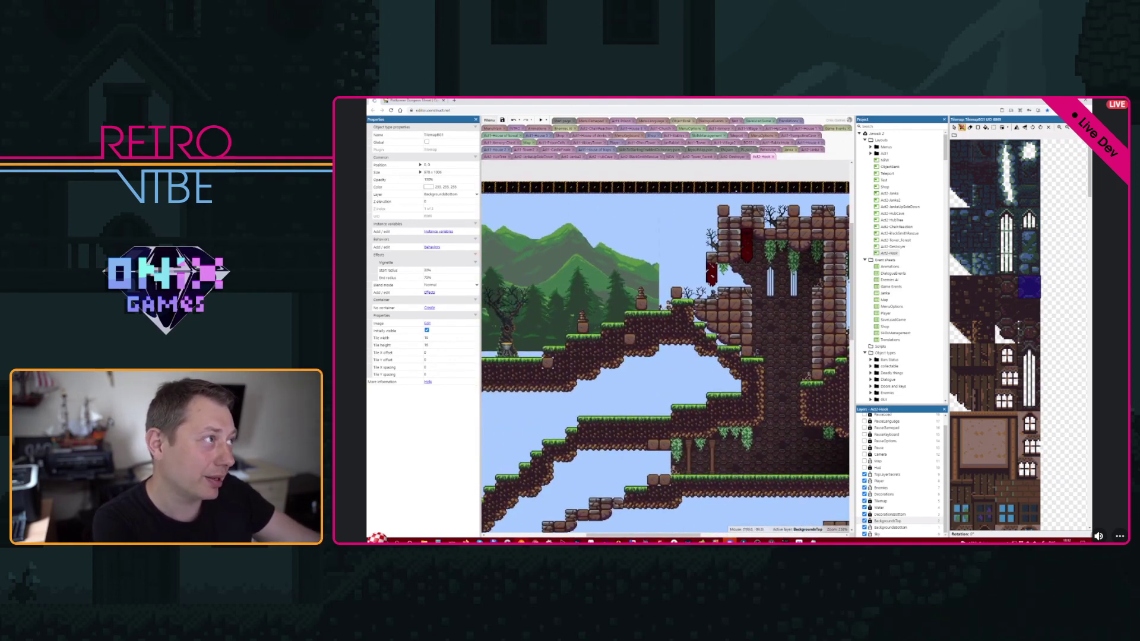
- Move the red player object from the cavern room up to the grassy hollow beside the dead tree
scroll(738, 316, "down", 3)
scroll(738, 316, "down", 2, "ctrl")
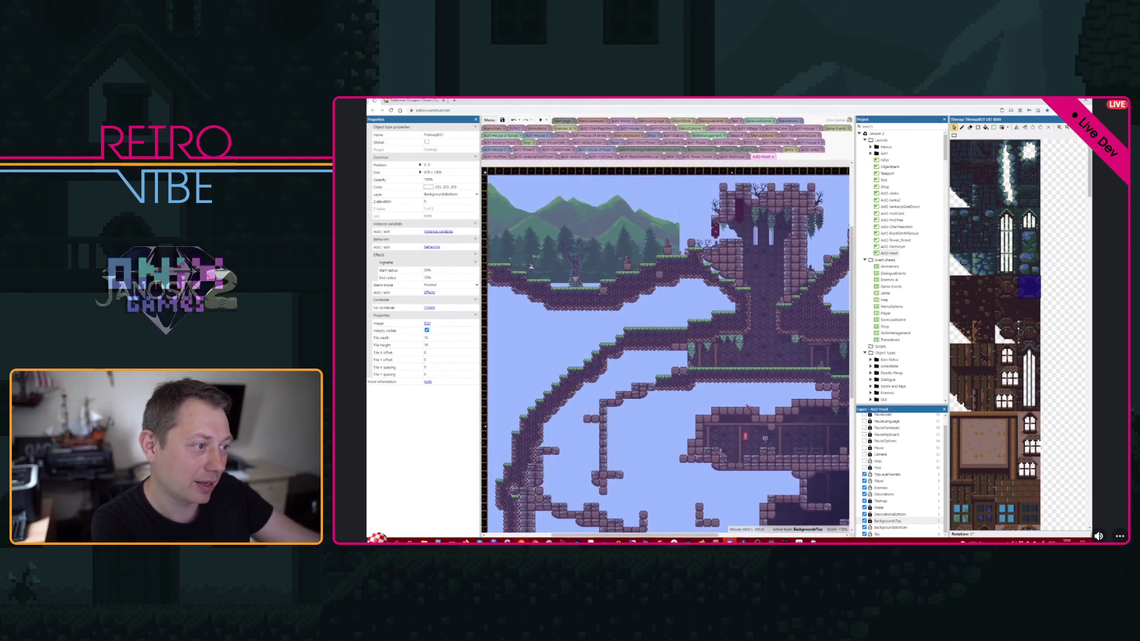
left_click(747, 438)
left_click_drag(746, 438, 561, 275)
left_click(623, 319)
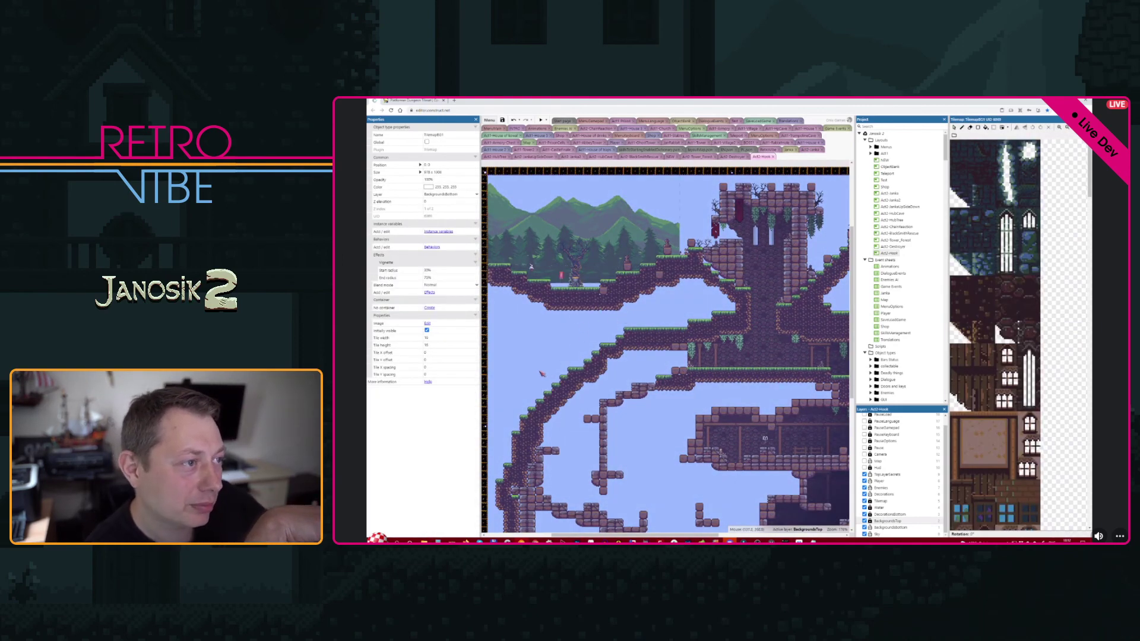
- Unlock the Tilemap layer and fill the gap between the hills and the slope below, beside the tower, using the forest ground brush
left_click(887, 495)
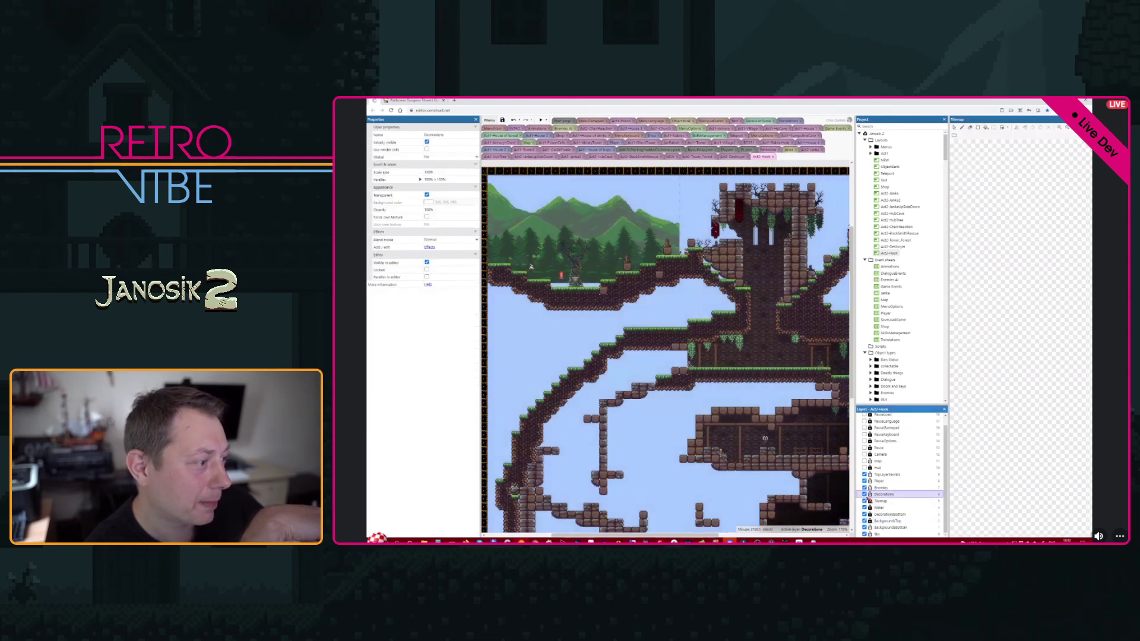
left_click(872, 502)
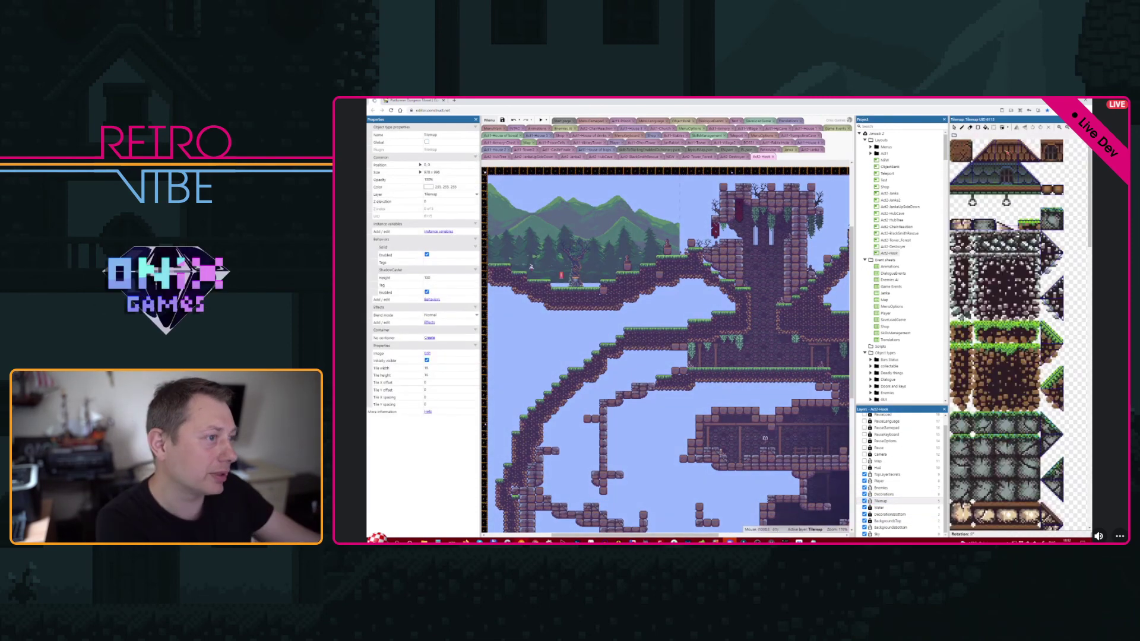
left_click(1003, 127)
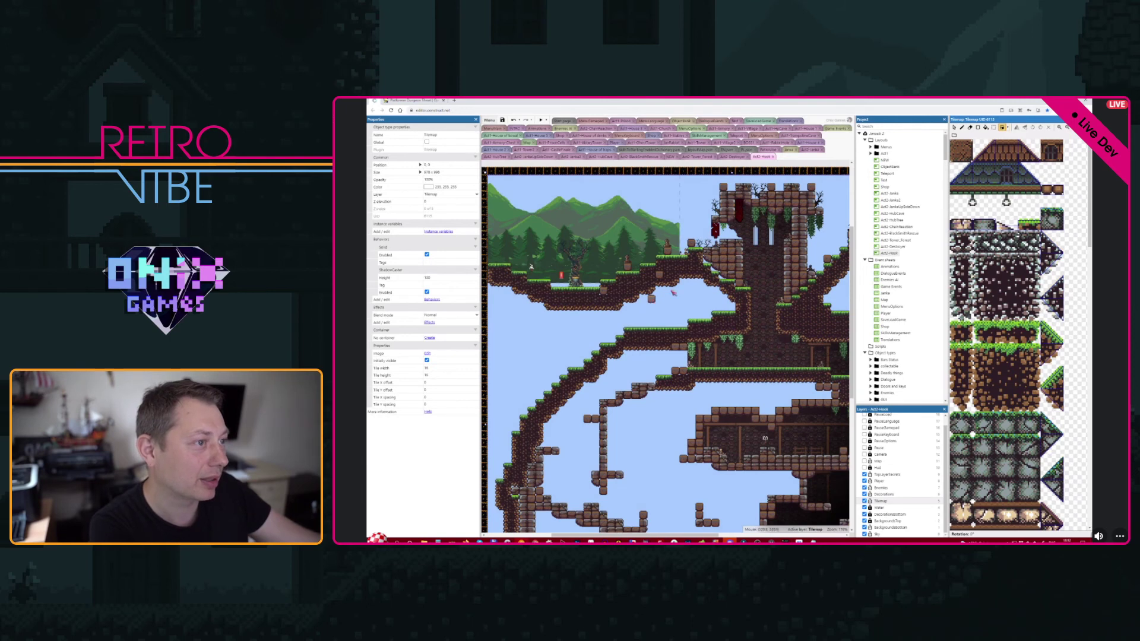
left_click(1008, 128)
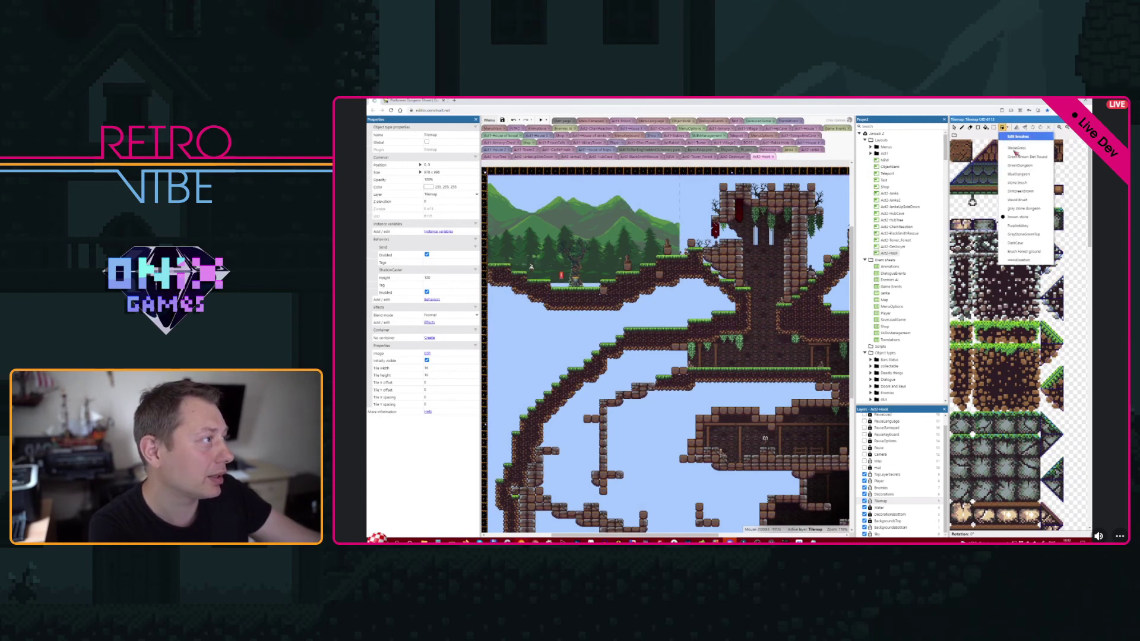
left_click(1026, 251)
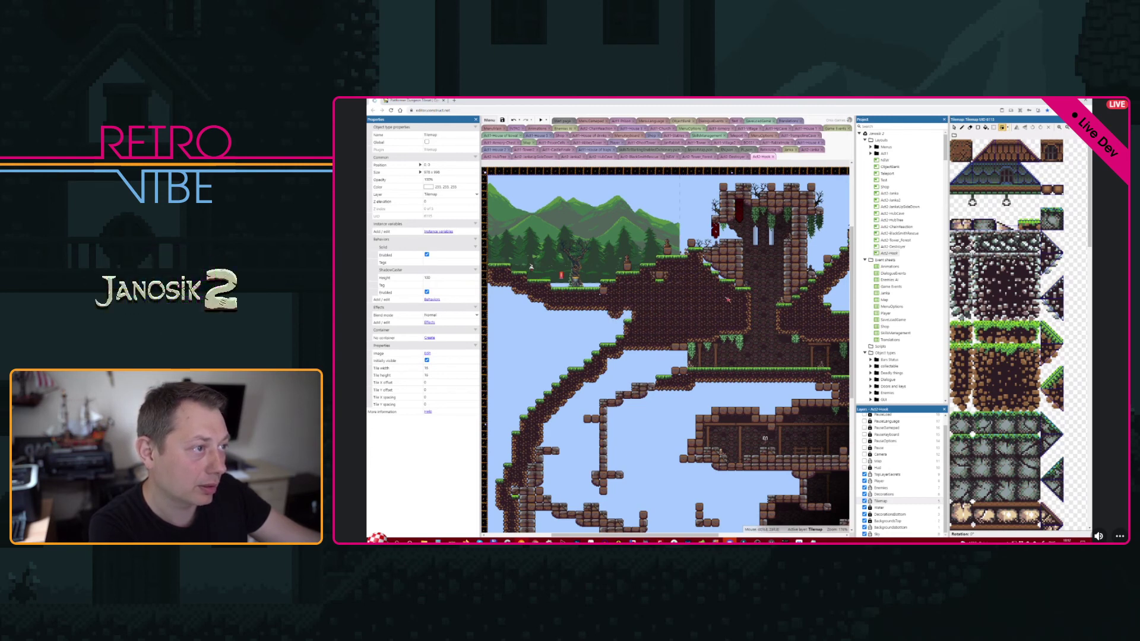
mouse_move(620, 325)
left_mouse_down()
mouse_move(579, 363)
mouse_move(617, 325)
mouse_move(573, 315)
mouse_move(555, 364)
mouse_move(576, 325)
mouse_move(525, 299)
mouse_move(597, 341)
mouse_move(492, 292)
left_mouse_up()
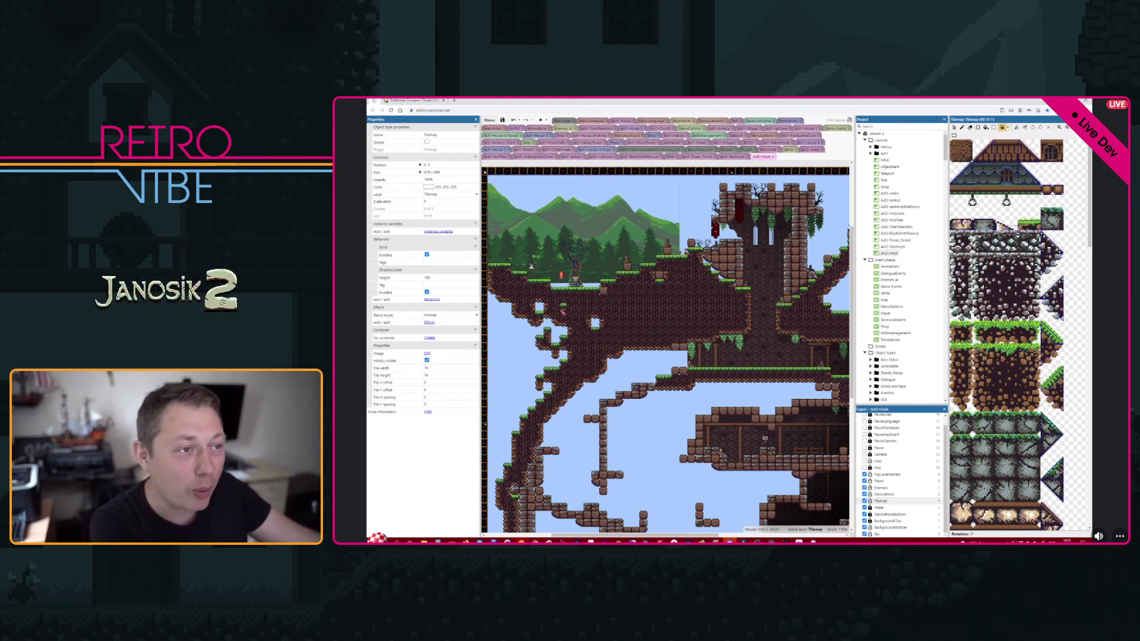
mouse_move(545, 308)
left_mouse_down()
mouse_move(539, 341)
mouse_move(553, 337)
mouse_move(546, 321)
mouse_move(593, 324)
mouse_move(525, 410)
mouse_move(522, 380)
mouse_move(535, 356)
mouse_move(527, 379)
mouse_move(548, 362)
mouse_move(524, 340)
left_mouse_up()
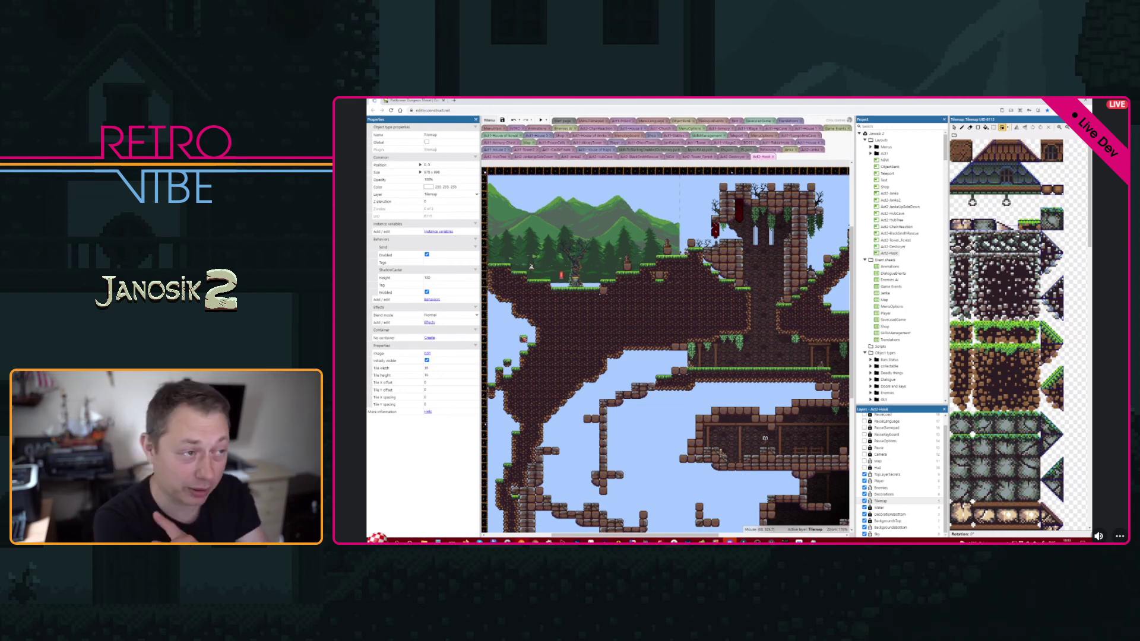
mouse_move(505, 337)
left_mouse_down()
mouse_move(503, 362)
mouse_move(499, 309)
mouse_move(501, 375)
mouse_move(515, 324)
mouse_move(527, 353)
mouse_move(504, 306)
mouse_move(510, 463)
mouse_move(500, 395)
mouse_move(544, 352)
left_mouse_up()
middle_click_drag(697, 296, 785, 351)
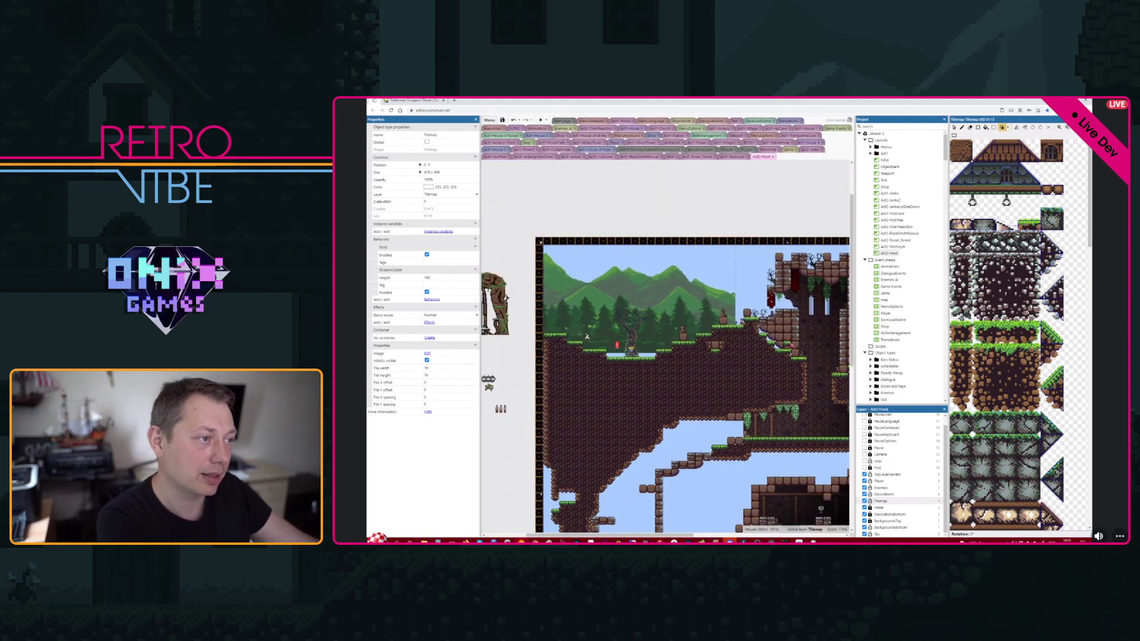
- Preview the layout and play from the dead tree over the filled hills up to the tower's broken wall
key("F5")
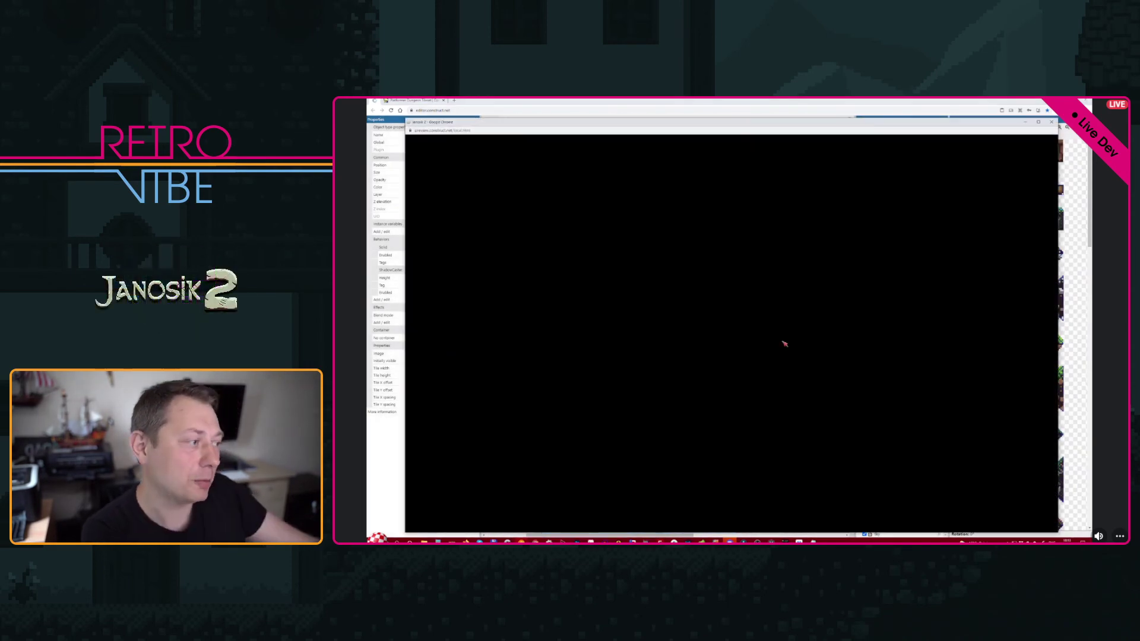
key("Left")
key("Up")
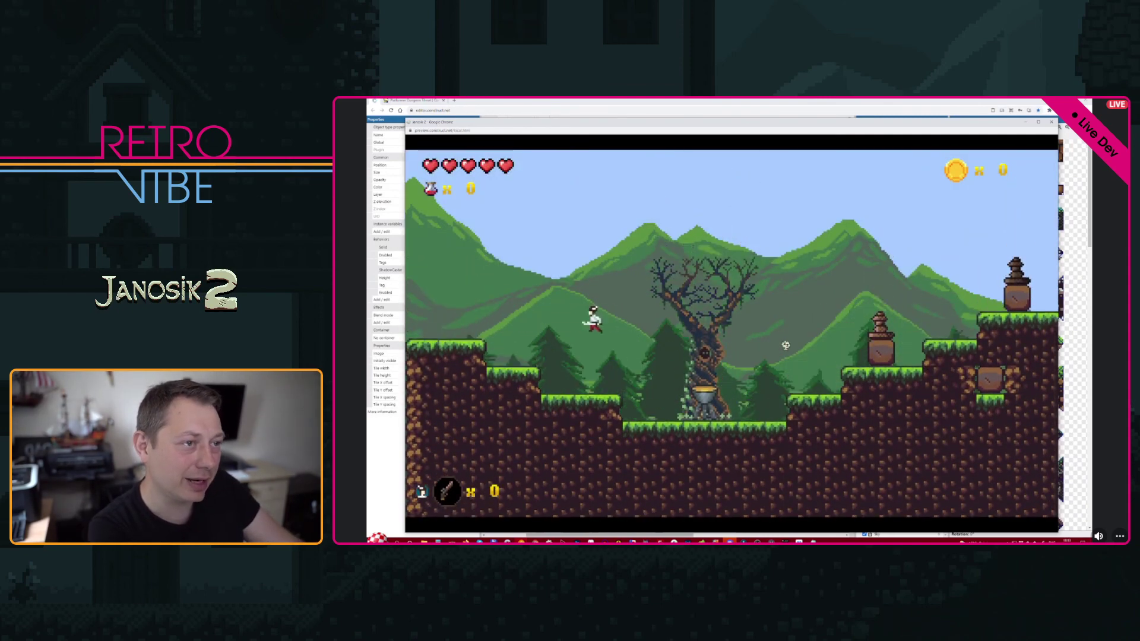
key("Right")
key("Up")
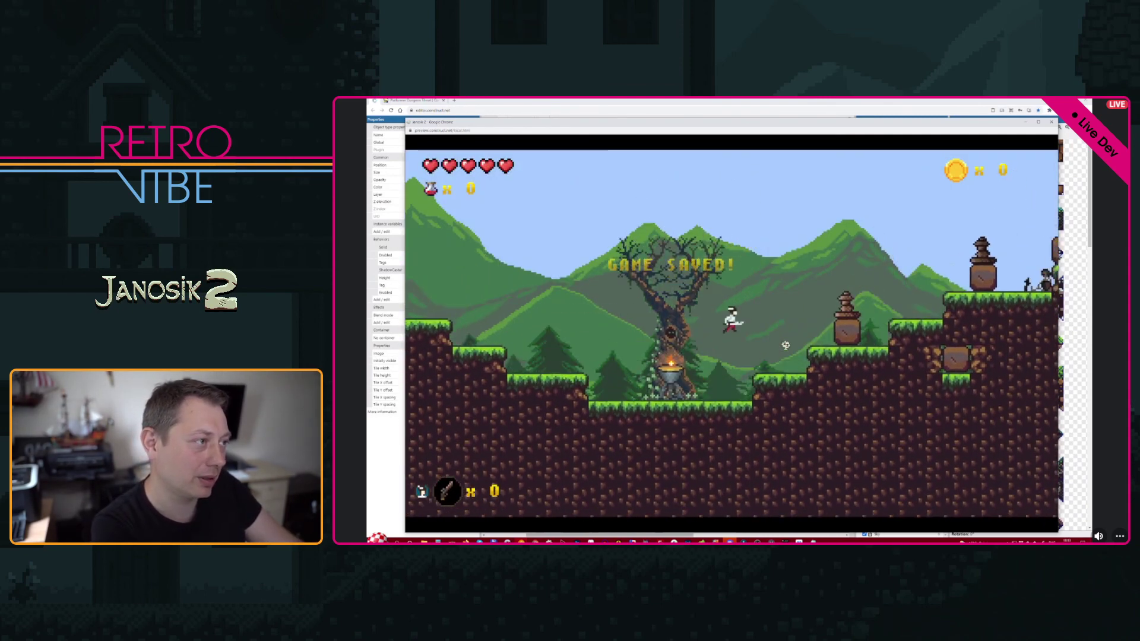
key("Right")
key("Up")
key("Right")
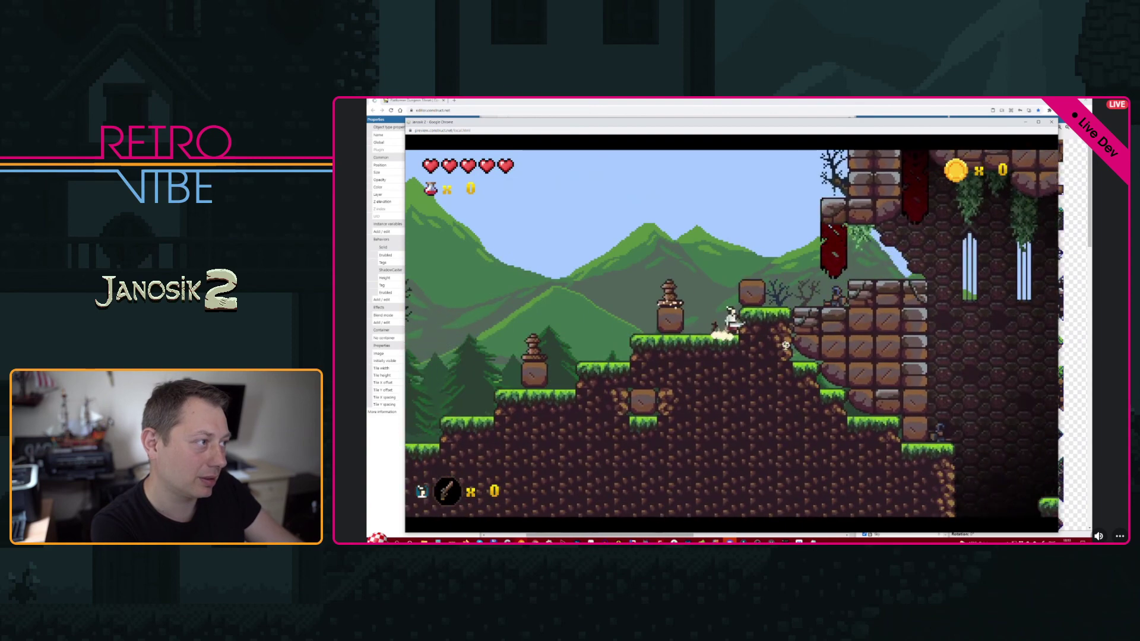
key("Up")
key("Right")
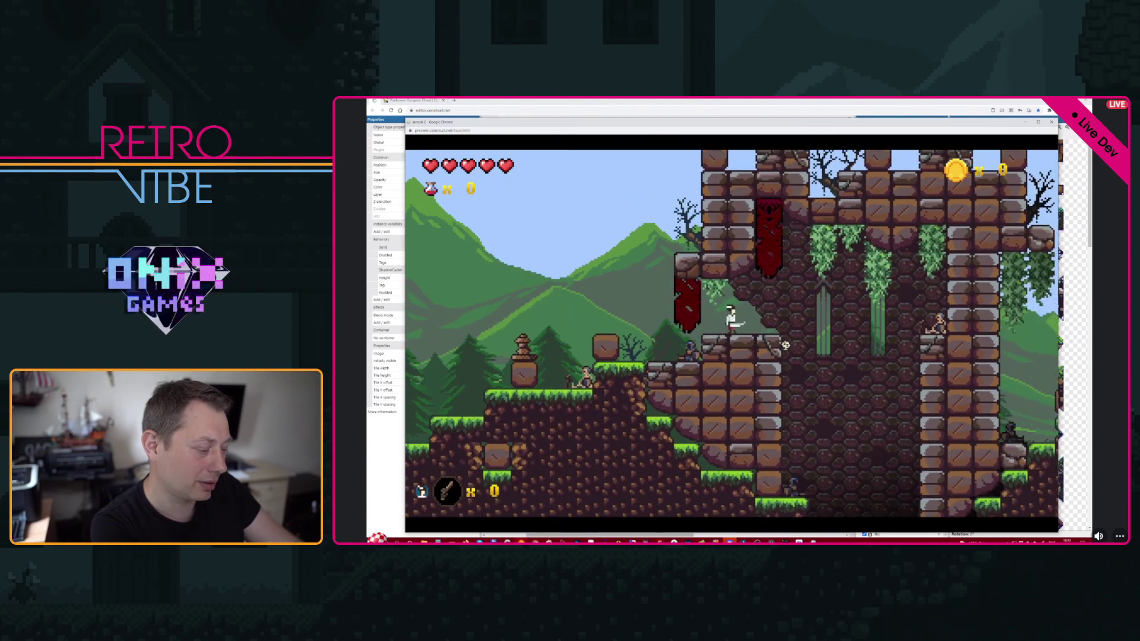
- Mute the sound and play back over the hill and down to the grassy ledge inside the tower
key("XF86AudioMute")
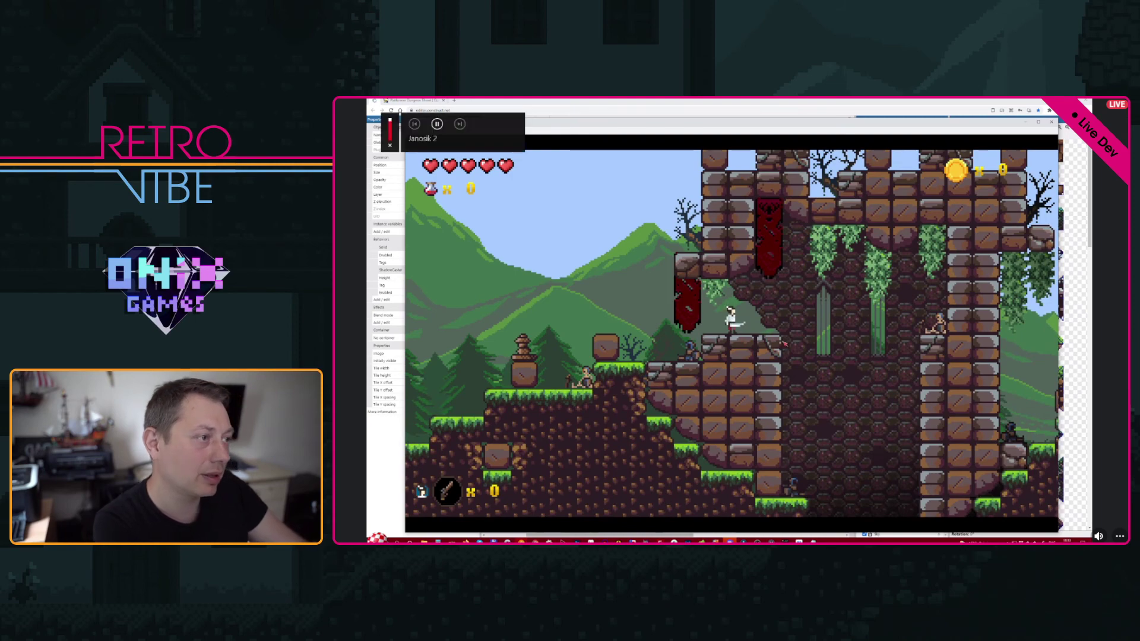
key("Right")
key("Left")
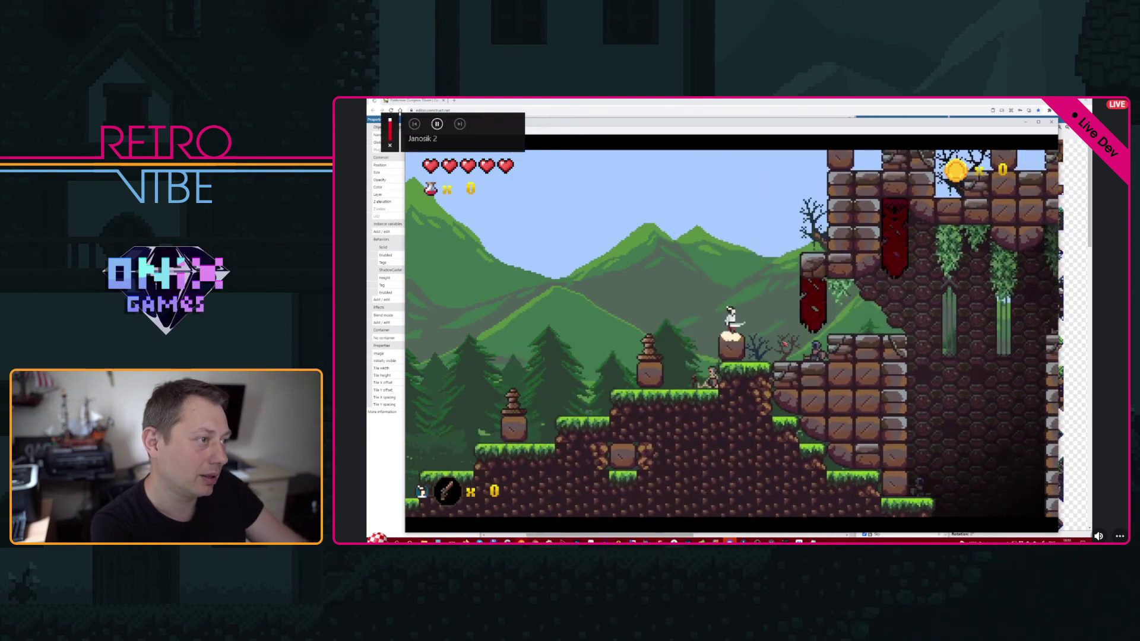
key("Up")
key("Right")
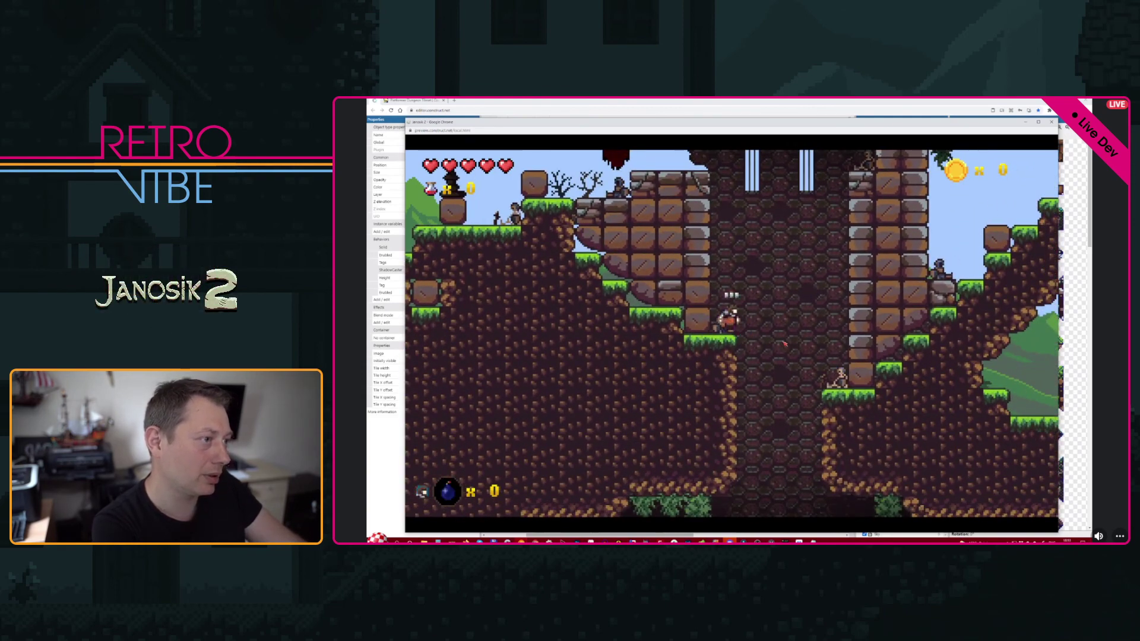
- Play down the tower shaft into the green-draped cavern and on to the grassy ledge beside the skeleton
key("Up")
key("Right")
key("Tab")
key("Left")
key("Up")
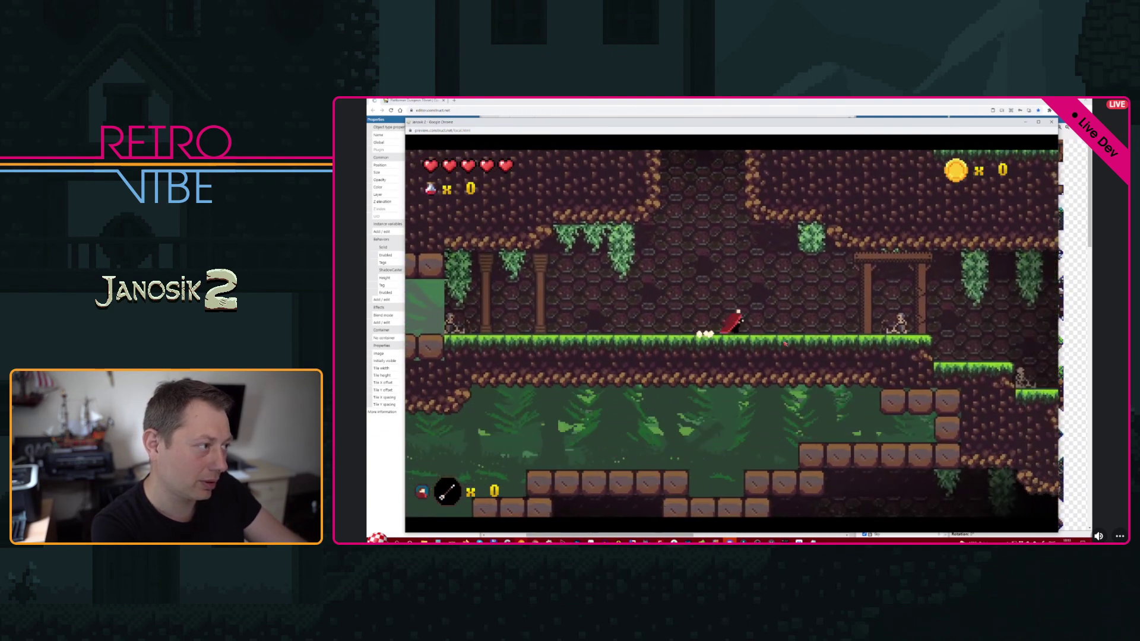
key("Right")
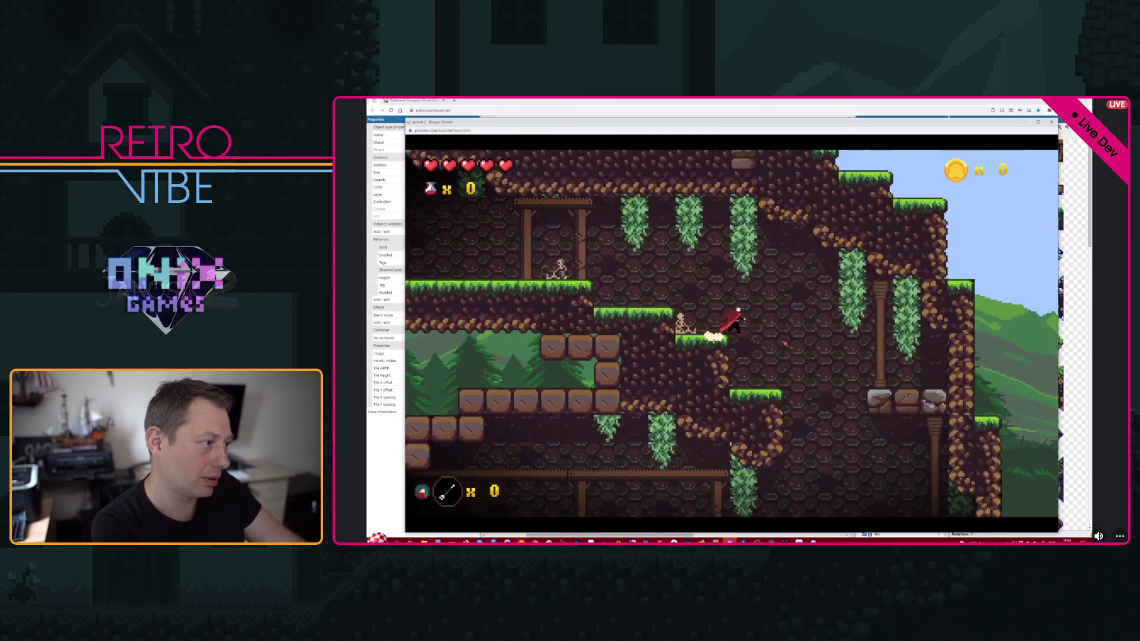
- Play across the lower stone platforms and back to the wooden-beamed hook room, and close the preview
key("Left")
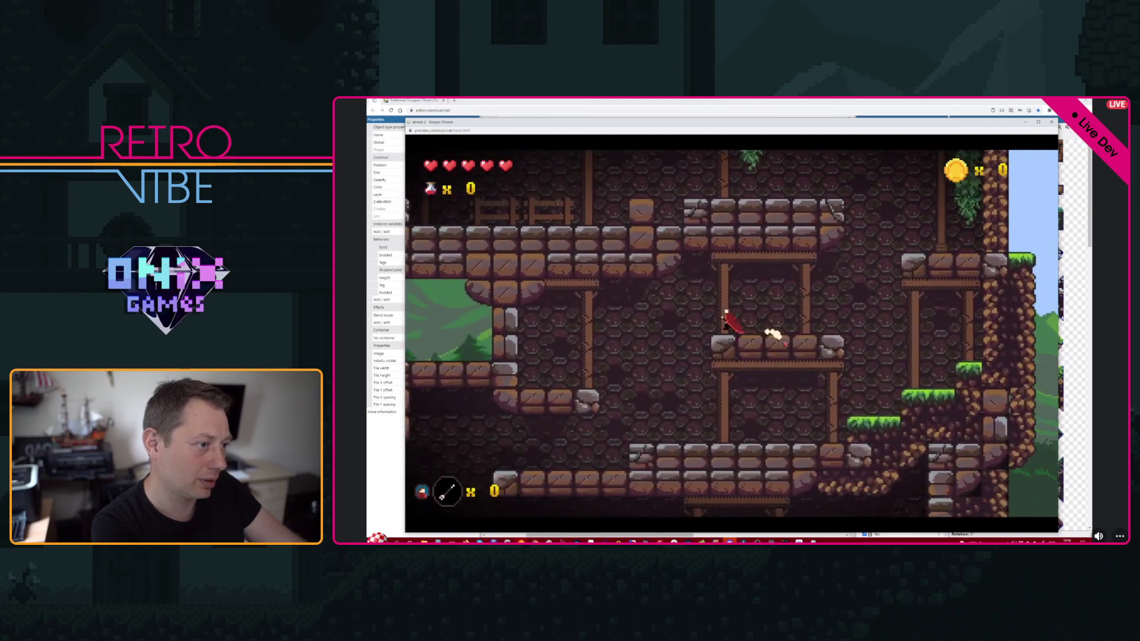
key("Left")
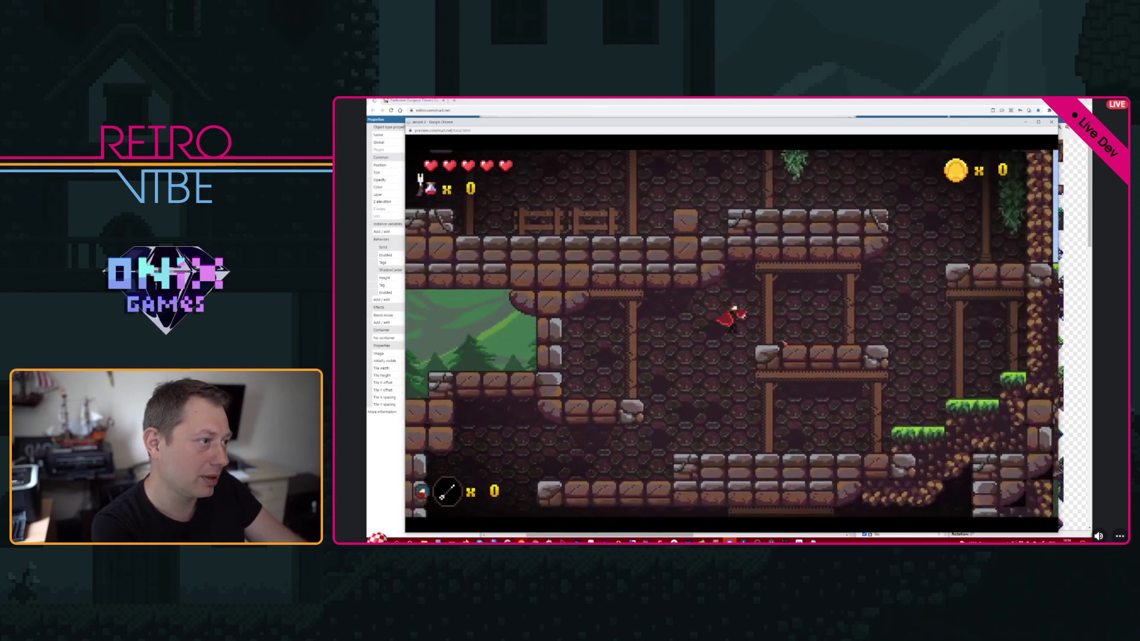
key("Right")
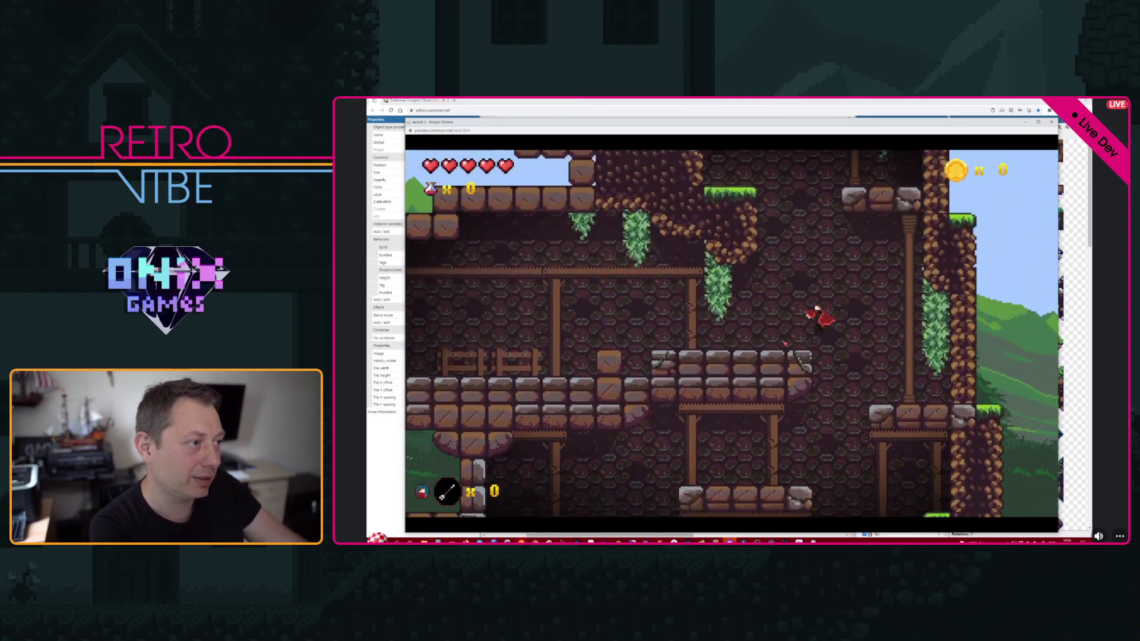
key("Left")
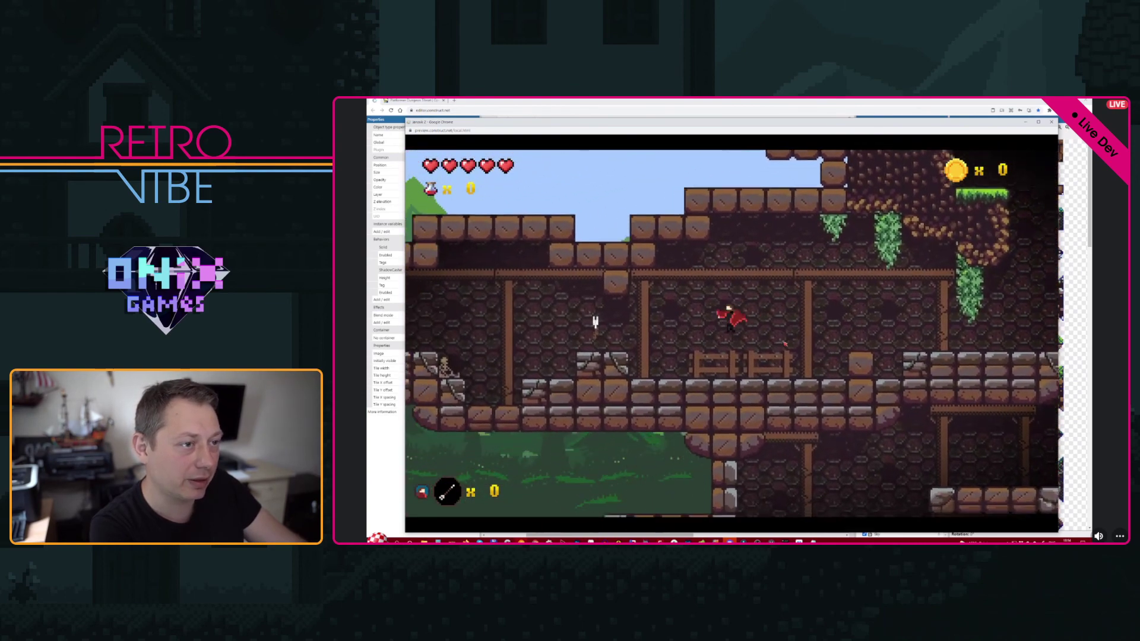
key("Left")
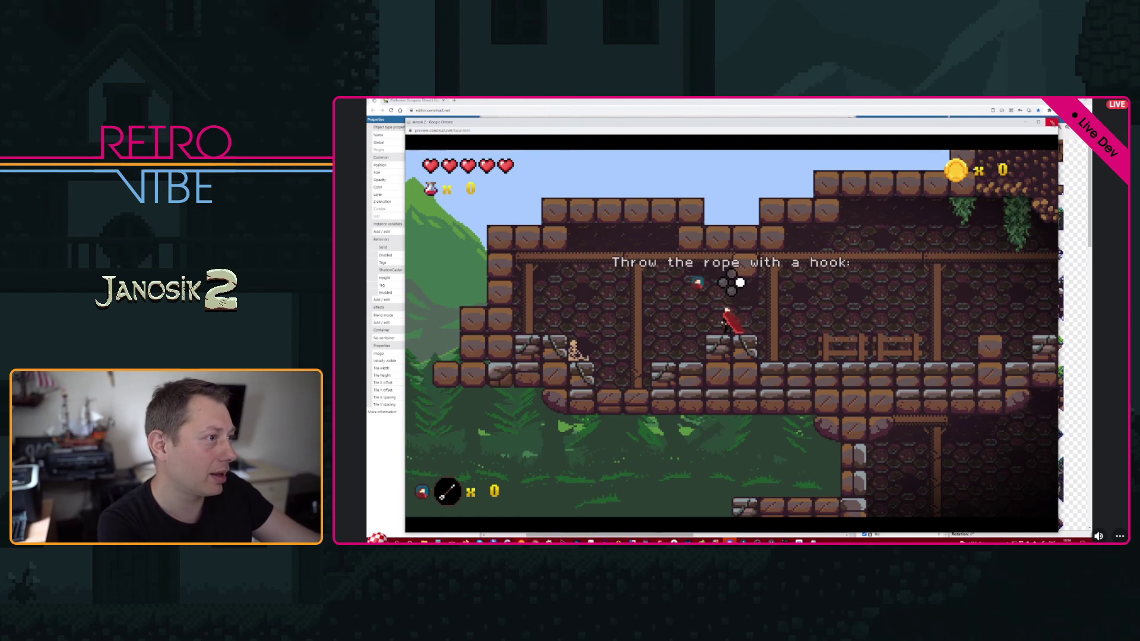
left_click(1051, 123)
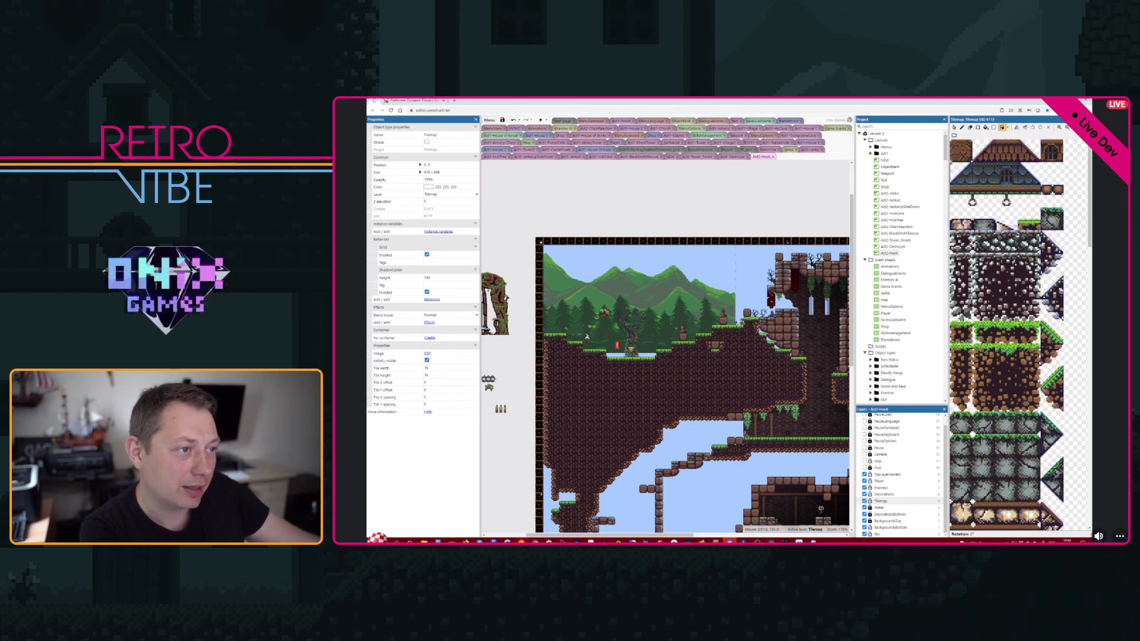
- Fill the gap beneath the hook room's stone roof using the centre tile of the brown stone set
middle_click_drag(762, 432, 675, 373)
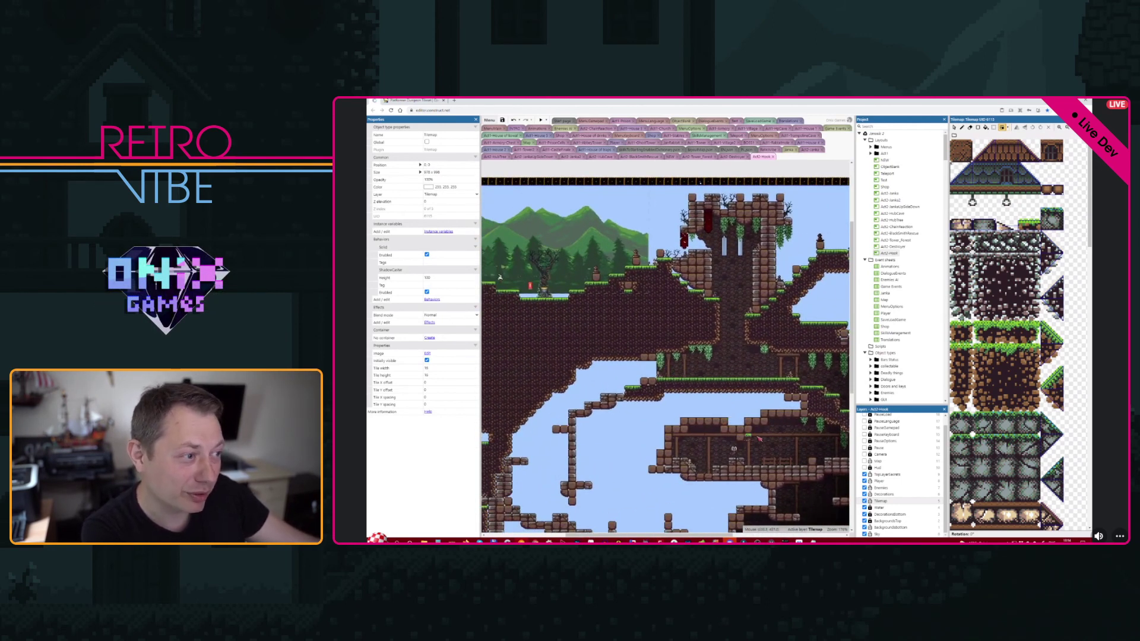
middle_click_drag(745, 436, 699, 371)
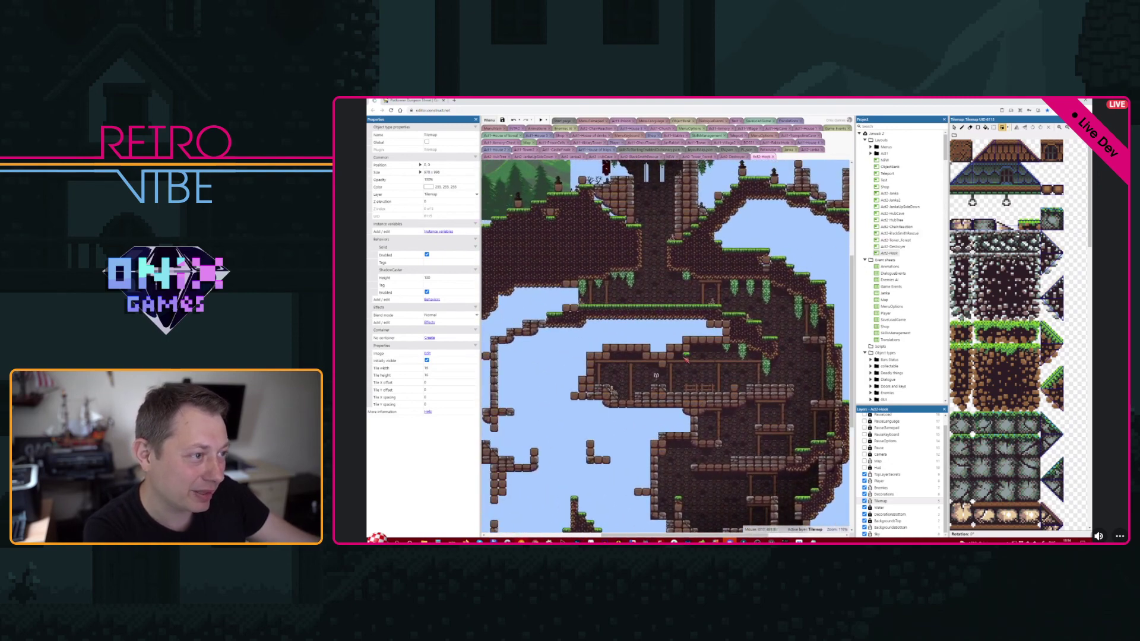
left_click(963, 128)
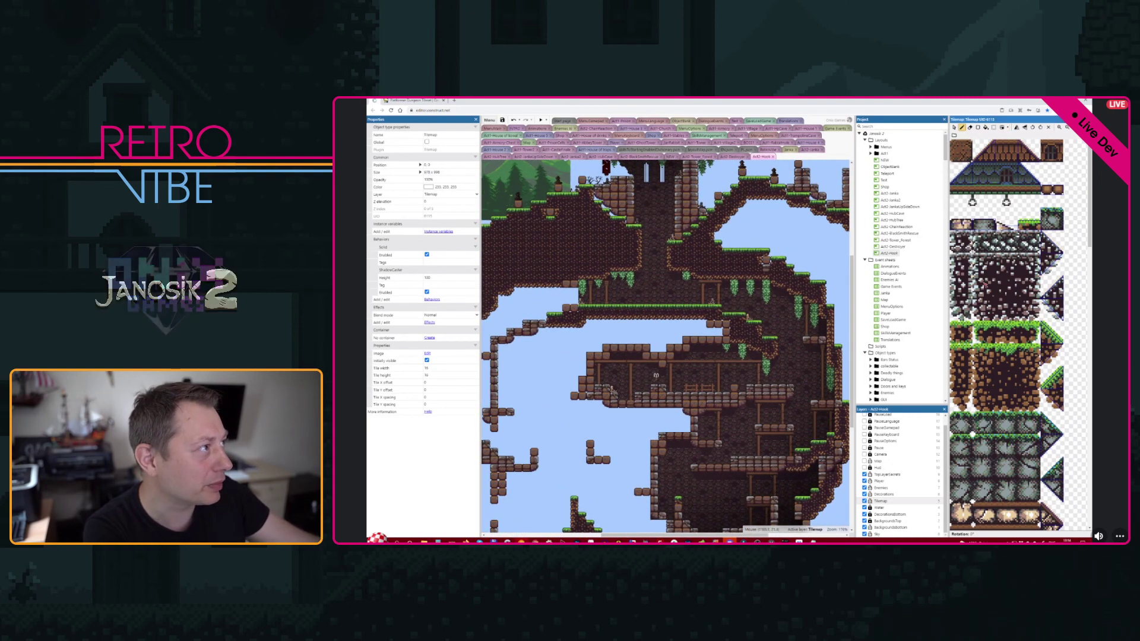
scroll(999, 489, "down", 1)
scroll(973, 490, "down", 5)
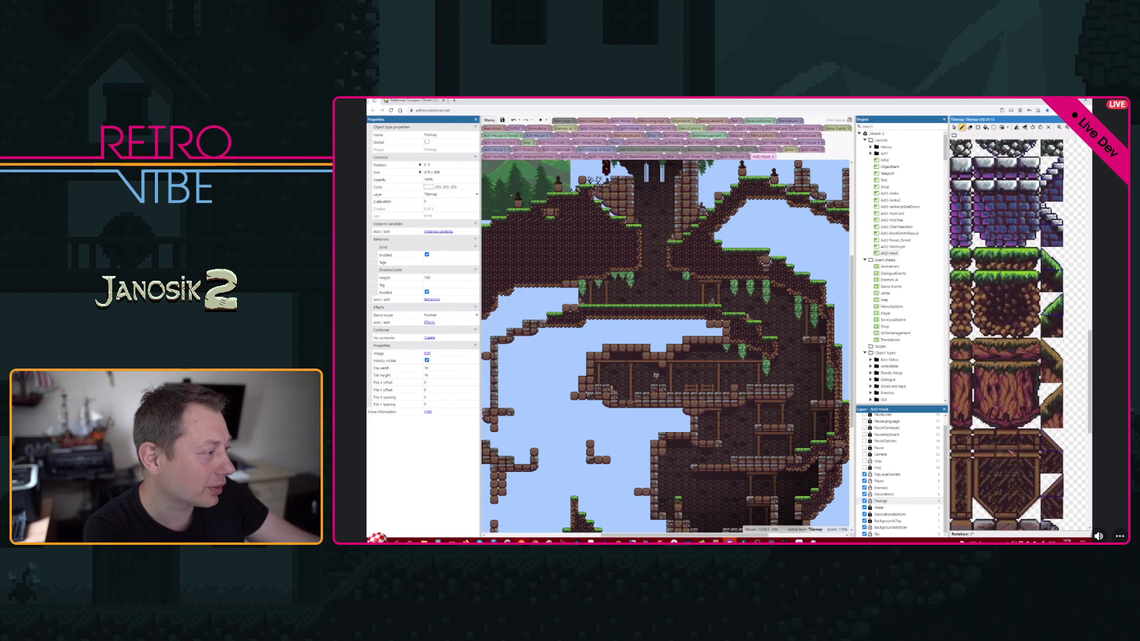
scroll(1008, 444, "down", 3)
left_click(1008, 348)
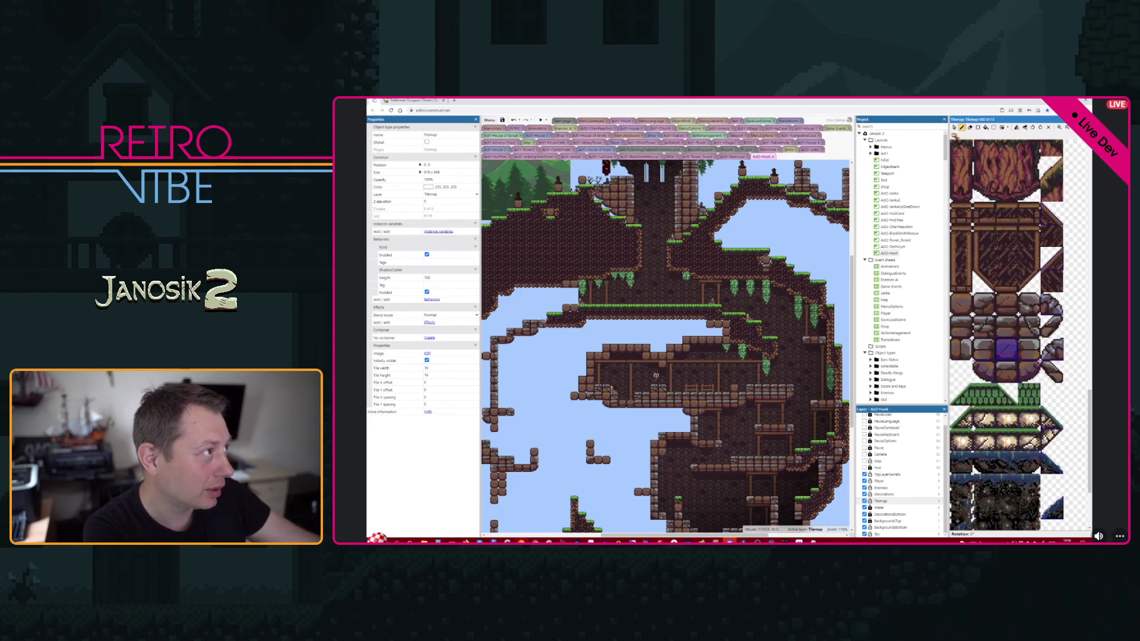
scroll(683, 353, "up", 5, "ctrl")
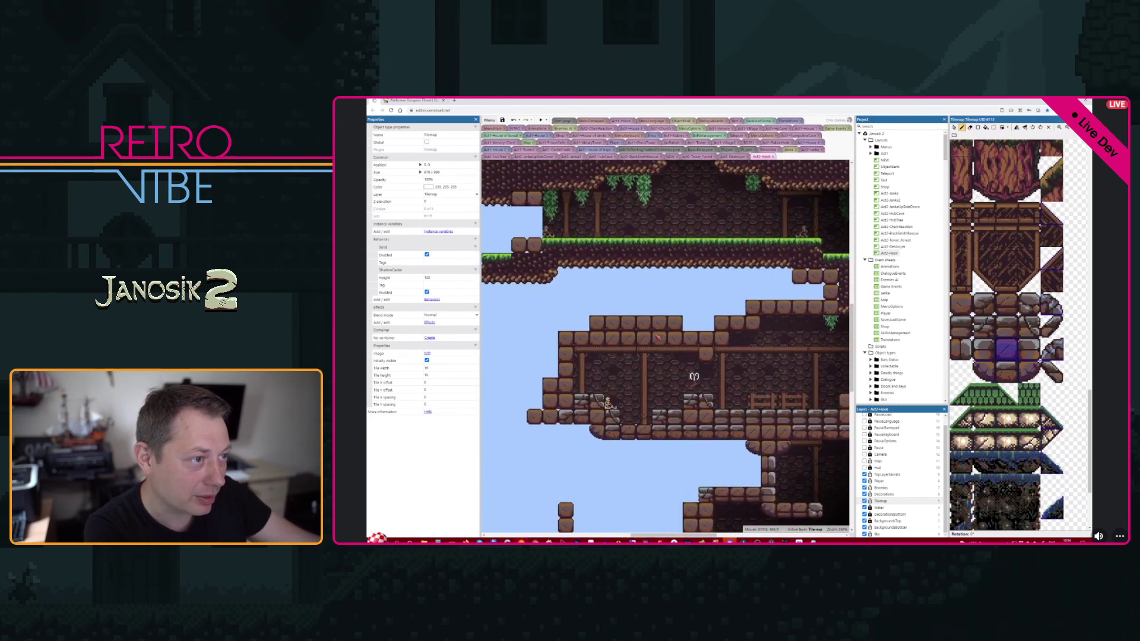
middle_click_drag(668, 363, 598, 372)
mouse_move(603, 365)
left_mouse_down()
mouse_move(666, 360)
mouse_move(656, 357)
left_mouse_up()
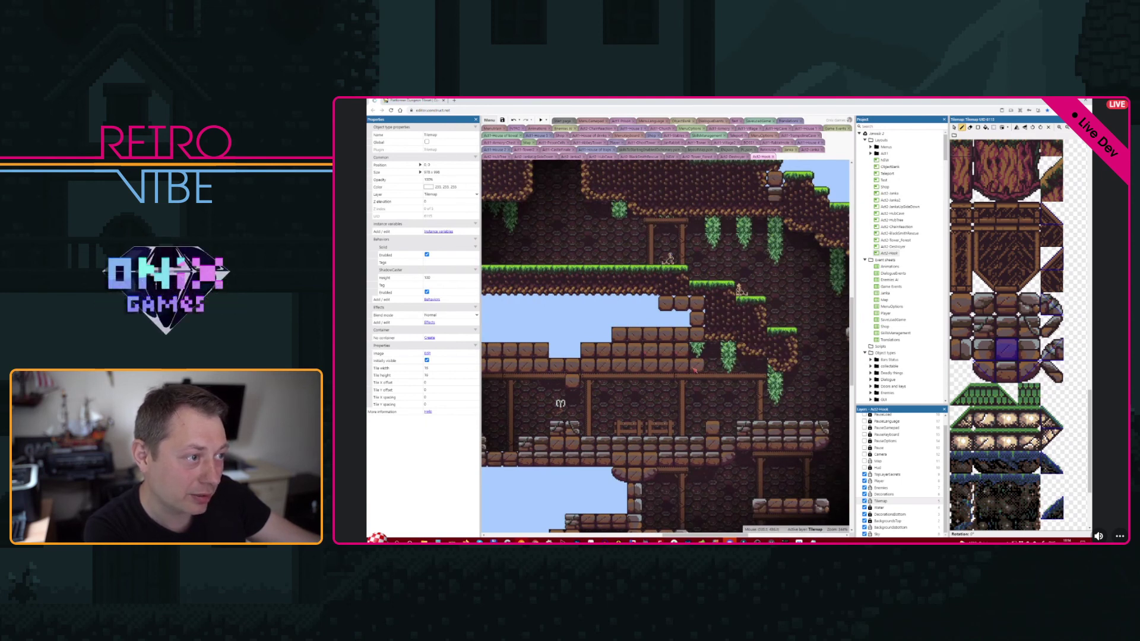
middle_click_drag(652, 343, 741, 351)
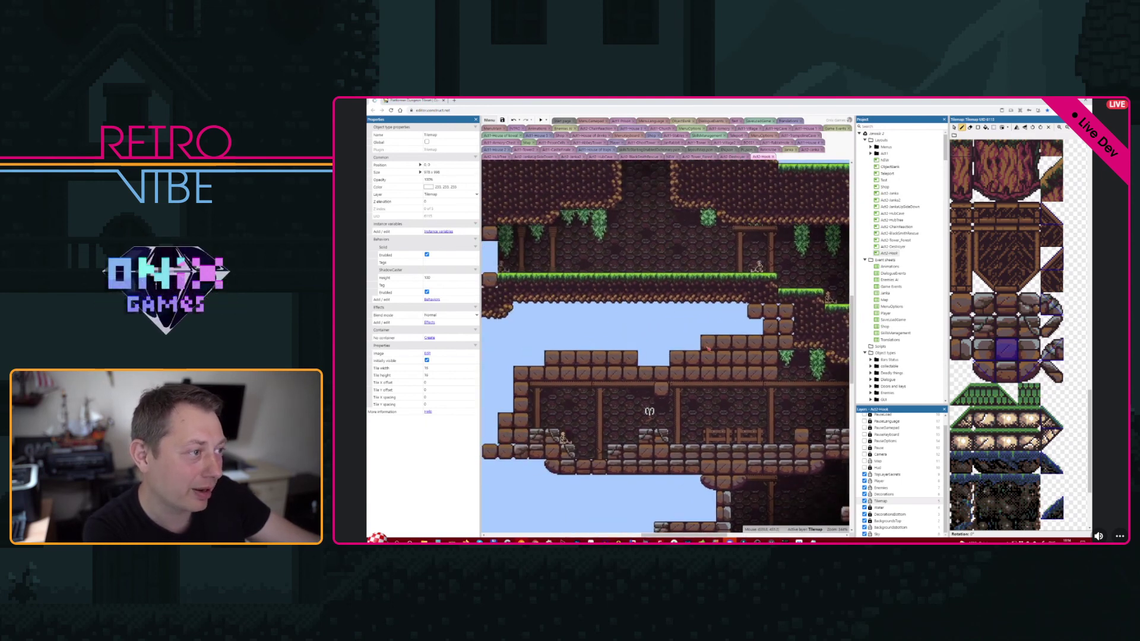
- Stop tile drawing and copy the small wooden platform with a bracket from the ObjectBank layout
middle_click_drag(704, 386, 567, 318)
scroll(634, 385, "down", 3)
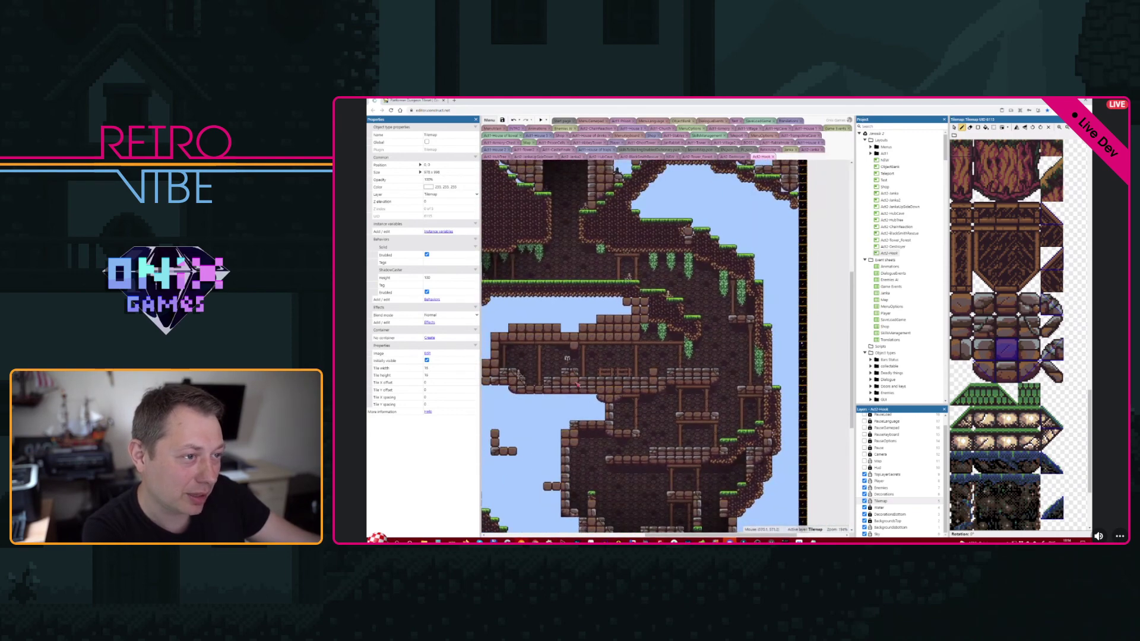
scroll(557, 372, "up", 1)
middle_click_drag(557, 372, 703, 432)
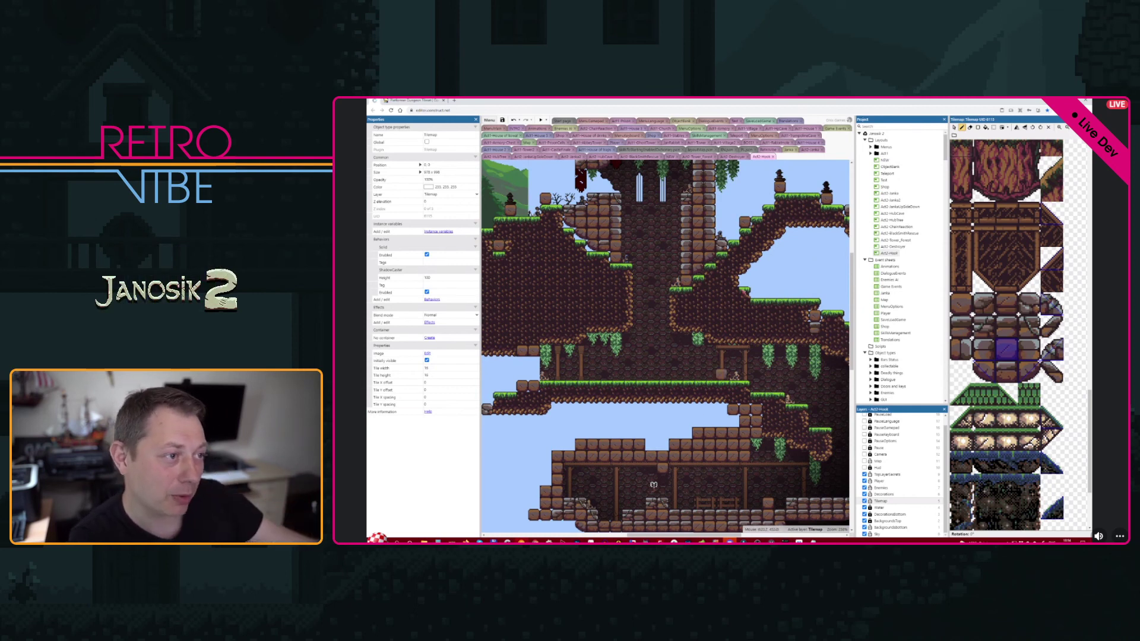
left_click(954, 127)
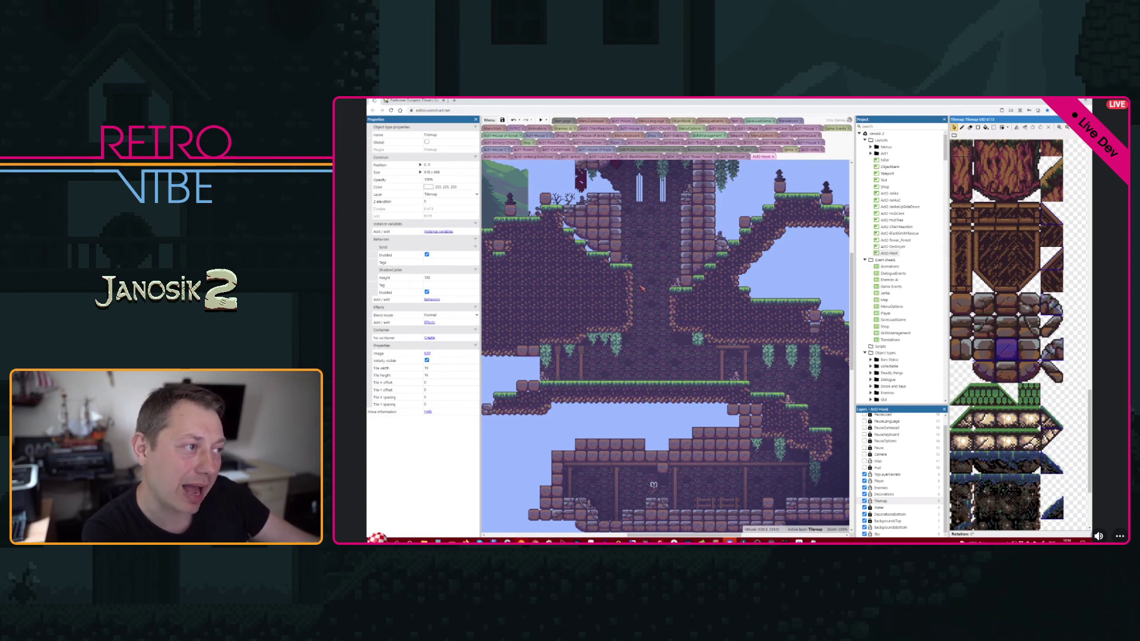
double_click(899, 168)
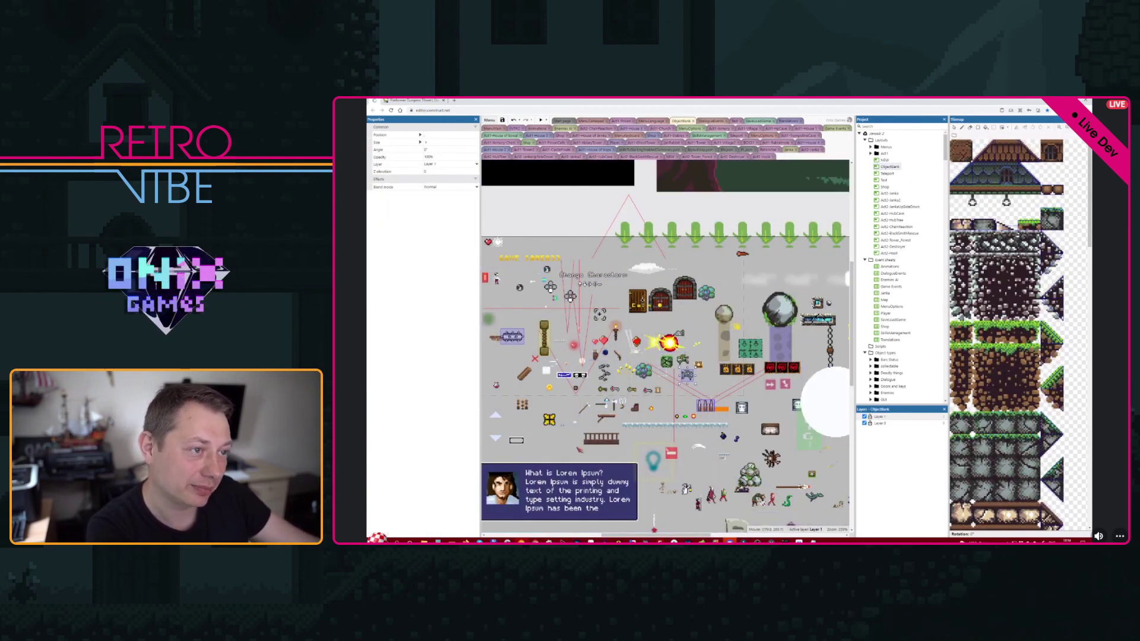
middle_click_drag(580, 443, 566, 392)
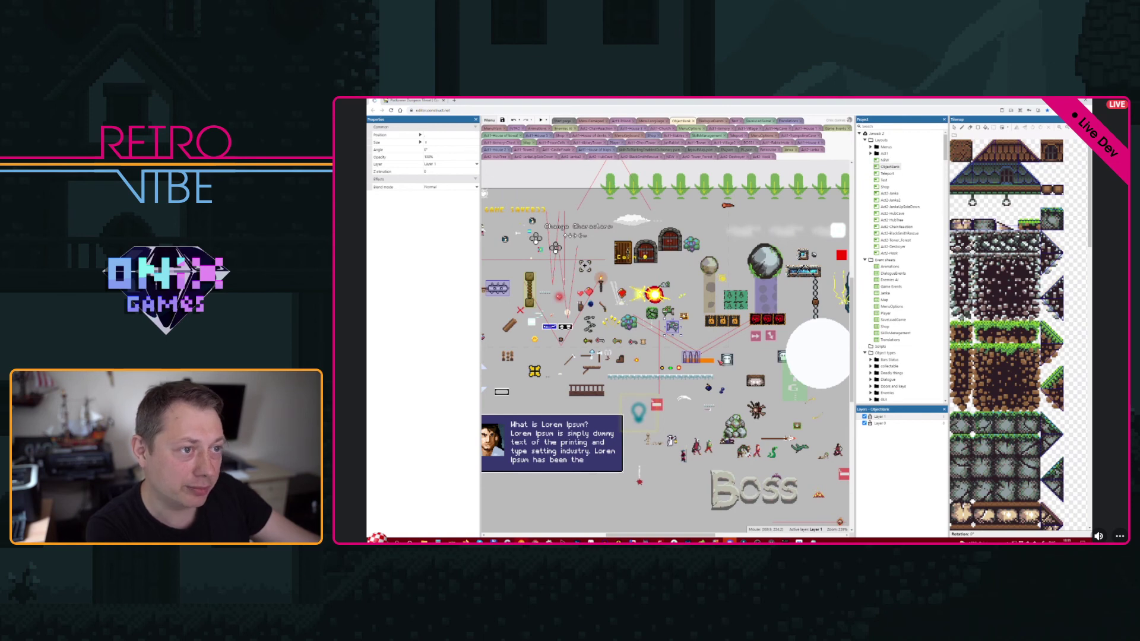
middle_click_drag(726, 351, 787, 336)
middle_click_drag(667, 349, 614, 363)
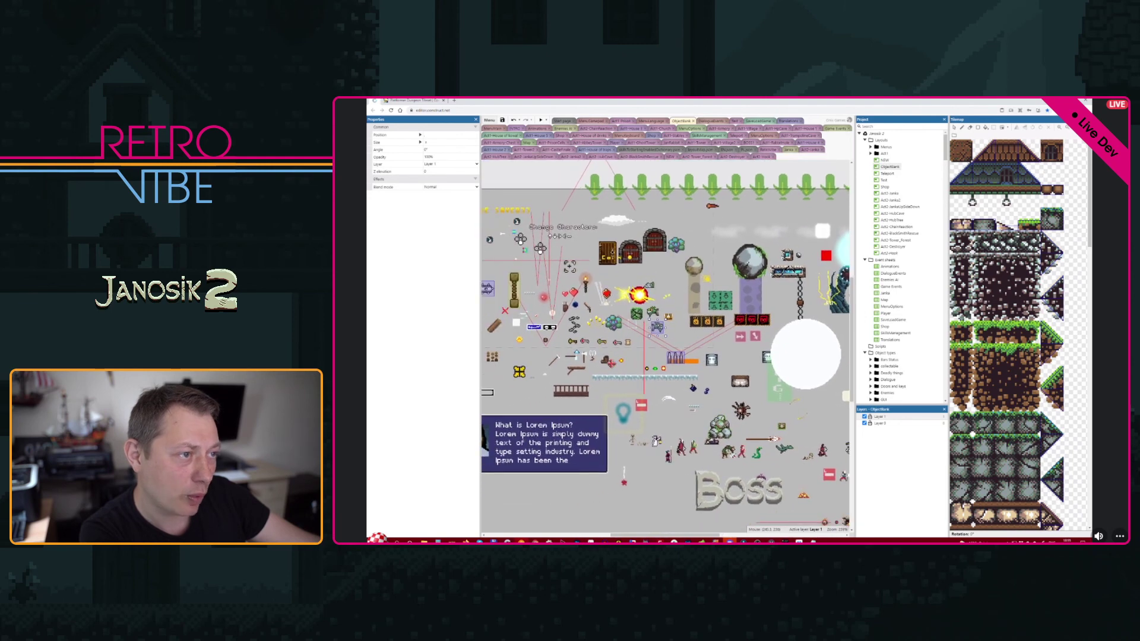
middle_click_drag(612, 253, 612, 254)
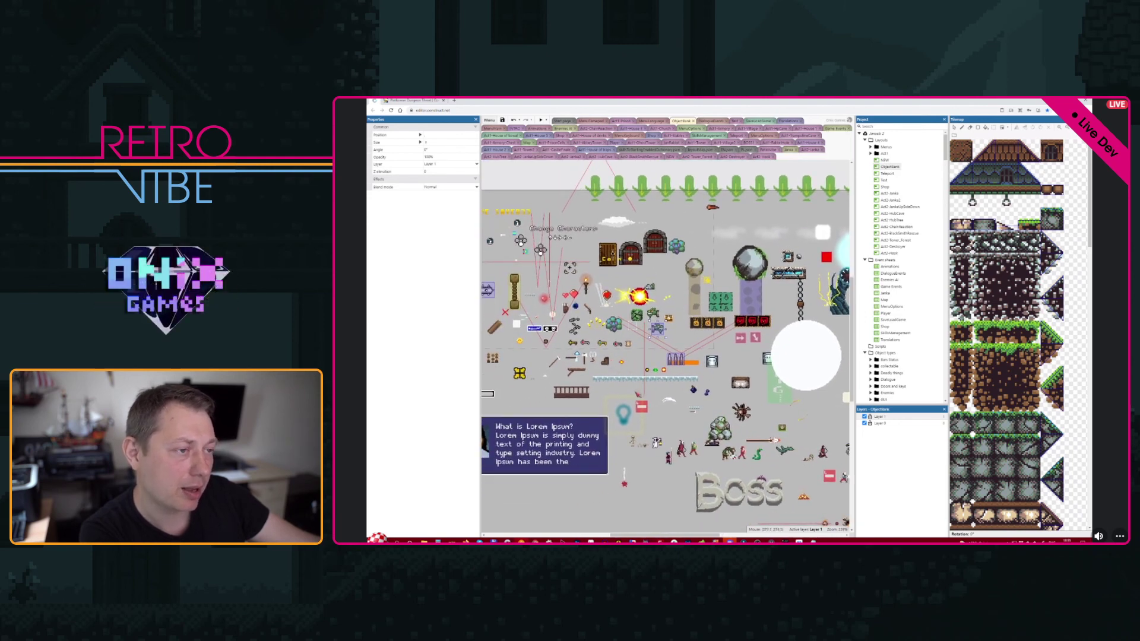
left_click(577, 372)
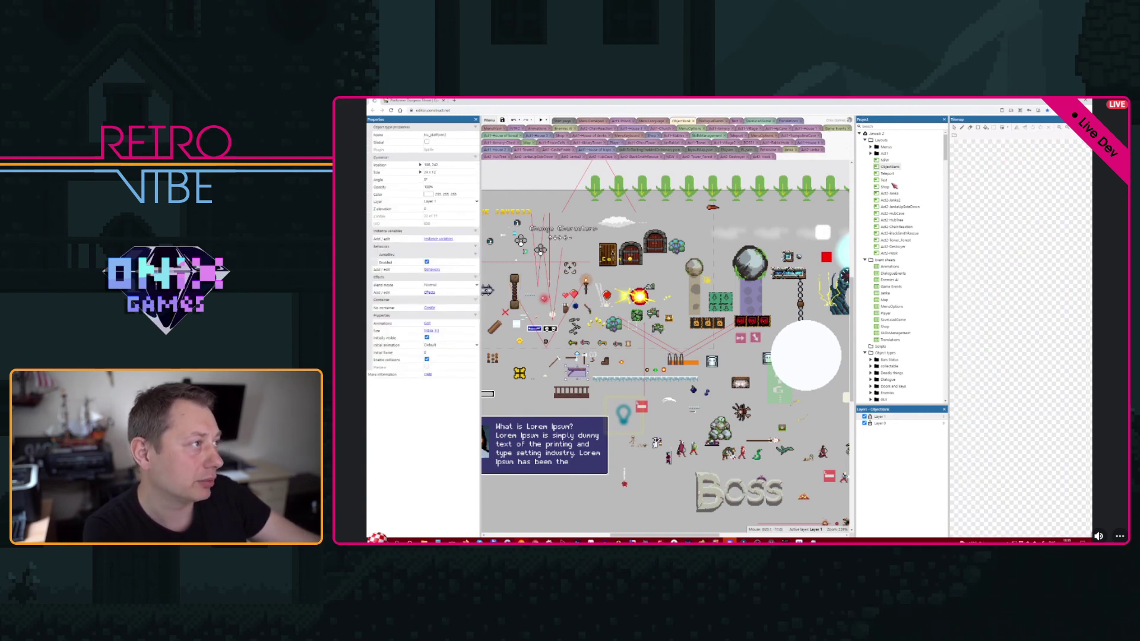
- Return to the Act2-Hook layout and paste the wooden platform against the left wall of the tower shaft, just above the cavern
double_click(886, 254)
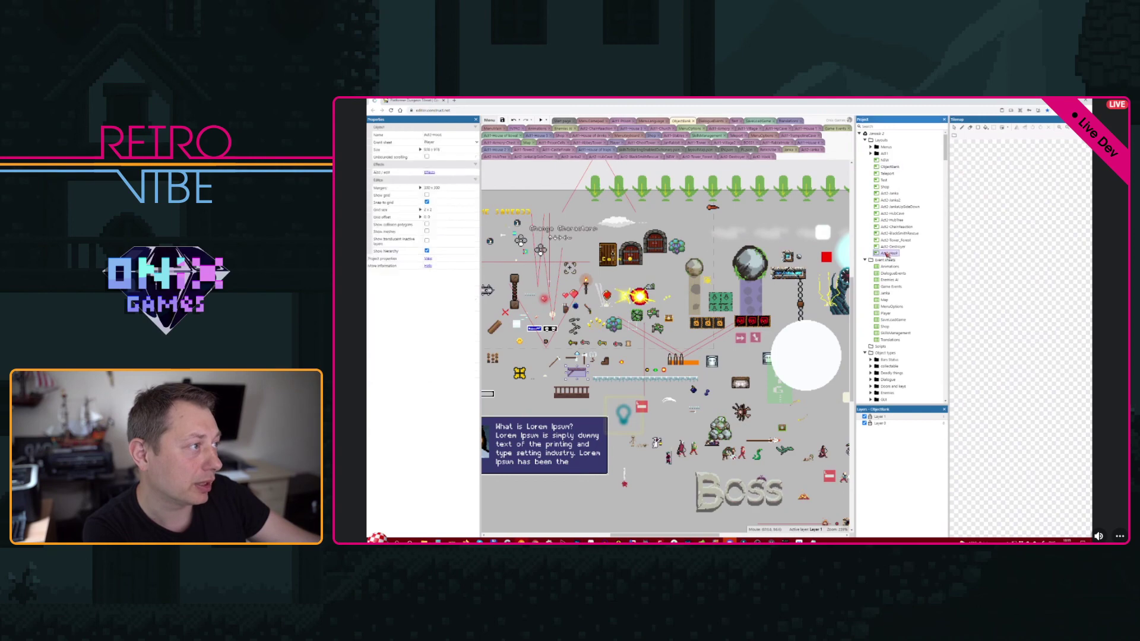
scroll(643, 323, "up", 5, "ctrl")
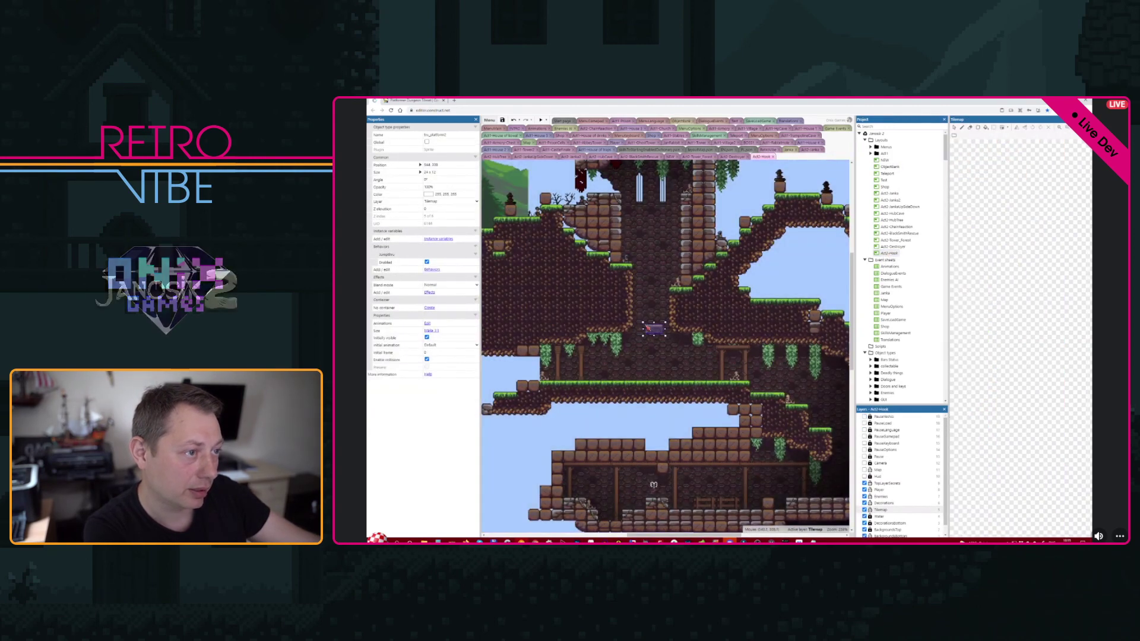
left_click(629, 319)
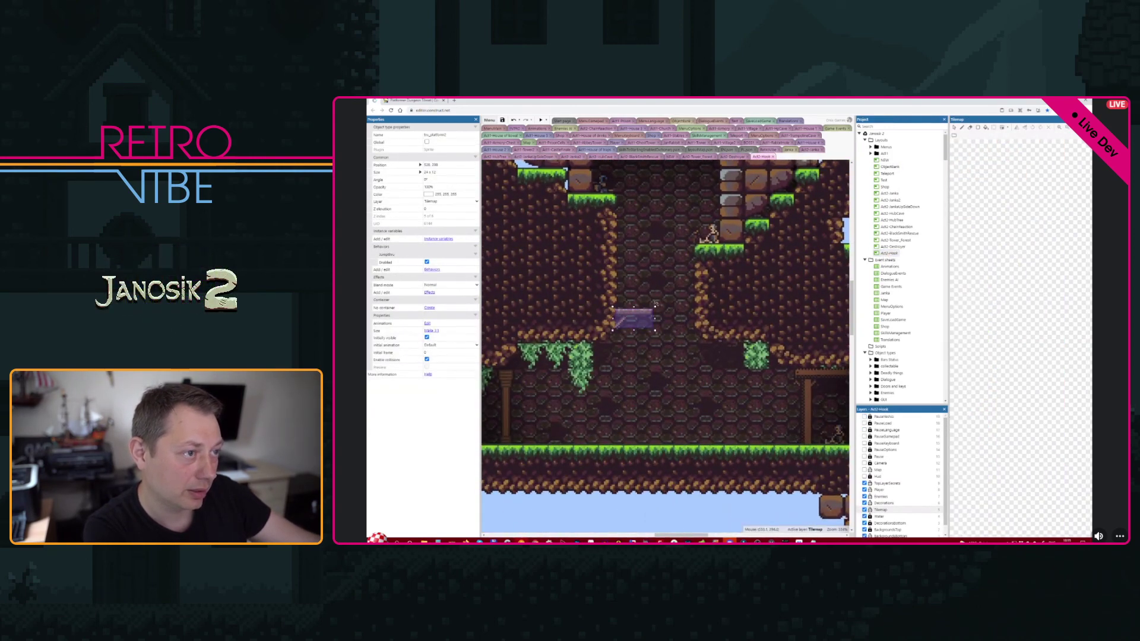
middle_click_drag(656, 304, 634, 373)
- Duplicate the wooden platform higher in the shaft and mirror the copy by setting its size to -24 x 12
left_click_drag(634, 383, 694, 321)
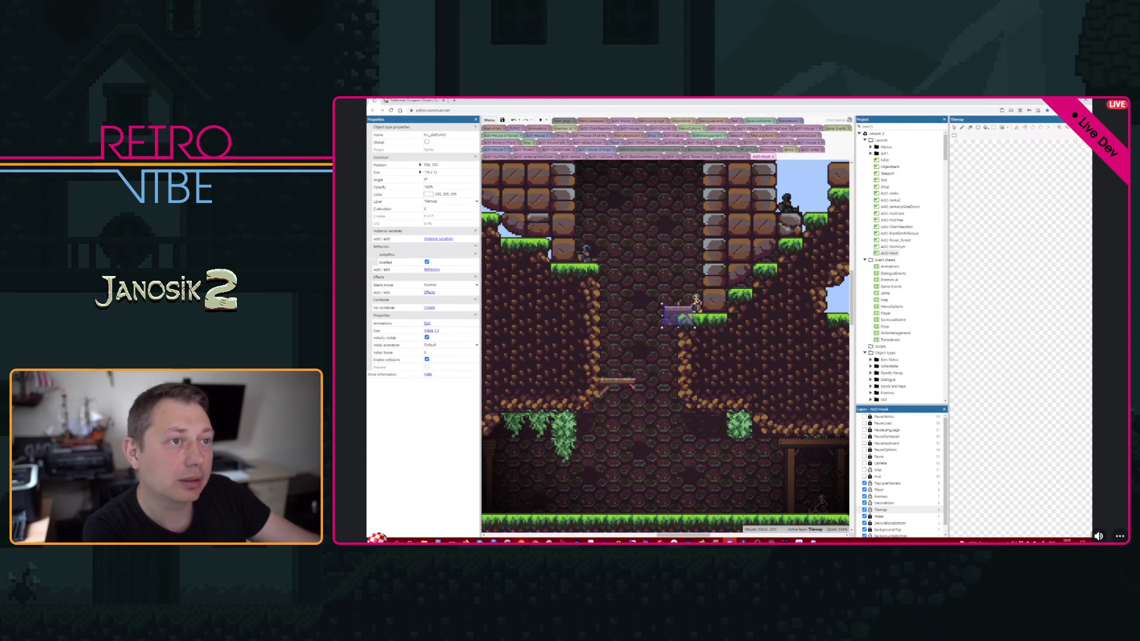
left_click(604, 396)
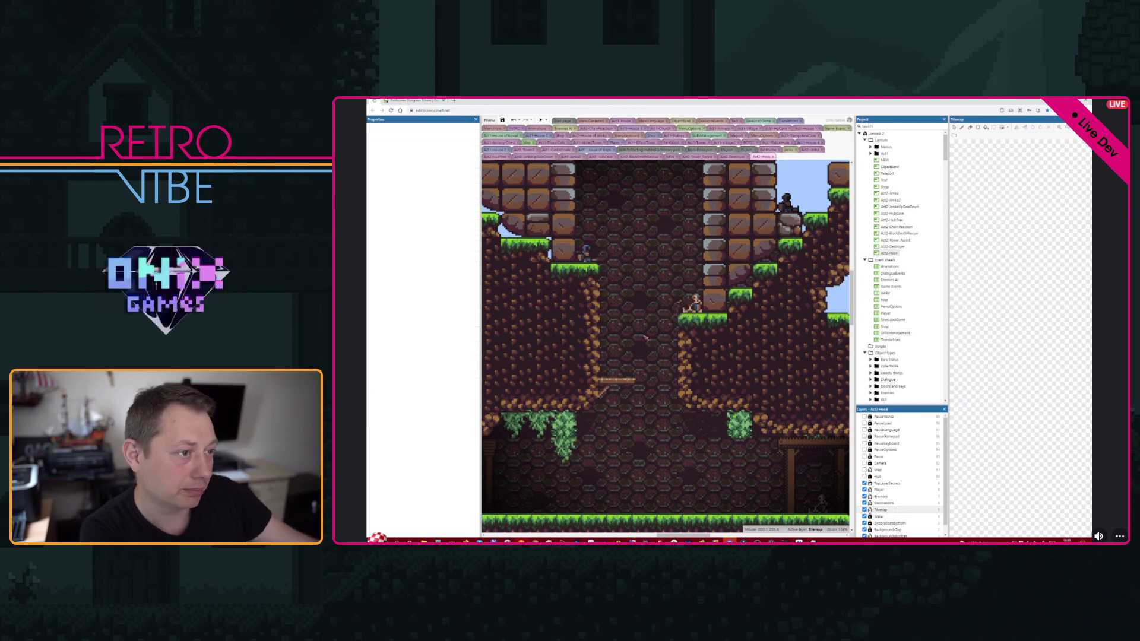
left_click(615, 384)
left_click_drag(615, 385, 650, 292)
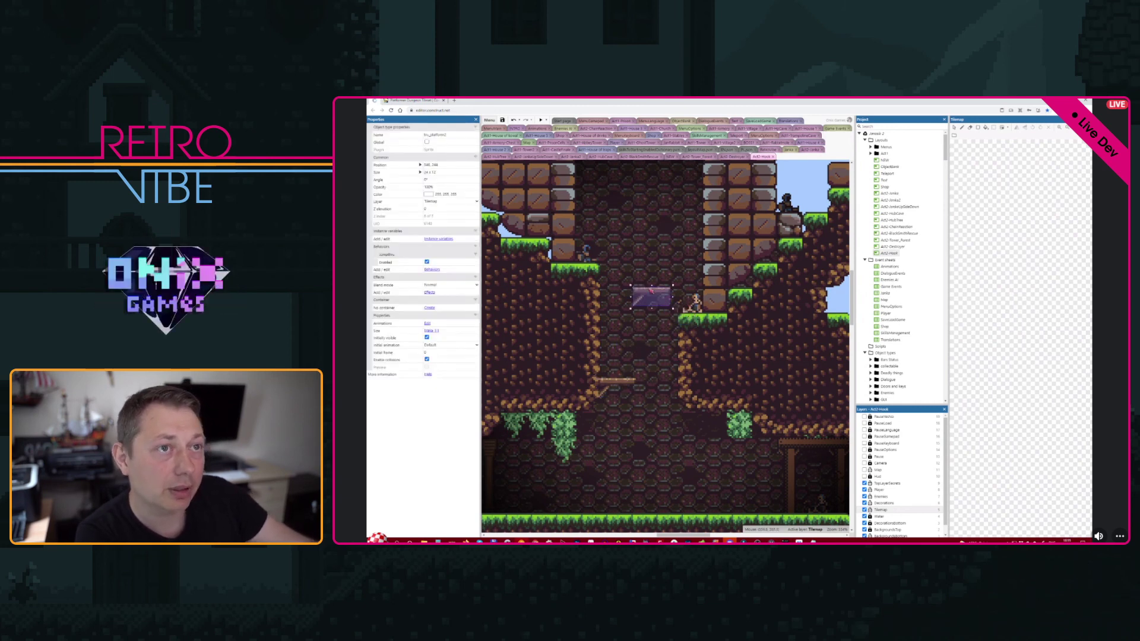
left_click(428, 172)
type("-24 x 12")
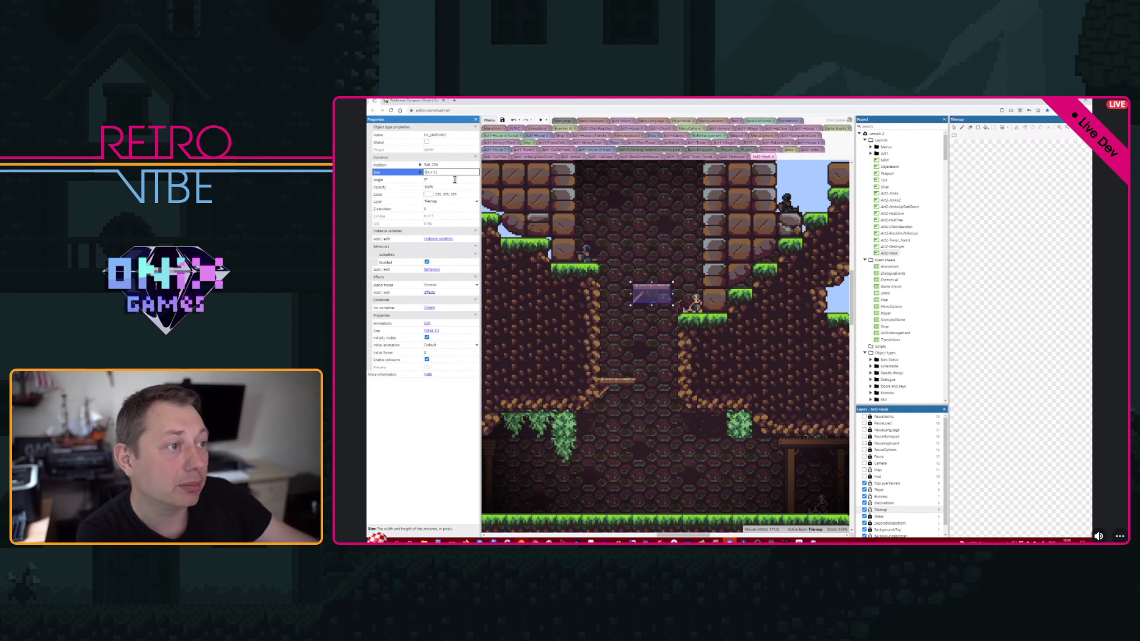
key("Tab")
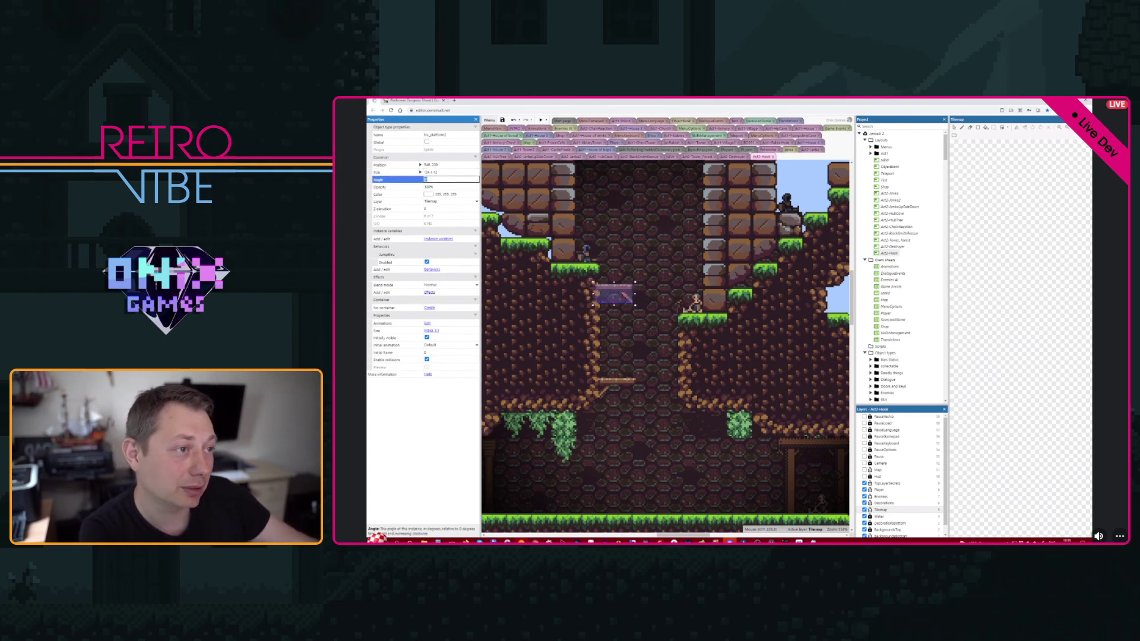
- Place a copy of the mirrored platform in the middle of the shaft above the right ledge, with its initial animation set to Middle
left_click_drag(626, 295, 652, 244)
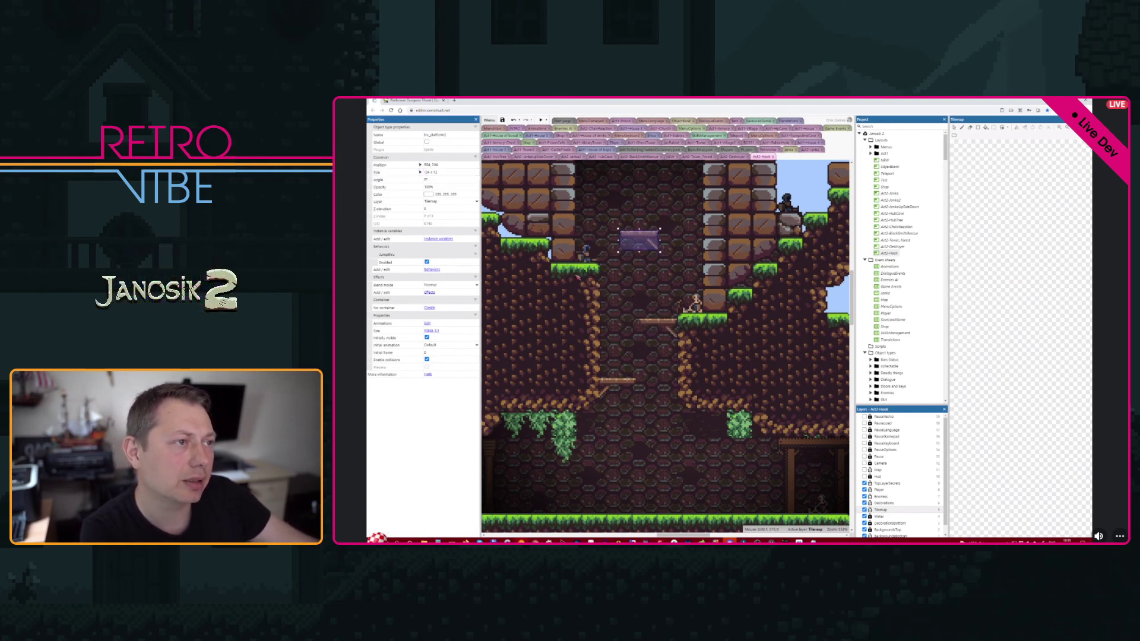
left_click(477, 346)
left_click(433, 362)
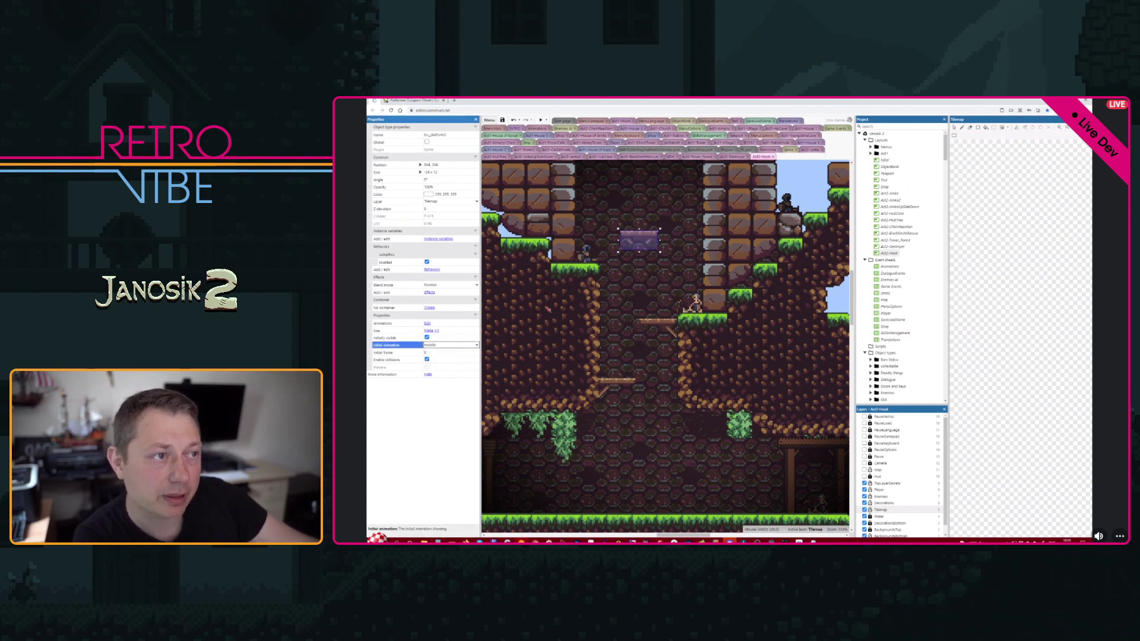
- Duplicate the middle platform further up the tower shaft, just below the narrow windows
middle_click_drag(649, 259, 629, 313)
left_click_drag(620, 294, 645, 215)
middle_click_drag(645, 218, 657, 398)
scroll(656, 401, "down", 3, "ctrl")
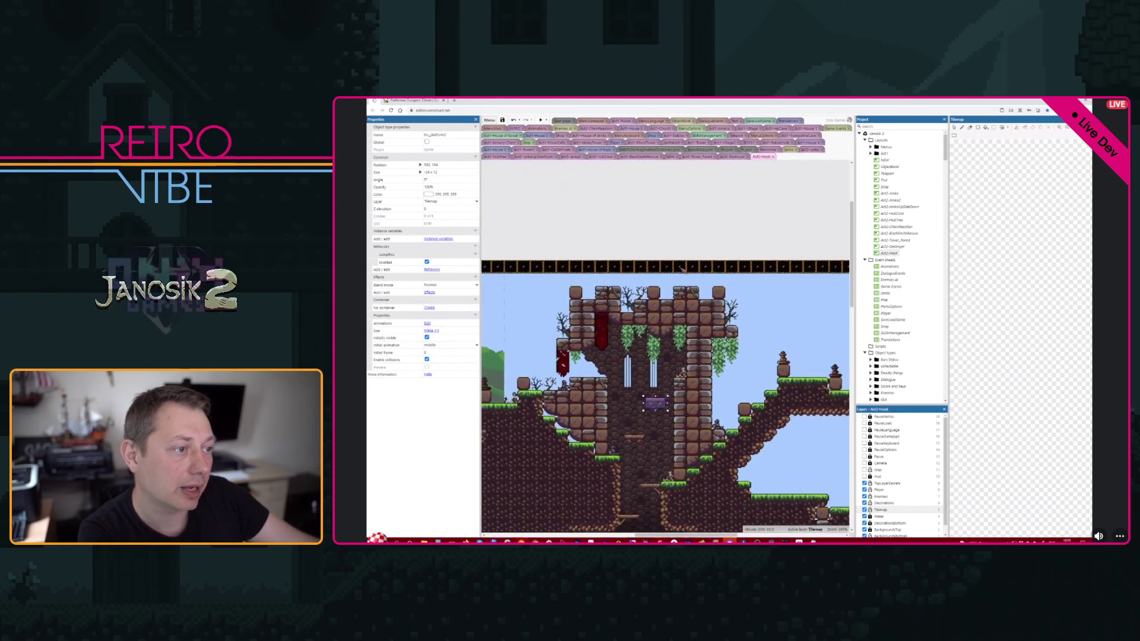
- Place a copy of the left-wall wooden platform lower down, in the cavern beneath the tower shaft, above its grassy floor
left_click(705, 394)
scroll(704, 393, "down", 3)
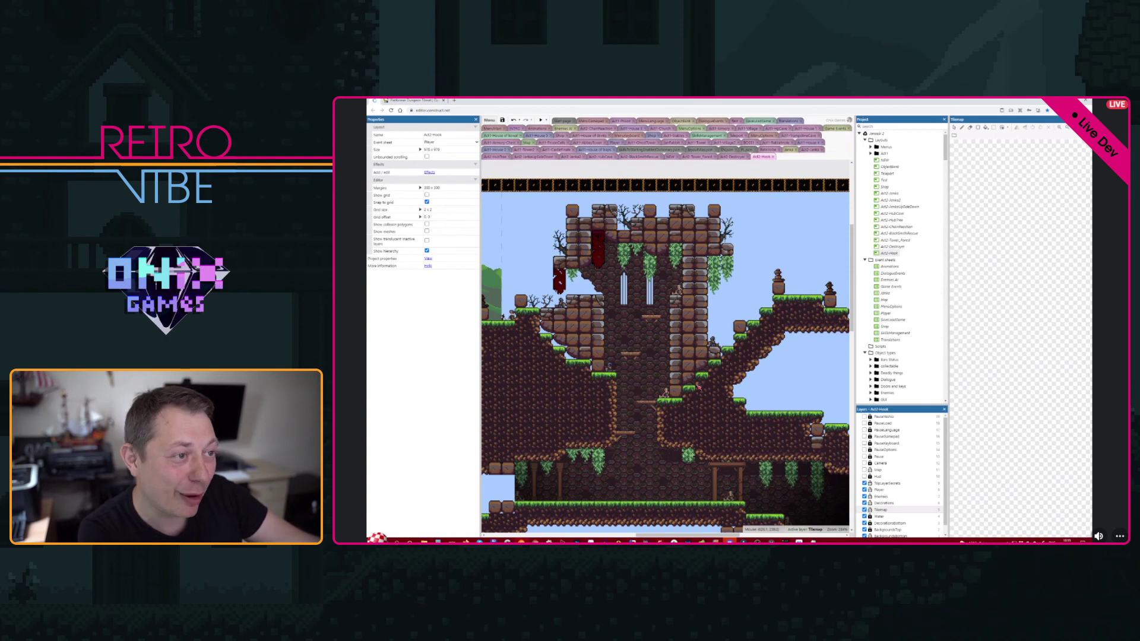
middle_click_drag(661, 432, 663, 333)
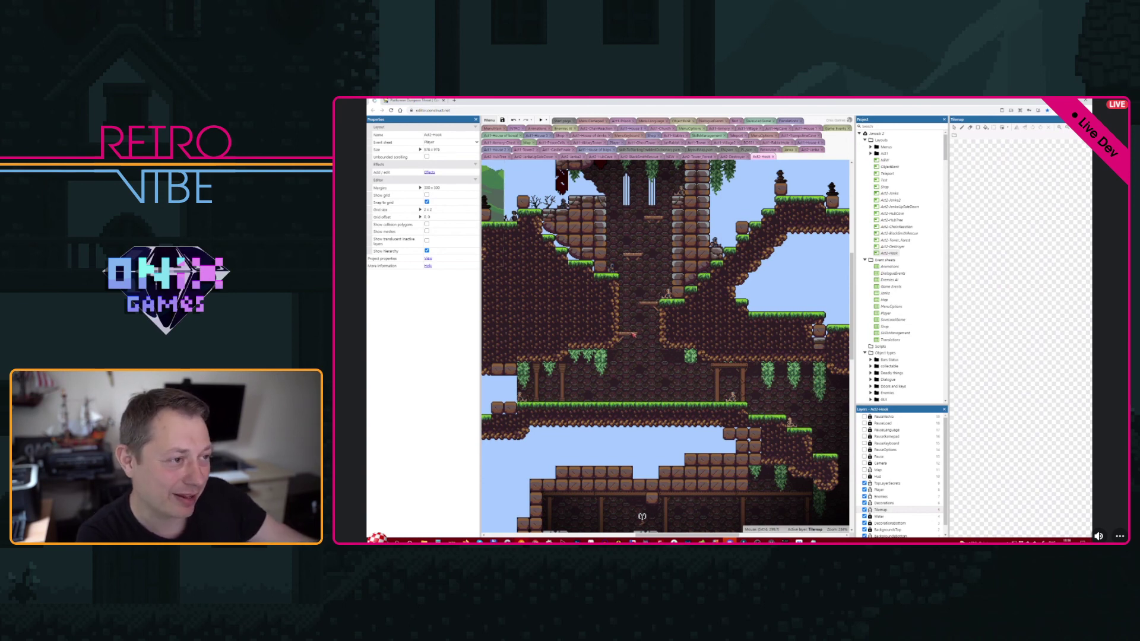
left_click(633, 335)
left_click_drag(636, 342, 666, 387)
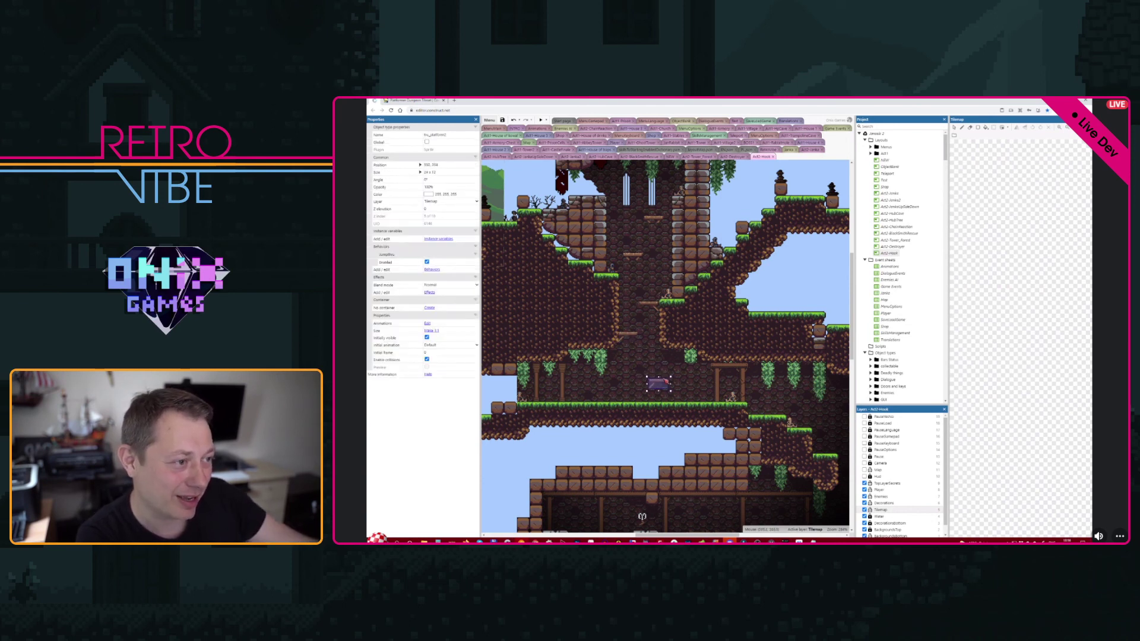
left_click(666, 382)
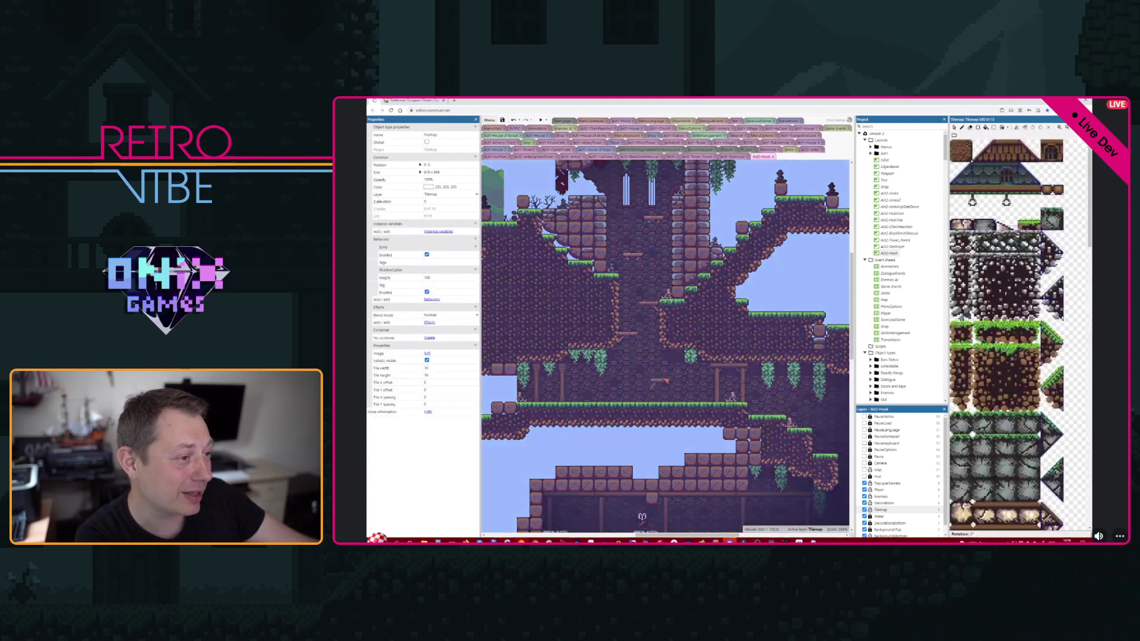
key("ctrl+z")
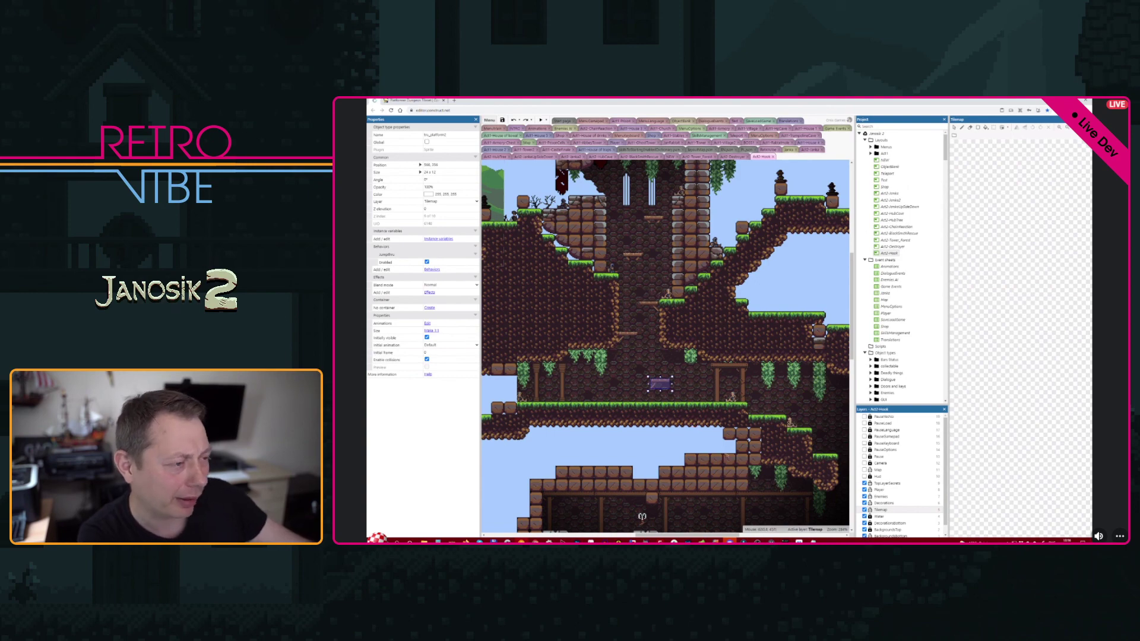
- Examine the spacing of the wooden platforms in the tower shaft and the cavern rooms below
scroll(610, 428, "down", 8, "ctrl")
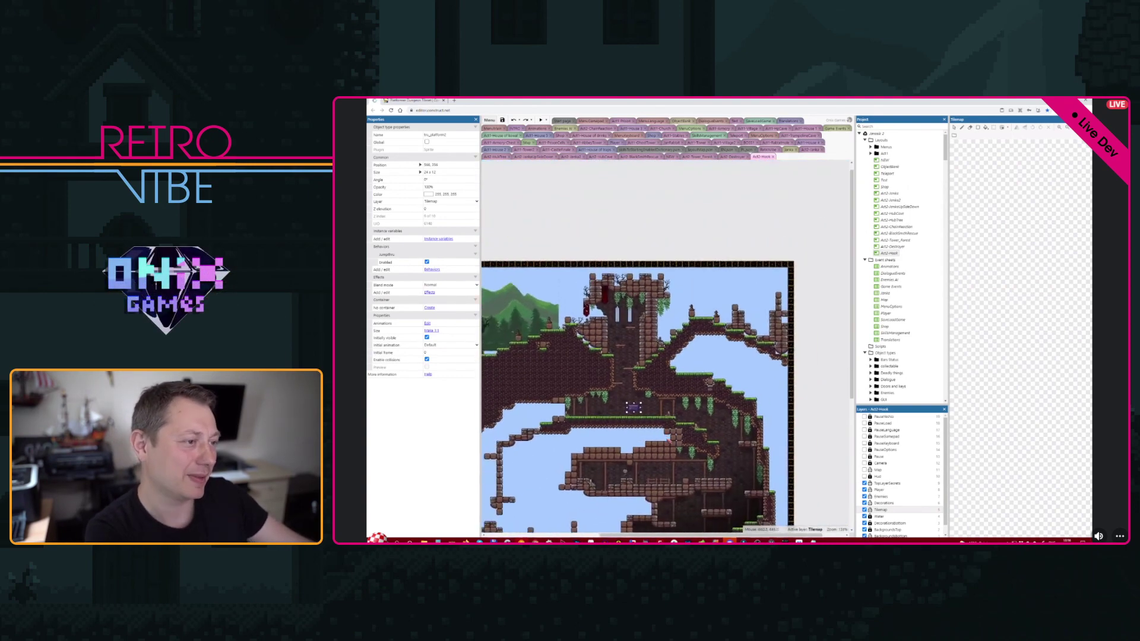
scroll(667, 440, "up", 3, "ctrl")
left_click(708, 230)
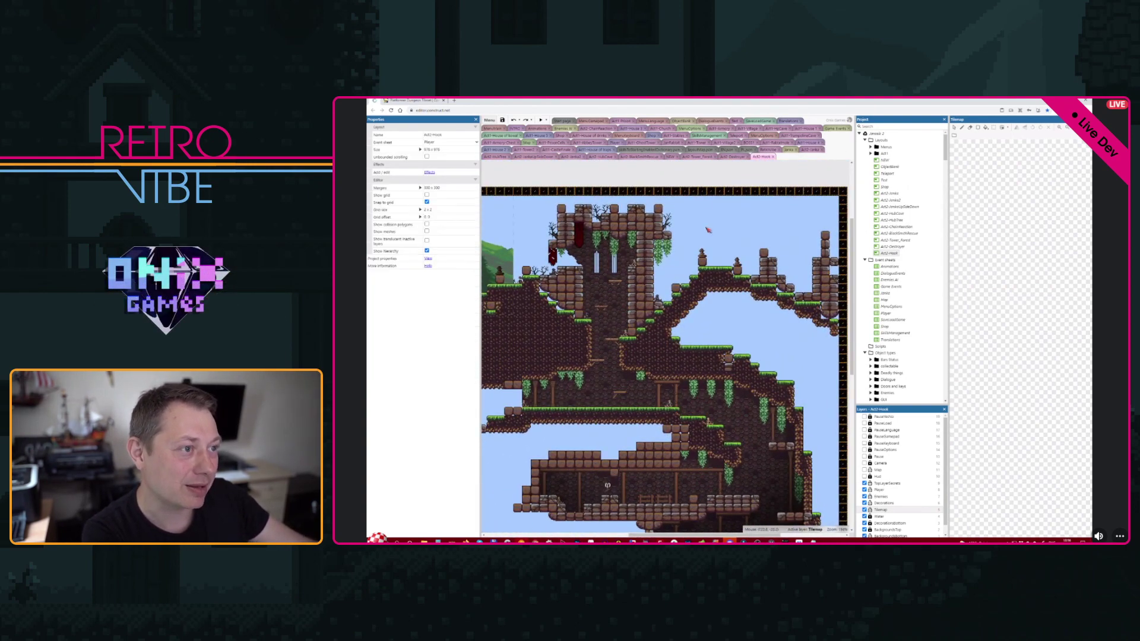
left_click(601, 307)
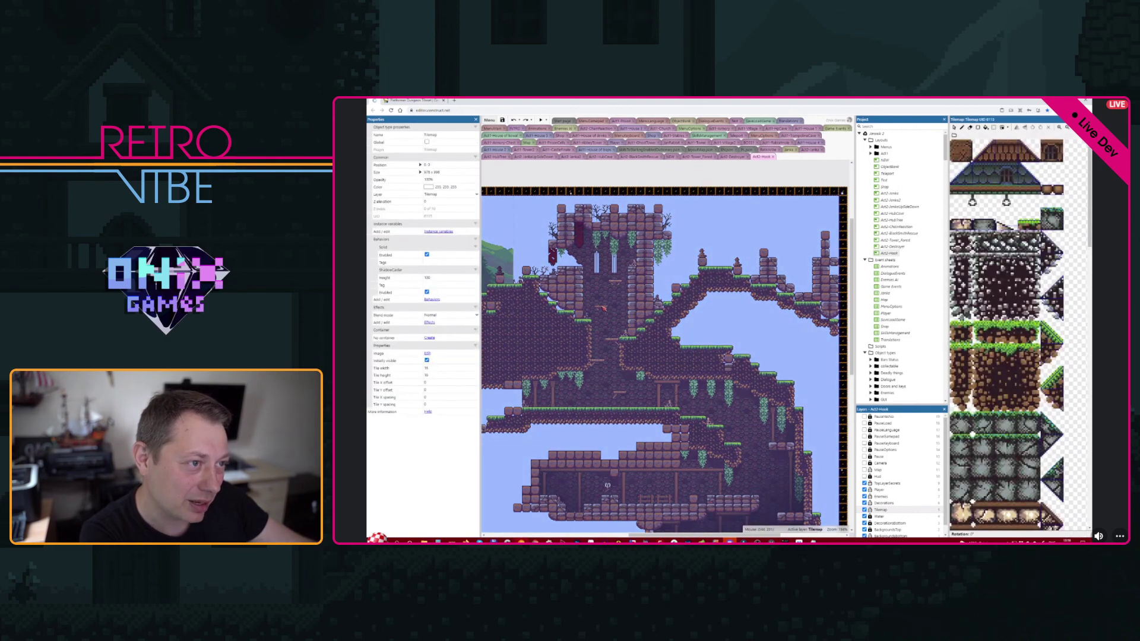
left_click(601, 307)
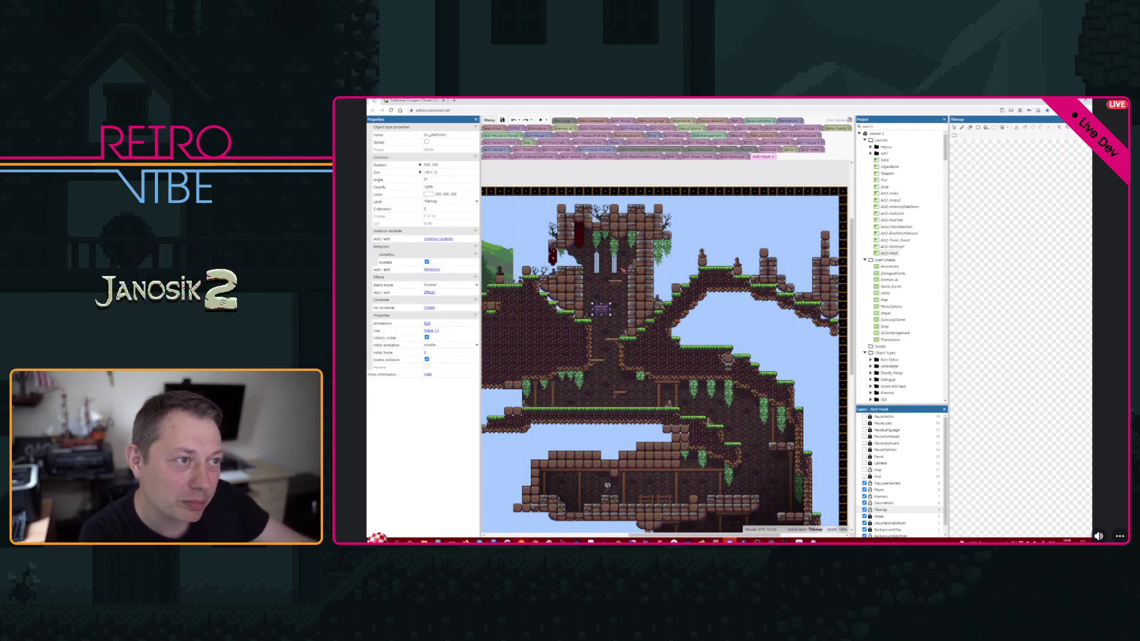
middle_click_drag(560, 331, 621, 346)
scroll(621, 346, "down", 3)
scroll(567, 333, "up", 4)
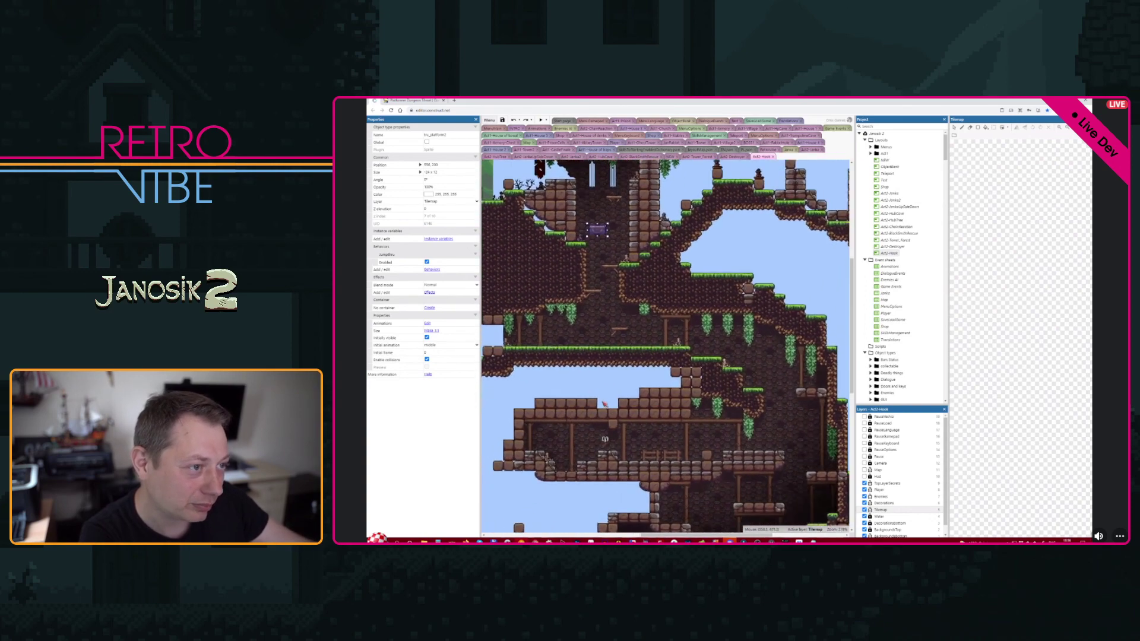
left_click(567, 334)
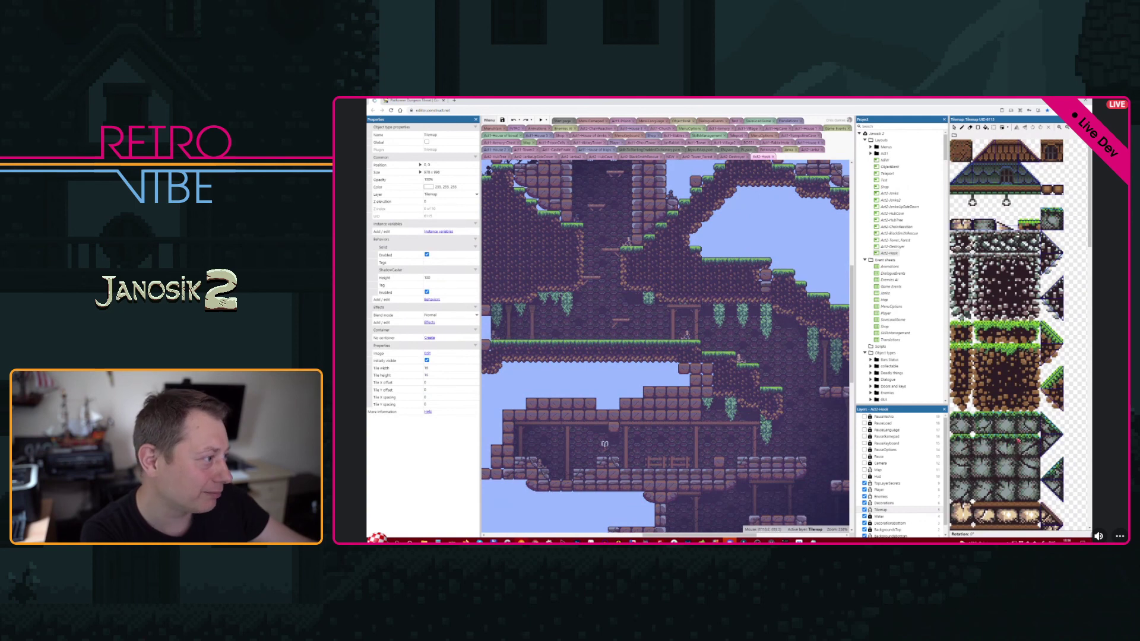
- Lock the Tilemap and DecorationsBottom layers and unlock the BackgroundTop layer for editing
left_click(878, 510)
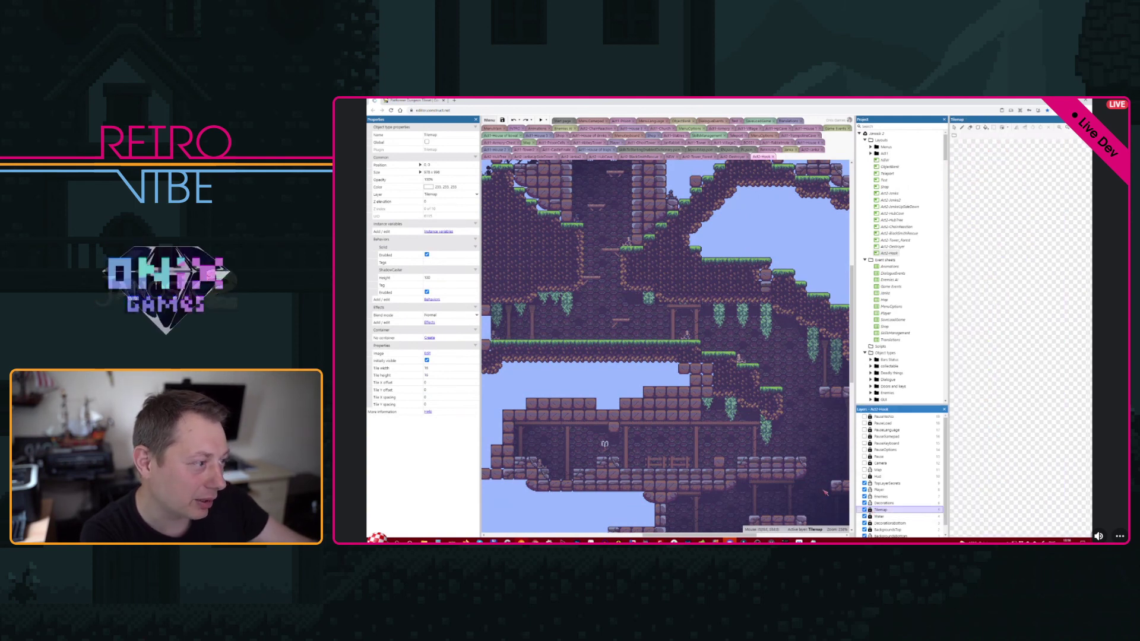
scroll(873, 510, "down", 1)
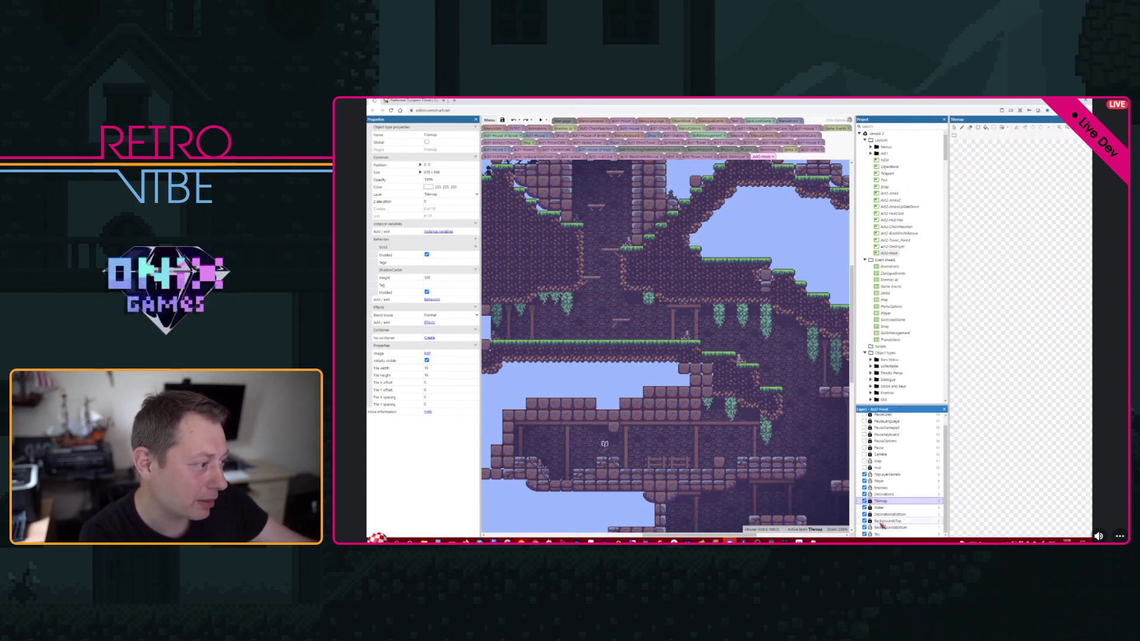
left_click(872, 515)
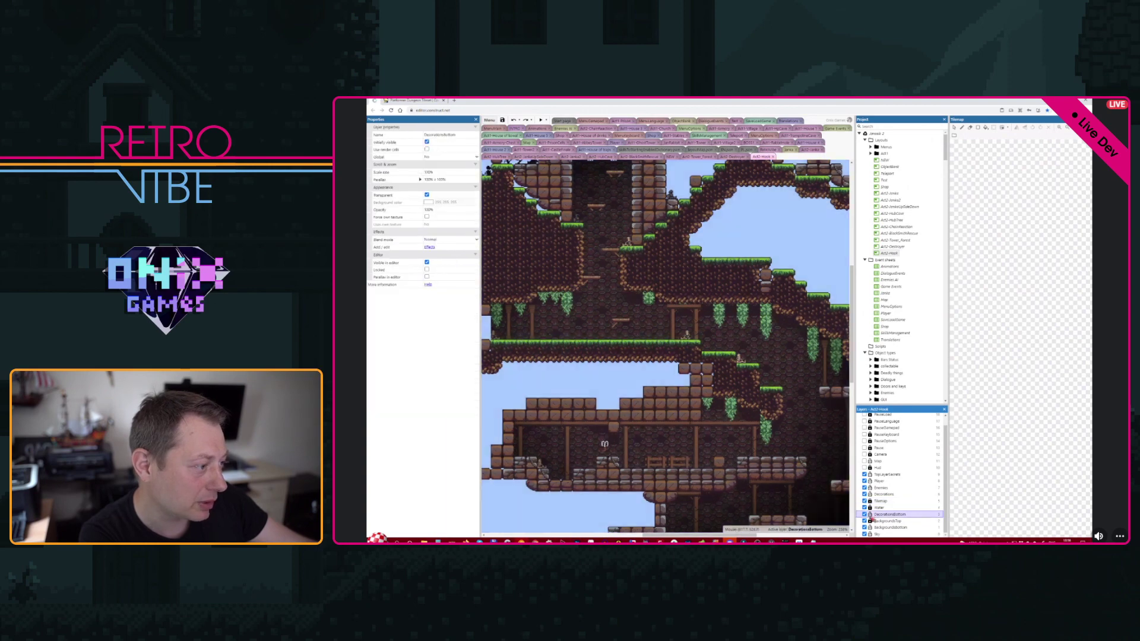
left_click(870, 515)
left_click(871, 521)
- Pick the upper dark rubble strip from the BackgroundTop tilemap's tileset and try it beside the dead tree left of the tower
scroll(1058, 371, "down", 10)
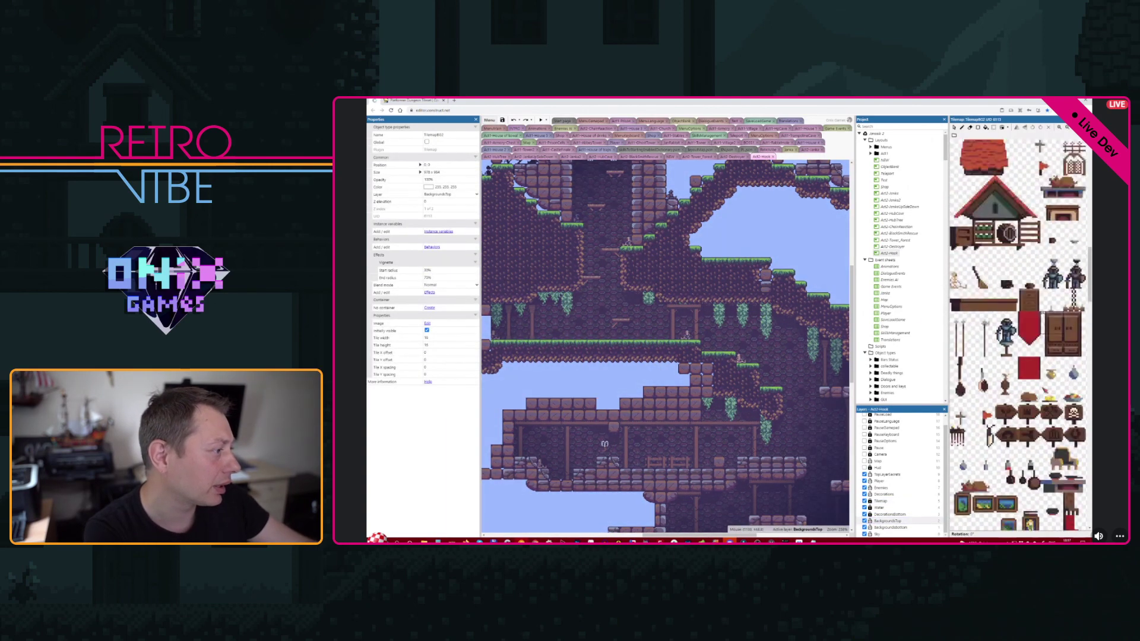
scroll(1052, 410, "down", 10)
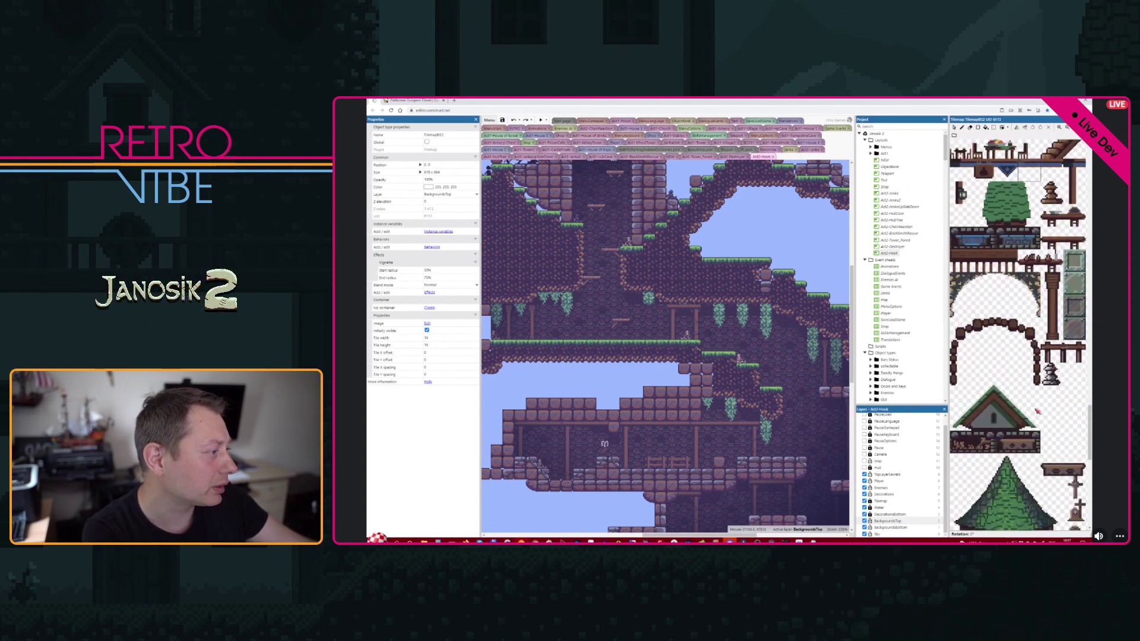
scroll(1051, 409, "down", 10)
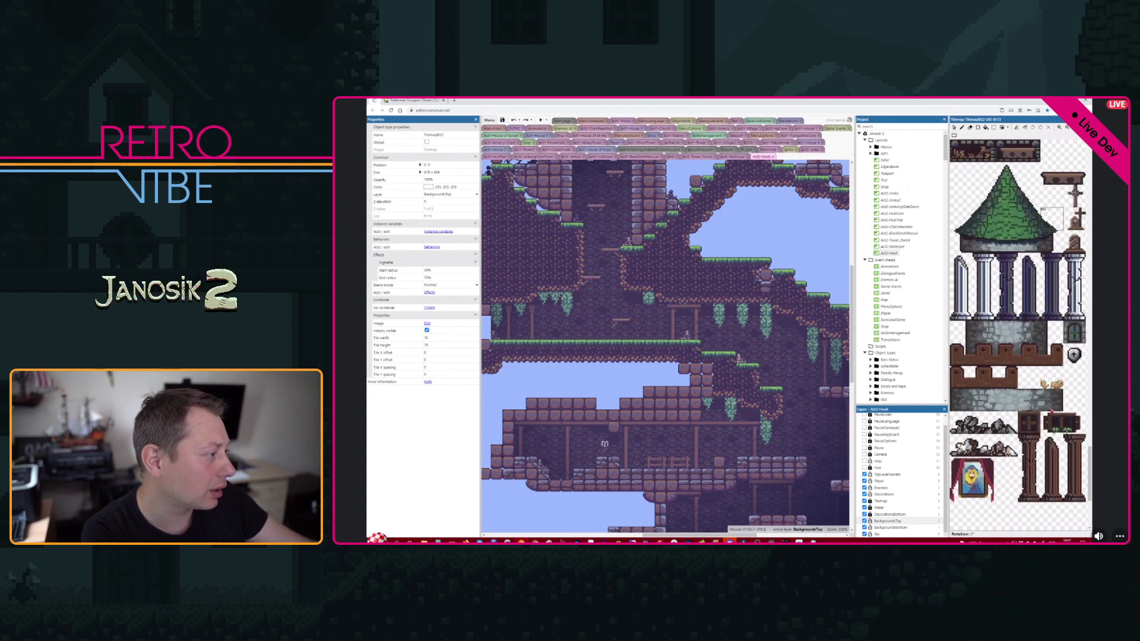
left_click_drag(959, 338, 1013, 341)
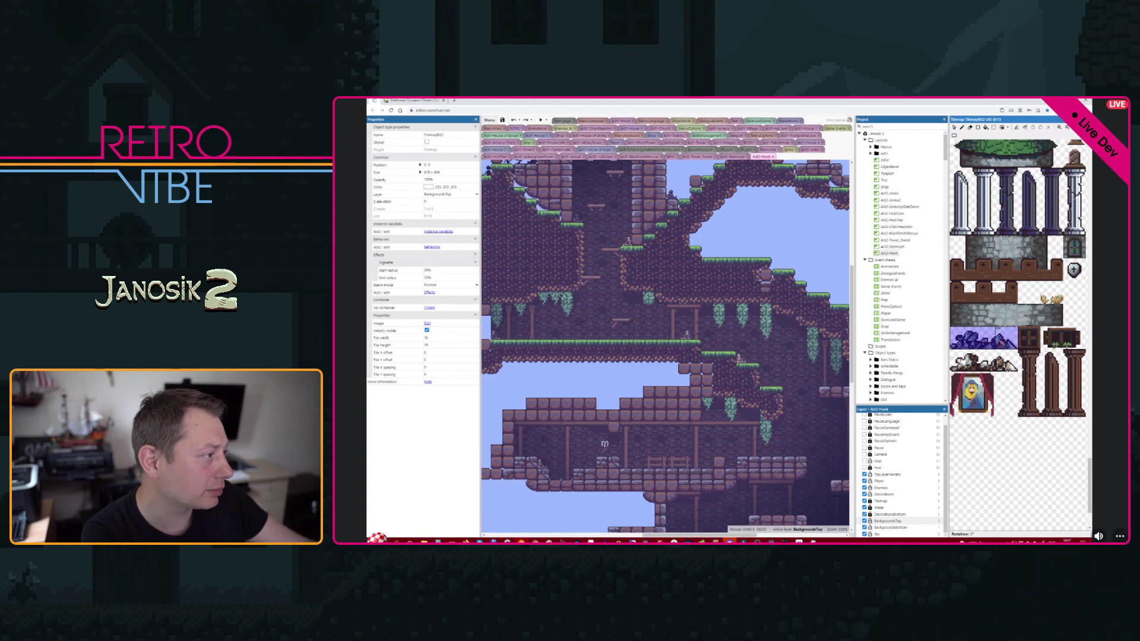
middle_click_drag(690, 275, 739, 498)
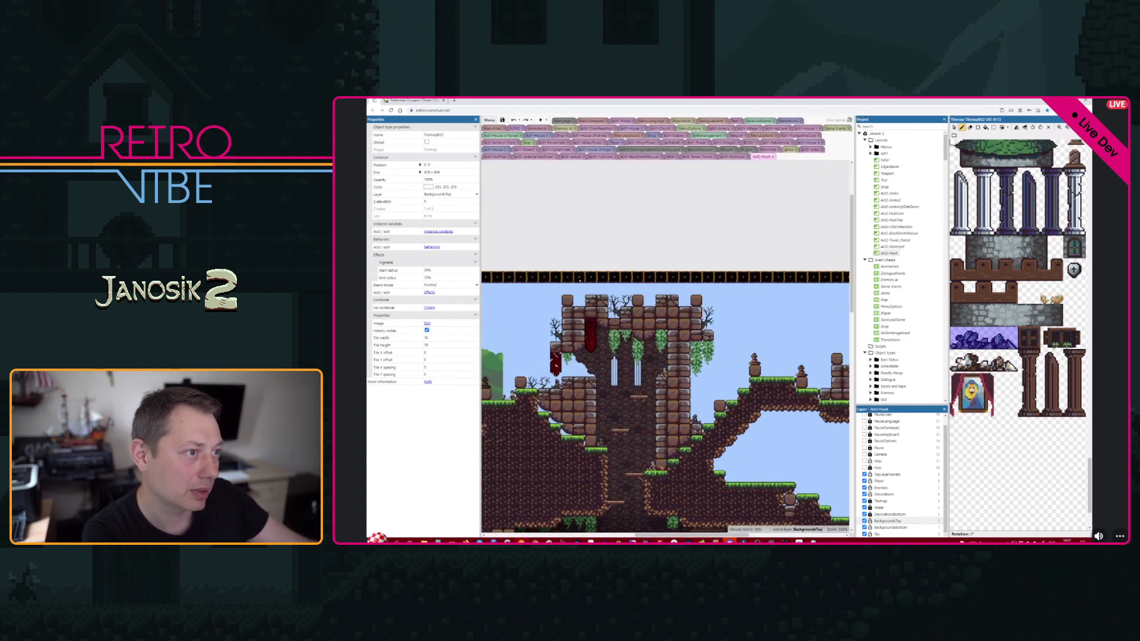
middle_click_drag(538, 384, 688, 329)
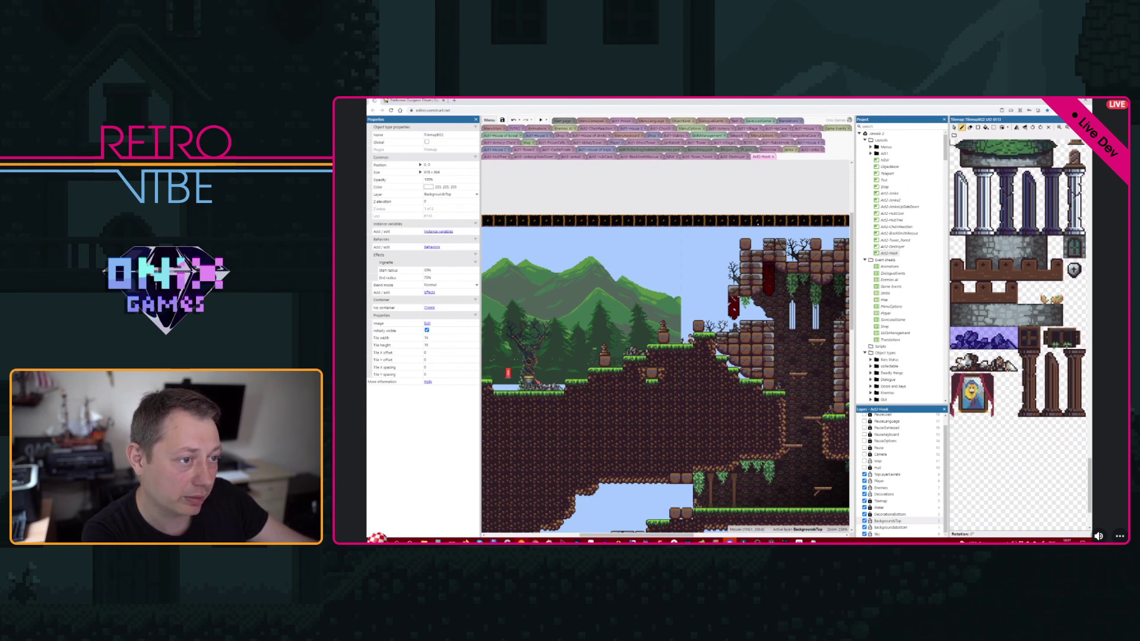
middle_click_drag(536, 393, 616, 384)
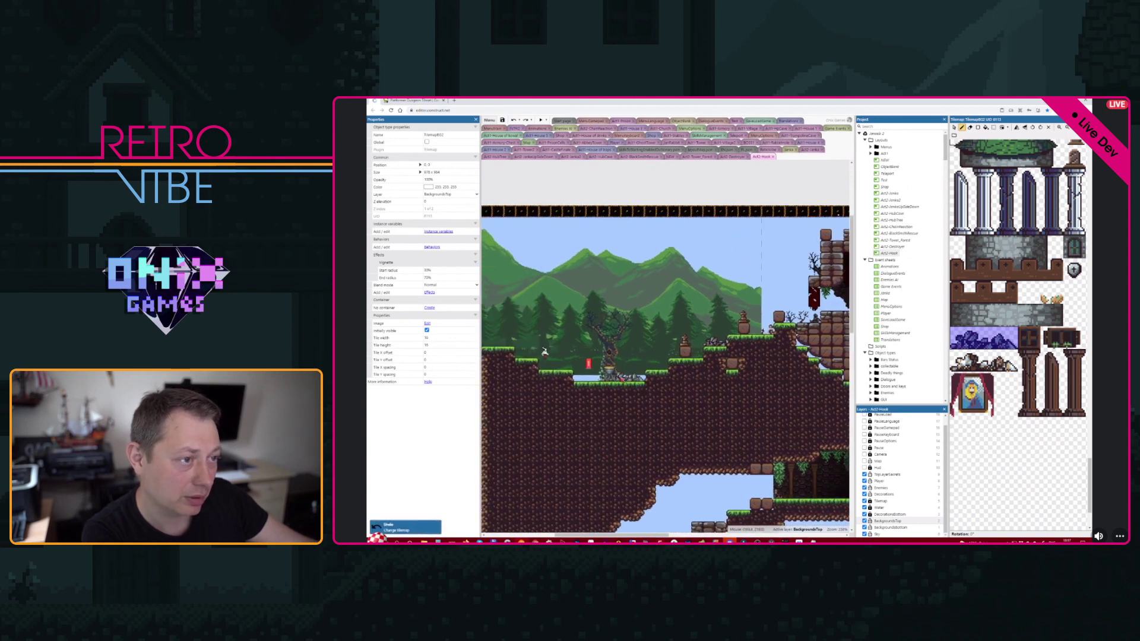
- Stamp the rubble tiles on the cavern floor beneath the shaft and on the brick ledges below, undoing the misplaced stamp
middle_click_drag(787, 321, 605, 338)
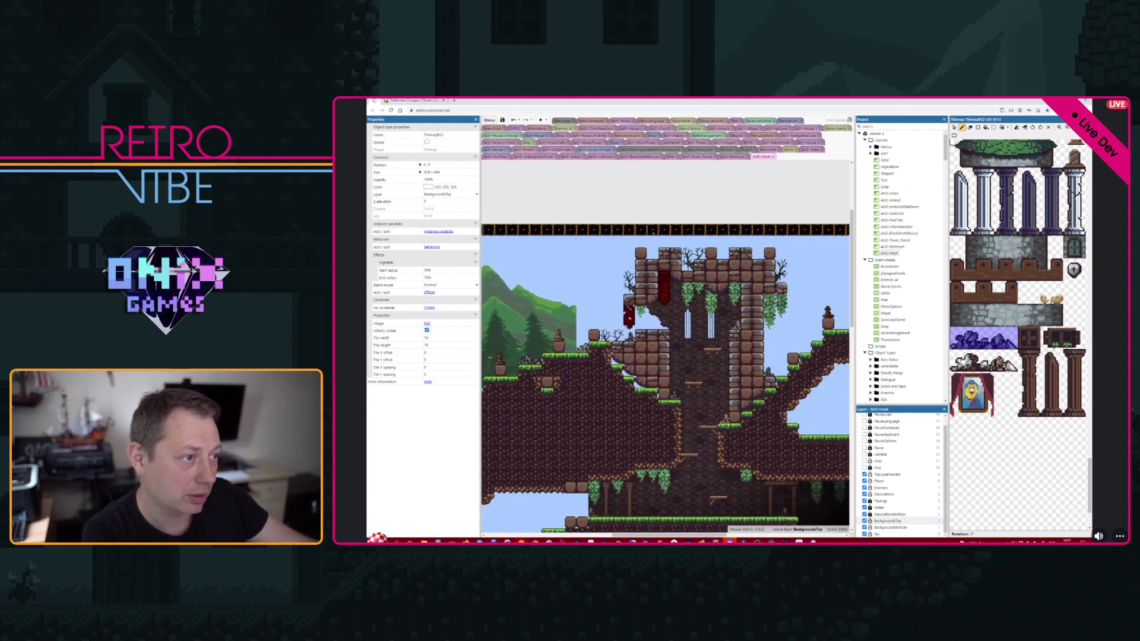
middle_click_drag(684, 501, 556, 394)
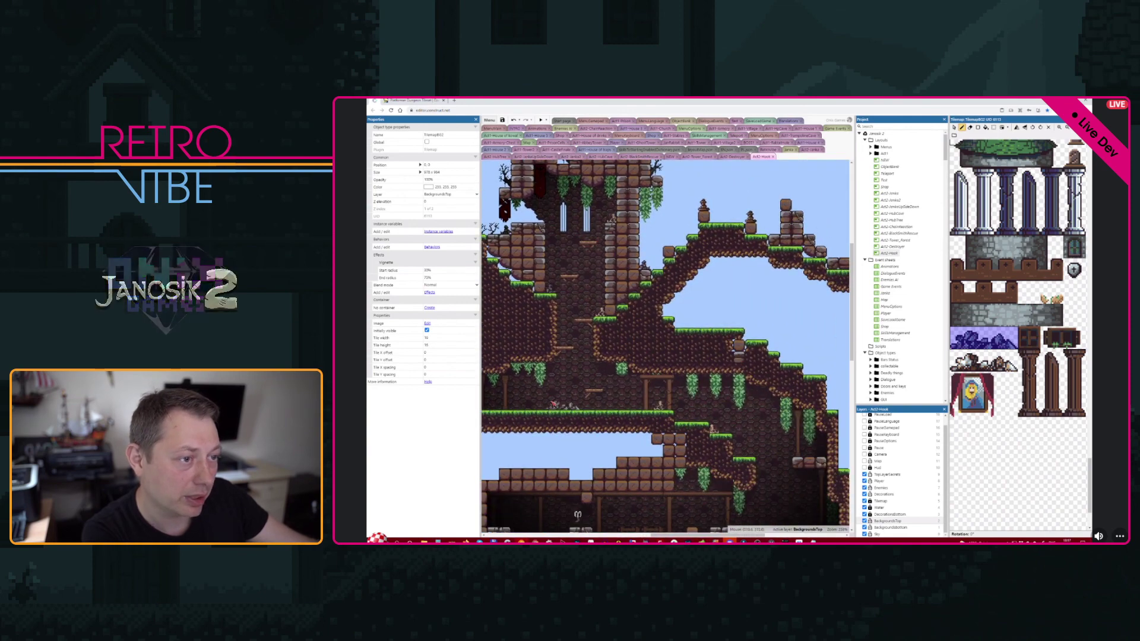
middle_click_drag(578, 514, 487, 413)
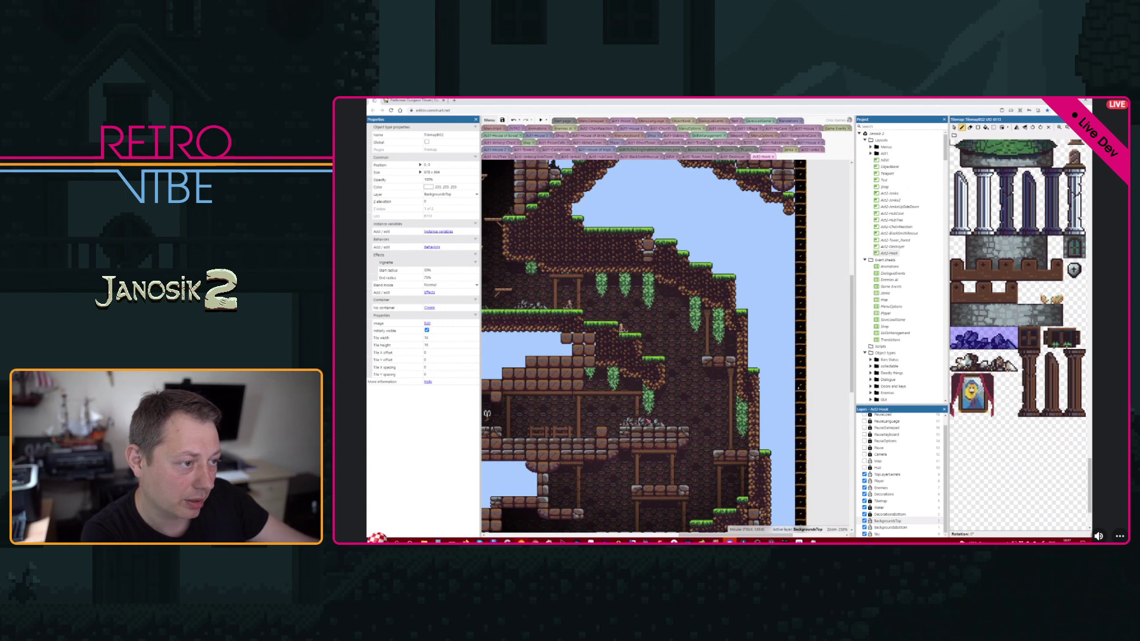
middle_click_drag(613, 436, 681, 437)
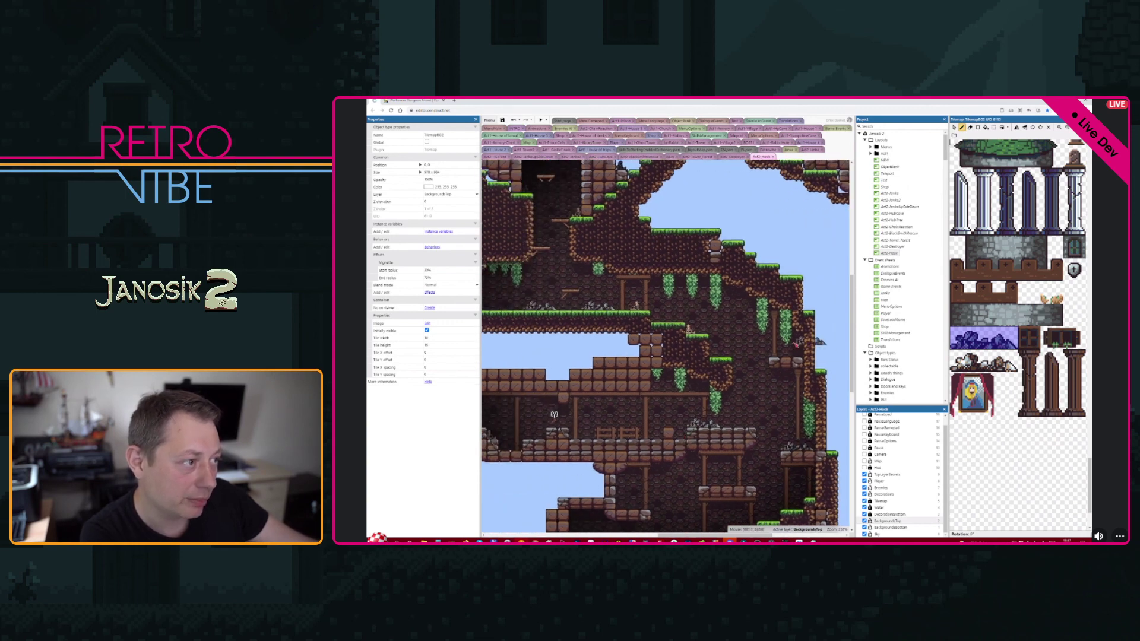
key("ctrl+z")
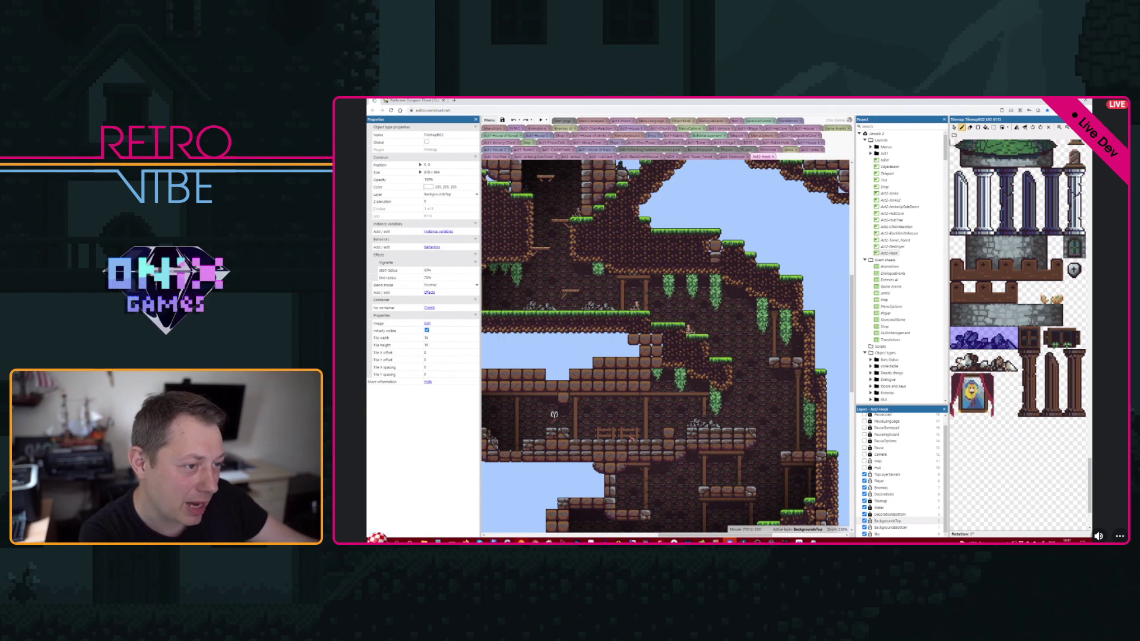
middle_click_drag(622, 422, 685, 392)
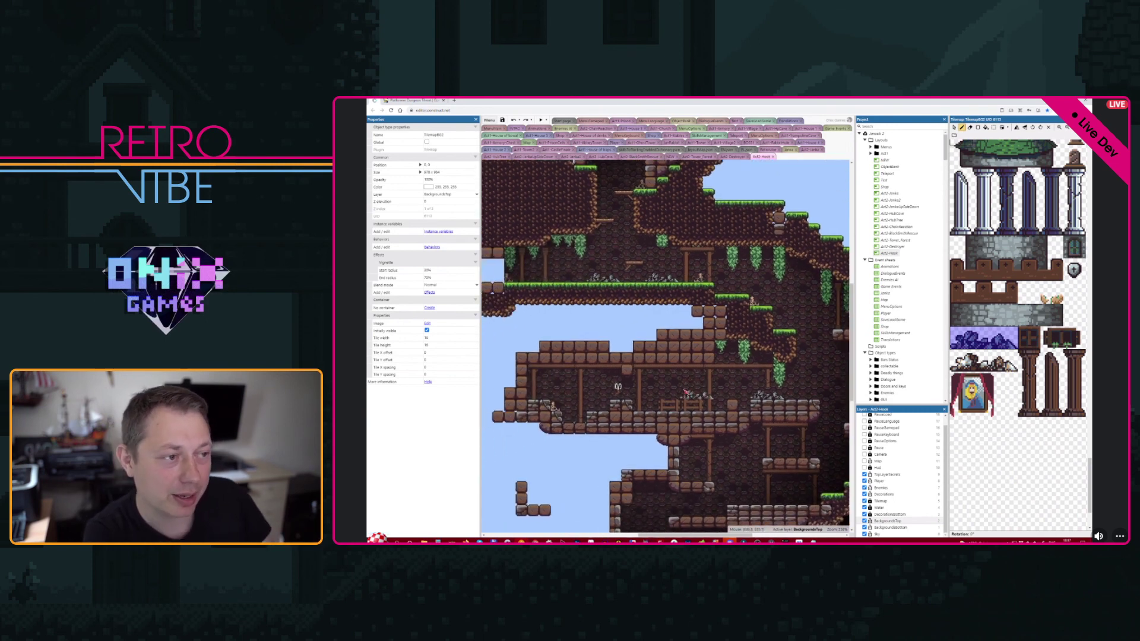